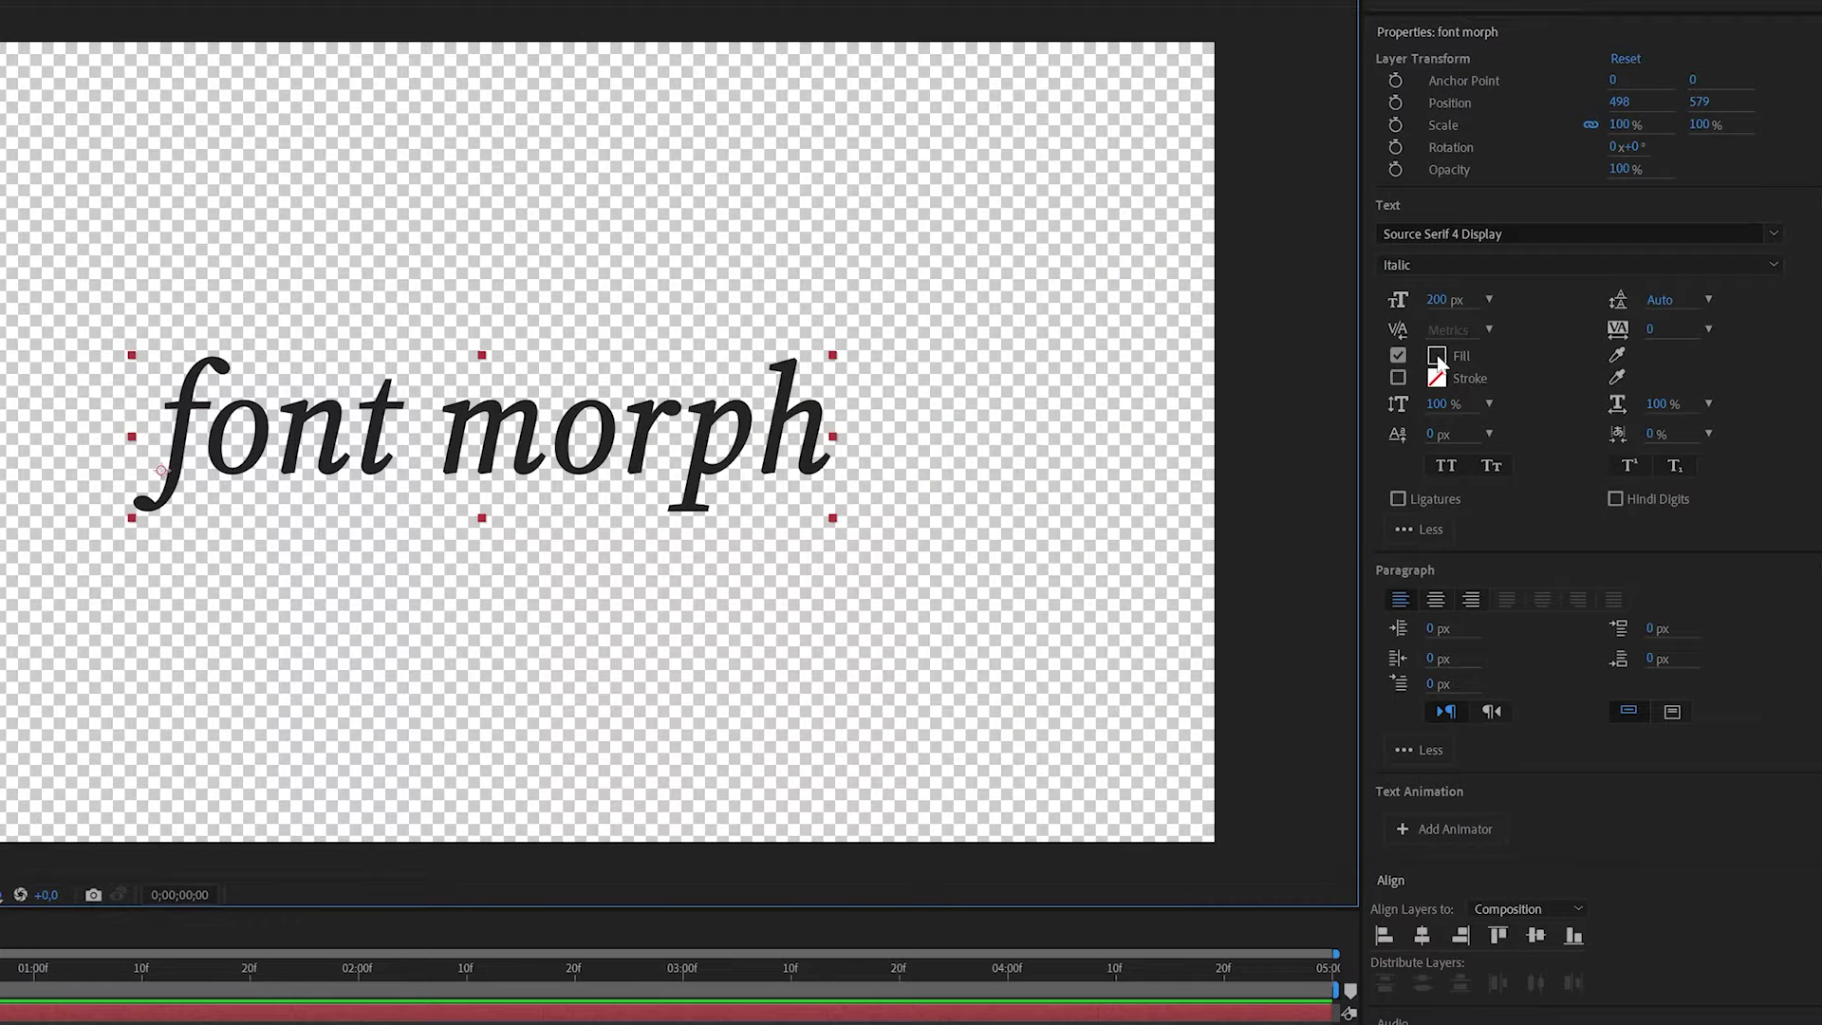
Confirm 262424 as the text's fill colour and centre the text layer horizontally and vertically in the composition.
left_click(1439, 363)
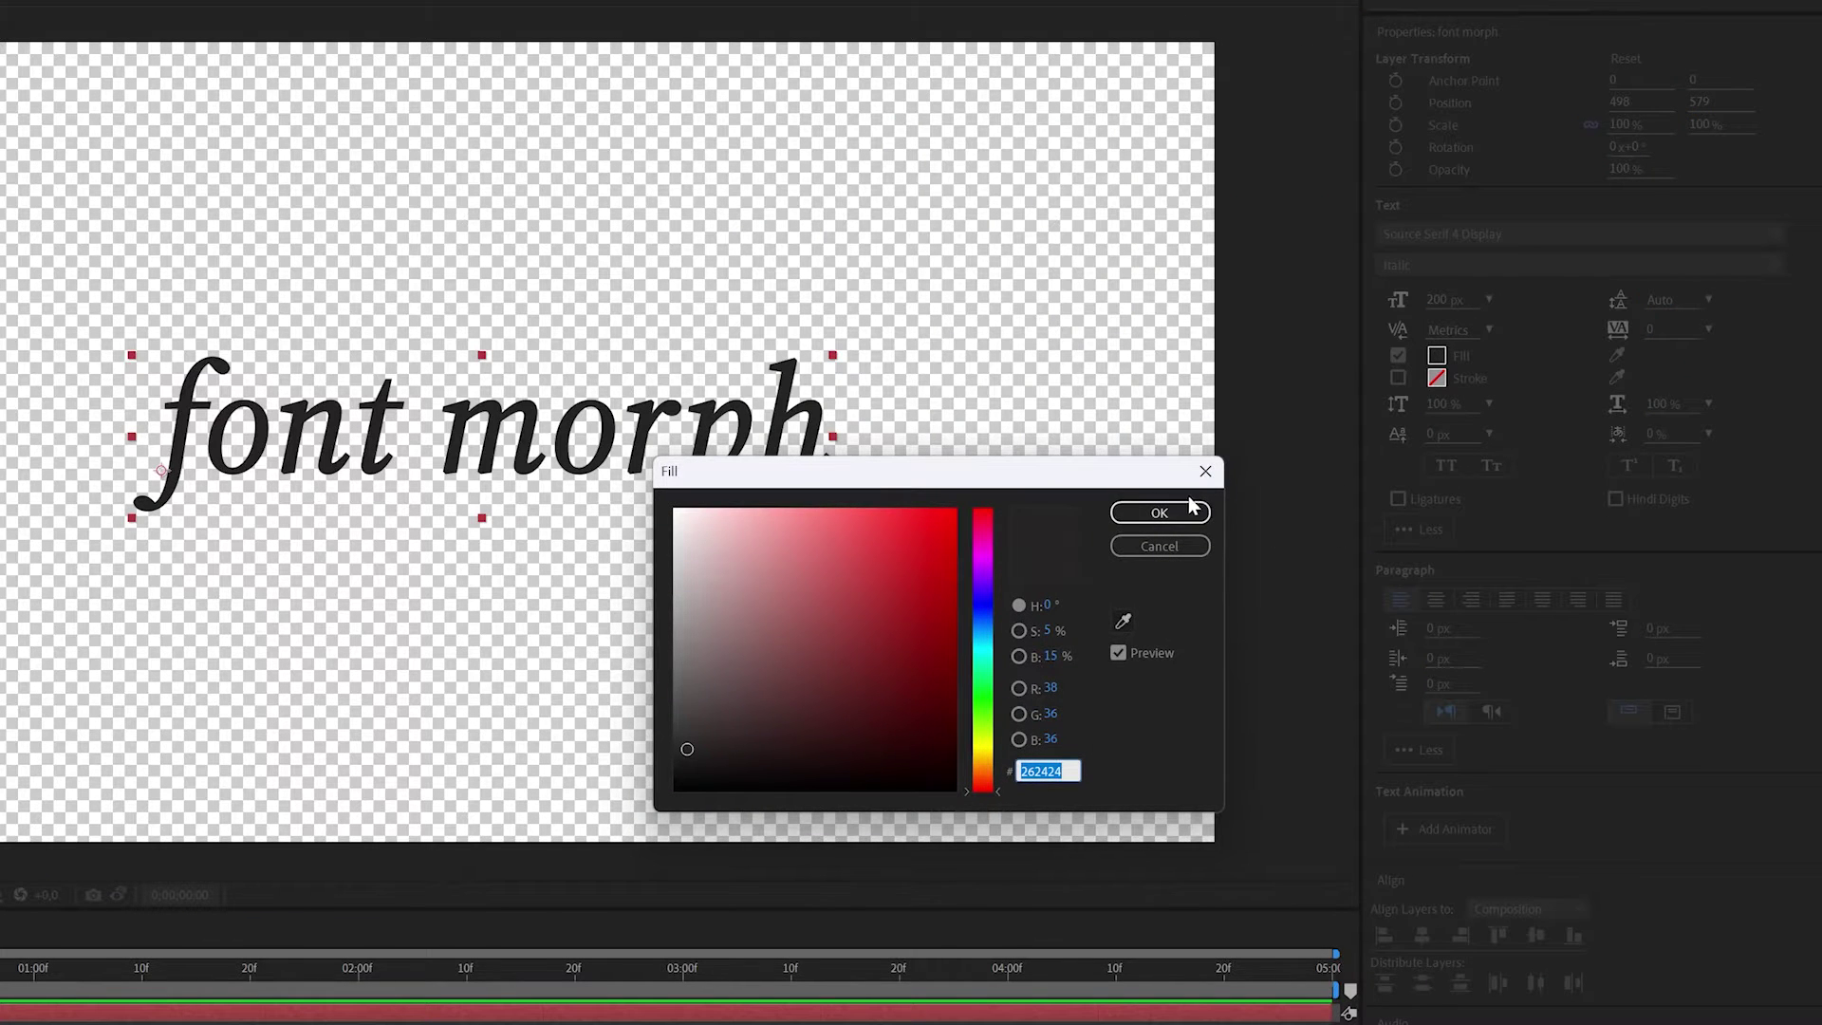
left_click(1159, 512)
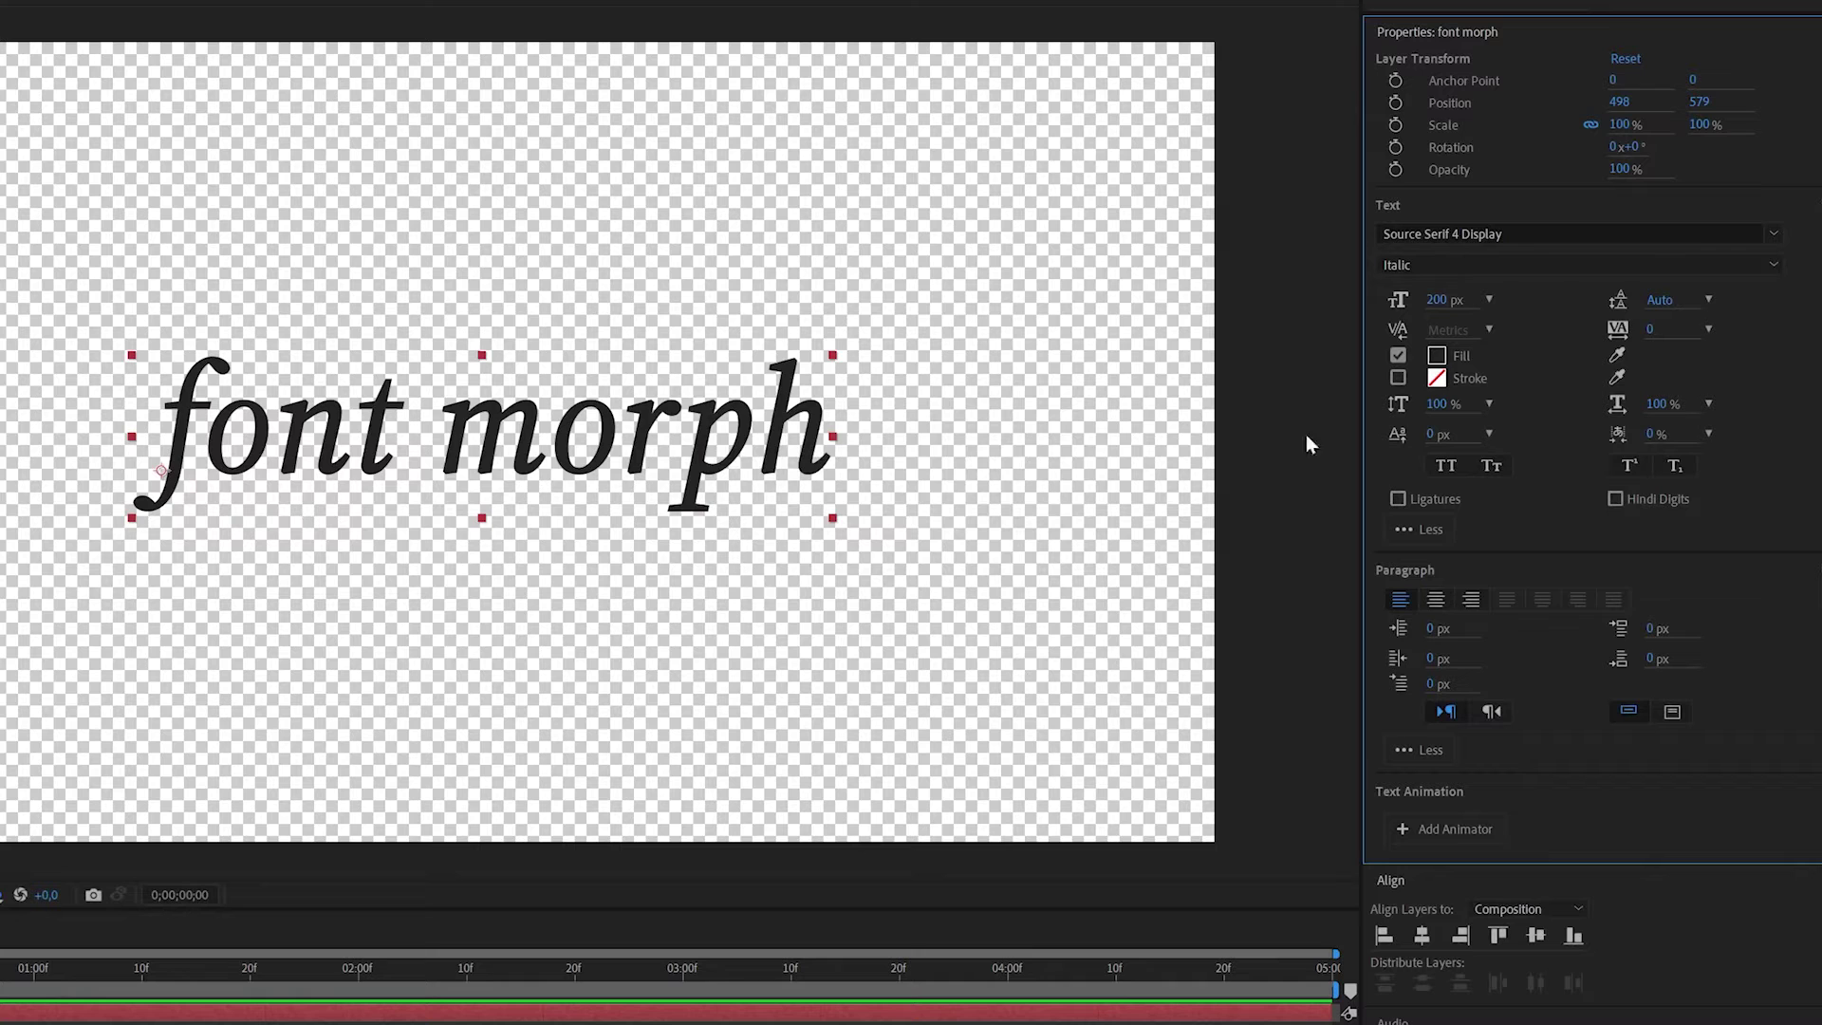
left_click(1421, 934)
left_click(1535, 936)
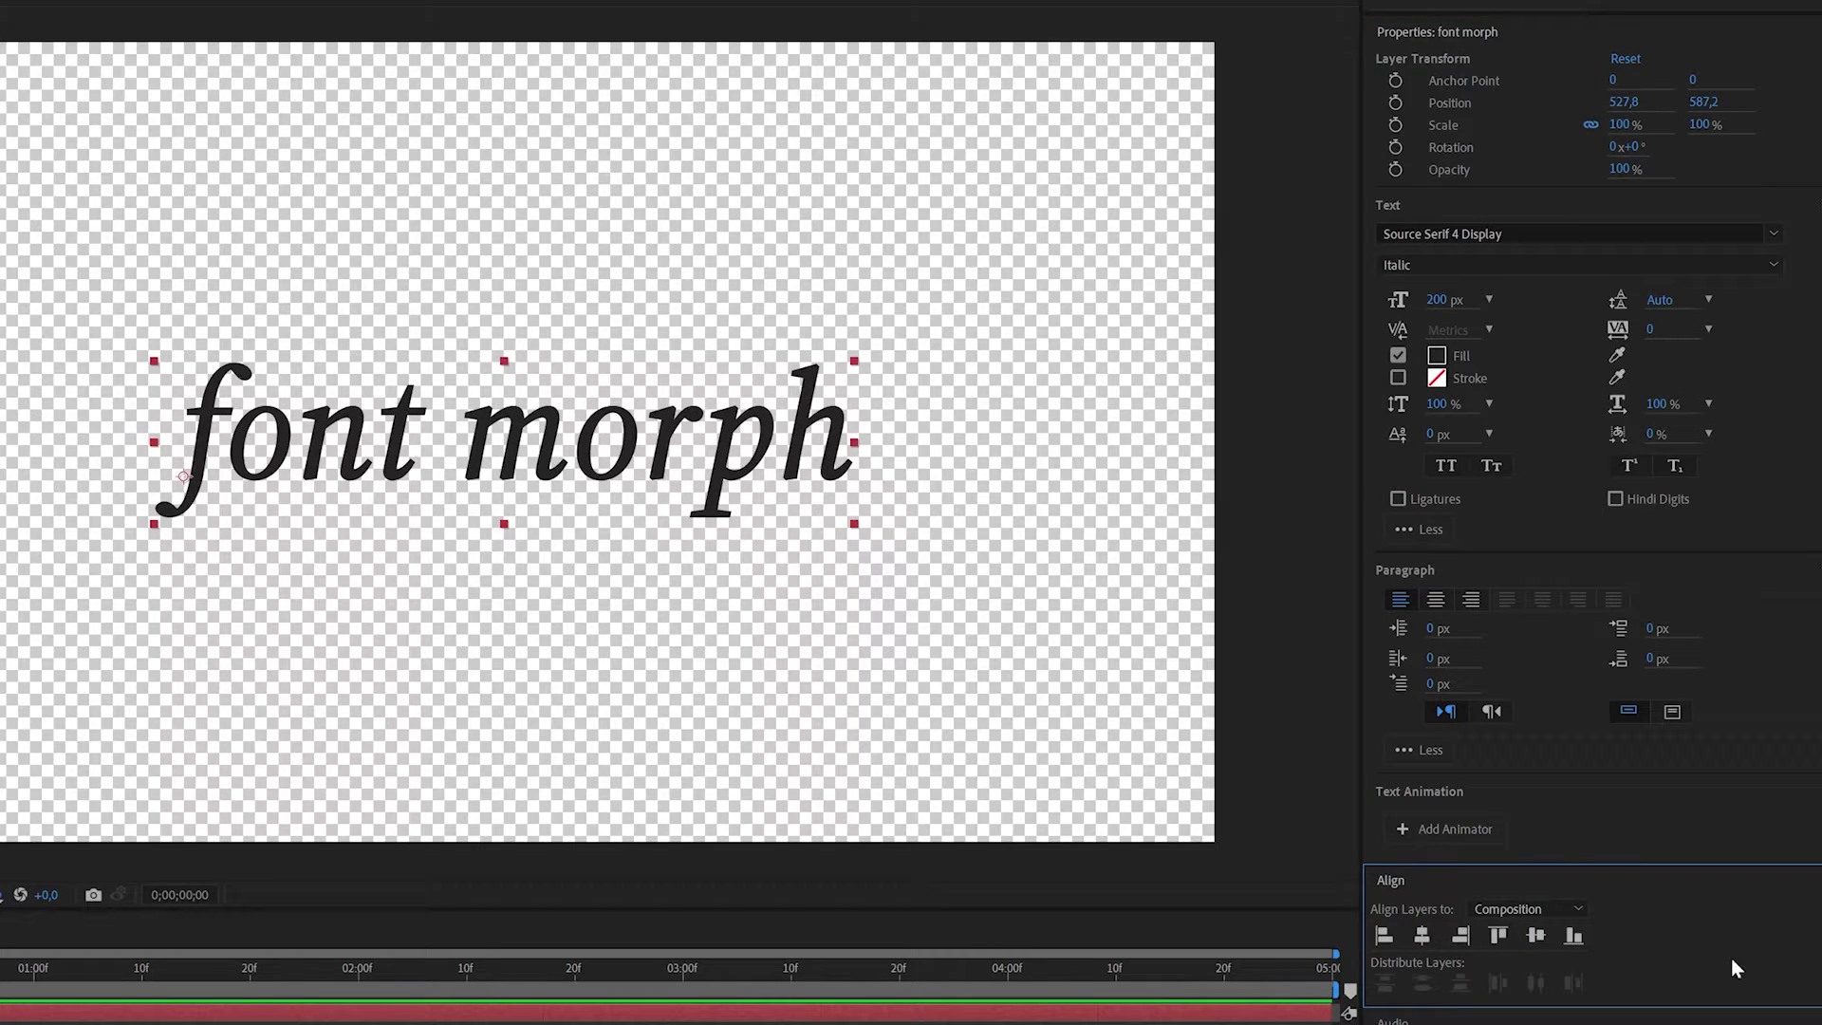
Split the font morph text layer at frame 20.
left_click(588, 1023)
left_click(590, 732)
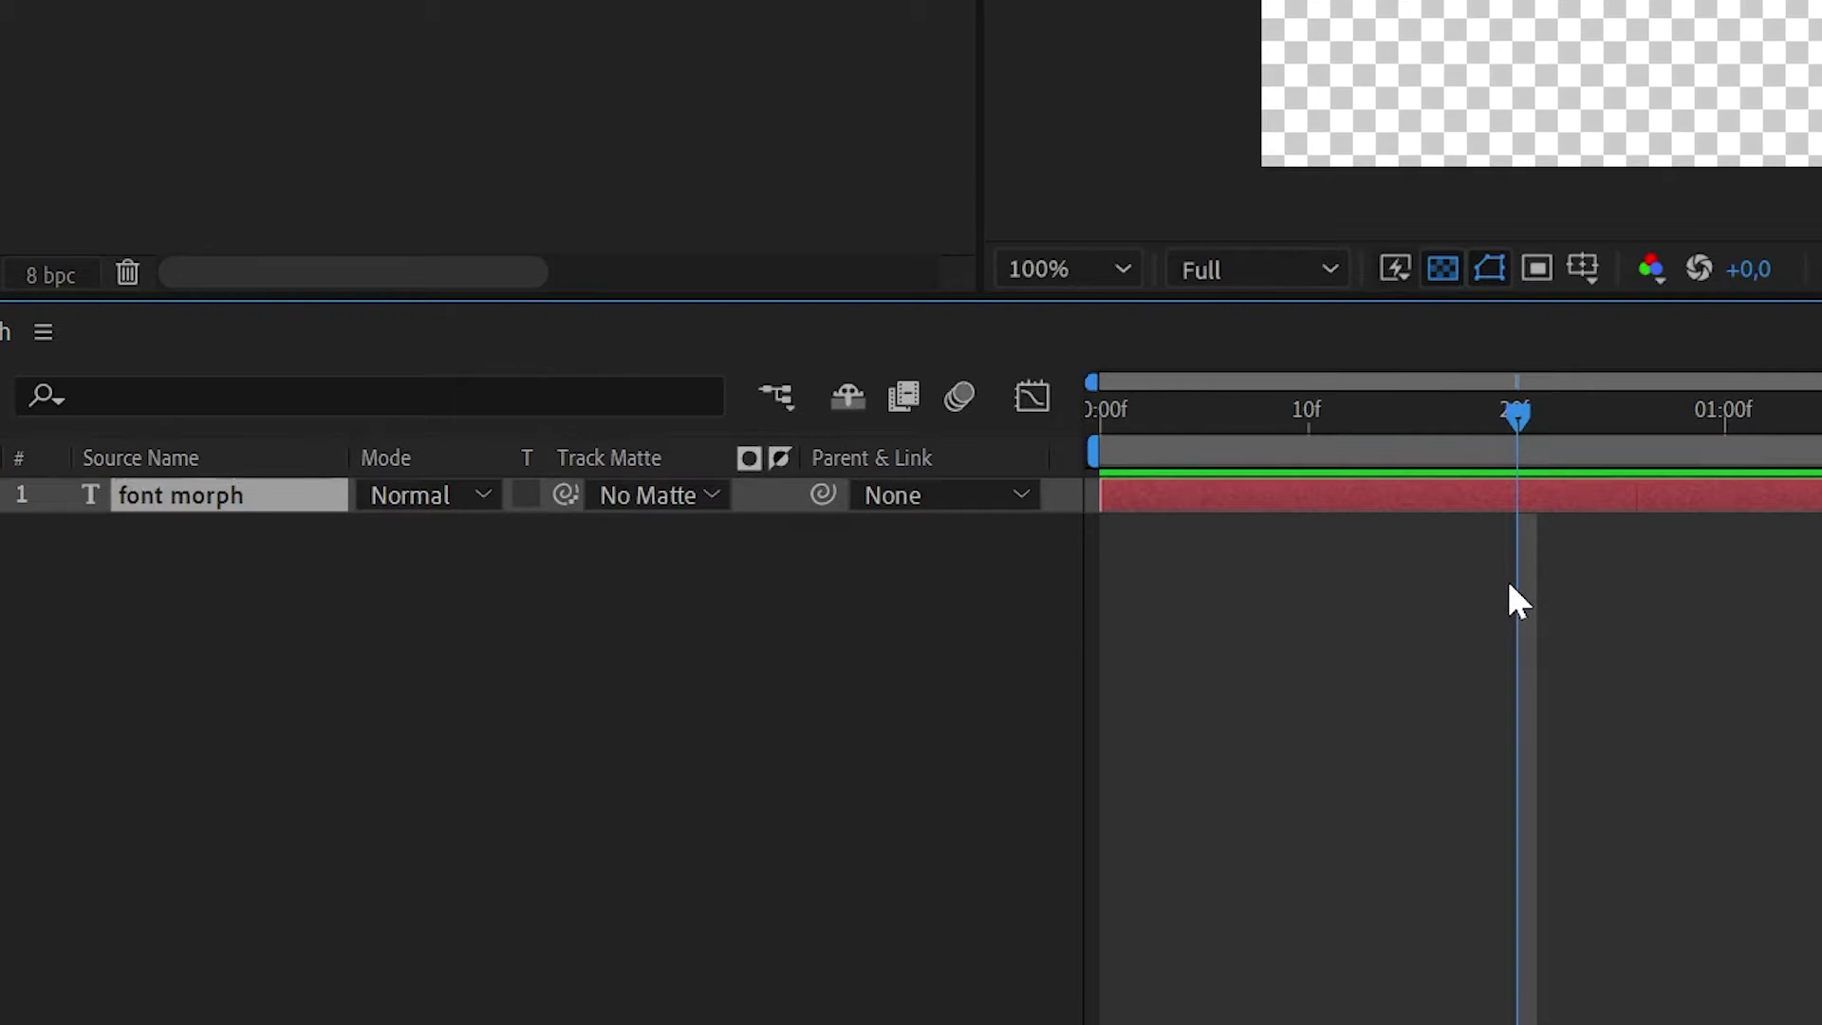
key("ctrl+shift+d")
left_click(1257, 416)
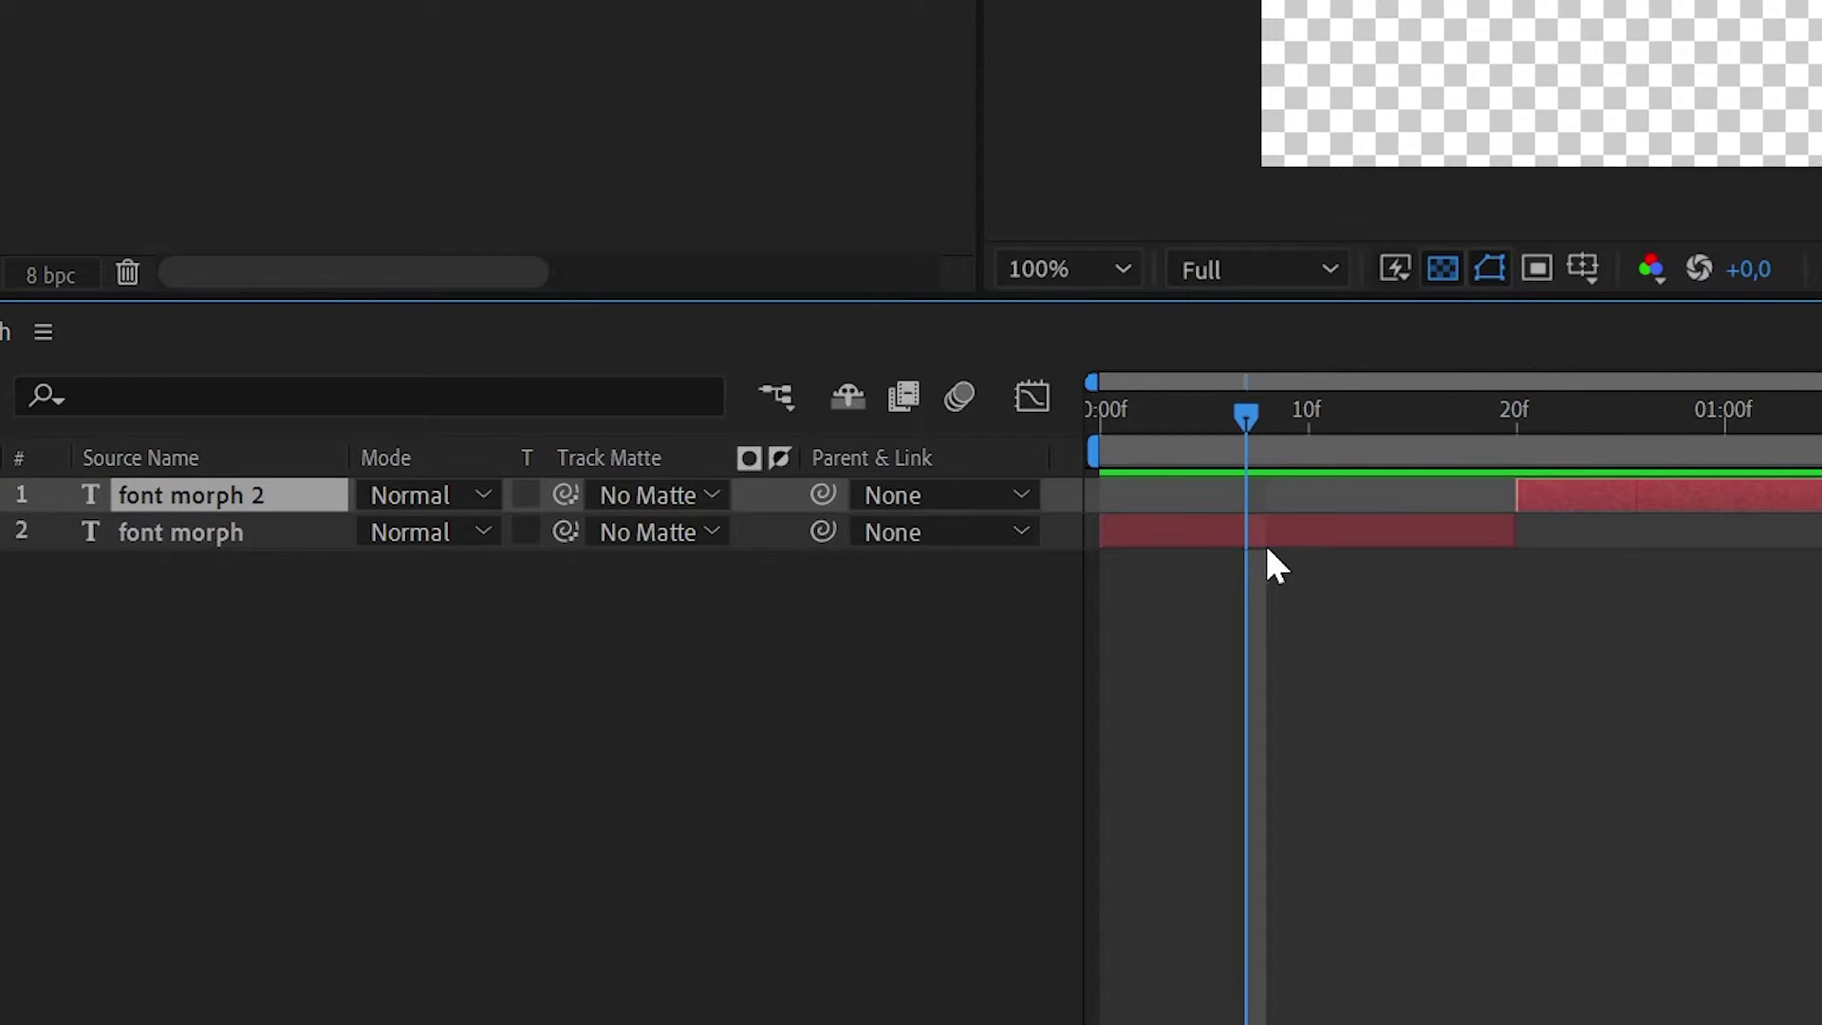
Rename the earlier text layer as font morph 1.
left_click(186, 545)
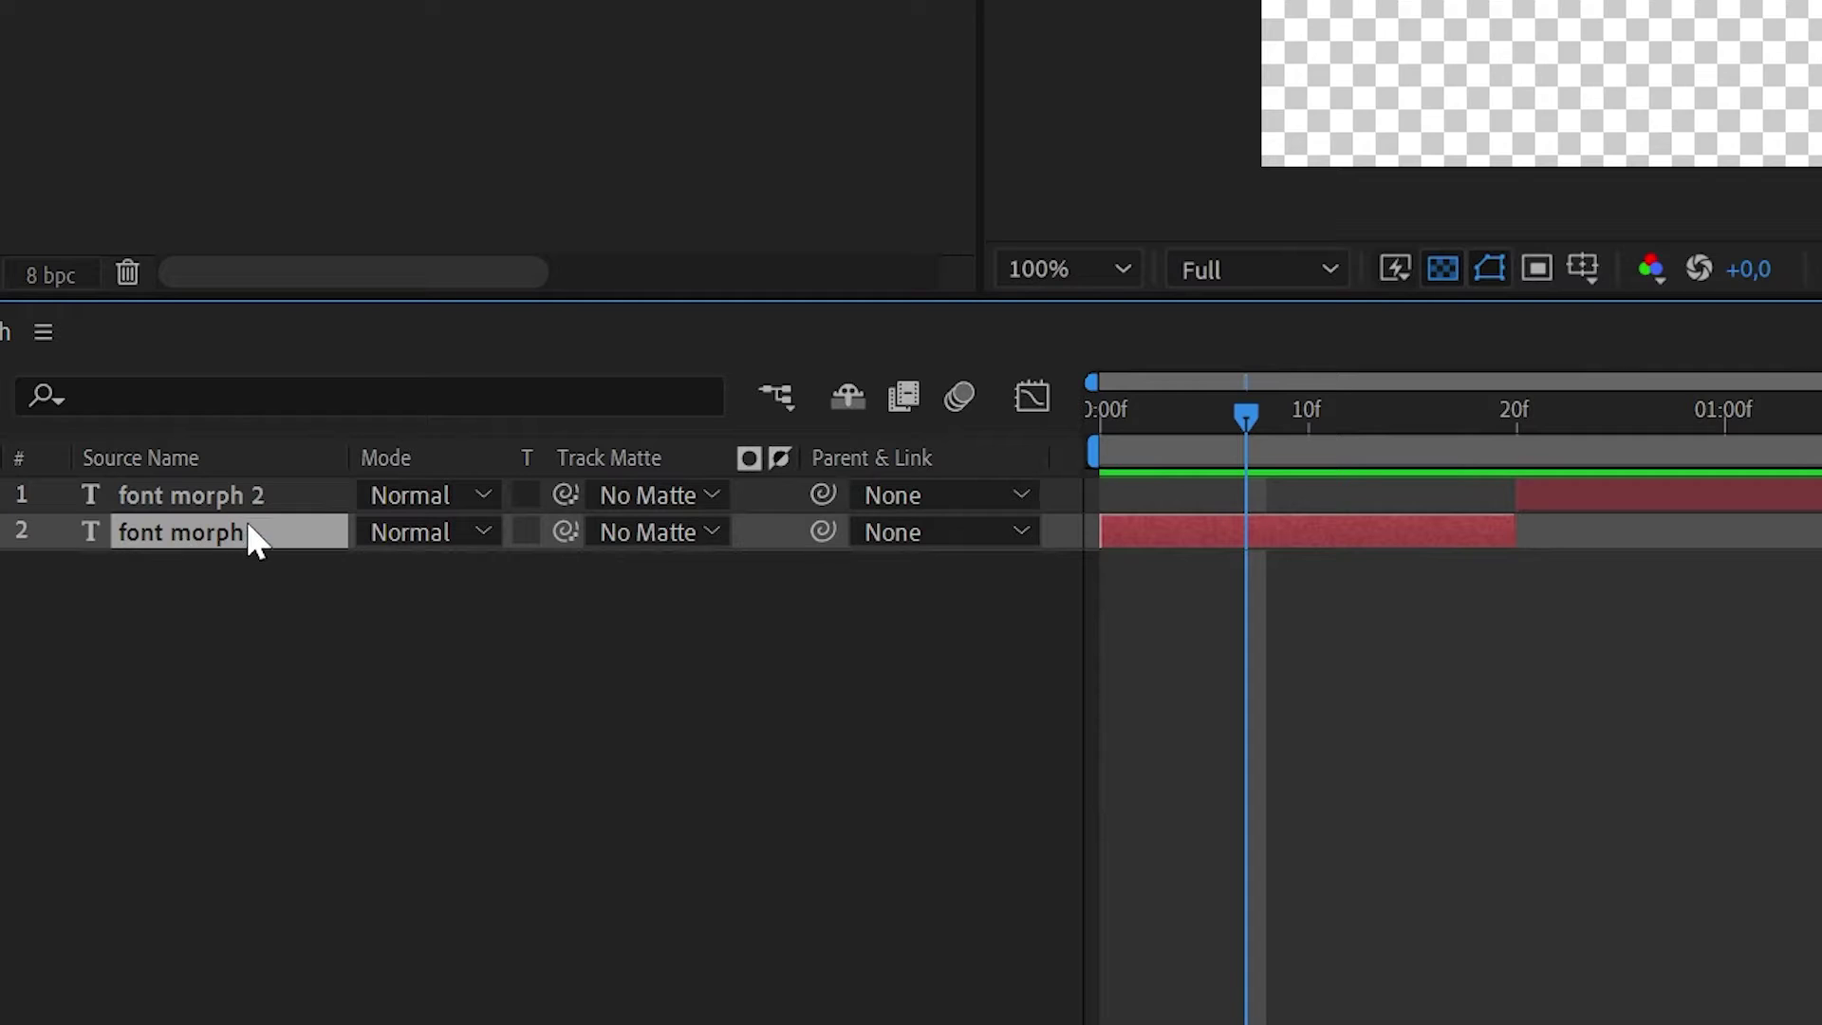
key("Return")
key("End")
type("1")
key("Return")
left_click(156, 494)
Change the font of the font morph 1 text to Anek Devanagari SemiBold.
left_click_drag(1246, 418, 1457, 418)
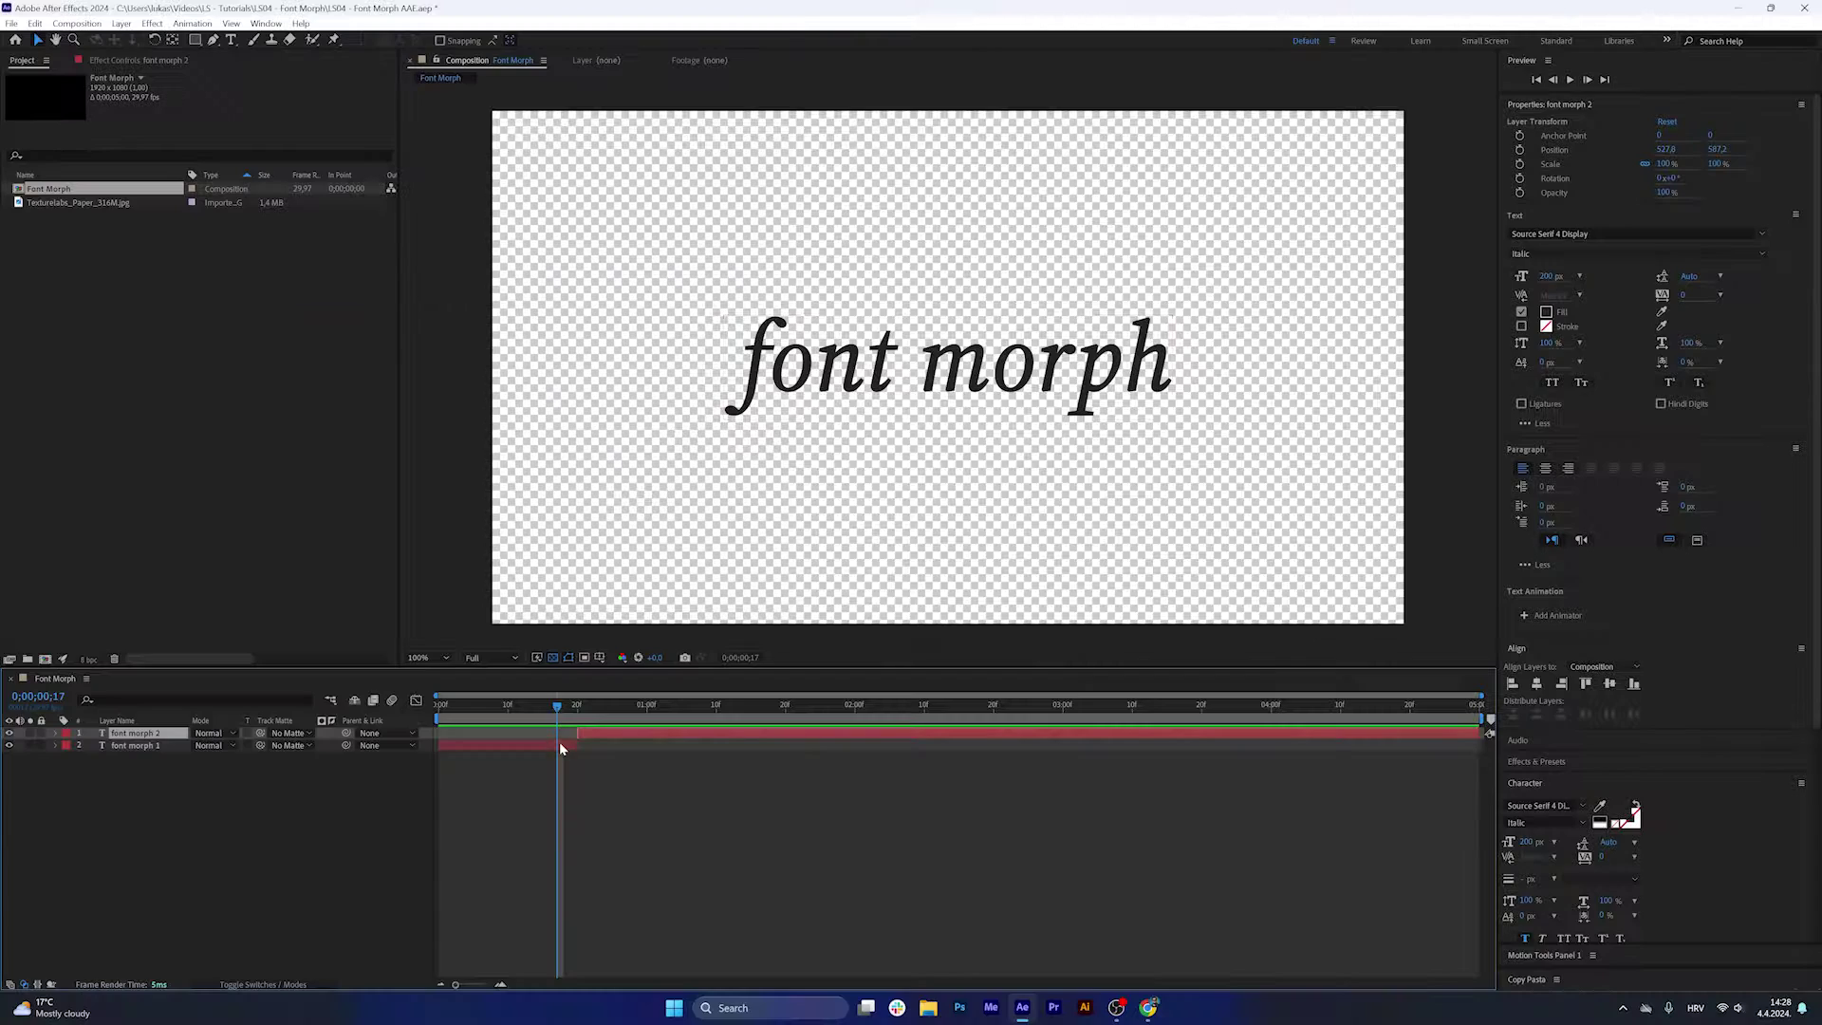
left_click(1465, 527)
double_click(845, 381)
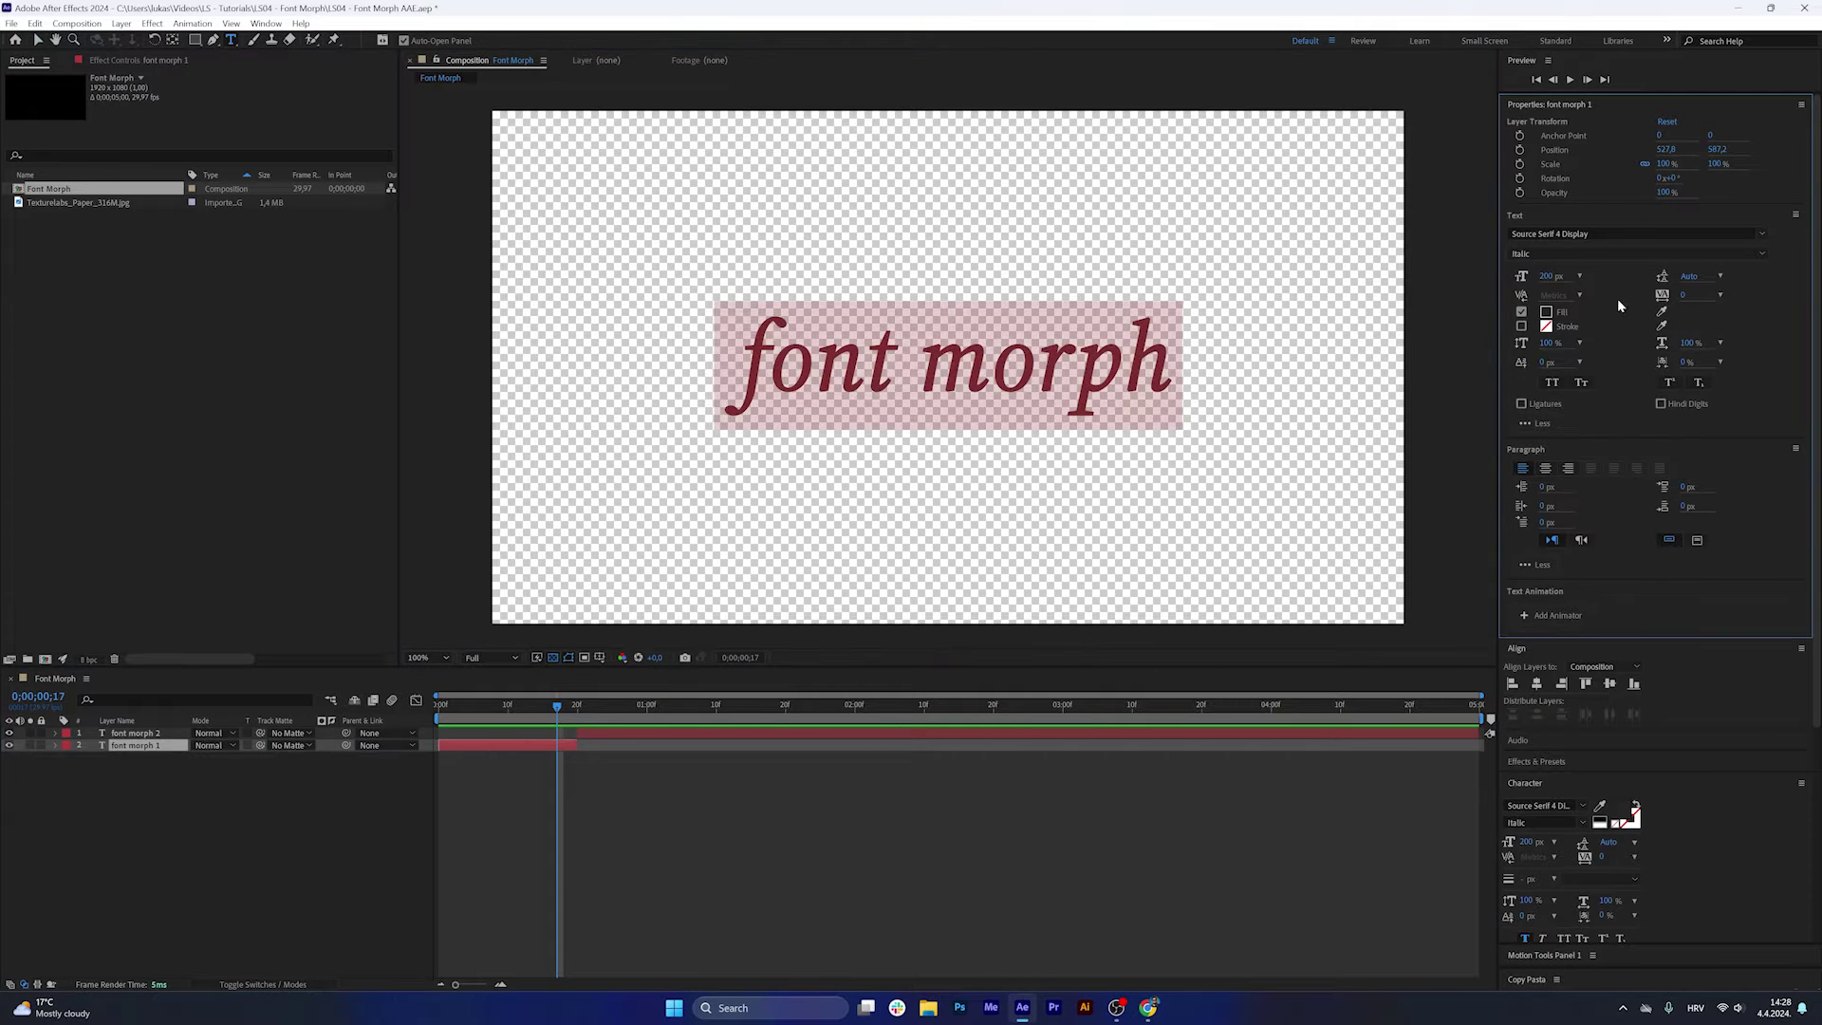
left_click(1626, 234)
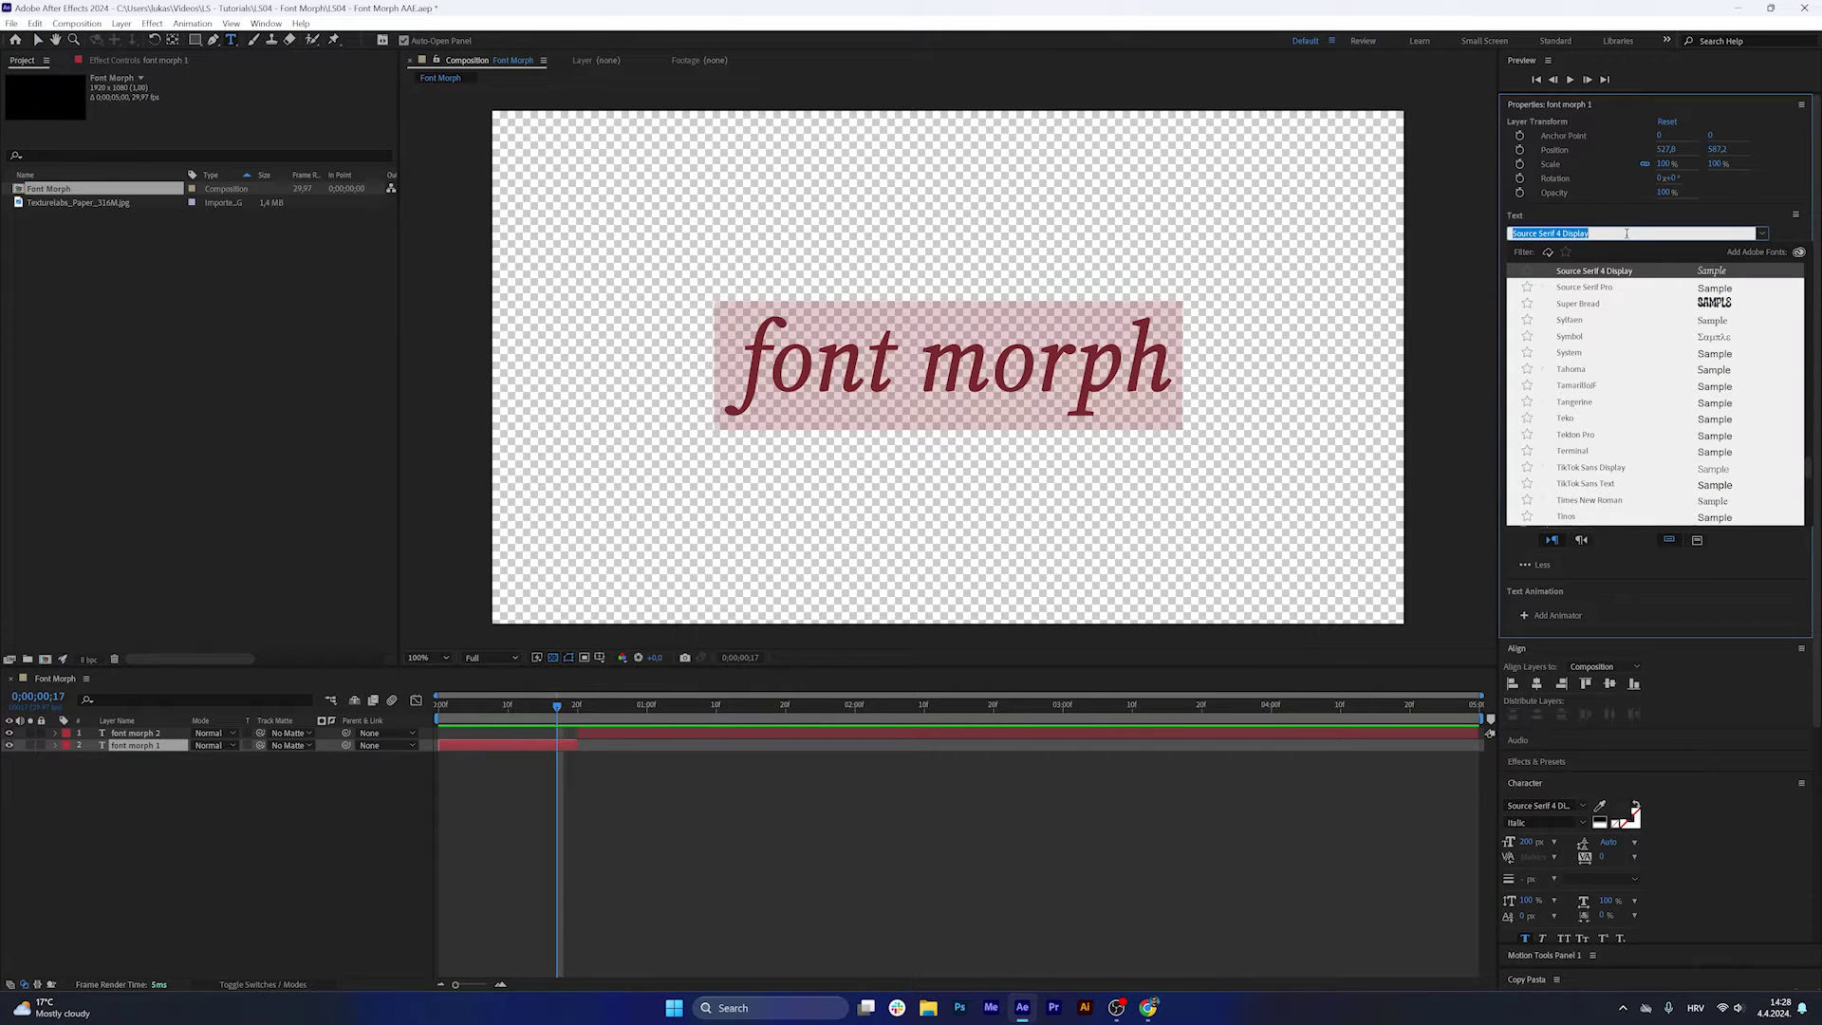
type("anek dev")
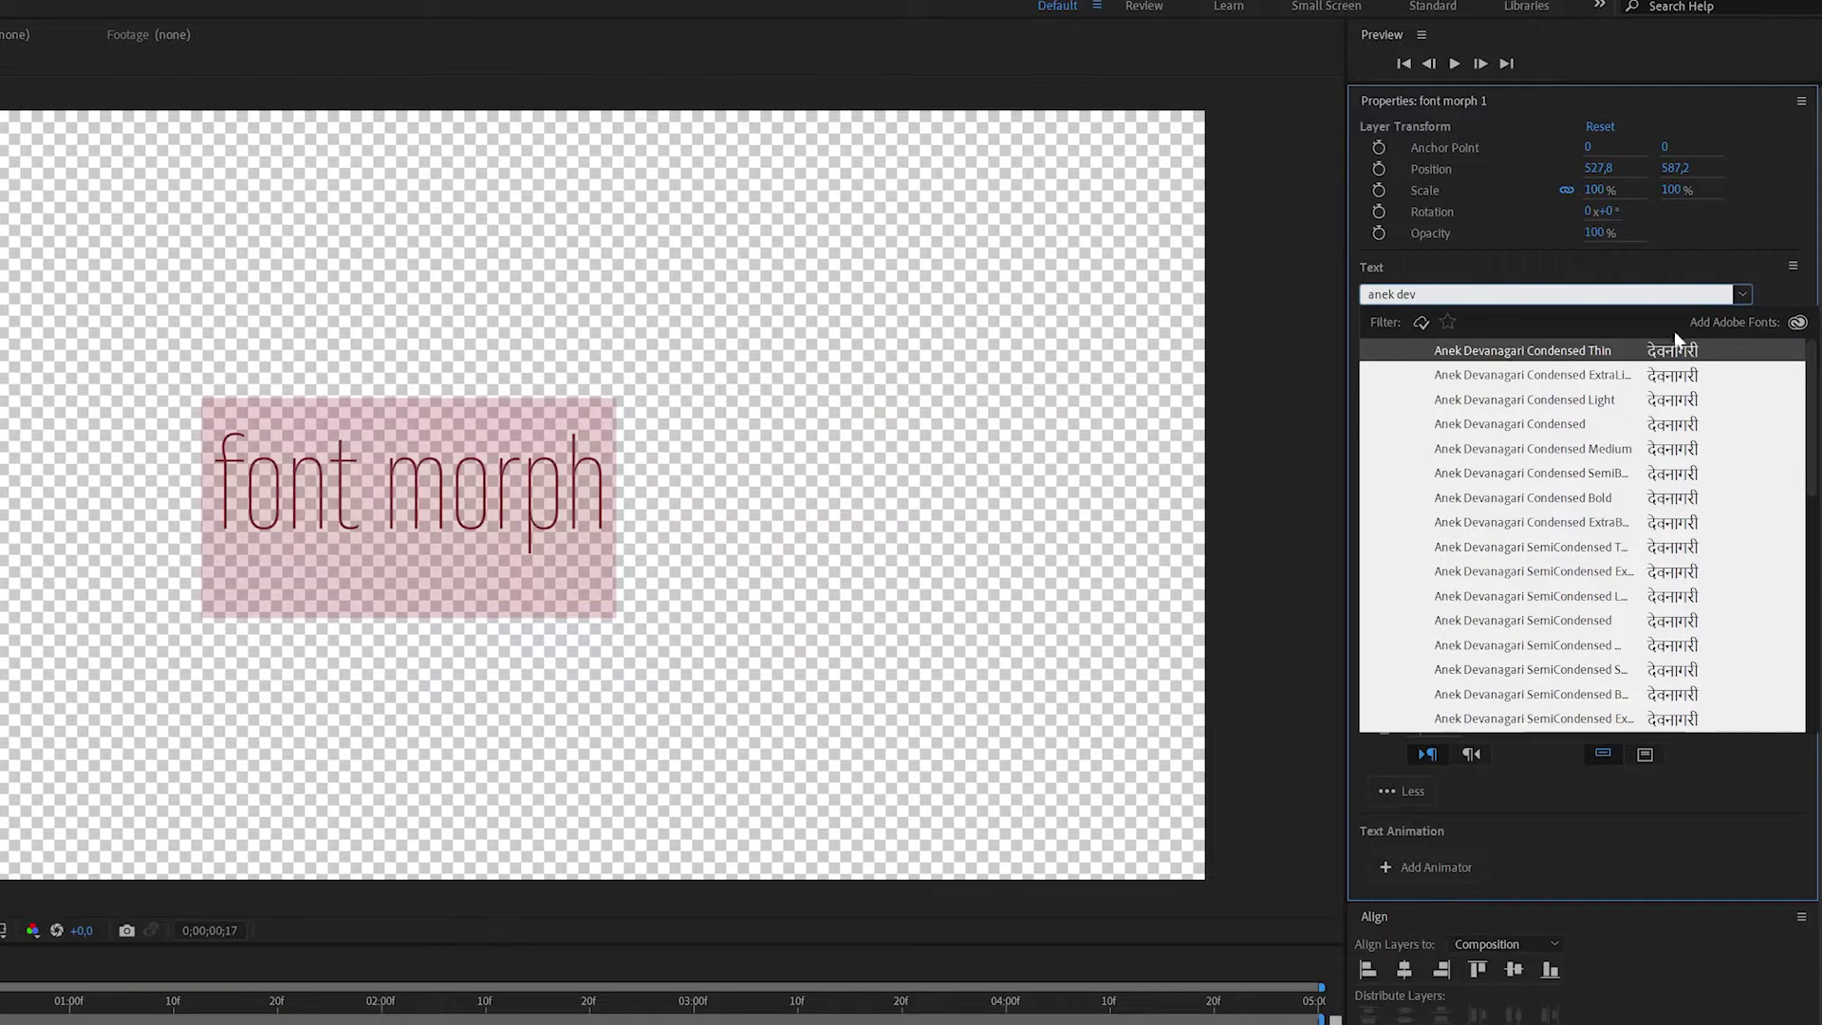
scroll(1556, 570, "down", 6)
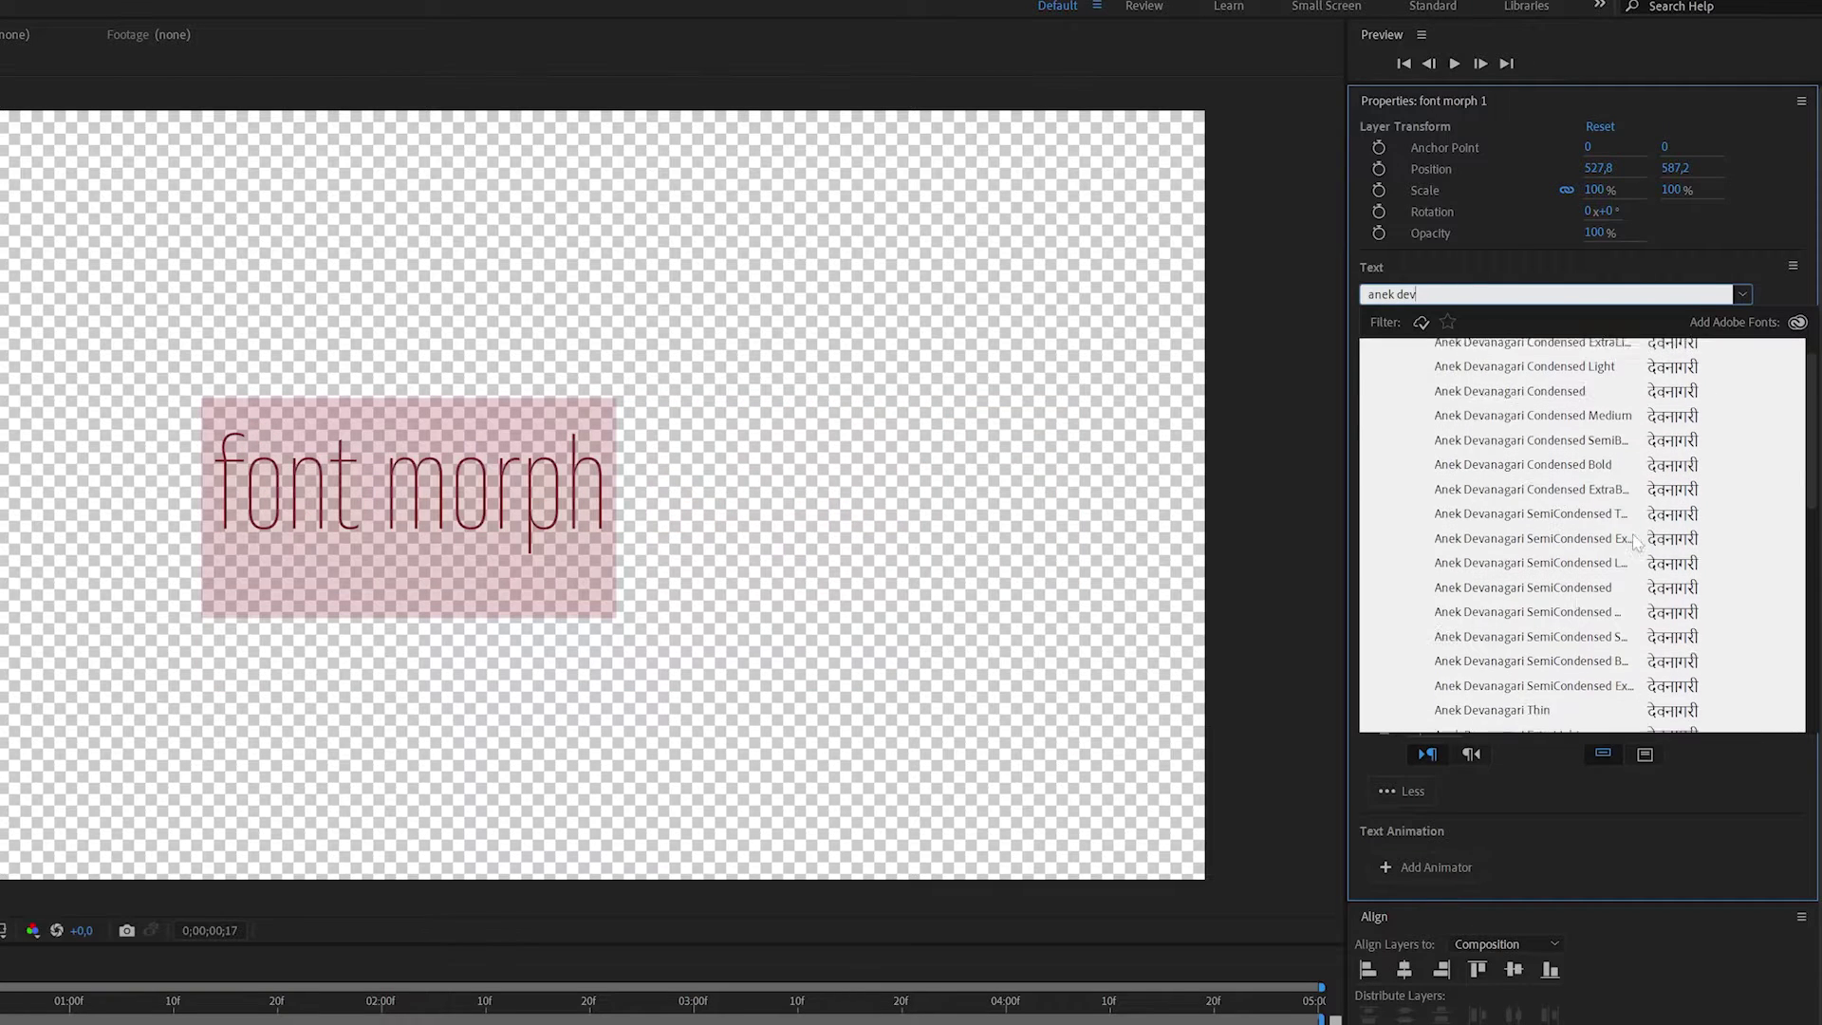
left_click(1552, 646)
left_click(577, 927)
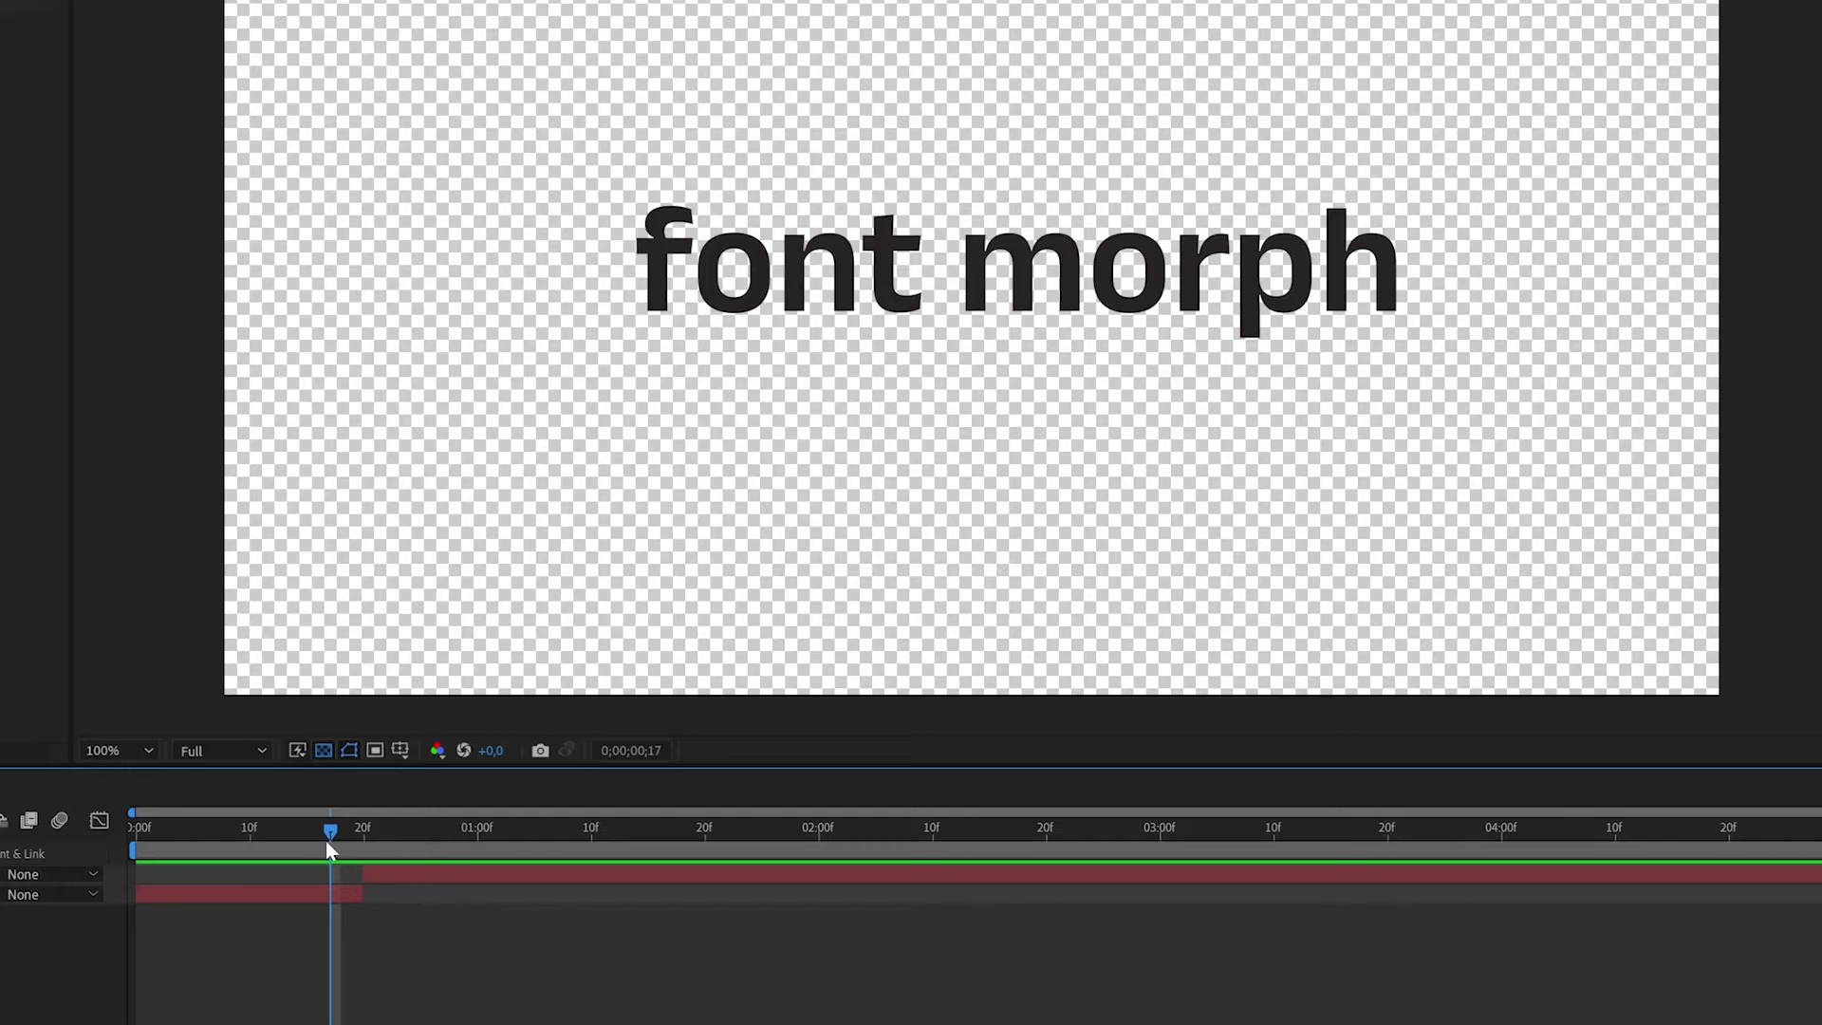
Overlap the two text layers around the cut by starting font morph 2 at frame 18 and extending font morph 1 to frame 22.
mouse_move(327, 843)
left_mouse_down()
mouse_move(374, 846)
mouse_move(332, 845)
mouse_move(370, 850)
mouse_move(342, 861)
left_mouse_up()
left_click(378, 896)
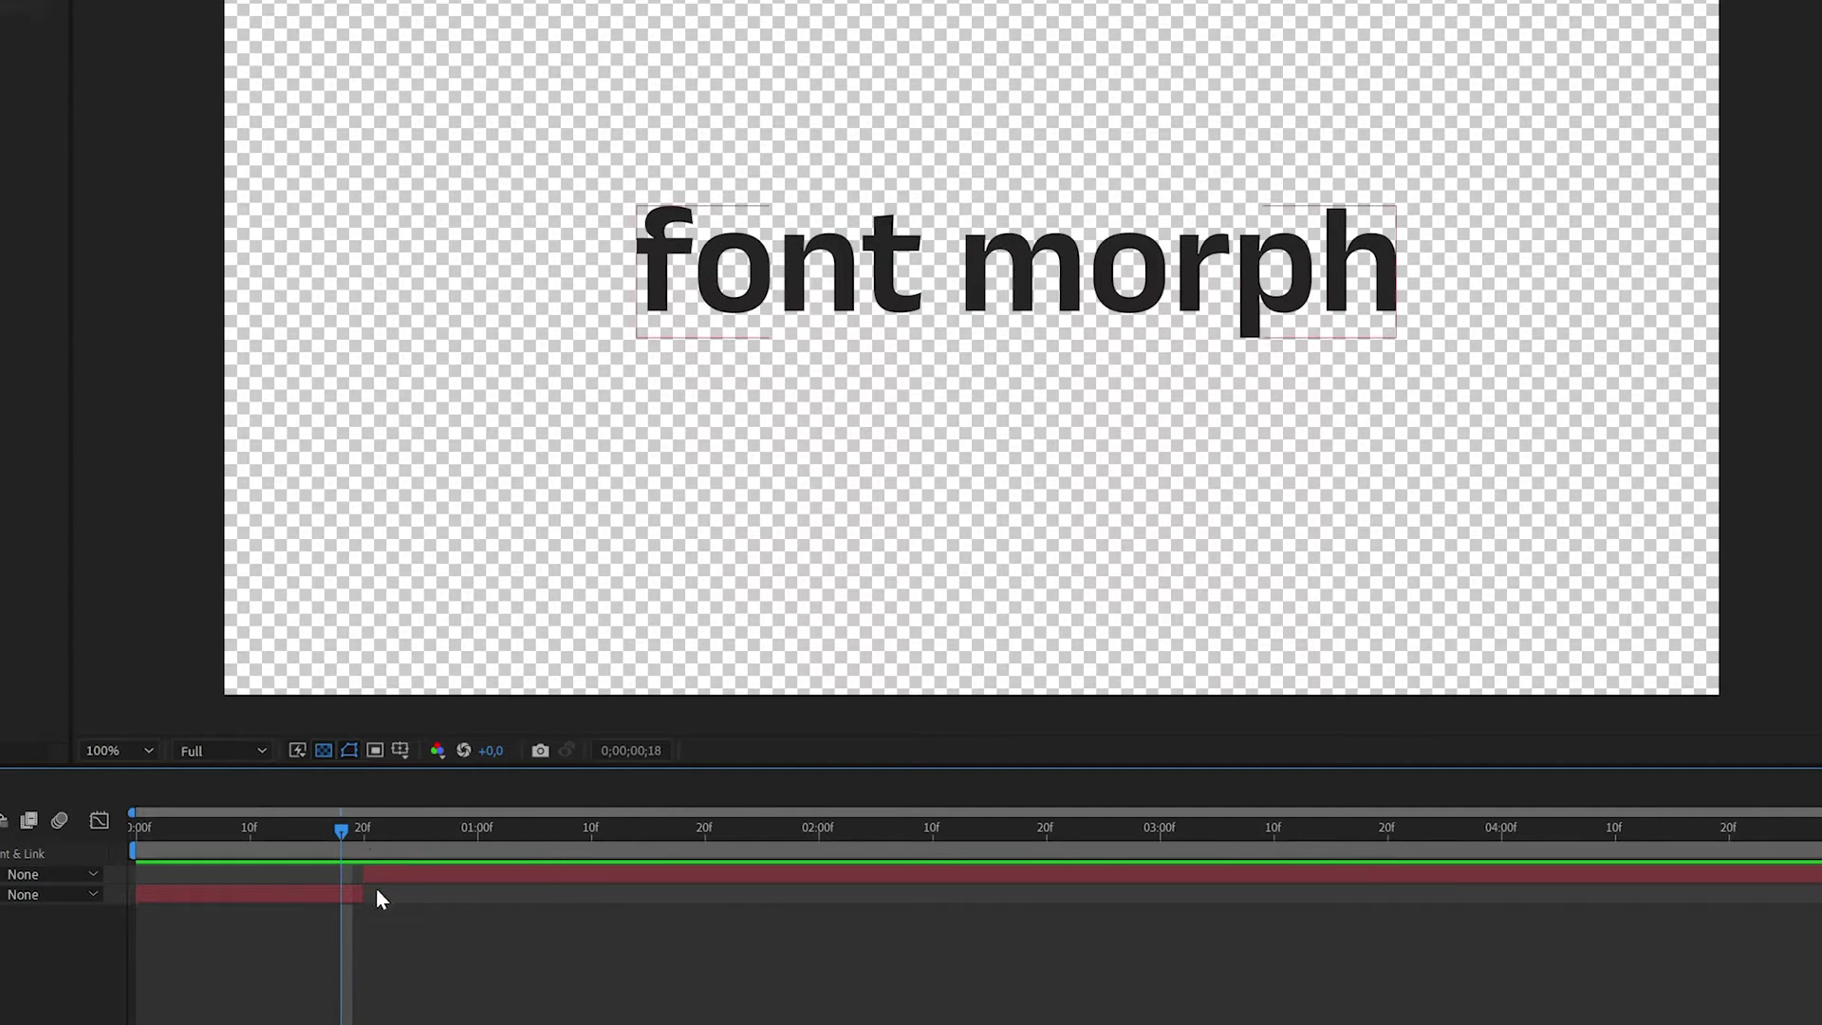
left_click(364, 877)
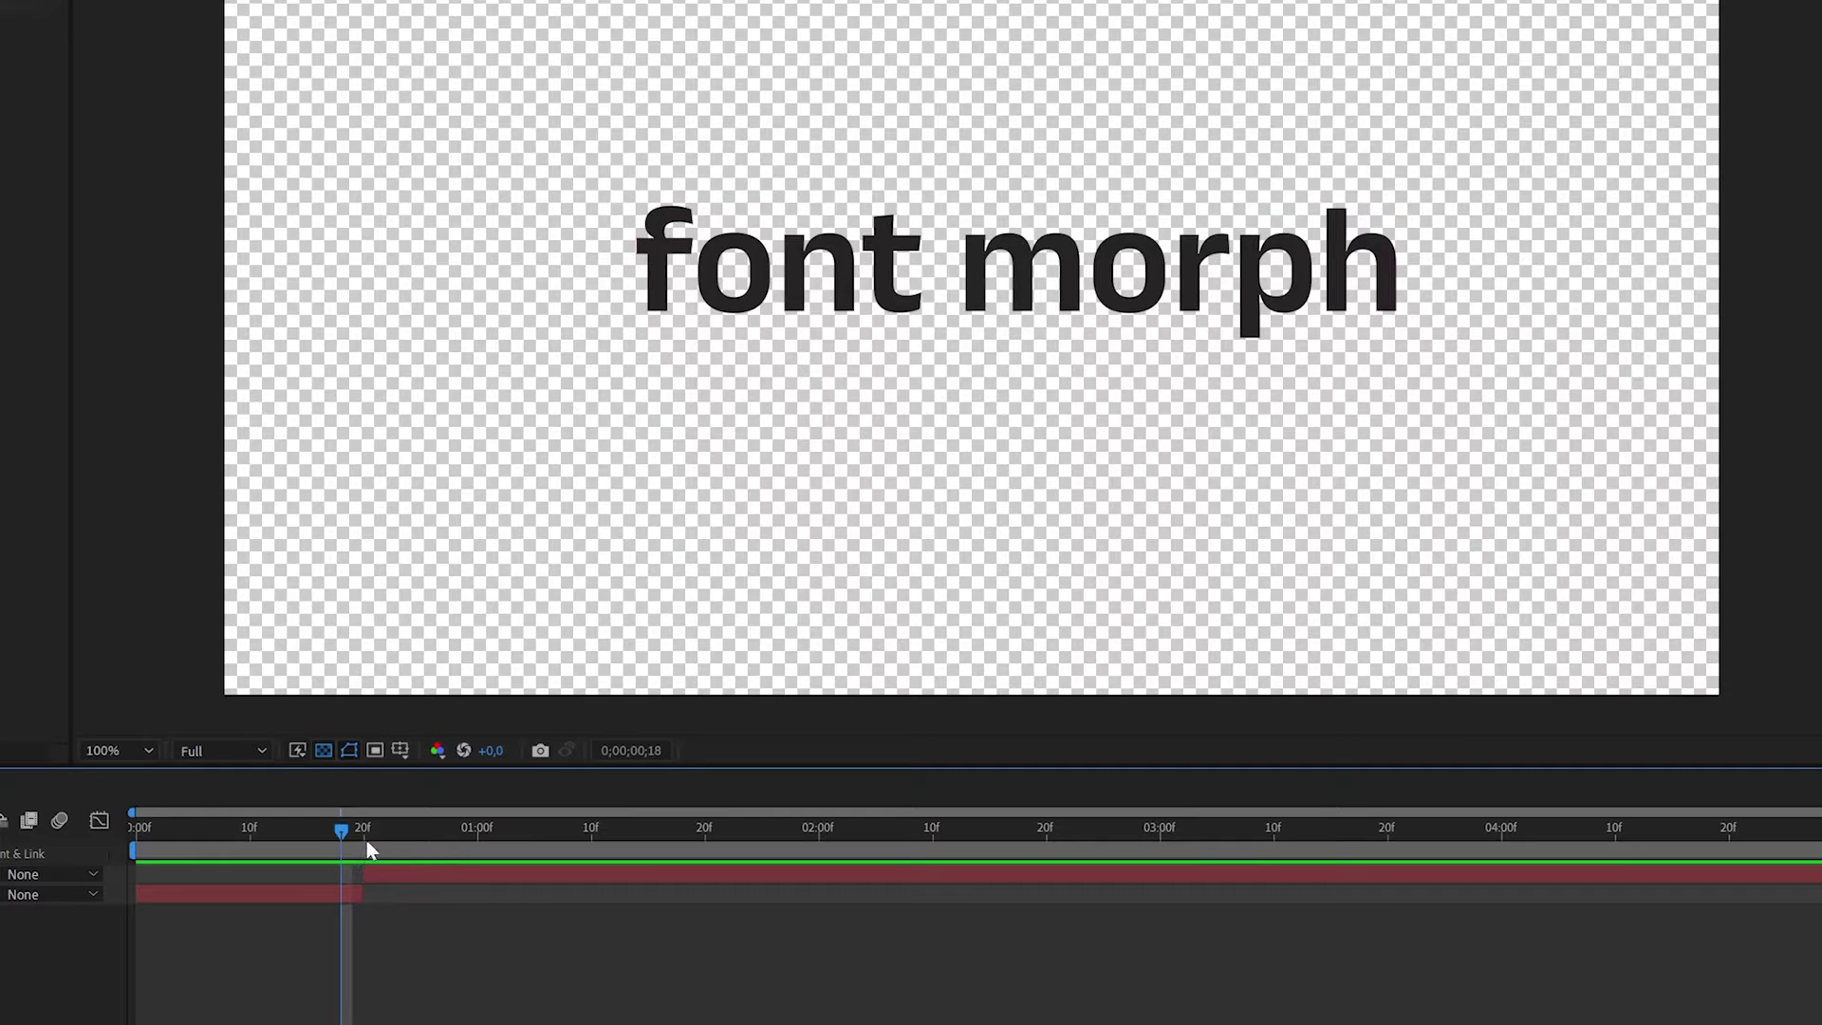
left_click_drag(349, 838, 368, 847)
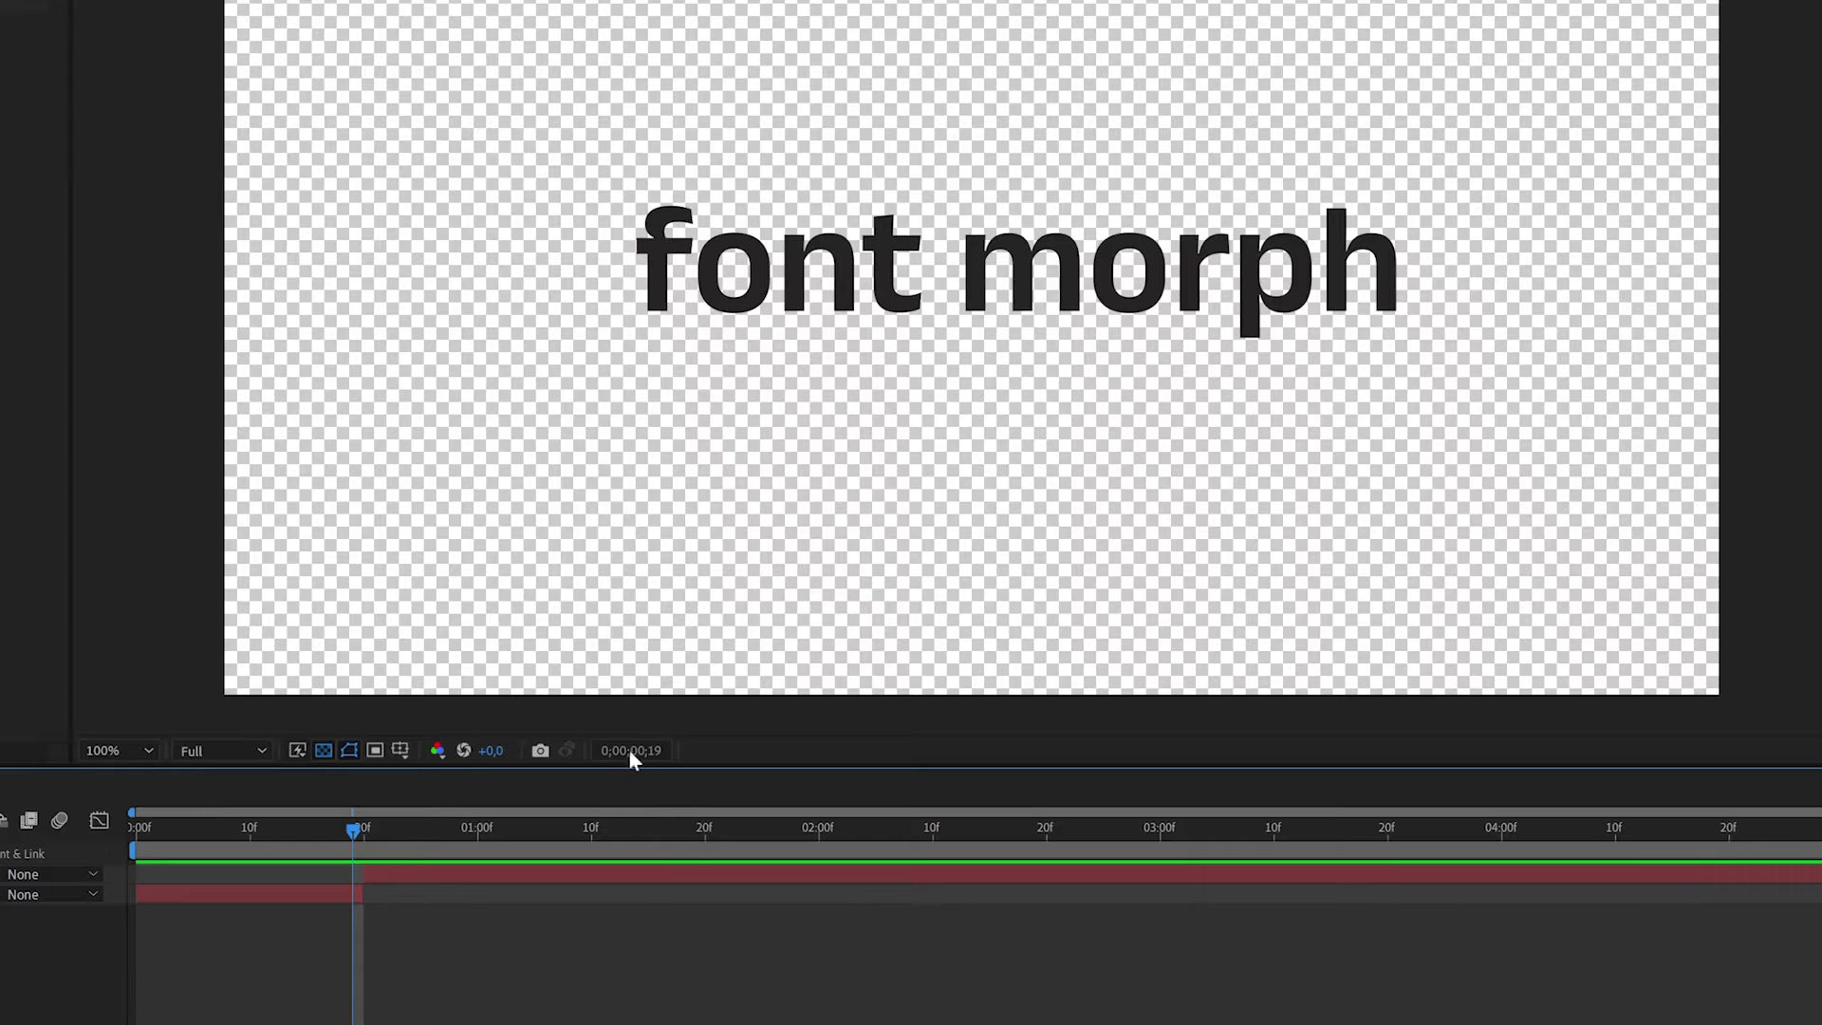
left_click_drag(353, 829, 378, 837)
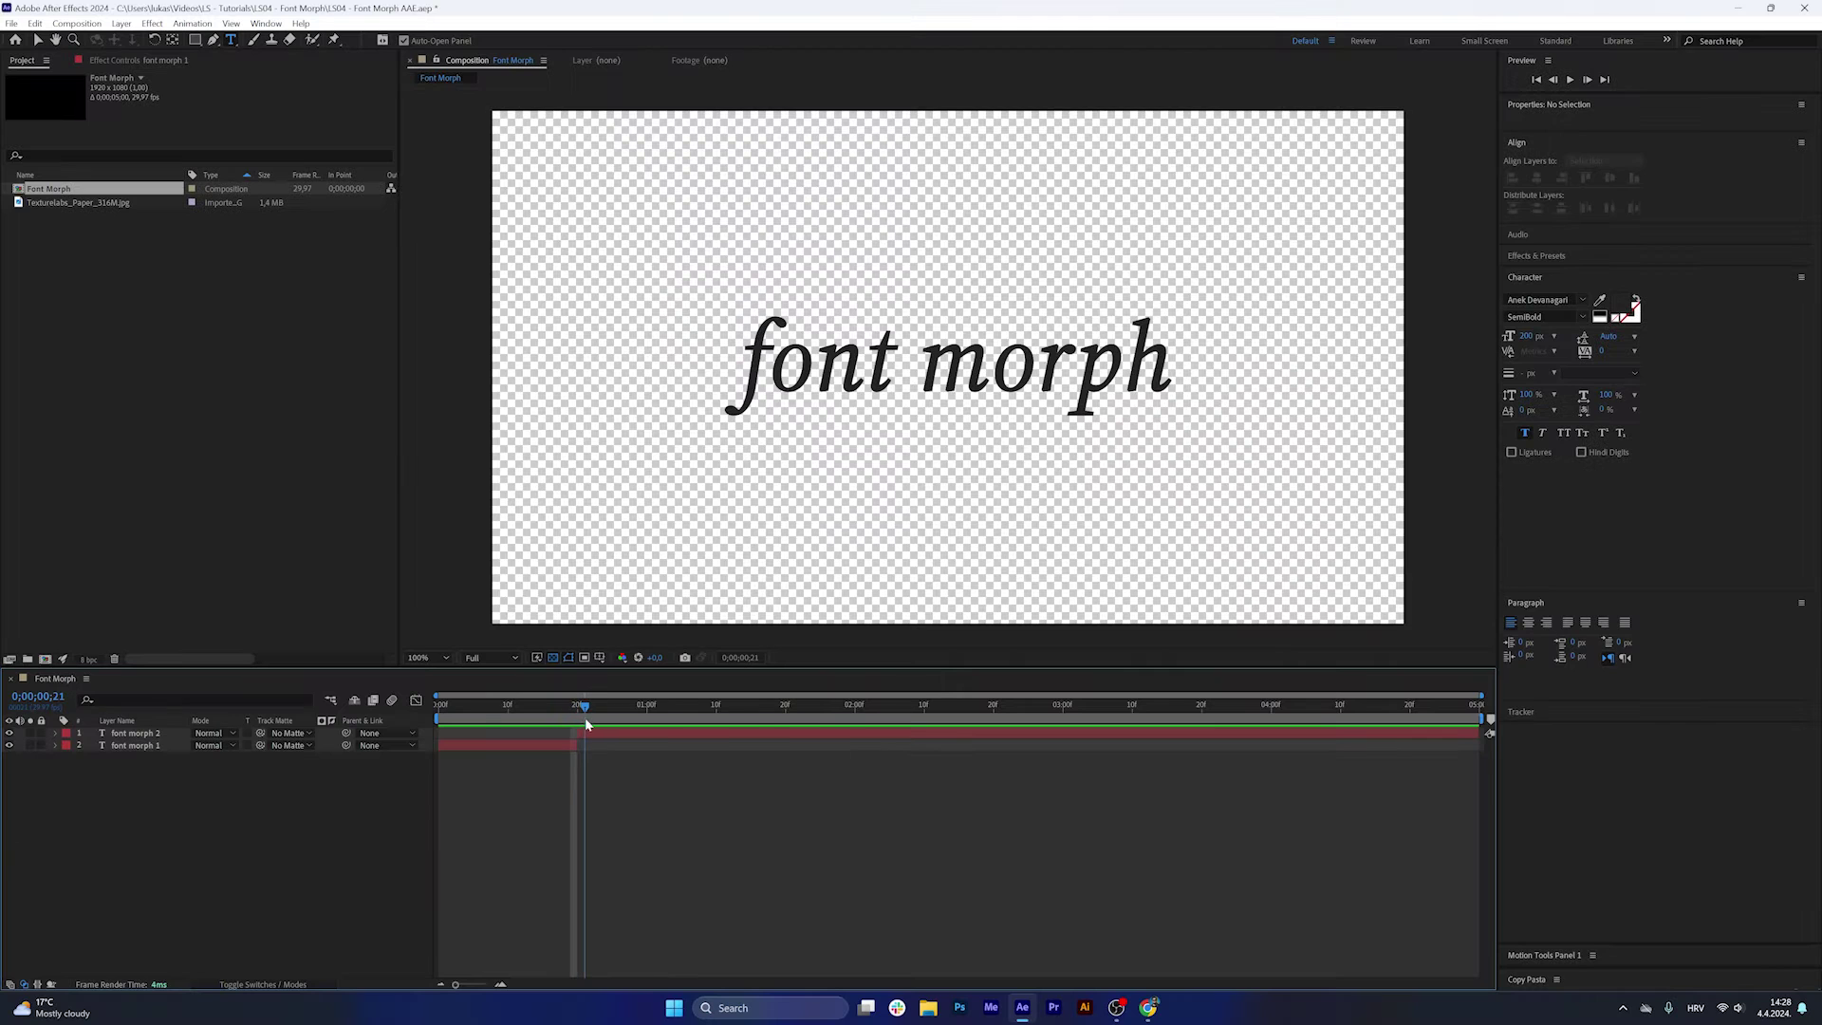
left_click_drag(585, 722, 567, 724)
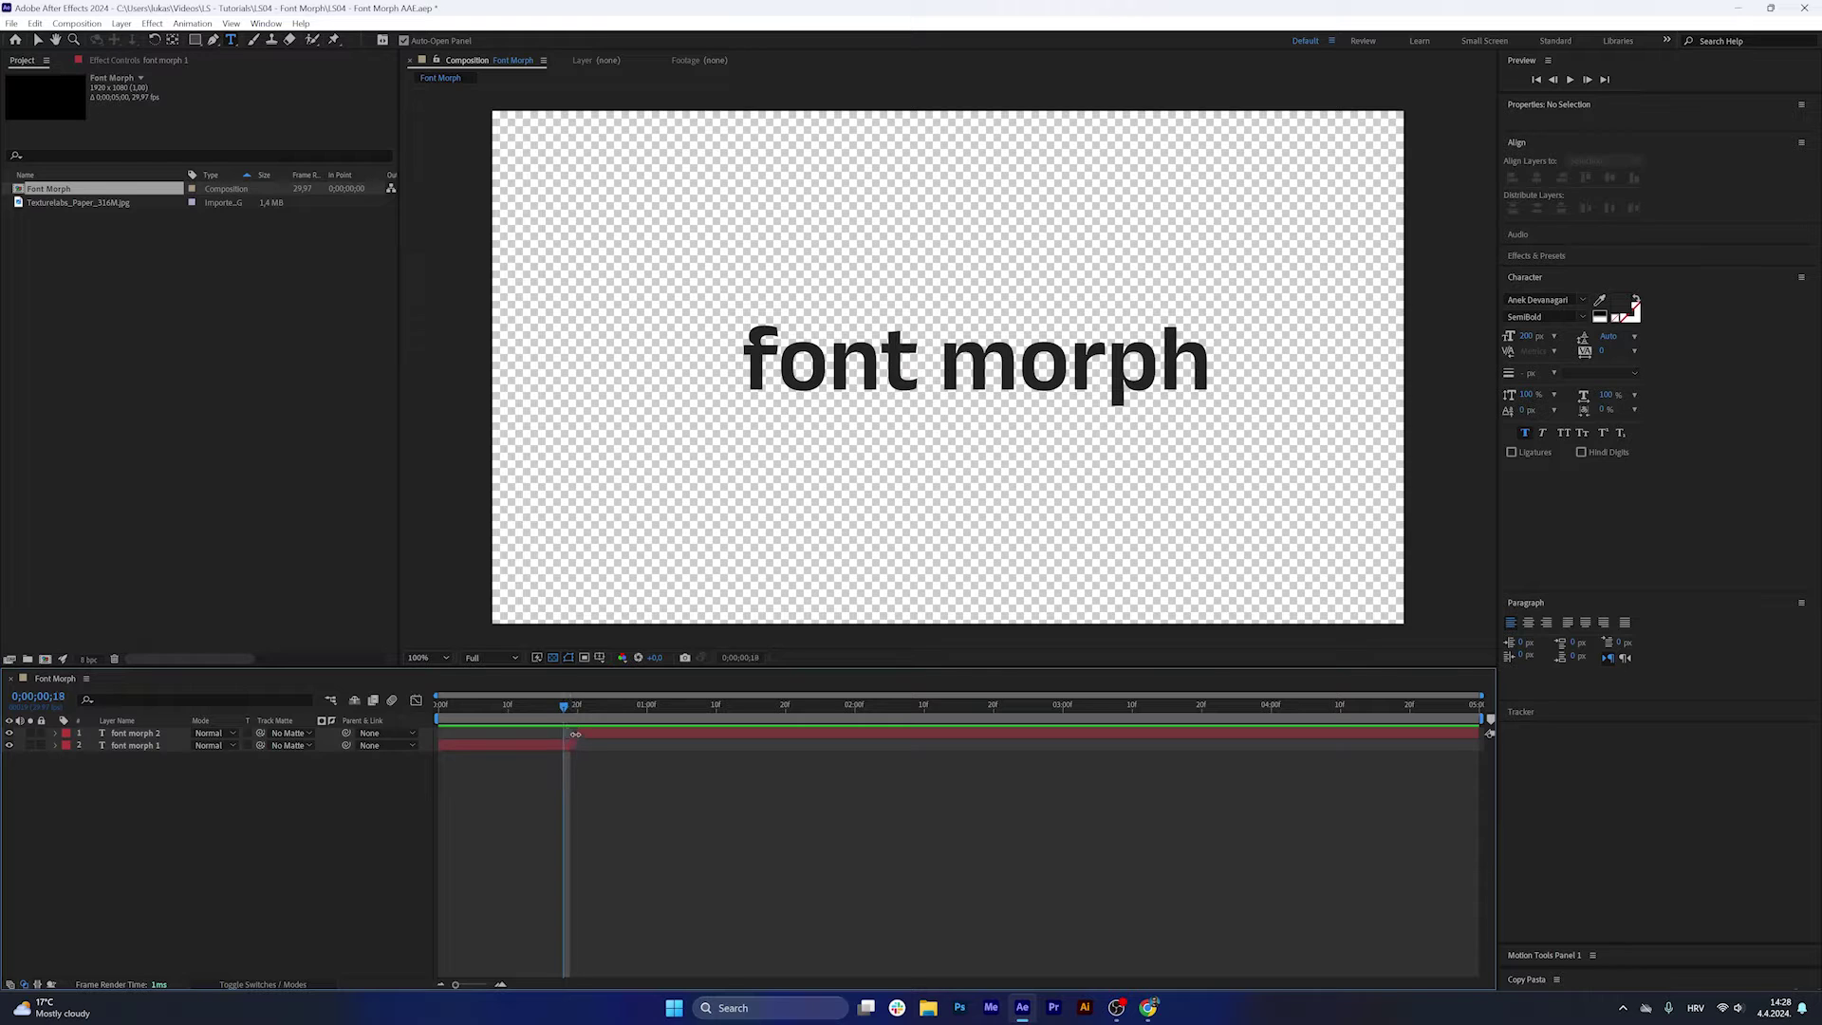
left_click_drag(462, 990, 483, 989)
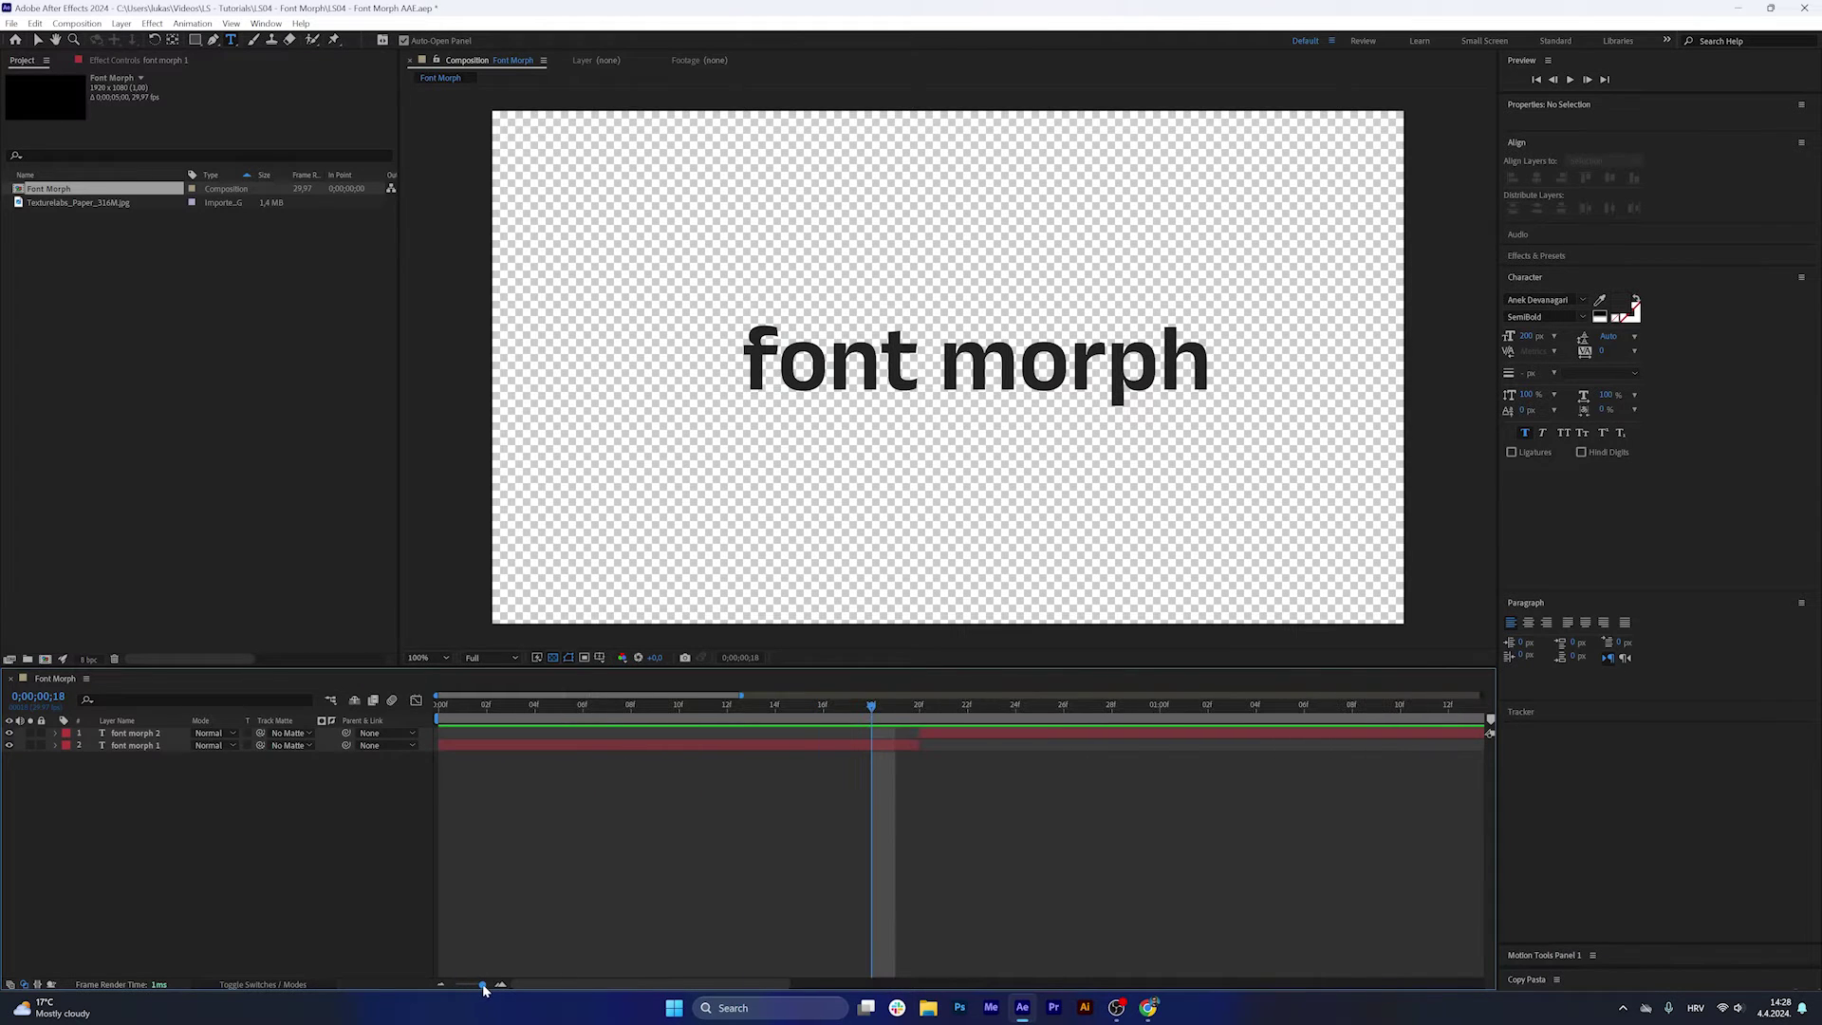
left_click_drag(918, 734, 872, 738)
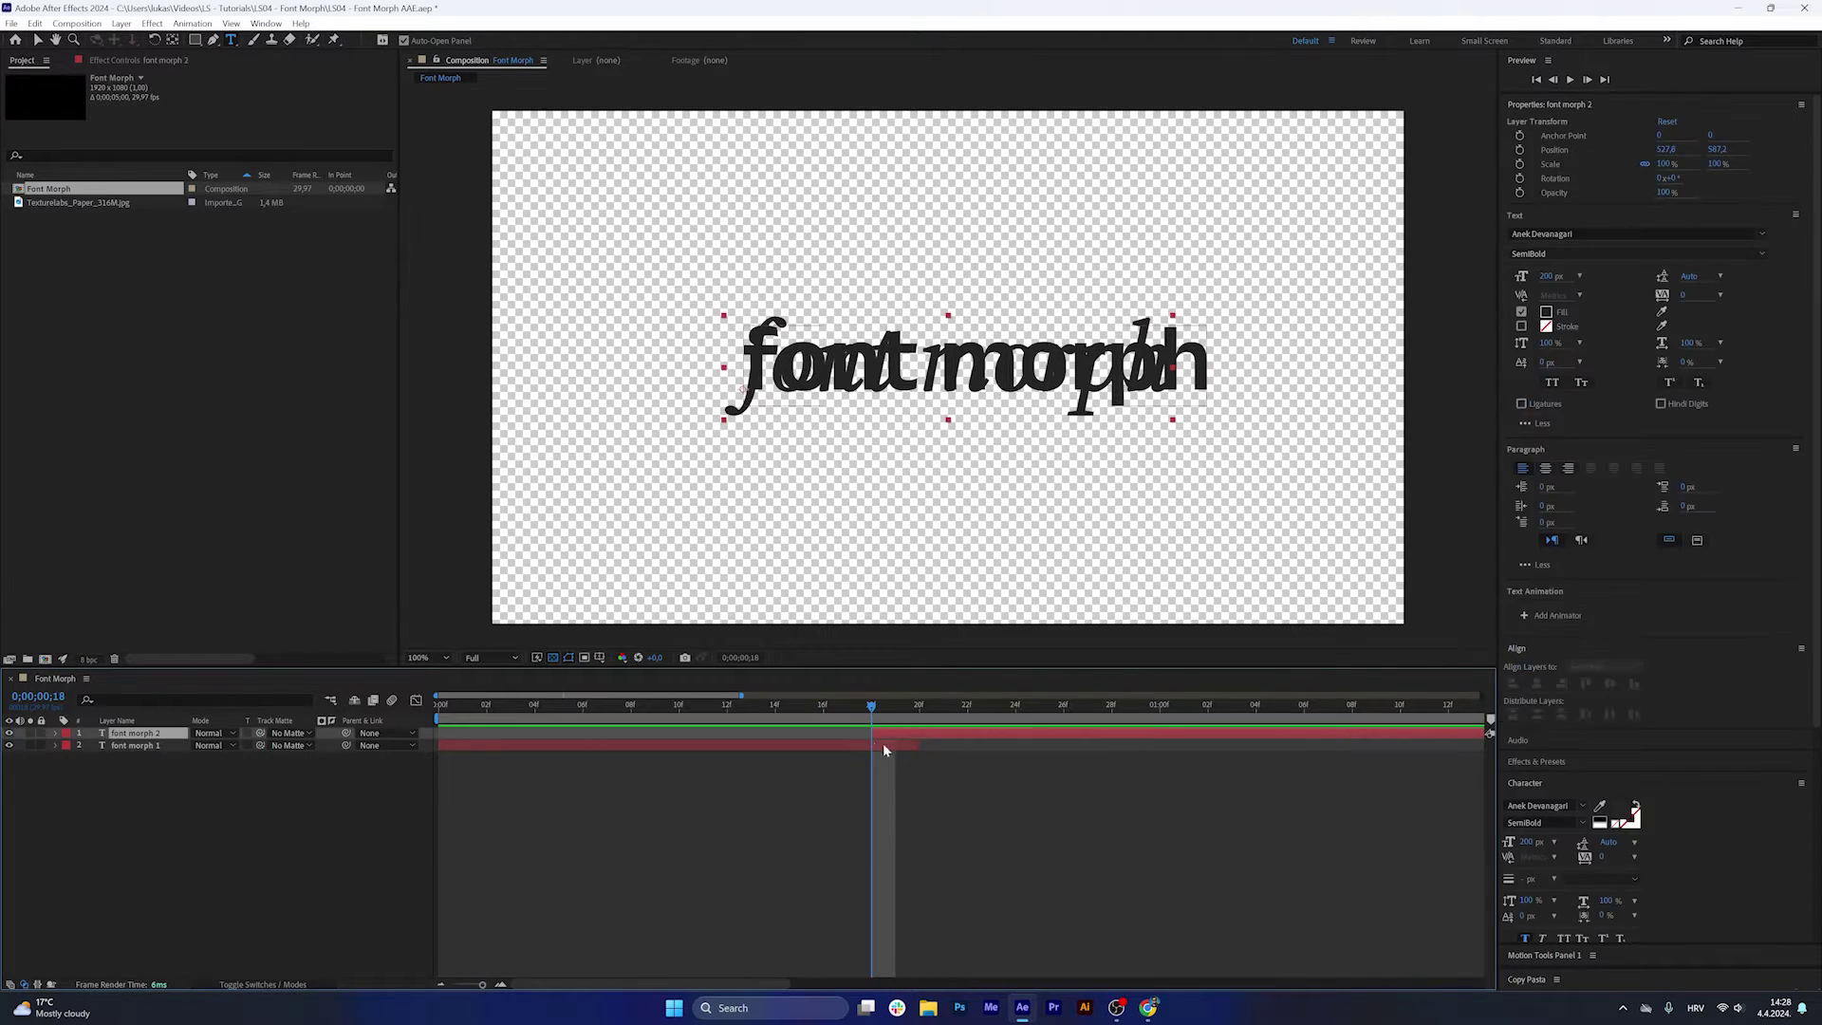
left_click(918, 744)
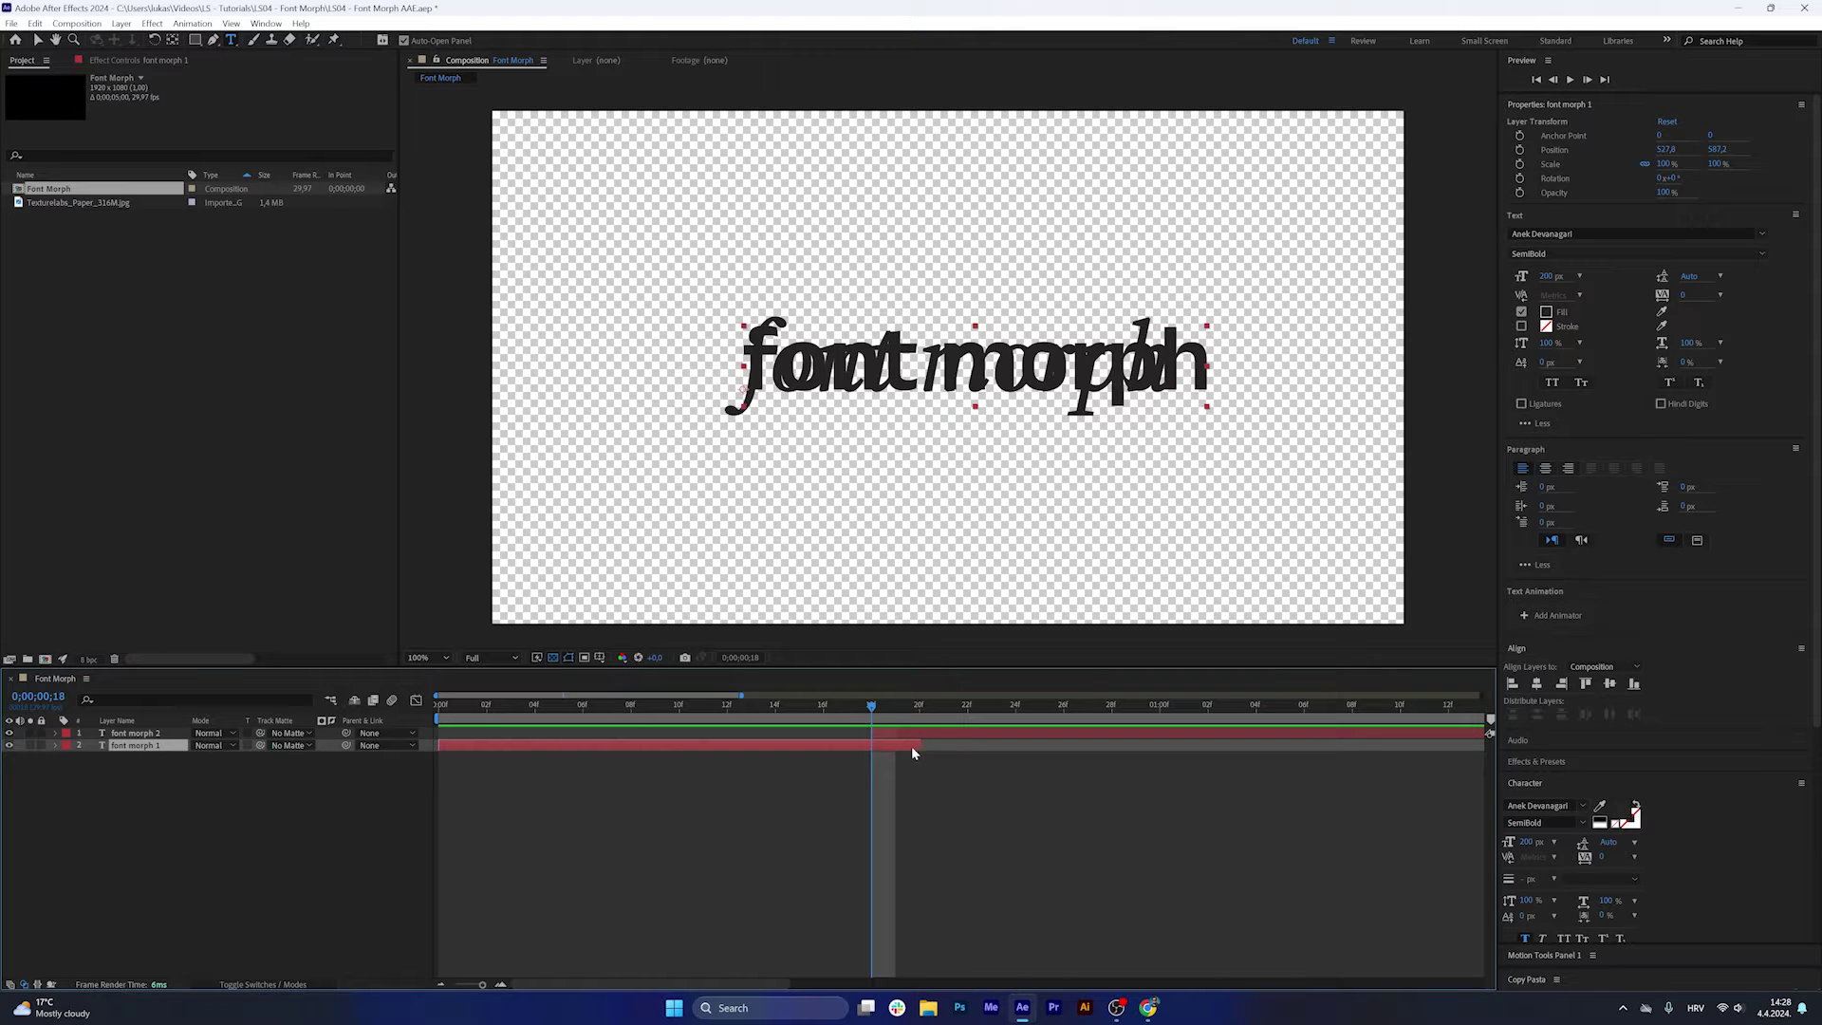
left_click_drag(929, 744, 979, 744)
left_click(255, 766)
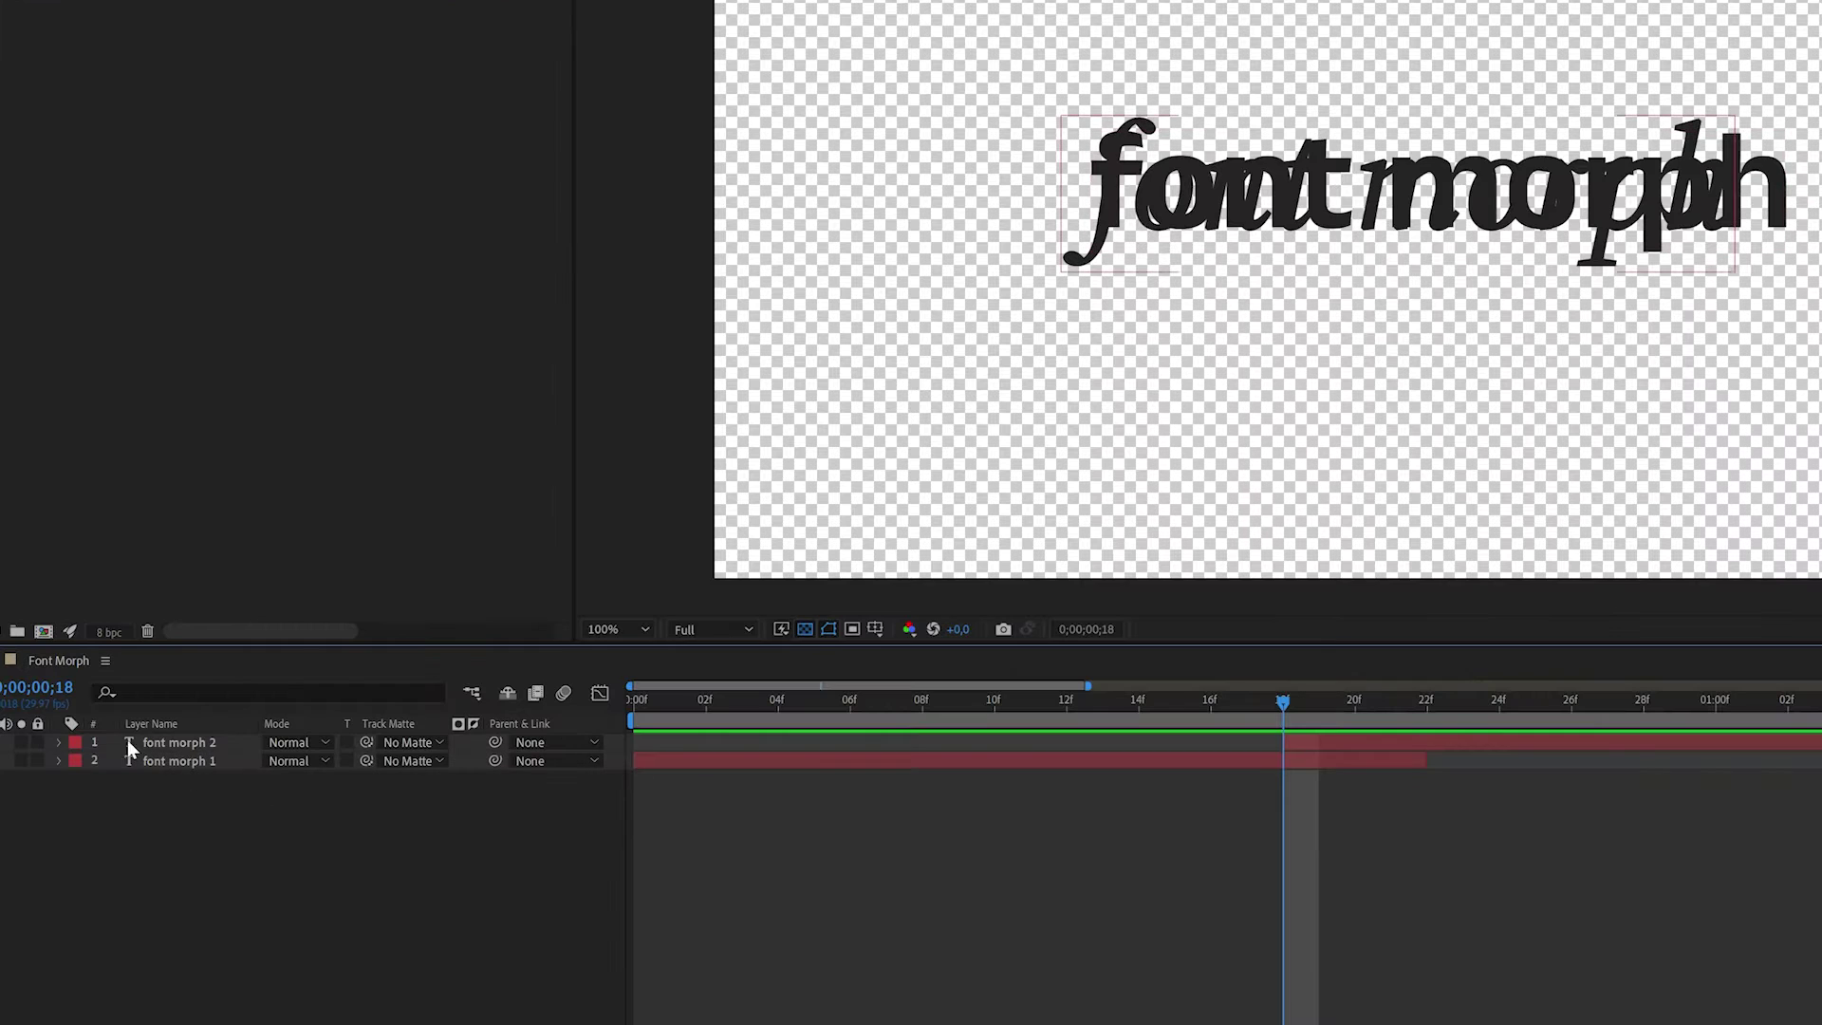
Add a Tracking animator to the font morph 2 text layer and try out its tracking amount.
left_click(59, 743)
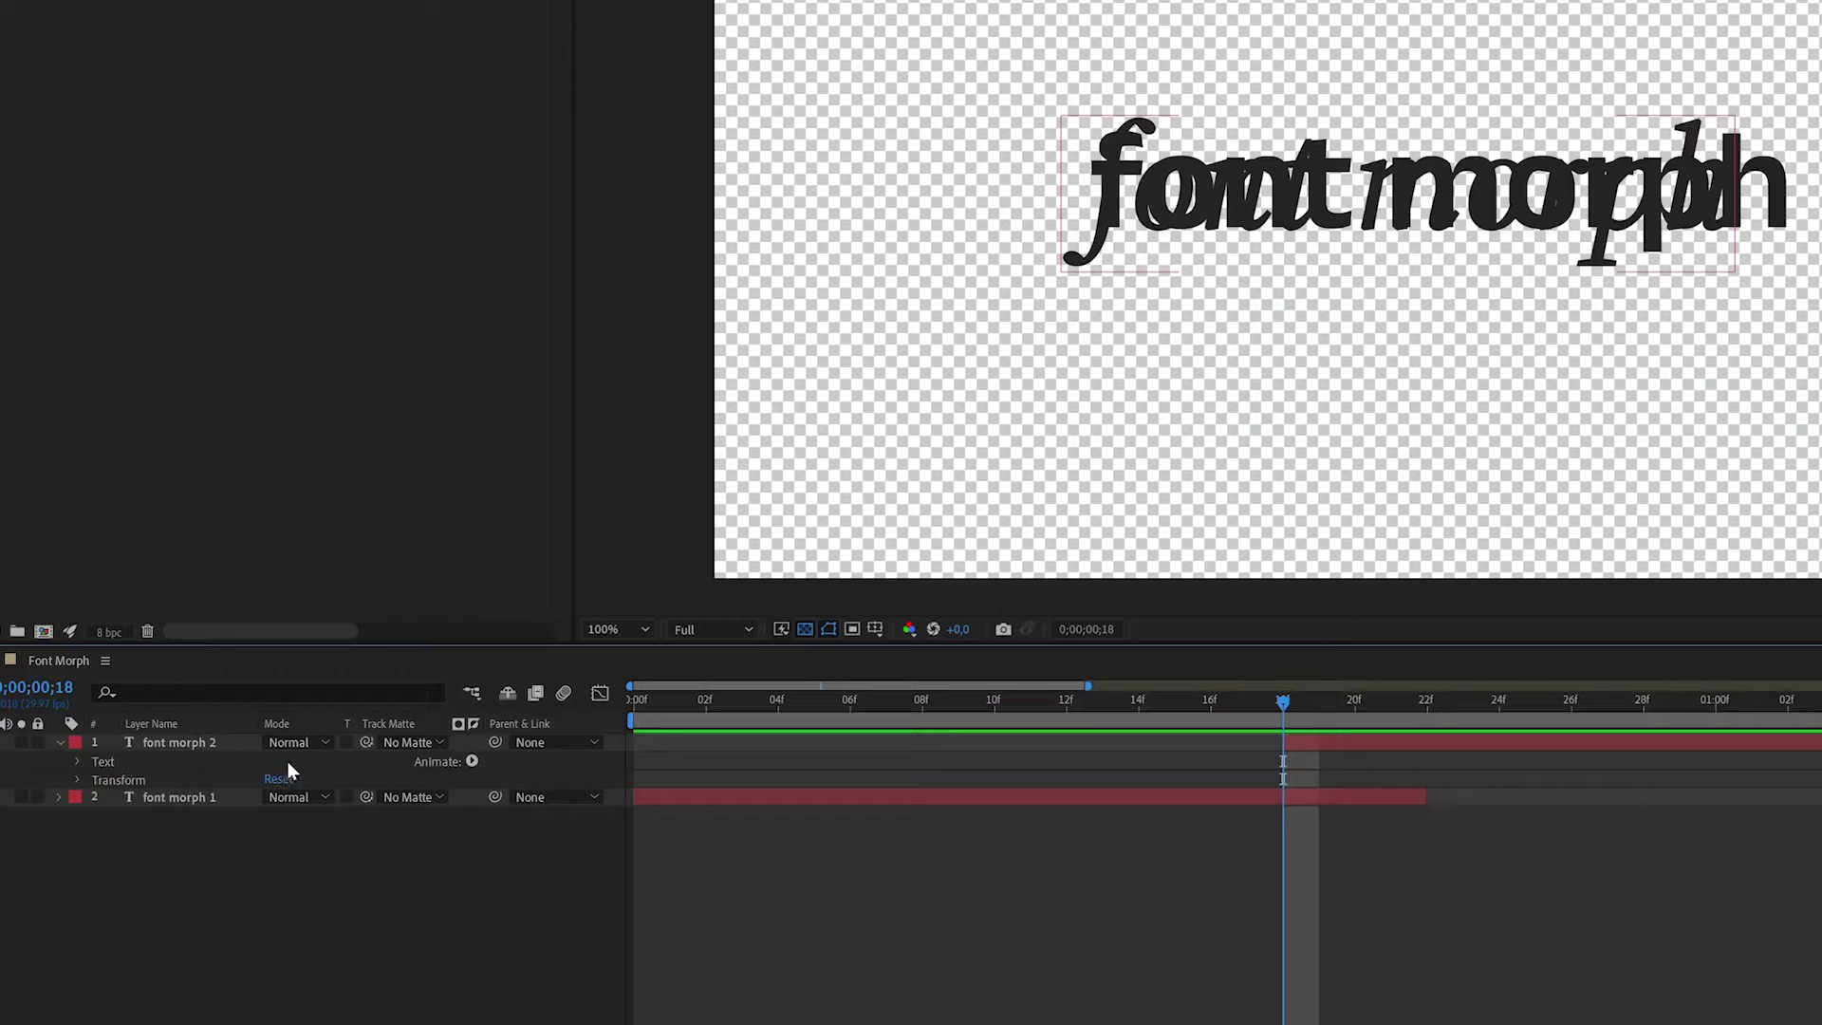
left_click(471, 761)
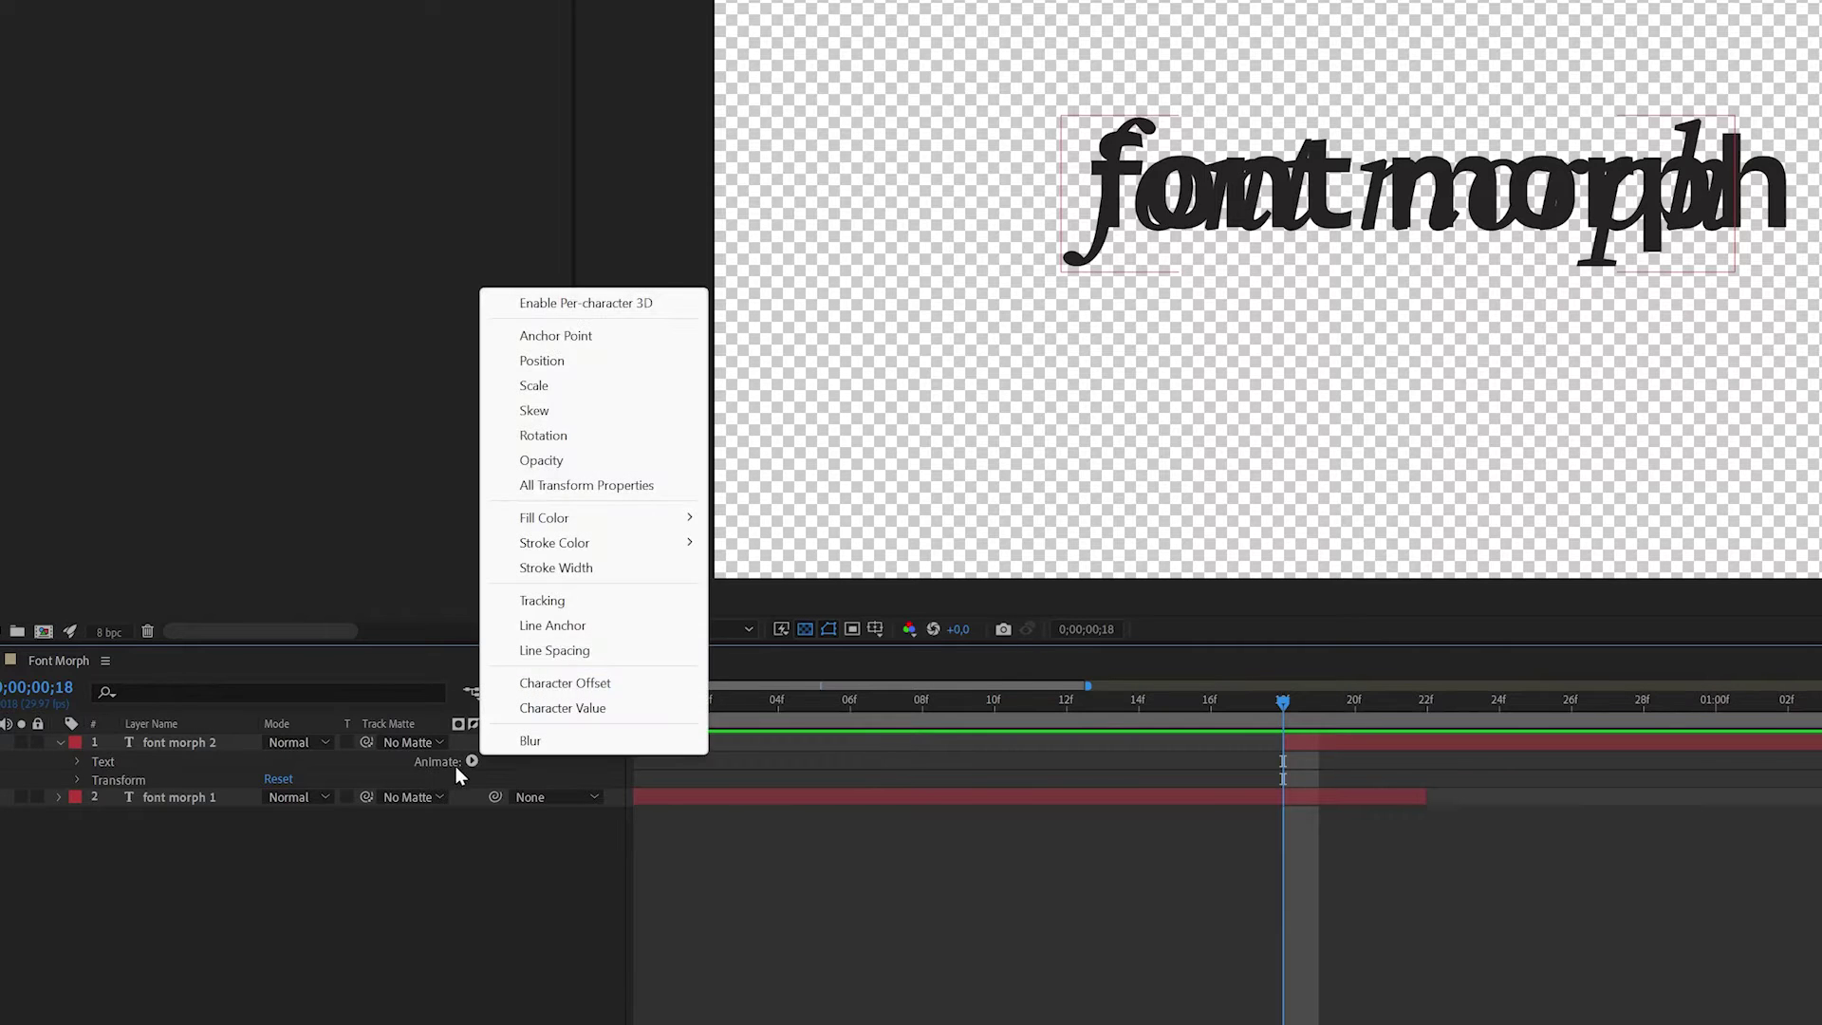
left_click(555, 600)
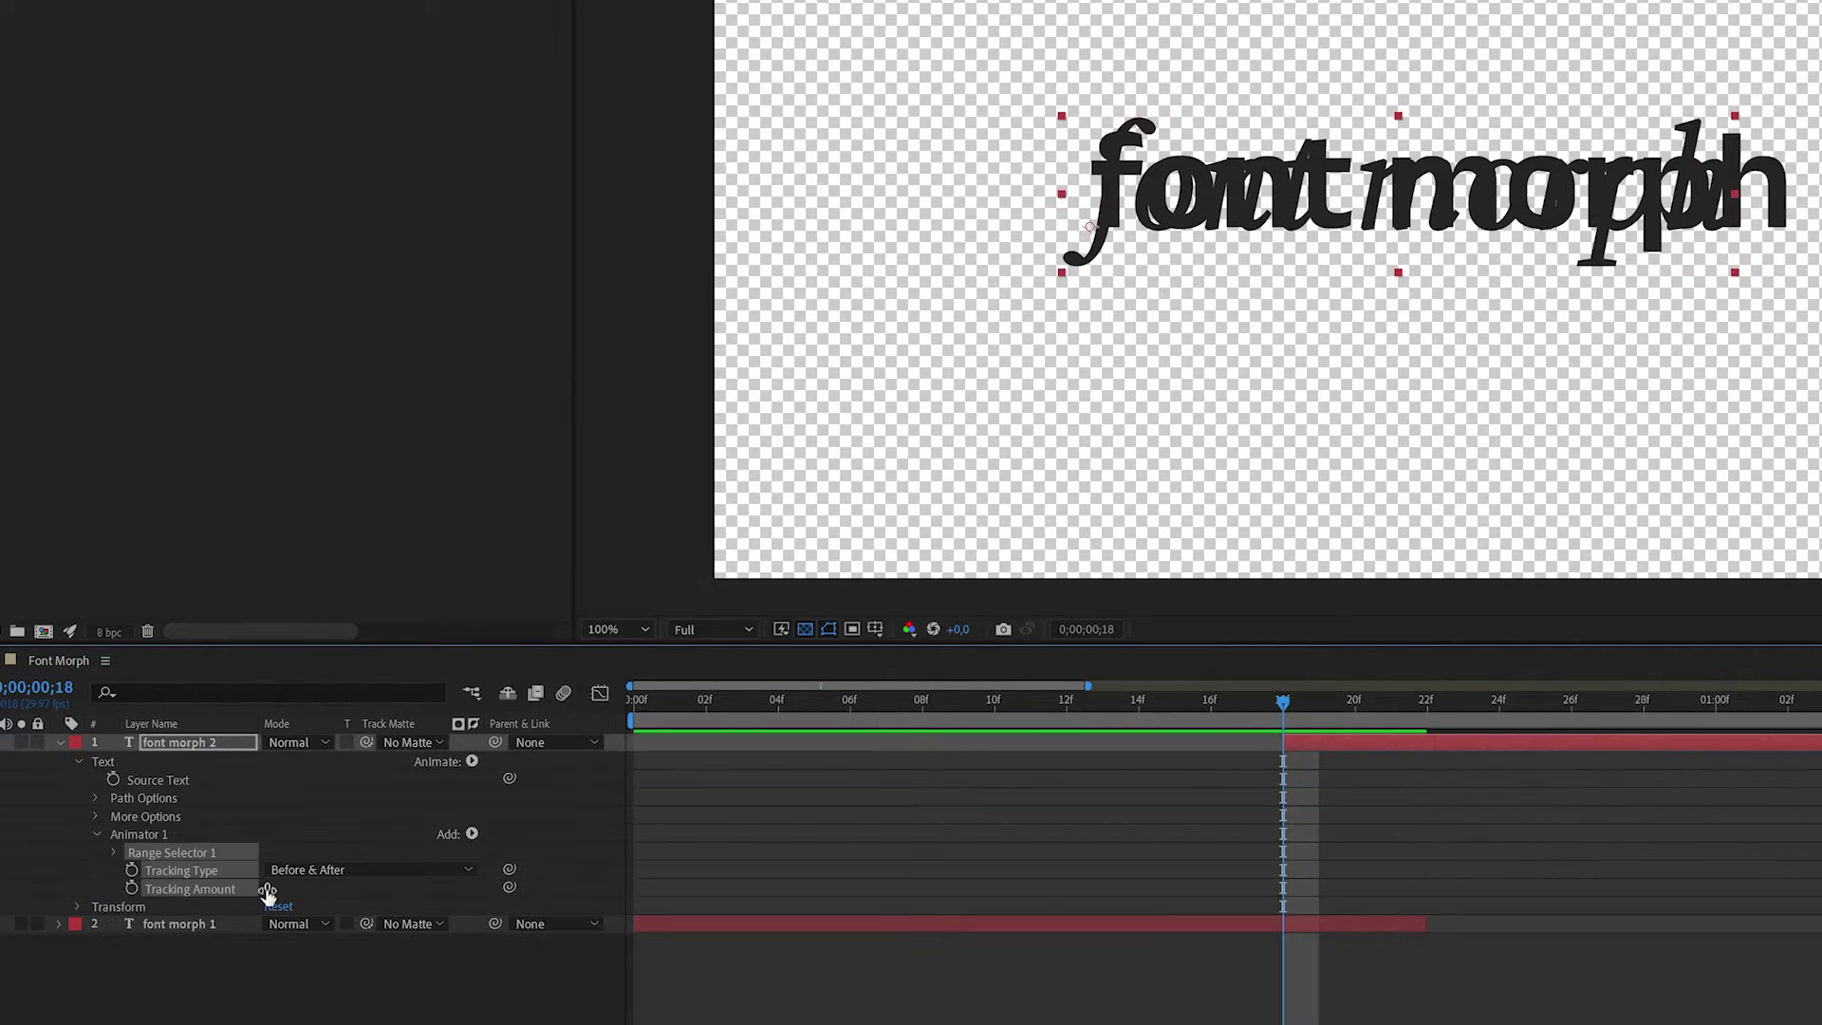
left_click_drag(267, 893, 305, 910)
left_click(498, 1020)
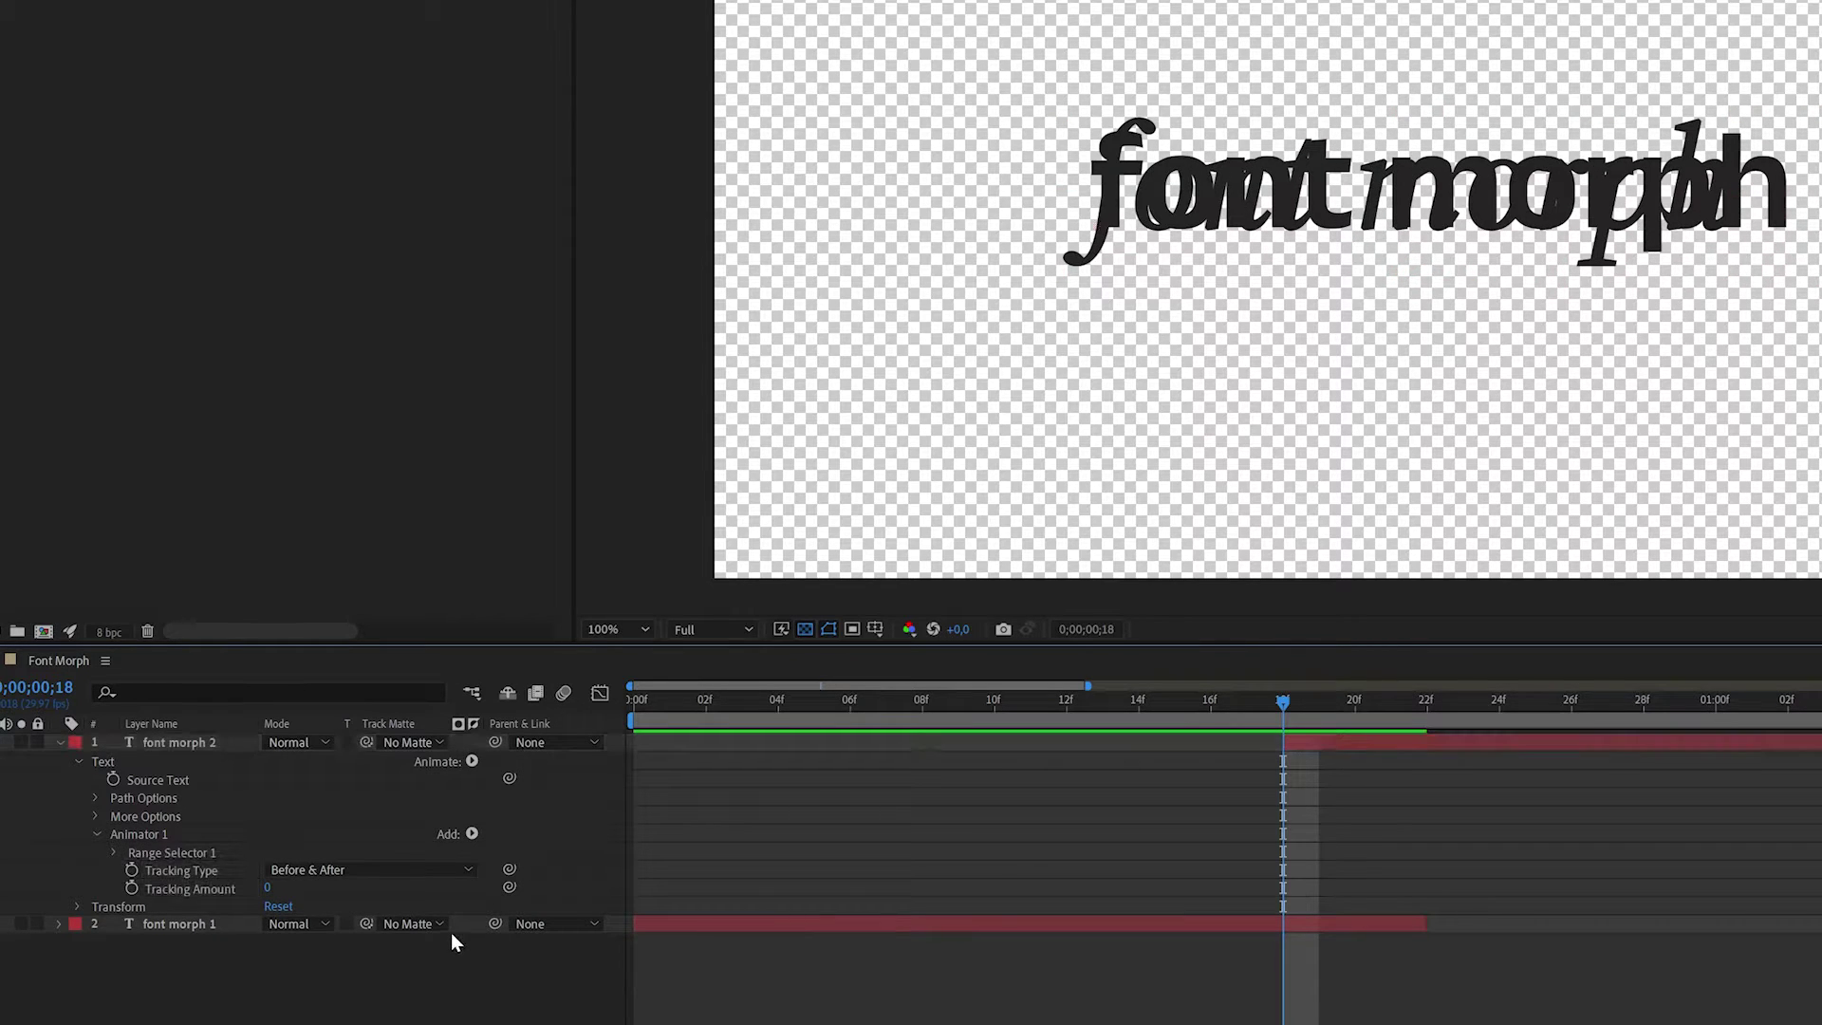
Set the opacity of both text layers to 50% and return font morph 1 to 100%.
left_click(203, 924)
left_click(202, 743, "shift")
key("t")
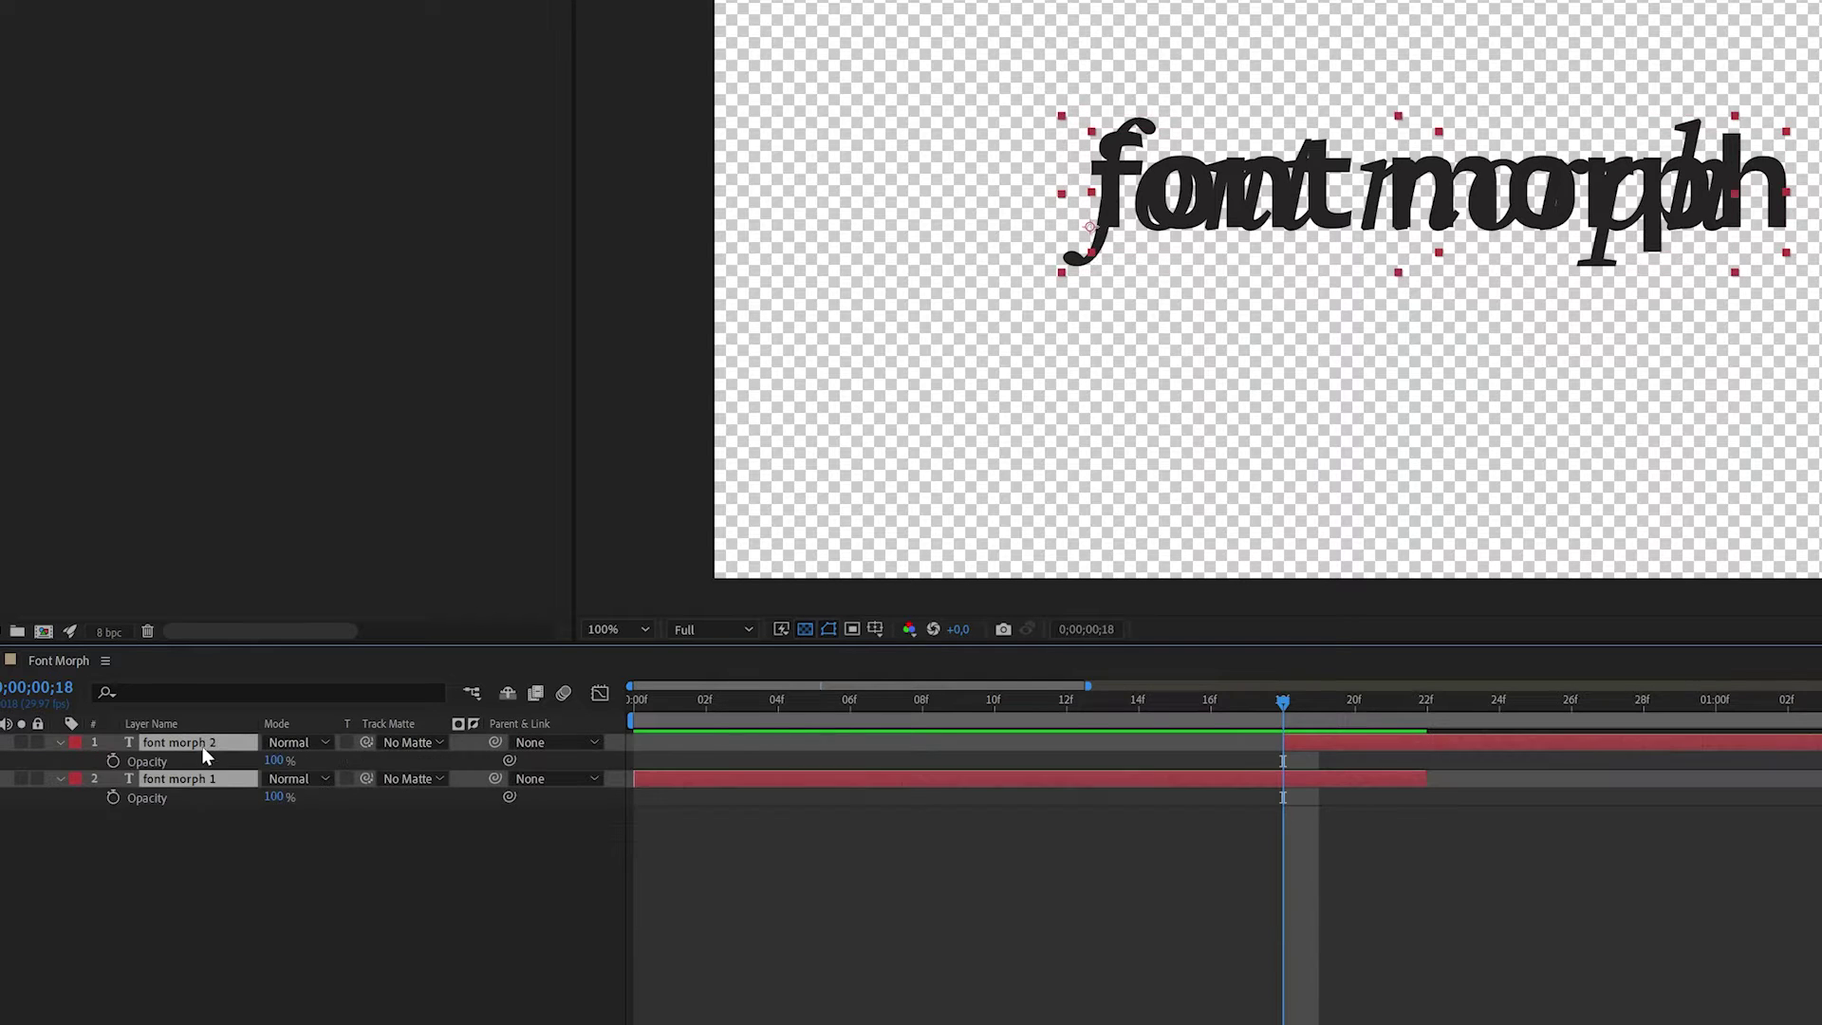
left_click_drag(276, 760, 233, 772)
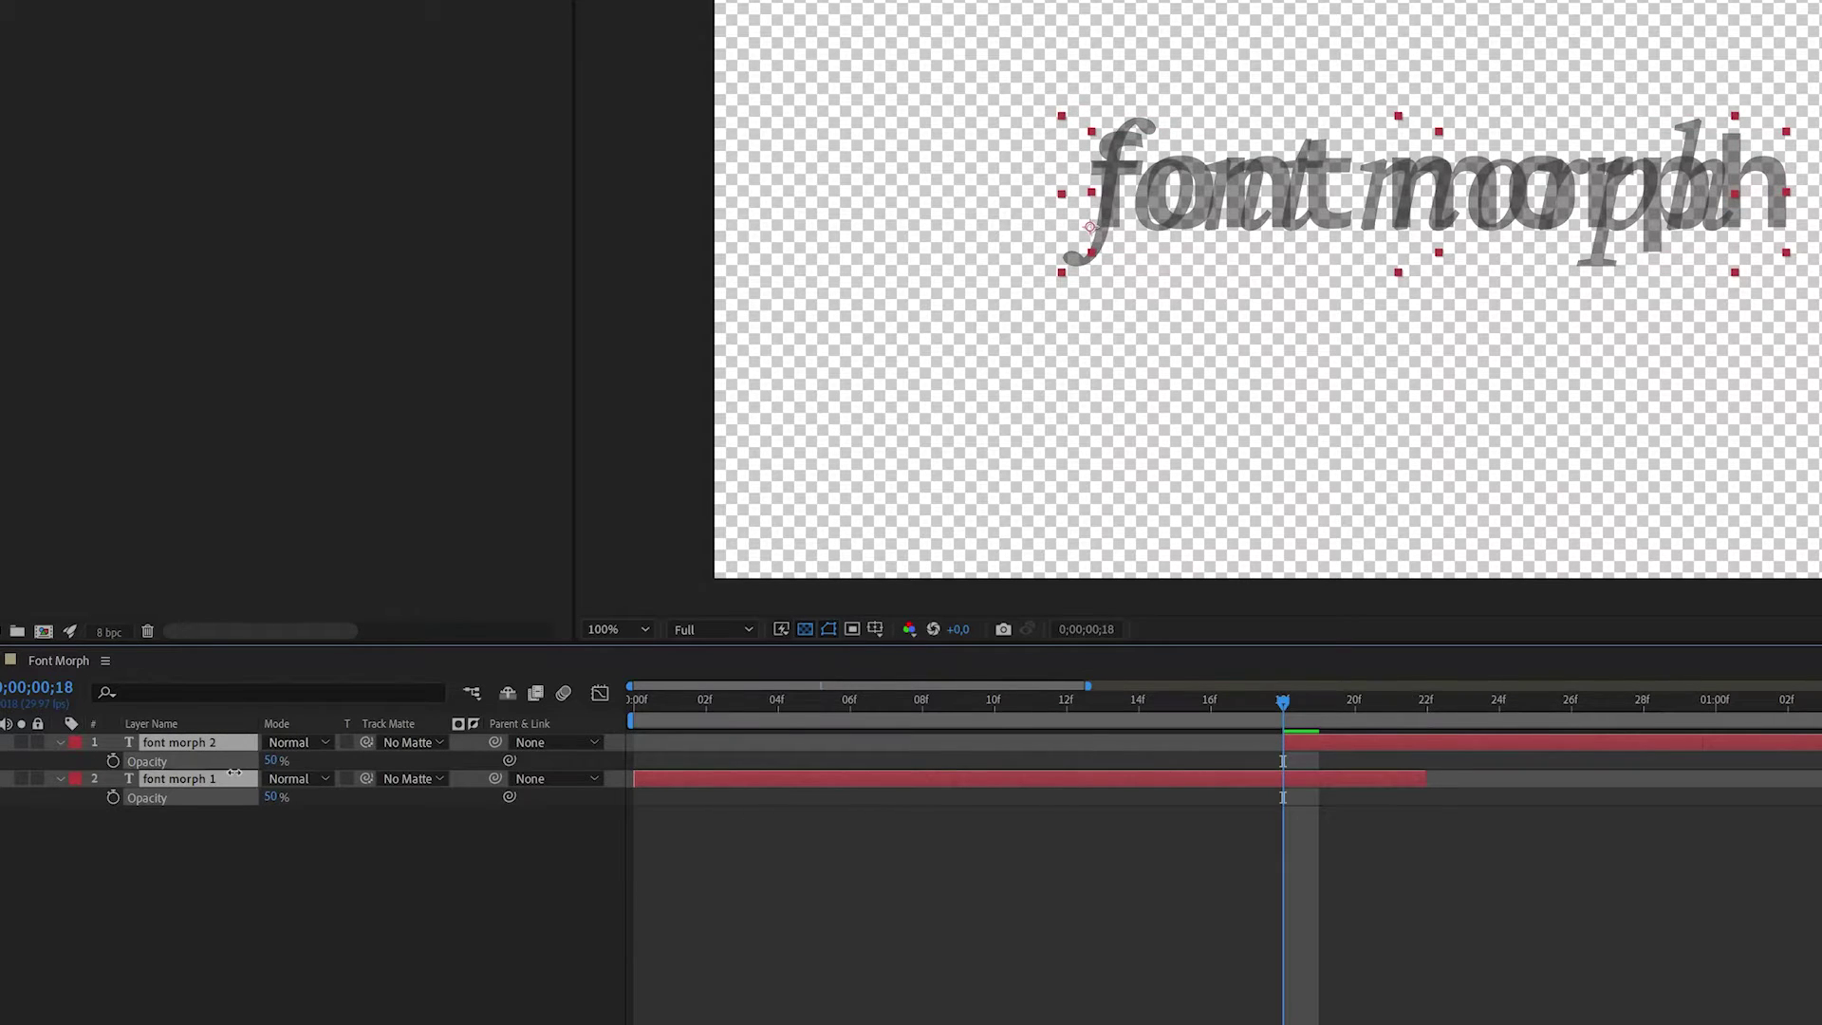
left_click(224, 915)
scroll(1205, 237, "up", 1)
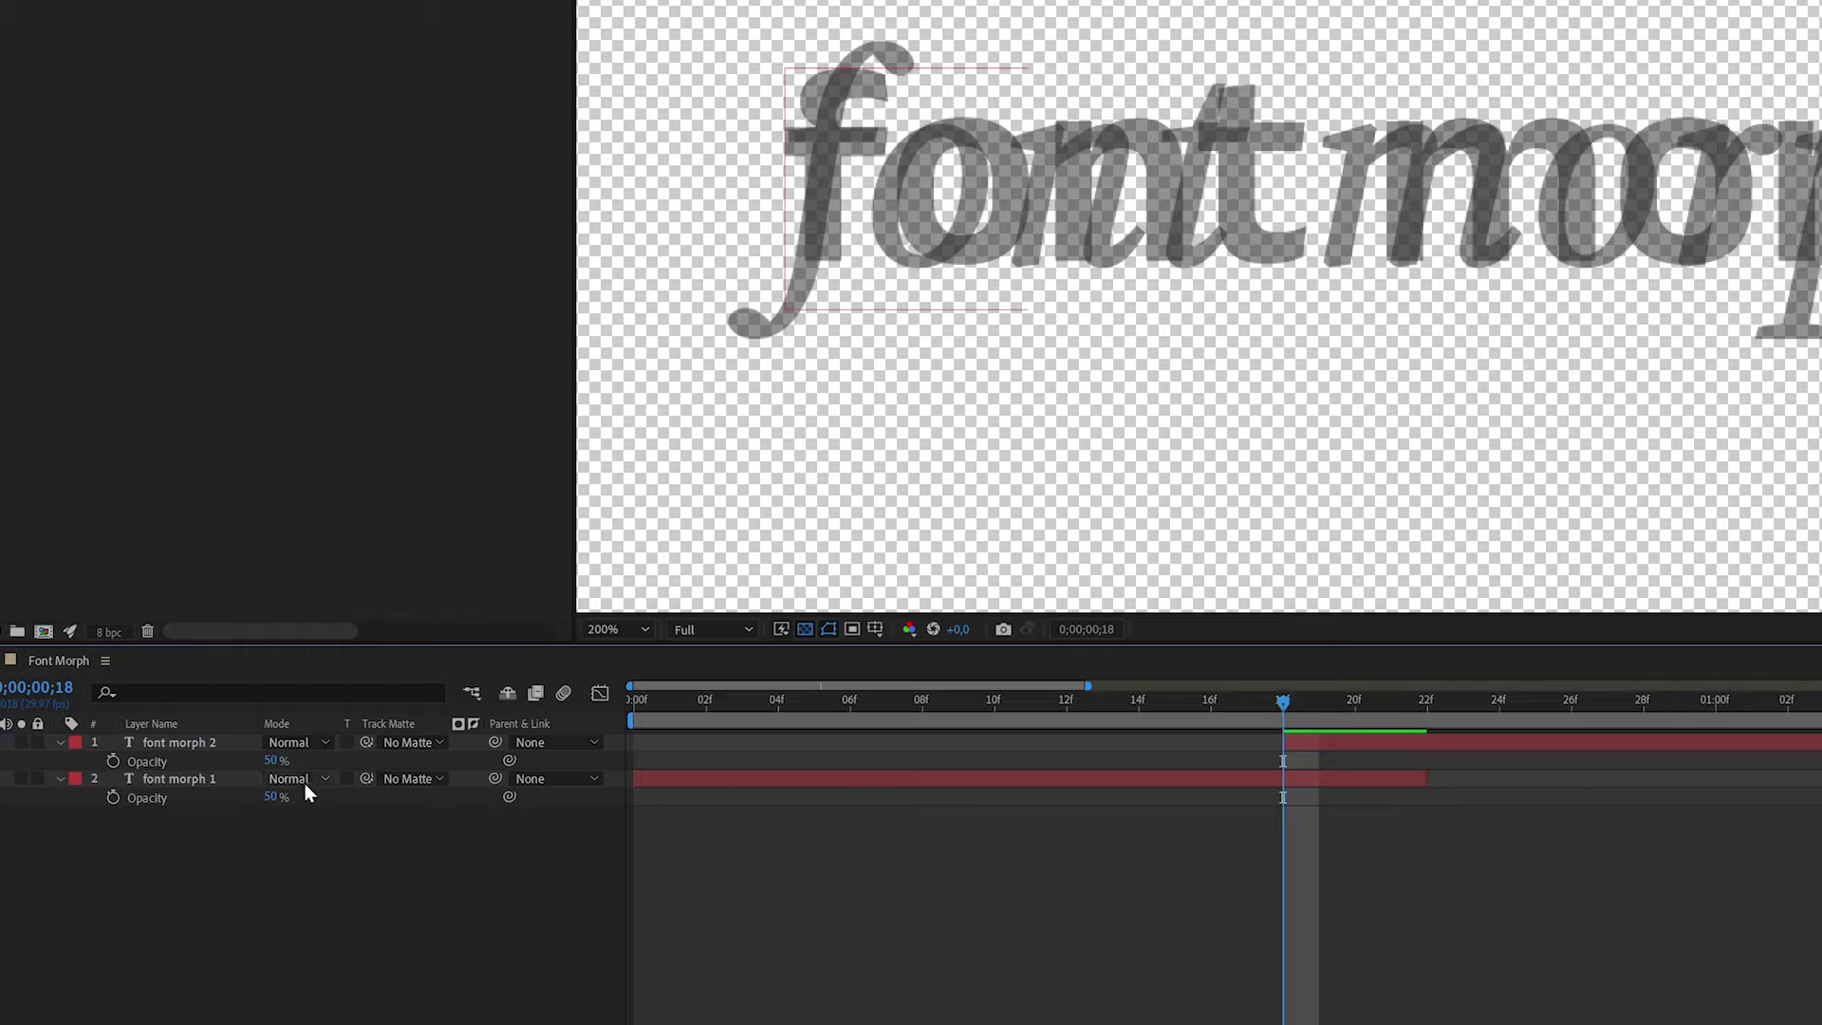
left_click_drag(276, 795, 554, 770)
Reveal the text and Tracking animator properties of the font morph 2 layer in the timeline.
left_click(177, 743)
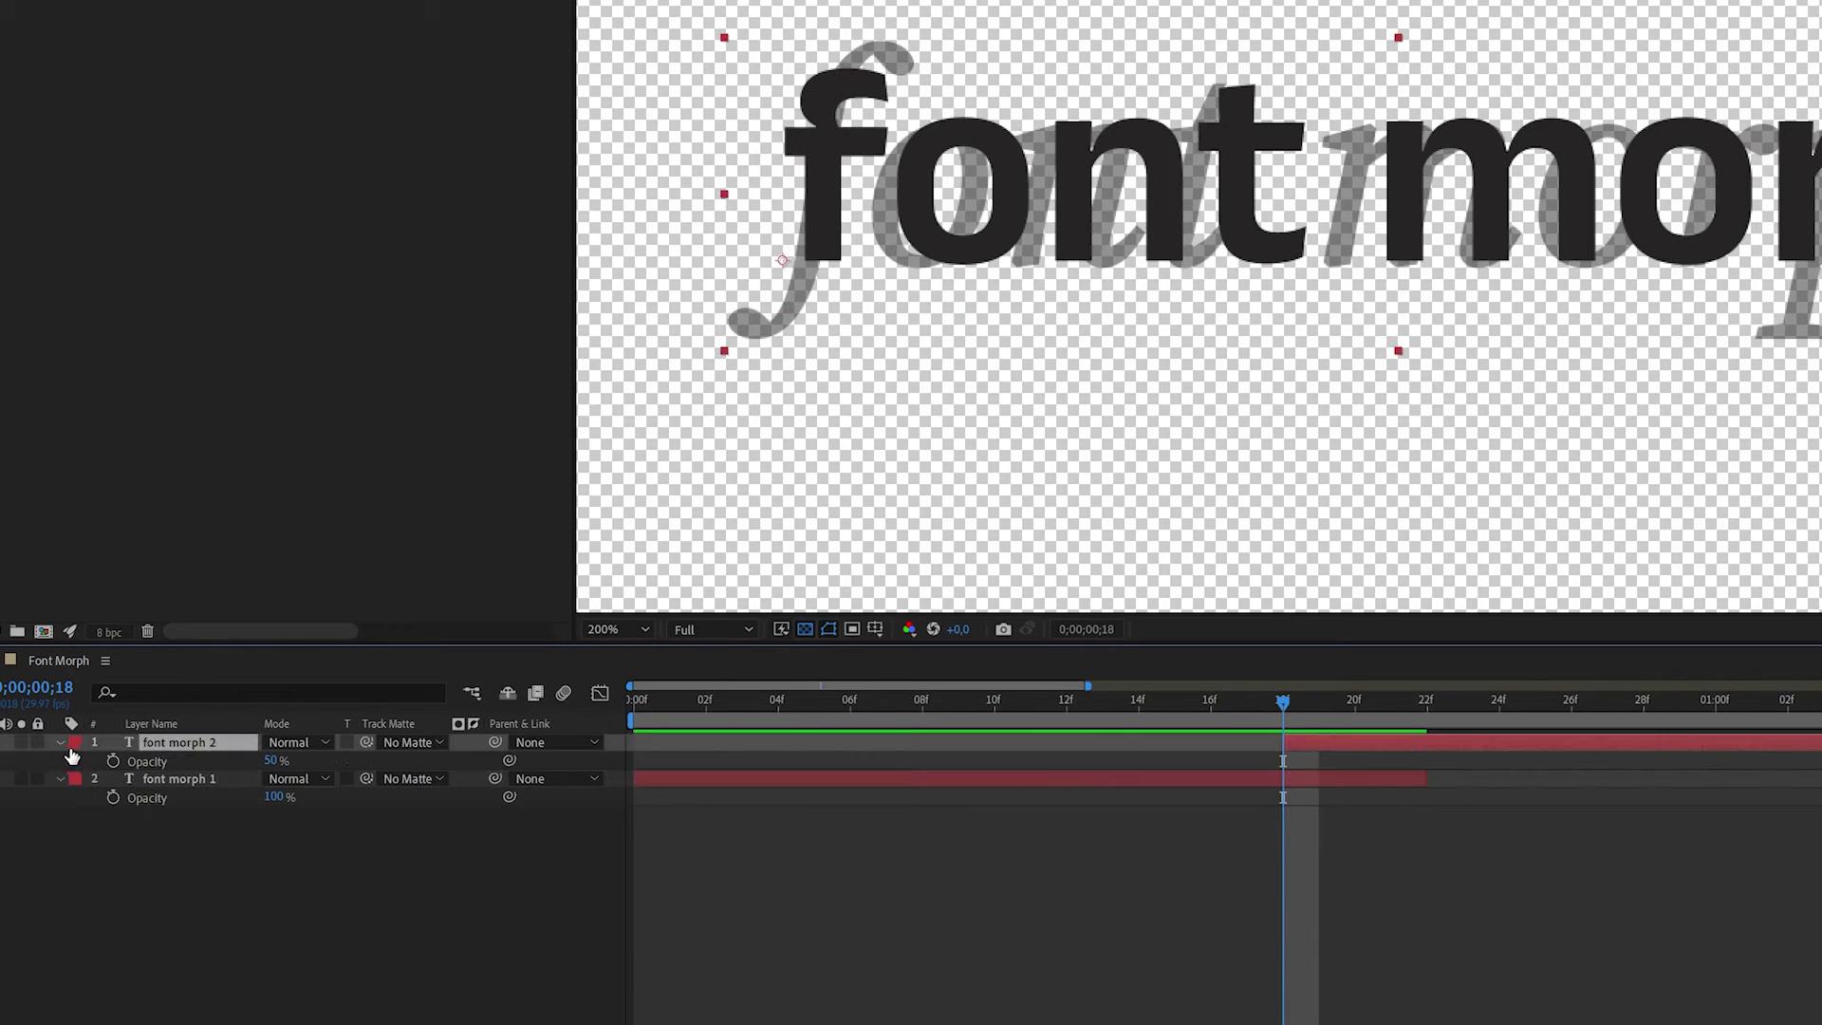
left_click(61, 742)
left_click(61, 742)
left_click(472, 761)
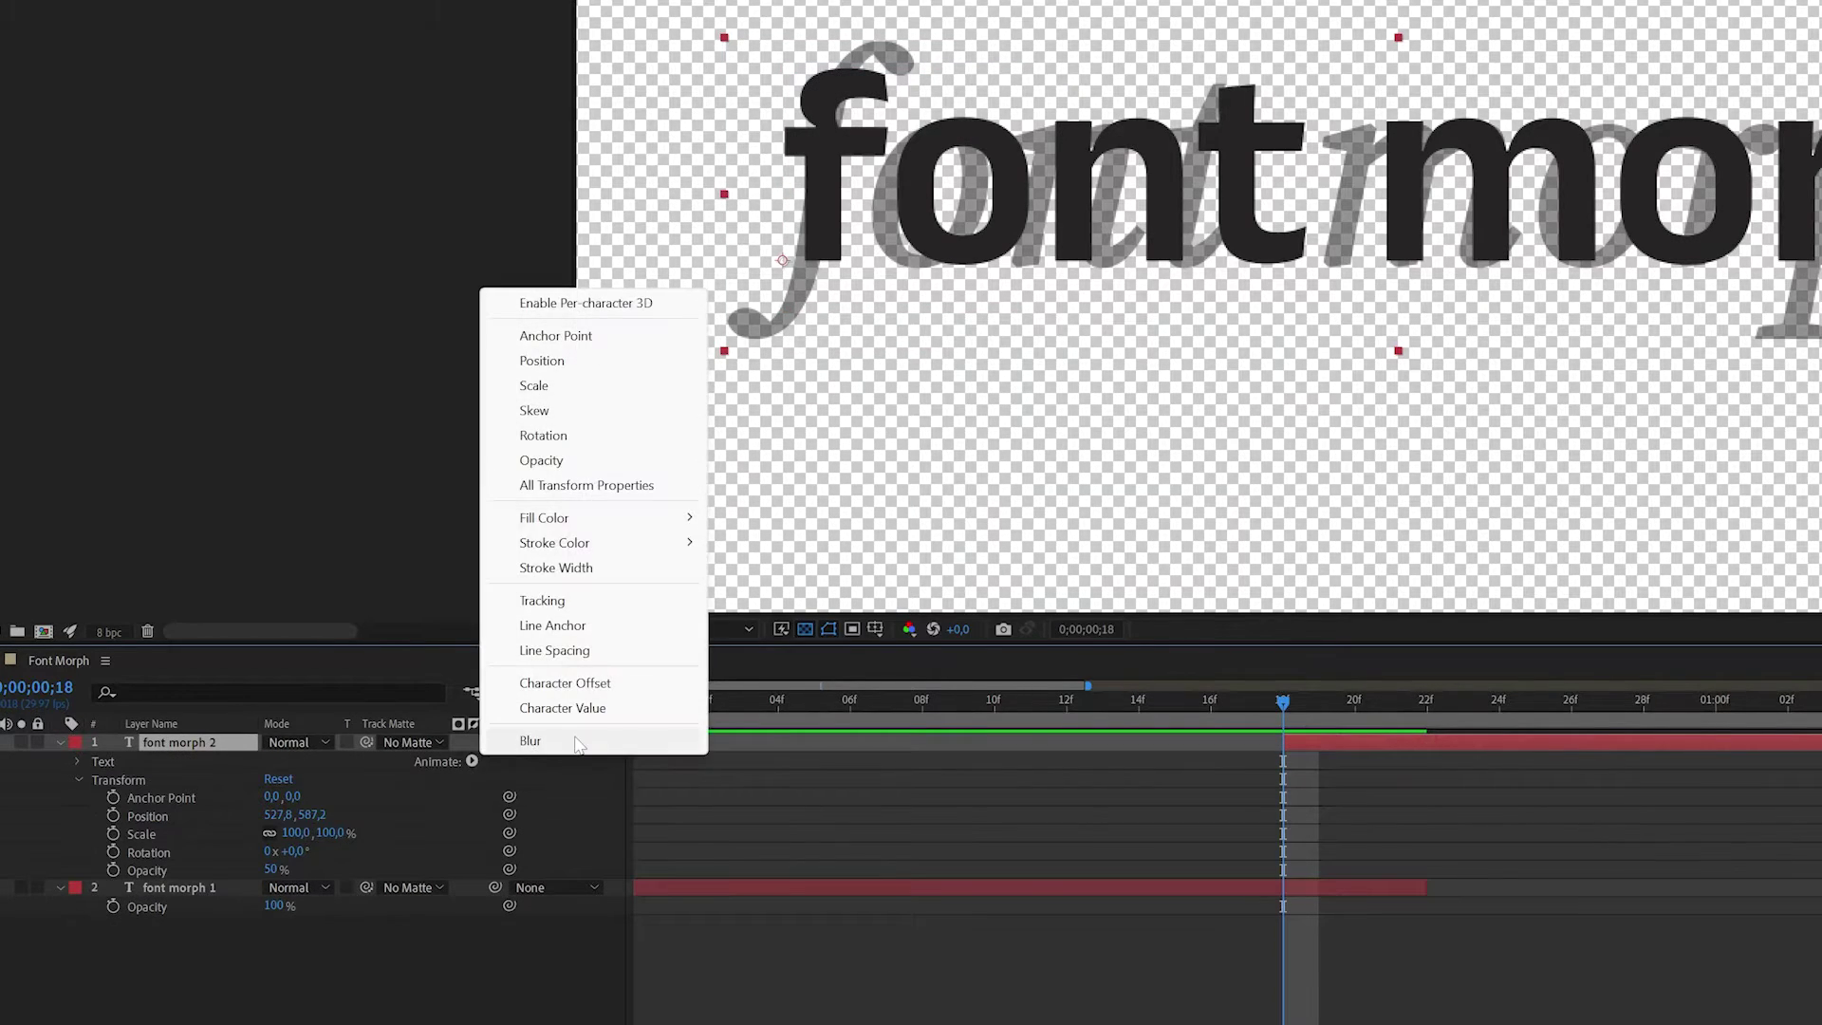
left_click(561, 768)
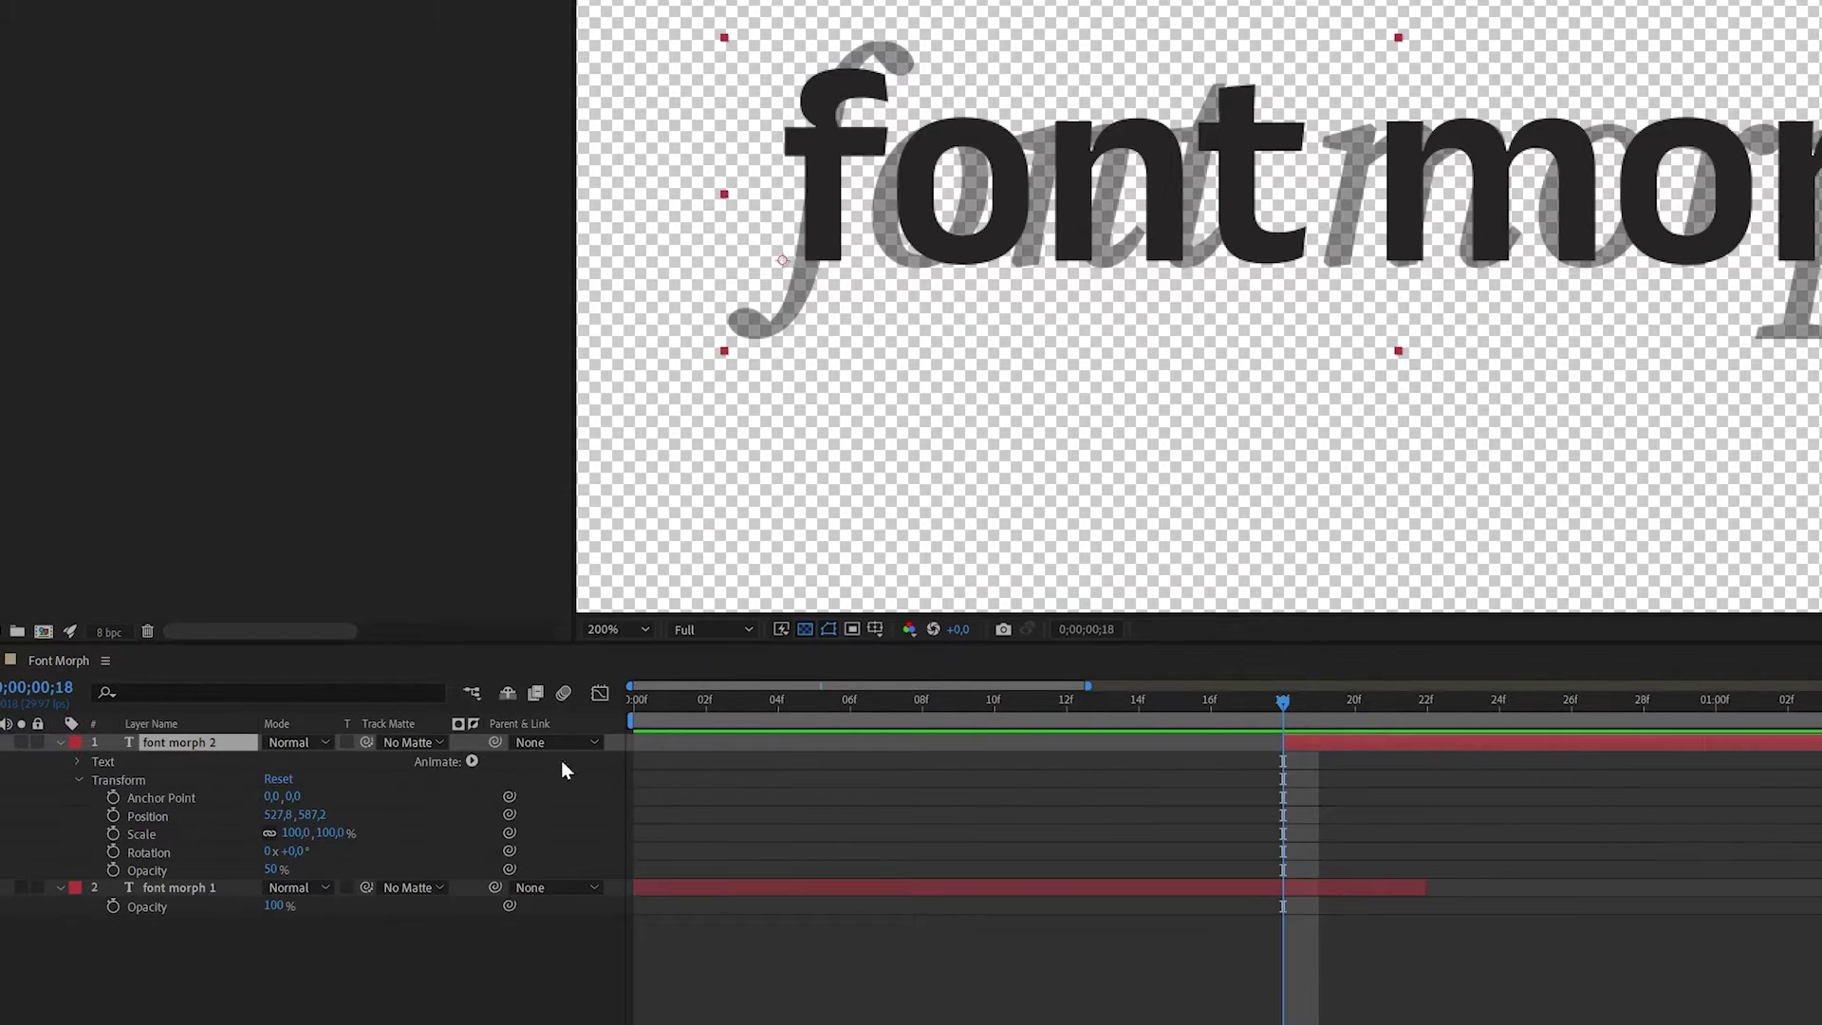
left_click(78, 761)
left_click(95, 835)
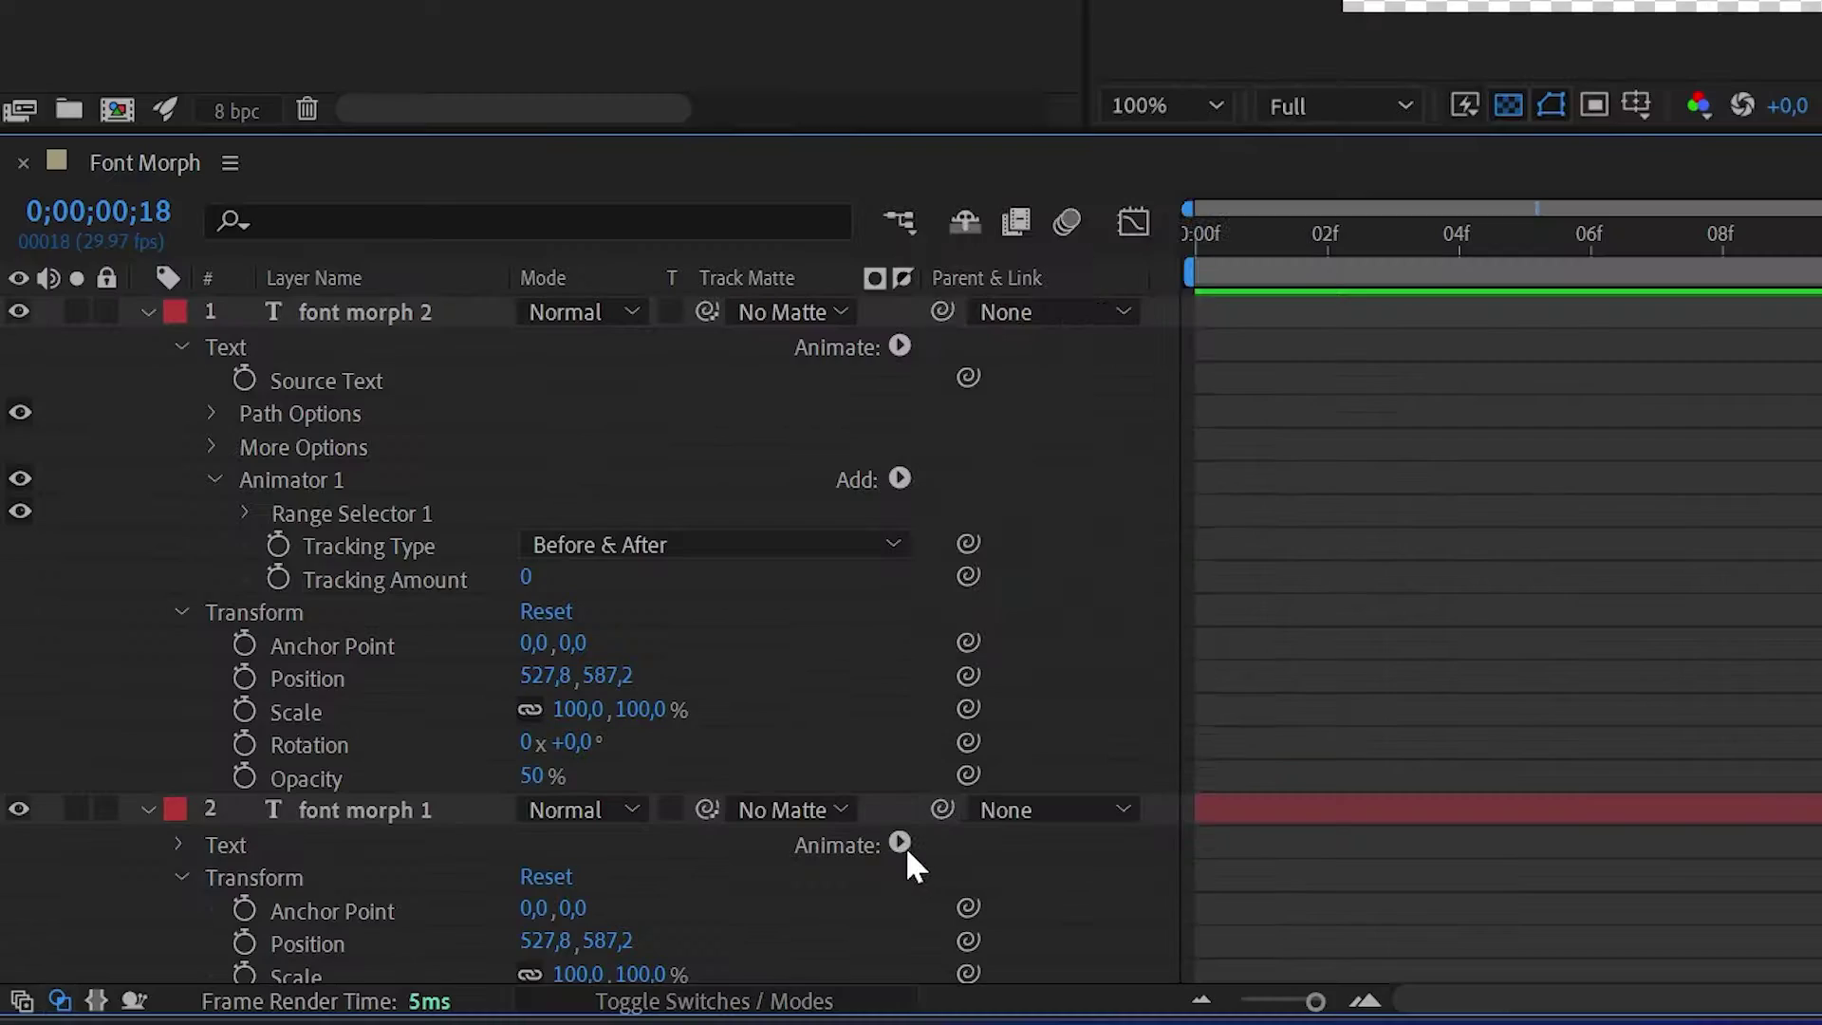
Add a Tracking animator to the font morph 1 layer and filter the timeline properties by tracking.
left_click(472, 1023)
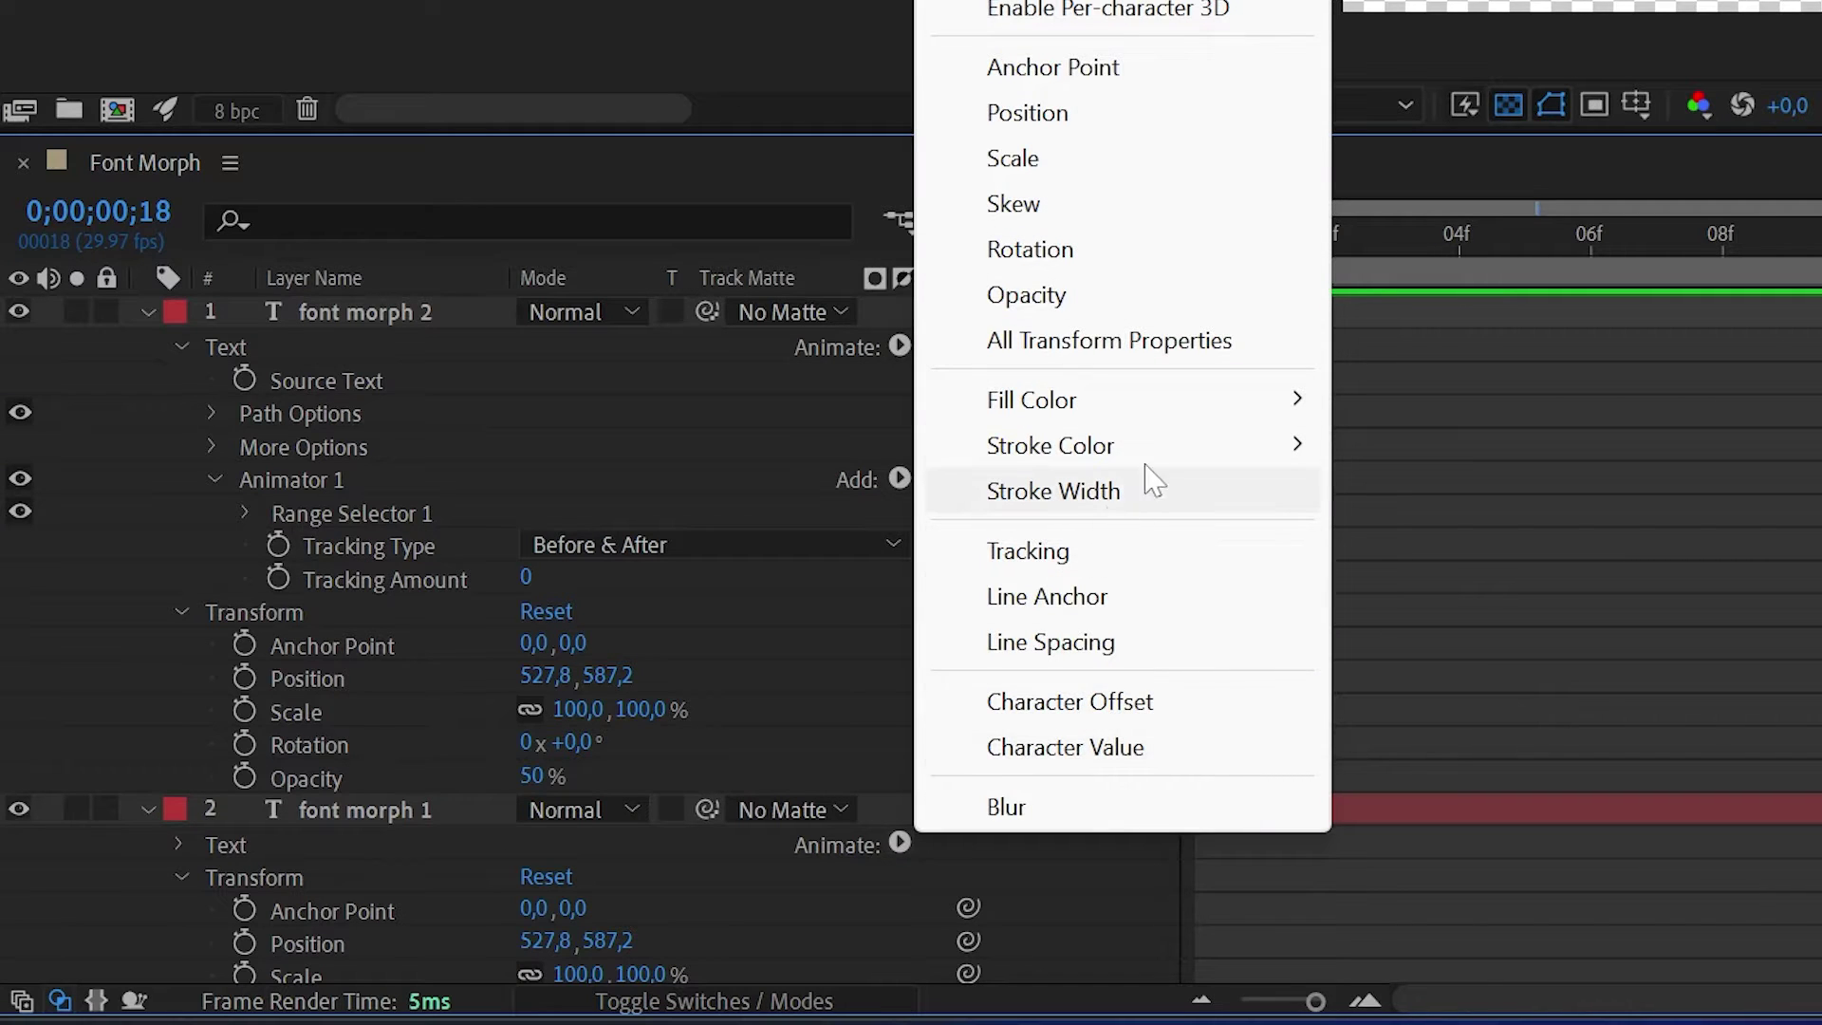
left_click(1027, 550)
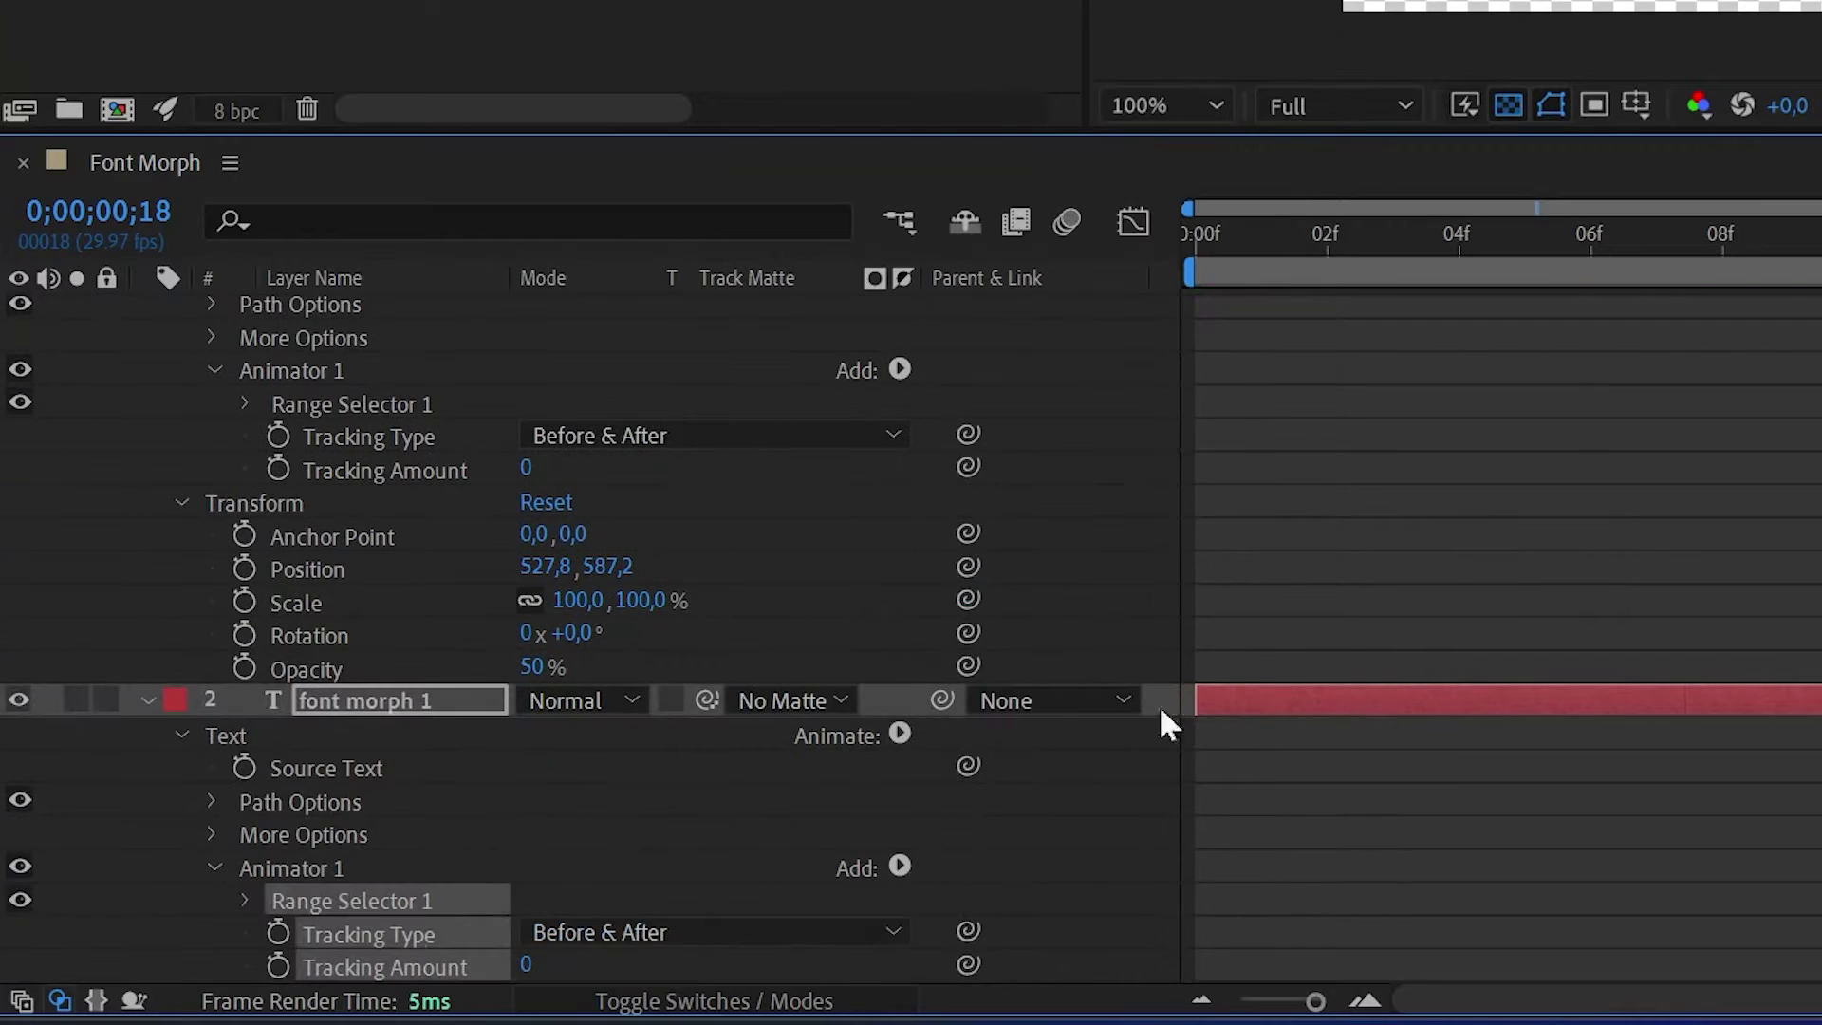
left_click(358, 221)
type("tracking")
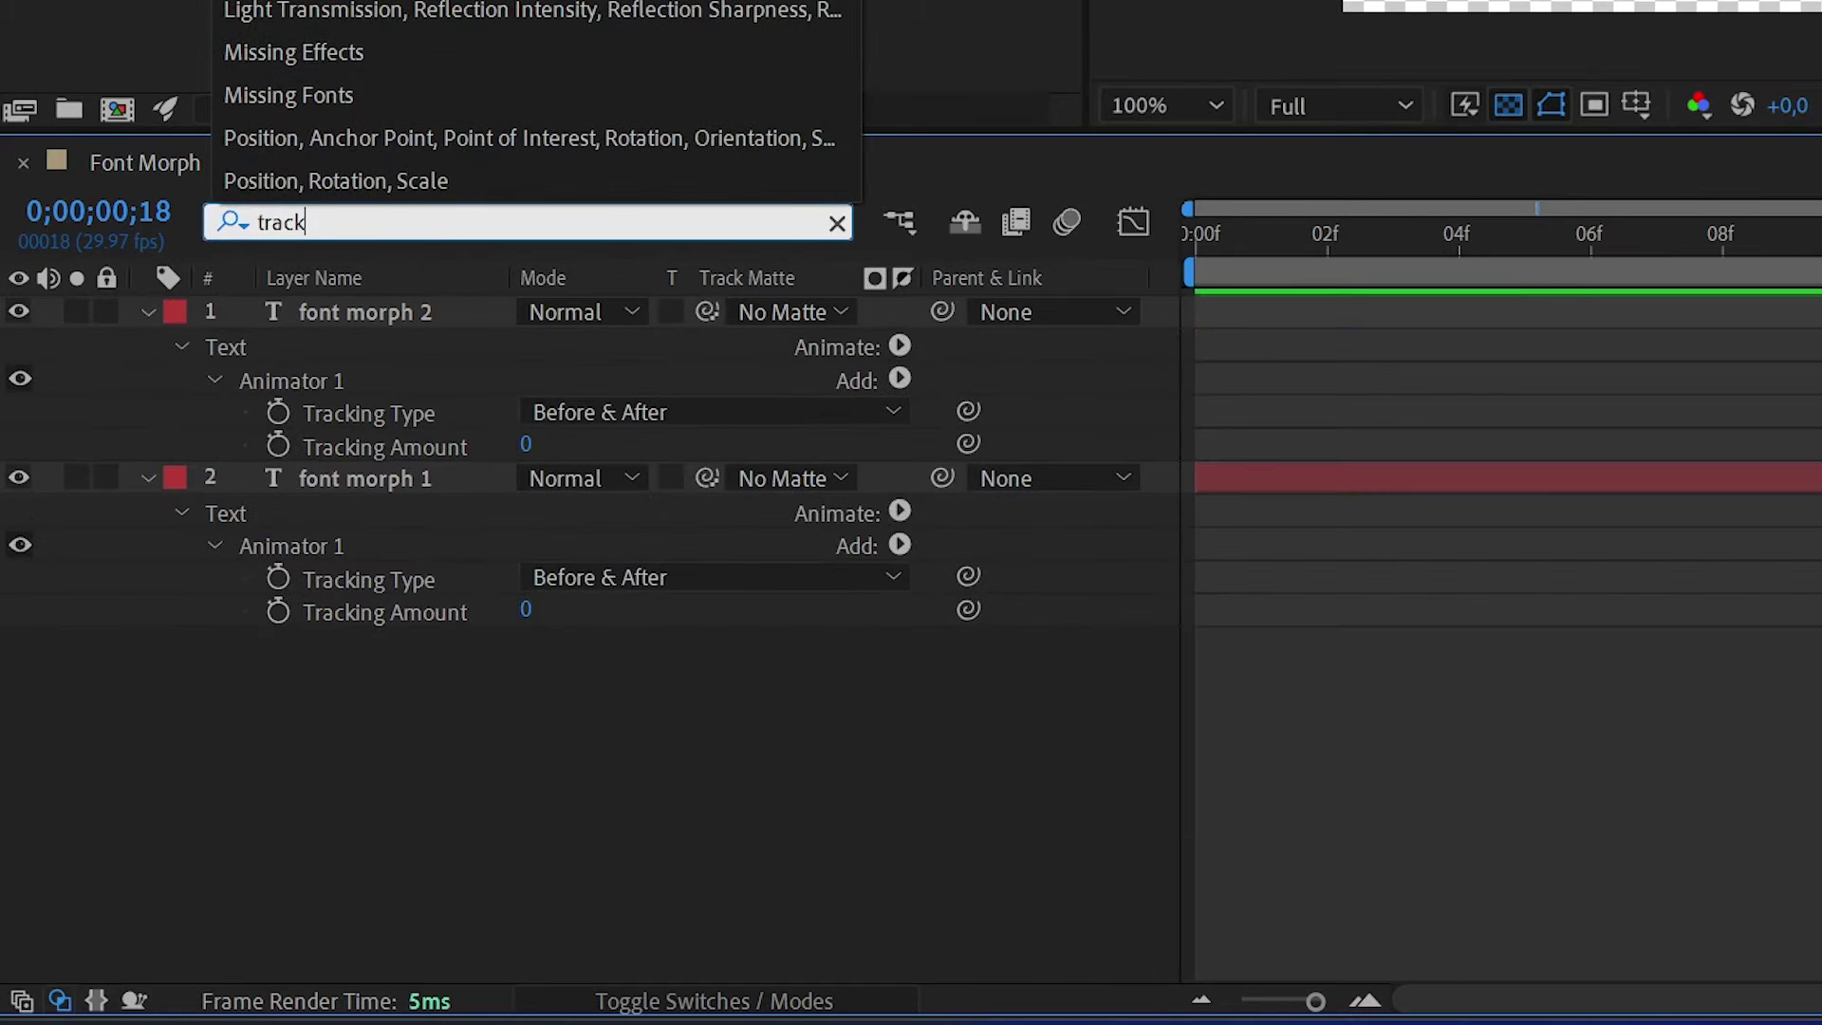
Filter the timeline by "tracking" and add a Tracking Amount keyframe to both text layers at frame 18.
left_click(550, 678)
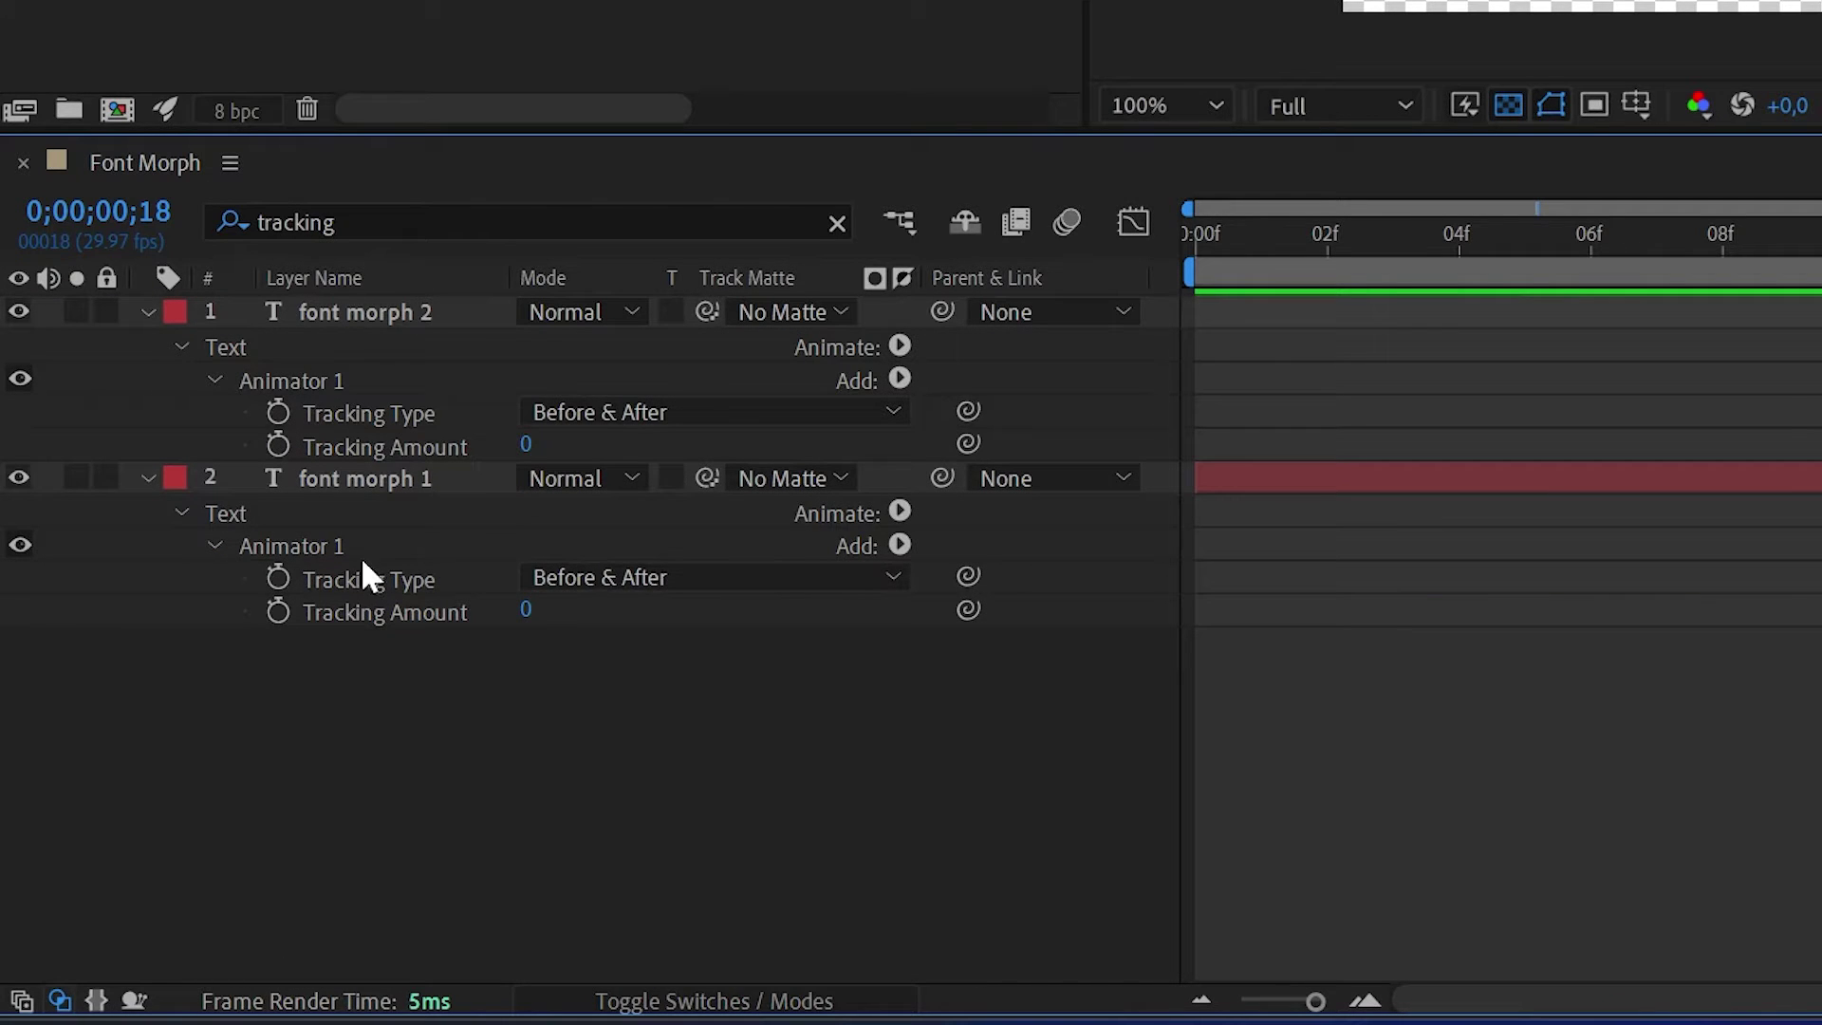
left_click(429, 226)
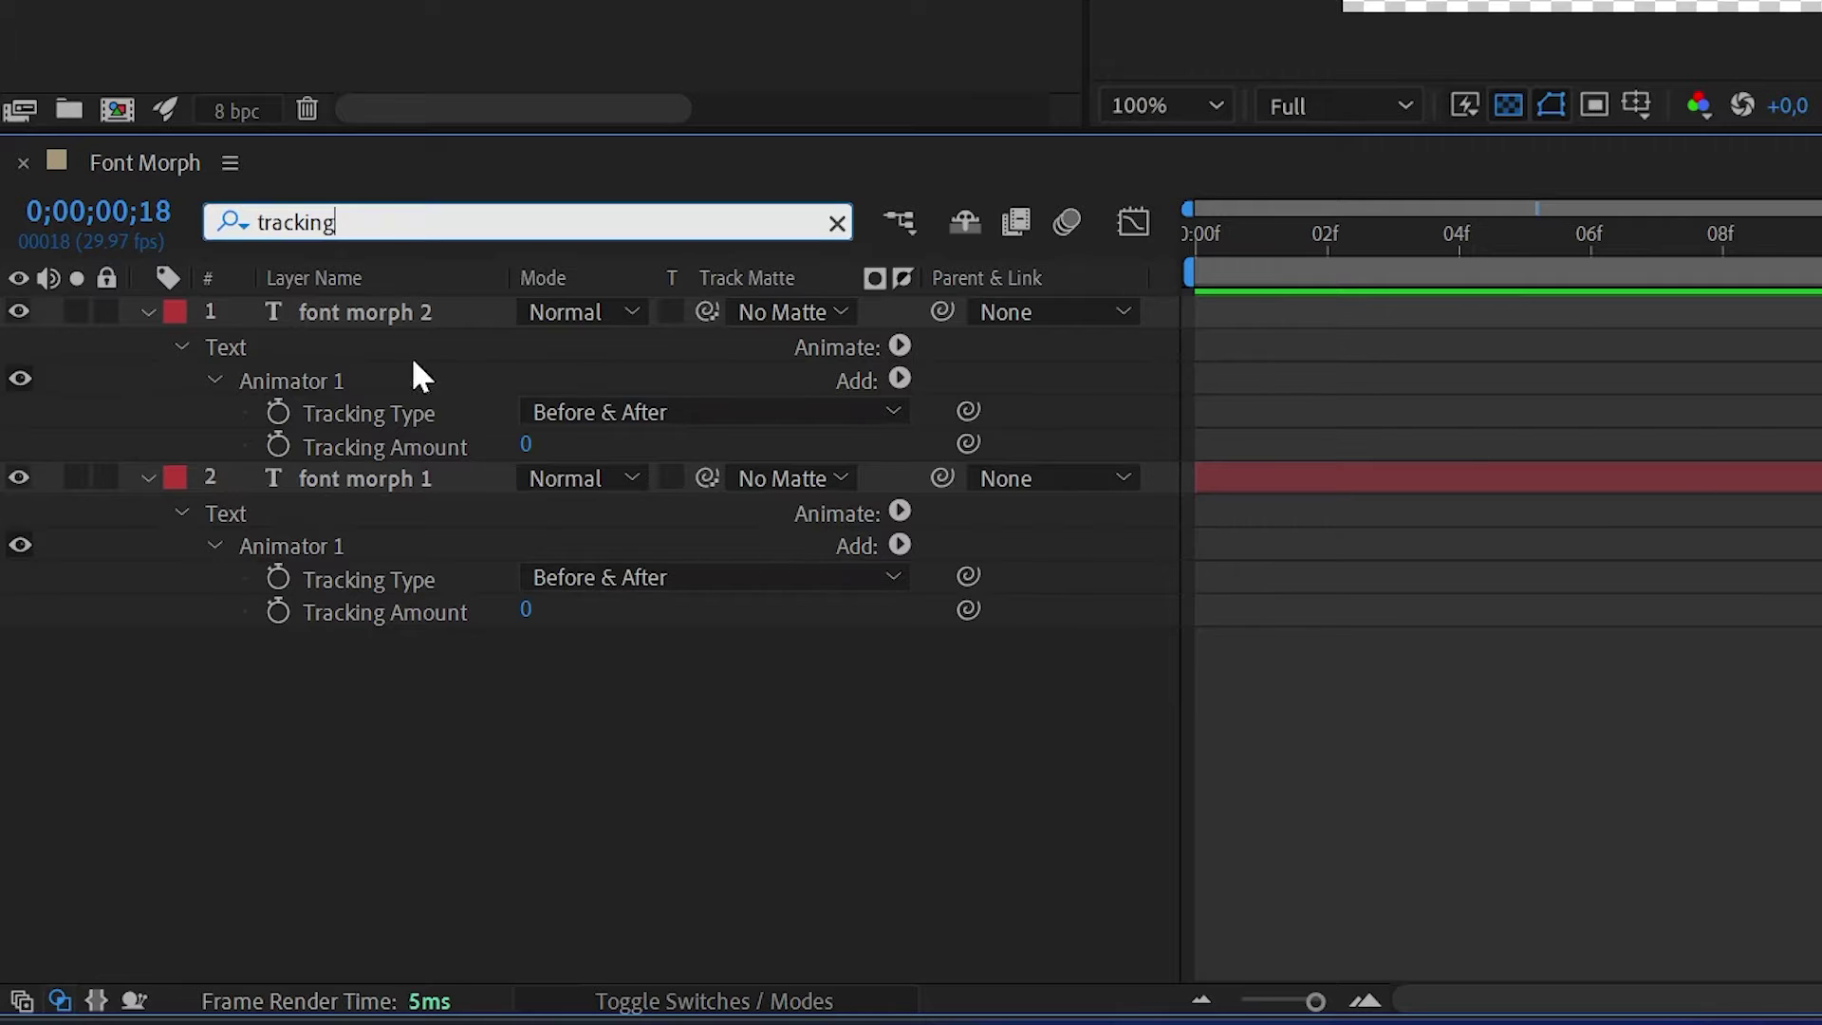
left_click(424, 601)
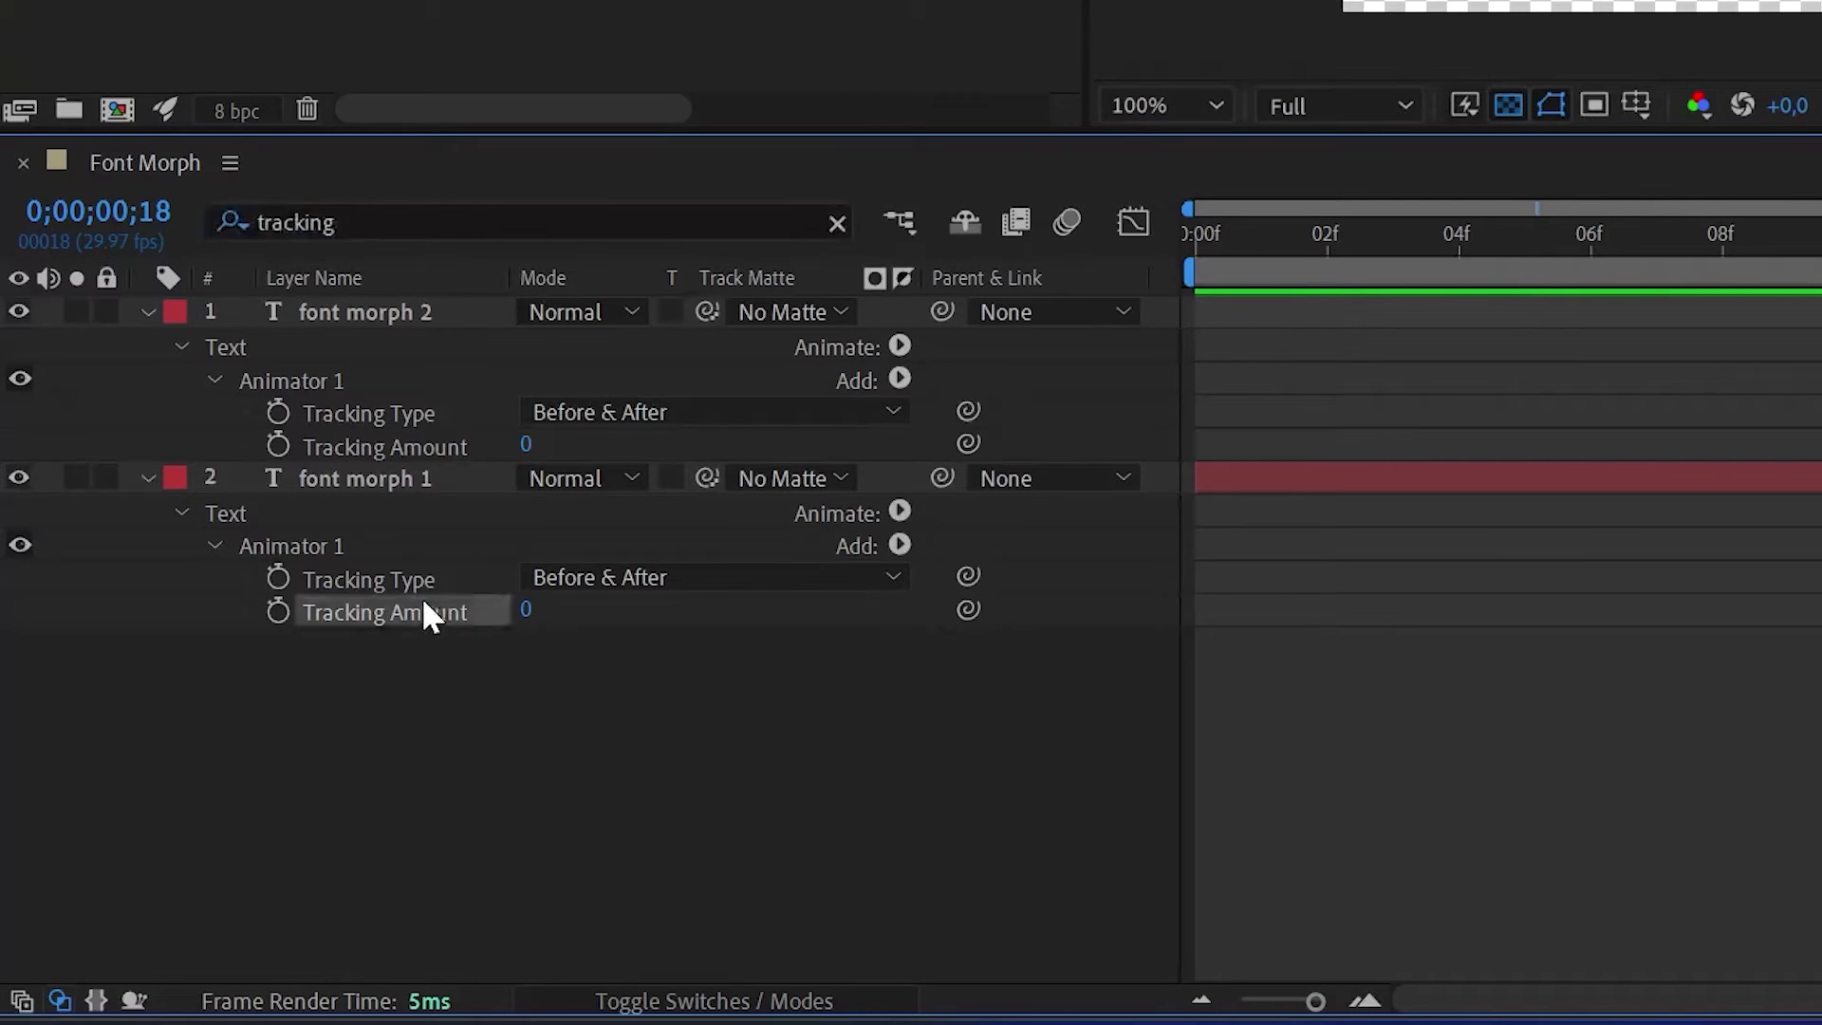
left_click(413, 440)
left_click(357, 612)
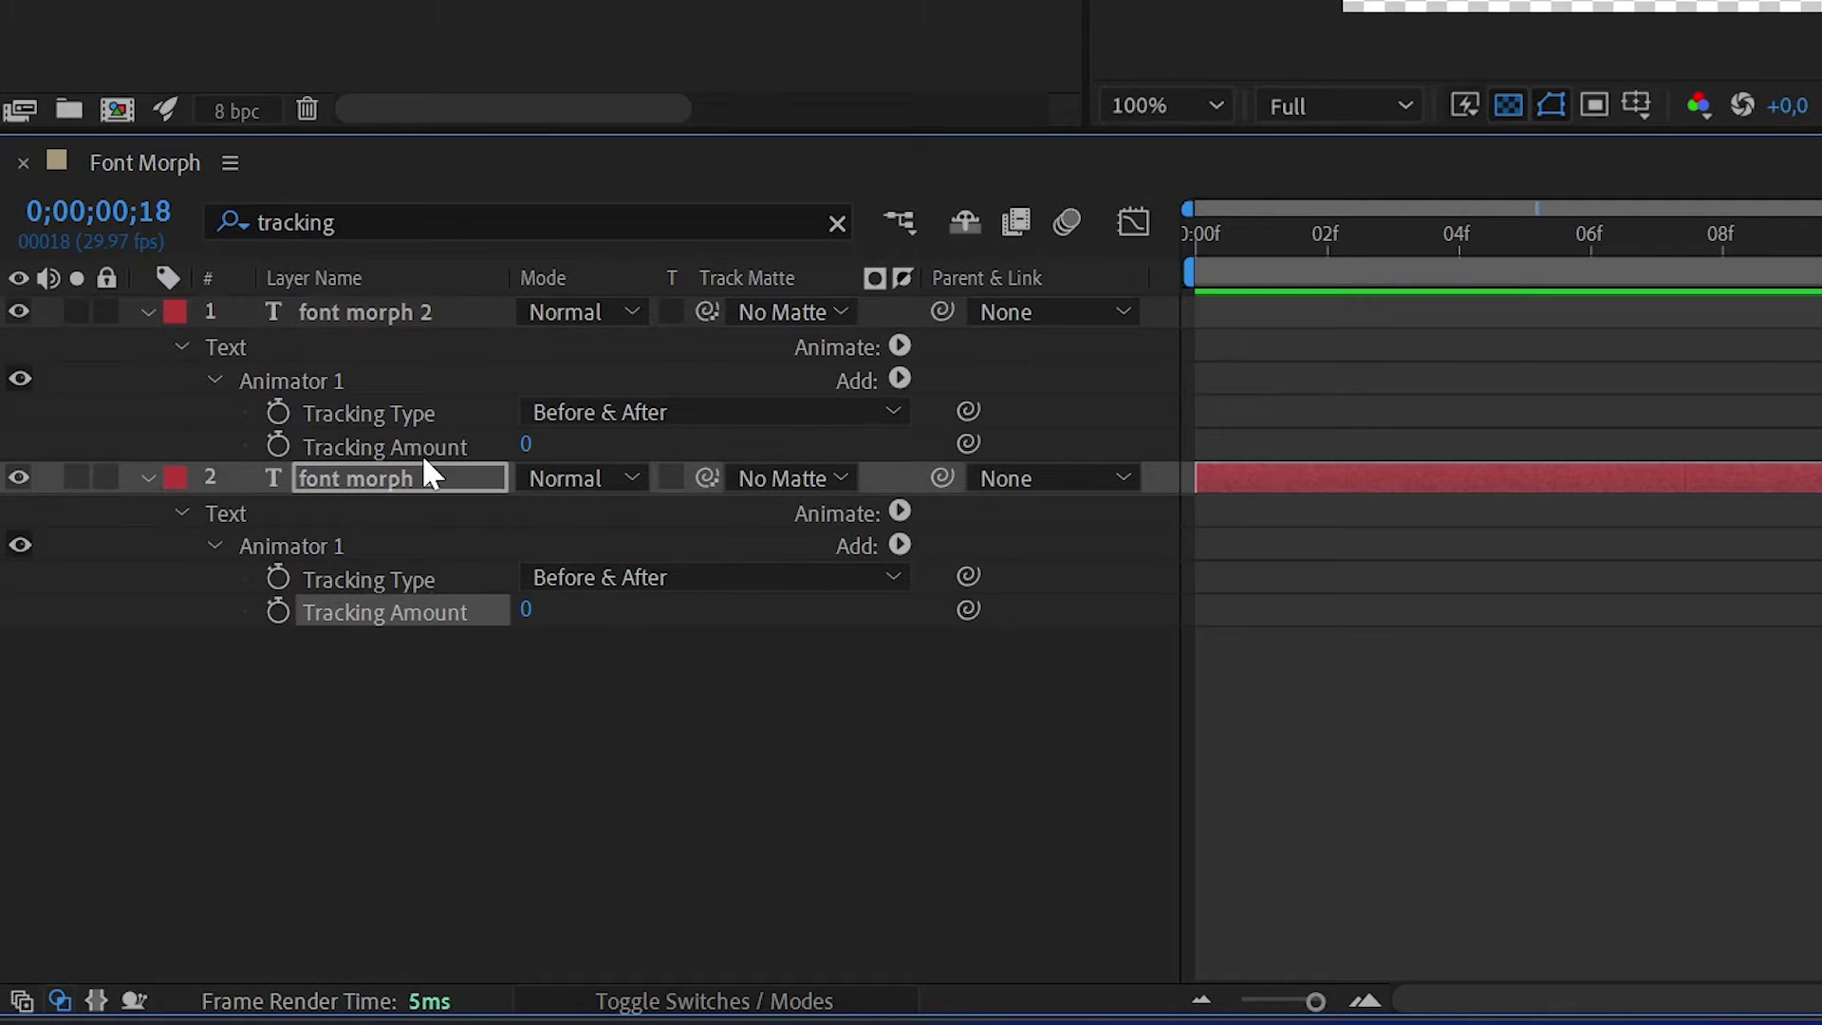
left_click(424, 448)
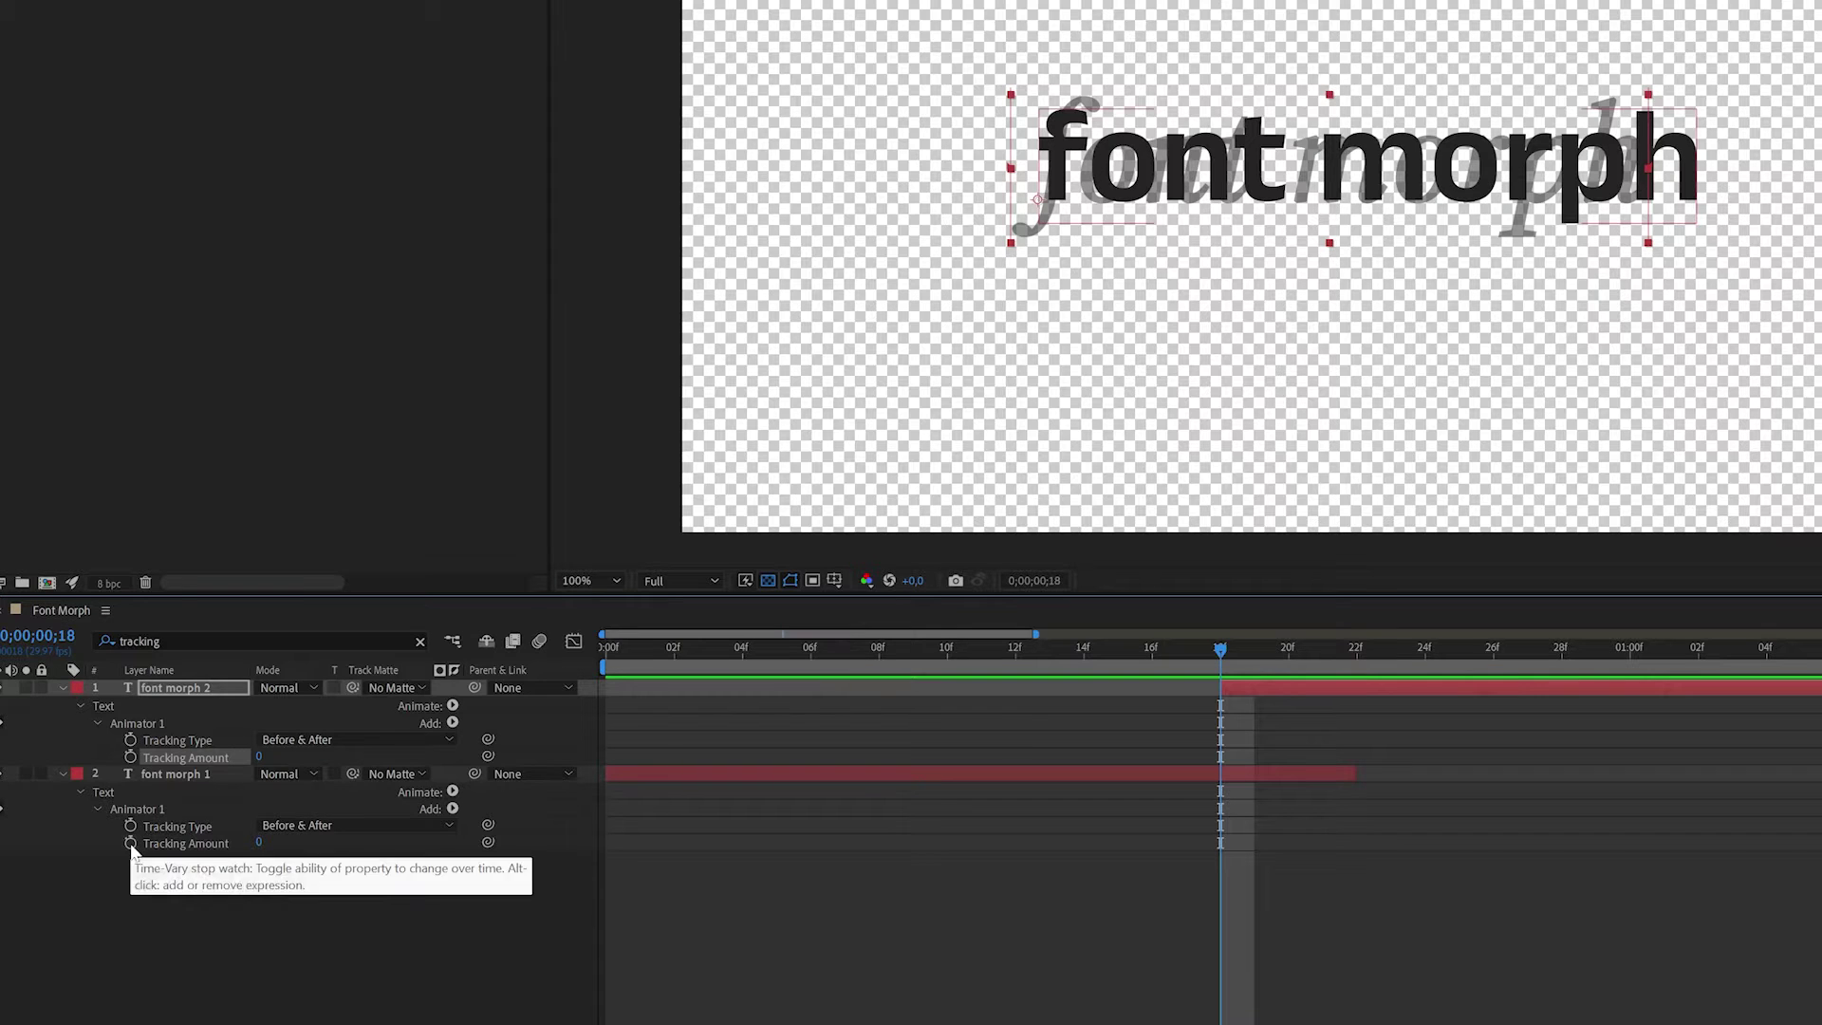
left_click(130, 843)
left_click(130, 757)
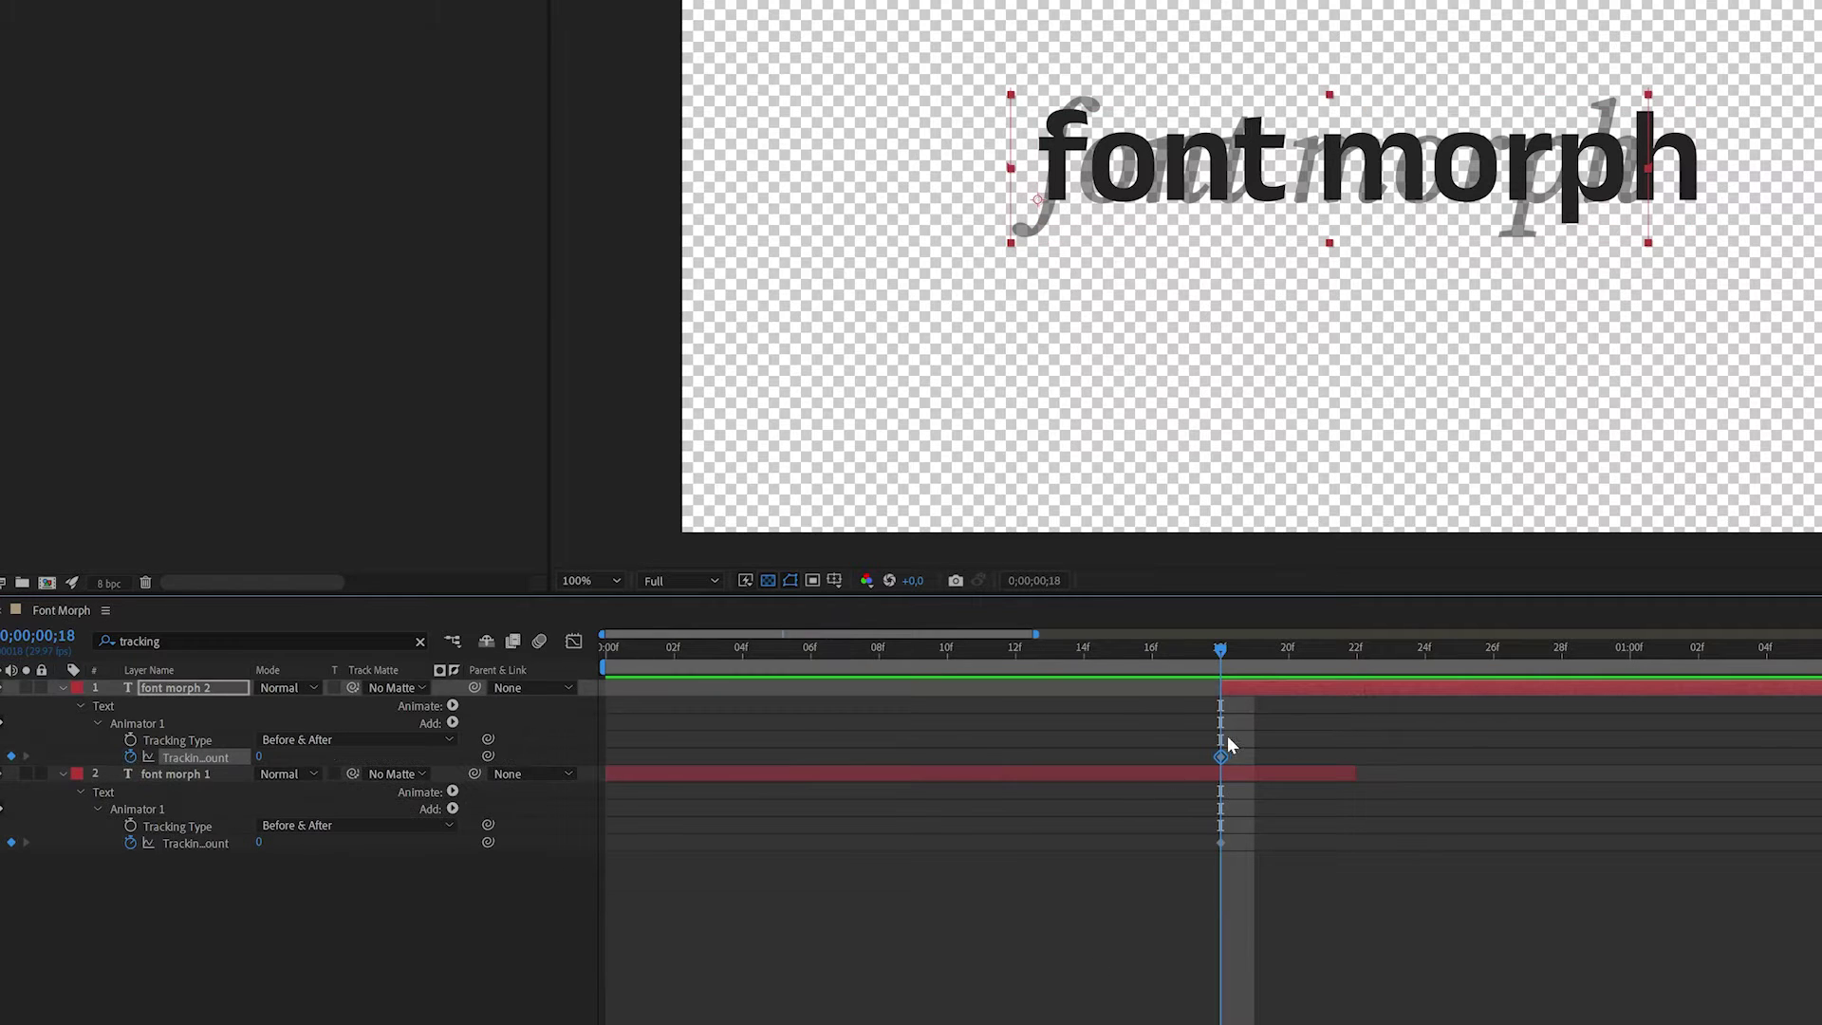
Move font morph 2's Tracking Amount keyframe to frame 26 and extend the font morph 1 layer to end there.
left_click(1228, 764)
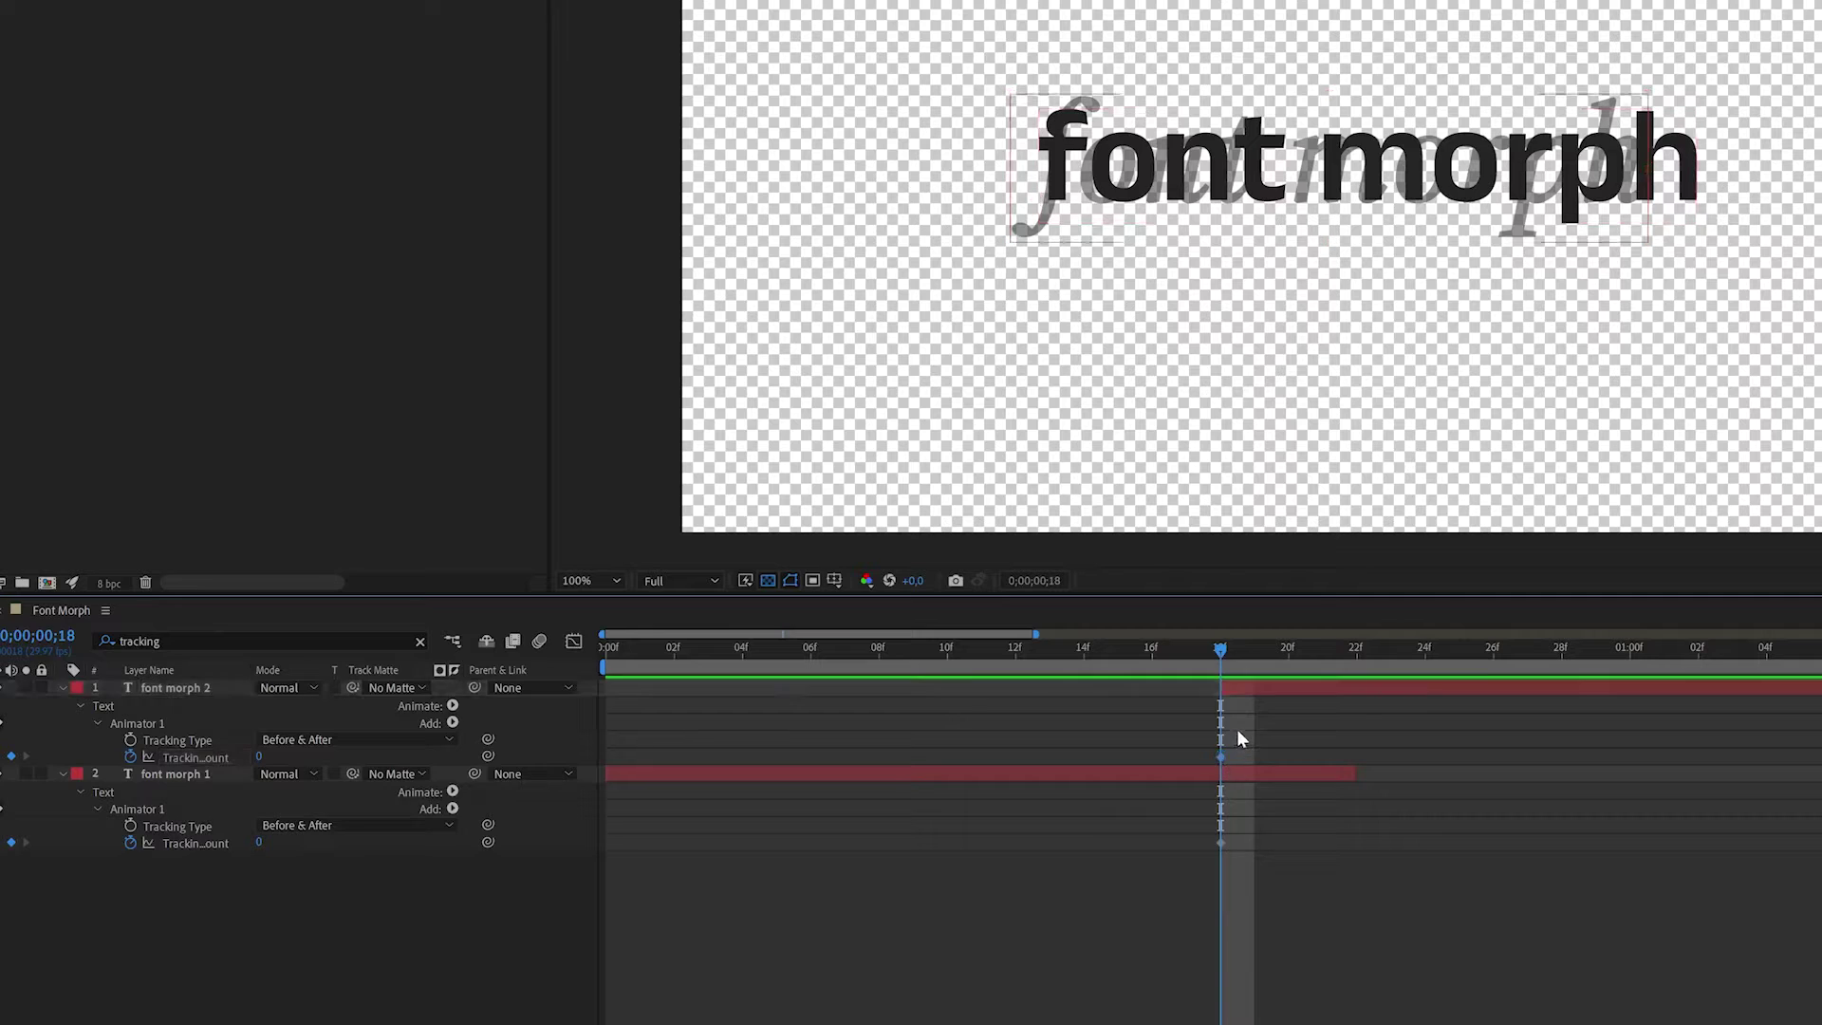
left_click(1260, 692)
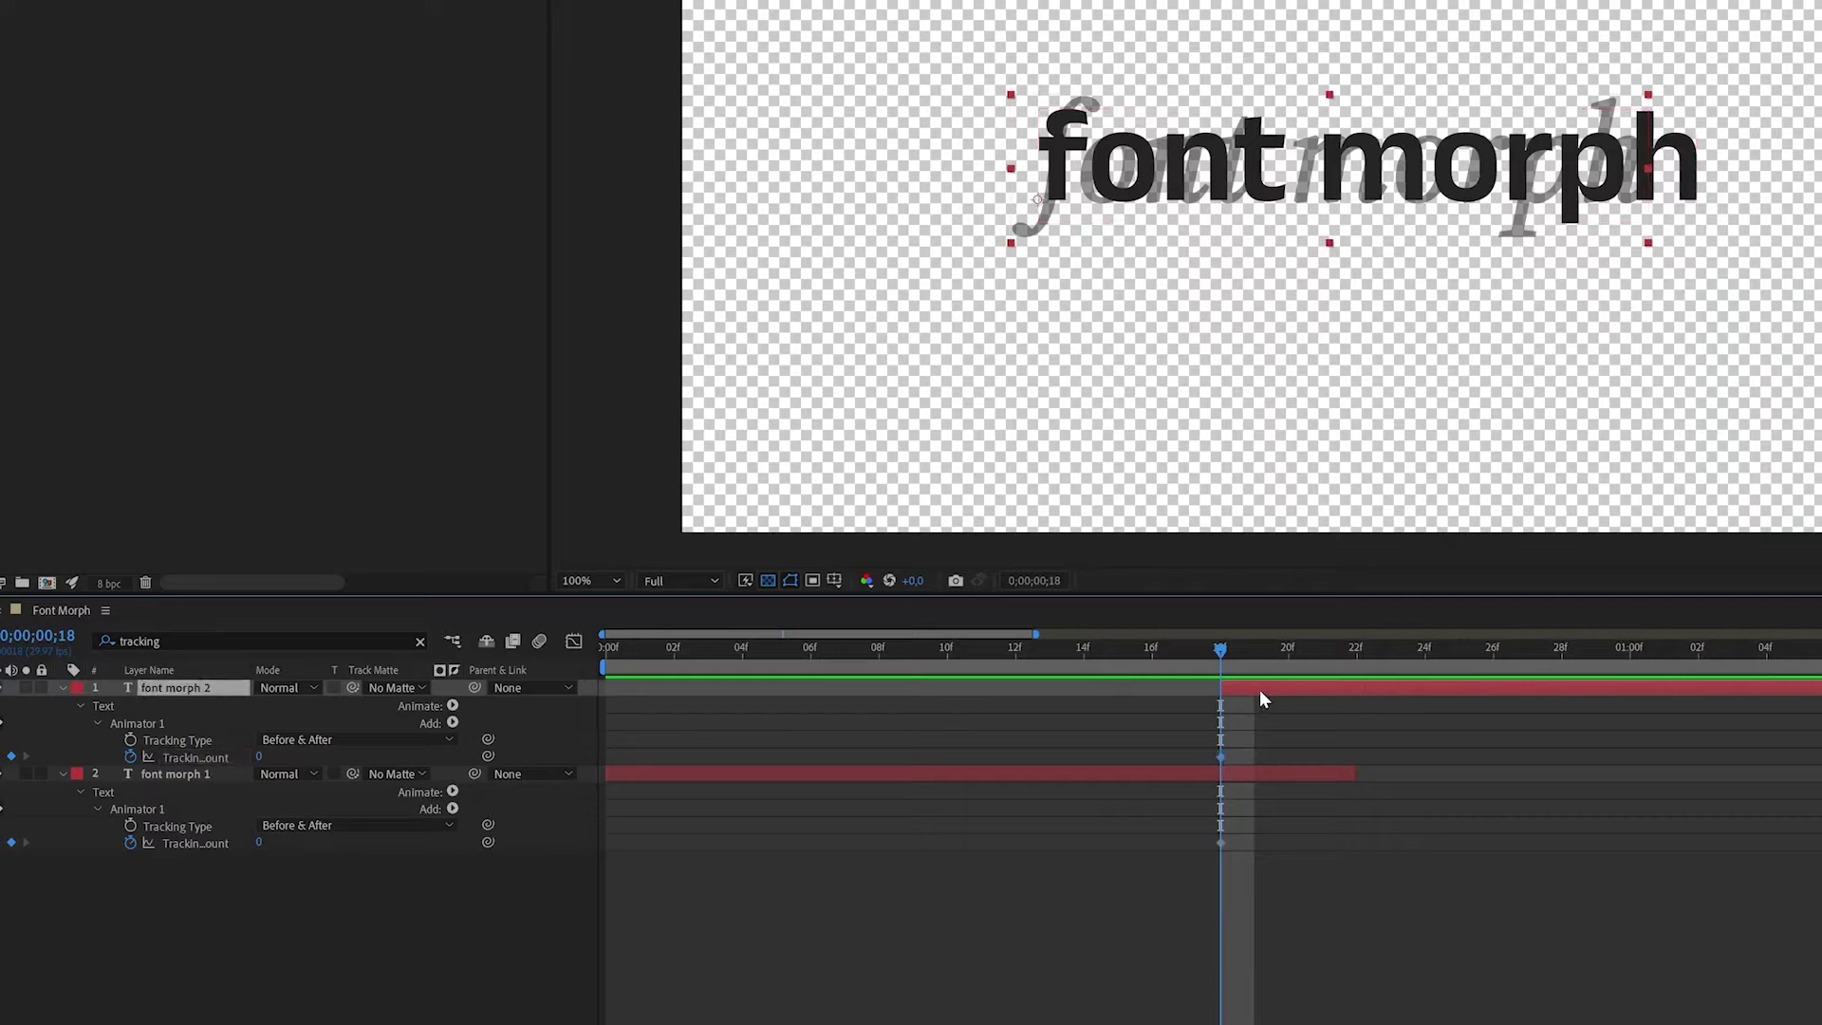
left_click(1220, 756)
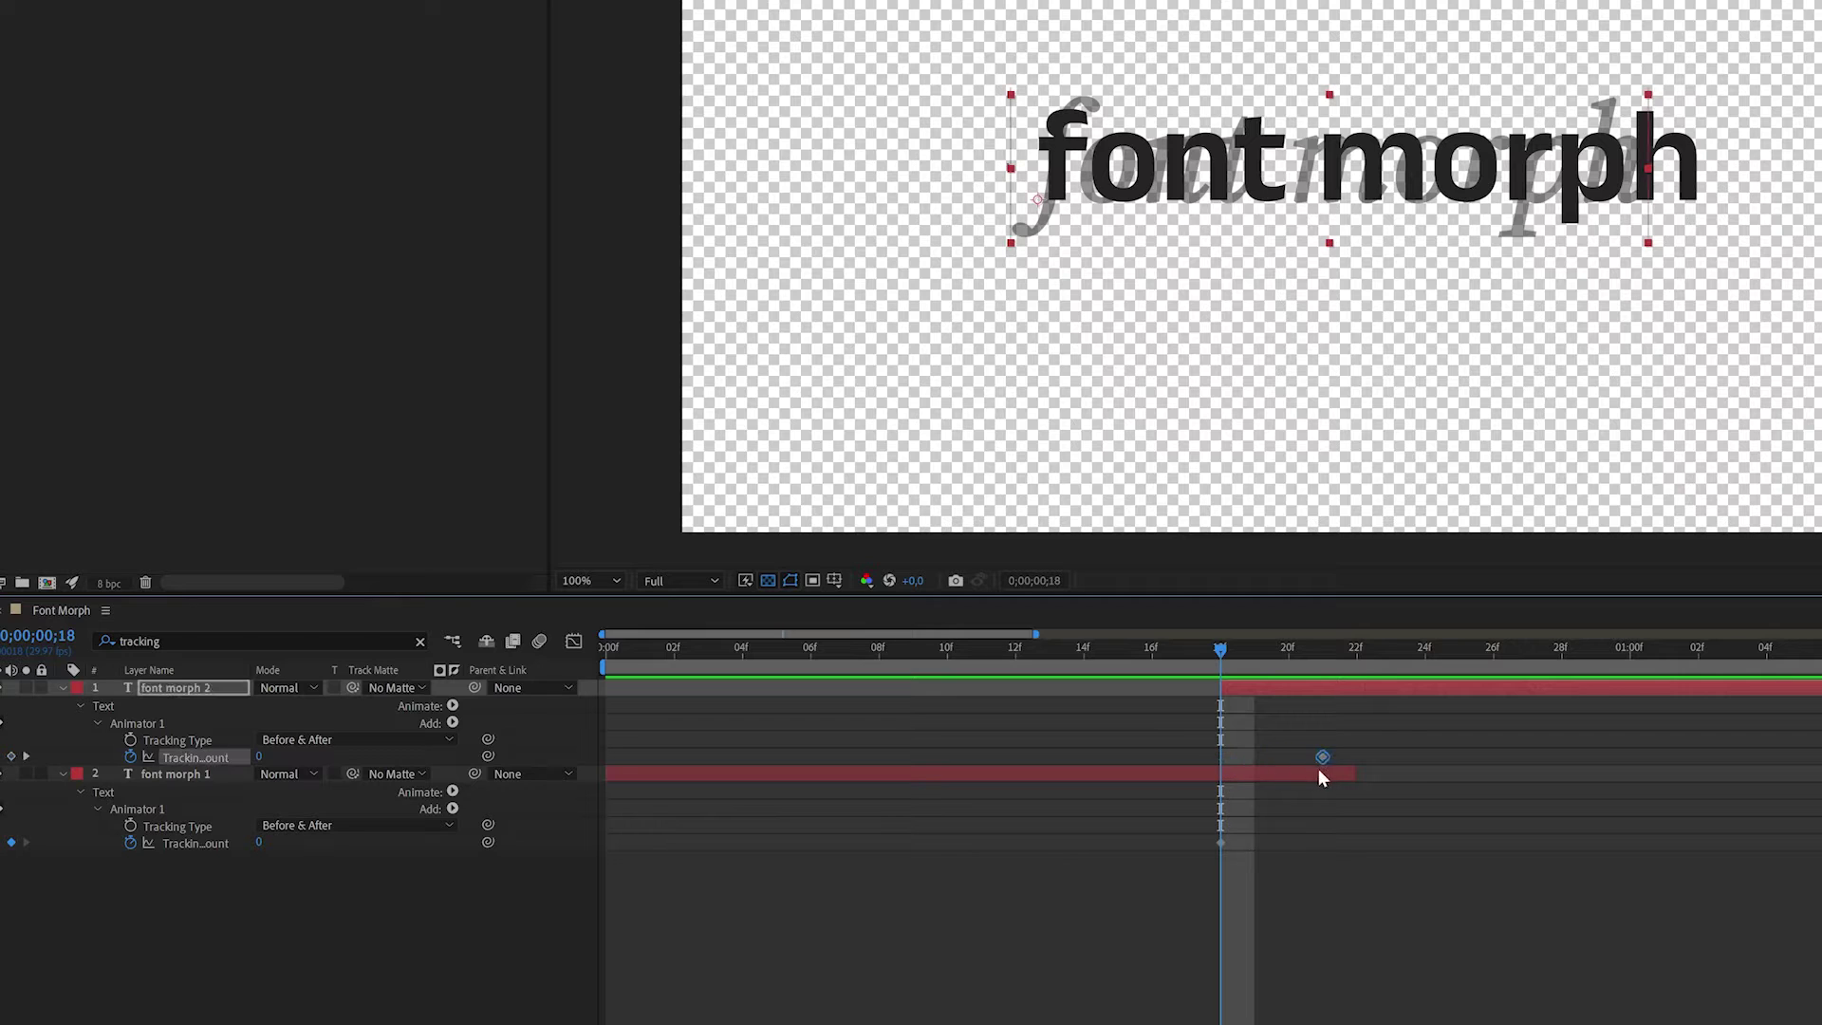
left_click_drag(1322, 778, 1355, 773)
left_click_drag(1221, 654, 1221, 745)
mouse_move(1249, 653)
left_mouse_down()
mouse_move(1313, 654)
mouse_move(1231, 668)
left_mouse_up()
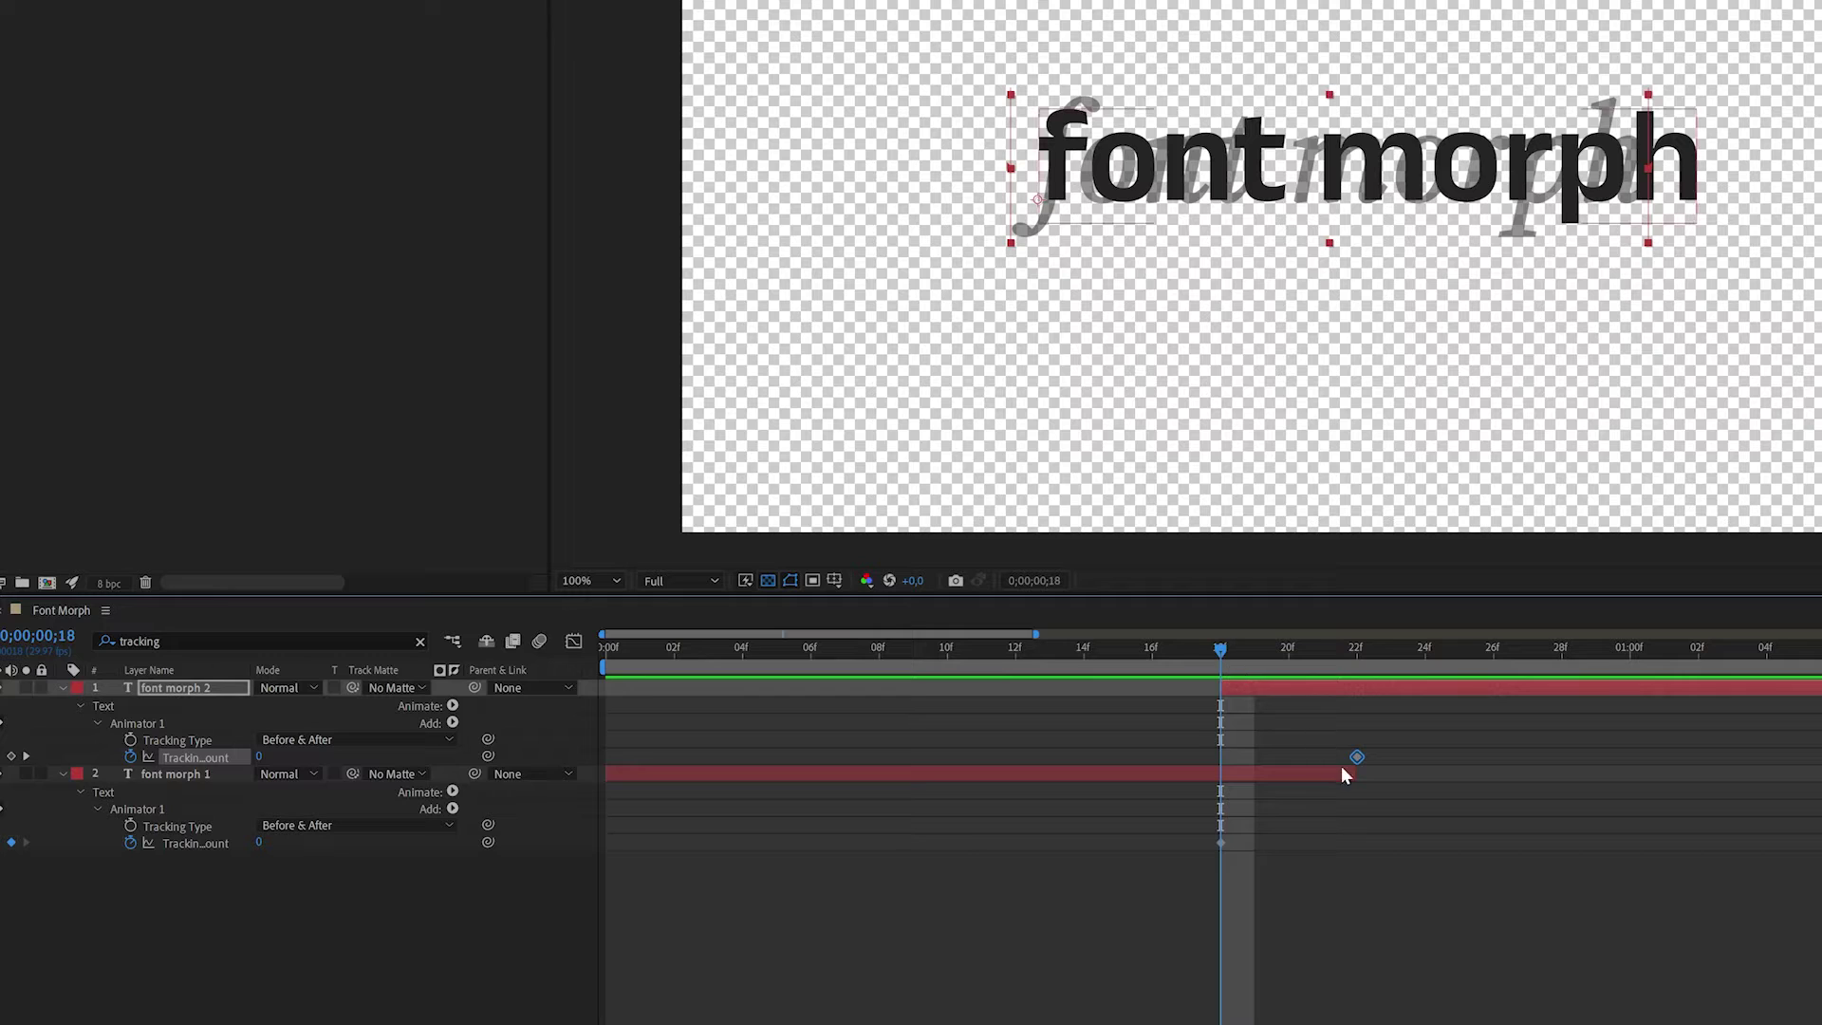
left_click_drag(1354, 772, 1486, 828)
left_click(1340, 897)
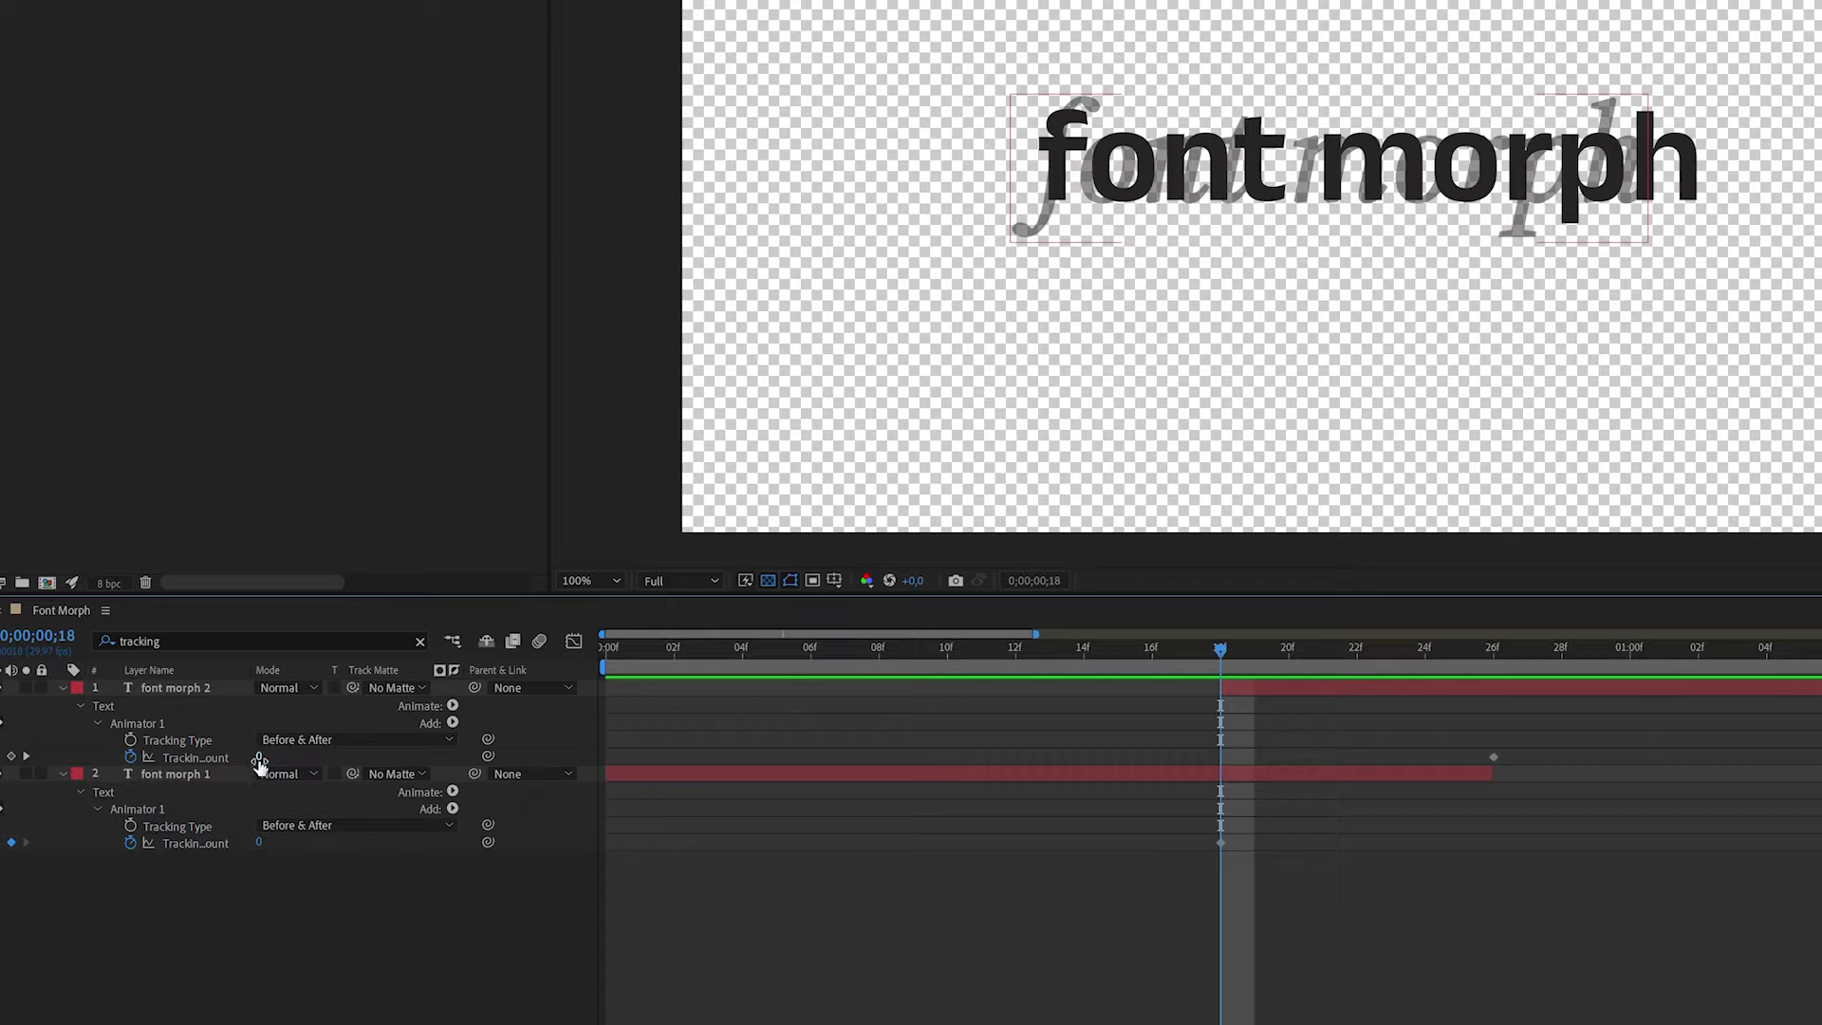
Increase font morph 2's Tracking Amount at frame 18 until its text spans the same width as font morph 1.
left_click(190, 687)
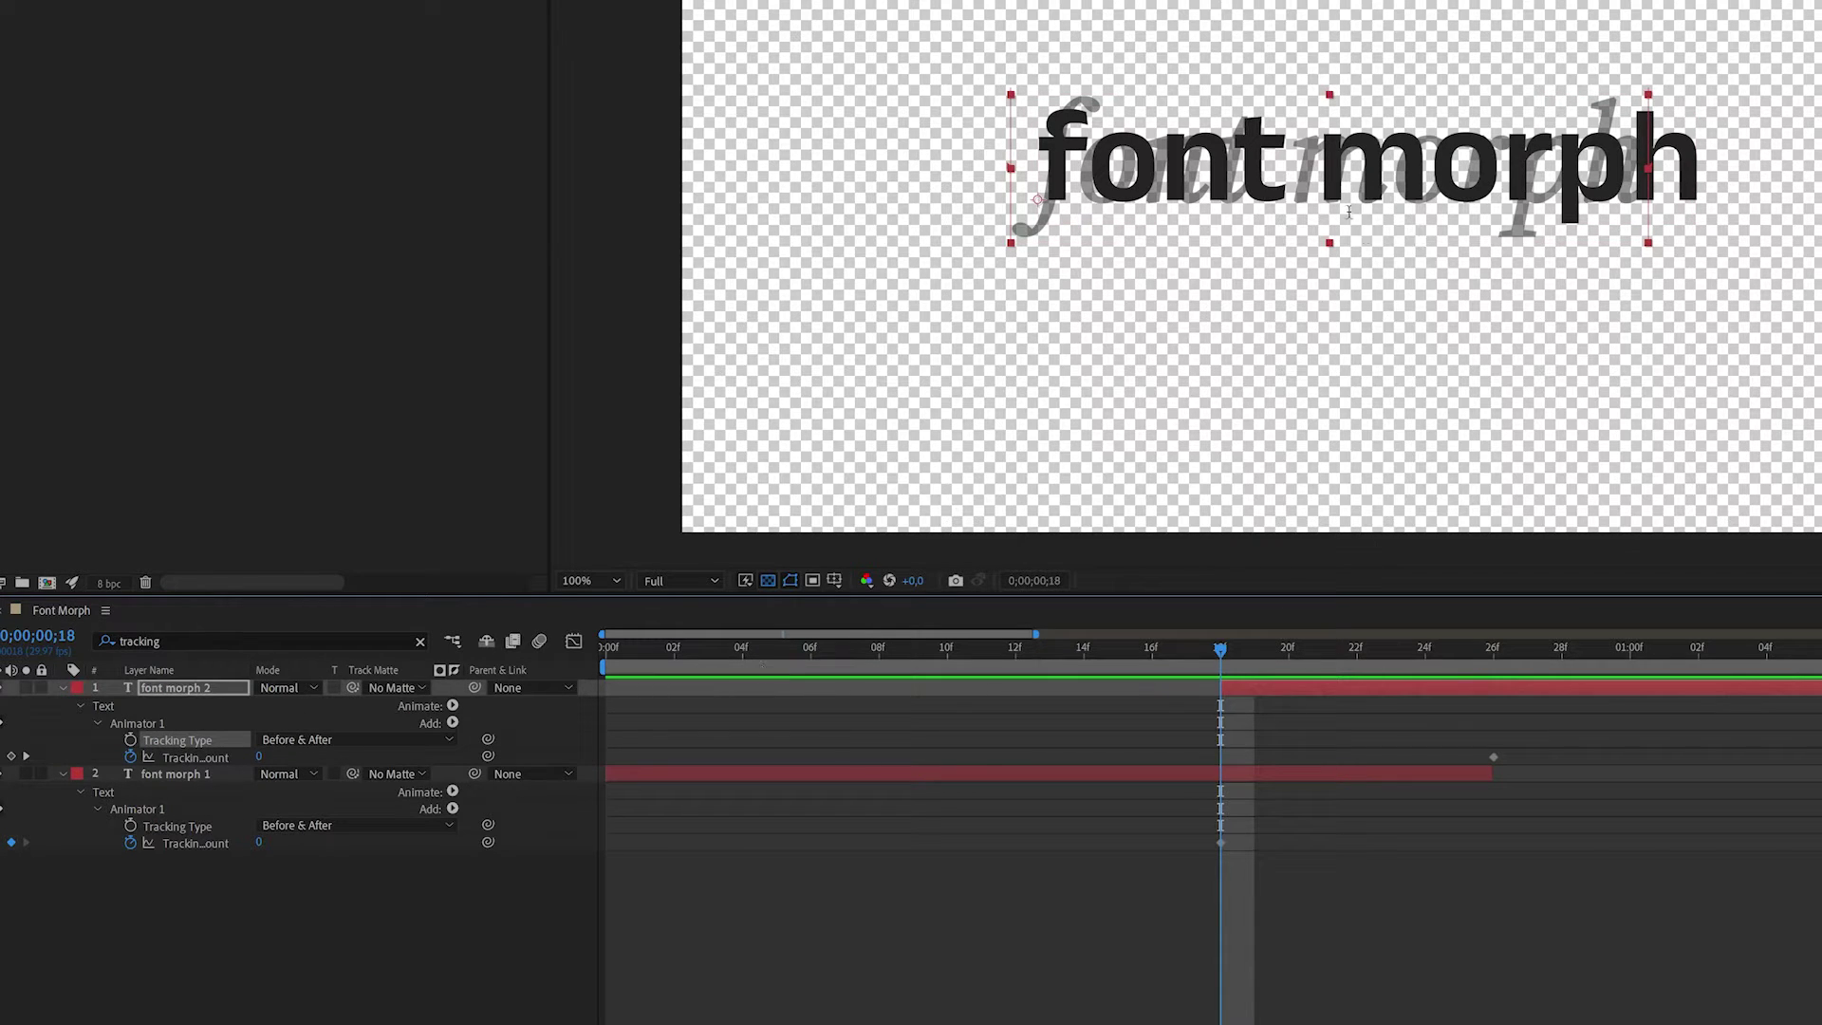
scroll(1329, 170, "up", 1)
left_click(1257, 171)
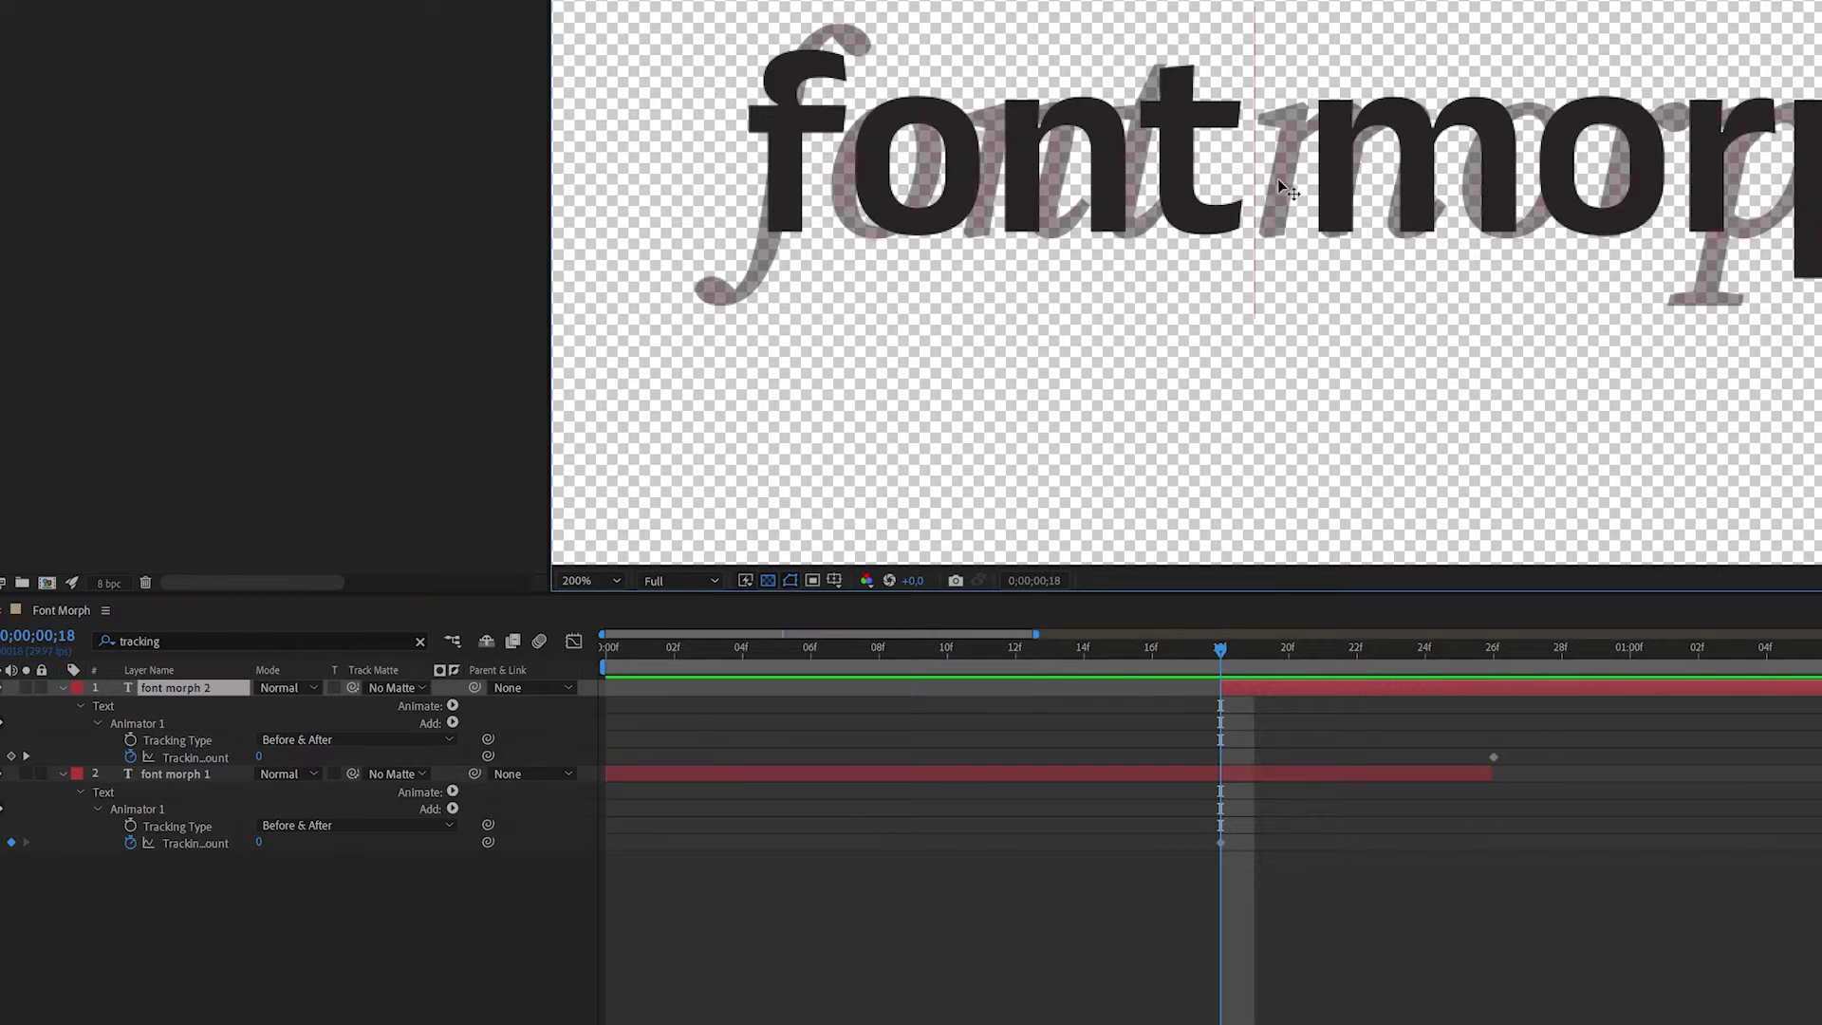
key("ctrl+a")
left_click_drag(261, 760, 266, 758)
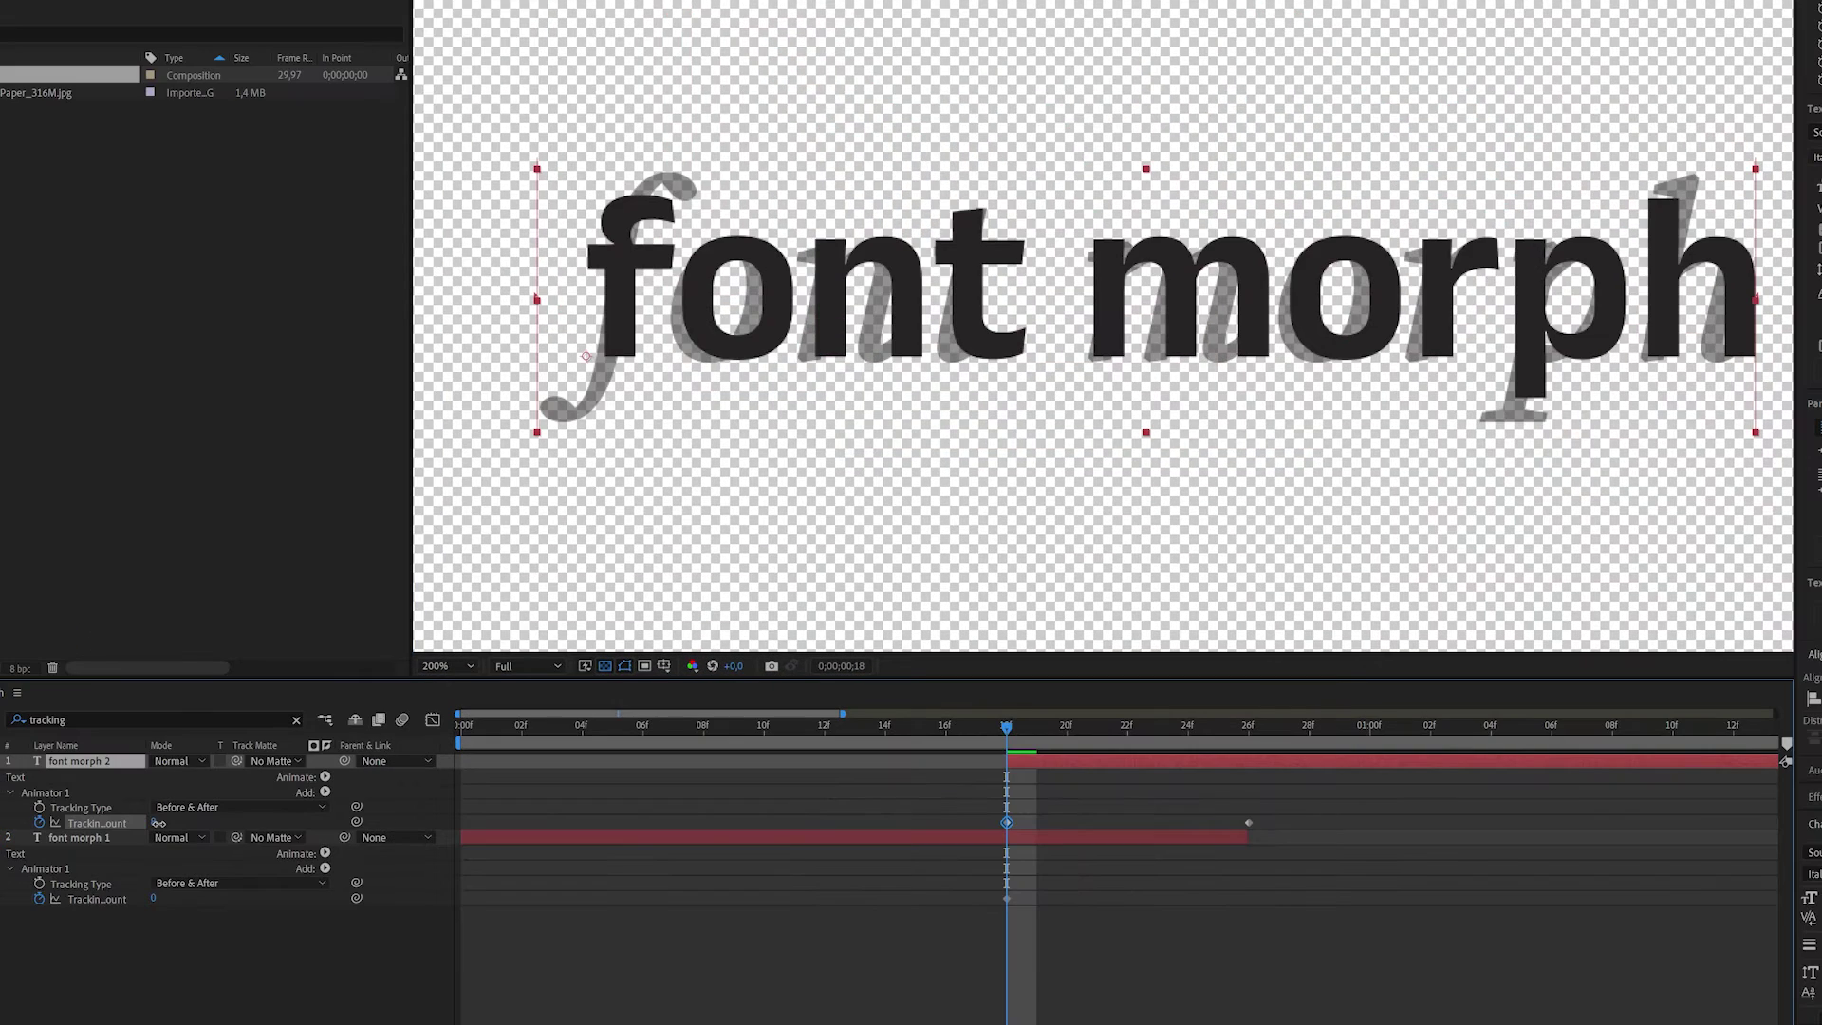
left_click_drag(159, 823, 160, 822)
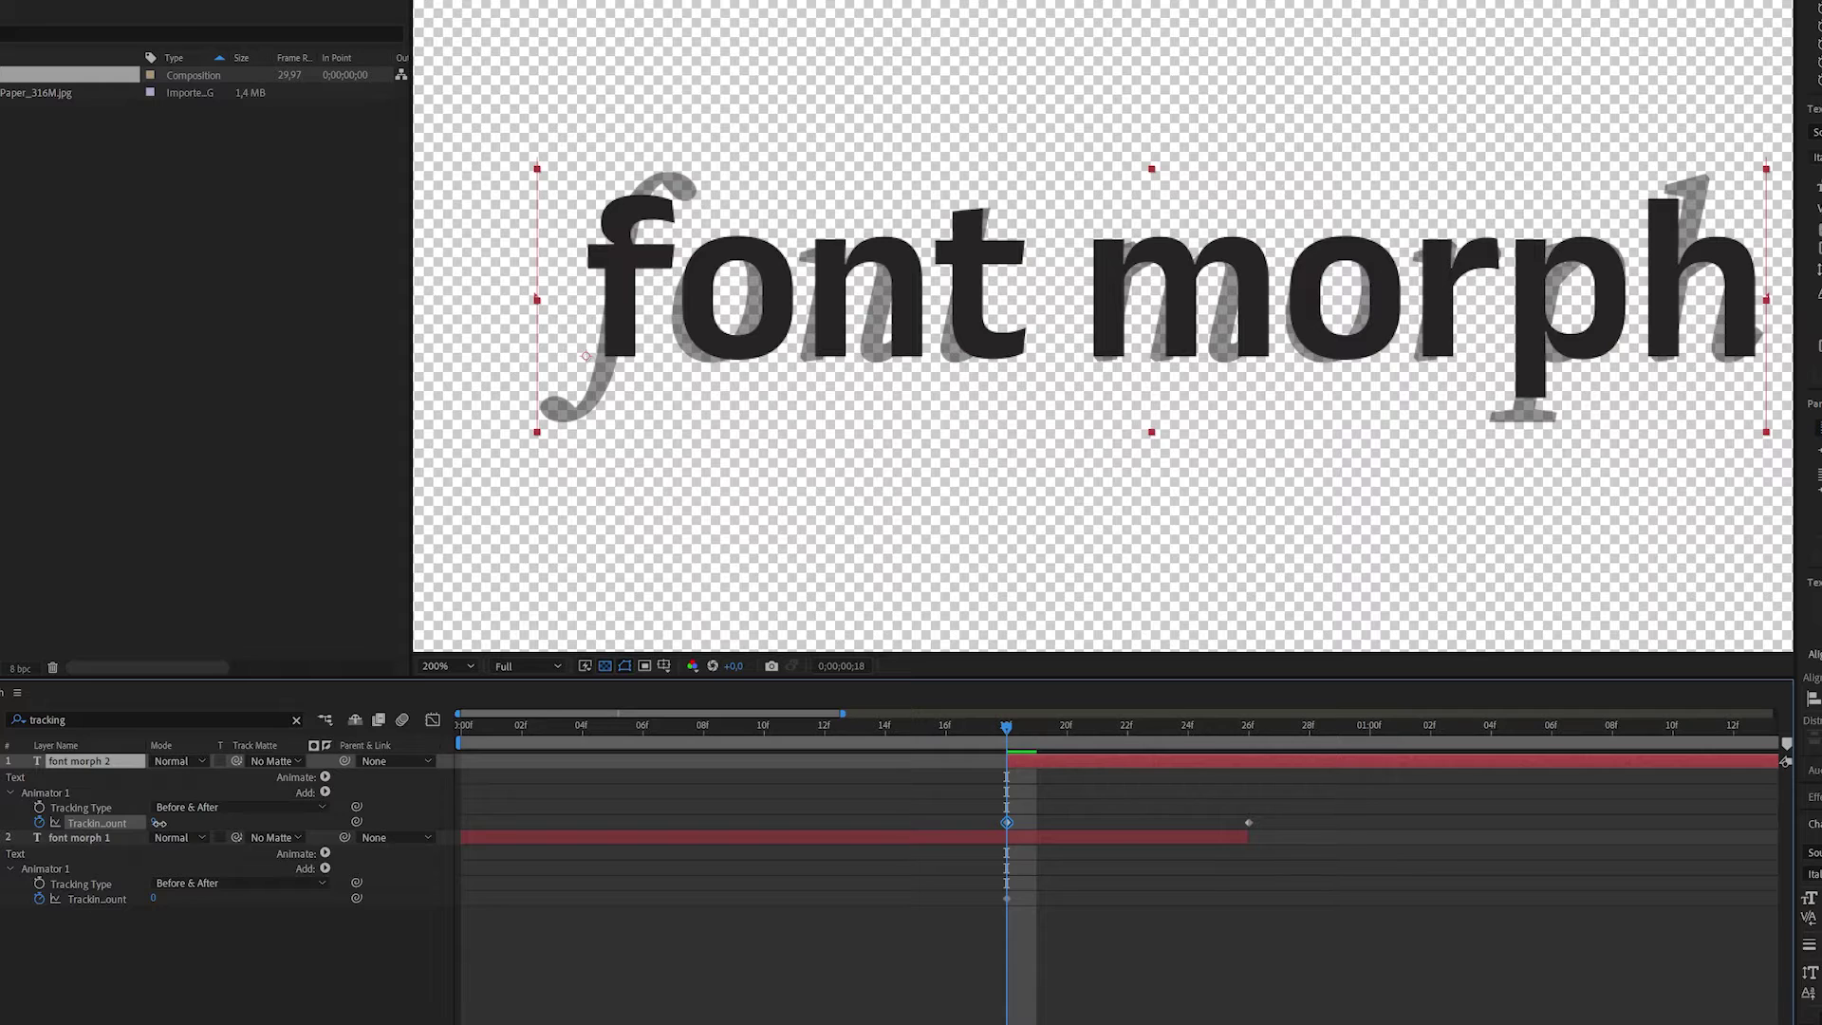
left_click(556, 834)
left_click(114, 822)
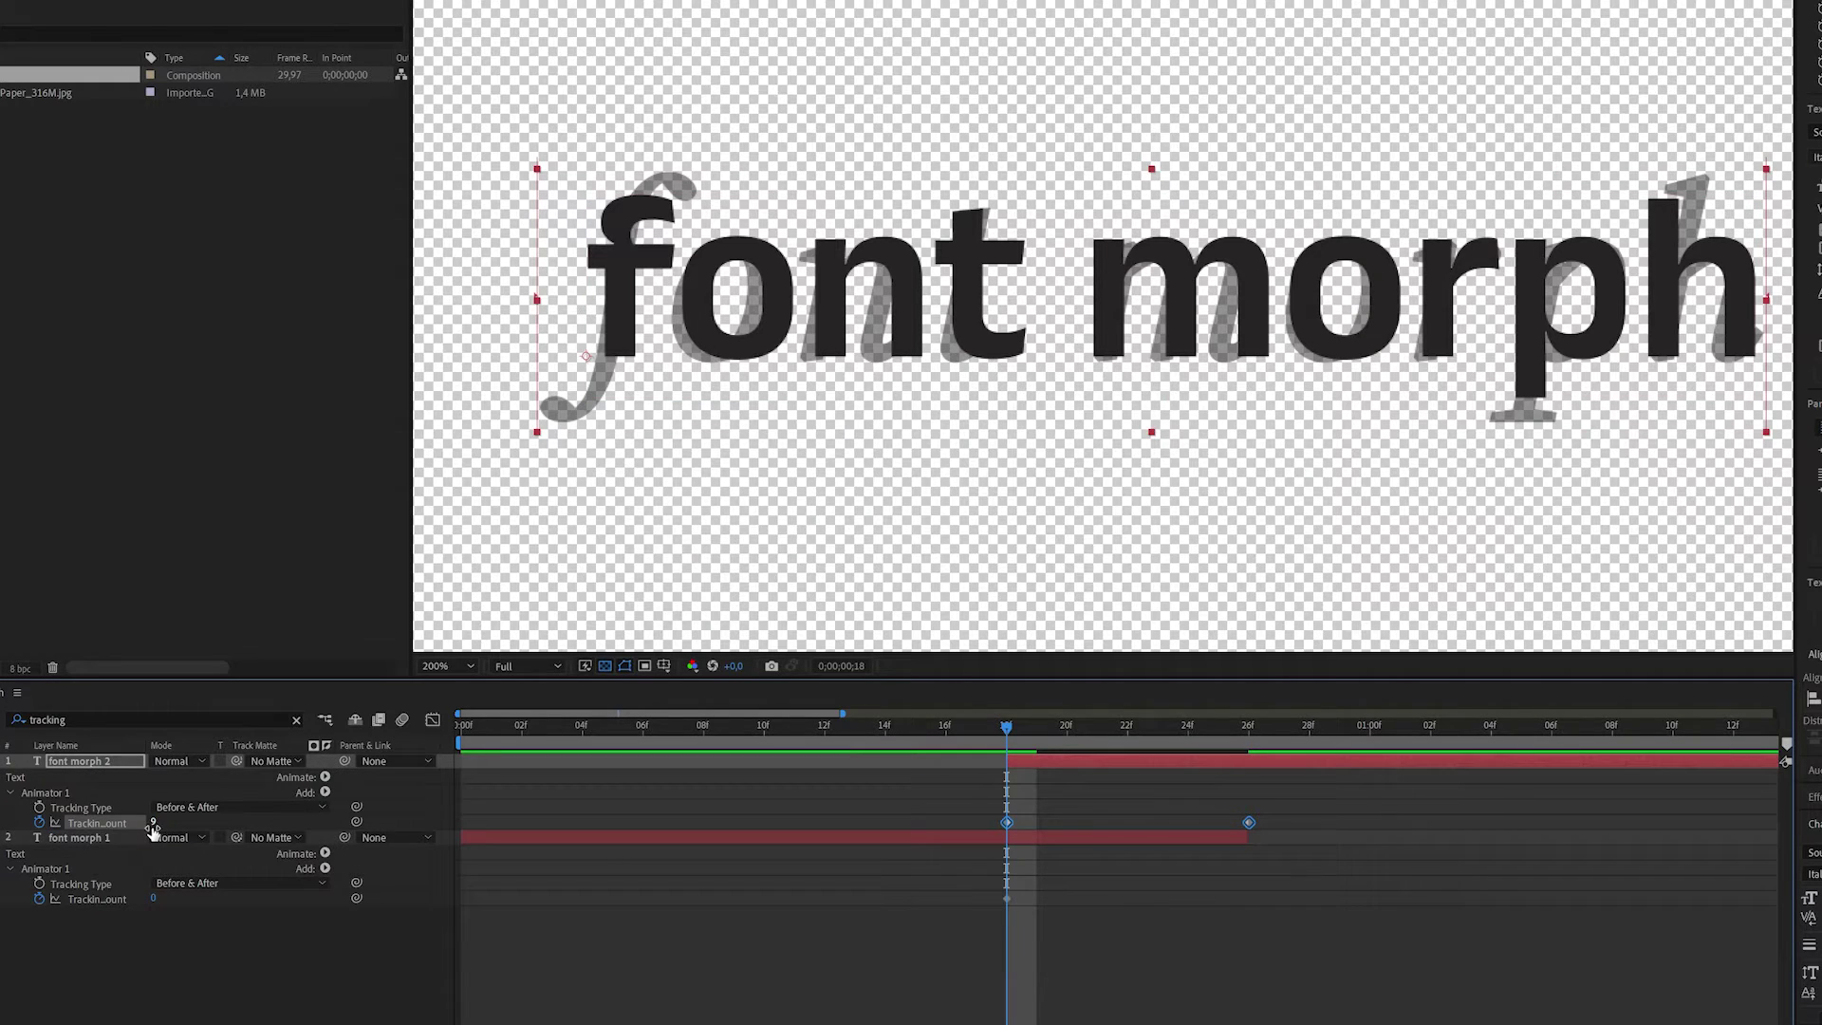
left_click(1266, 607)
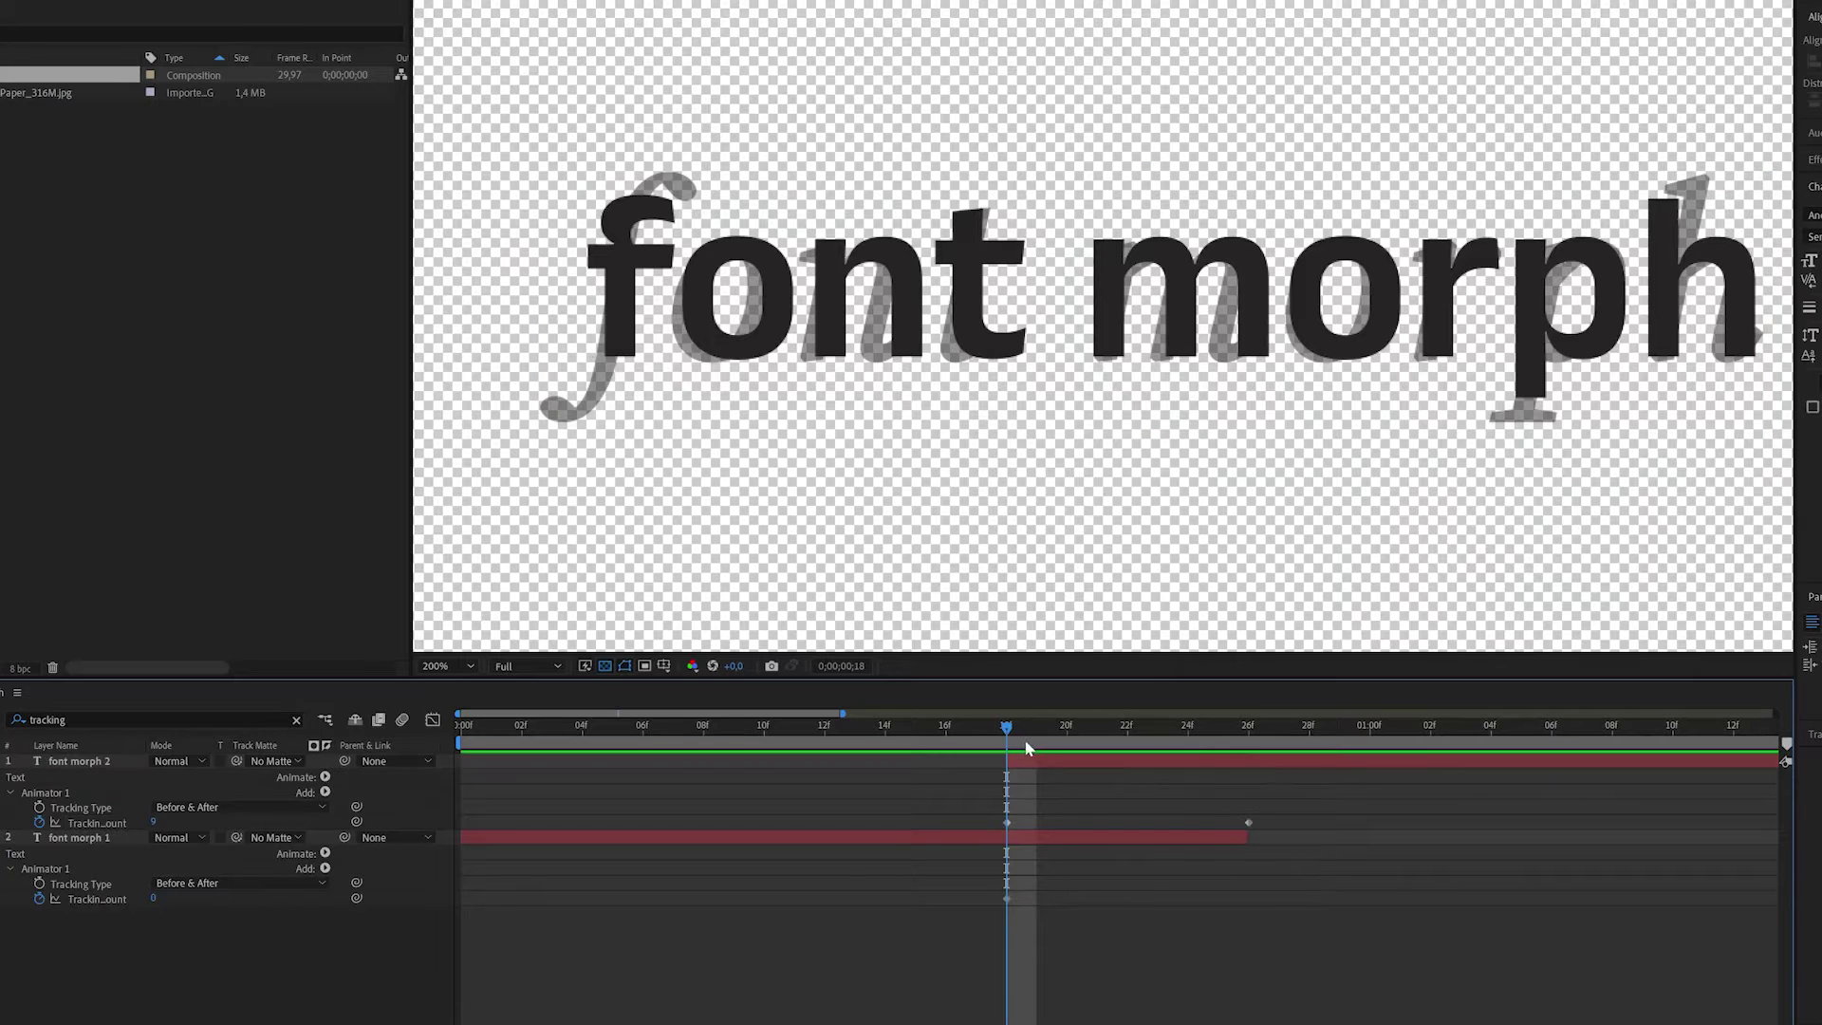
Set font morph 1's Tracking Amount at frame 26 so its letter spacing tightens towards the font morph 2 text.
left_click_drag(1023, 738, 1008, 780)
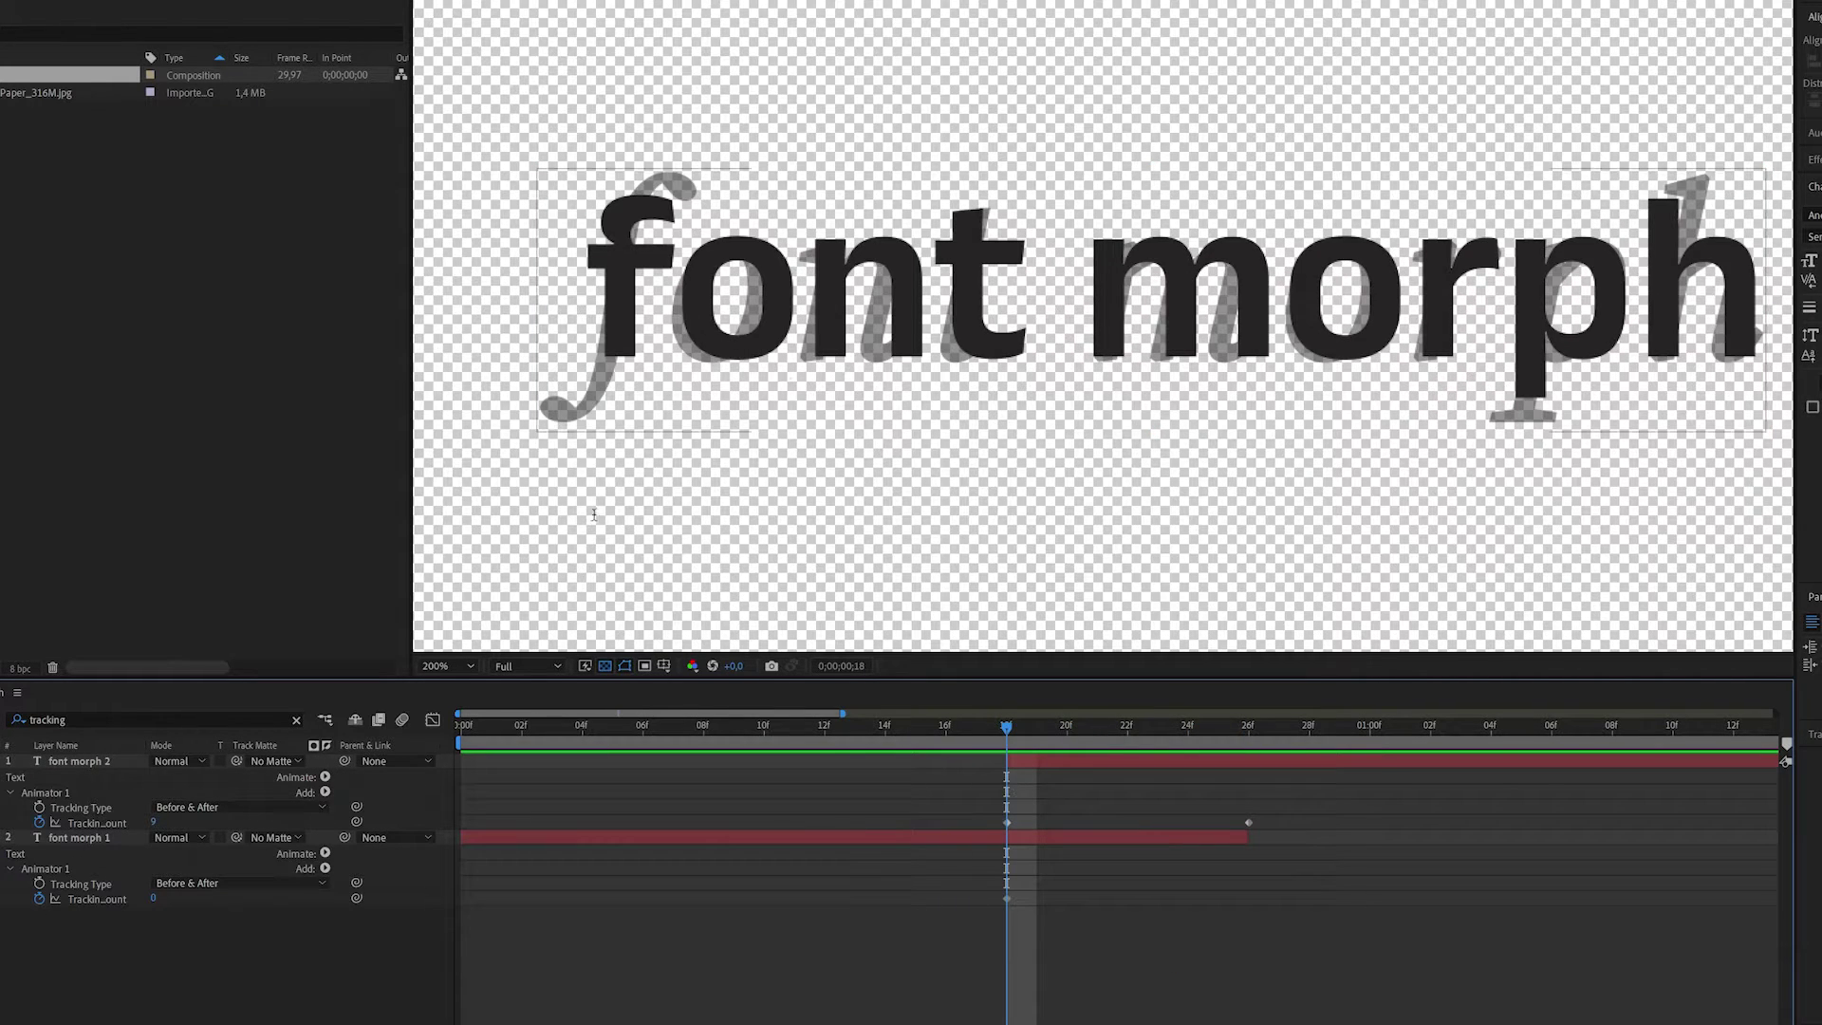
left_click(103, 838)
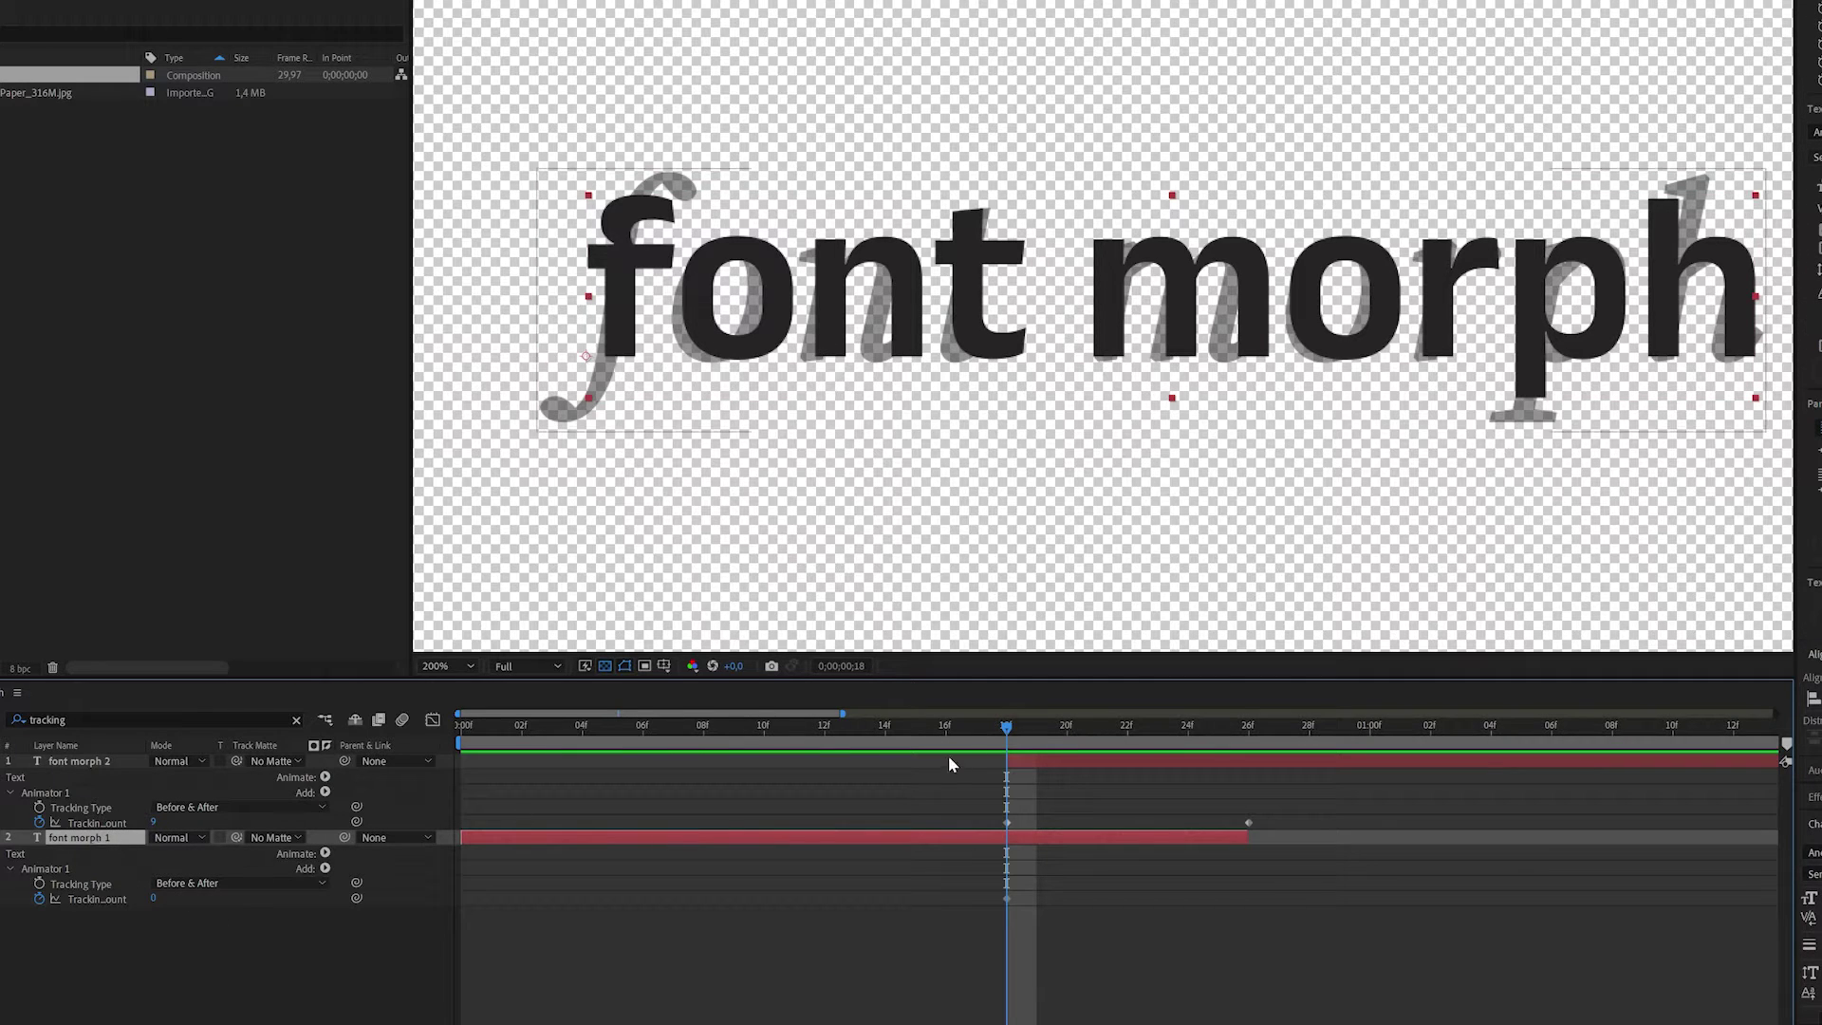
mouse_move(1009, 756)
left_mouse_down()
mouse_move(1269, 757)
mouse_move(995, 777)
left_mouse_up()
left_click(413, 905)
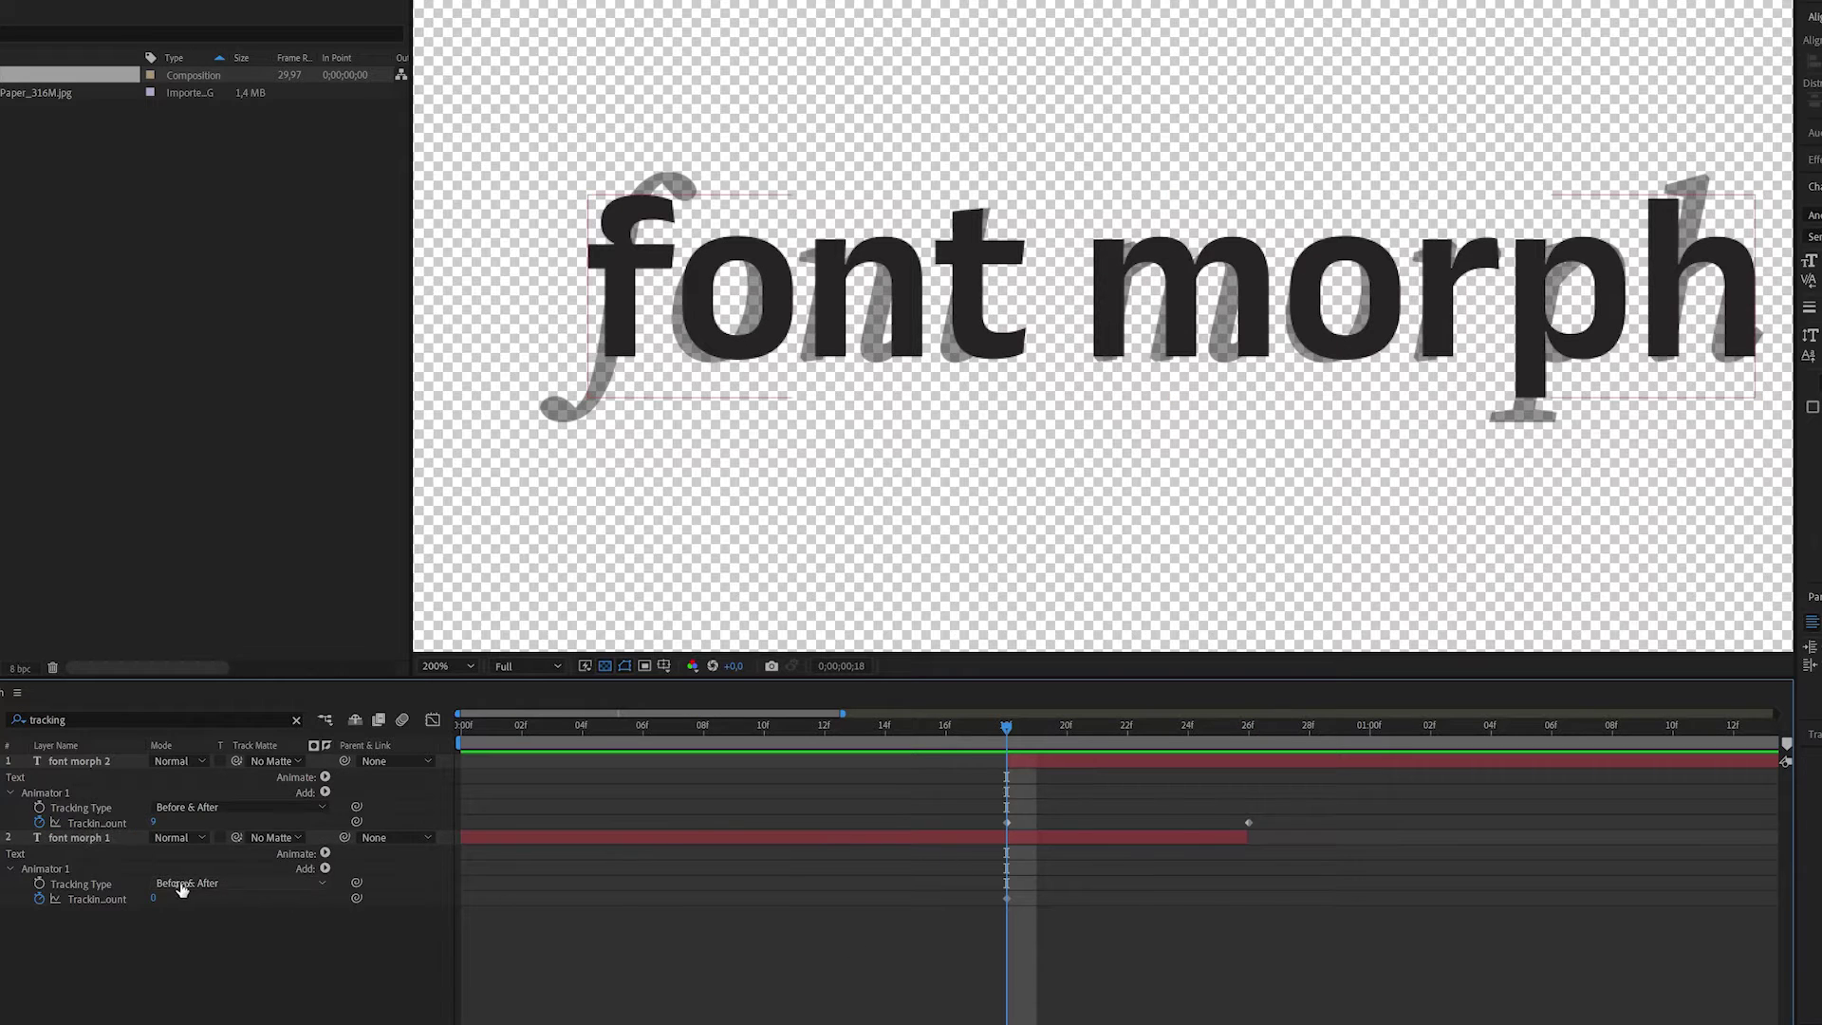
left_click(76, 839)
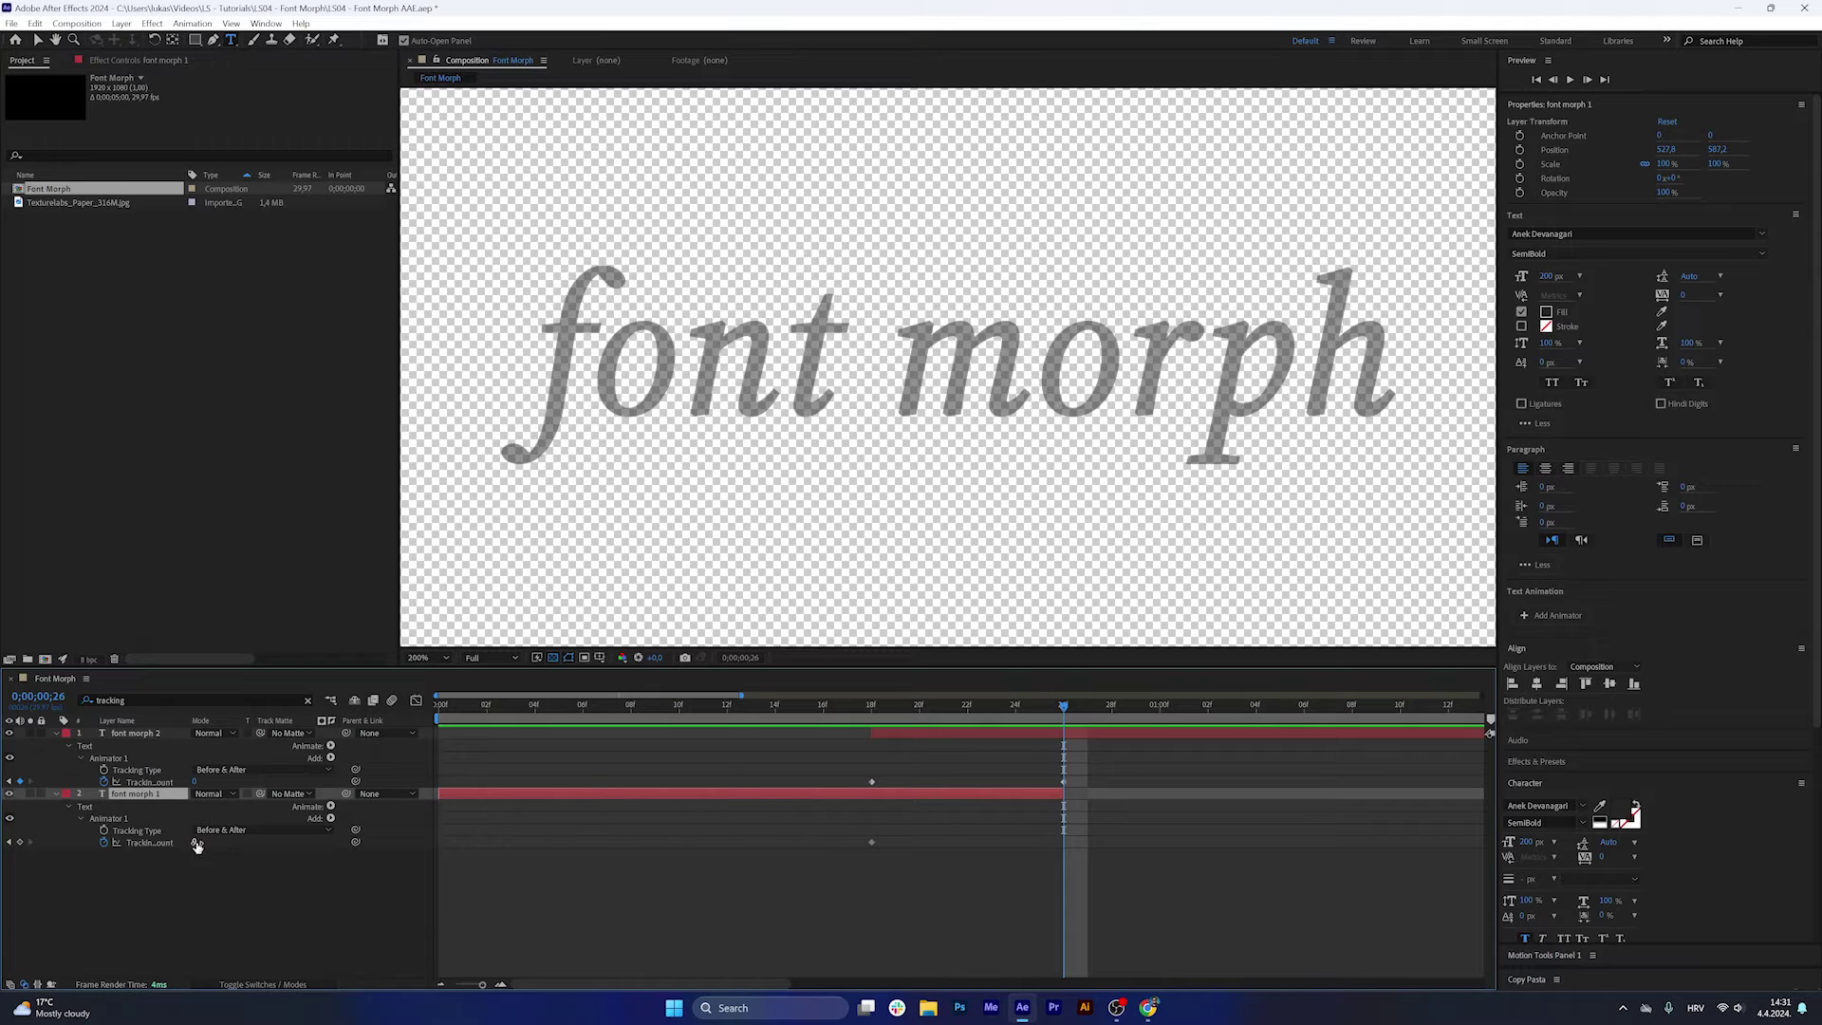
left_click(197, 842)
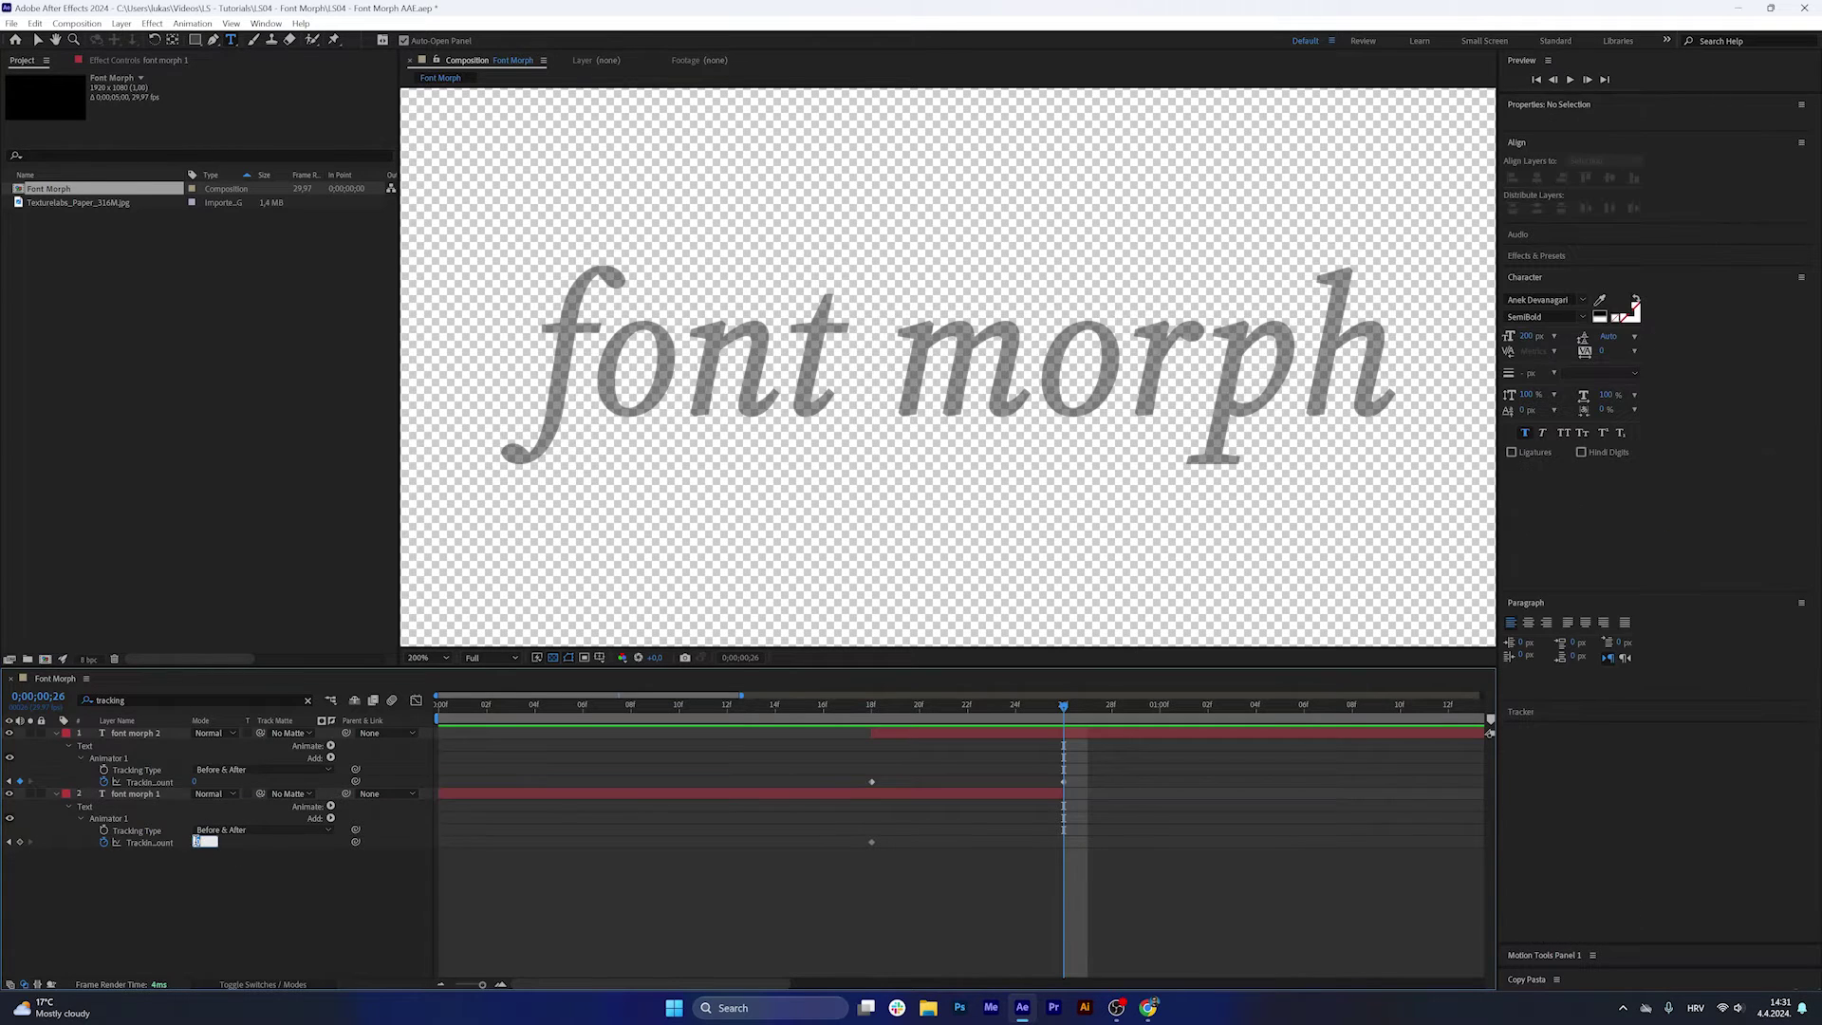
left_click(925, 871)
Preview the tracking animation and apply Easy Ease to the Tracking Amount keyframes of both text layers.
left_click_drag(992, 709, 733, 806)
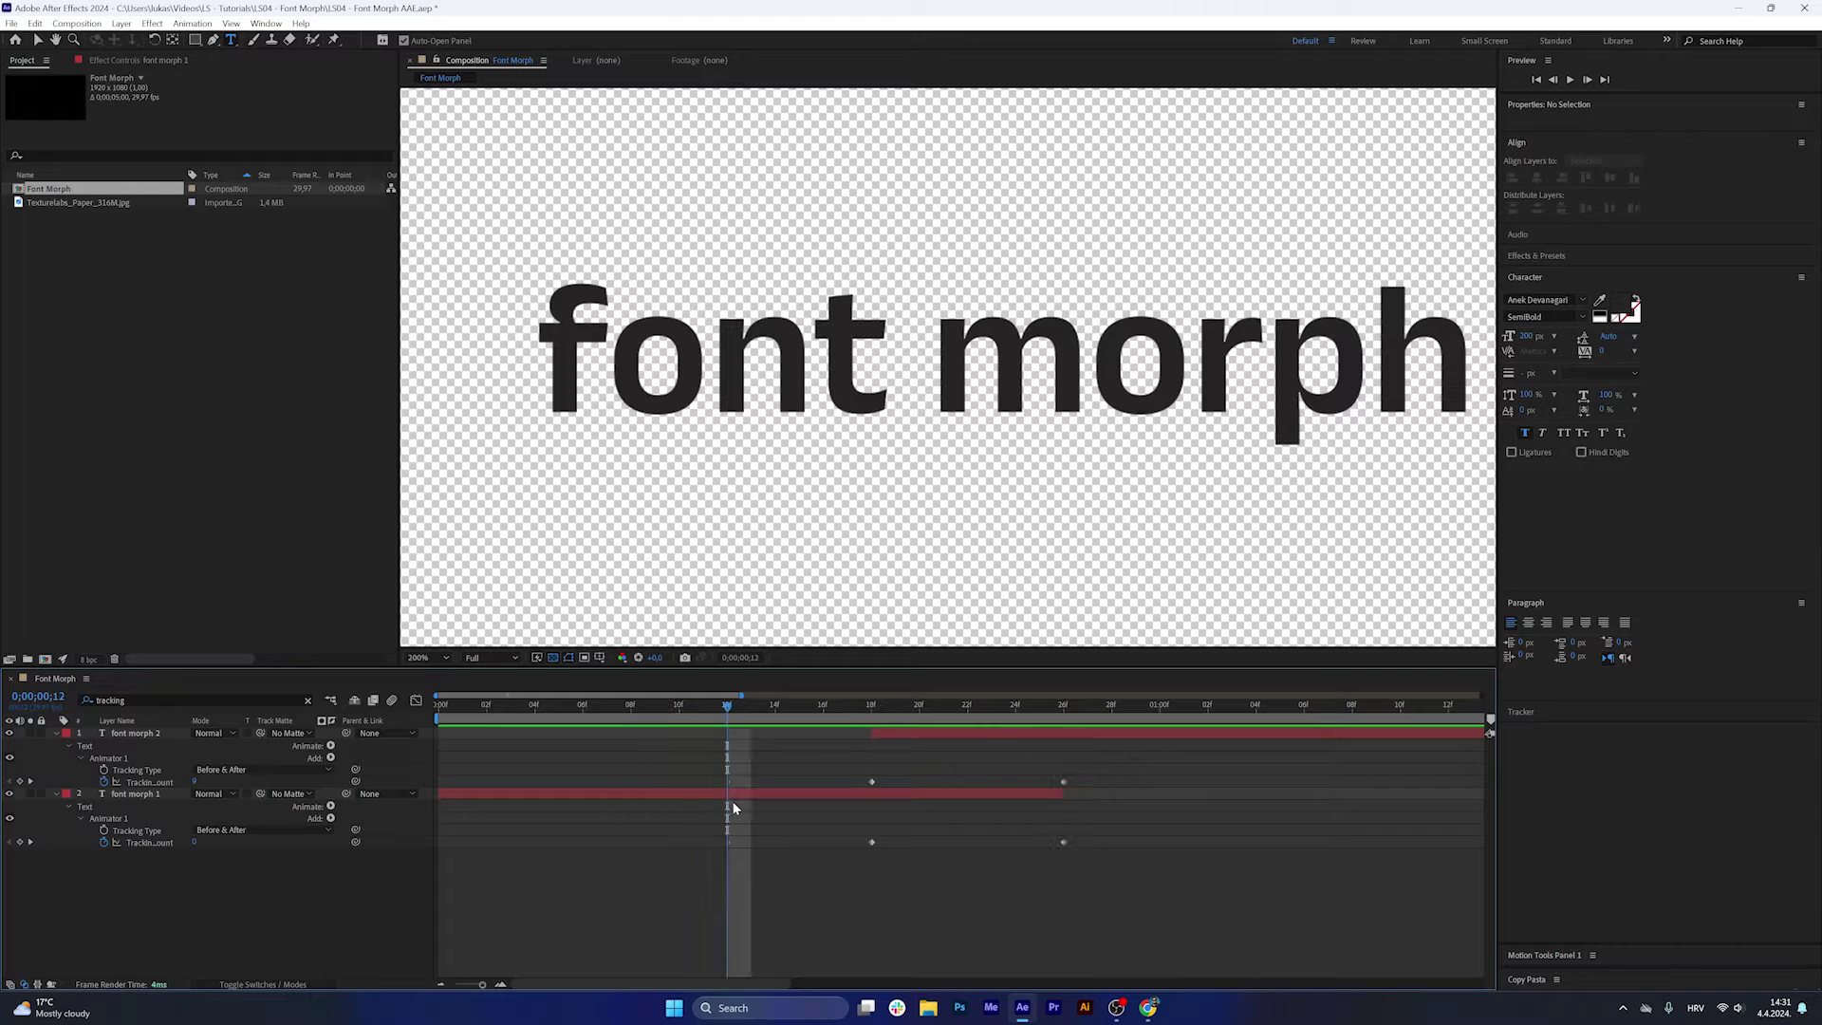
left_click(742, 796)
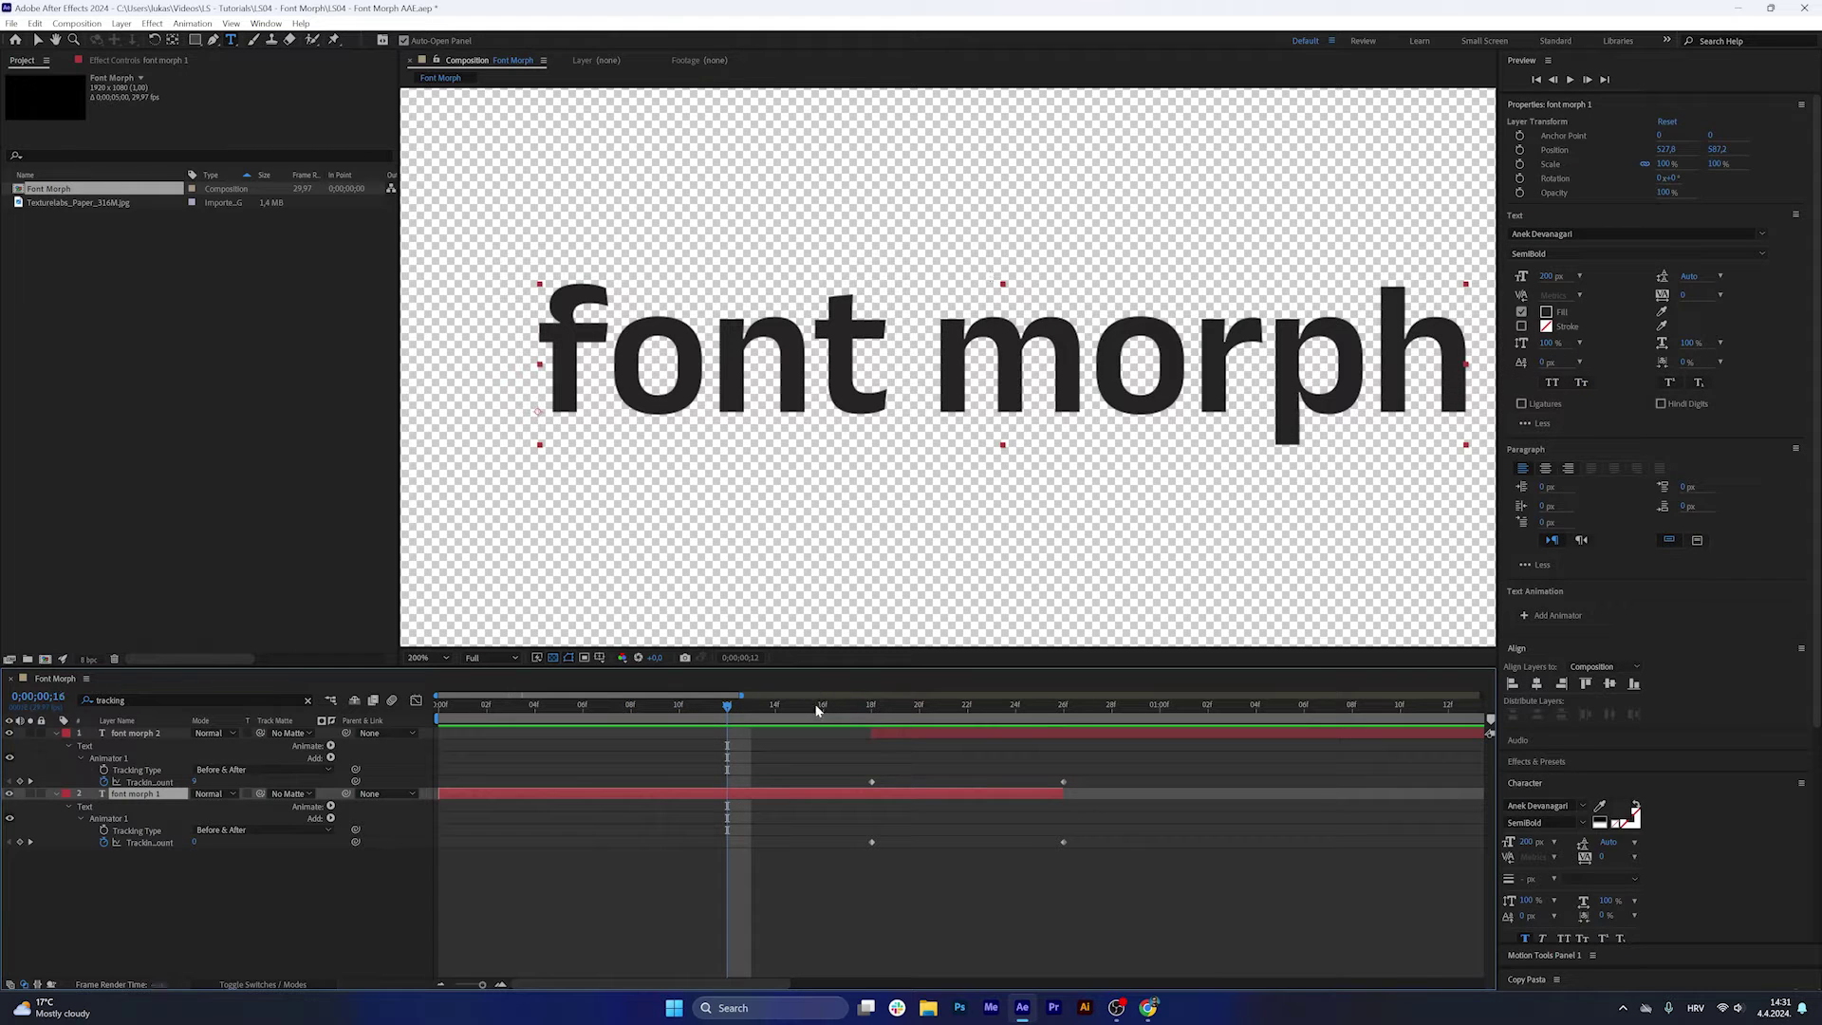
left_click(846, 704)
left_click(1063, 704)
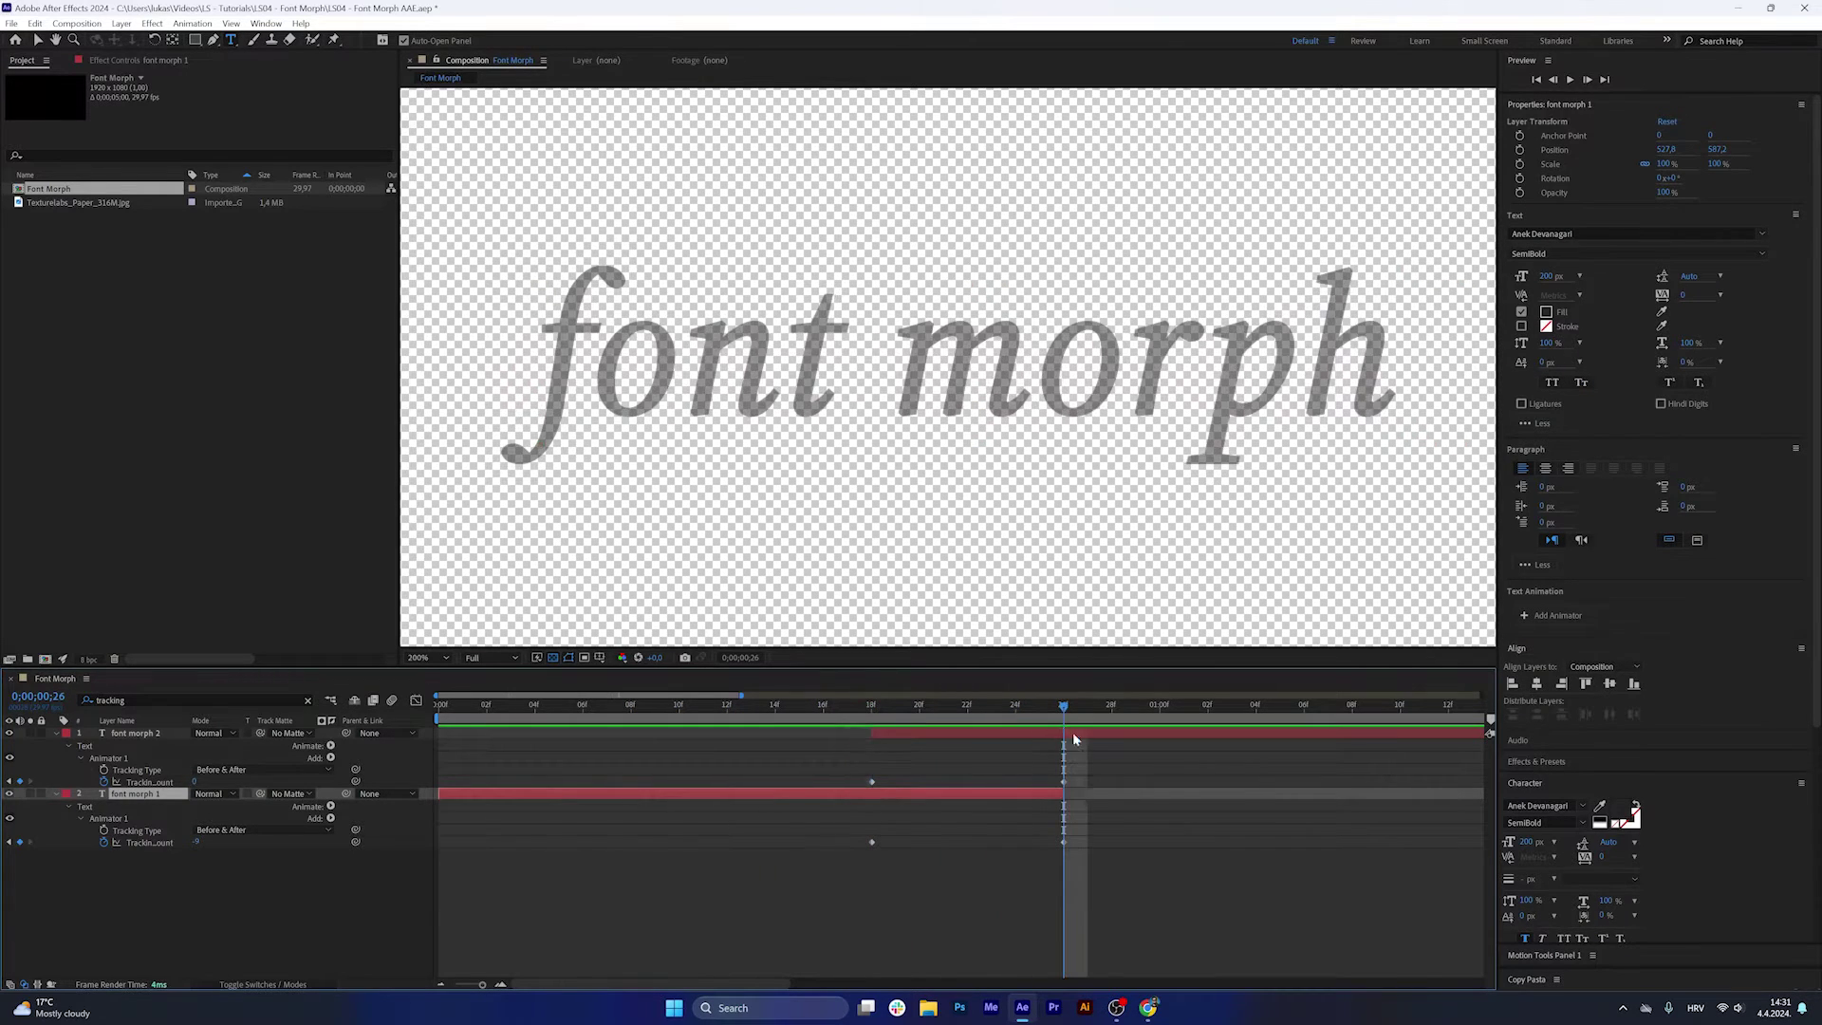
left_click(1073, 733)
left_click_drag(1042, 712, 817, 833)
left_click_drag(1172, 878, 804, 770)
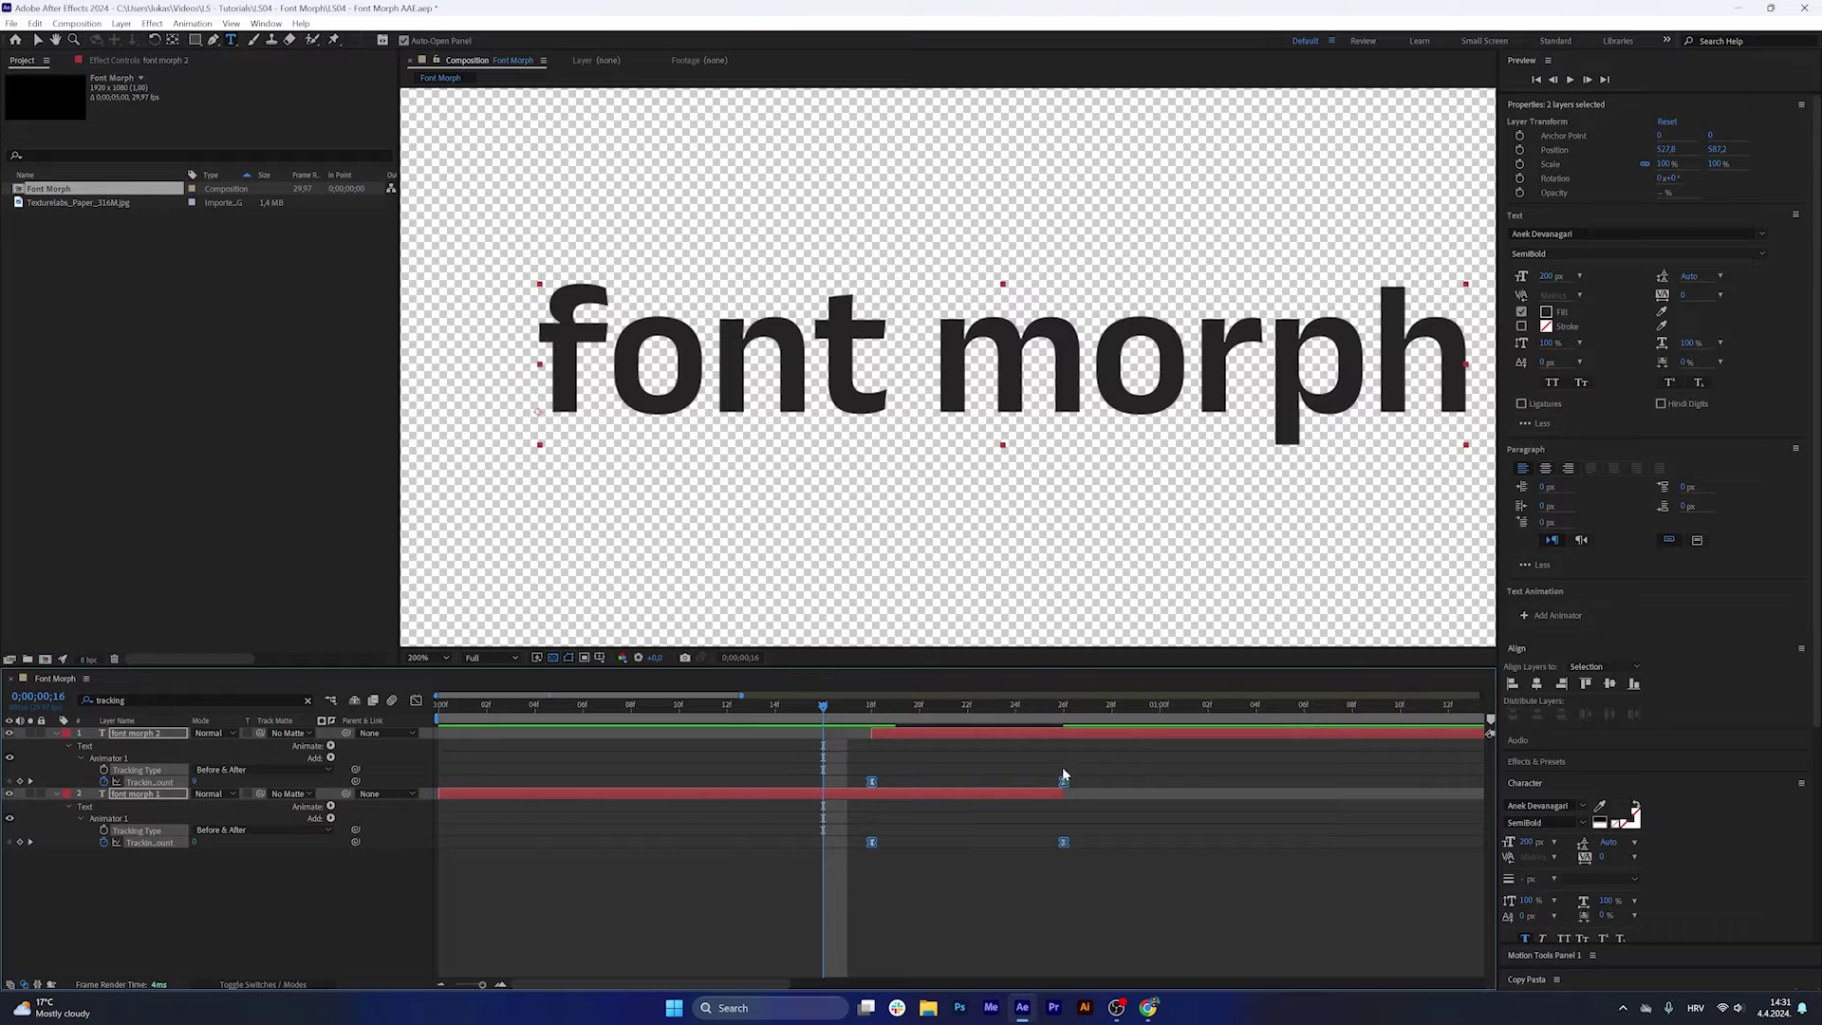
left_click_drag(1094, 770, 776, 877)
left_click(871, 713)
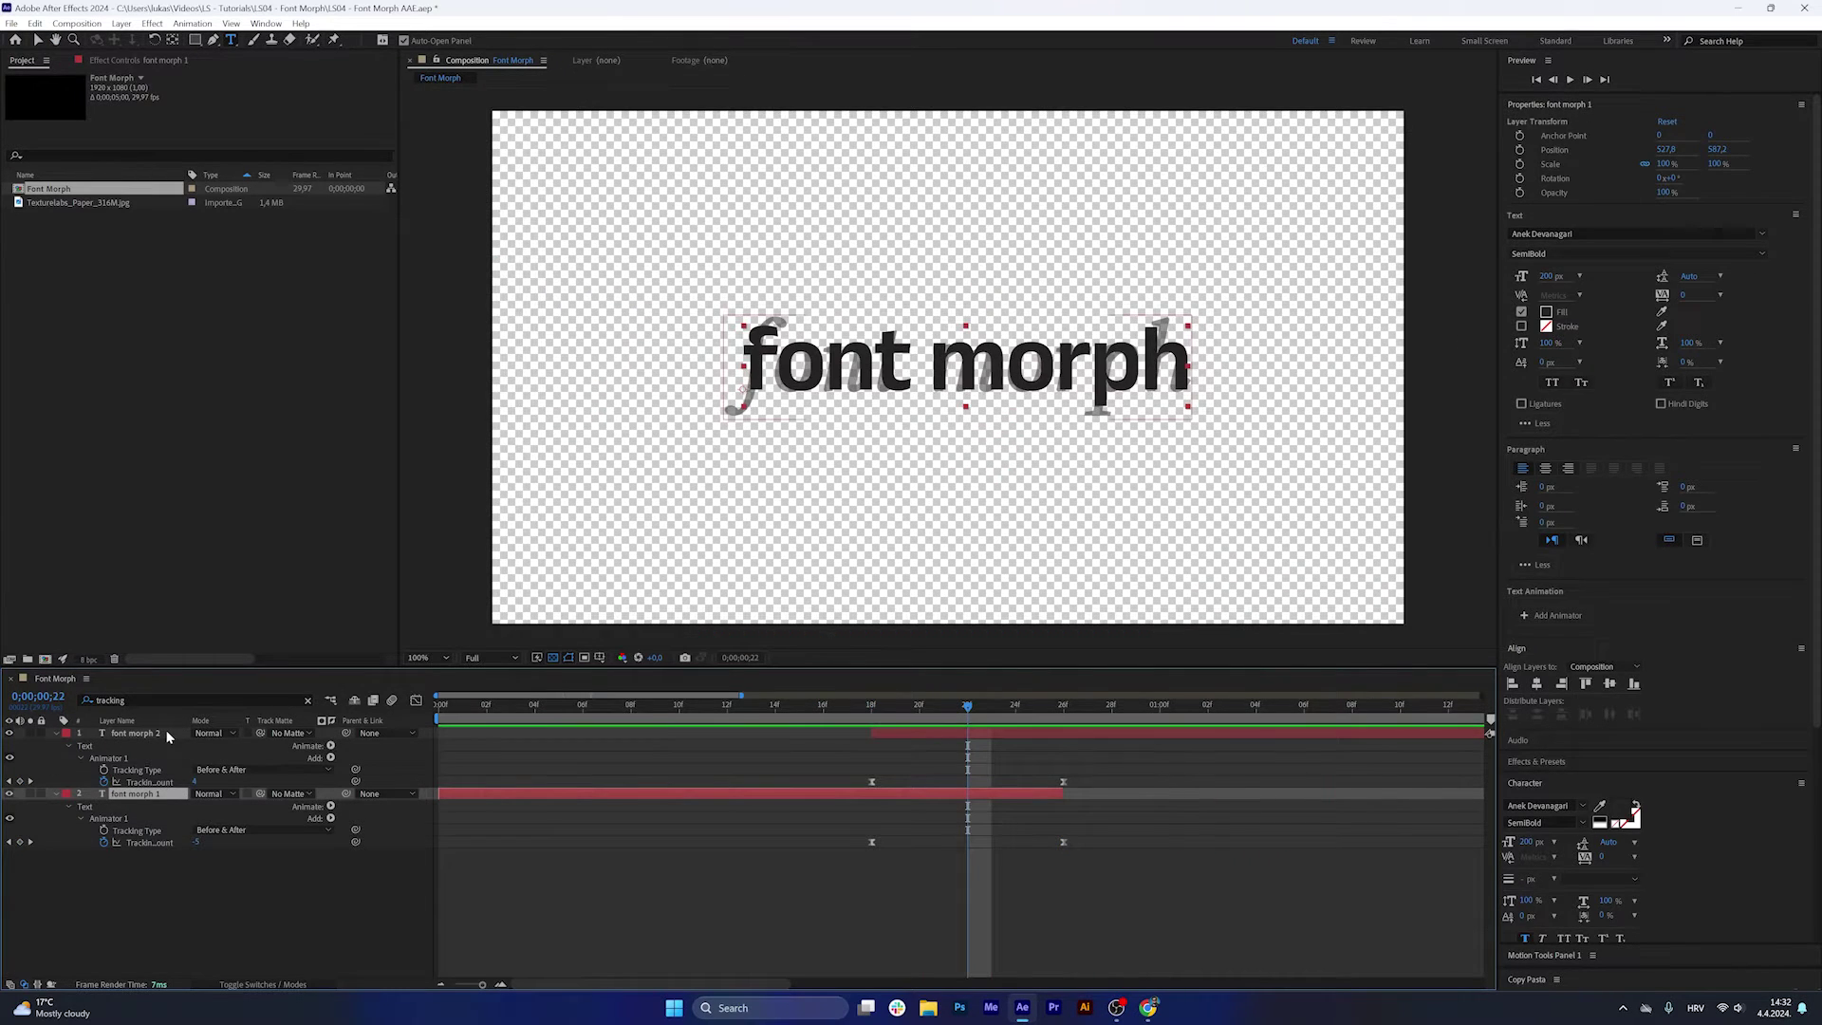
Reveal the opacity of both text layers and set font morph 2's opacity to 100% at frame 18.
left_click(167, 737, "shift")
key("t")
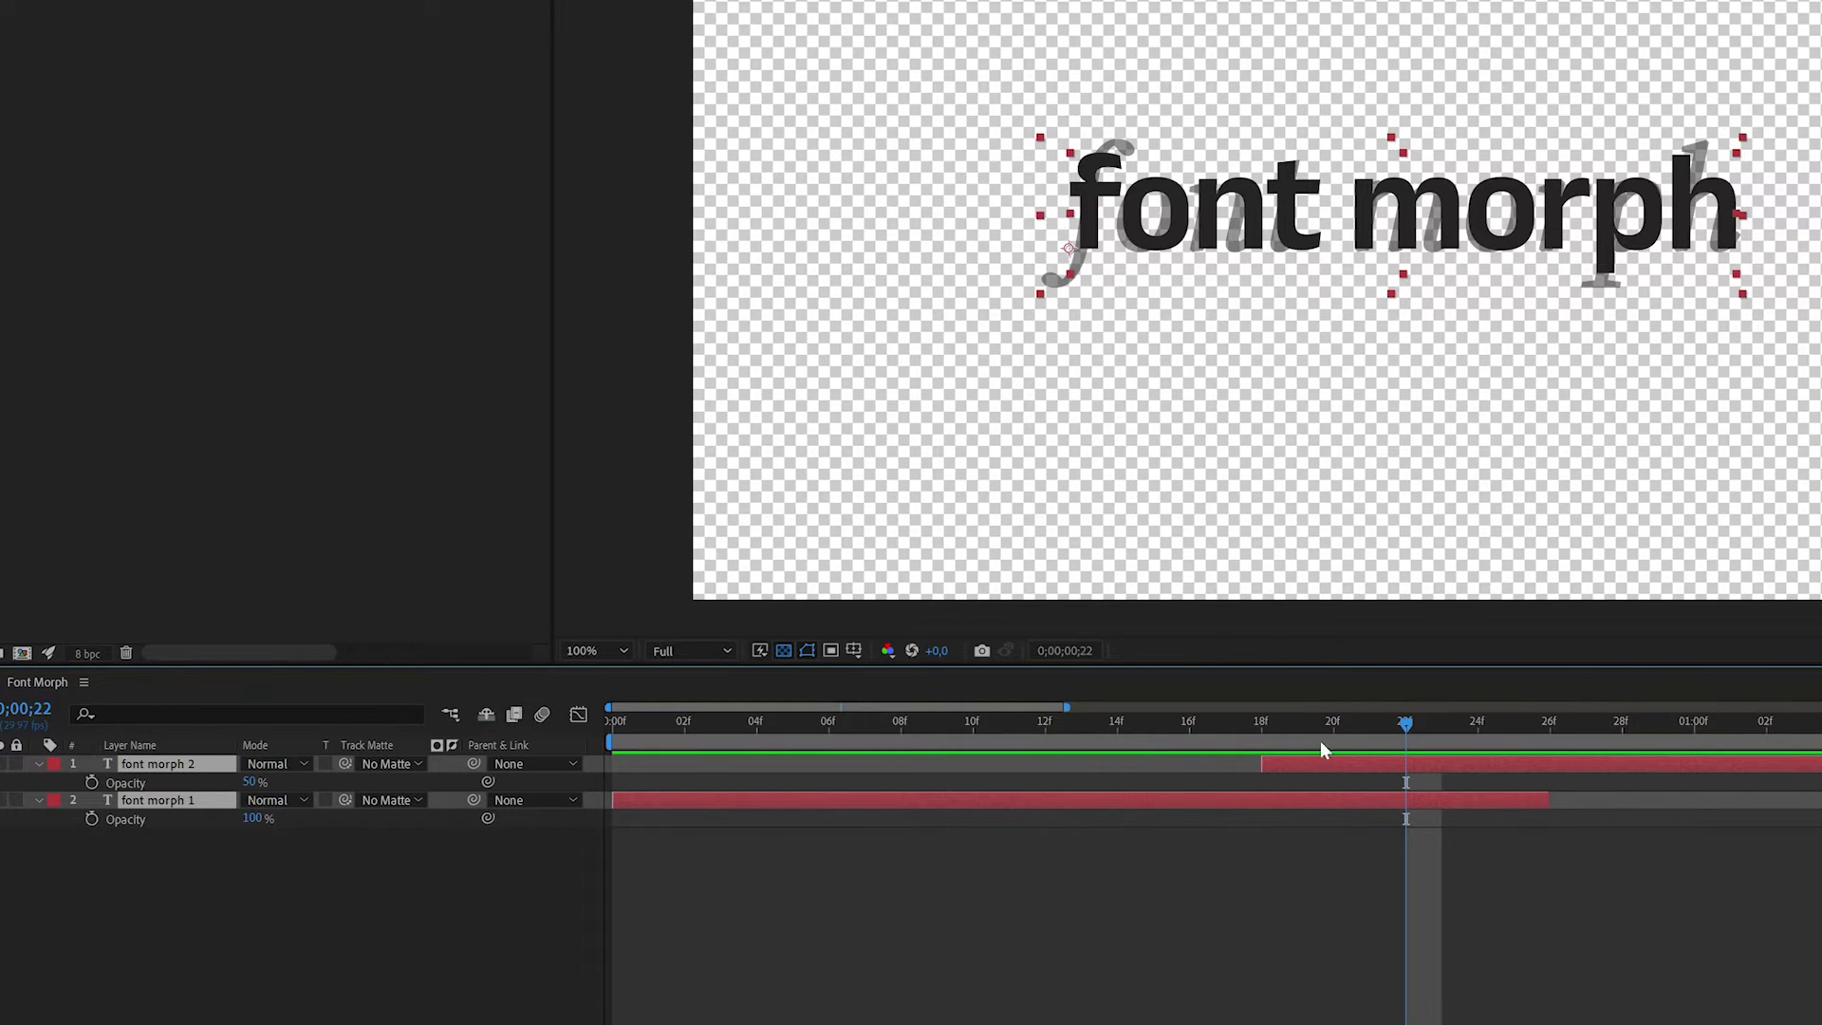
left_click(1277, 742)
left_click(269, 829)
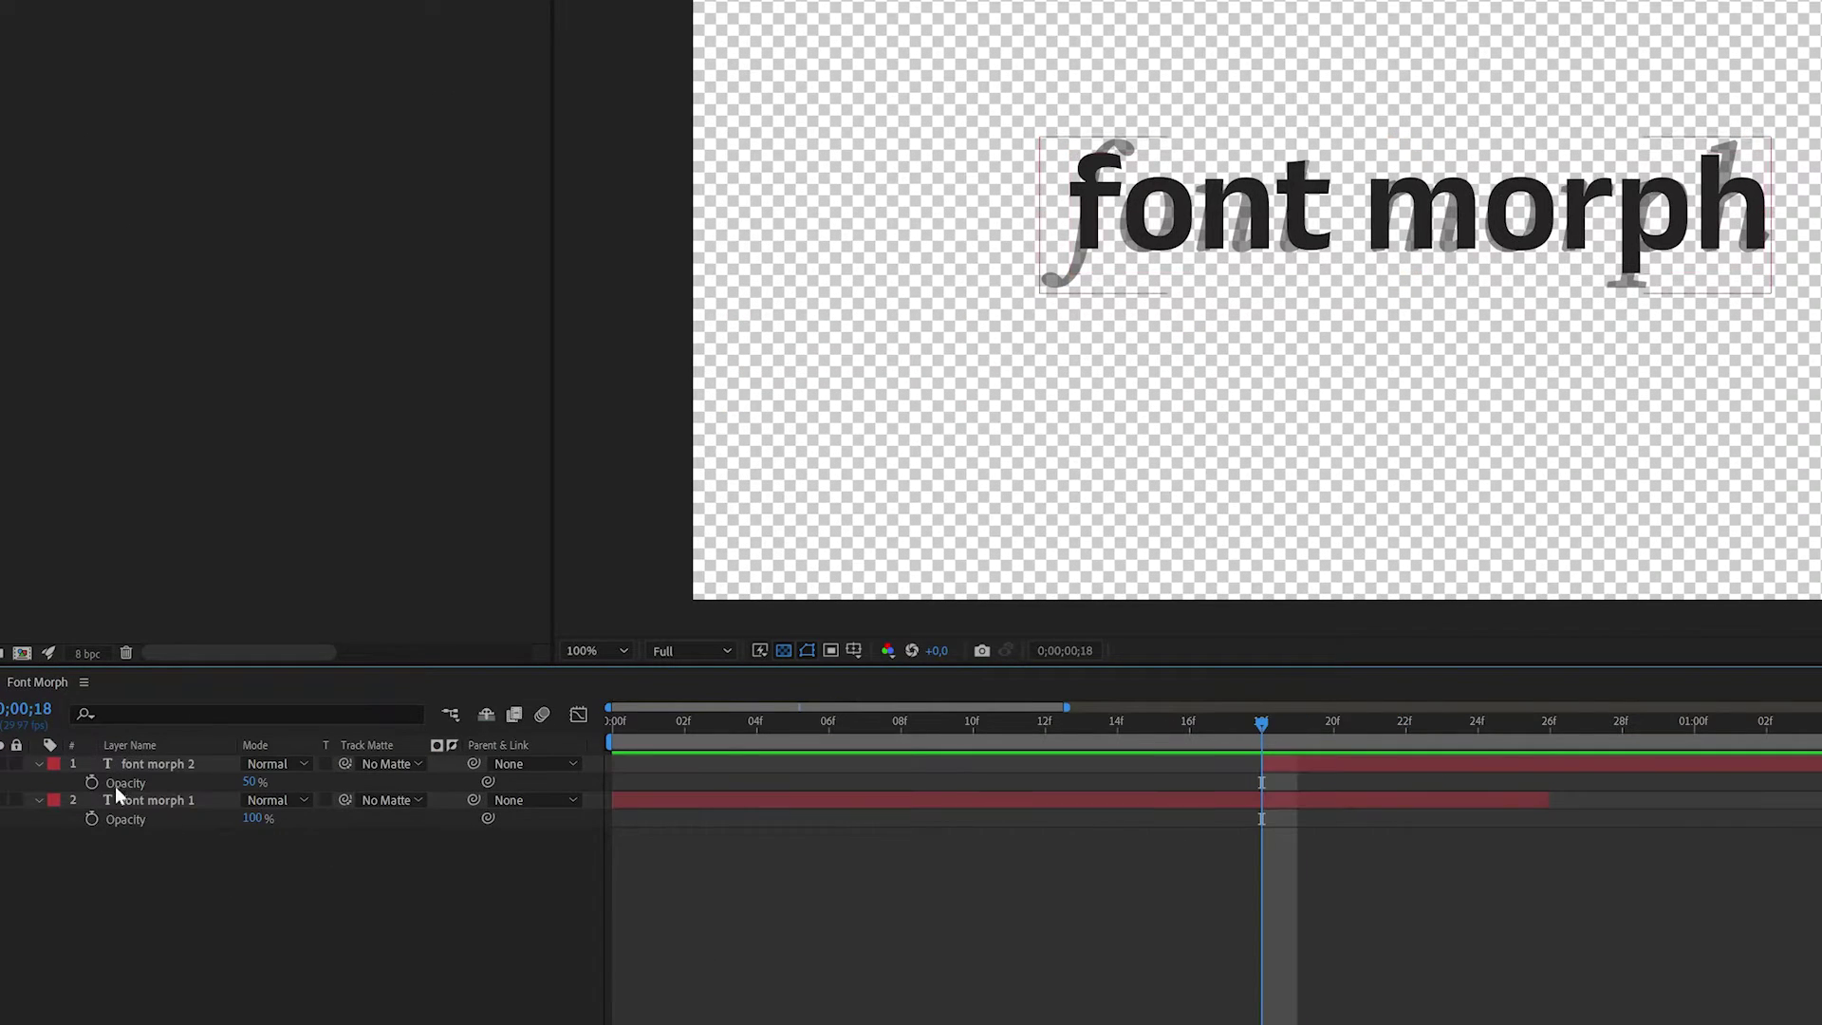
left_click_drag(249, 781, 762, 867)
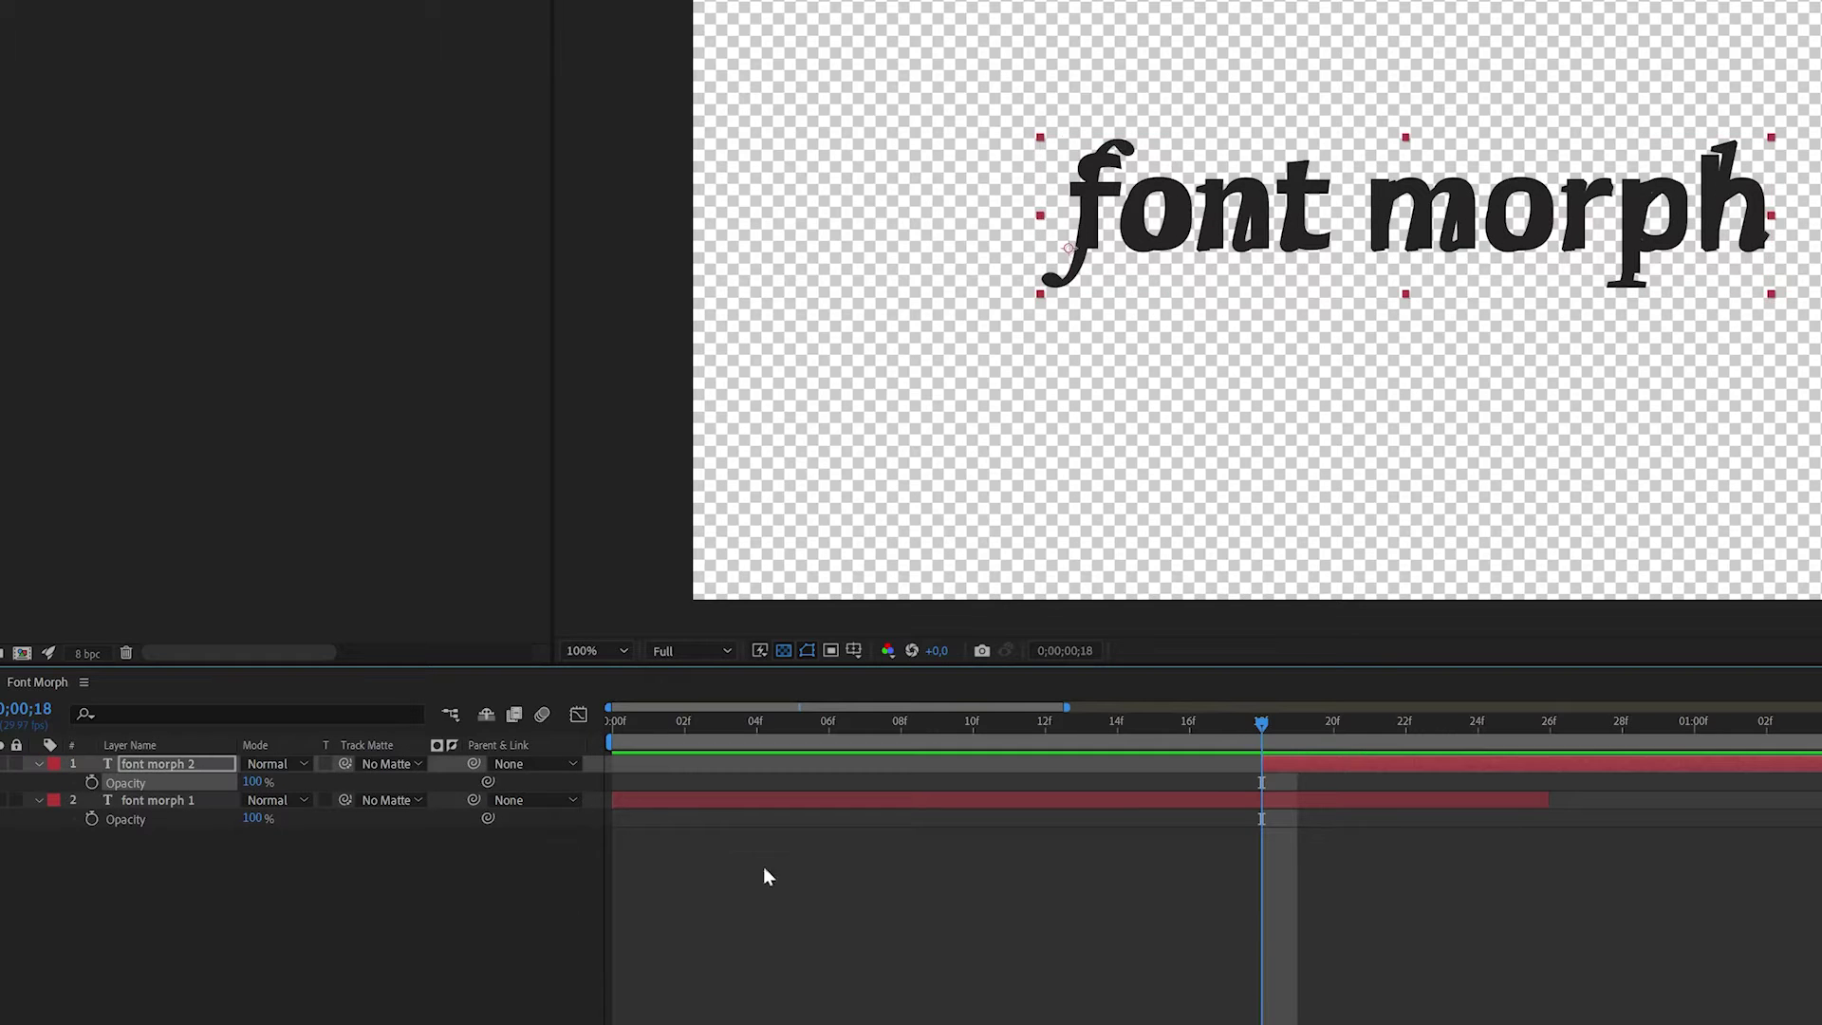
Add an Opacity keyframe to both text layers at frame 18.
left_click(83, 786)
left_click(93, 821)
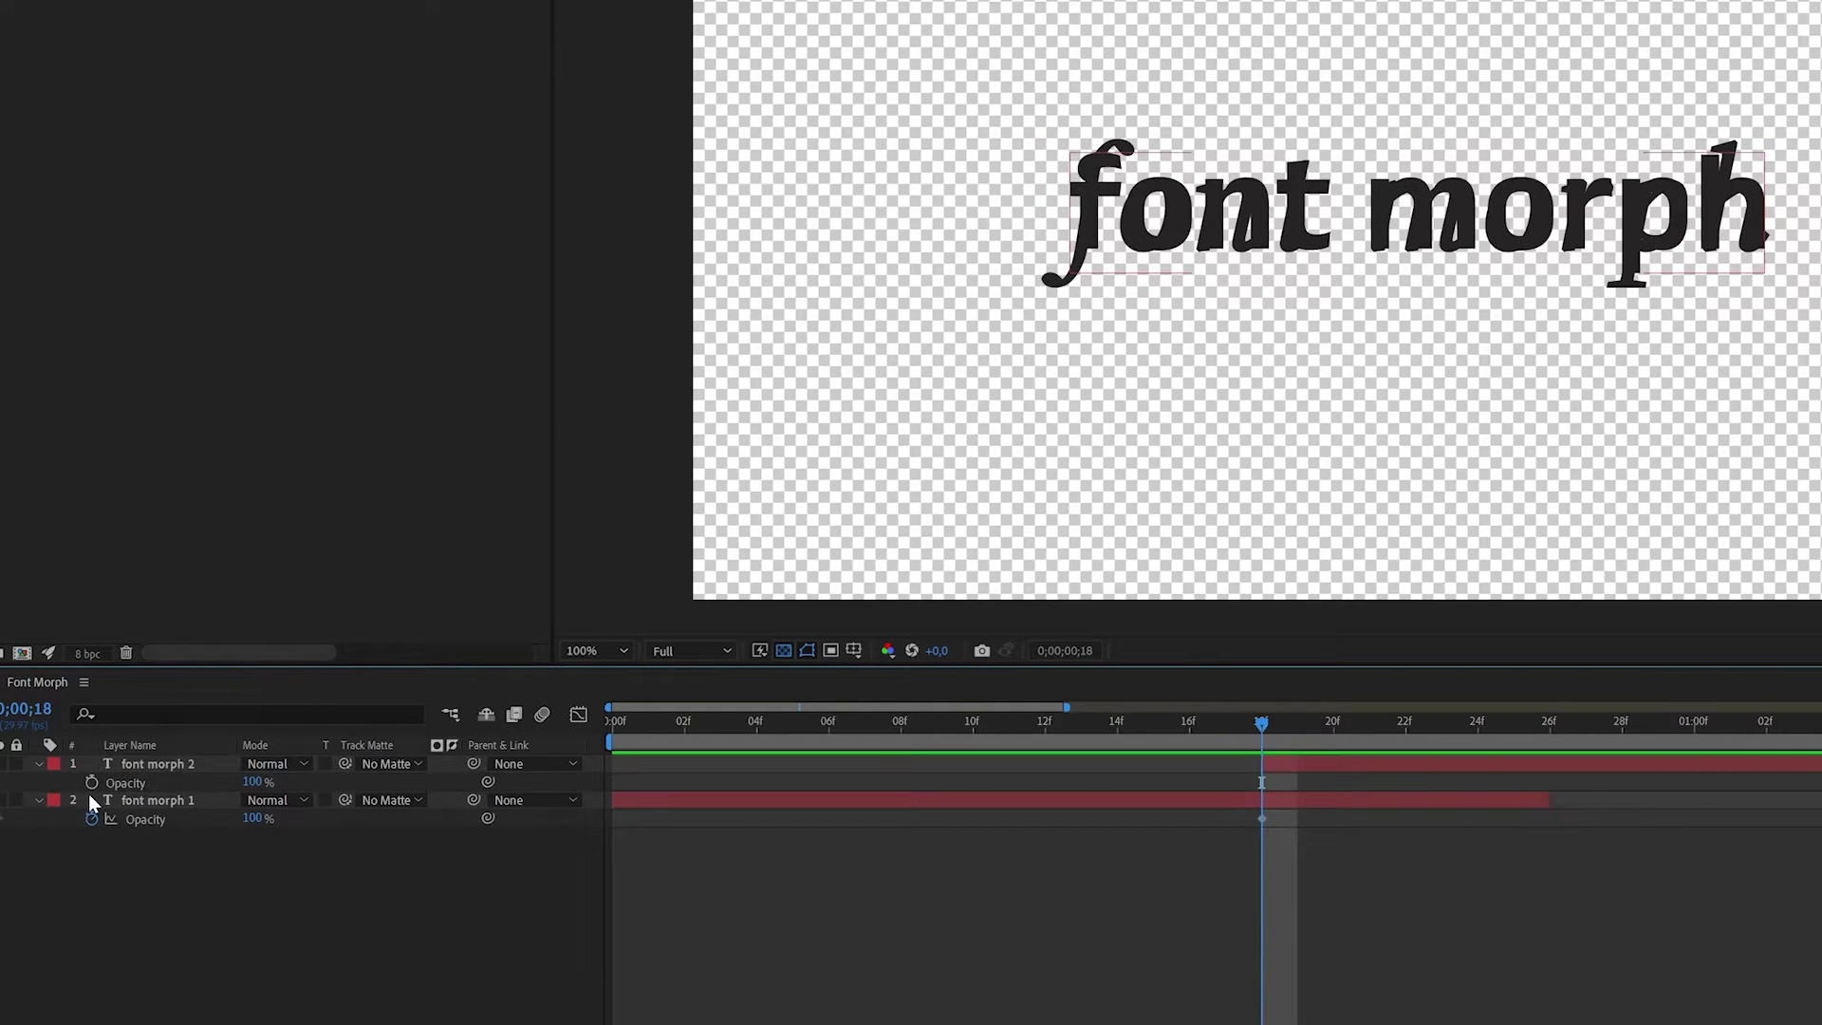
left_click(90, 784)
left_click(1297, 802)
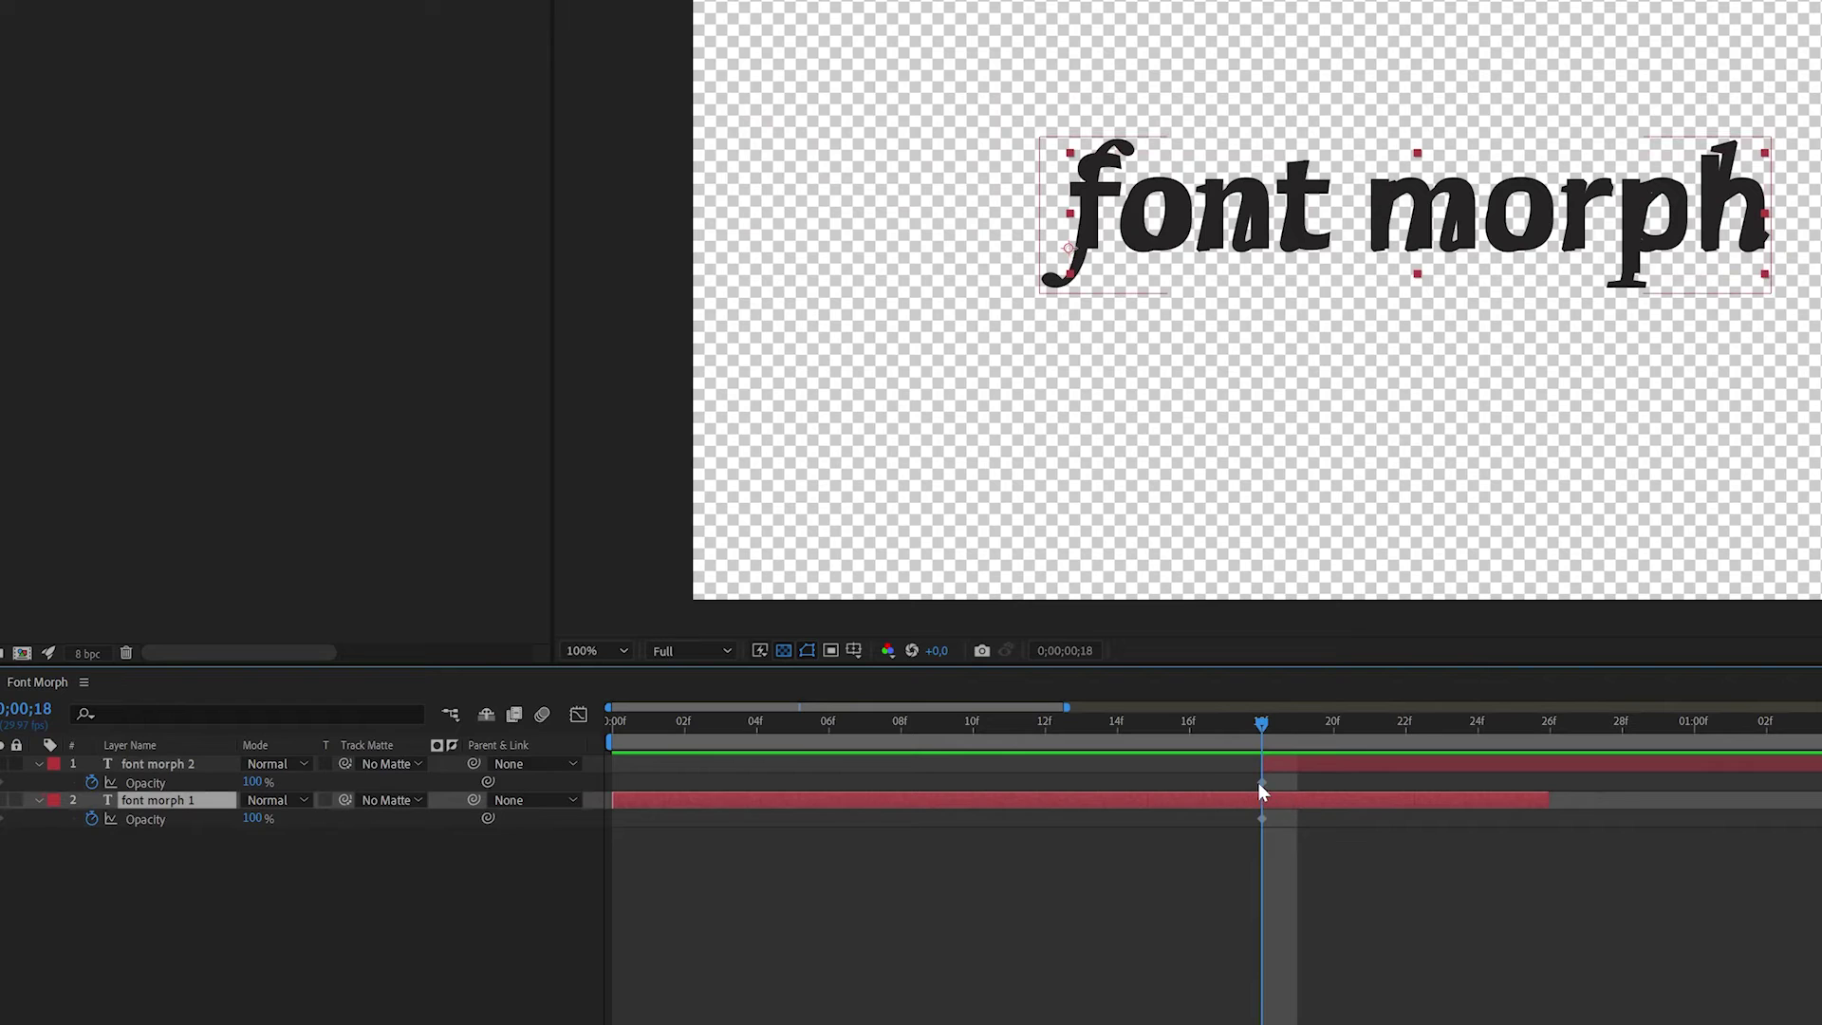
Move font morph 2's Opacity keyframe to frame 26 and set that layer's opacity to 0% at frame 18.
left_click(1260, 783)
left_click_drag(1260, 782, 1348, 797)
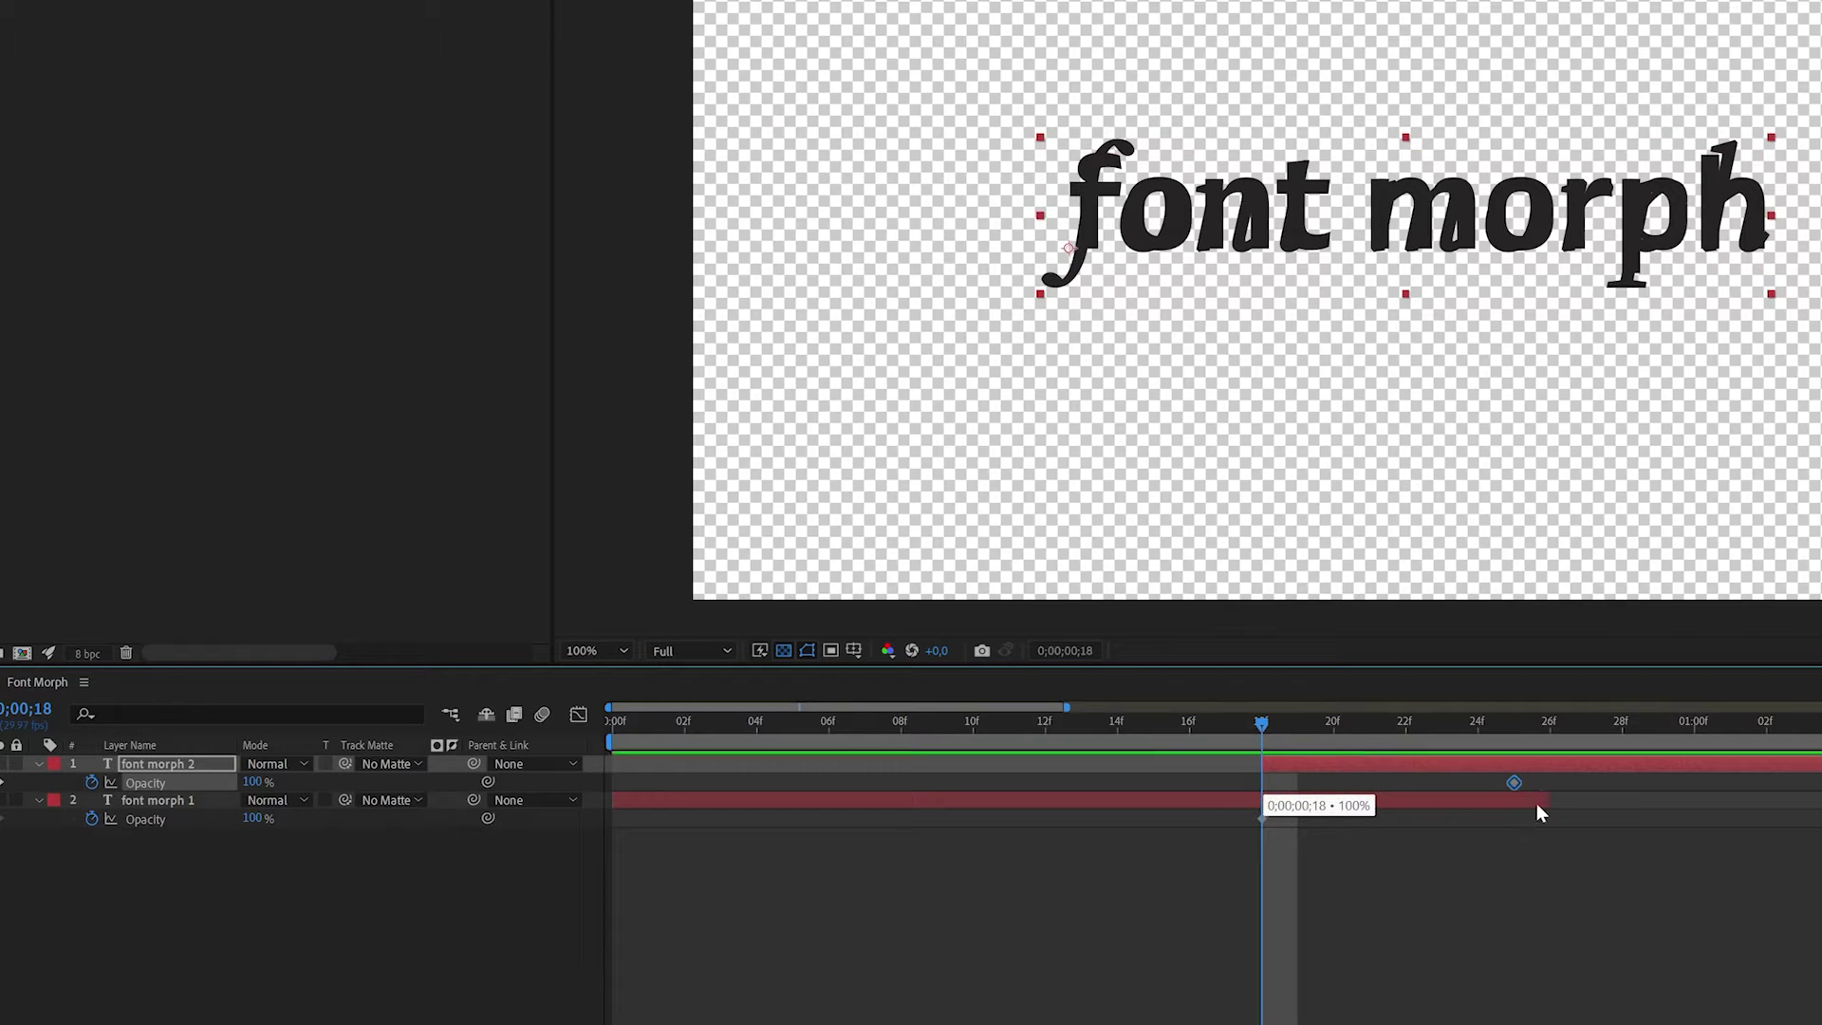
left_click_drag(1538, 811, 1267, 763)
left_click(1552, 738)
left_click(1261, 818)
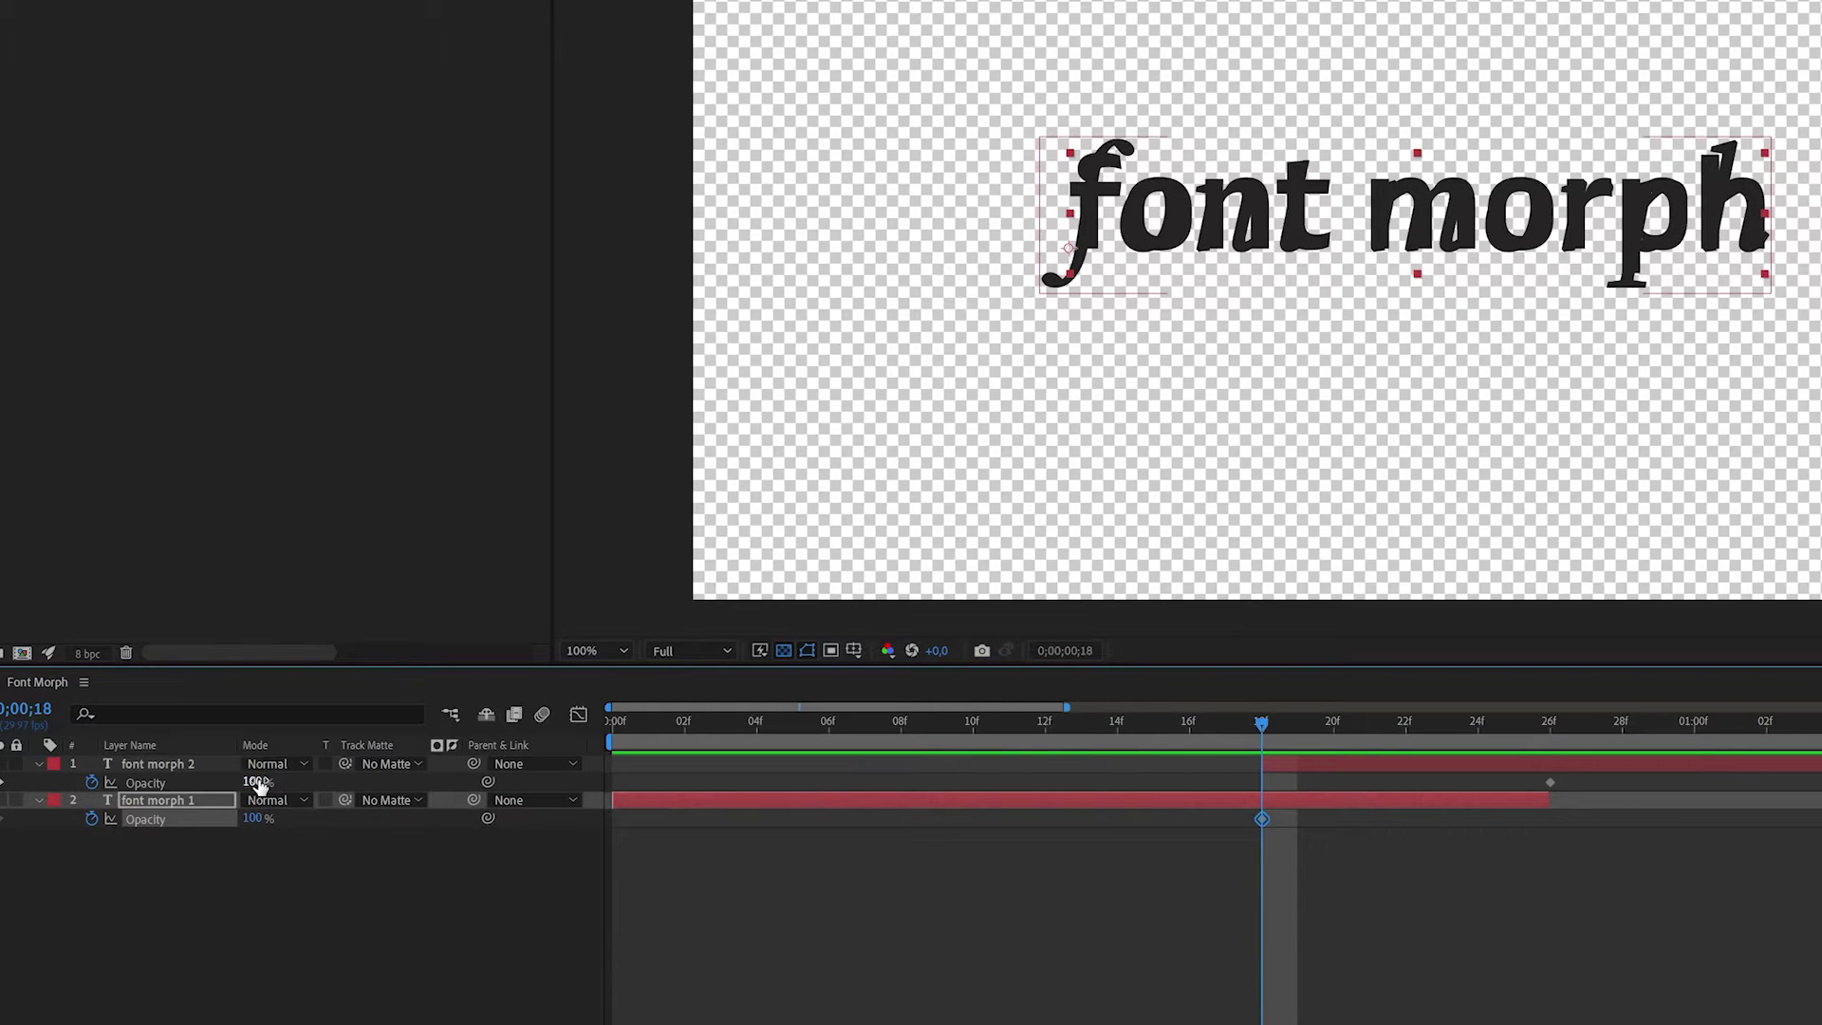
type("0")
left_click(1327, 814)
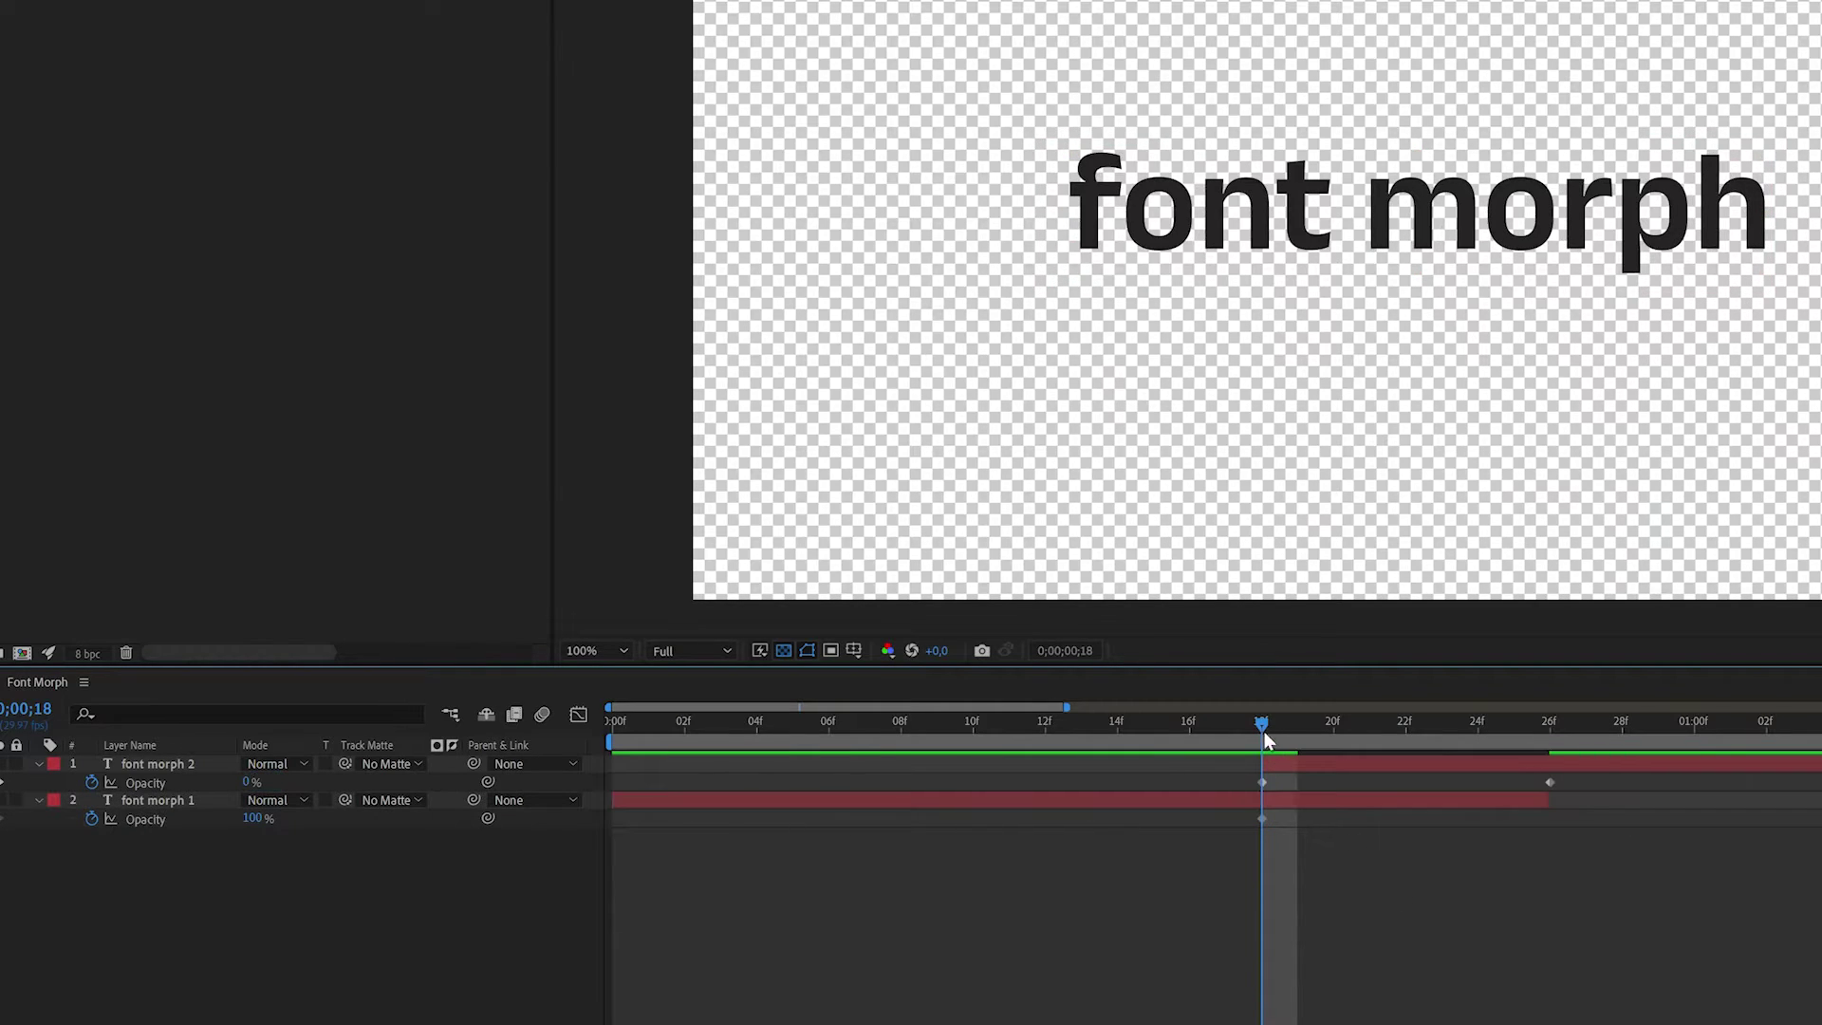
Set font morph 1's opacity to 0% at frame 26 and preview the crossfade between the two text layers.
left_click(1280, 762)
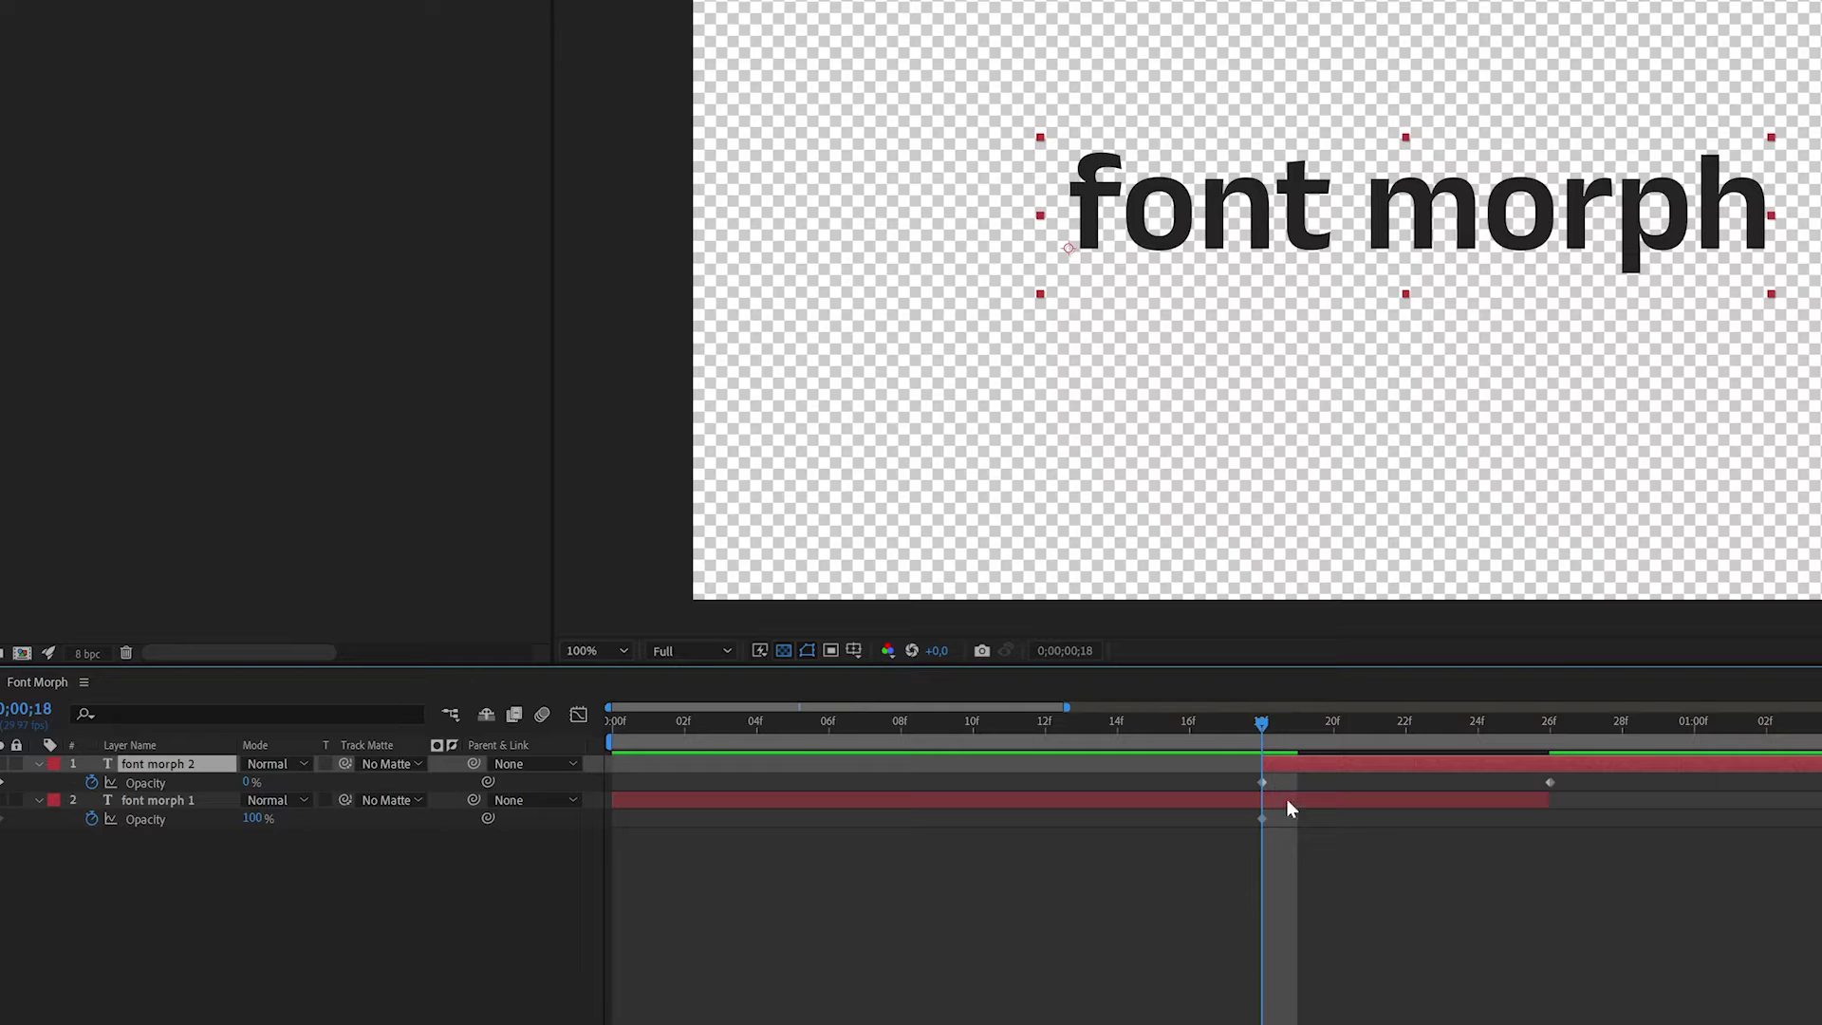
left_click(1549, 740)
left_click(1480, 802)
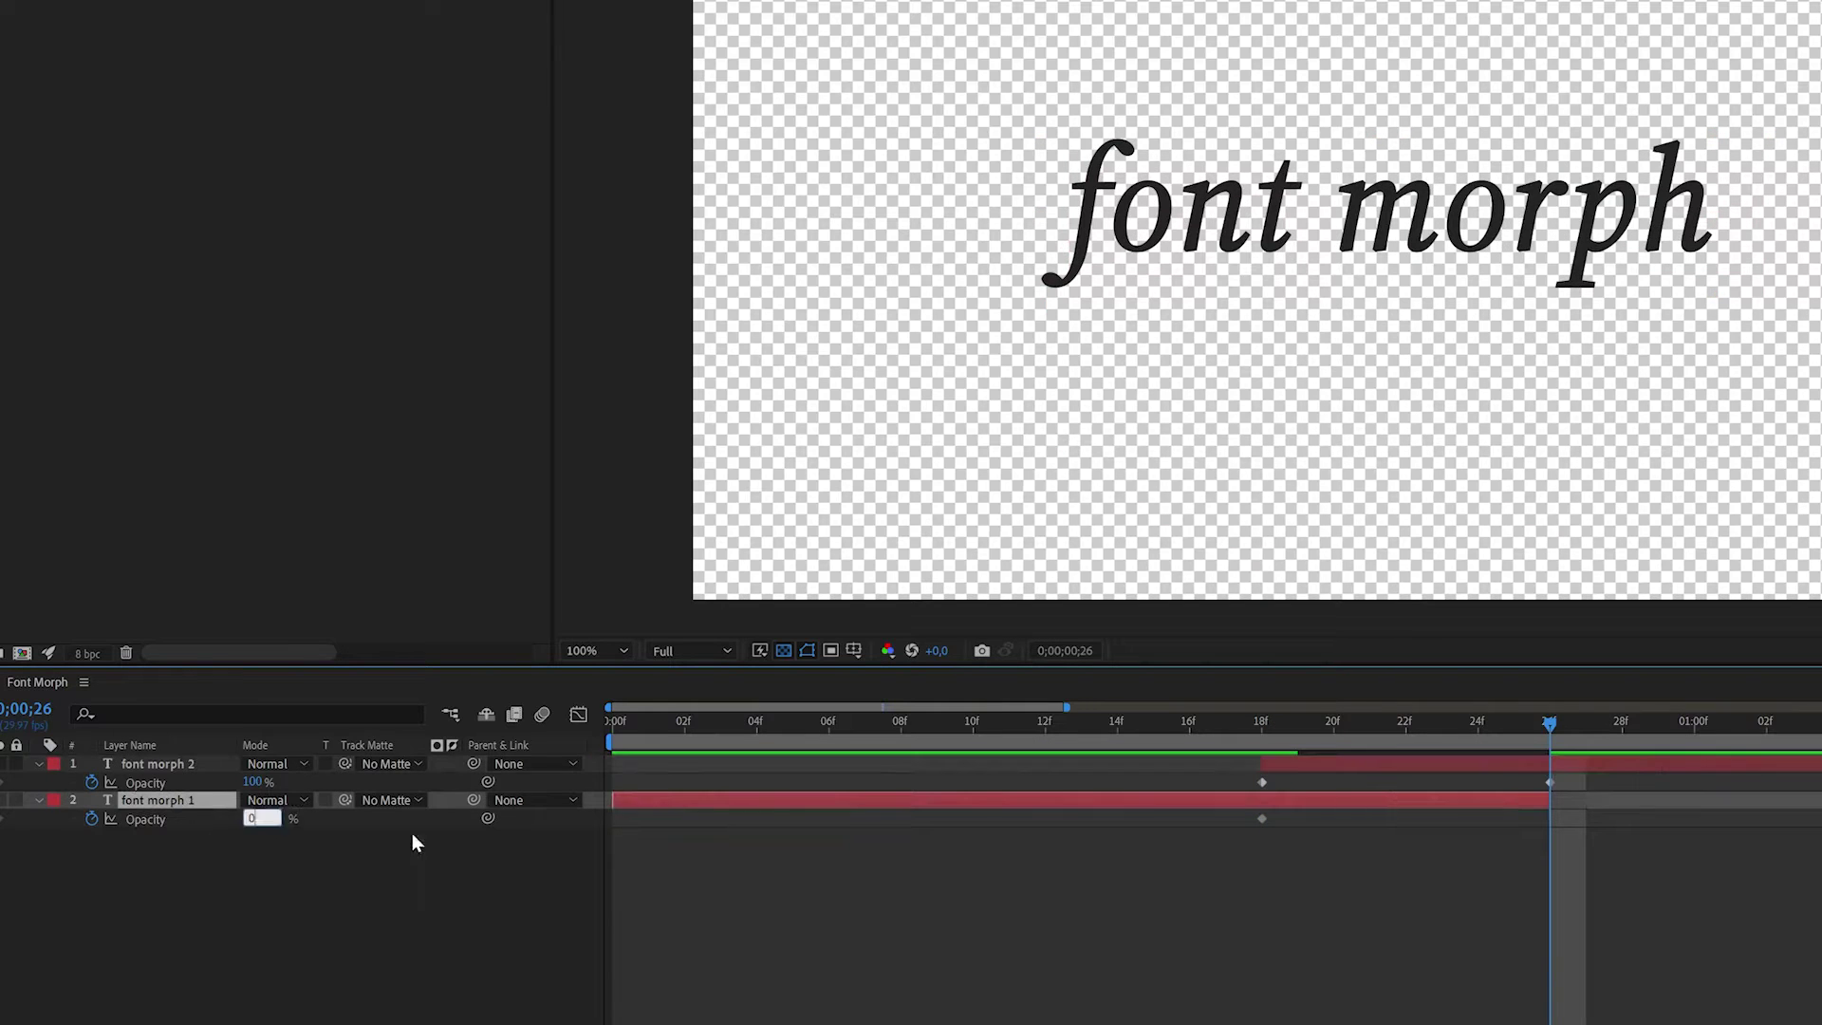
left_click(1330, 869)
left_click_drag(1224, 734, 1601, 860)
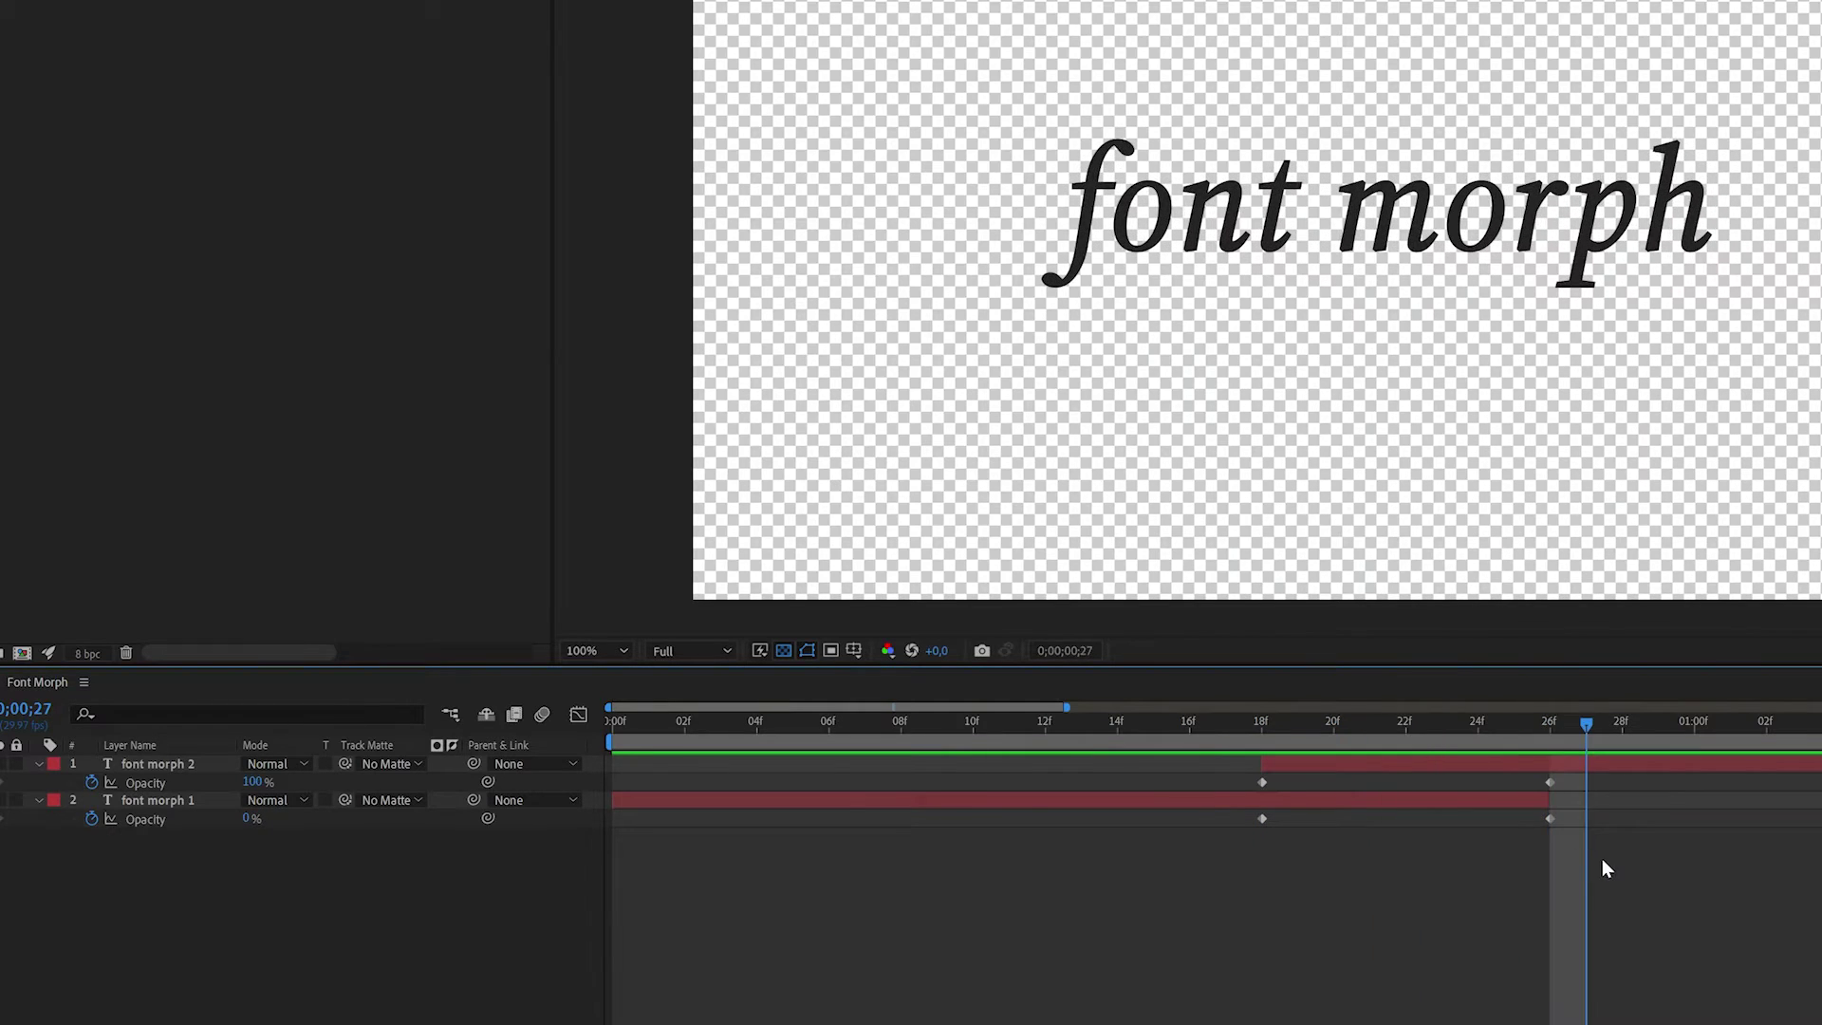
left_click_drag(778, 726, 874, 751)
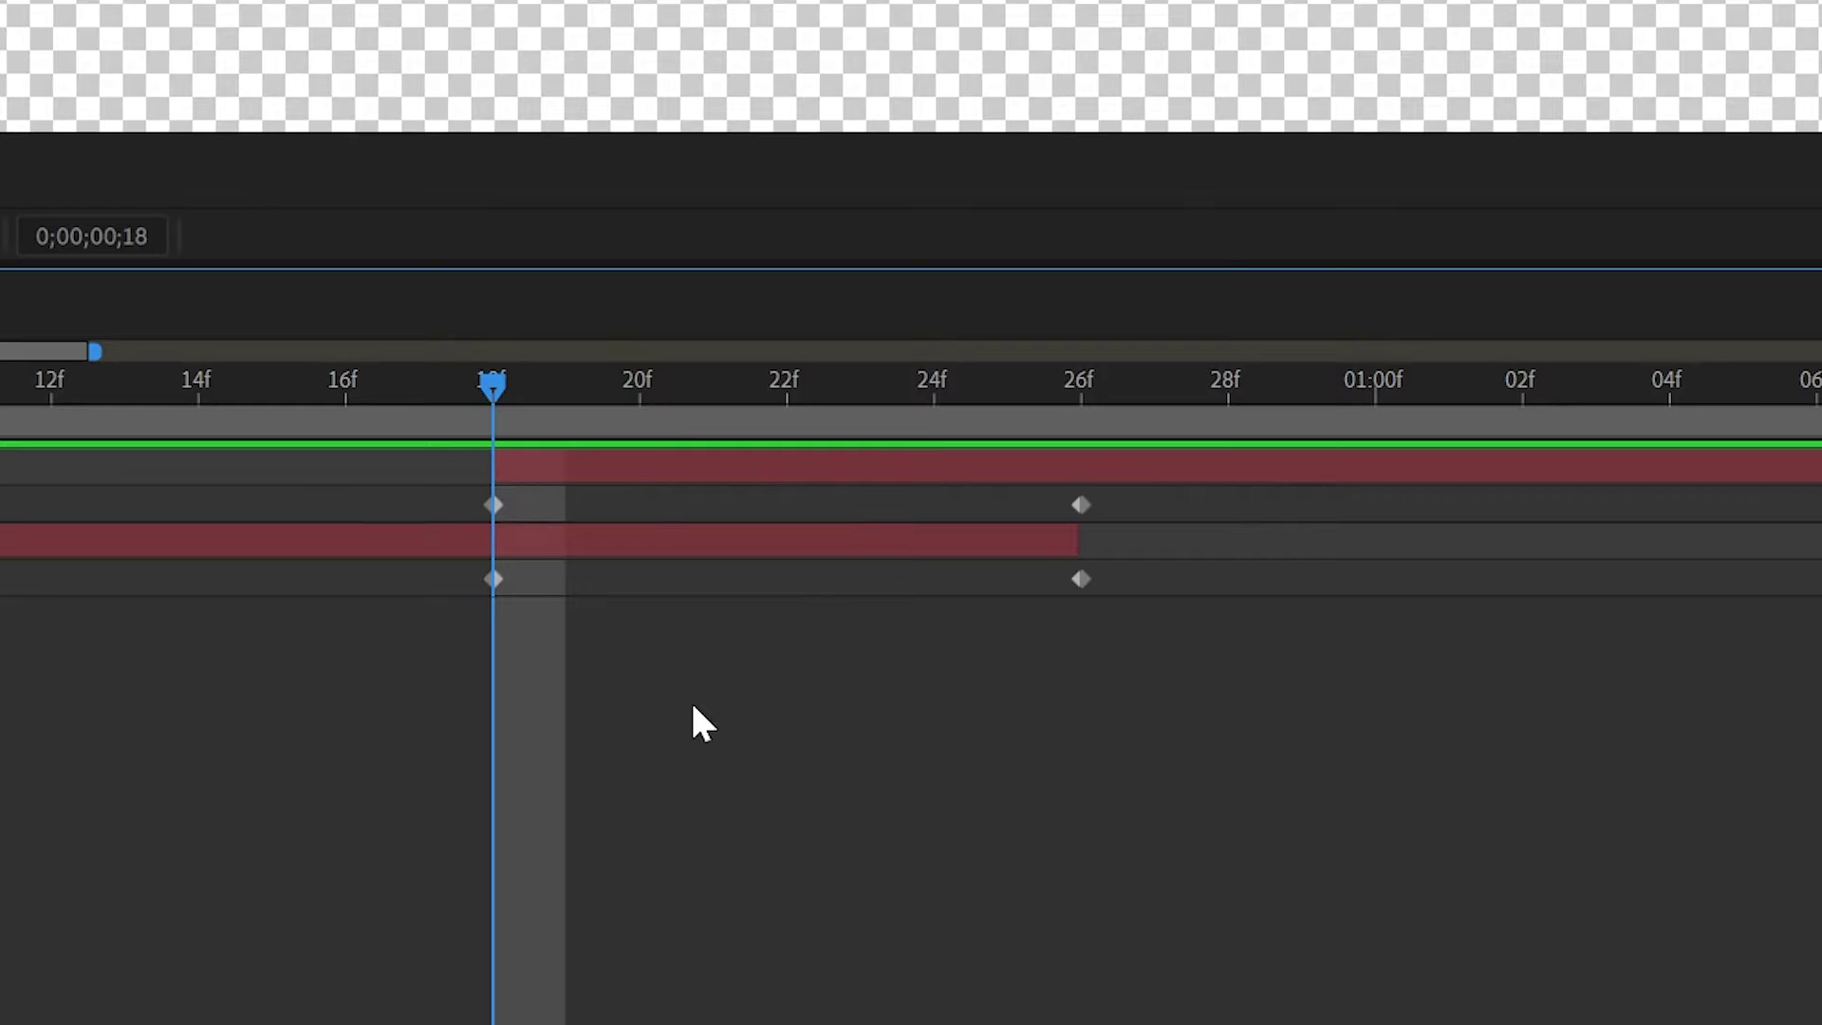
Add an adjustment layer above both text layers and go to a frame midway through the crossfade.
right_click(936, 811)
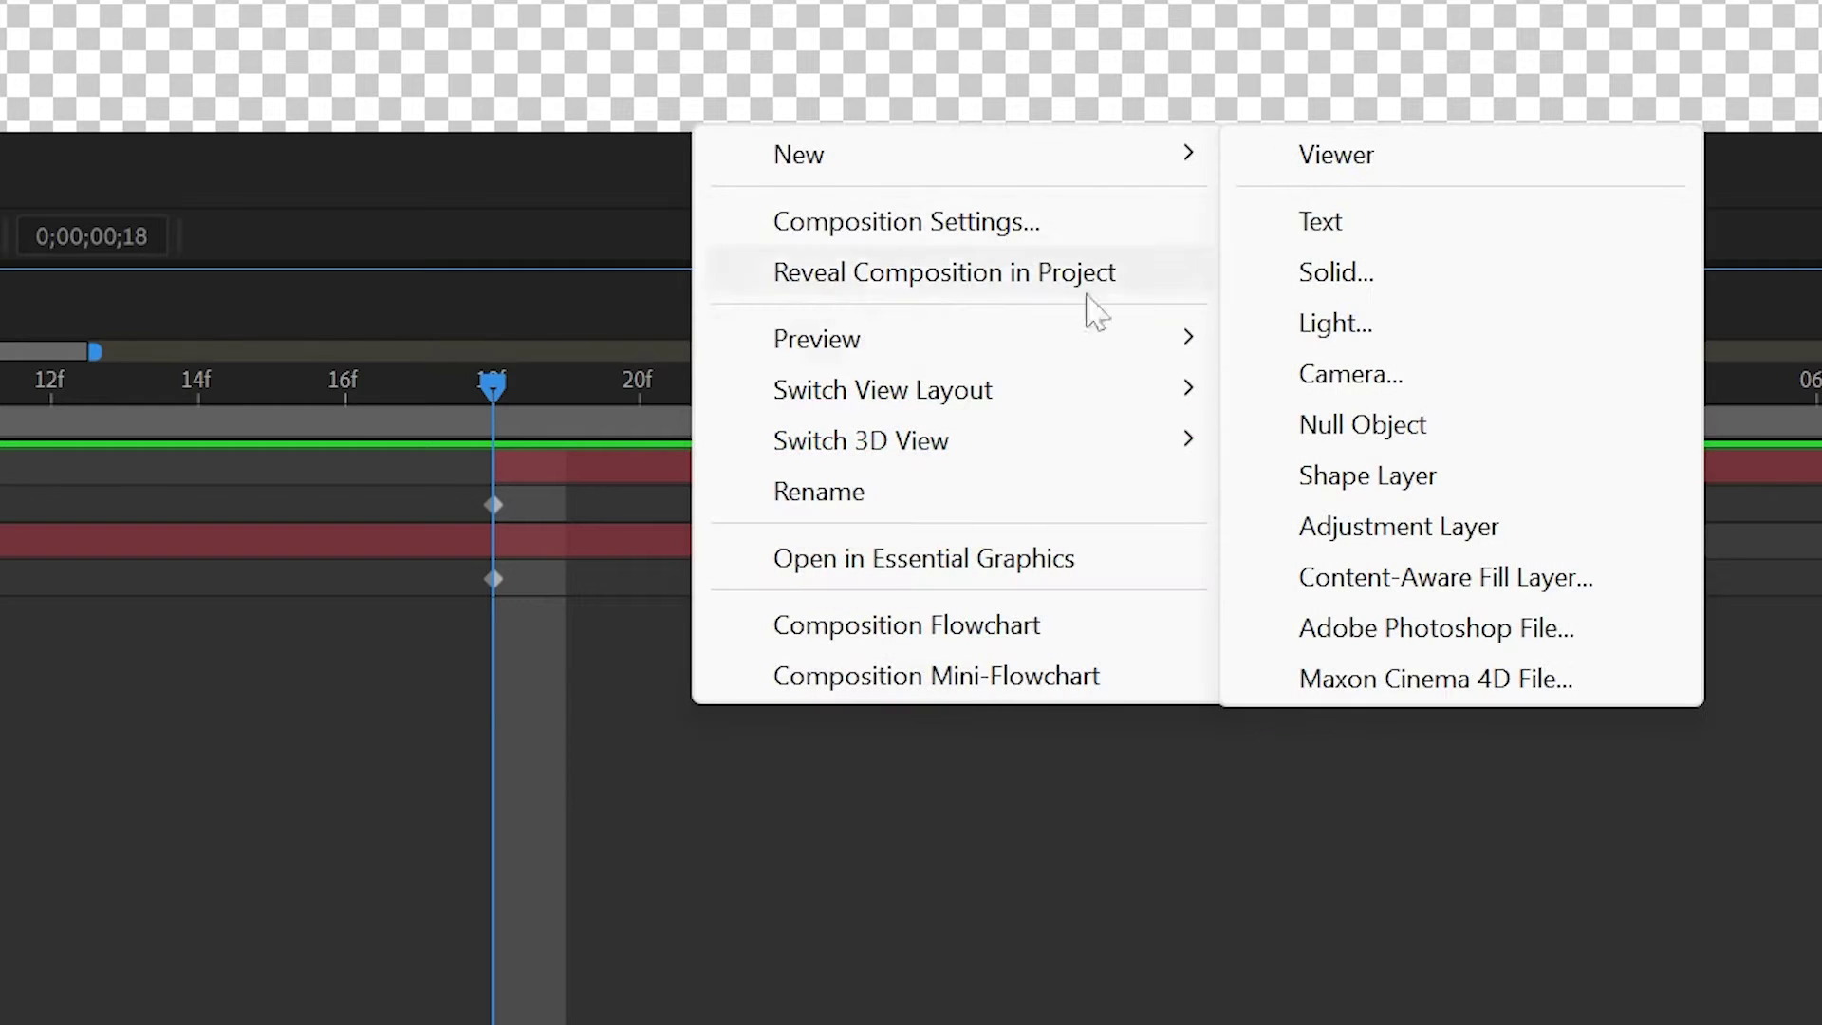
left_click(1428, 529)
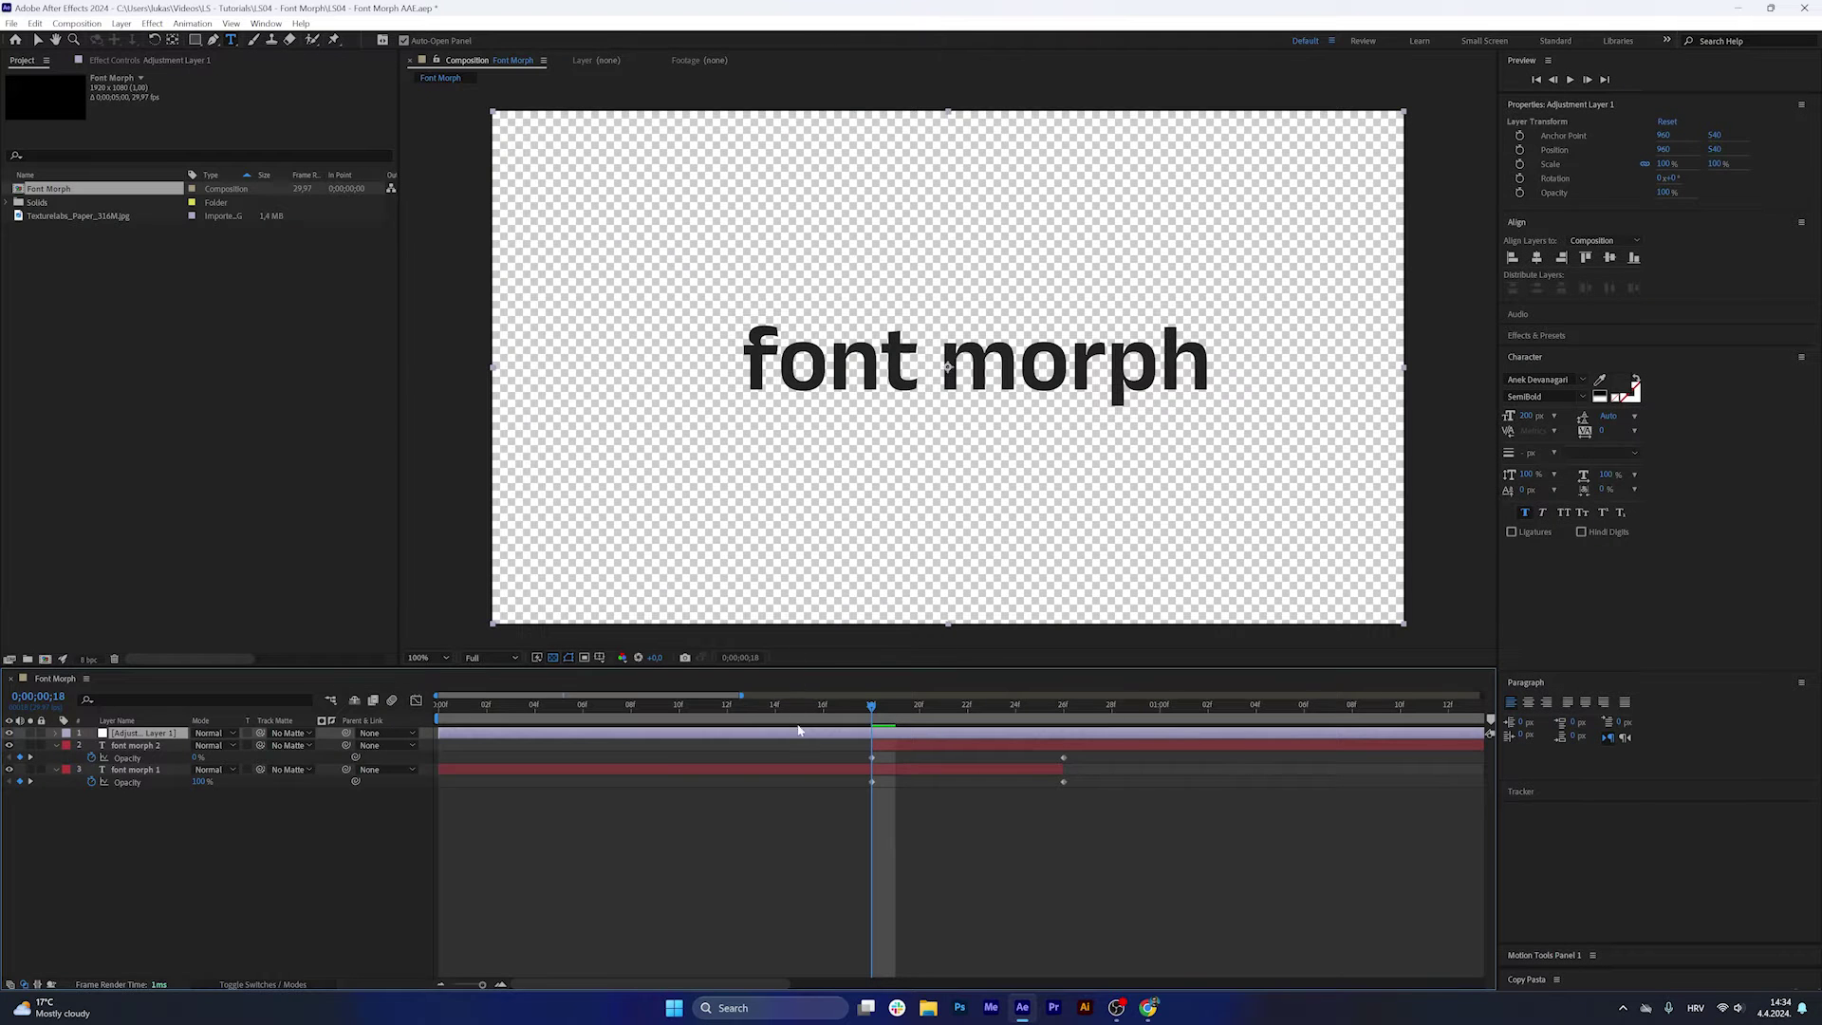
left_click_drag(703, 749, 965, 761)
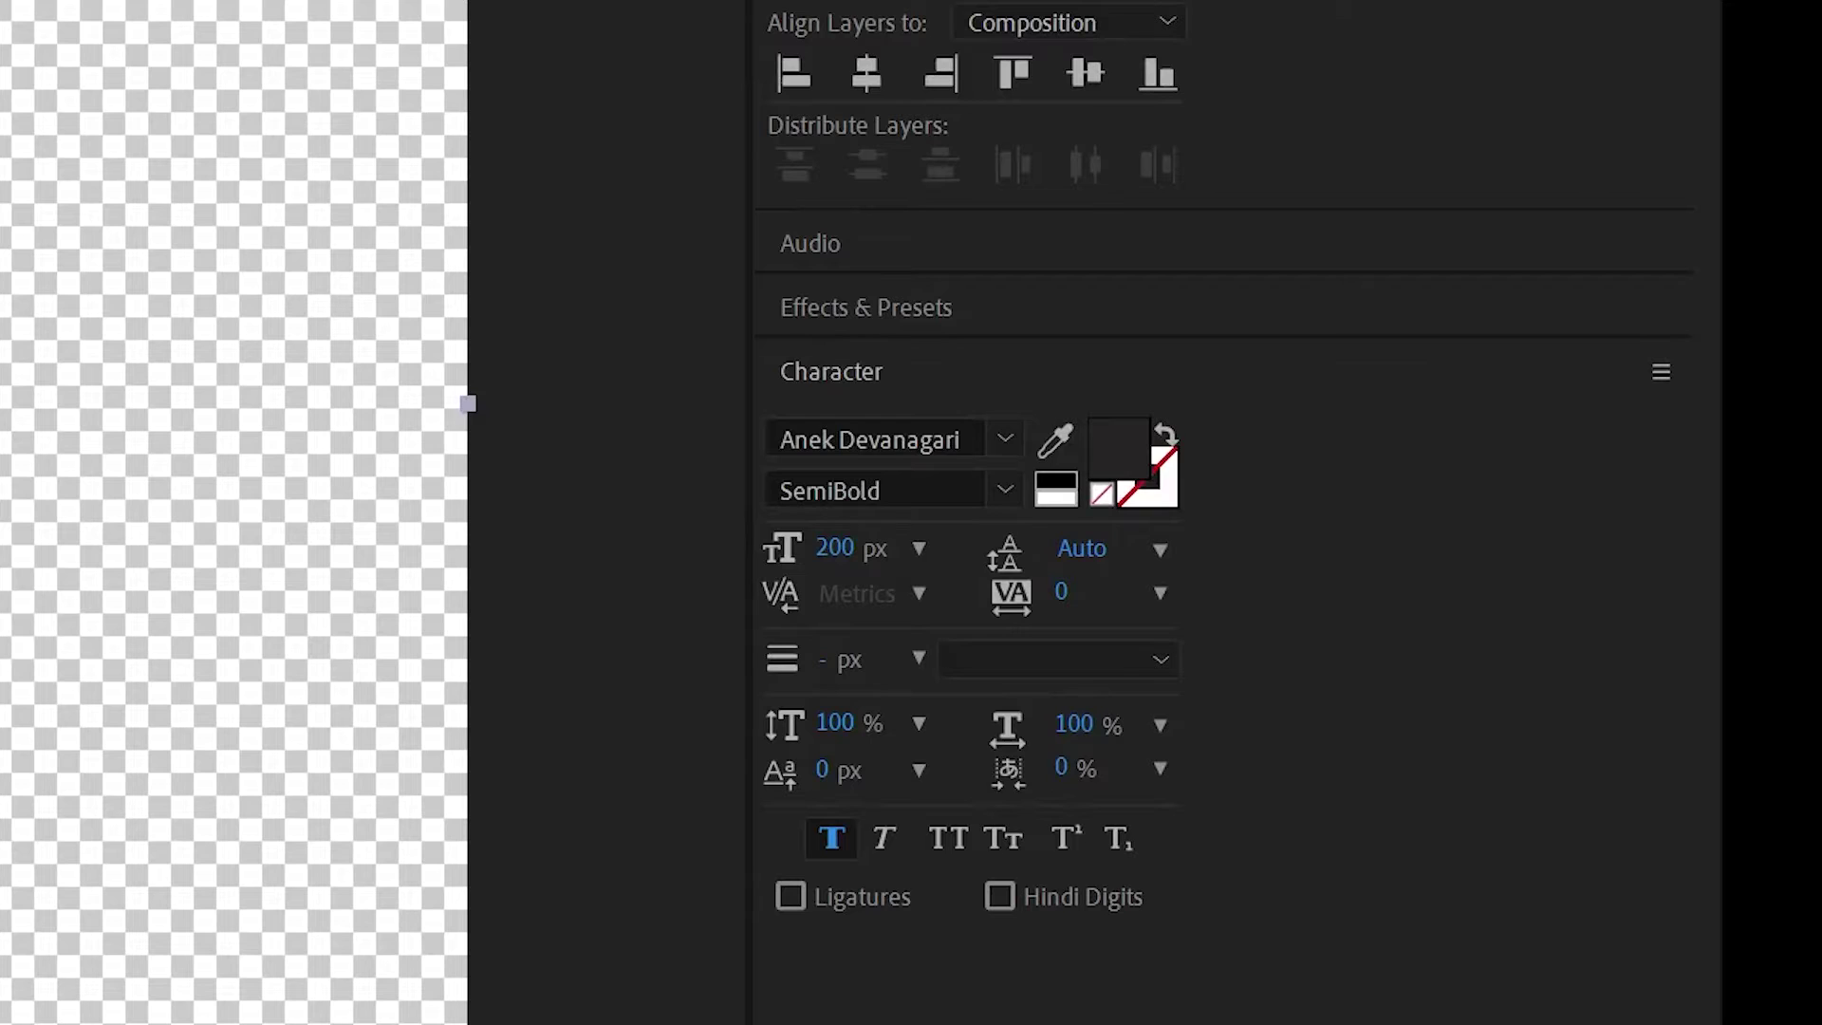
Apply a Gaussian Blur to the adjustment layer and set its Blurriness to 25.
left_click(1545, 336)
left_click(1552, 353)
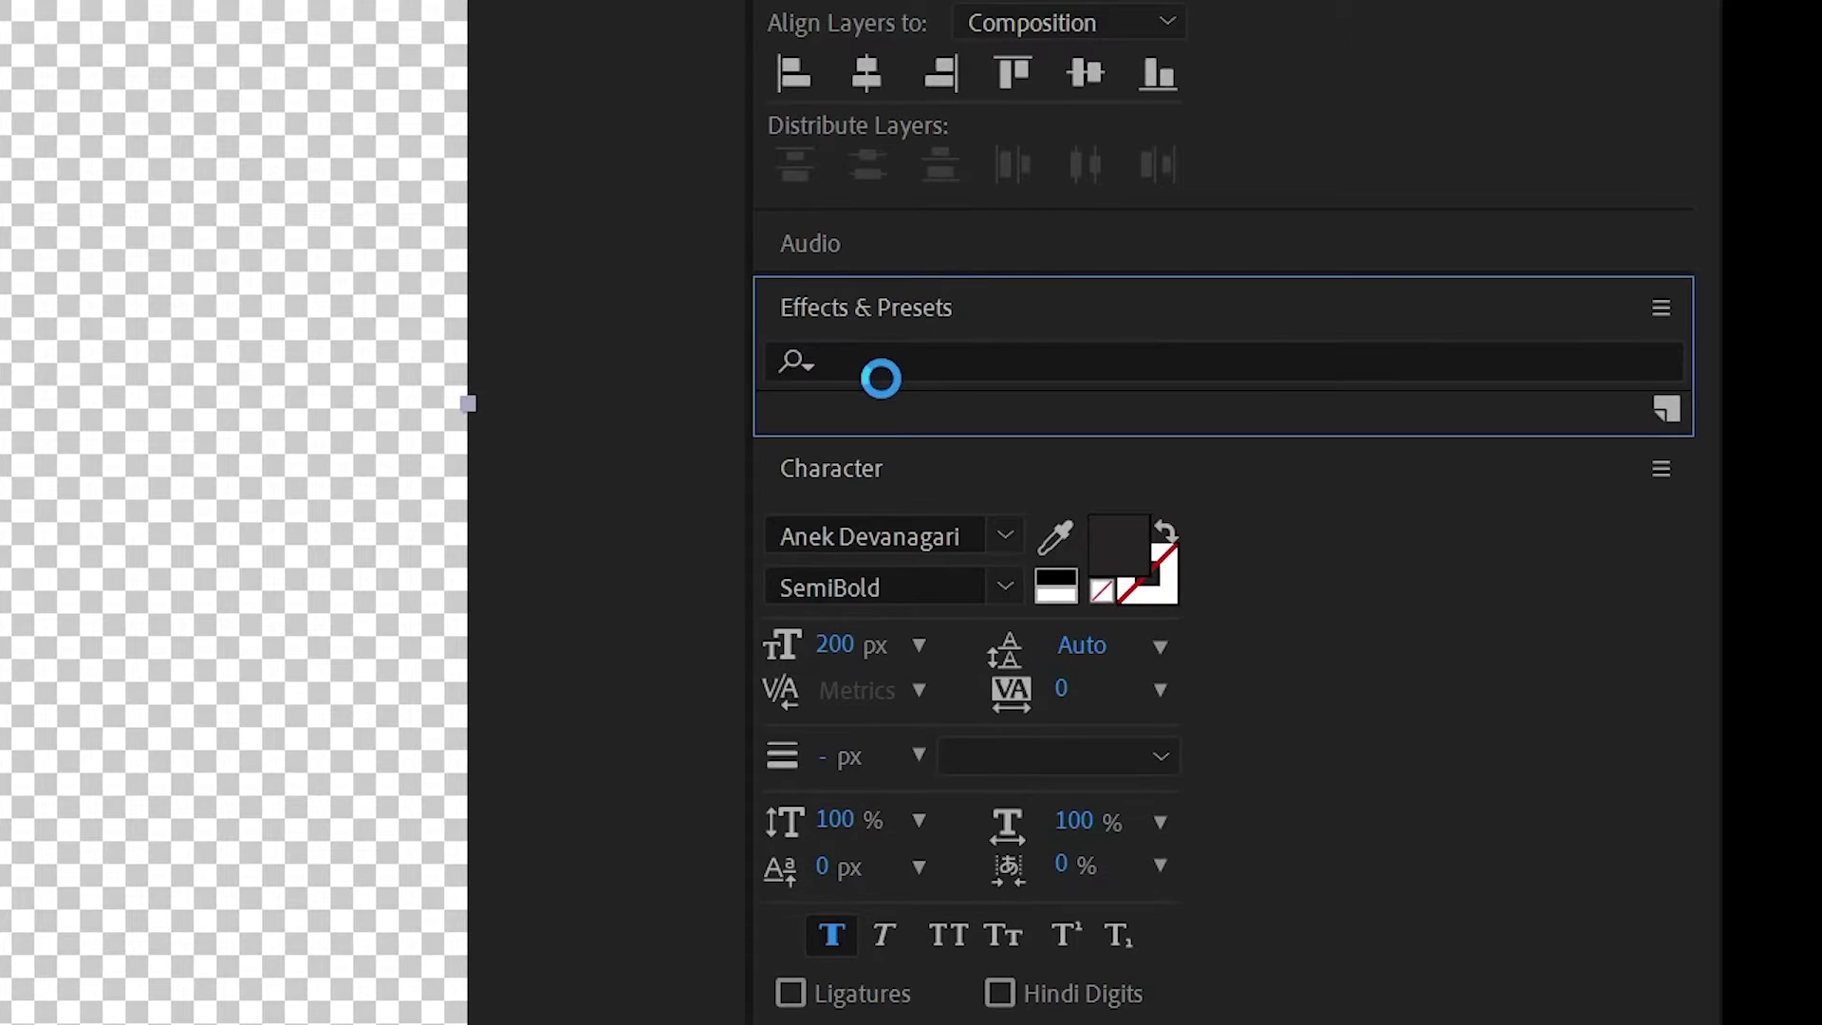
type("gaus")
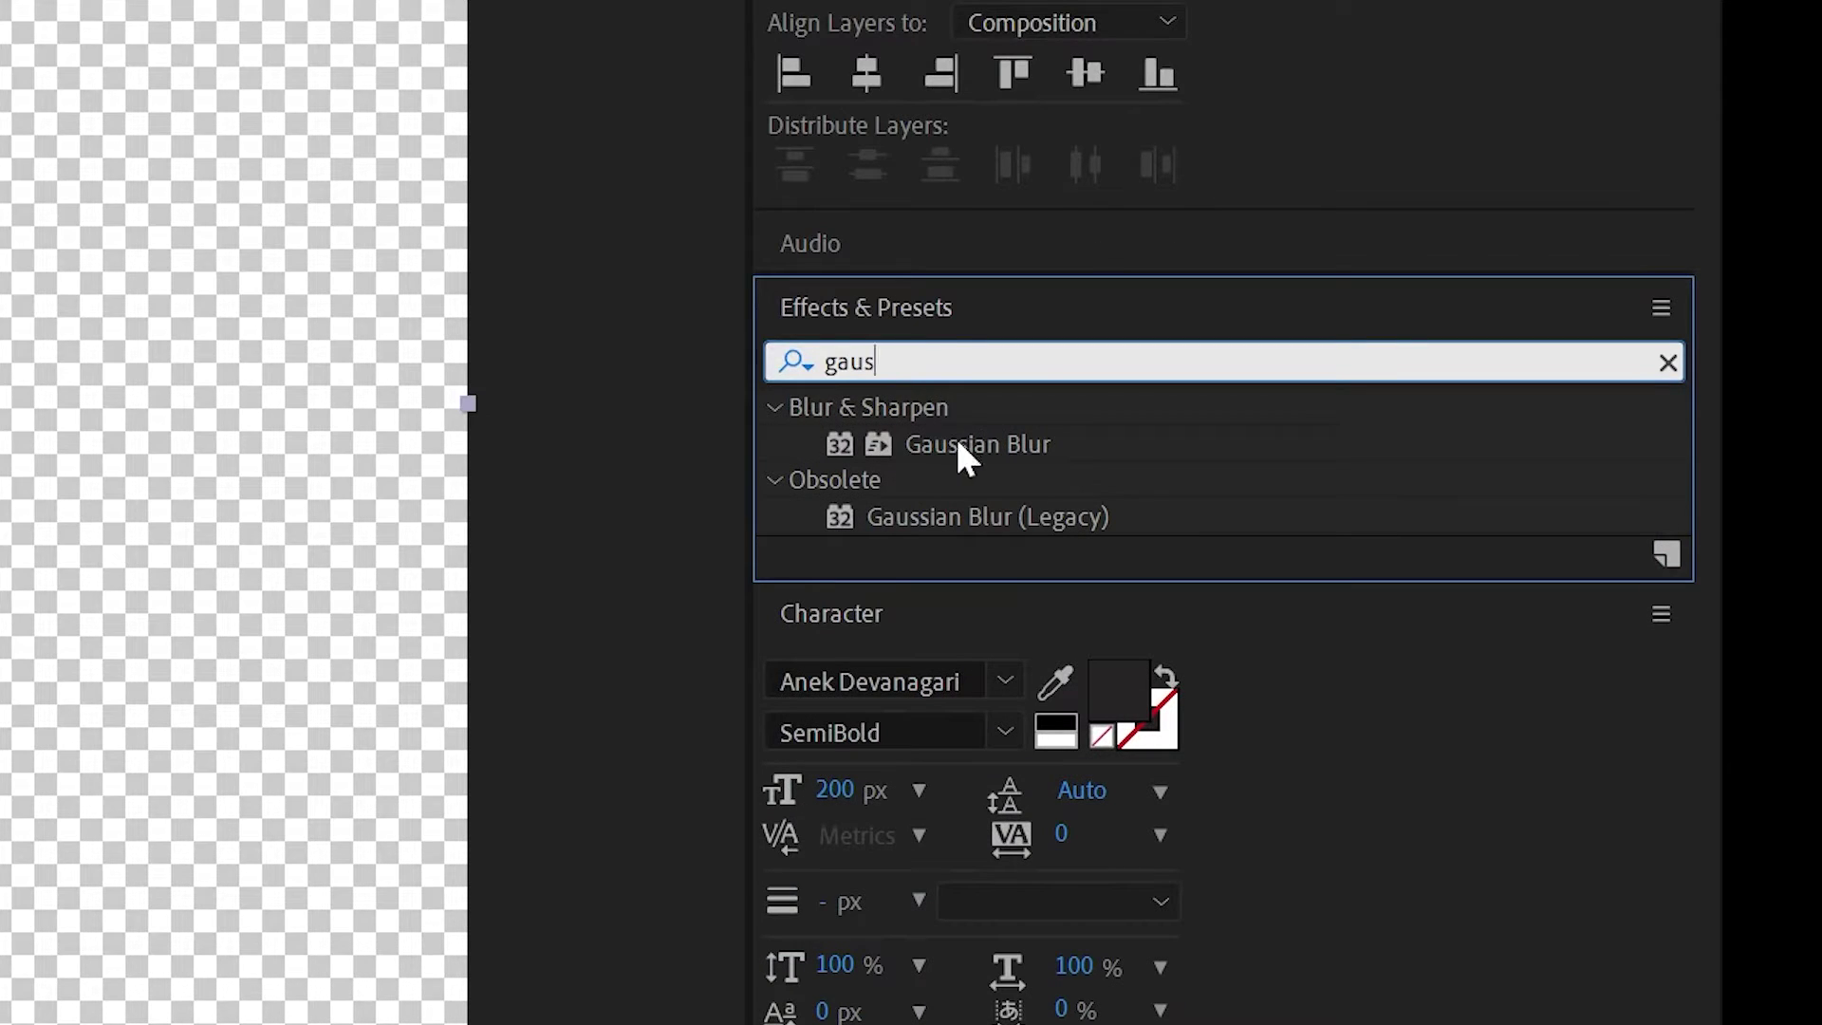
left_click_drag(958, 444, 1187, 657)
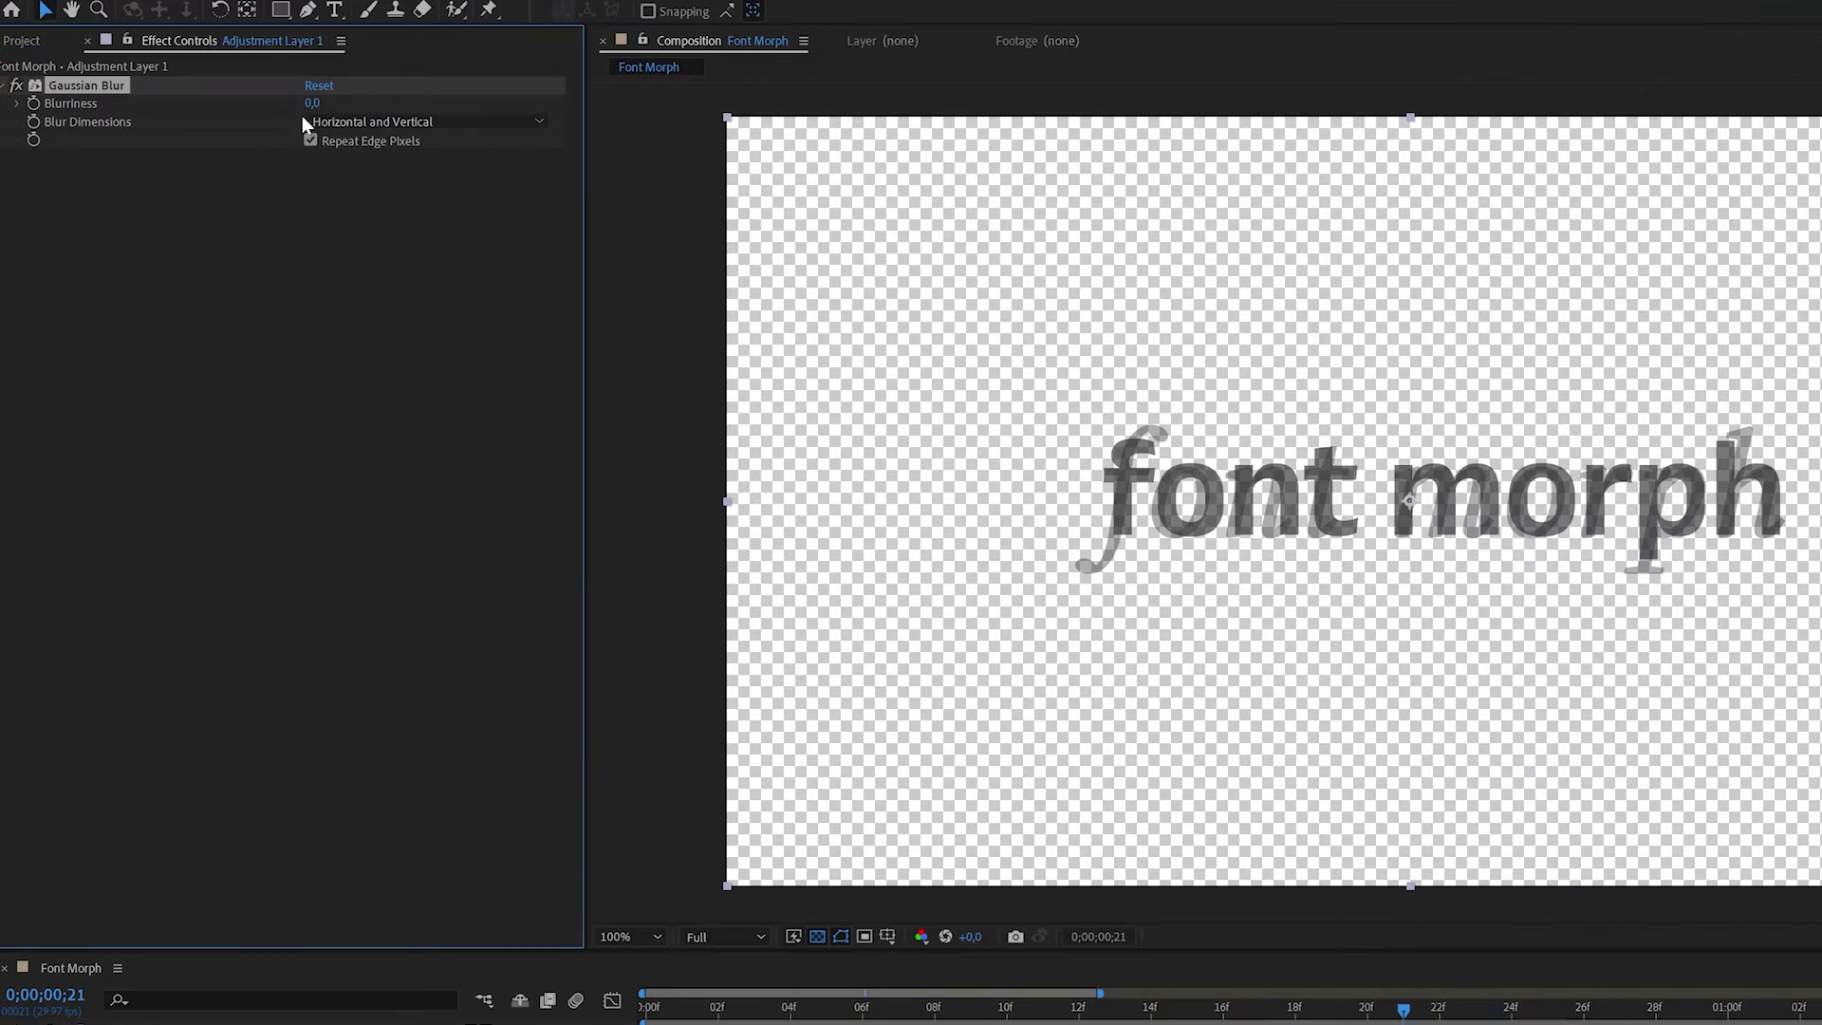
left_click_drag(322, 103, 617, 154)
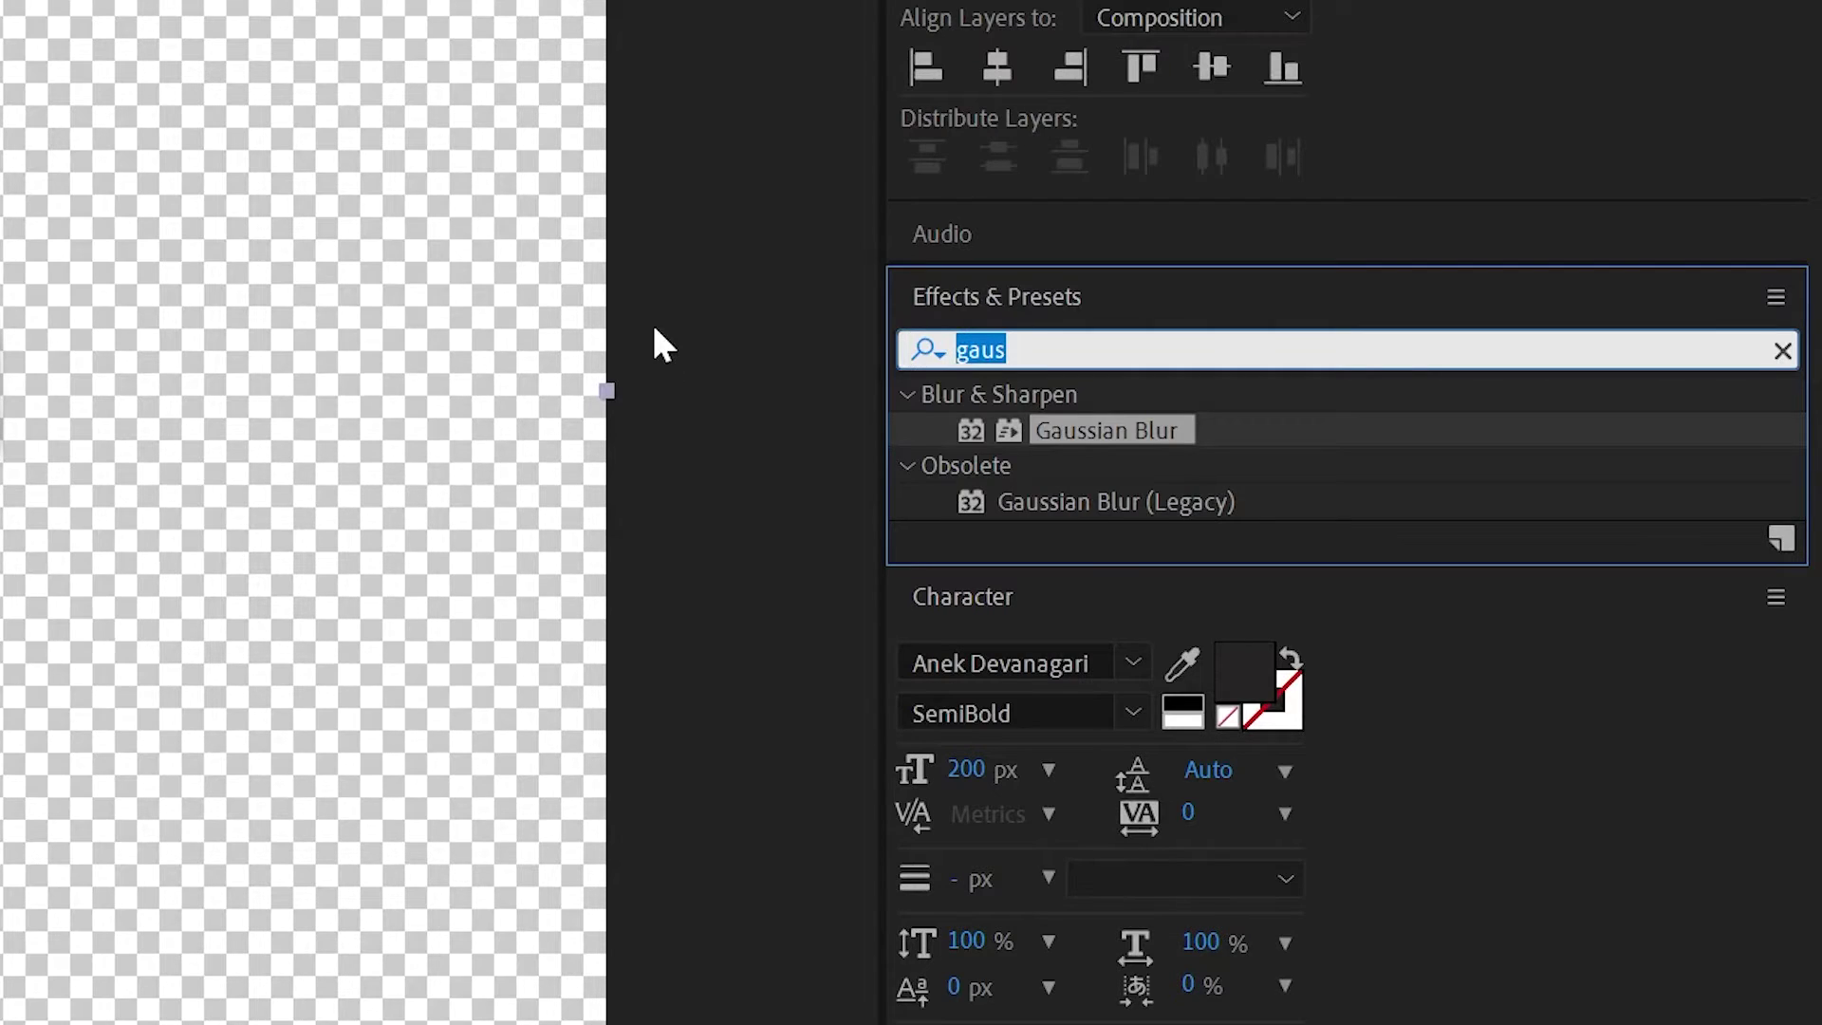
Apply Levels to the adjustment layer and set the Alpha channel's input black to 62 and input white to 76.
type("levels")
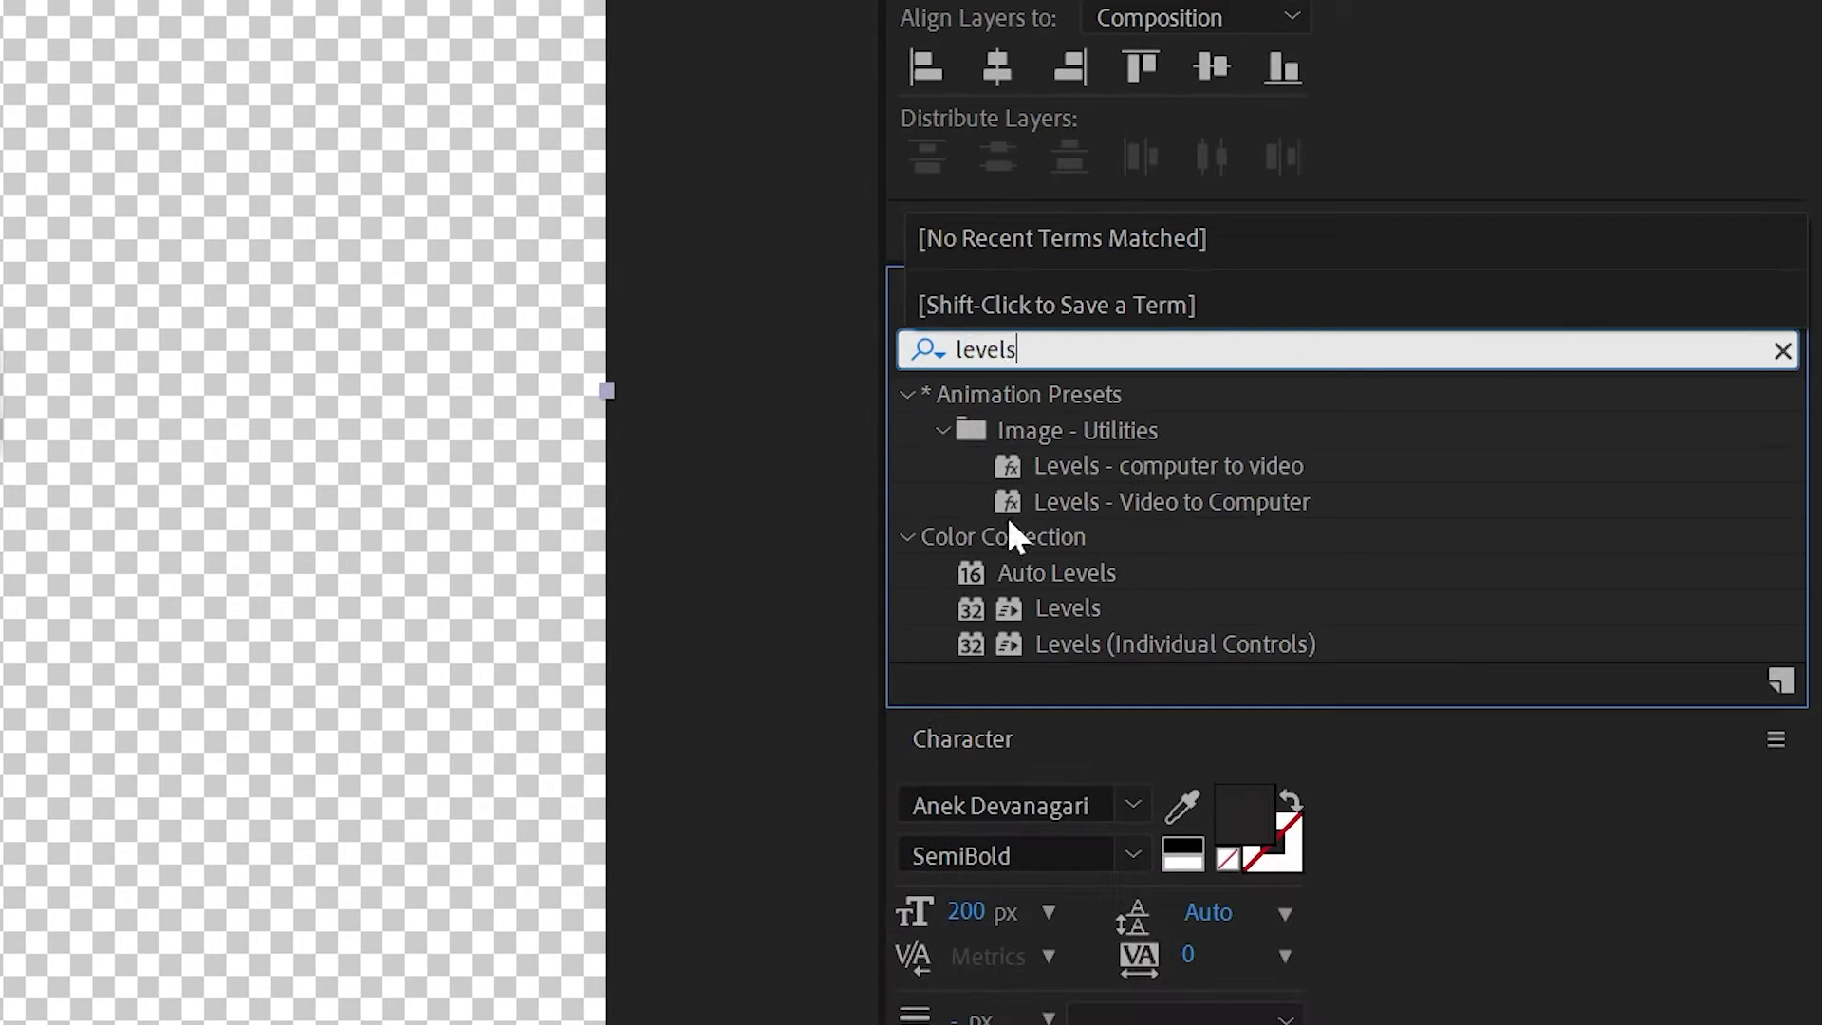
left_click_drag(1075, 614, 957, 737)
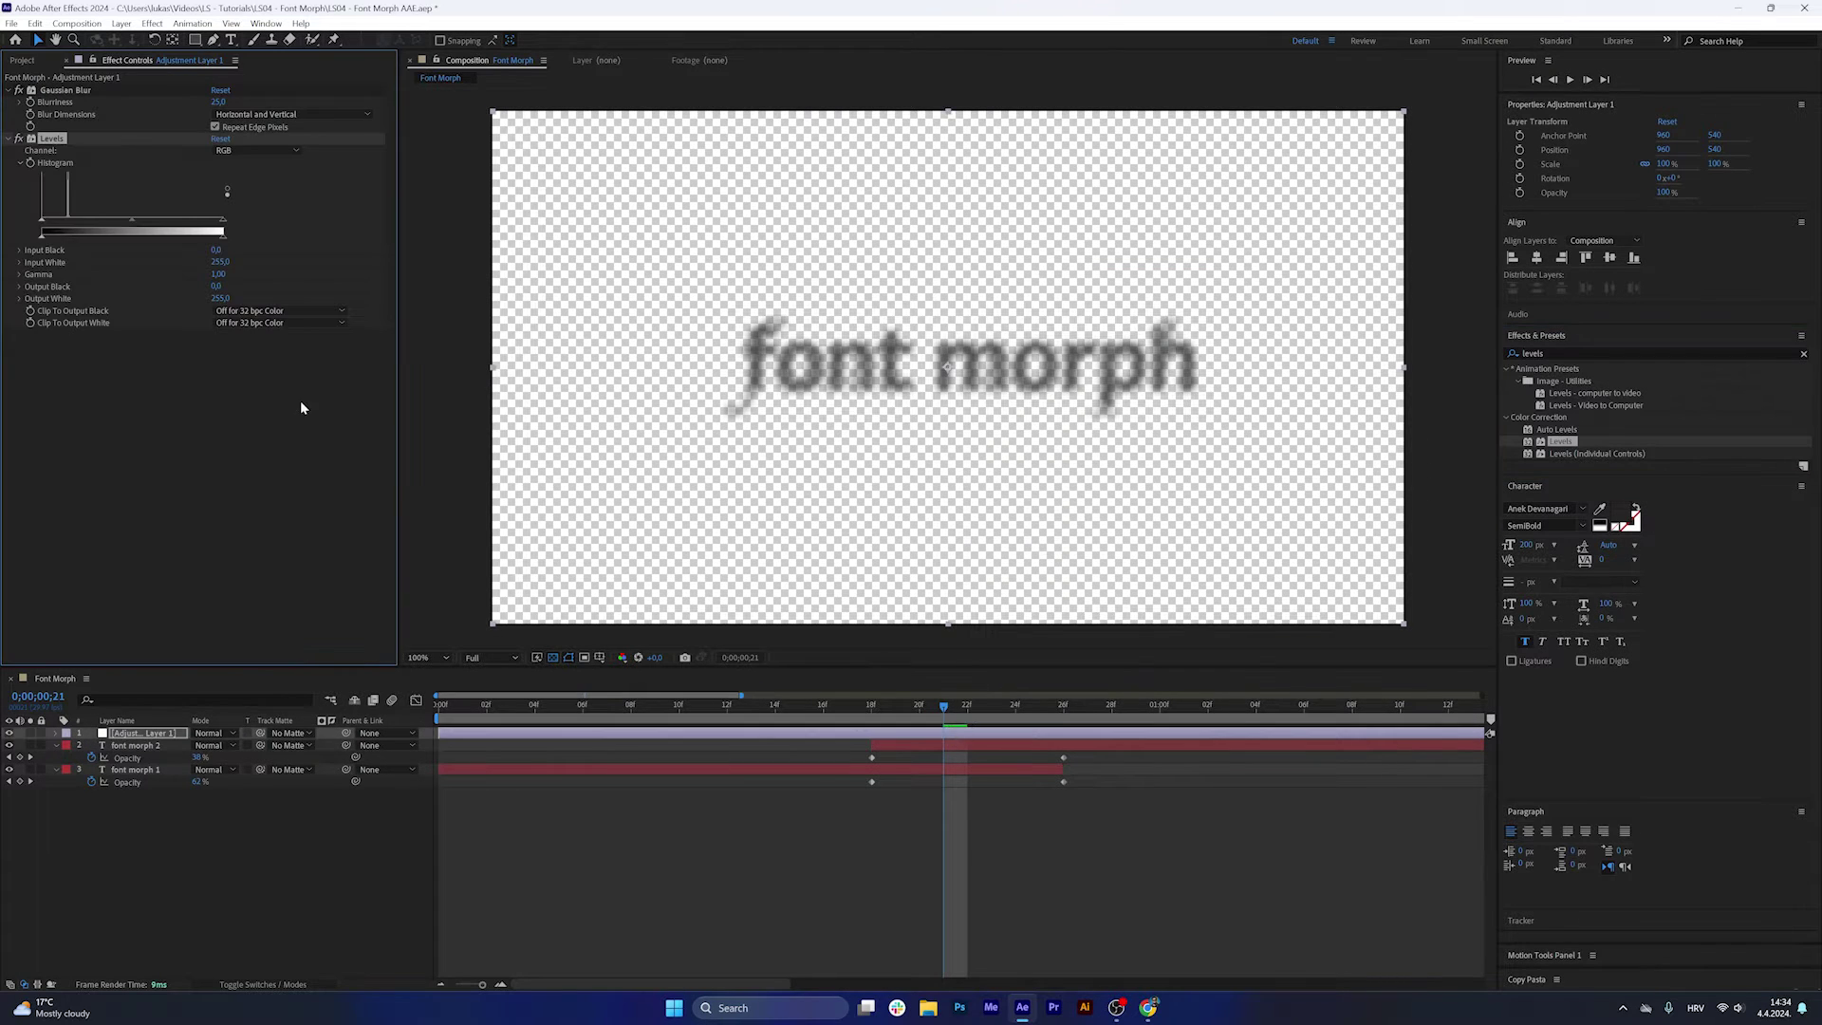
left_click(256, 150)
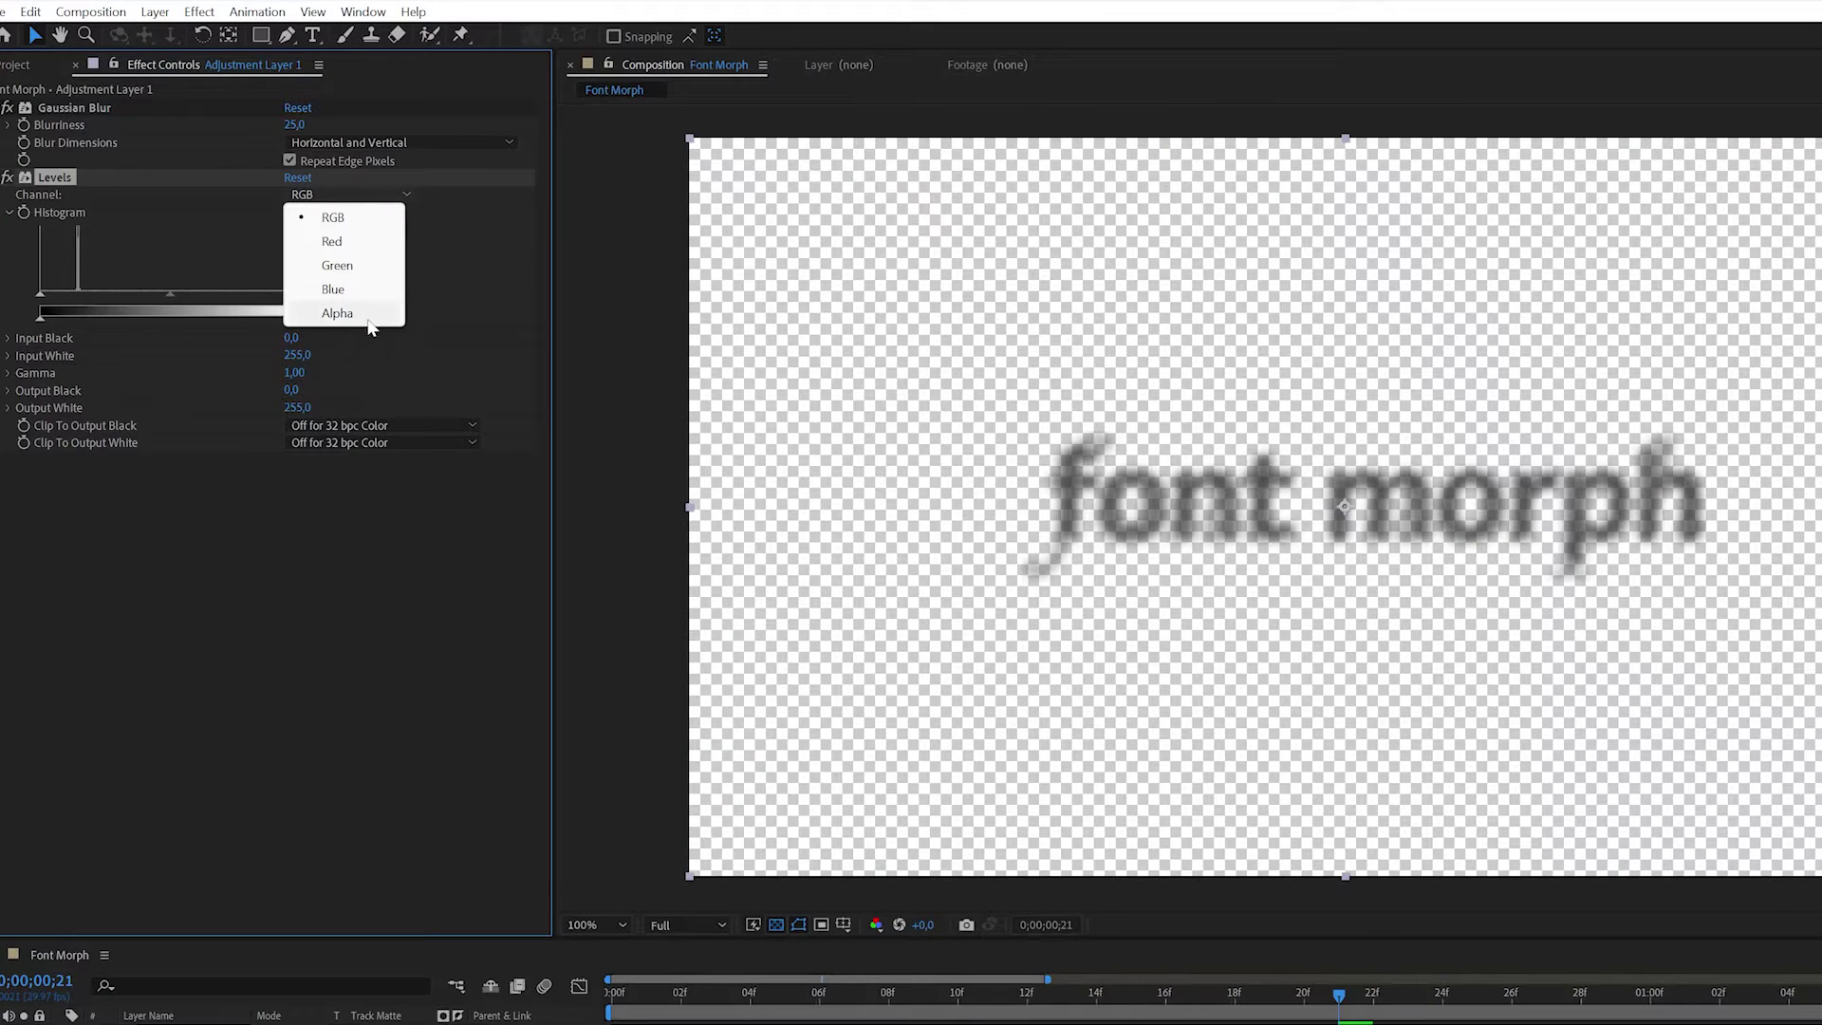
left_click(270, 235)
left_click_drag(300, 304, 155, 300)
left_click_drag(40, 302, 104, 302)
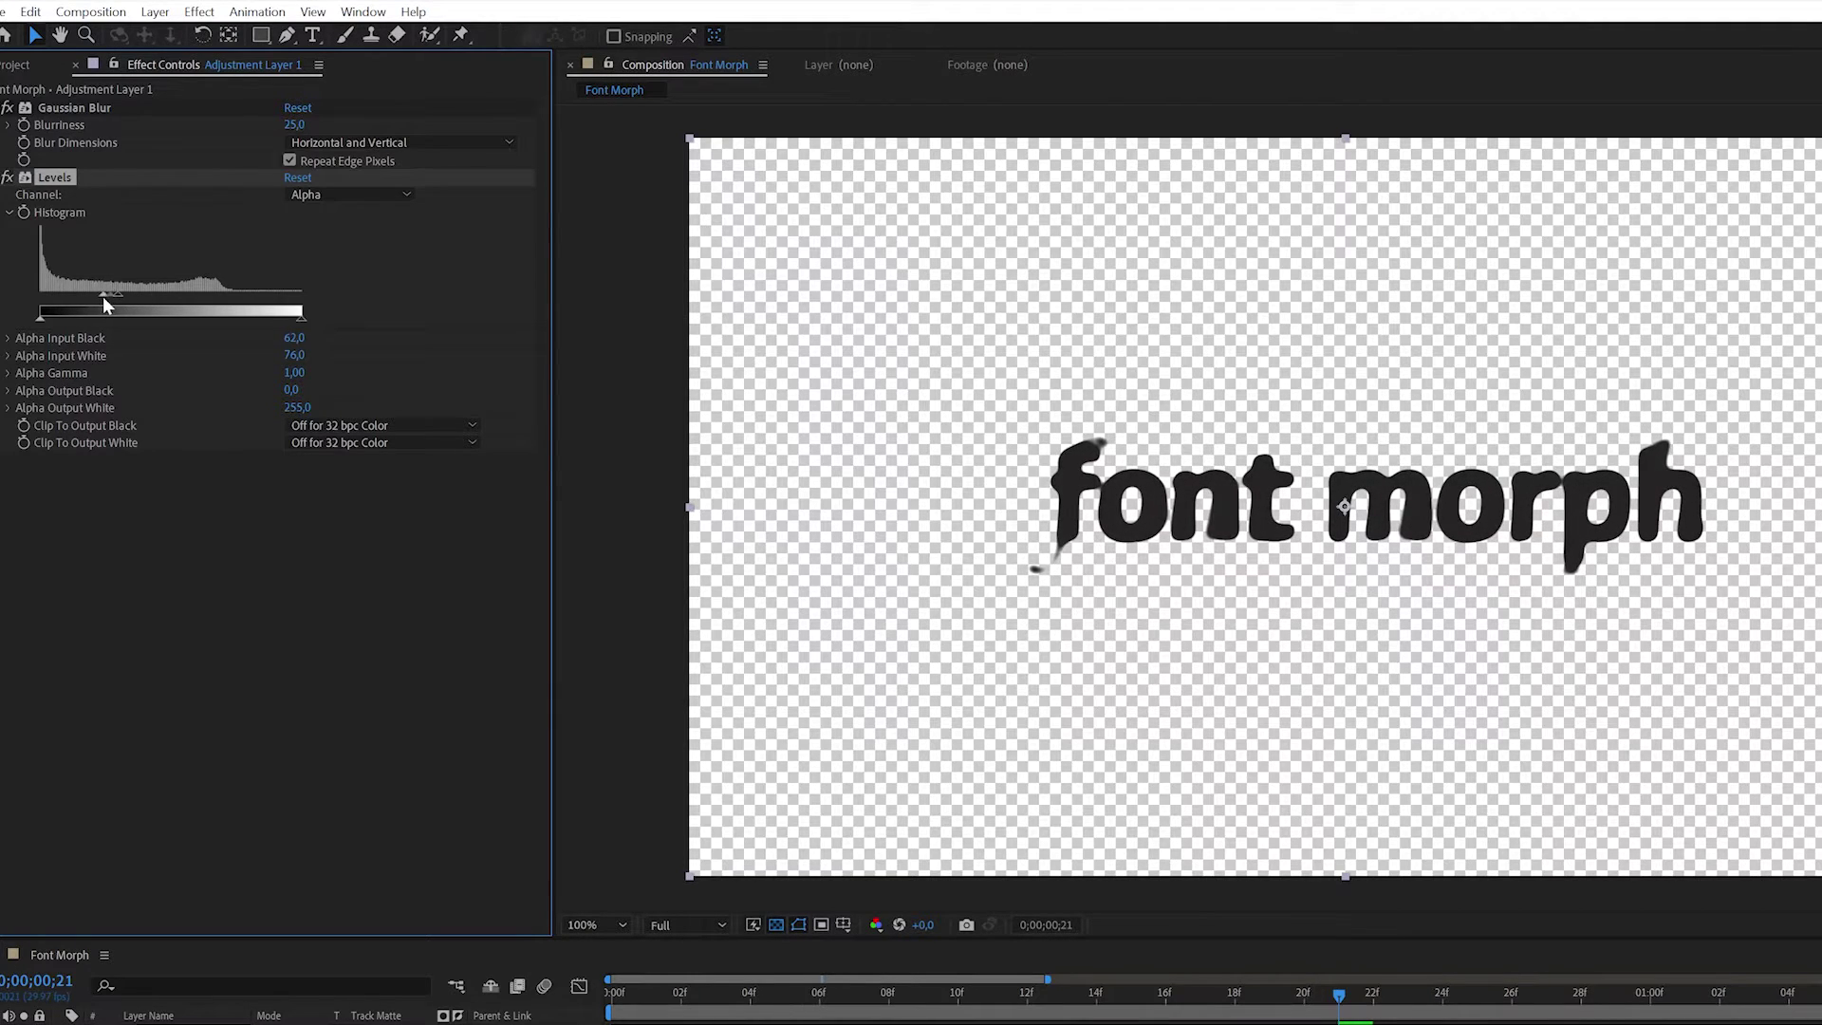
Preview the morph, add a Blurriness keyframe to the adjustment layer at frame 22, and reveal it in the timeline.
left_click_drag(1236, 996, 1200, 1021)
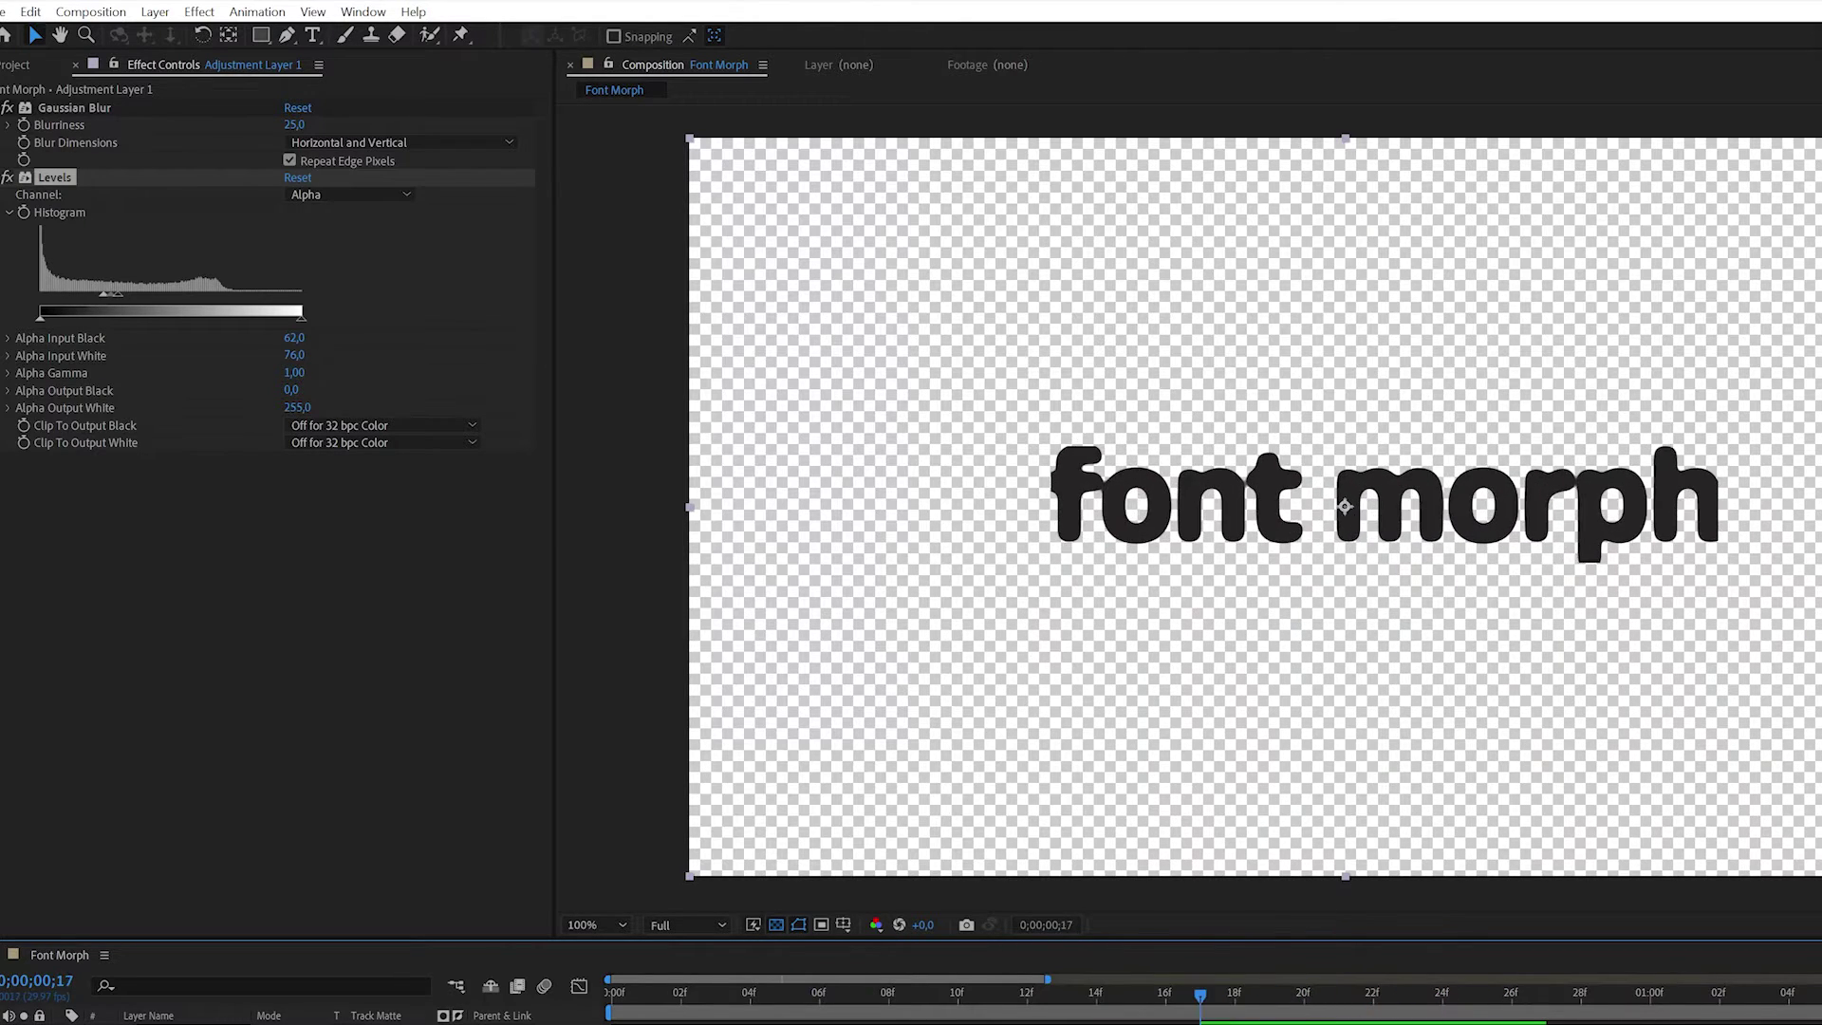
key("ctrl+shift+a")
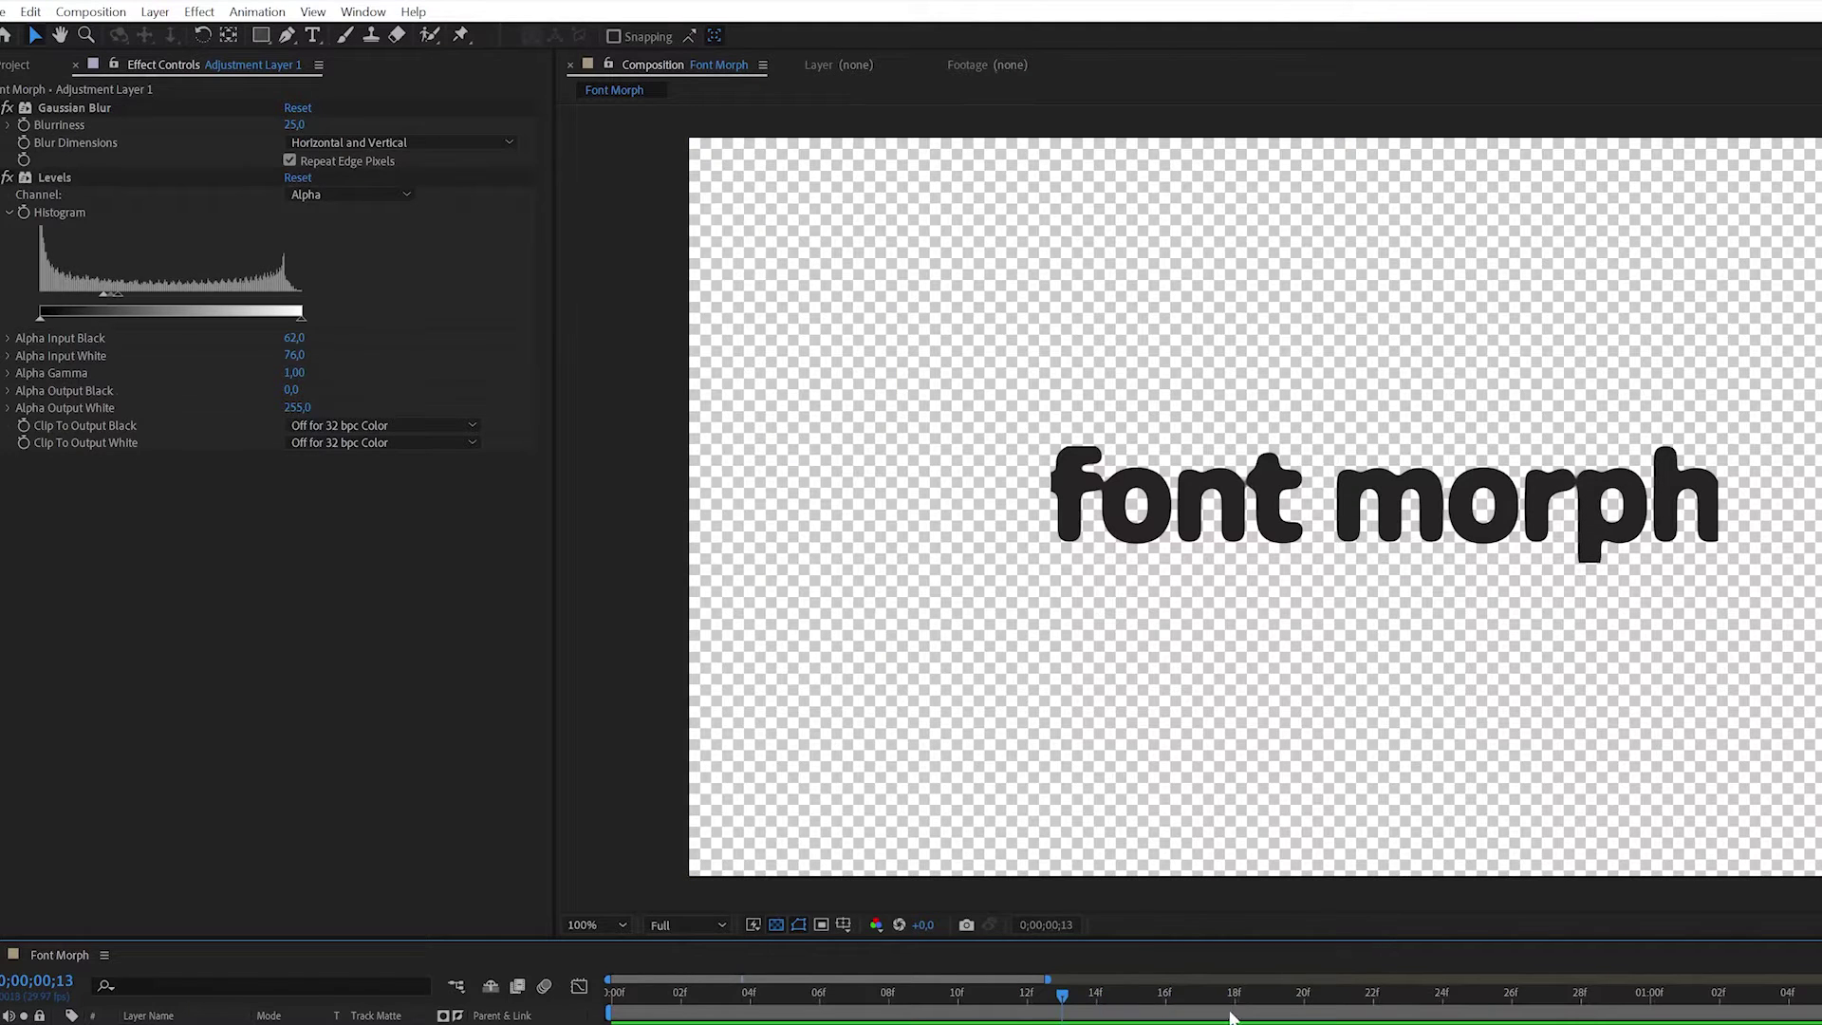
left_click_drag(1231, 1016, 1131, 1021)
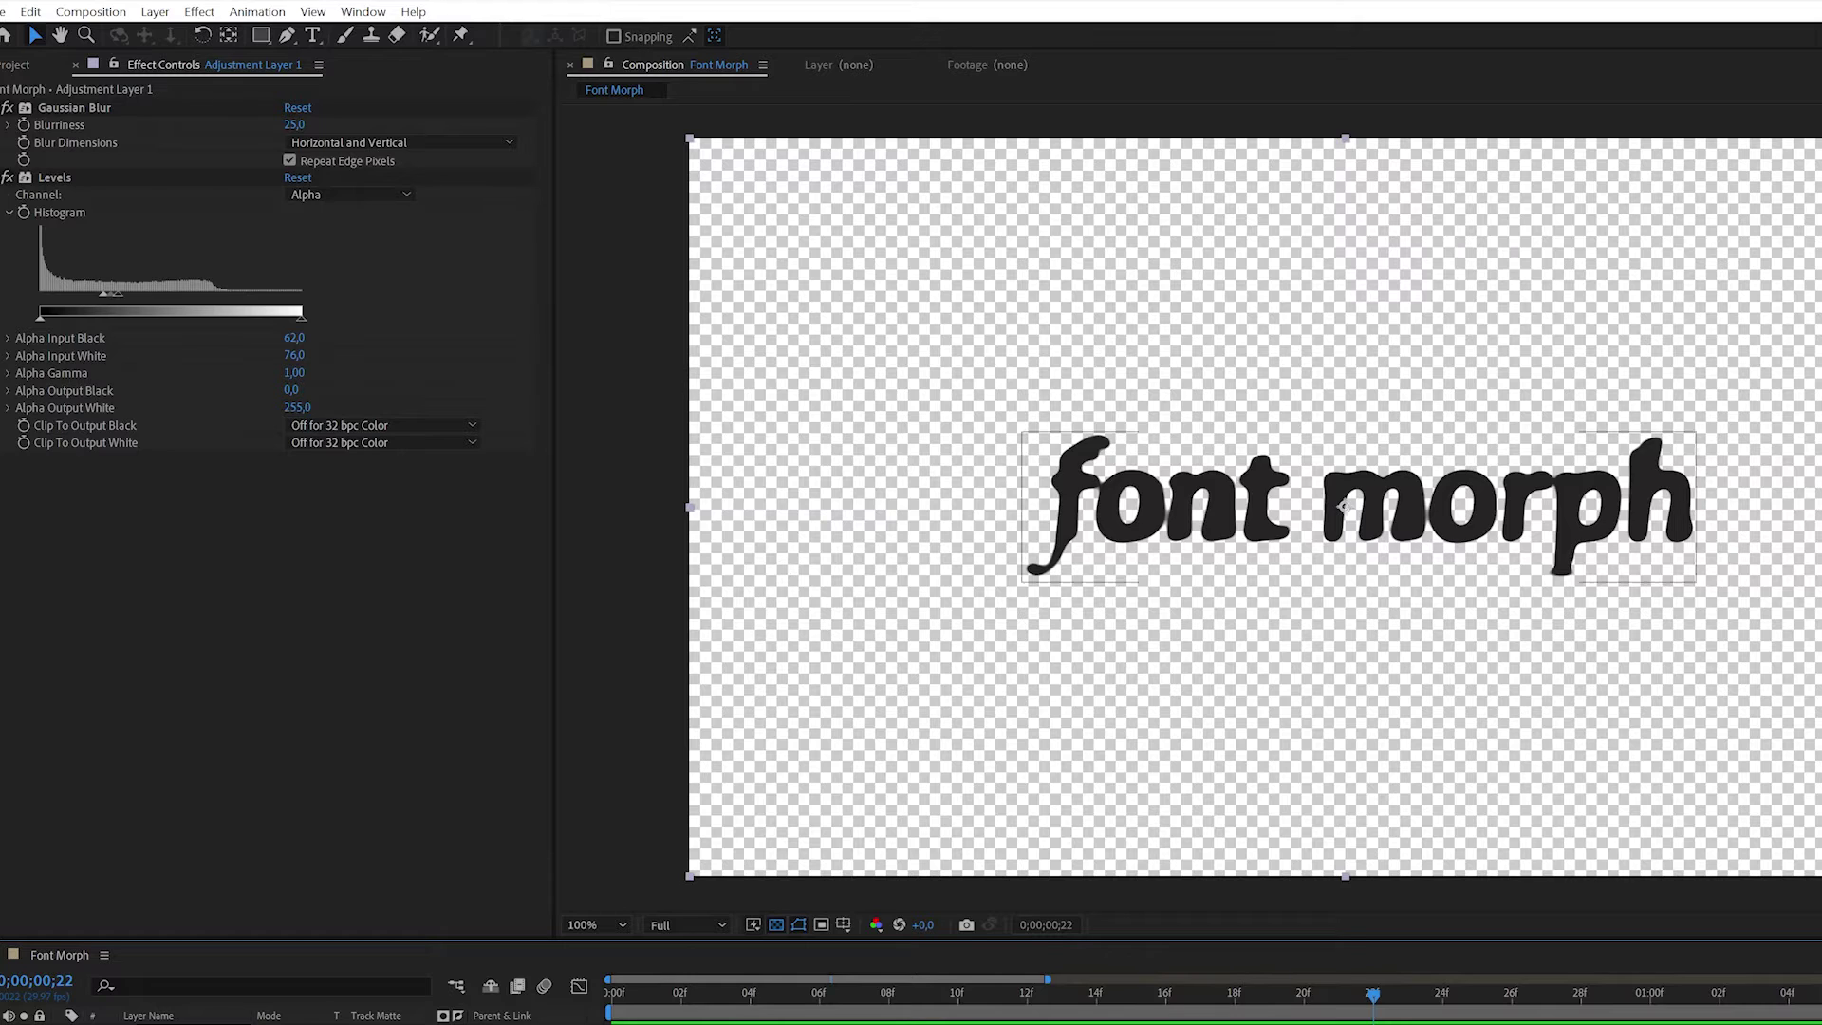
left_click(49, 109)
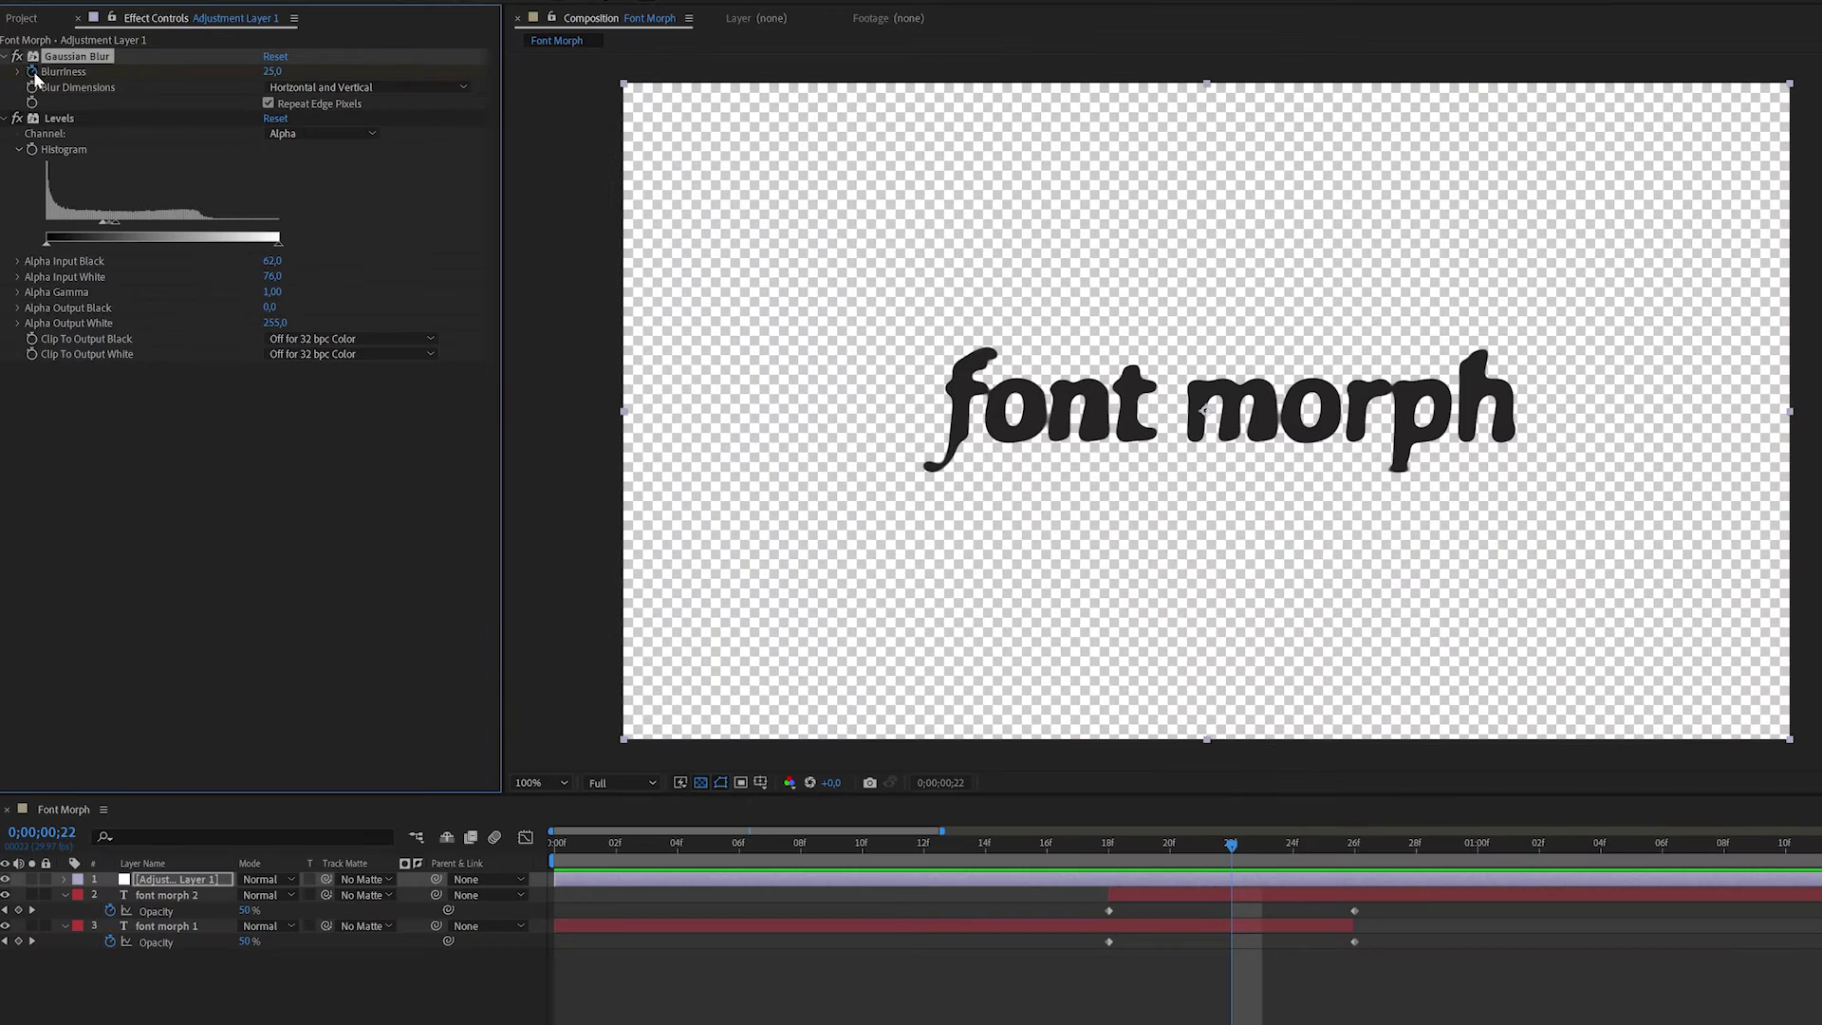
key("u")
Keyframe the Gaussian Blur's Blurriness at 0 on frames 18 and 26.
left_click(1110, 843)
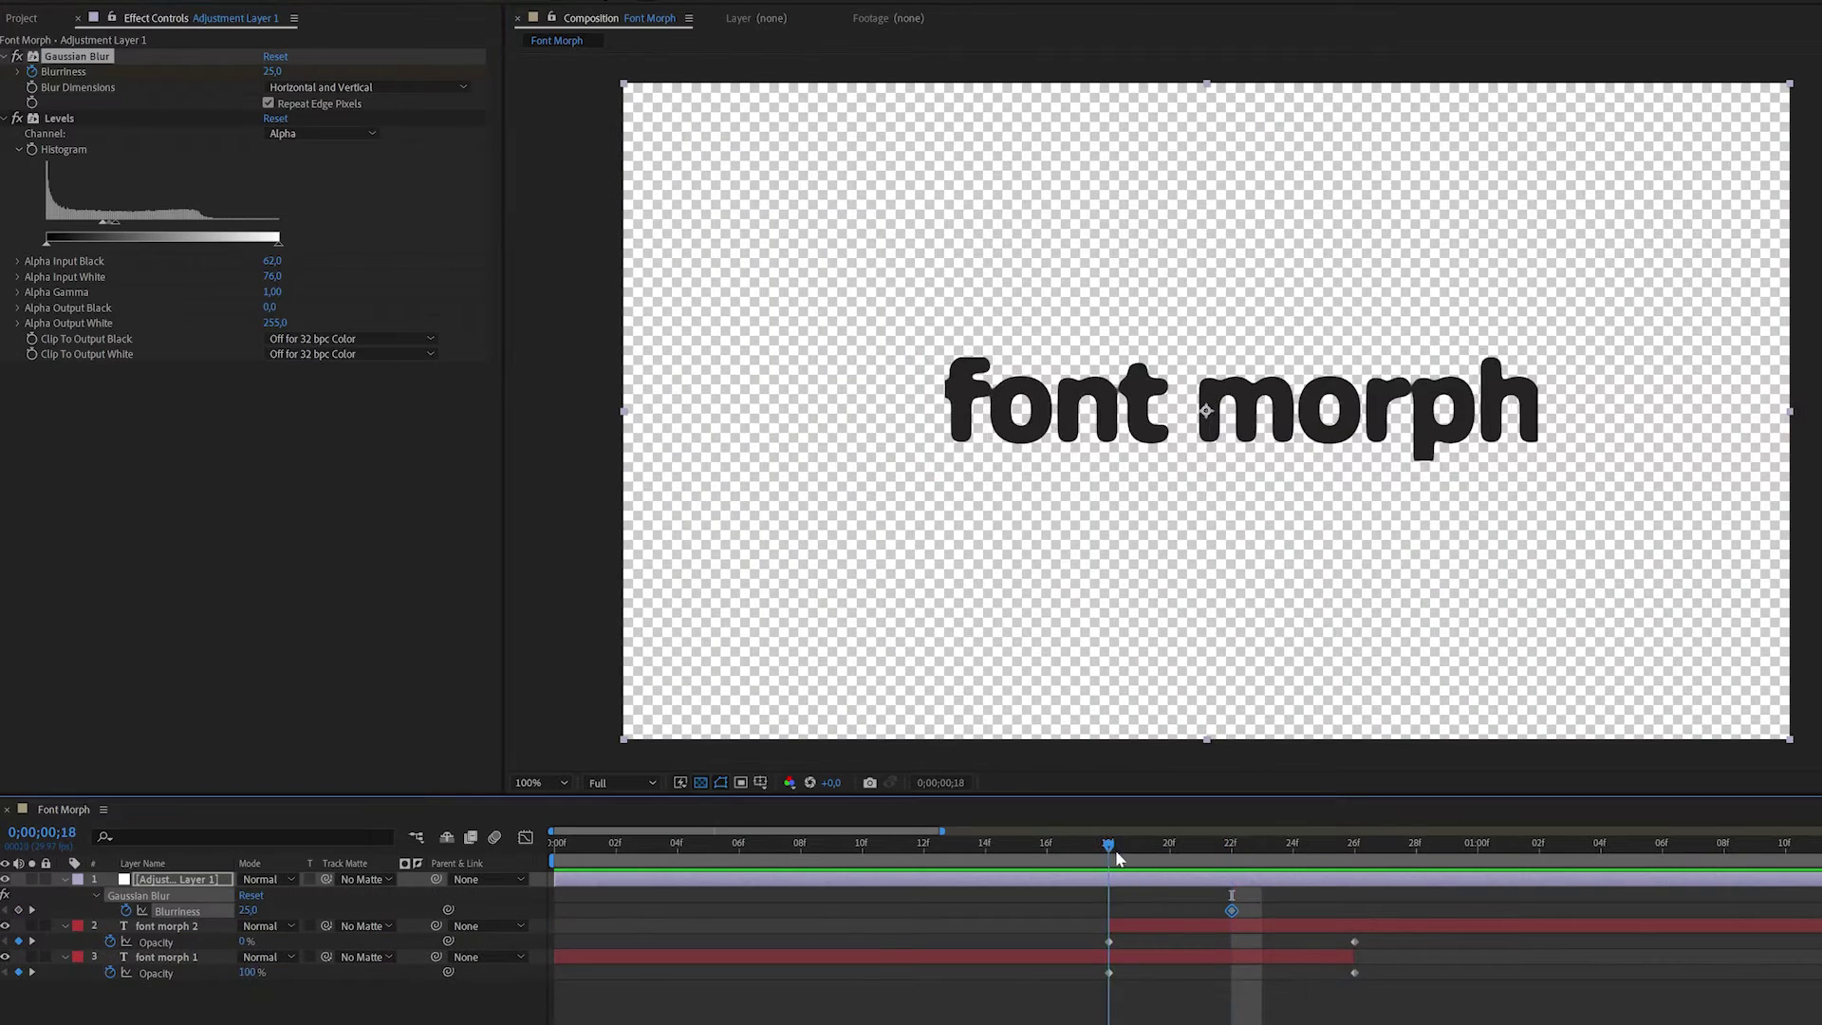
left_click(273, 72)
type("0")
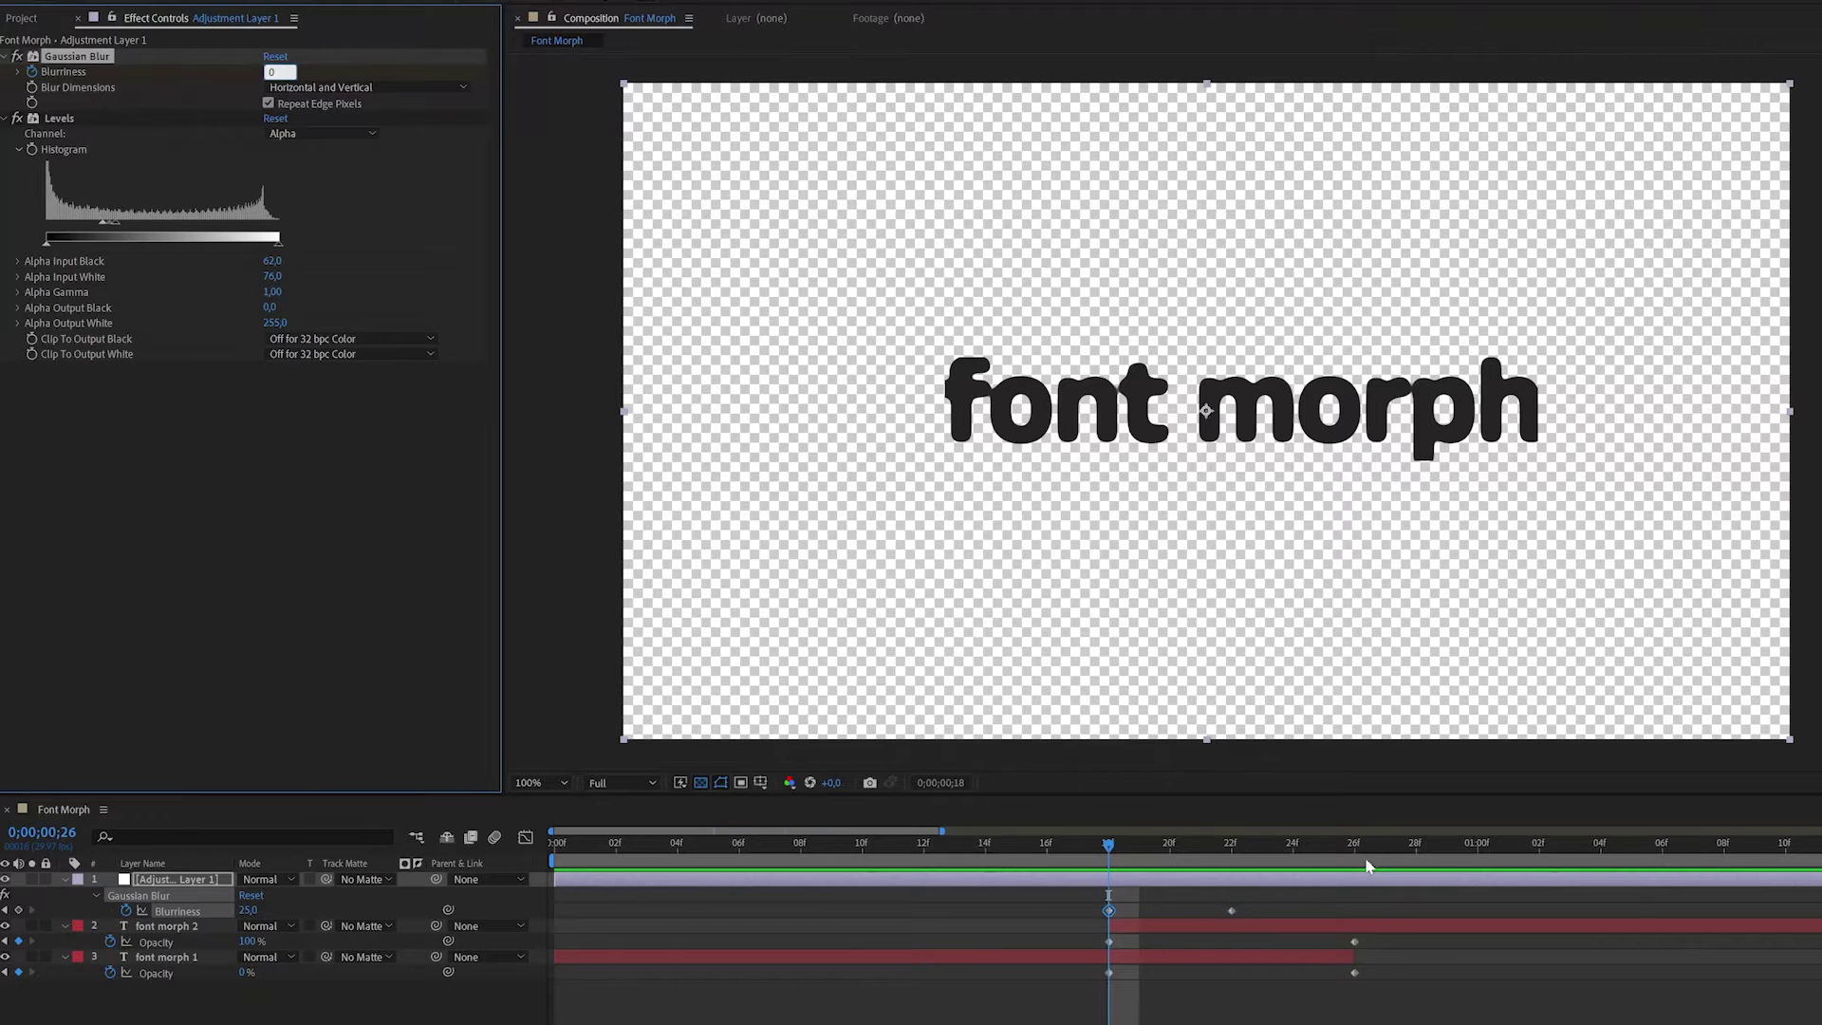
left_click(1366, 865)
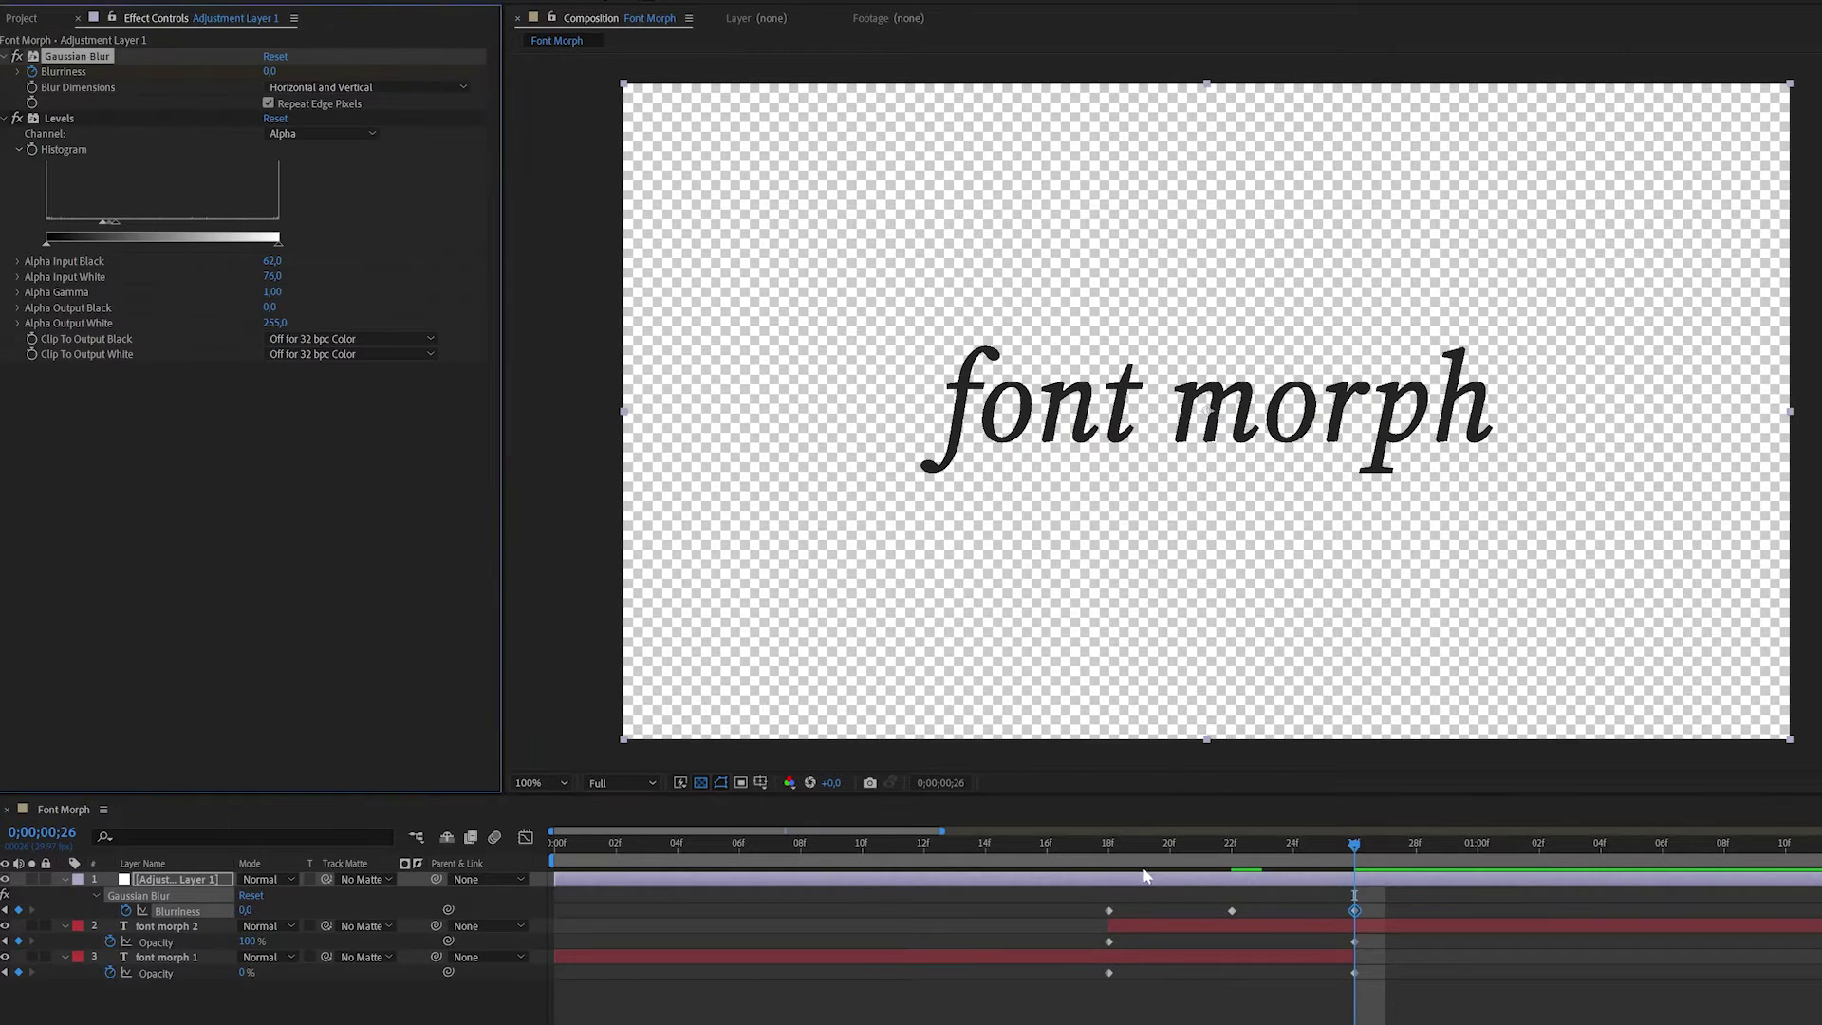
Try a Blurriness of 35 on the frame 22 keyframe and undo the change.
left_click_drag(1145, 874, 1222, 920)
left_click(1230, 913)
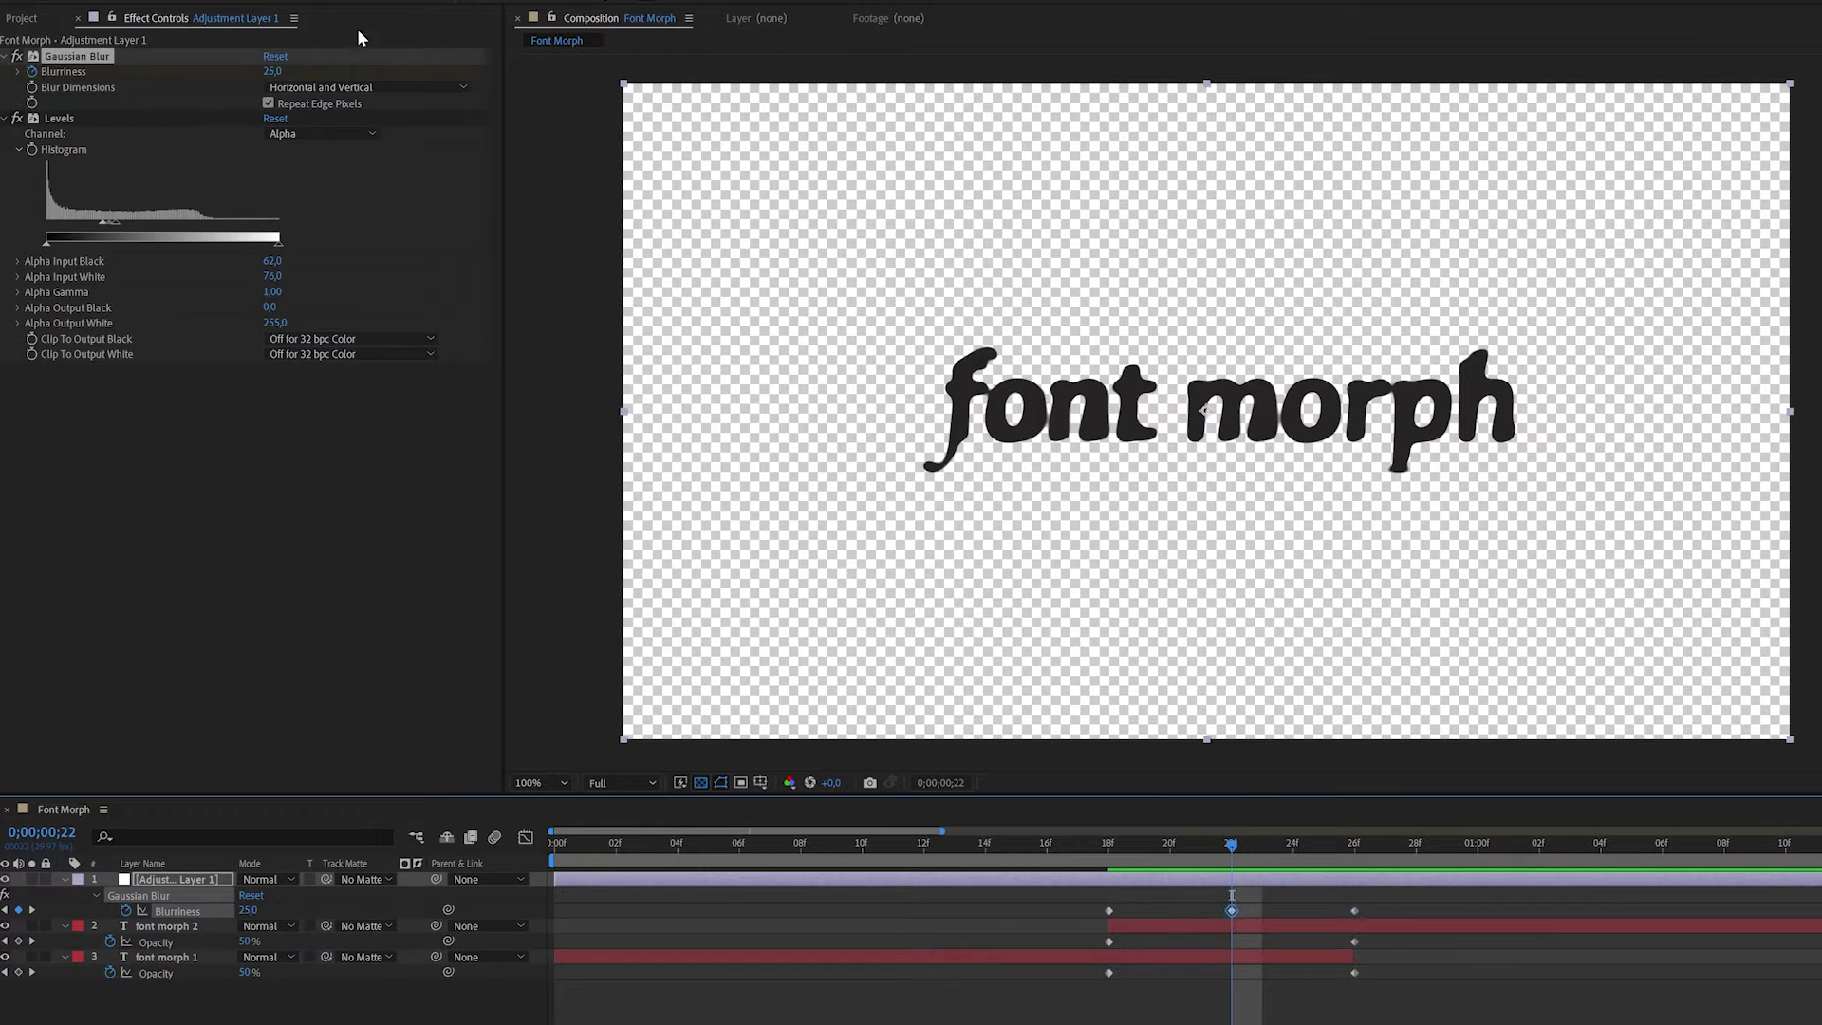
left_click(273, 71)
type("35")
key("Return")
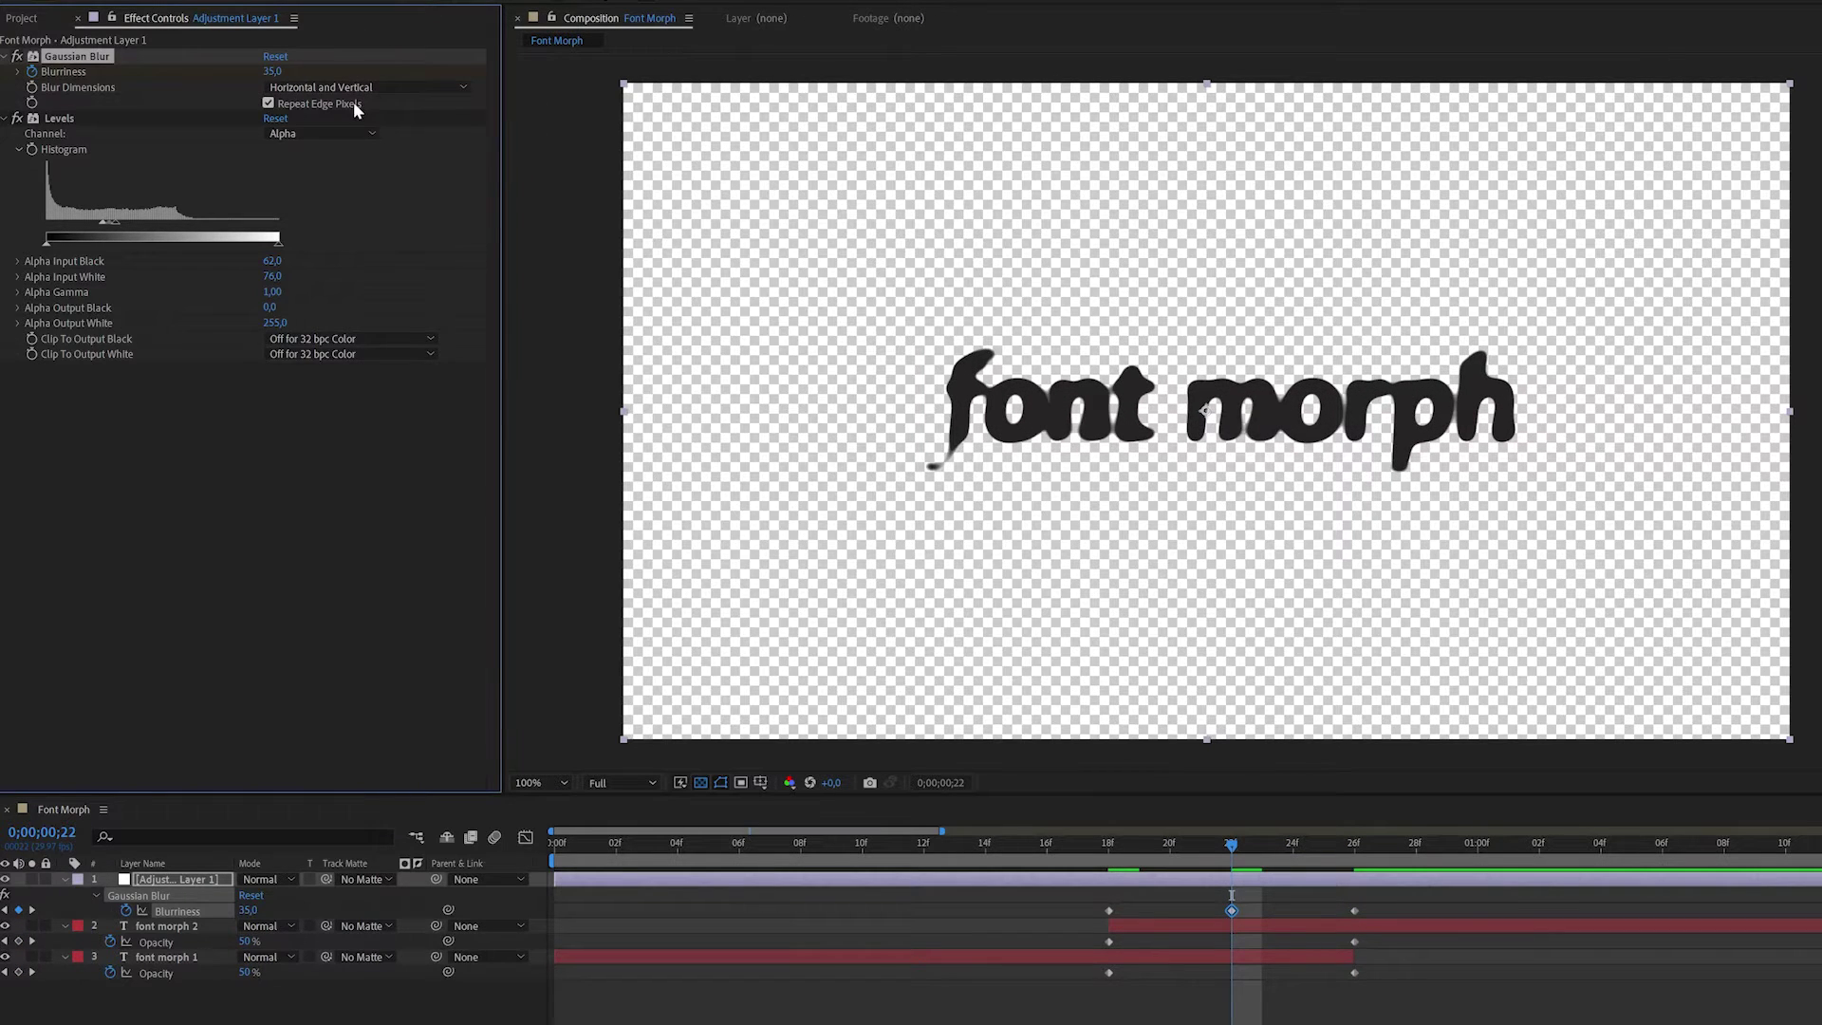
key("ctrl+z")
Inspect the morphing letters up close and set the Levels alpha input black to 54 and input white to 68.
key("period")
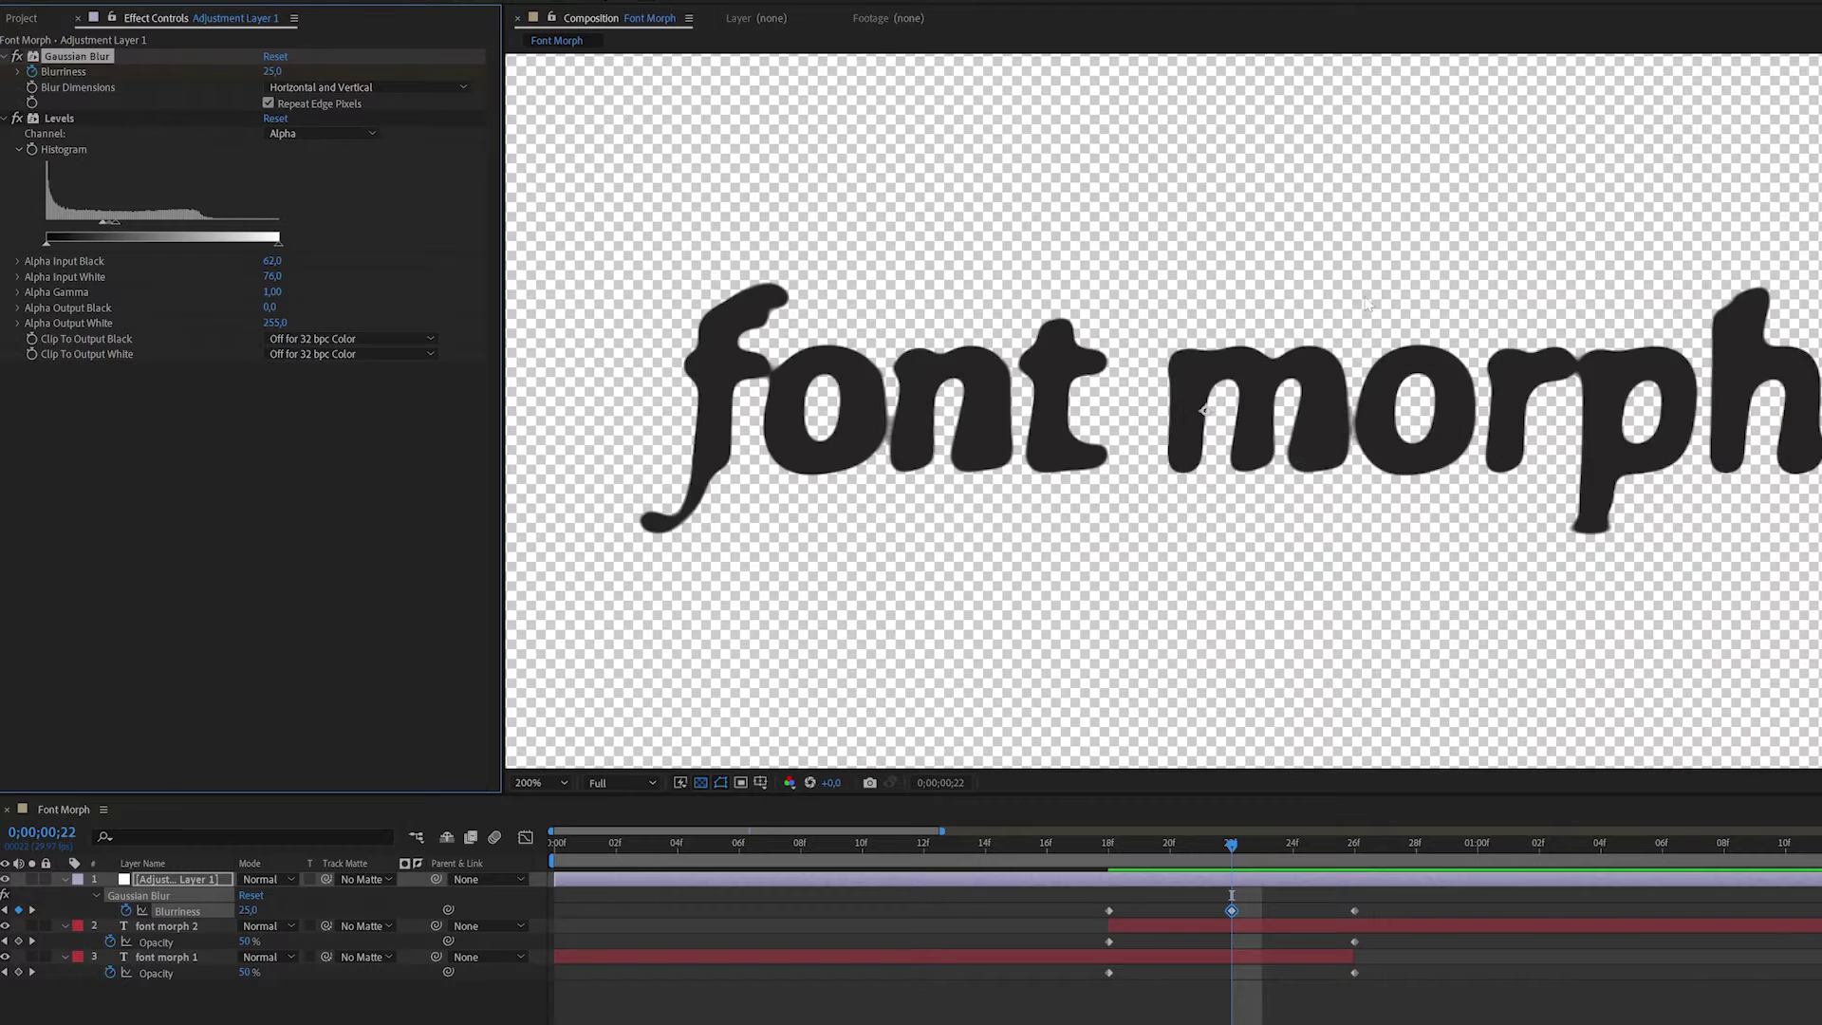
key("period")
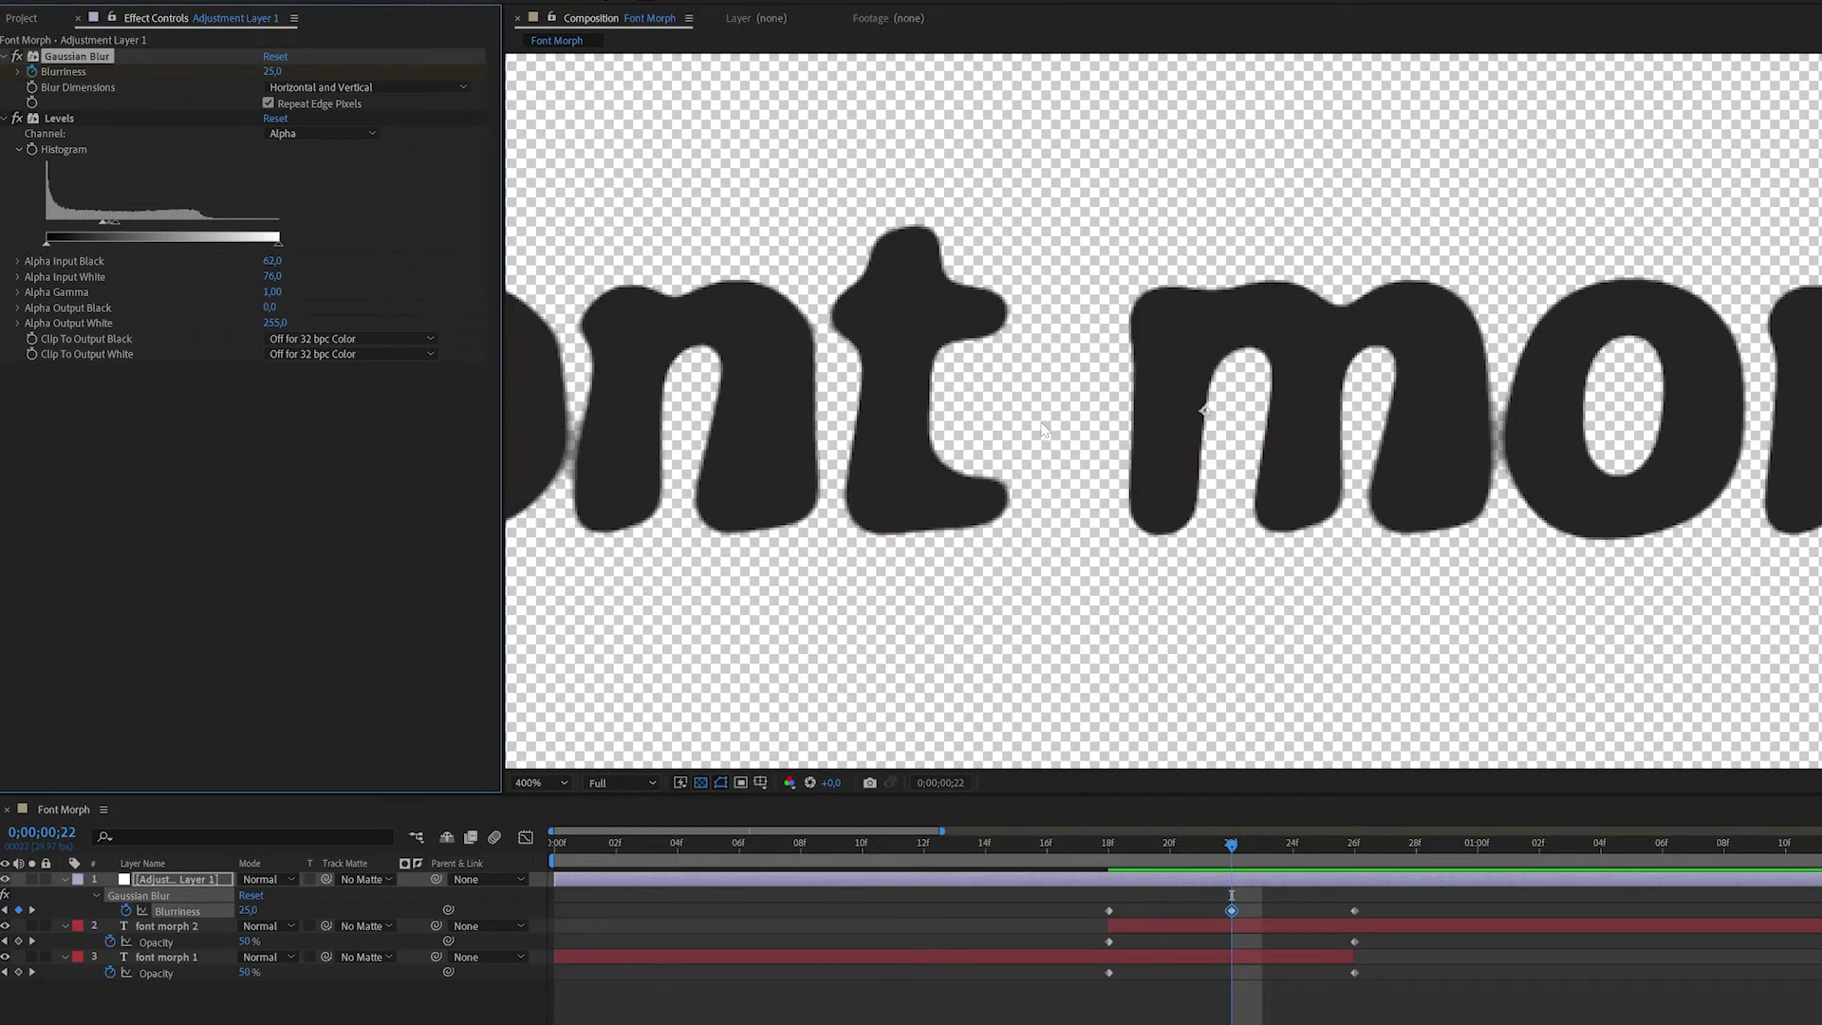
left_click_drag(1041, 429, 1742, 496)
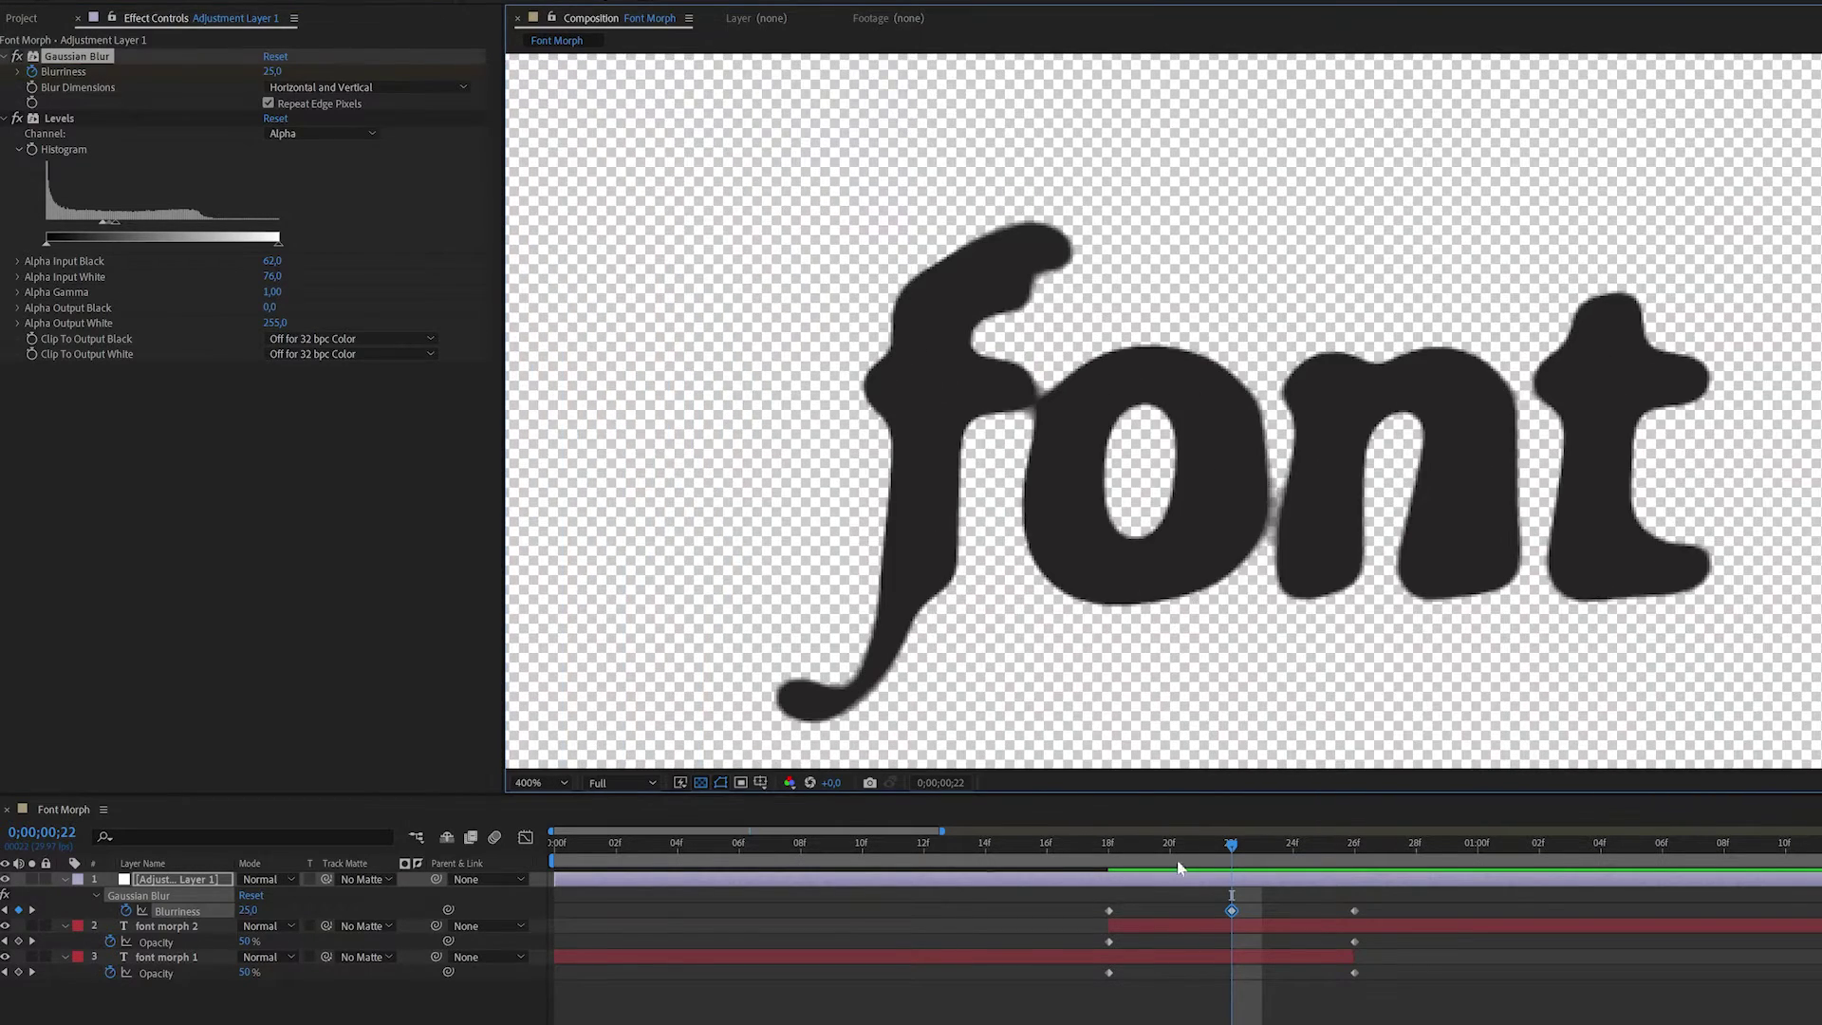
key("space")
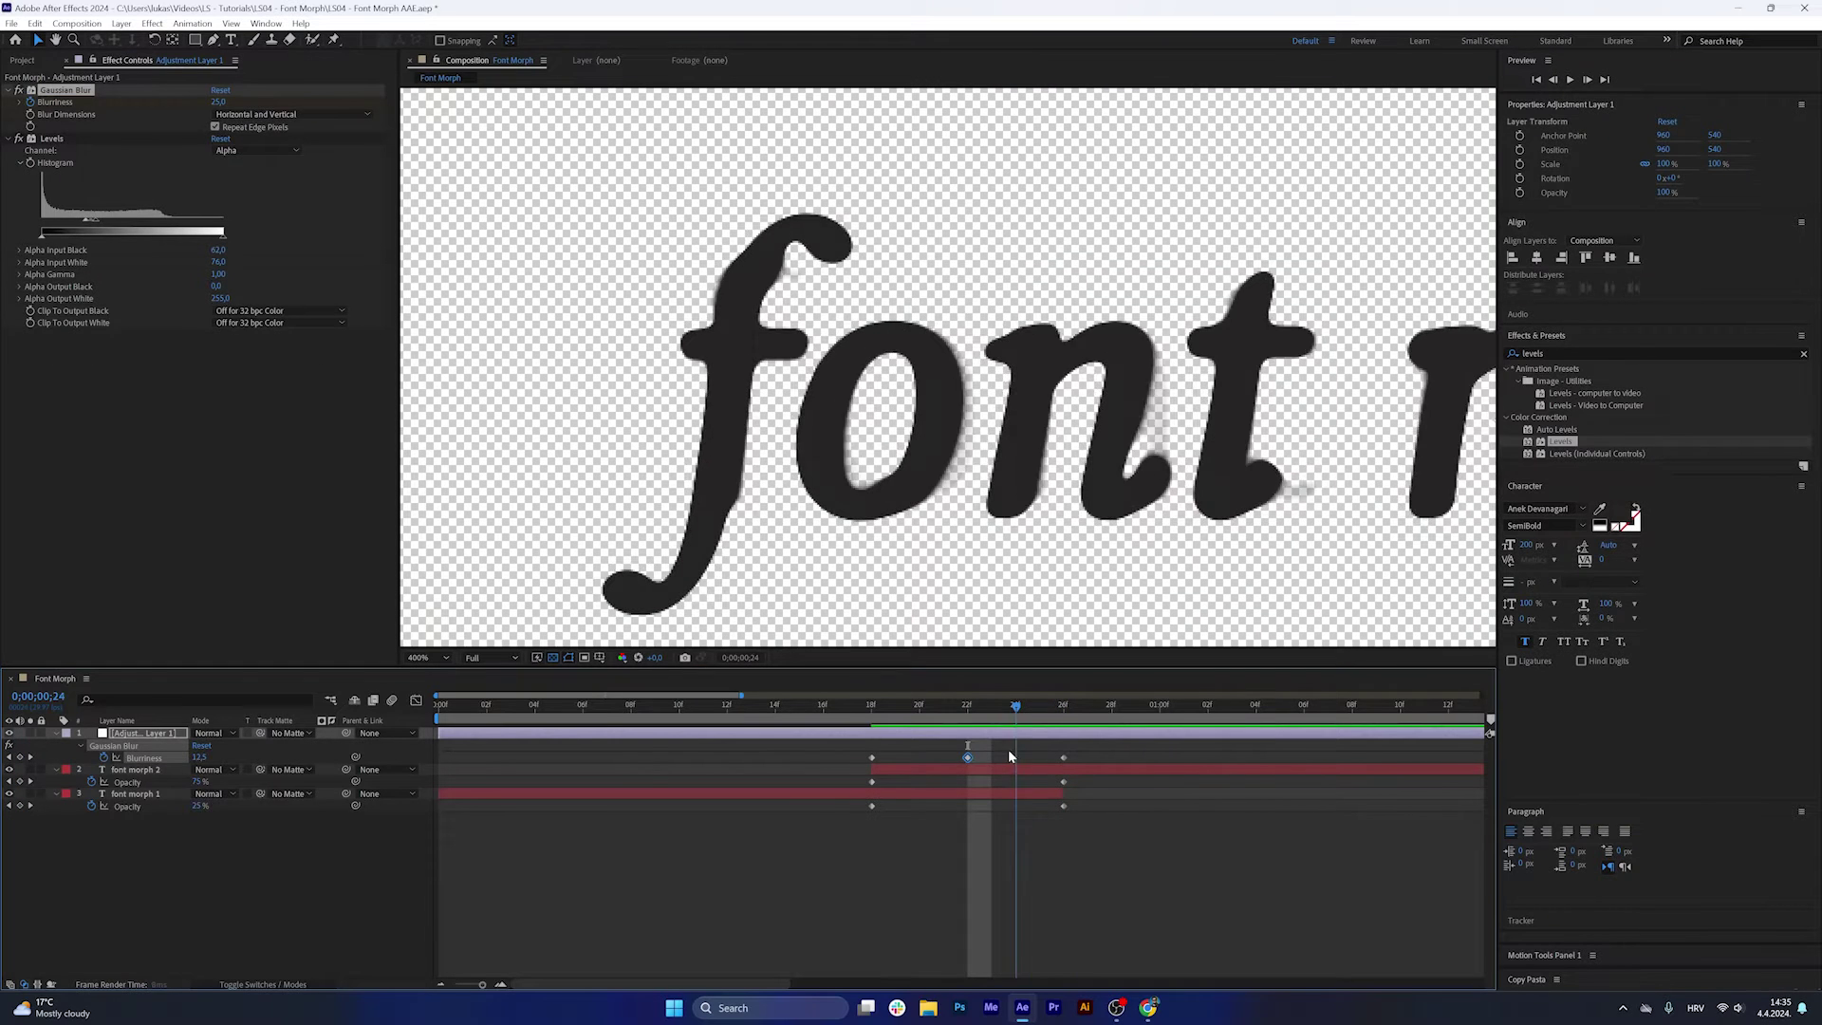
key("space")
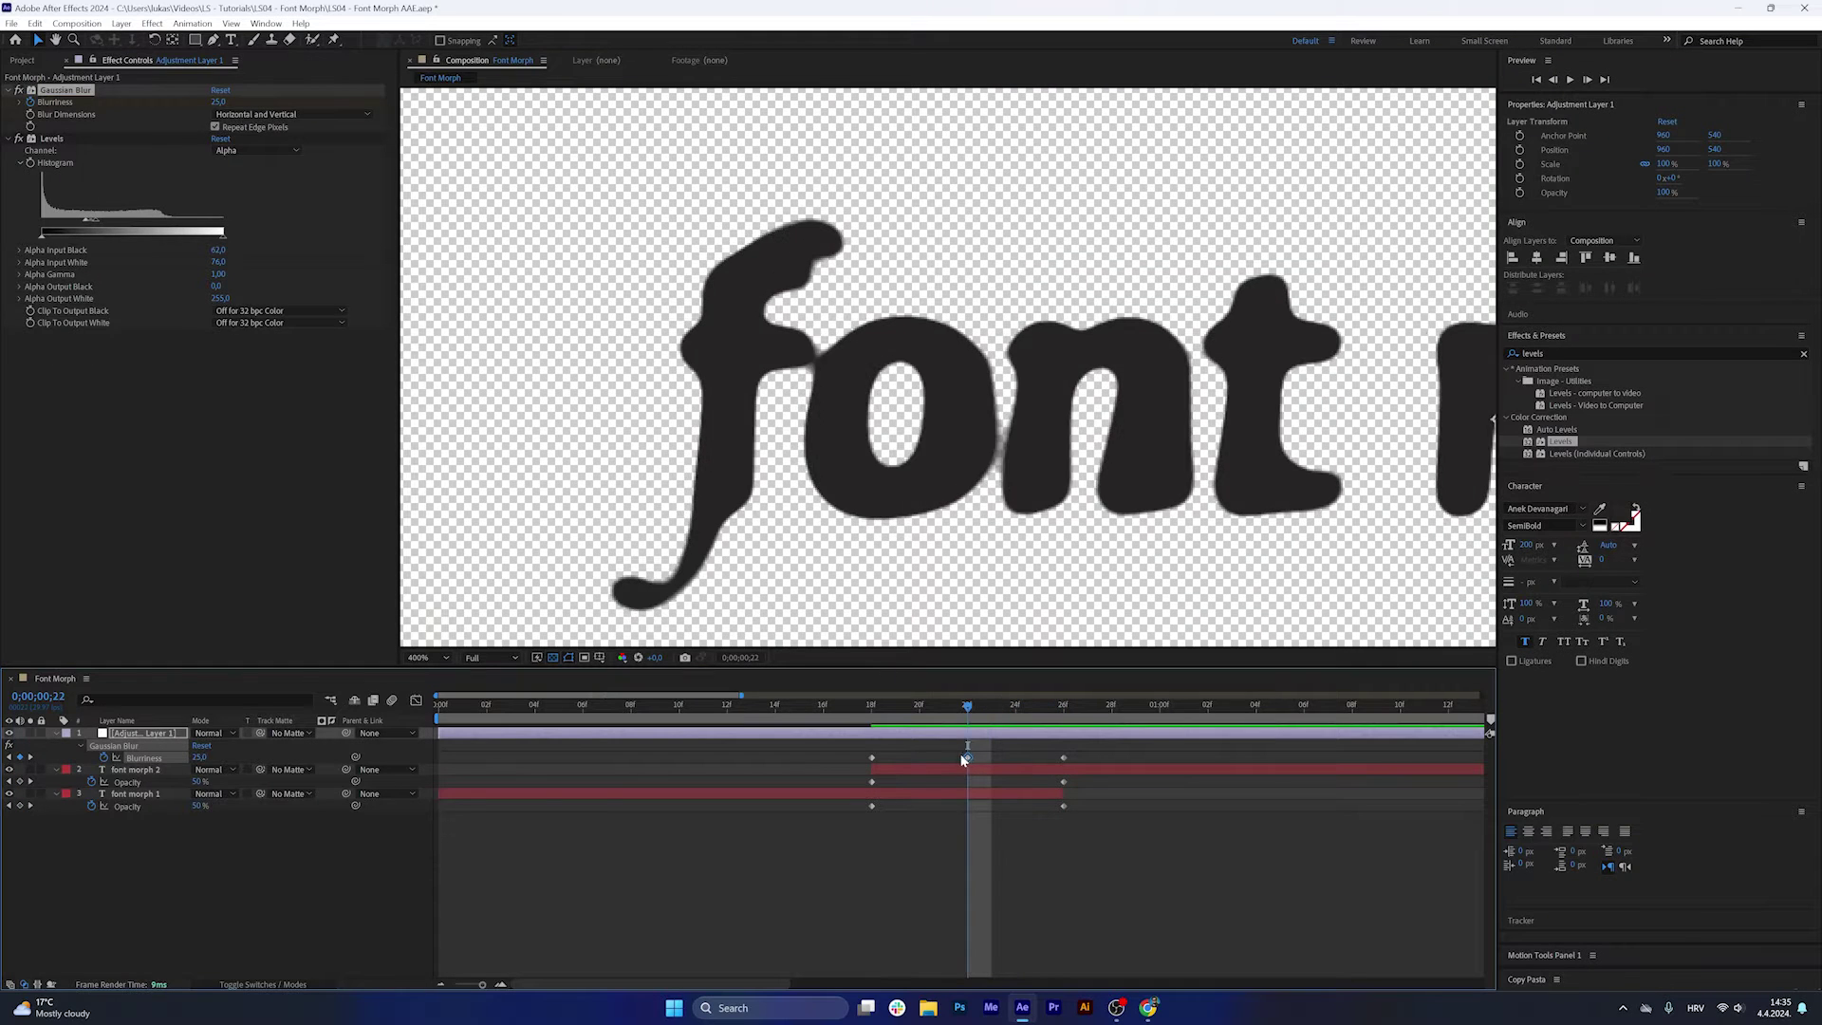
mouse_move(963, 759)
left_mouse_down()
mouse_move(923, 759)
mouse_move(942, 754)
left_mouse_up()
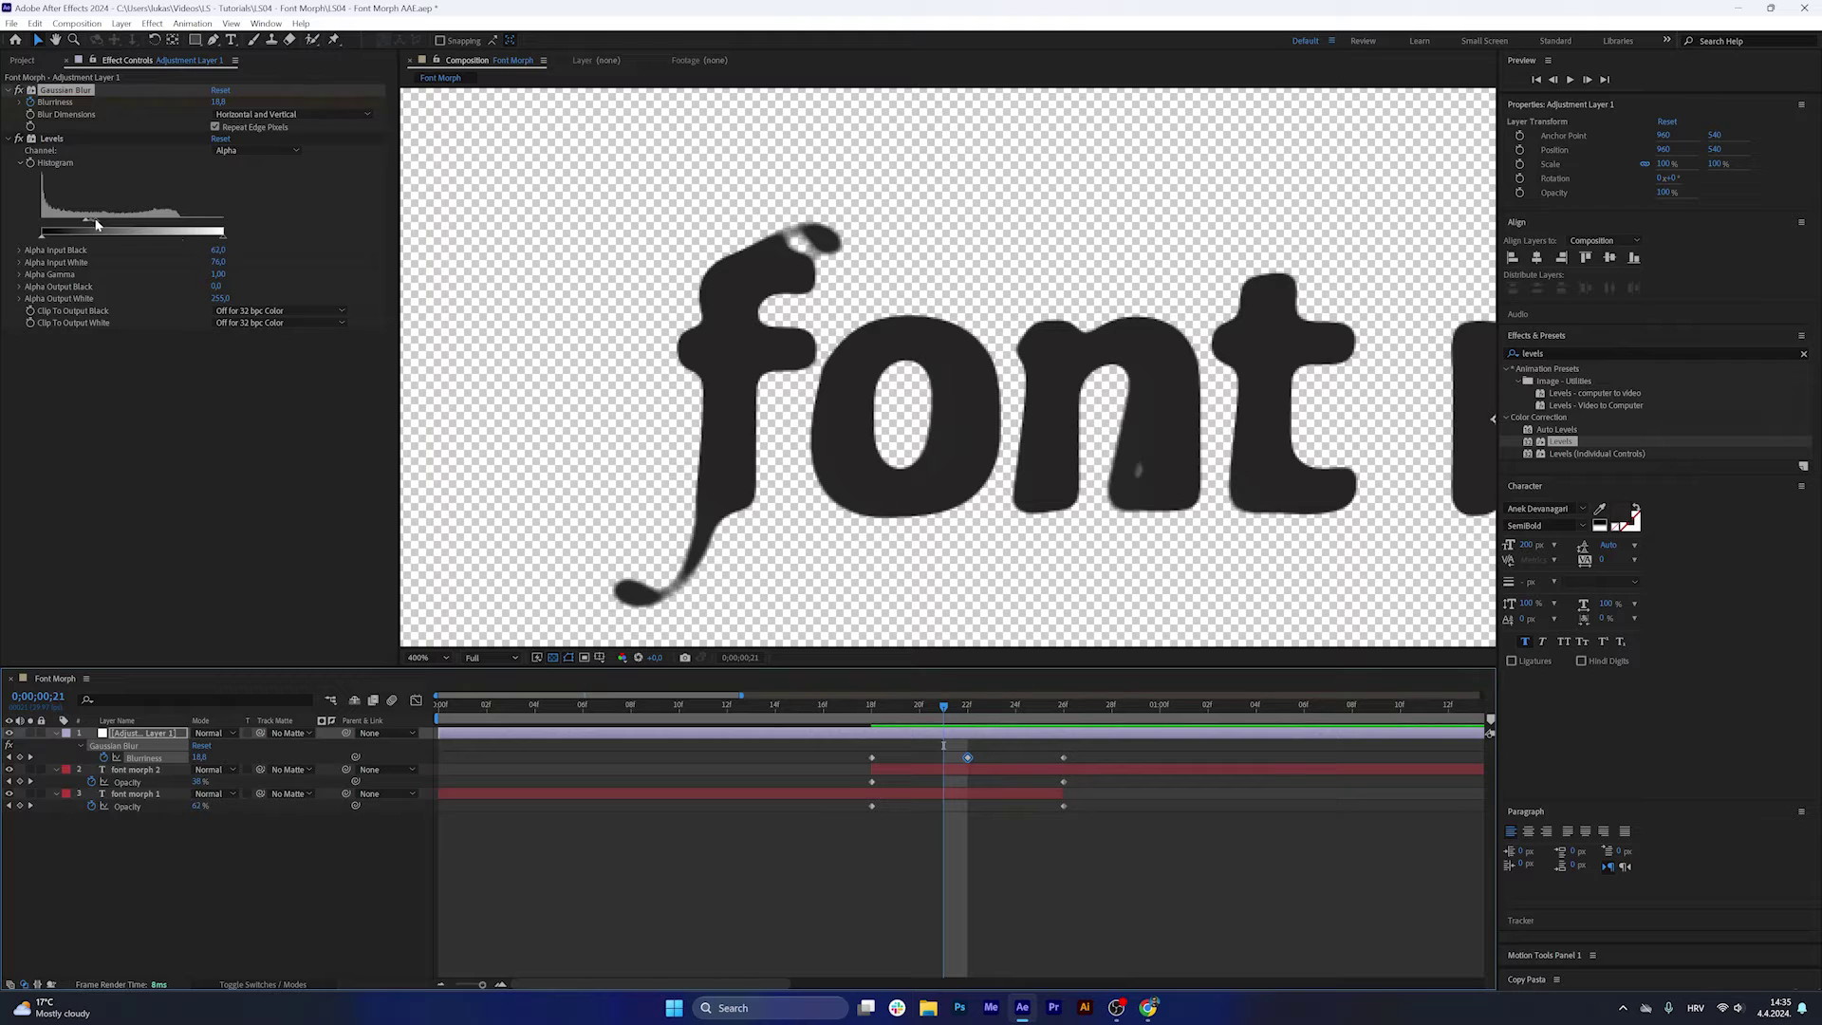
left_click_drag(96, 224, 90, 226)
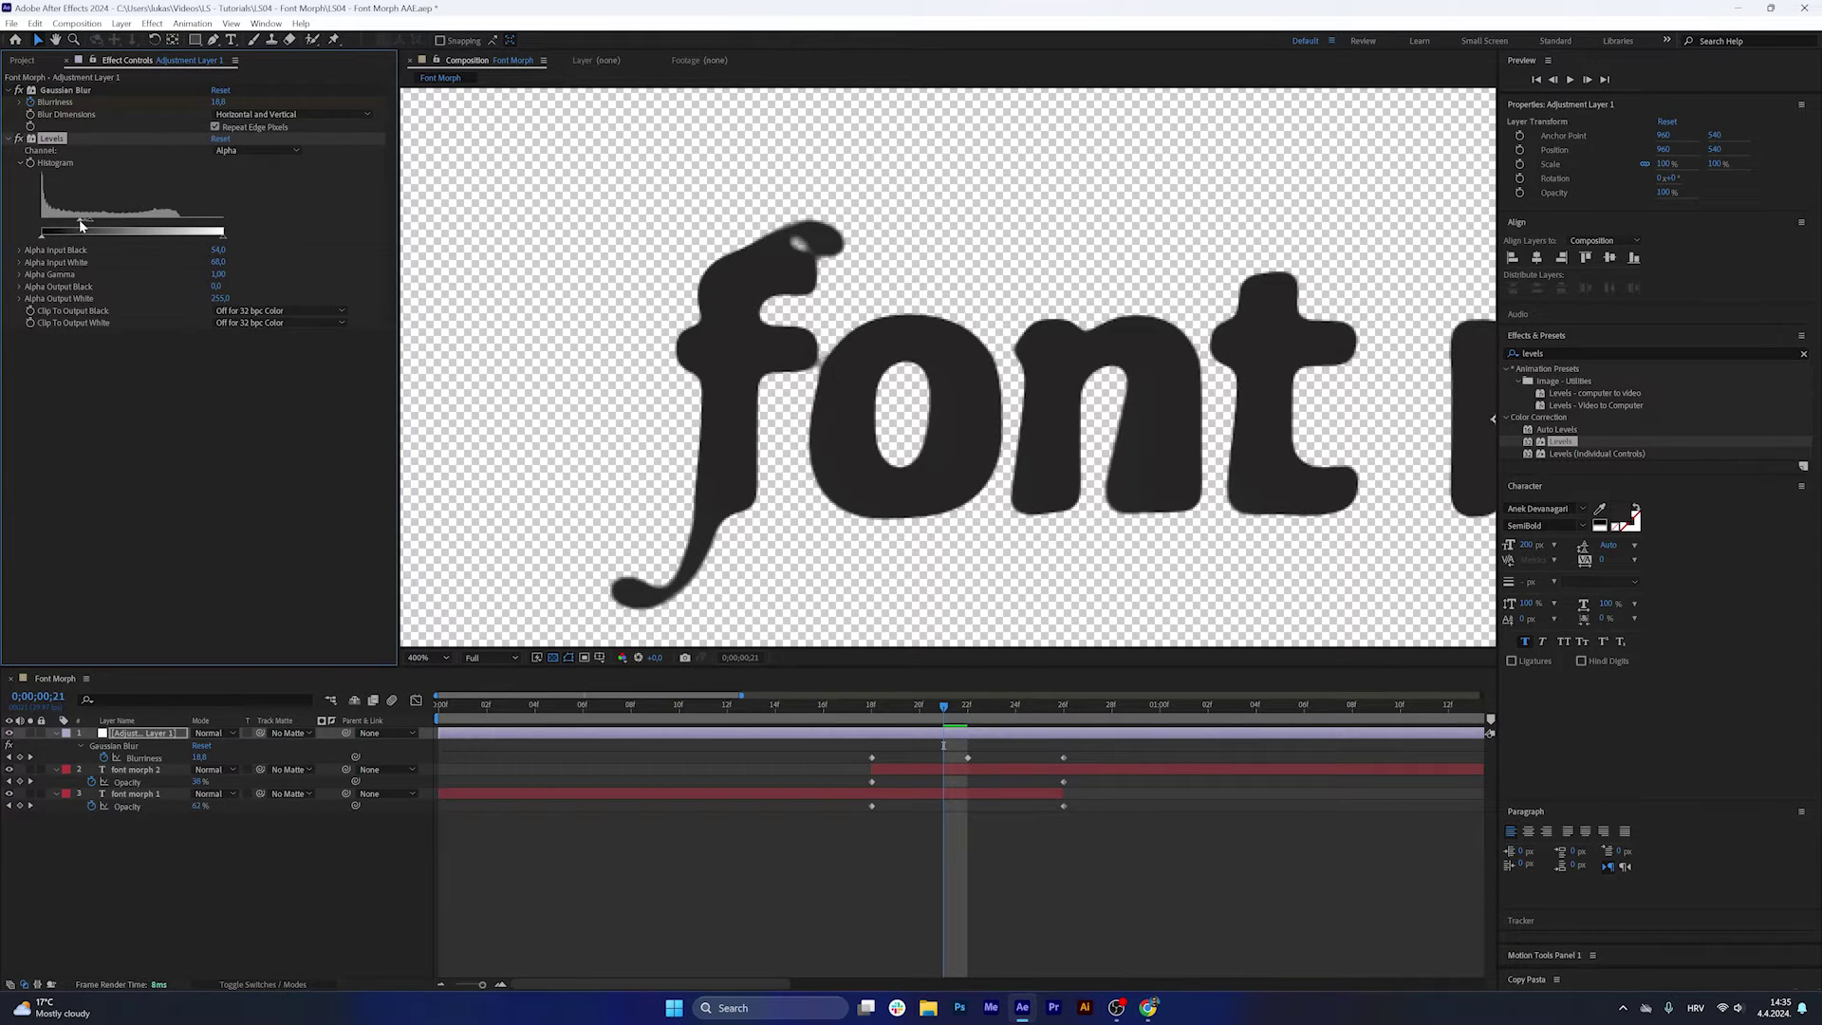
left_click_drag(860, 710, 1005, 739)
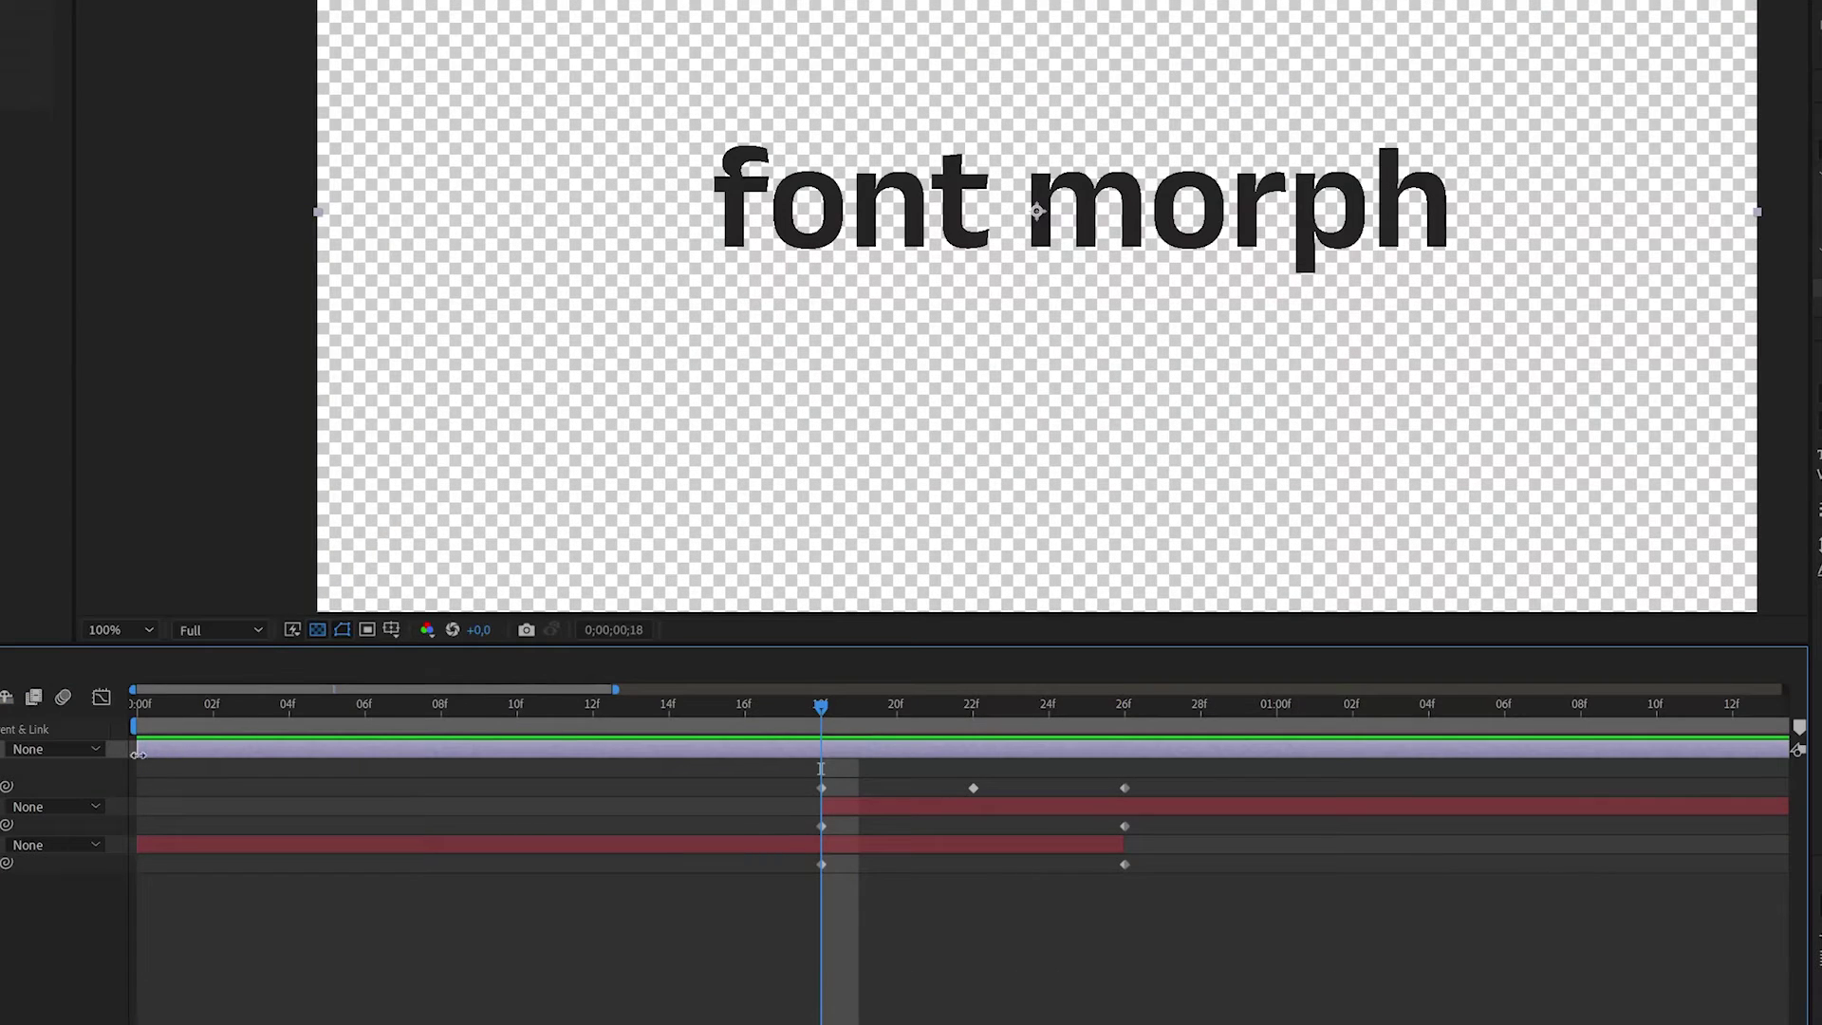
Trim the adjustment layer so it starts at frame 18 and ends at frame 26.
left_click_drag(134, 749, 821, 749)
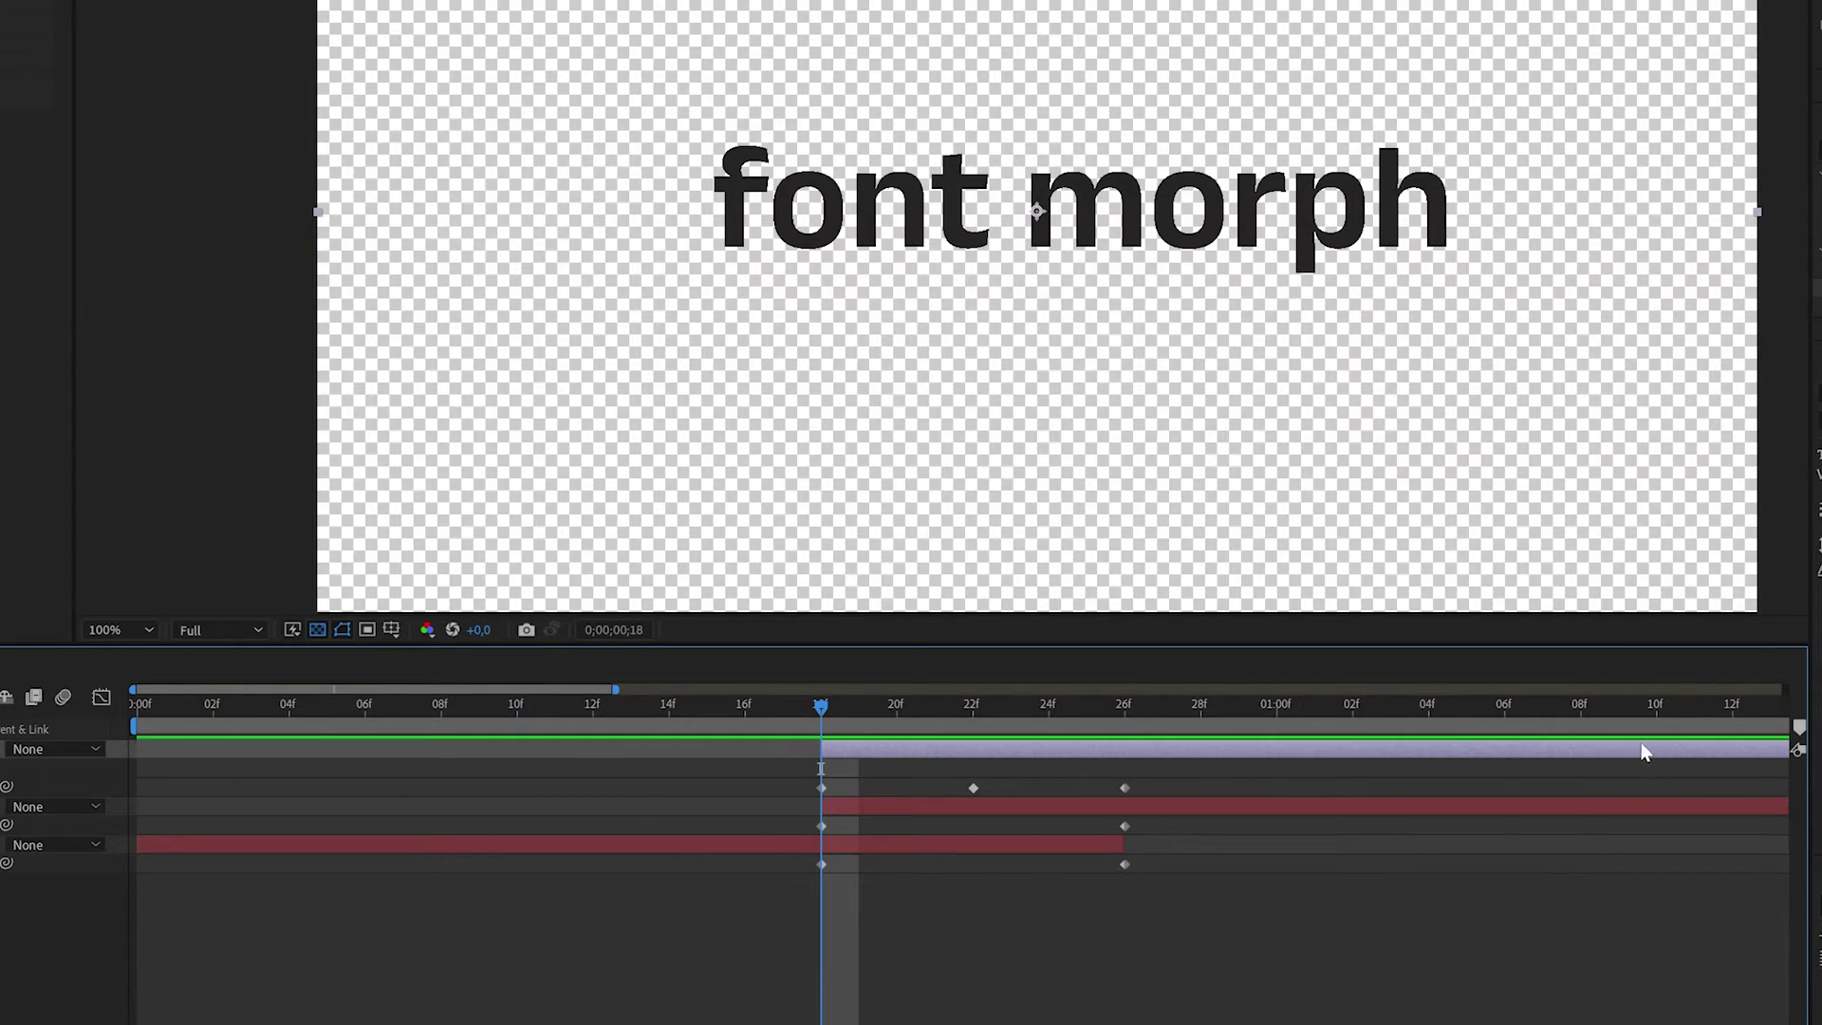
left_click(1128, 706)
key("alt+]")
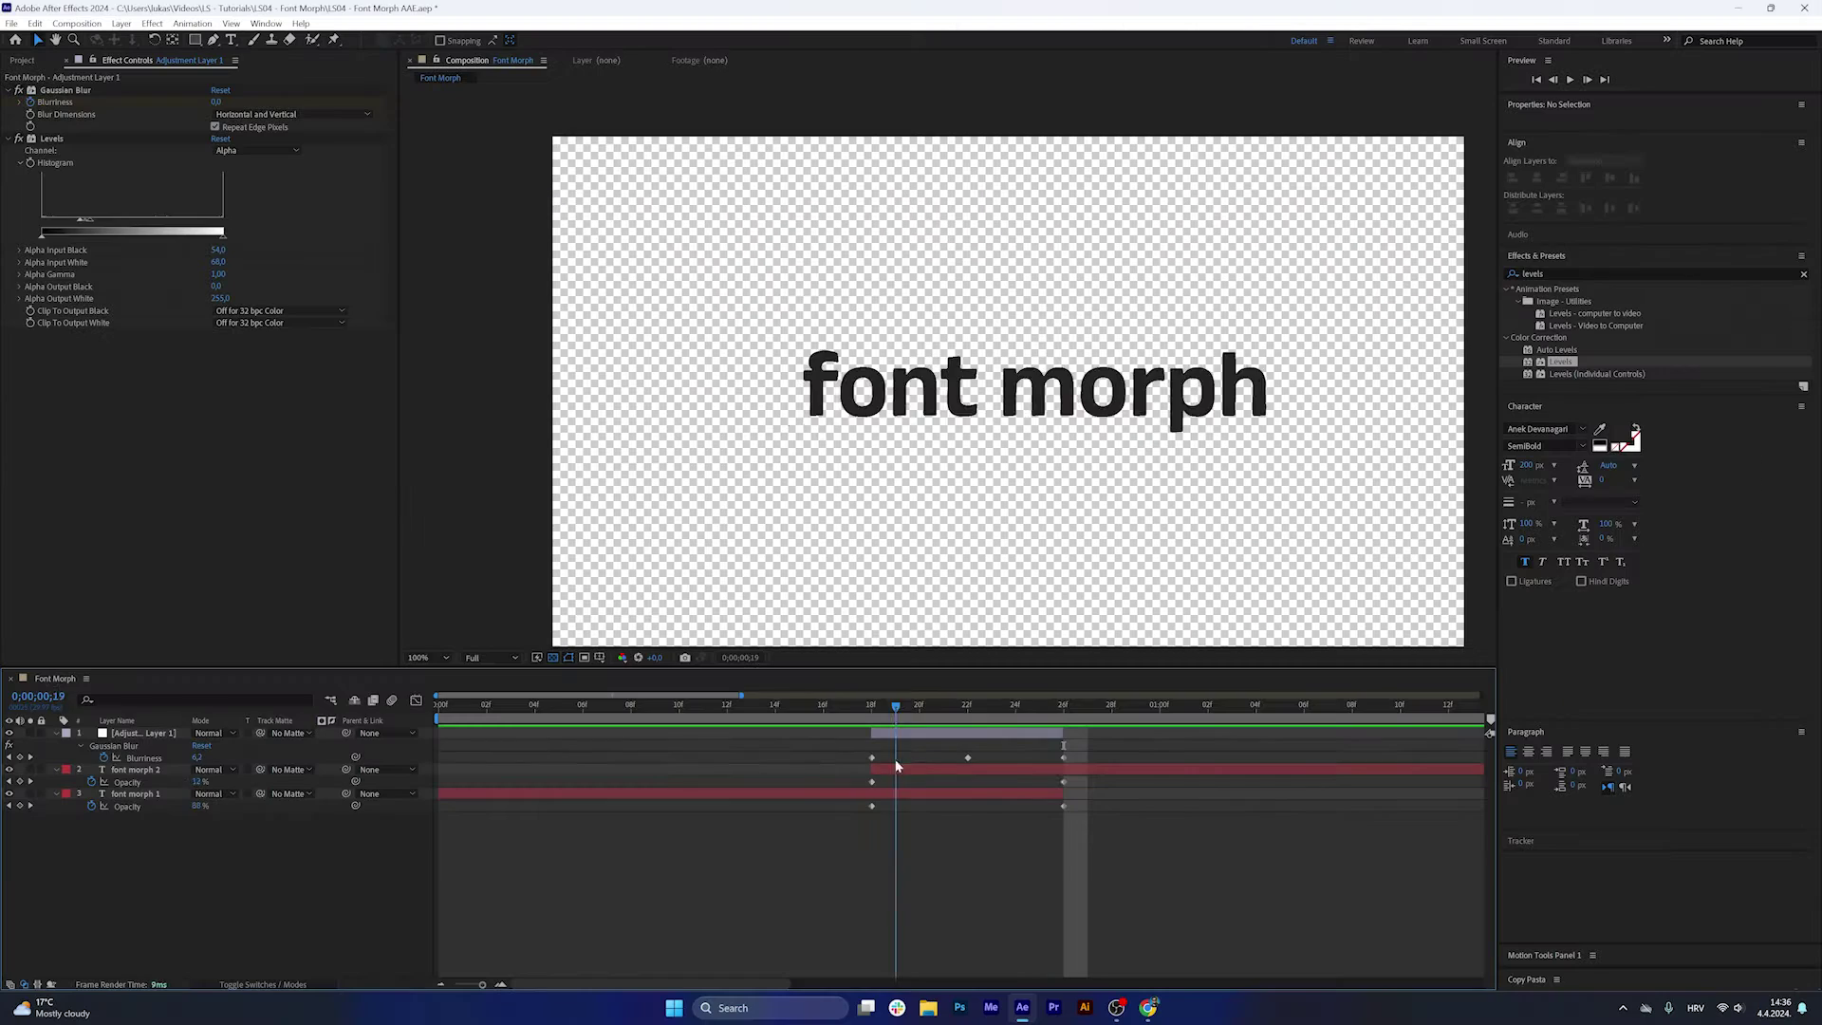
Examine the lettering up close around frames 17 and 18, where the adjustment layer begins, checking for a visible jump.
left_click_drag(896, 765, 804, 765)
scroll(631, 636, "up", 2)
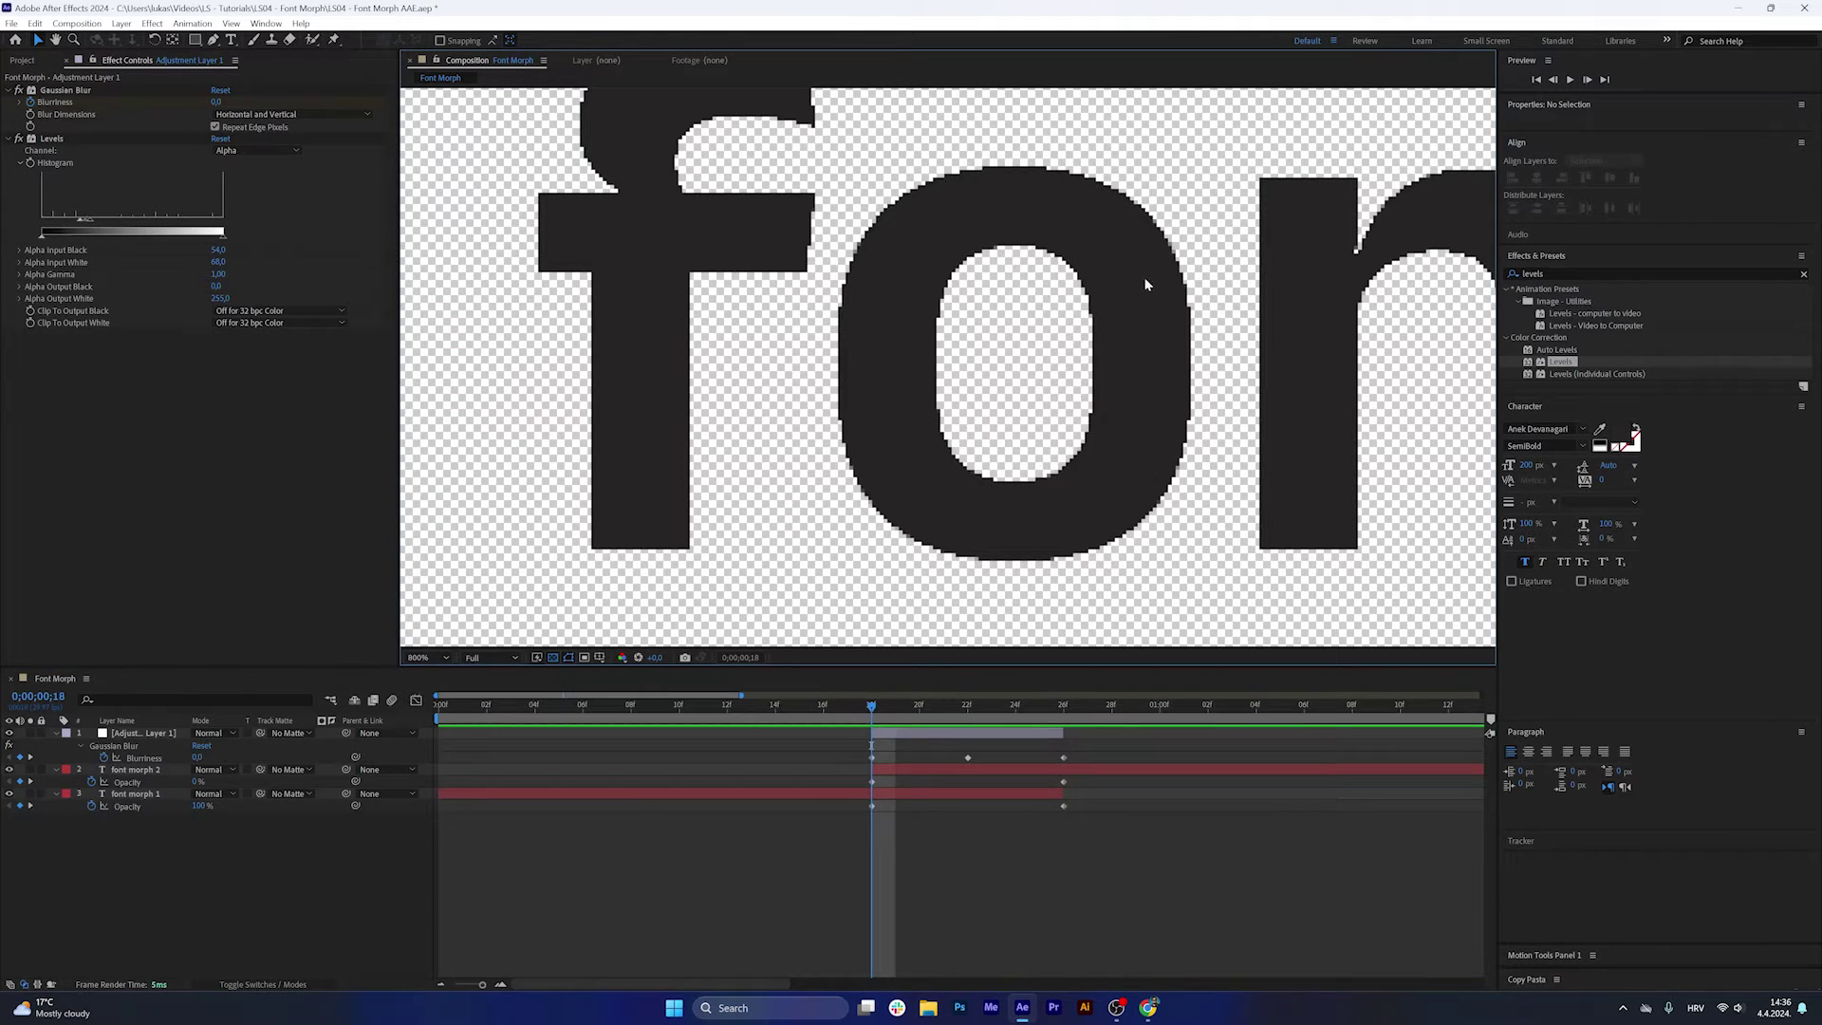
key("comma")
key("Page_Up")
key("comma")
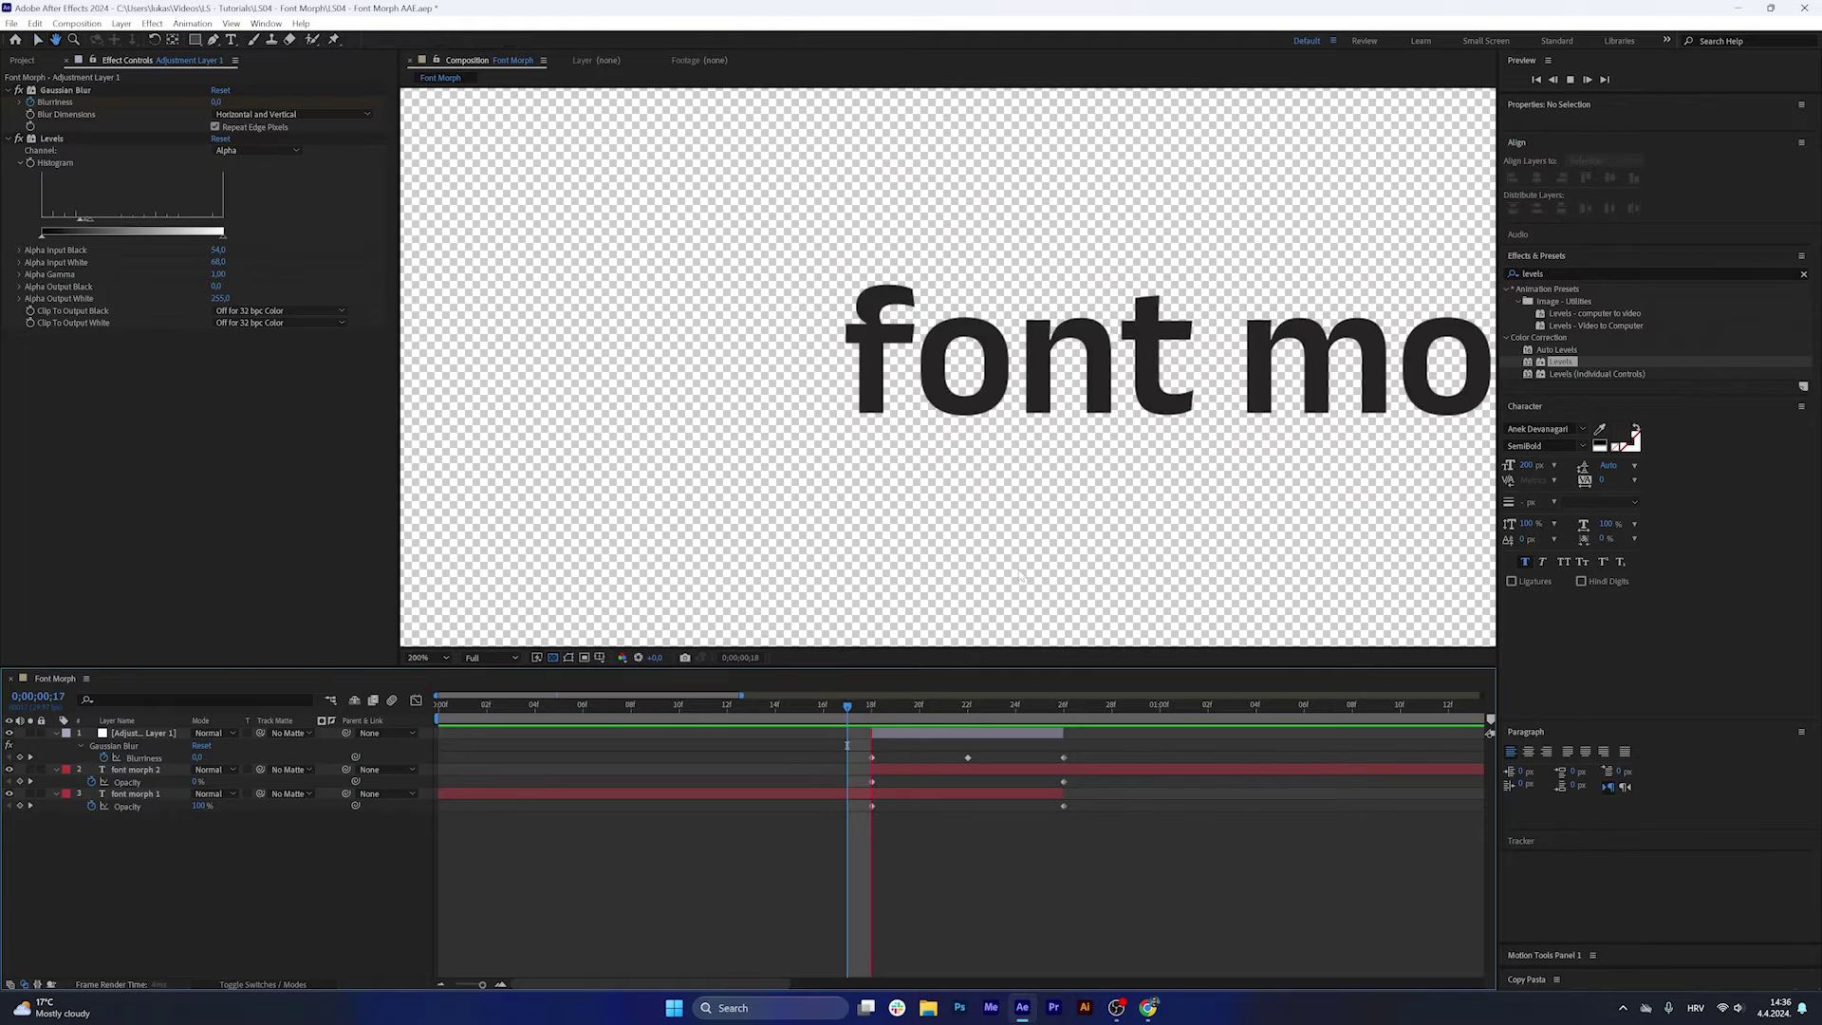
key("space")
left_click_drag(852, 710, 867, 755)
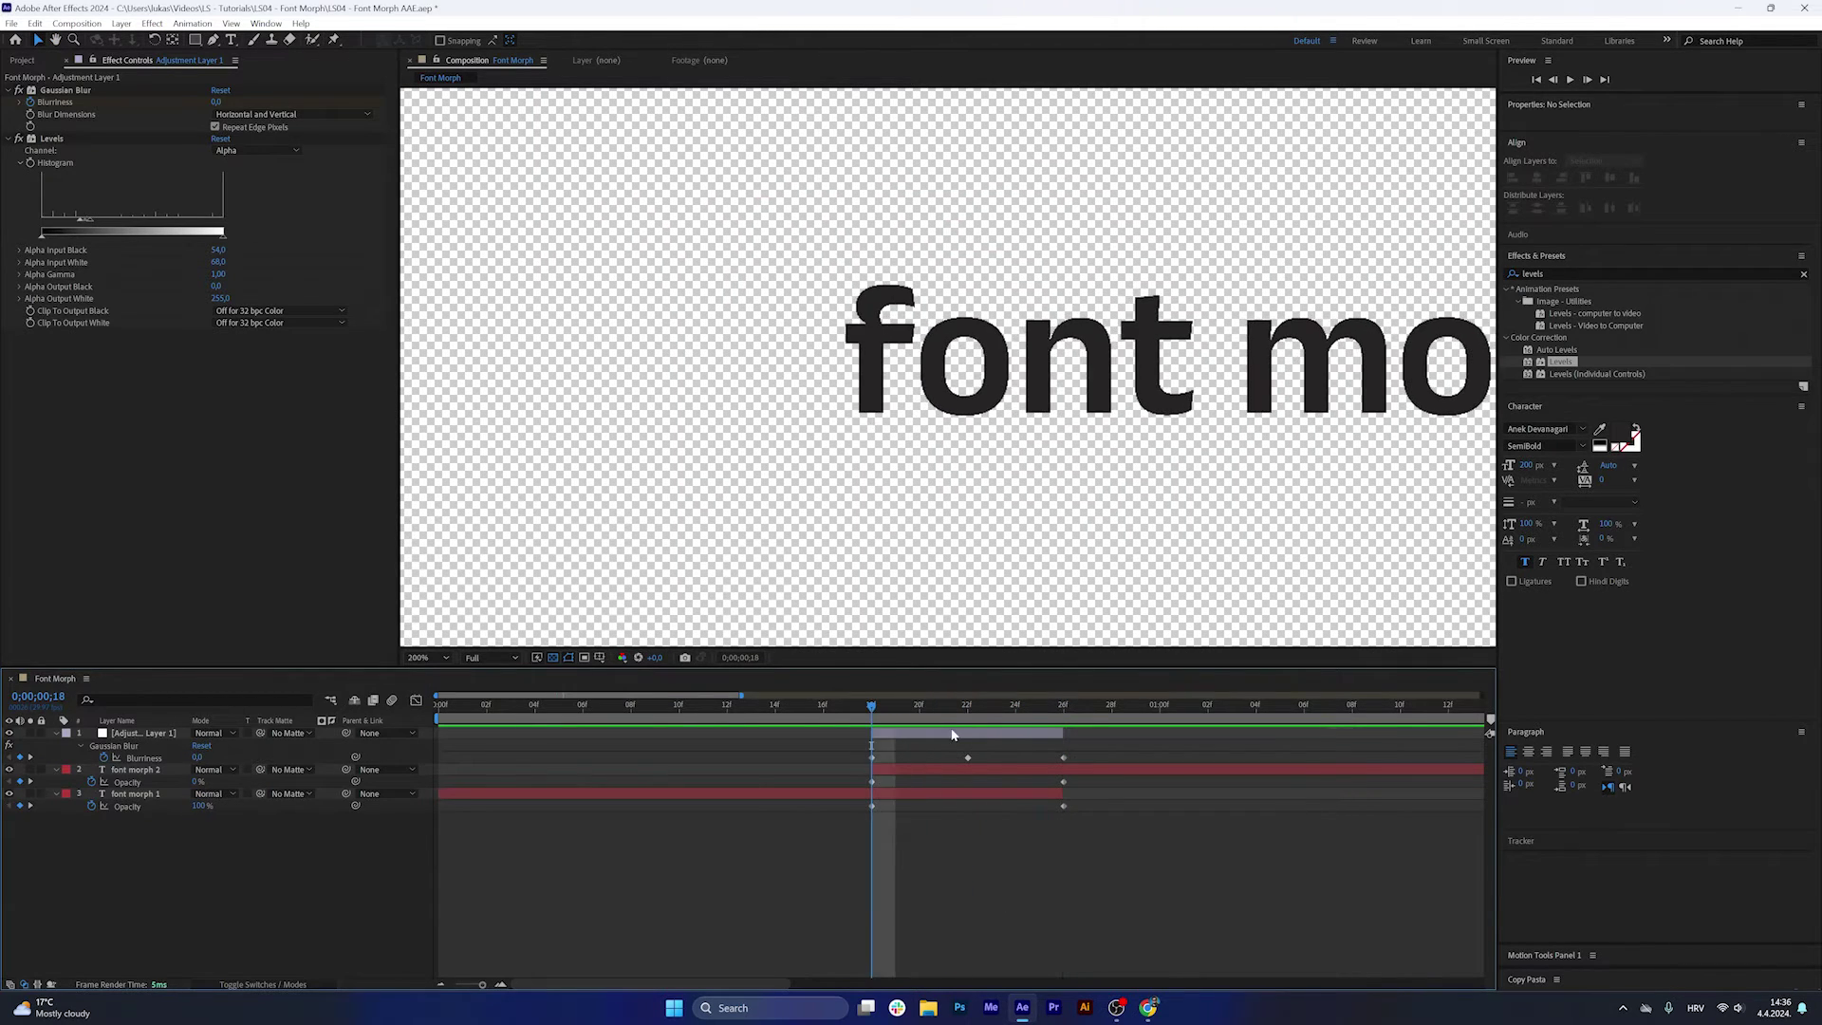
Reveal the keyframes of the adjustment layer and both text layers and apply Easy Ease to all of them.
left_click(190, 795)
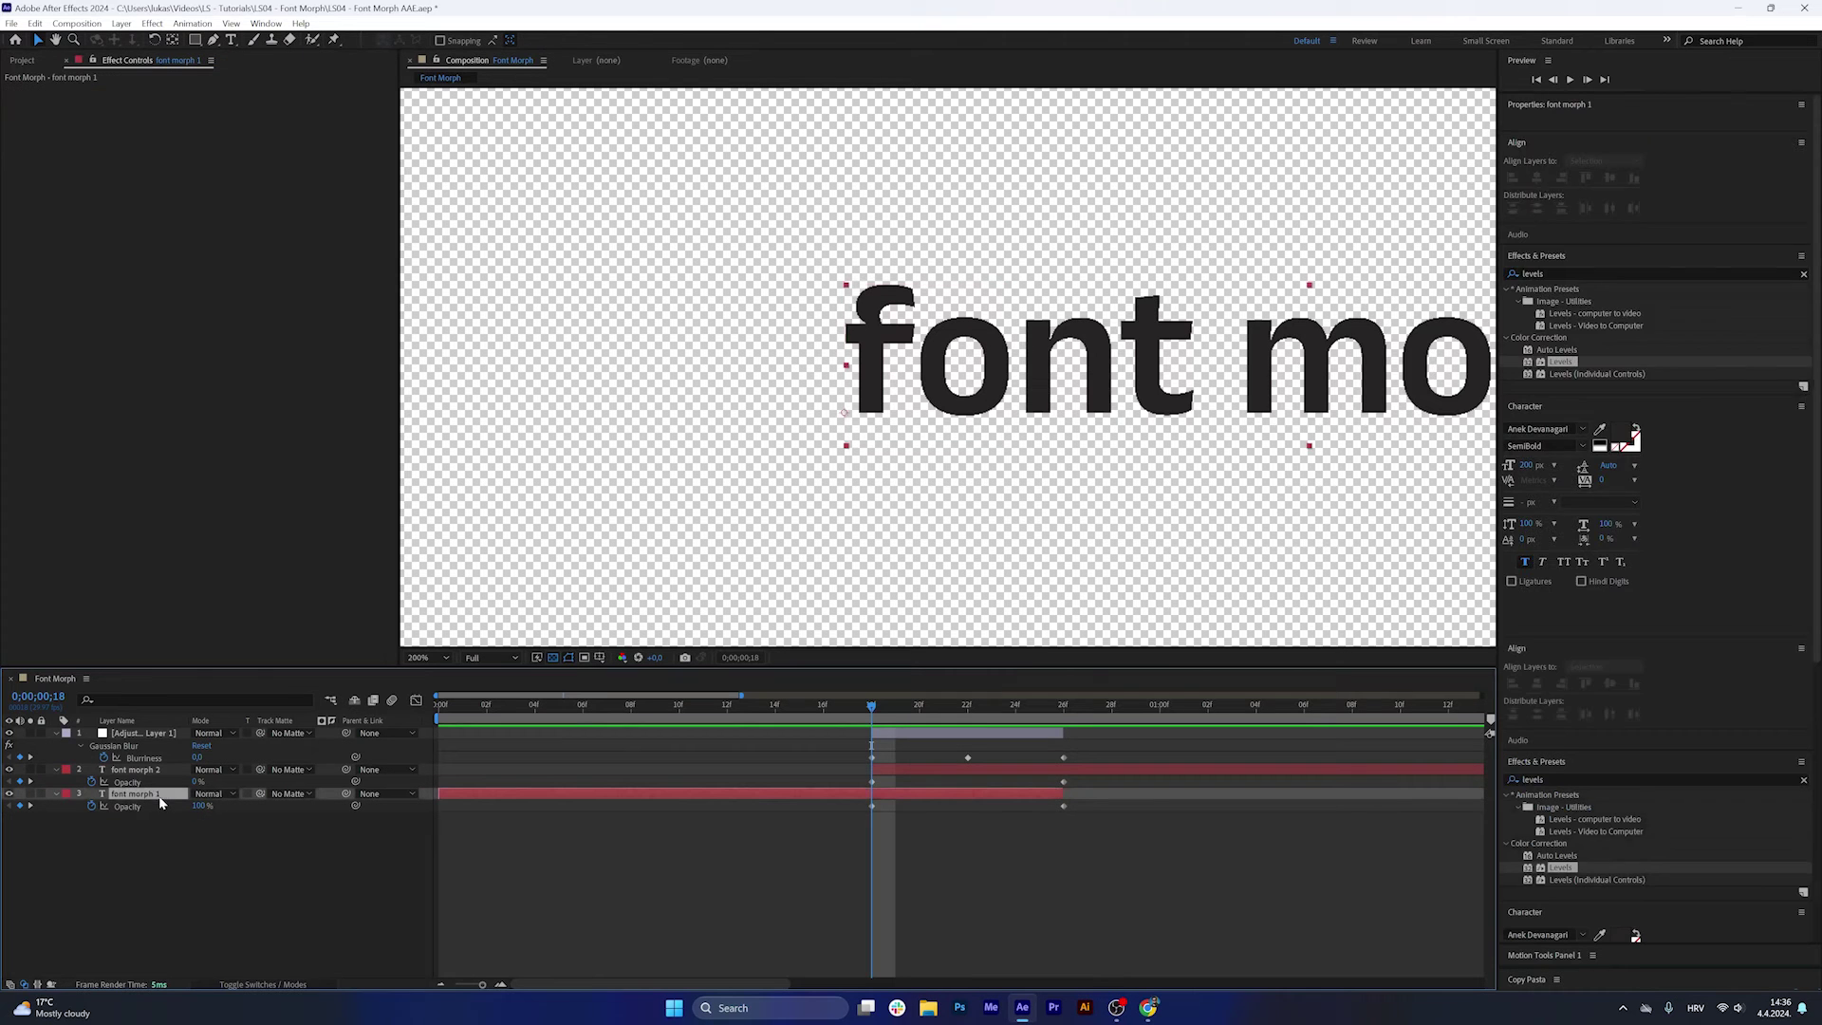
left_click(159, 730, "shift")
key("u")
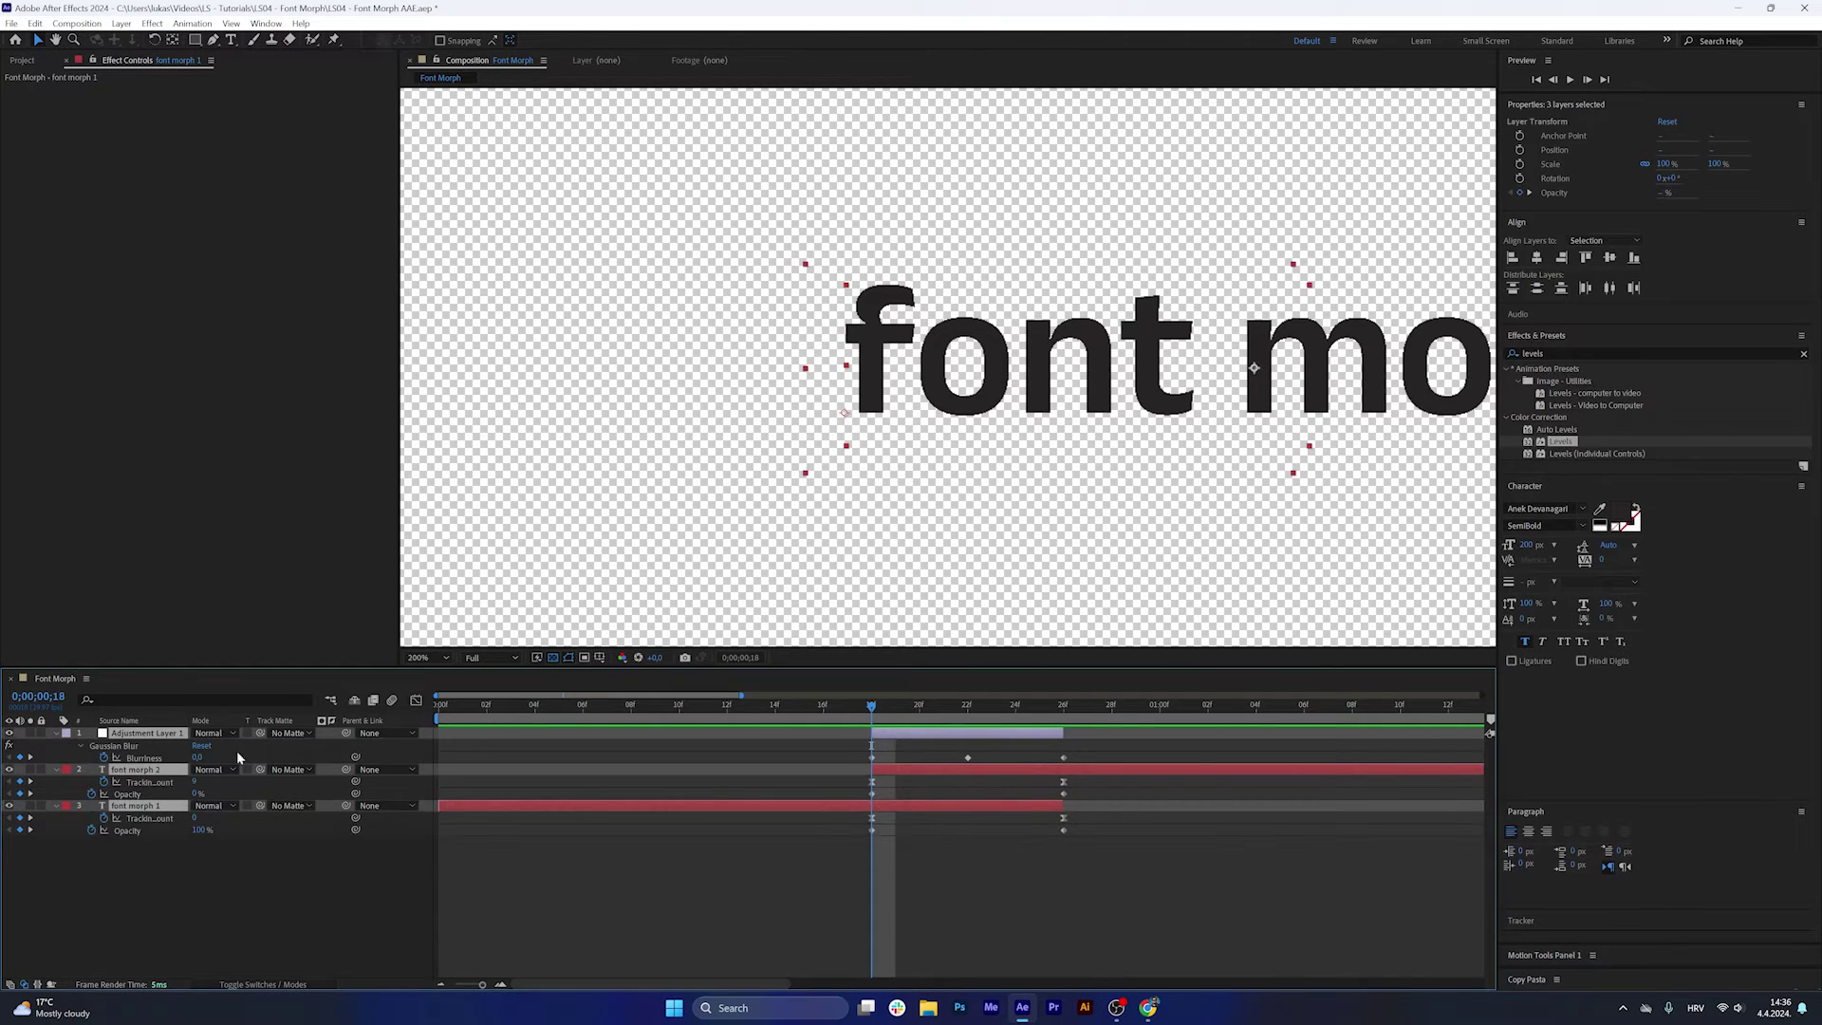
left_click(1165, 909)
left_click_drag(1152, 859, 858, 744)
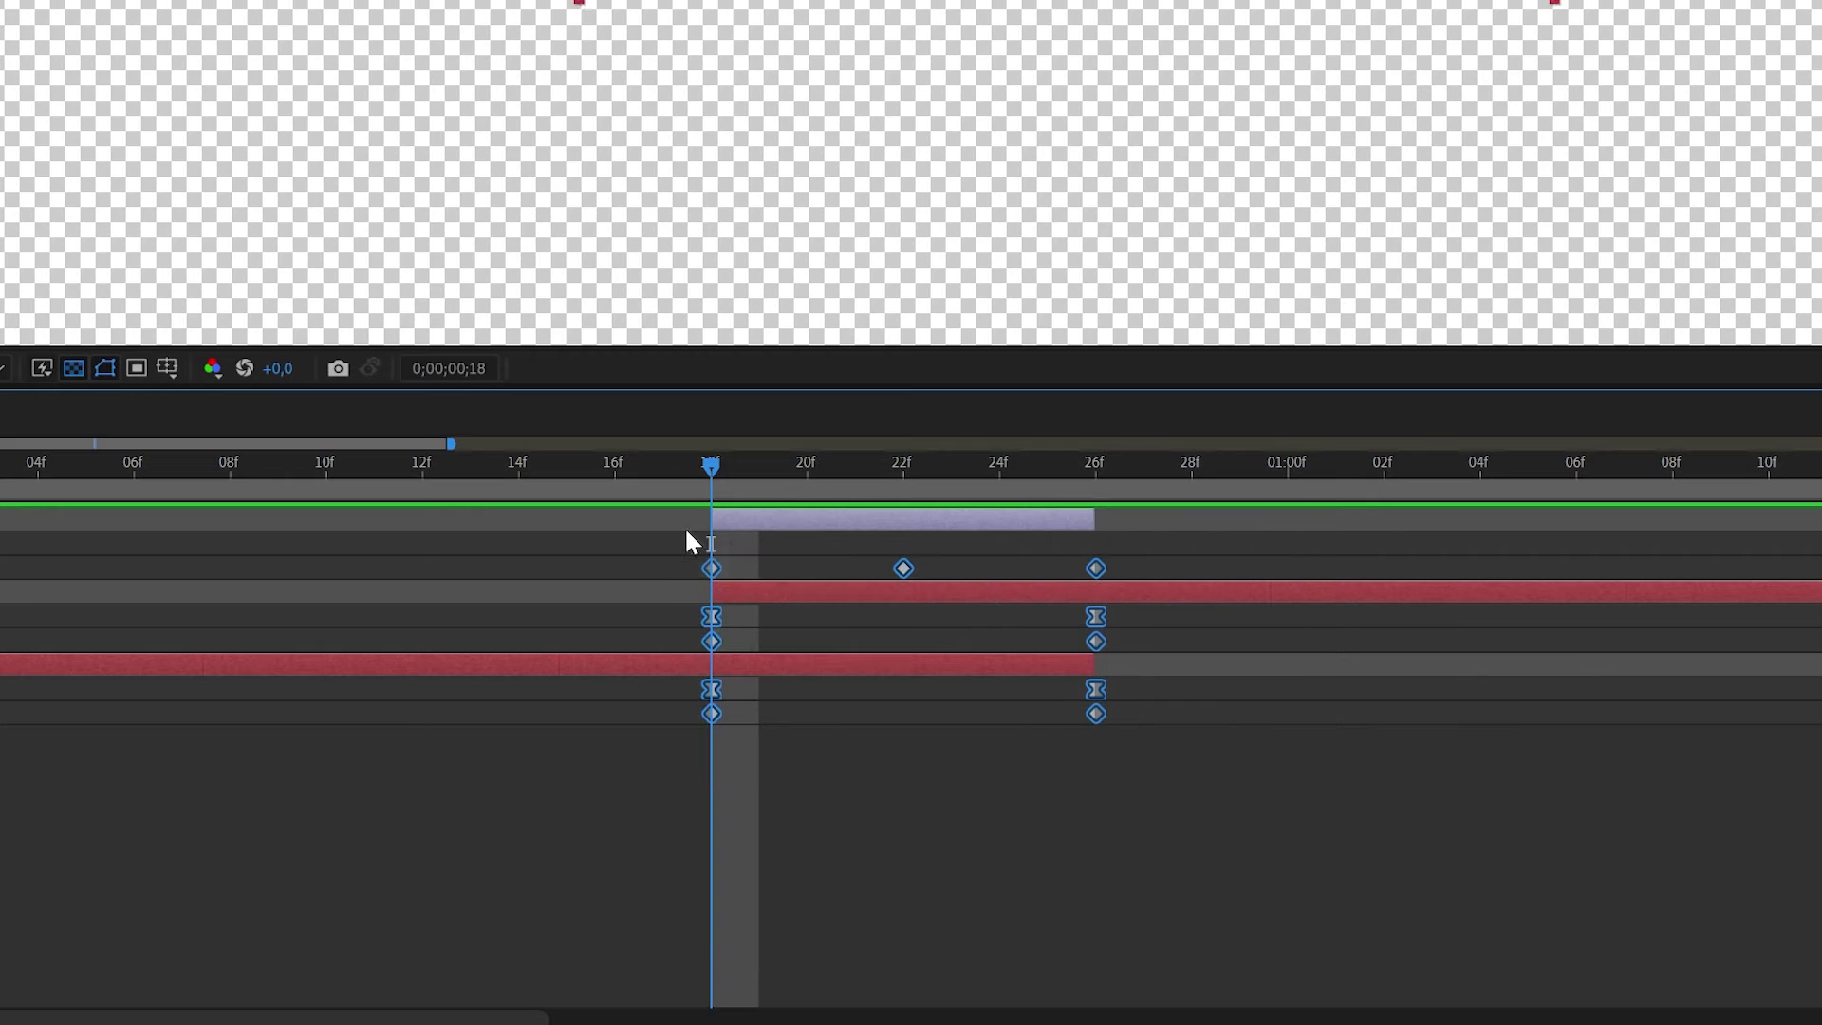
key("F9")
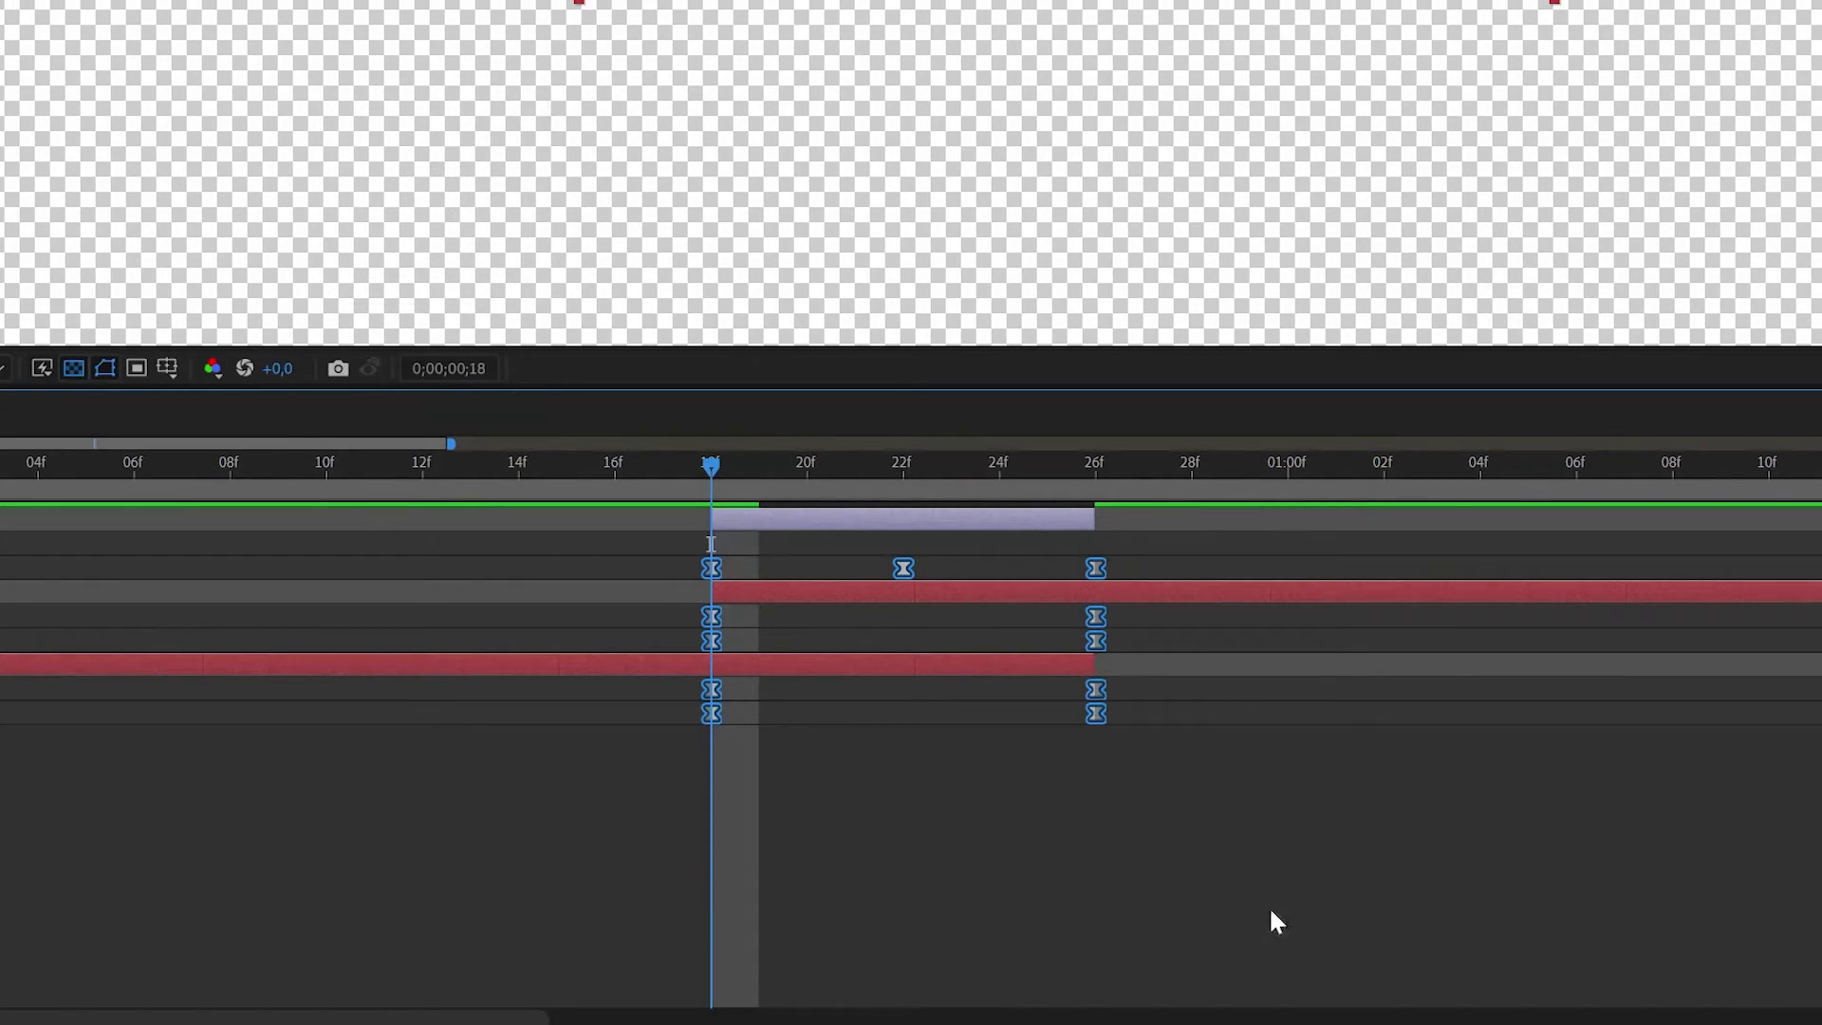
Preview the eased morph and examine the letter shapes up close through the transition up to frame 27.
left_click_drag(1240, 862, 607, 524)
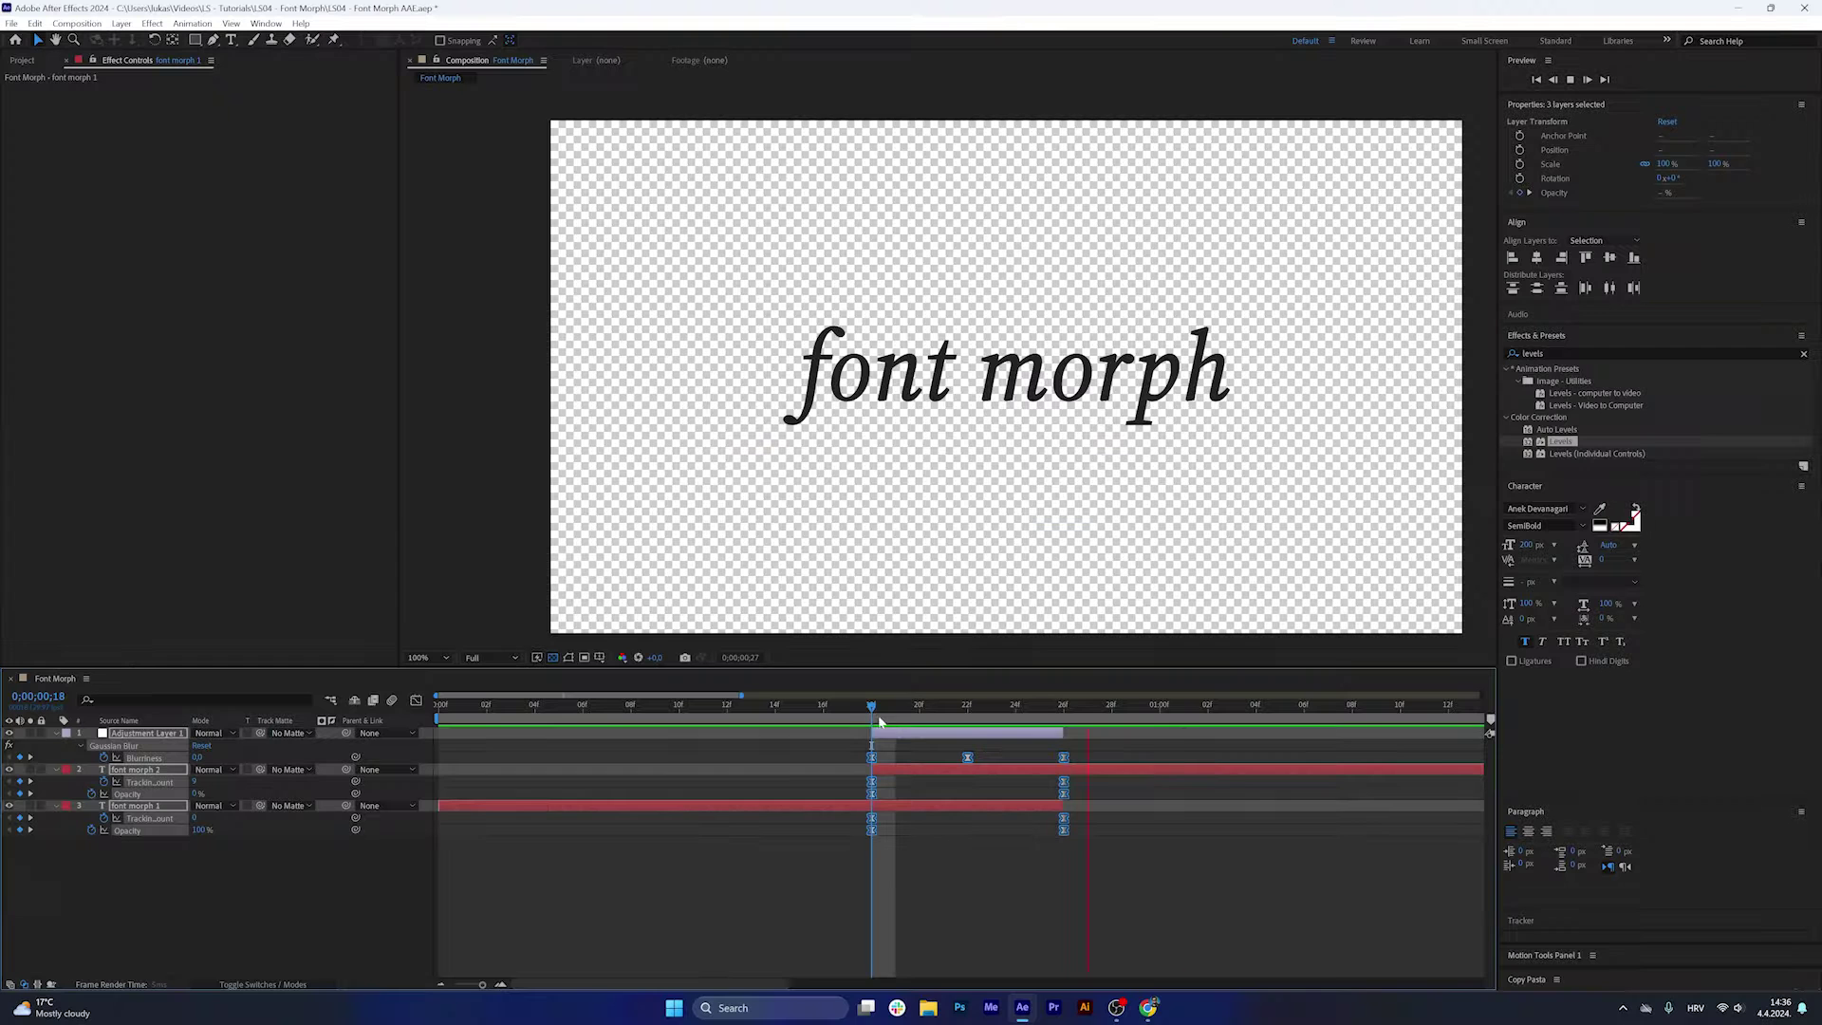
key("space")
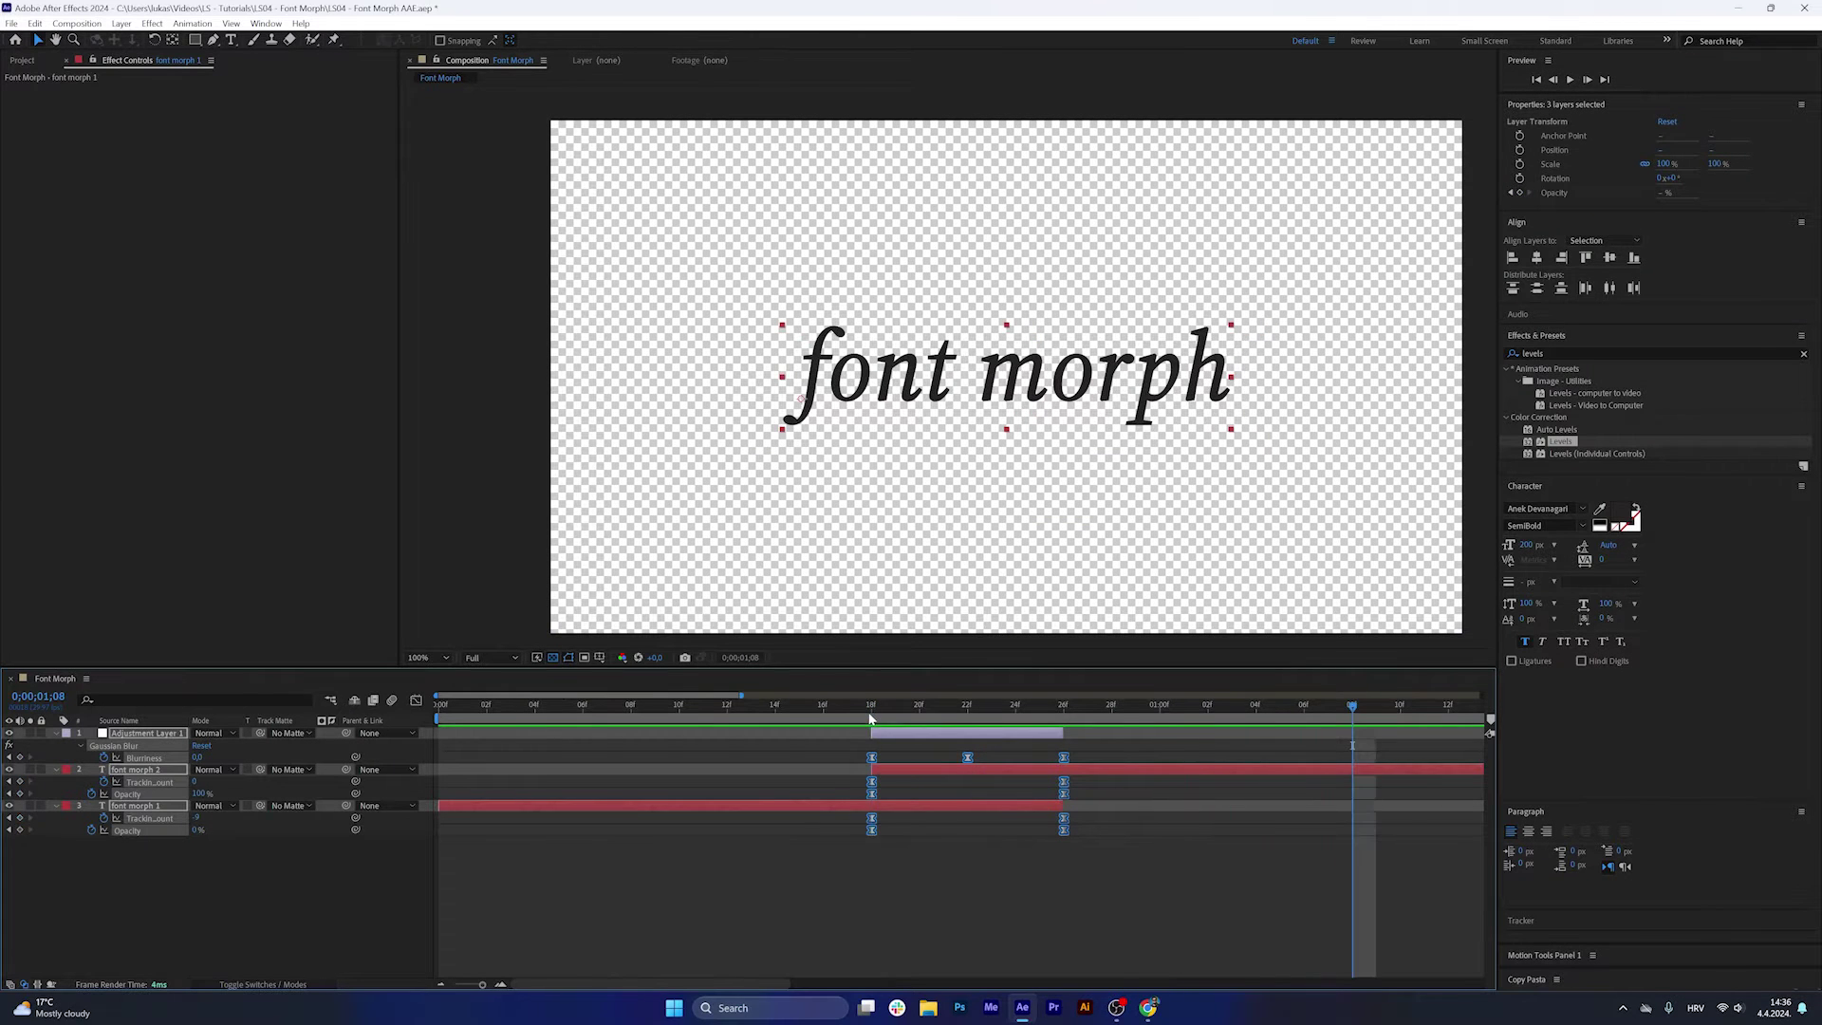
mouse_move(594, 712)
left_mouse_down()
mouse_move(562, 715)
mouse_move(588, 731)
left_mouse_up()
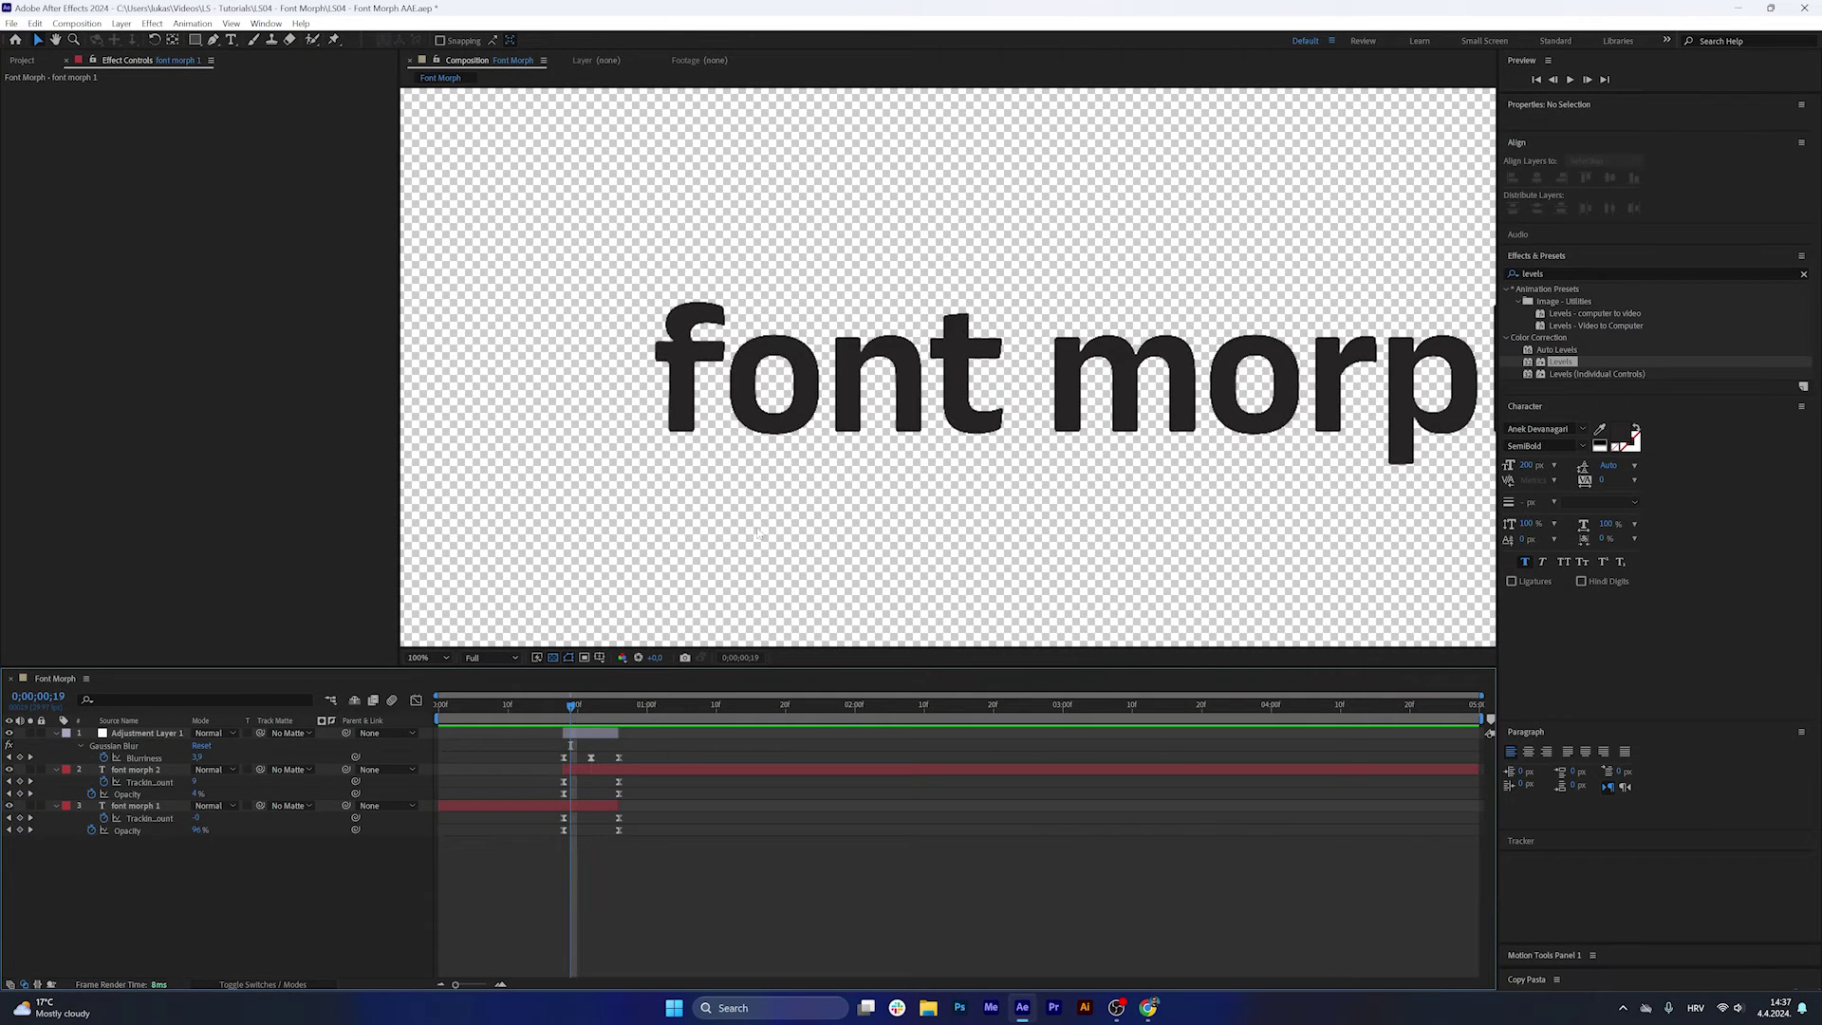
scroll(835, 536, "down", 1)
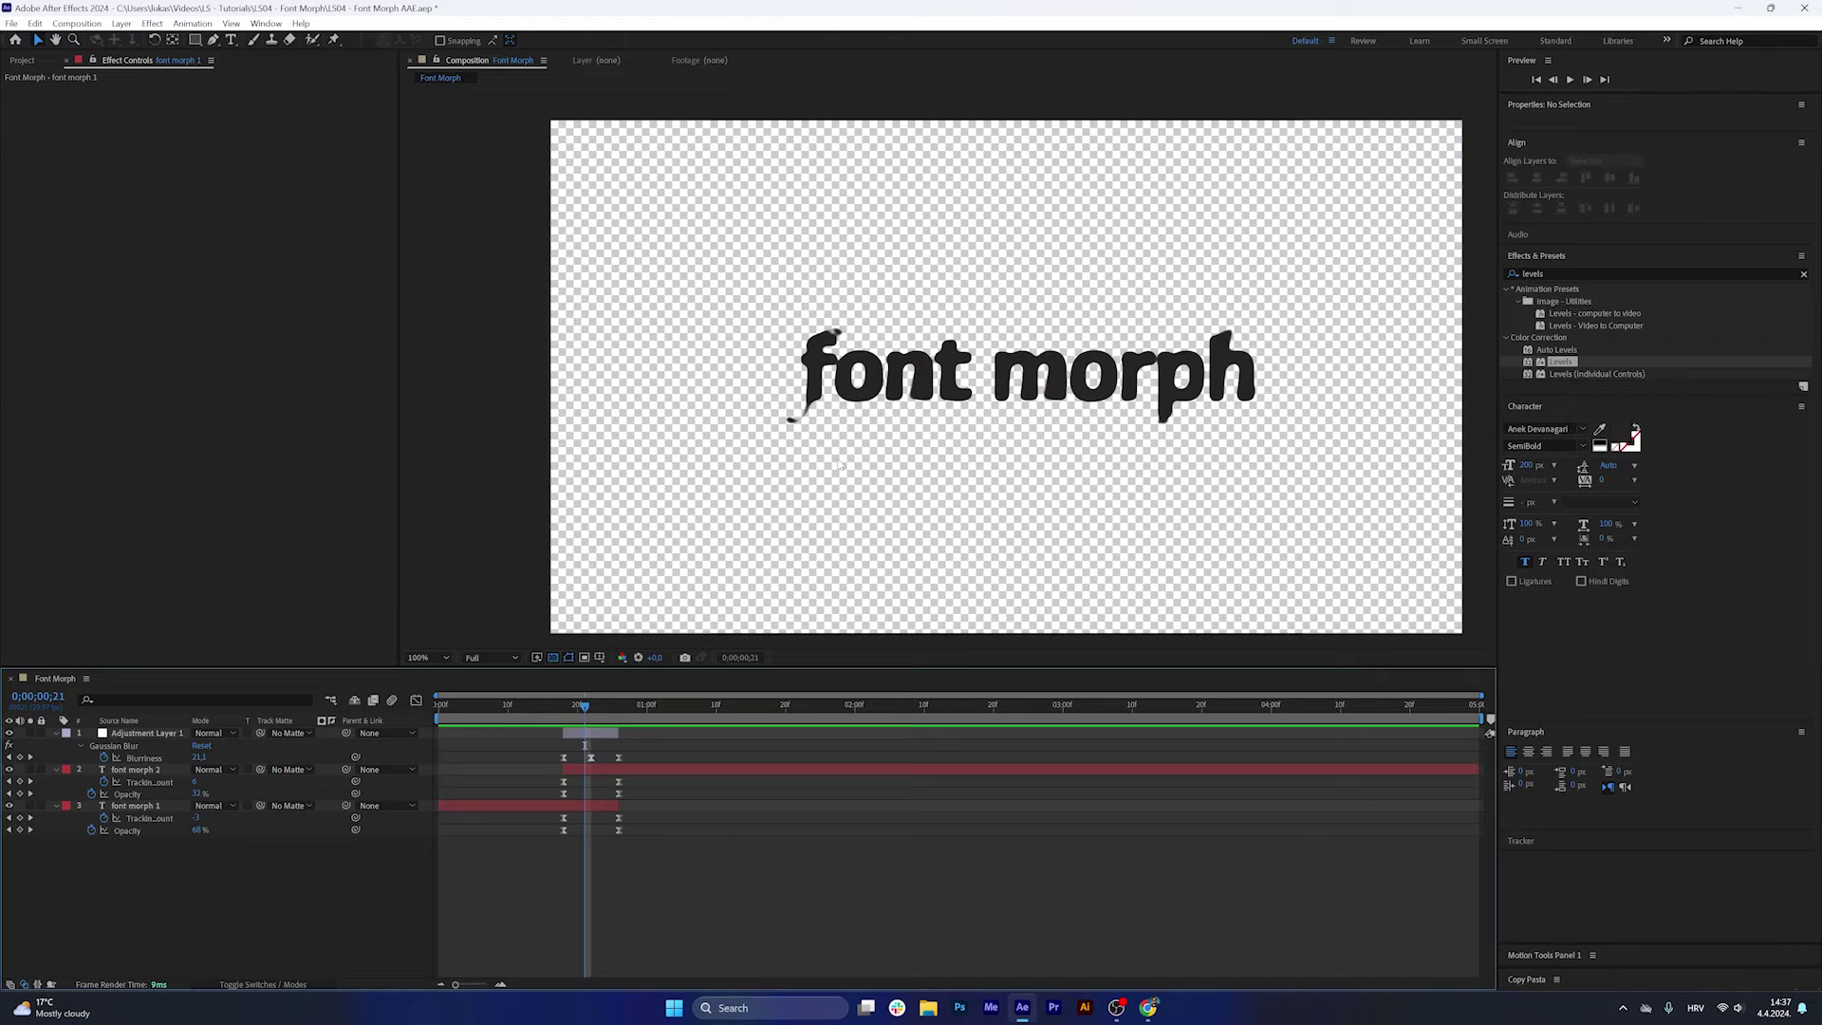
right_click(590, 769)
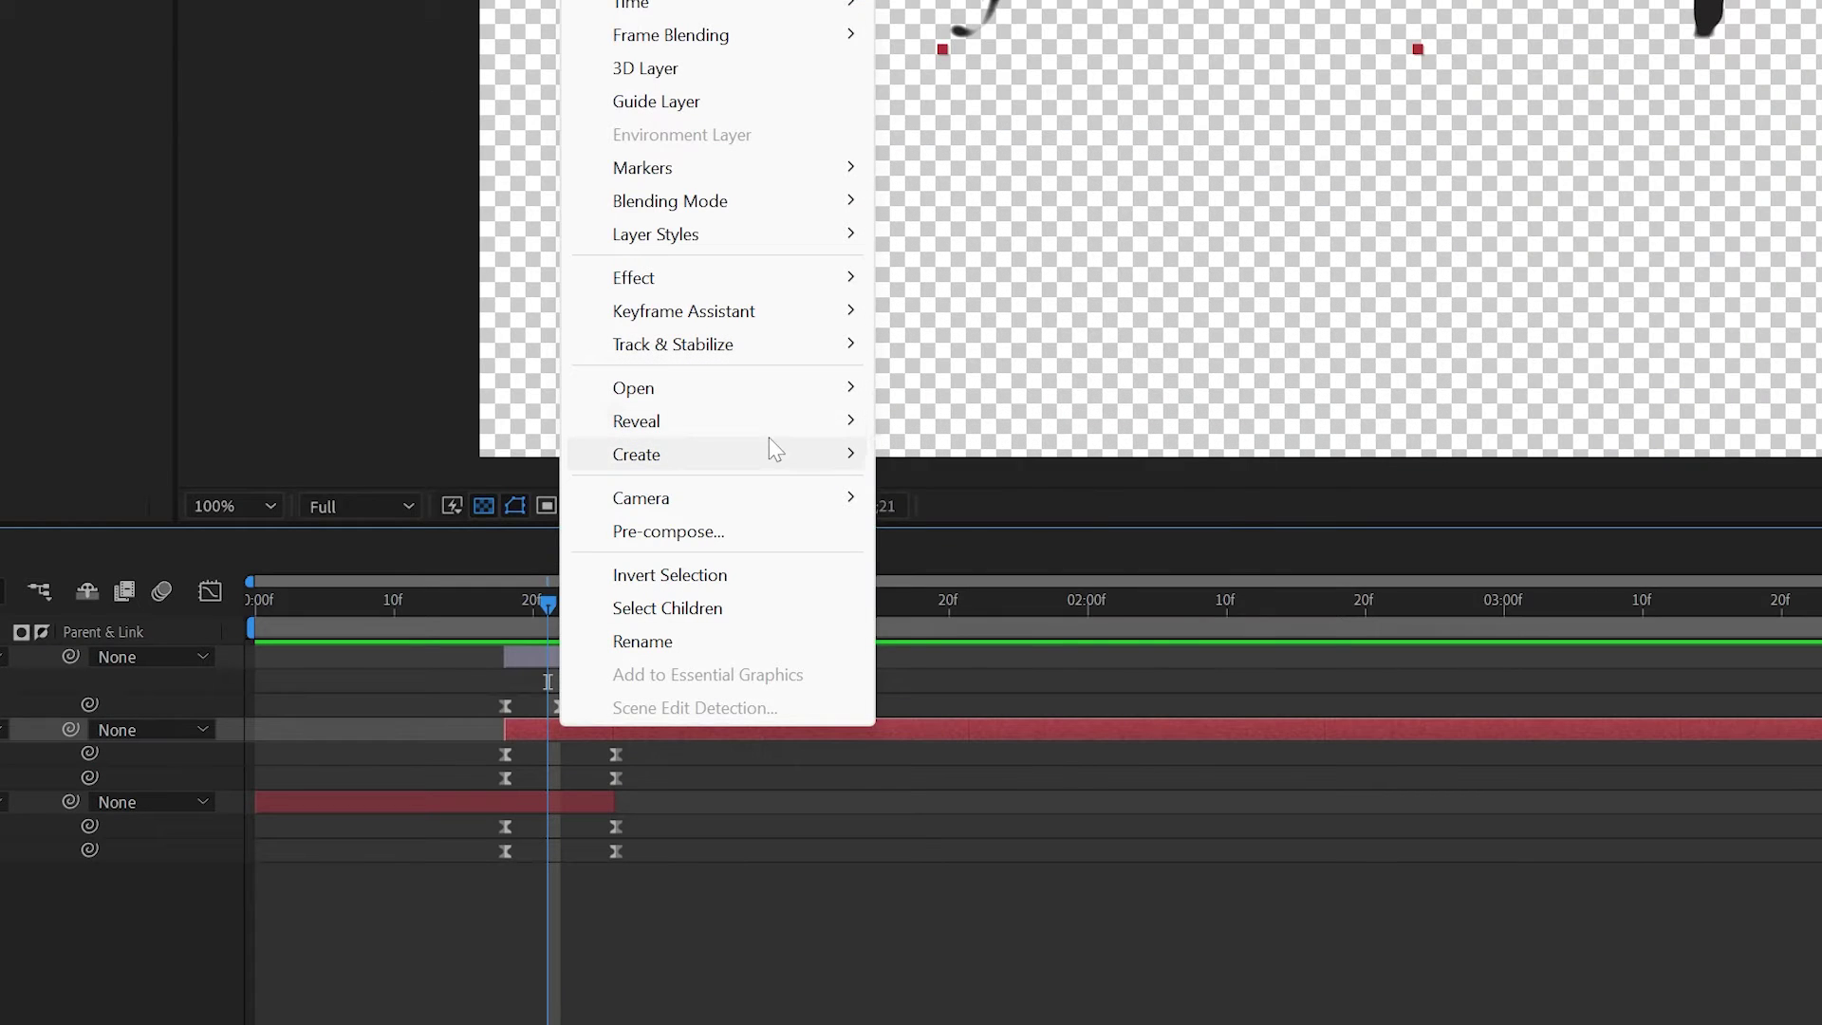
mouse_move(772, 446)
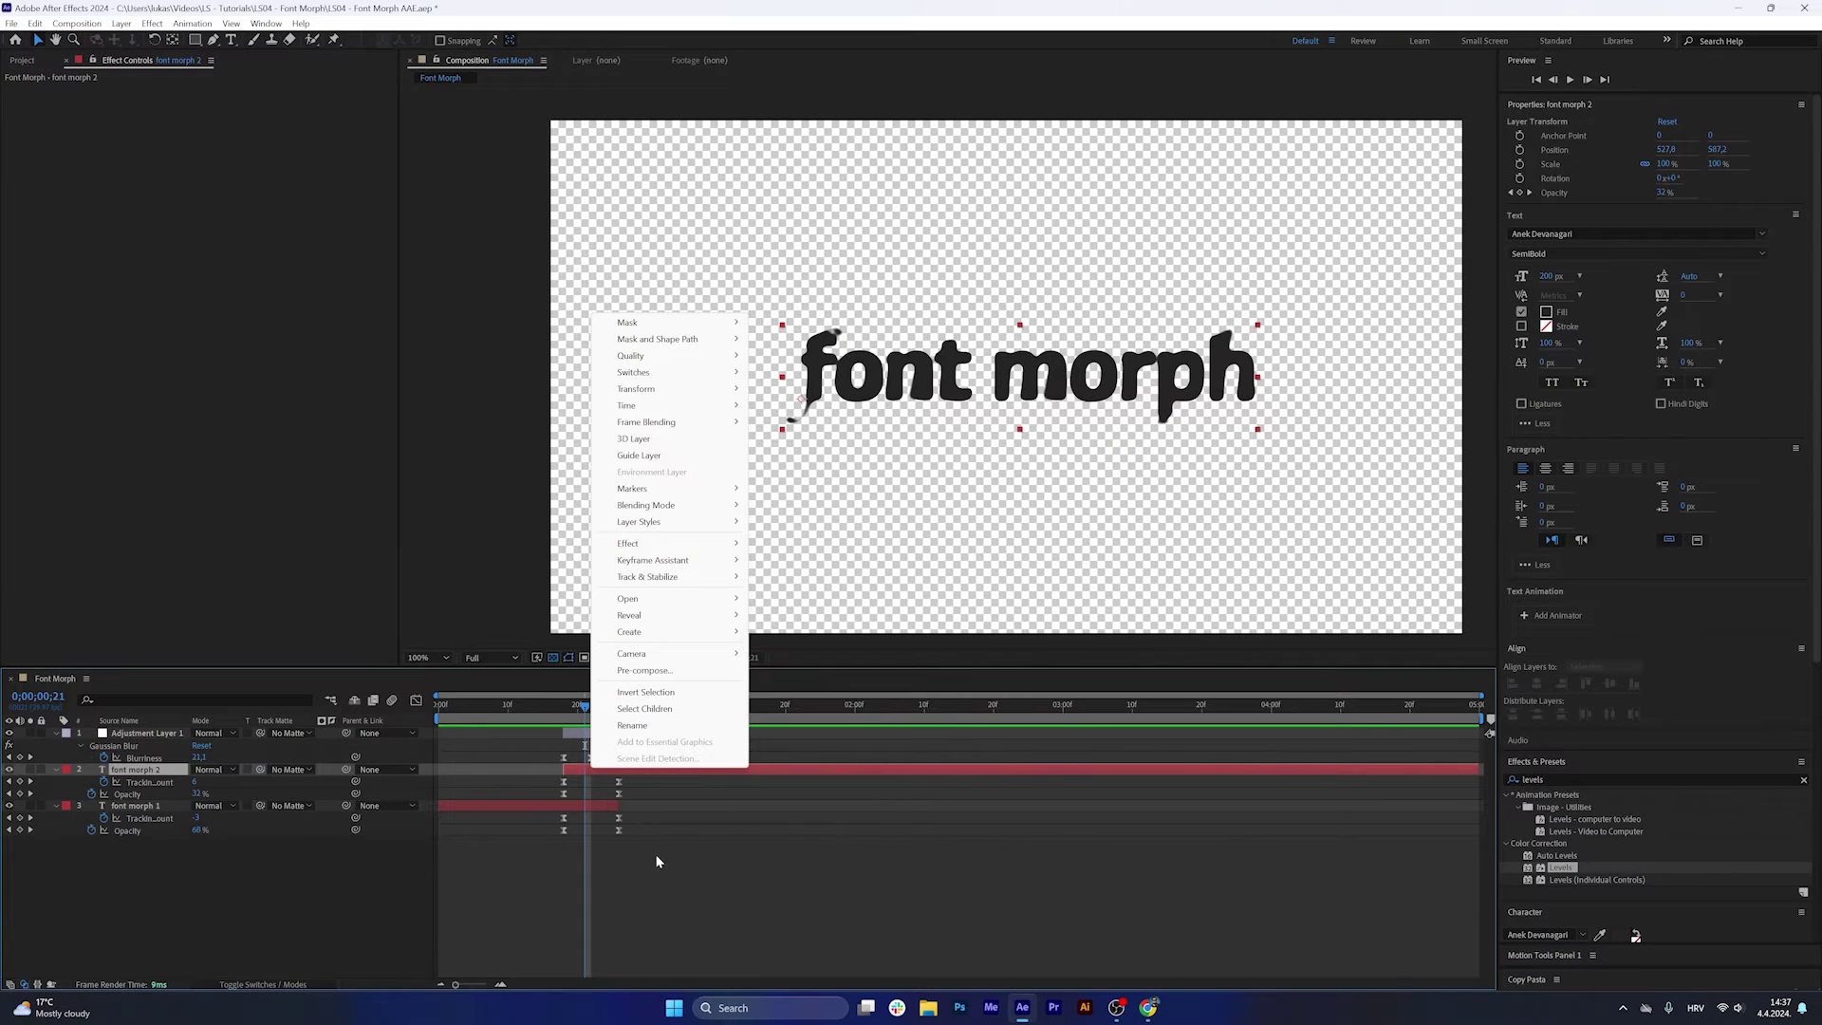
left_click_drag(555, 710, 591, 794)
scroll(827, 555, "up", 2)
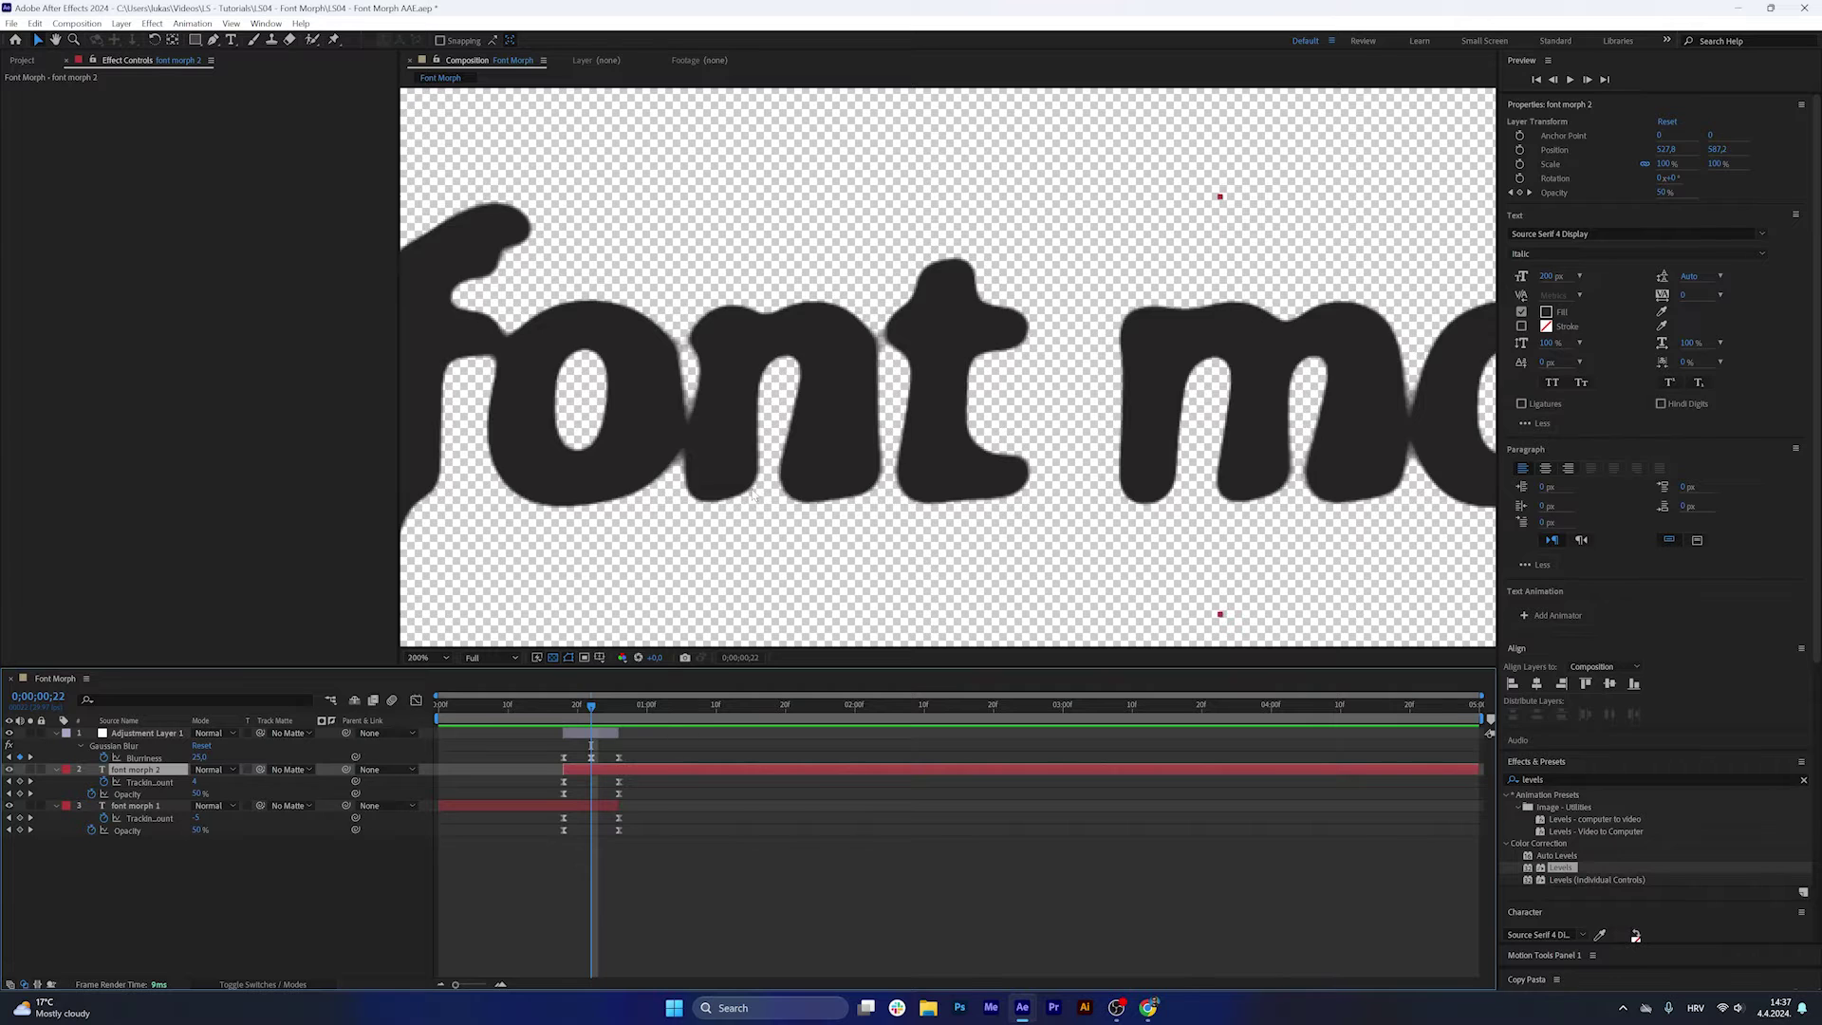
scroll(753, 495, "down", 1)
left_click_drag(590, 717, 628, 729)
key("comma")
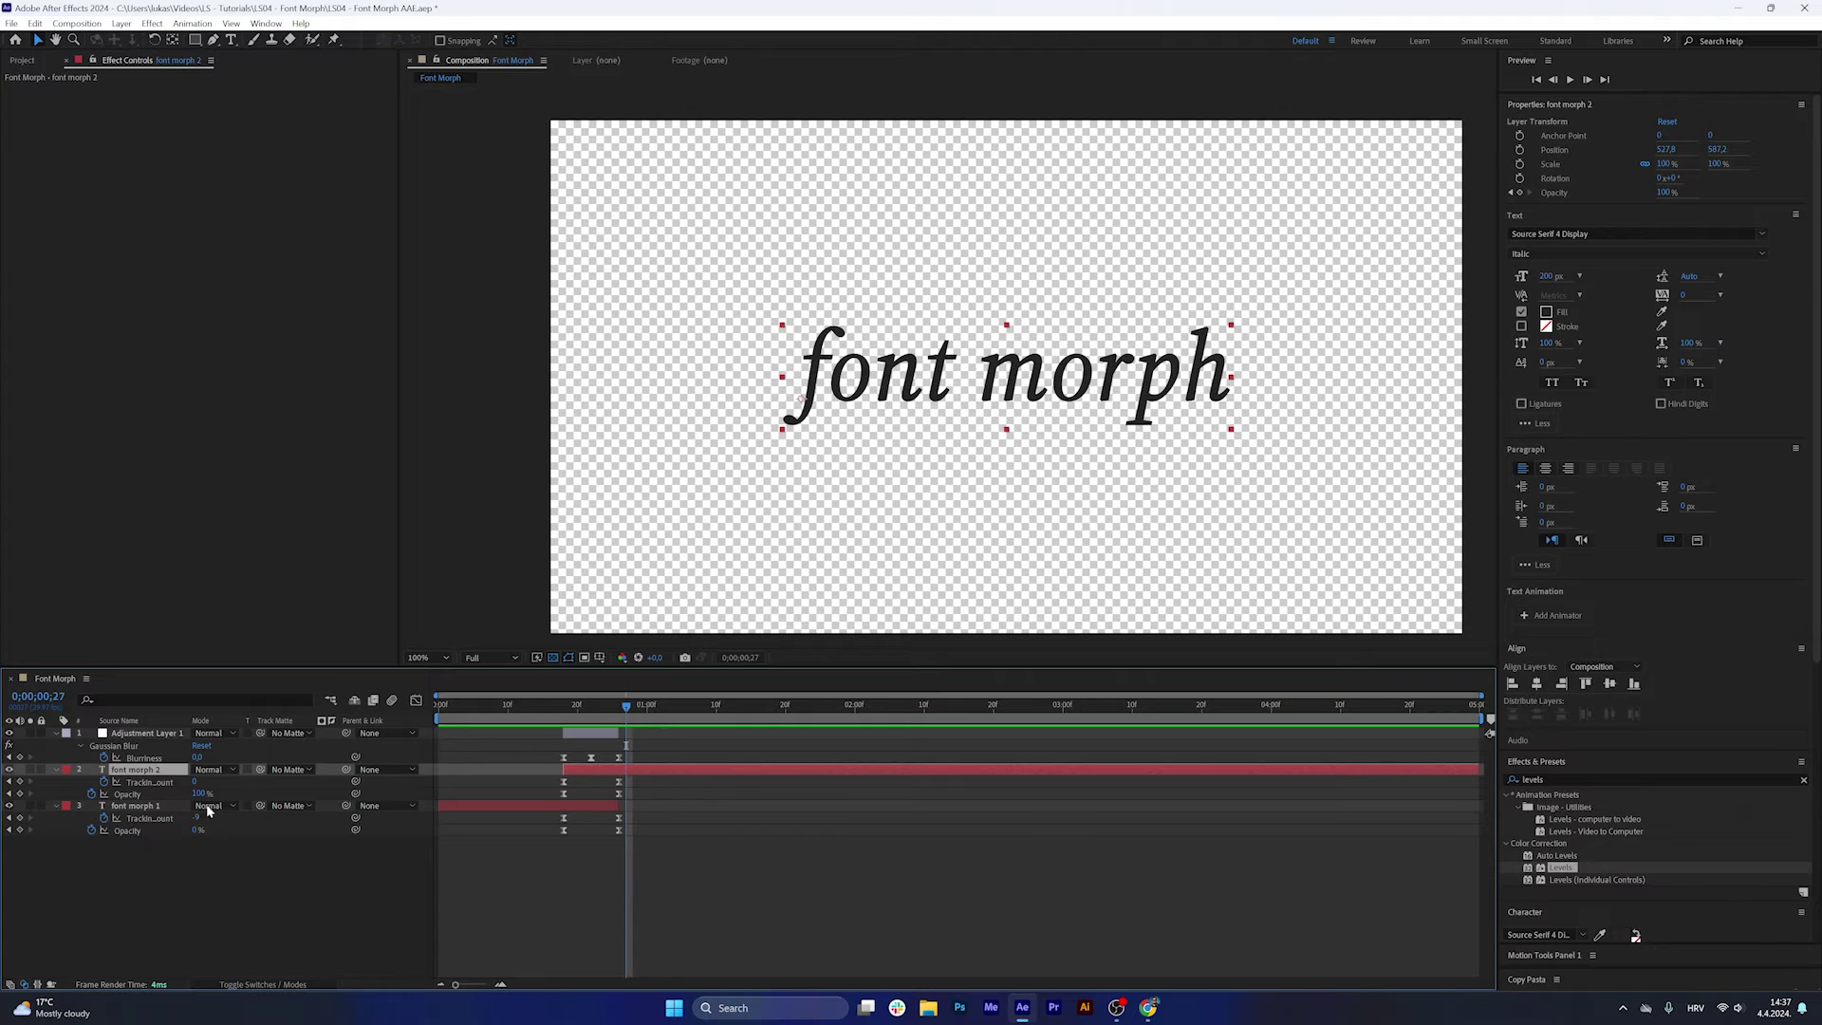
Collapse the layers' properties and place Texturelabs_Paper_316M.jpg at the bottom of the layer stack as a background.
left_click(56, 733)
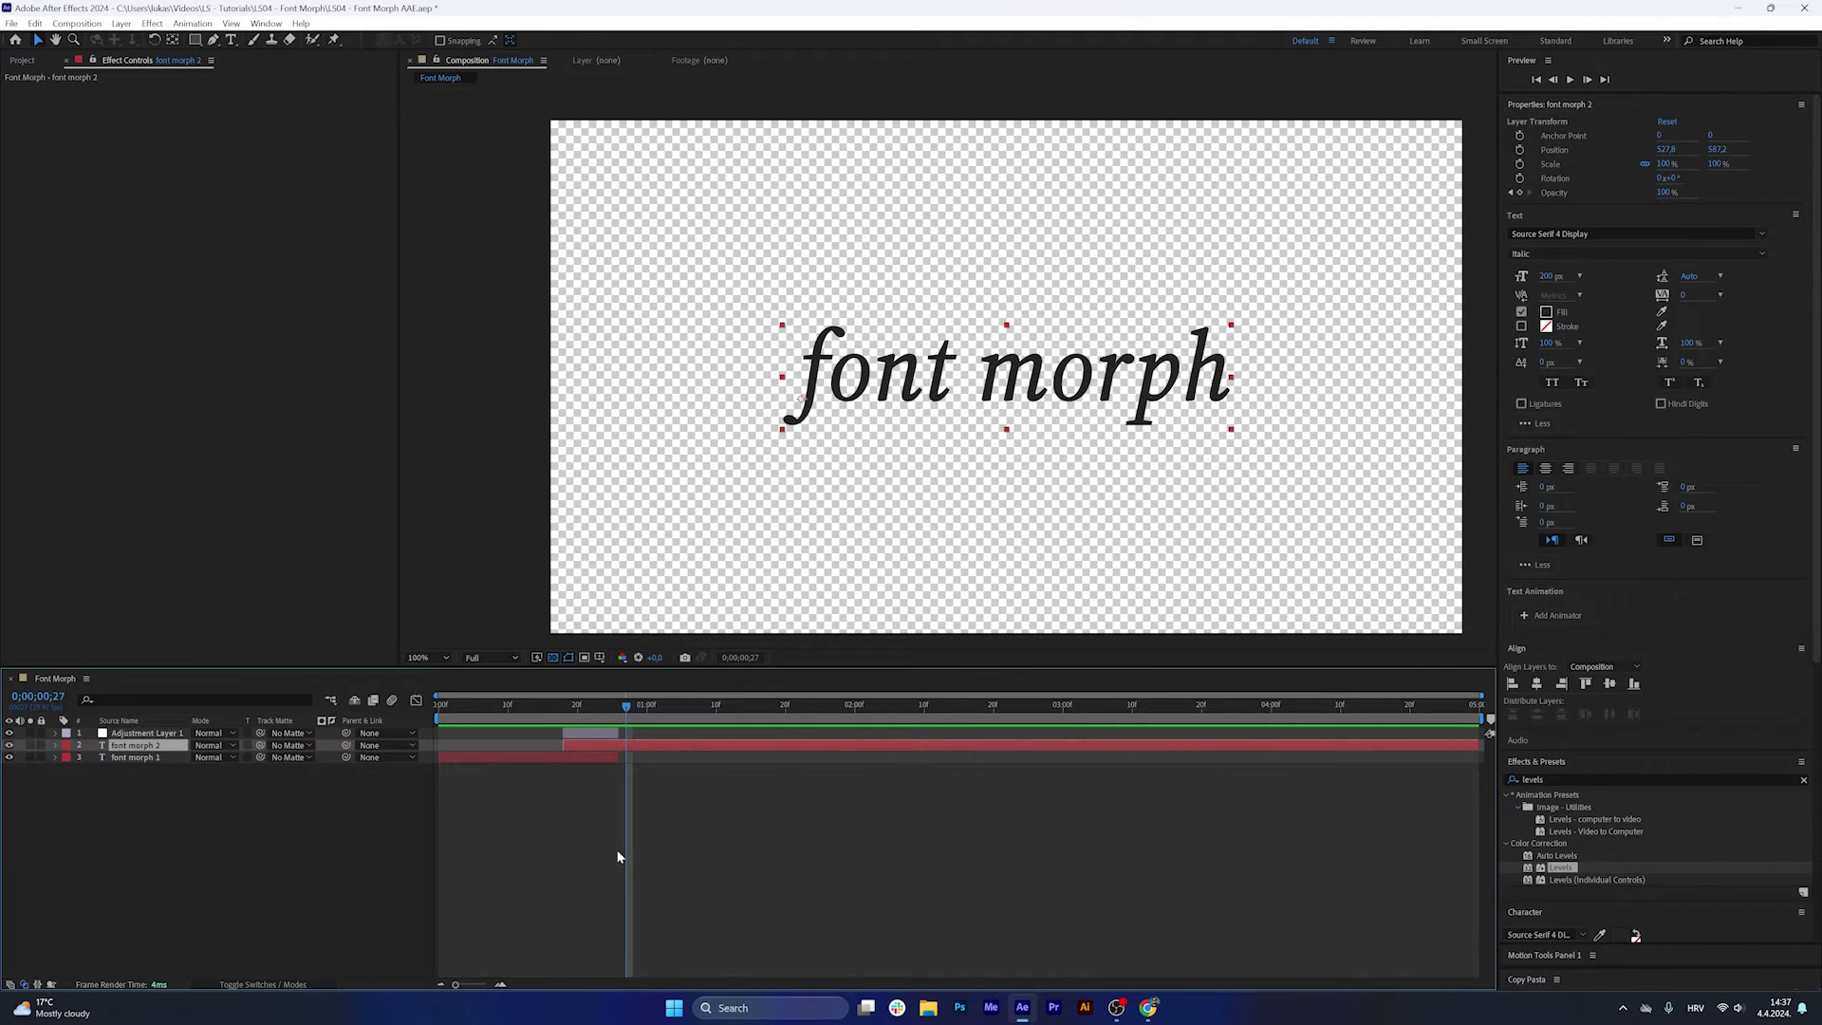
left_click(616, 855)
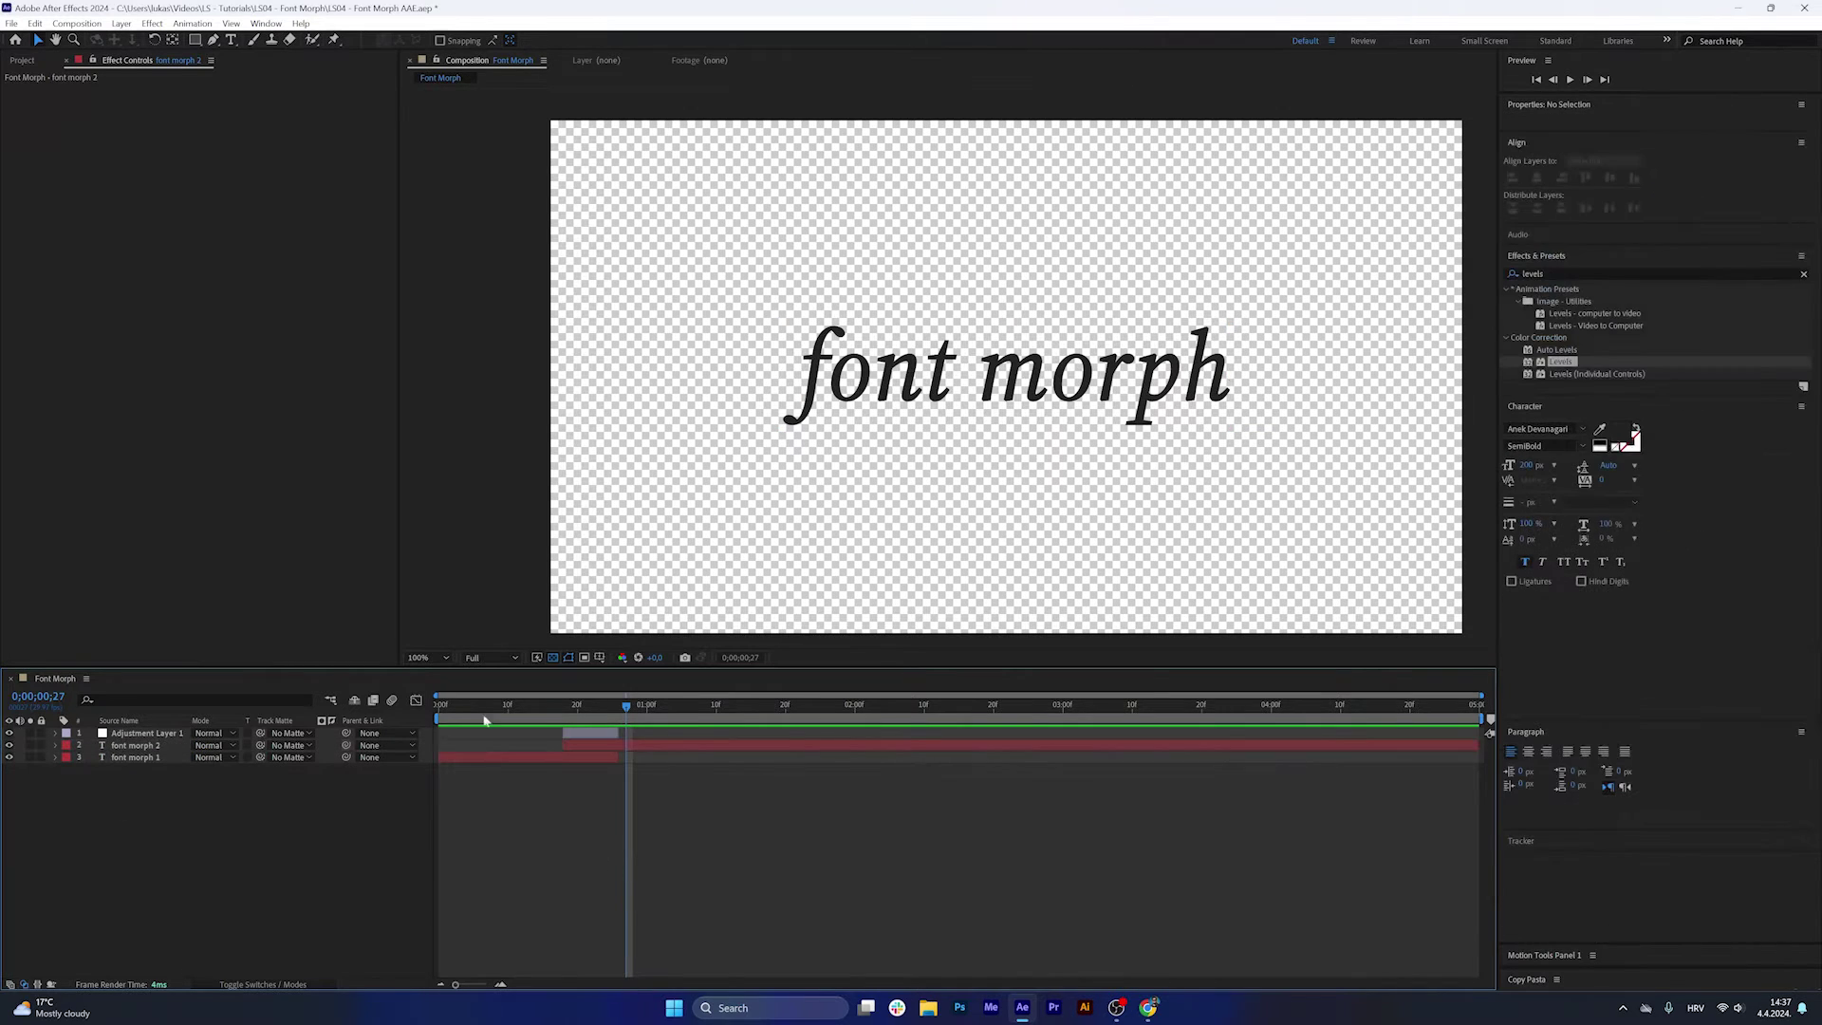
left_click(21, 61)
left_click_drag(73, 224, 187, 449)
left_click_drag(187, 456, 447, 809)
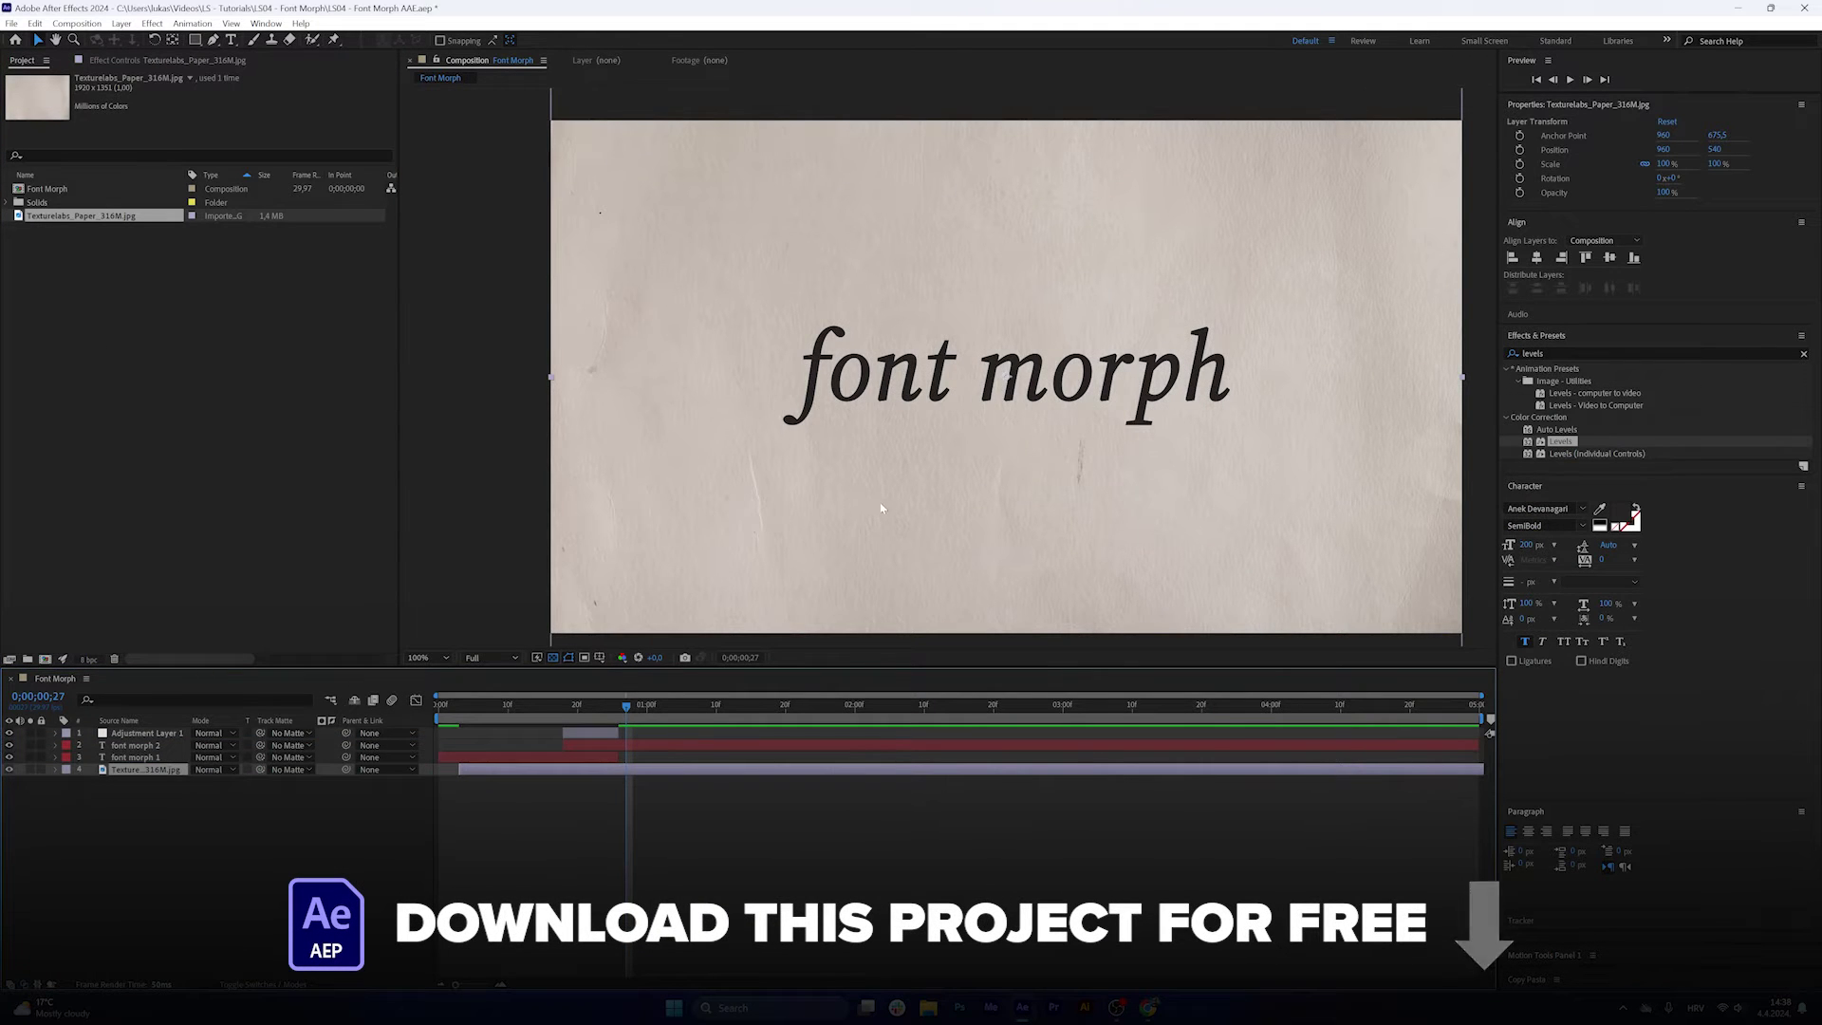
scroll(733, 557, "up", 2)
scroll(740, 556, "down", 2)
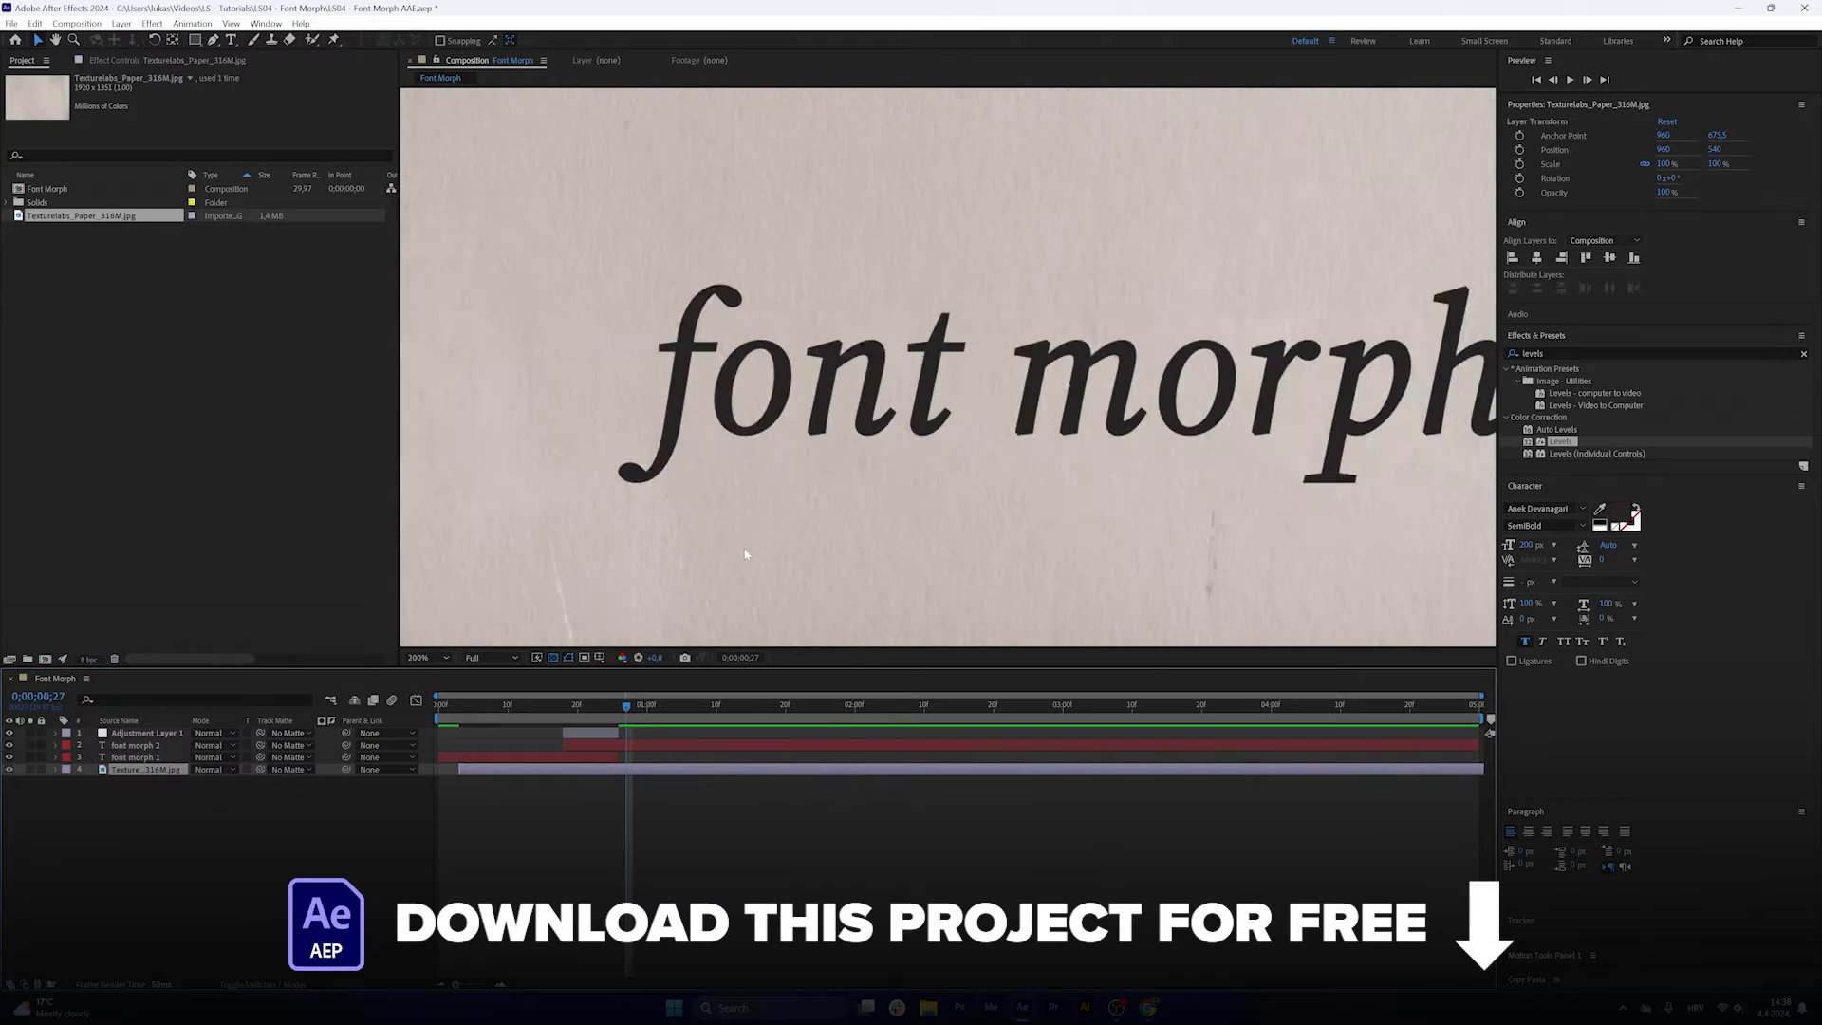
left_click_drag(979, 569, 822, 537)
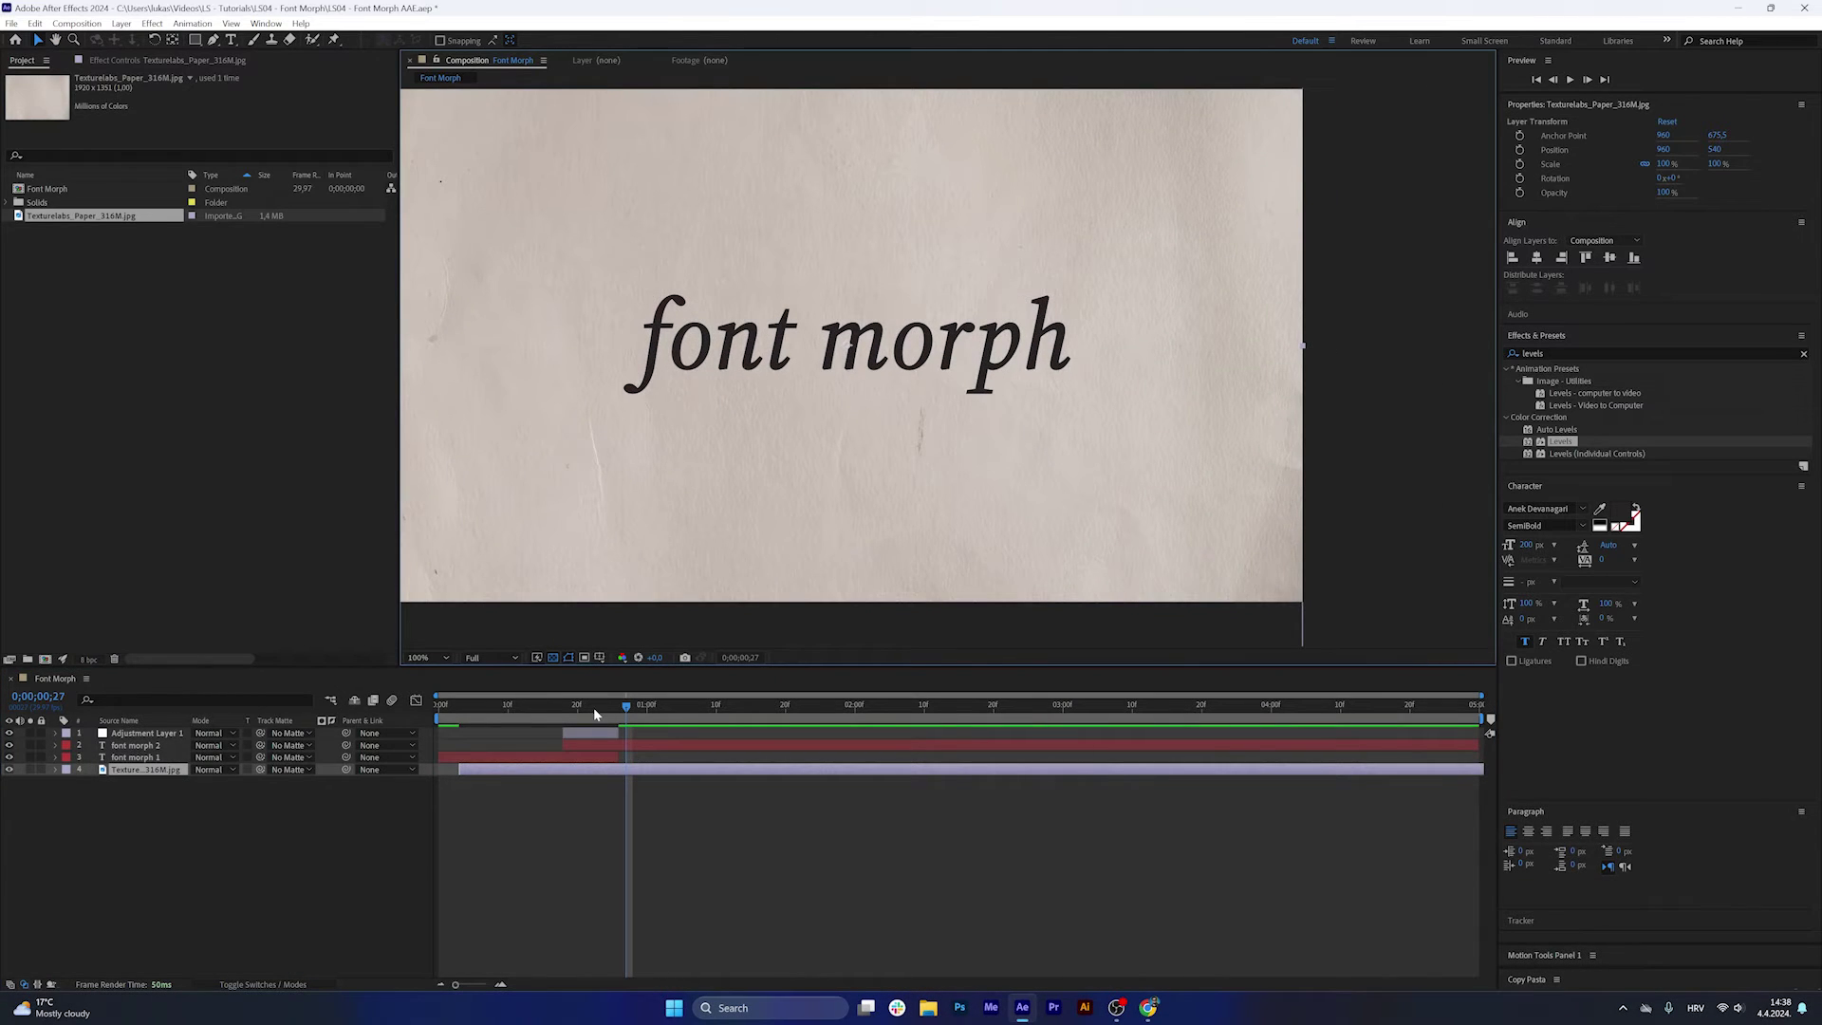
Pre-compose the adjustment layer and both text layers into a composition named FONT MOPRH TEXTS, moving all attributes into it.
left_click(150, 734)
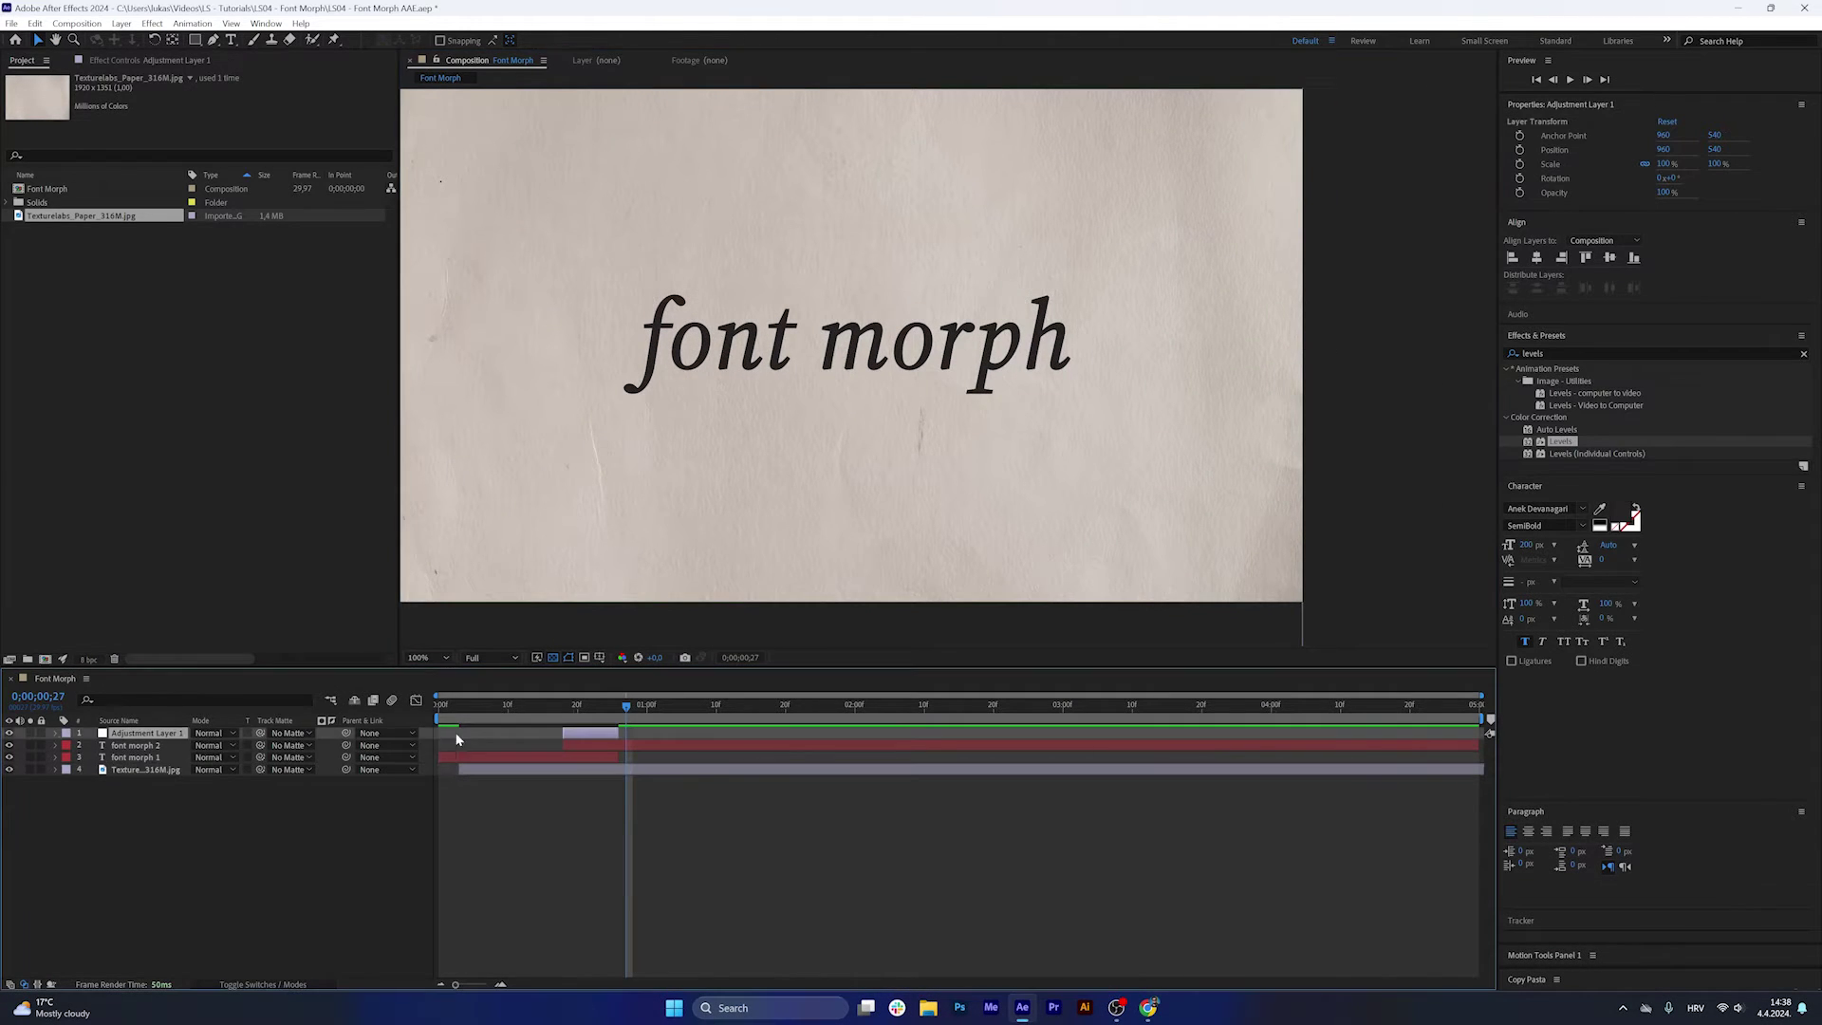
mouse_move(591, 710)
left_mouse_down()
mouse_move(620, 719)
mouse_move(566, 724)
left_mouse_up()
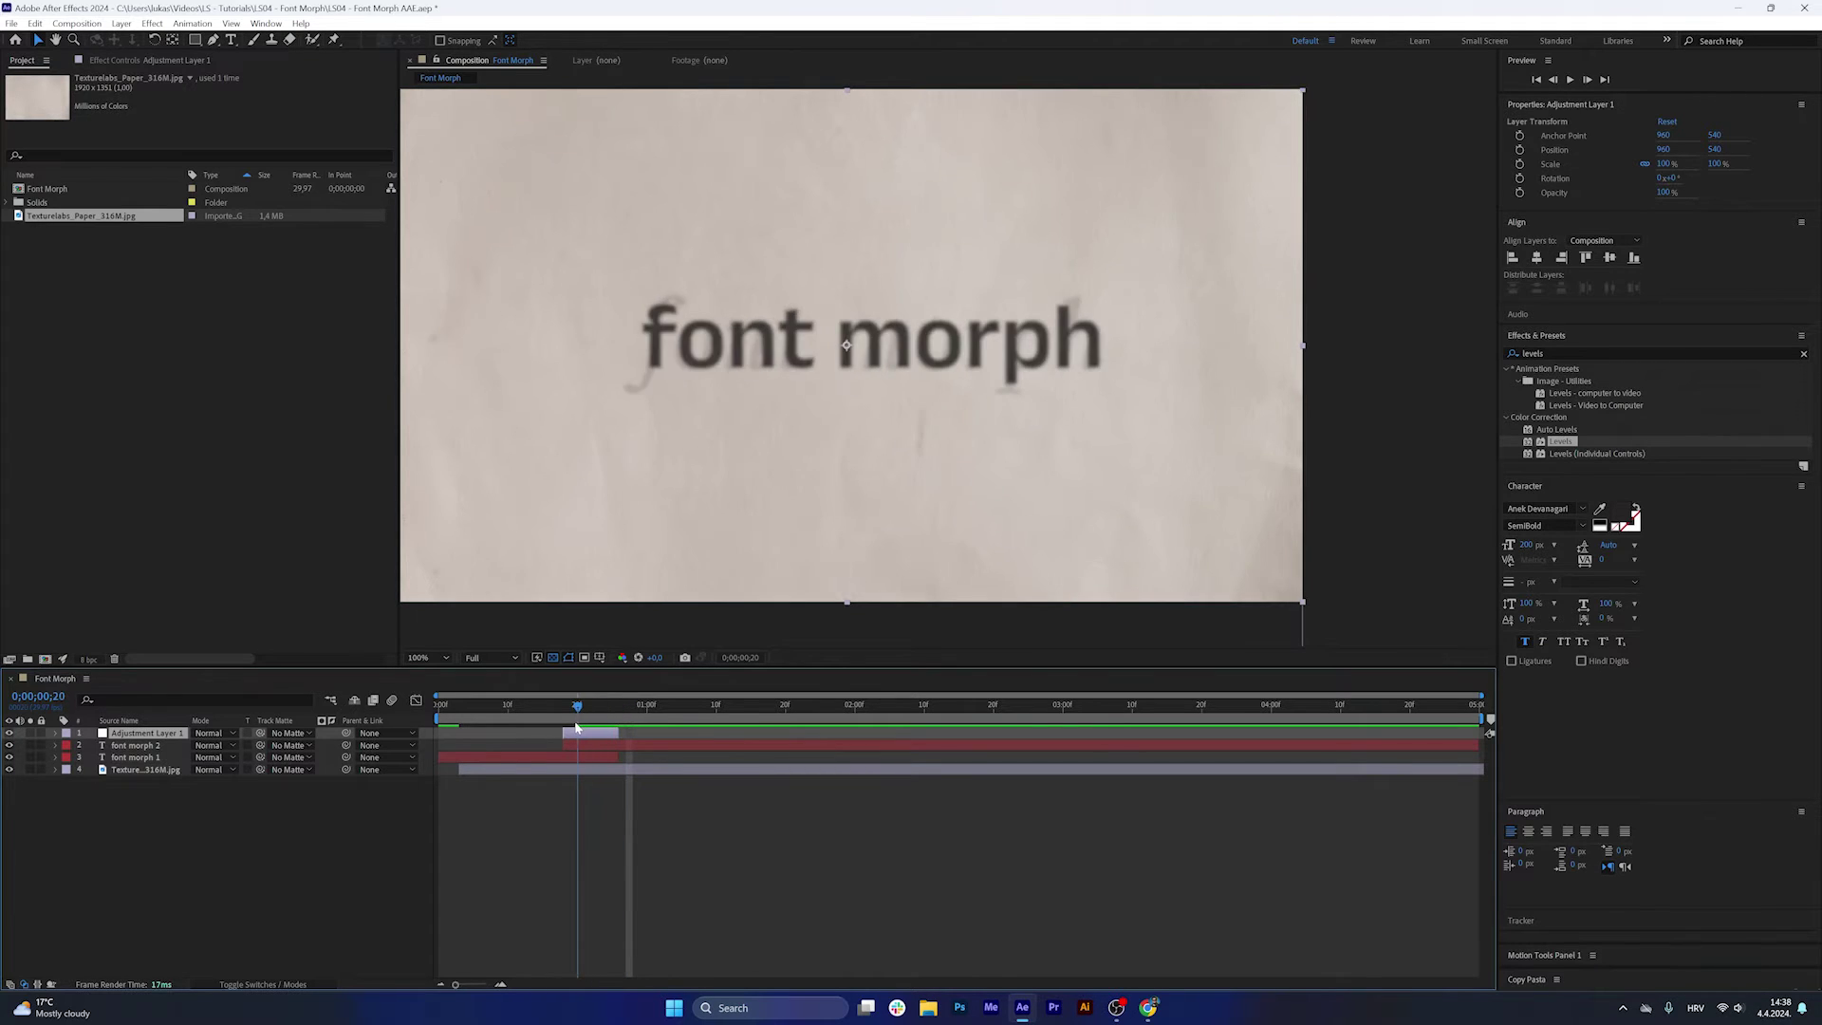
left_click(133, 757, "shift")
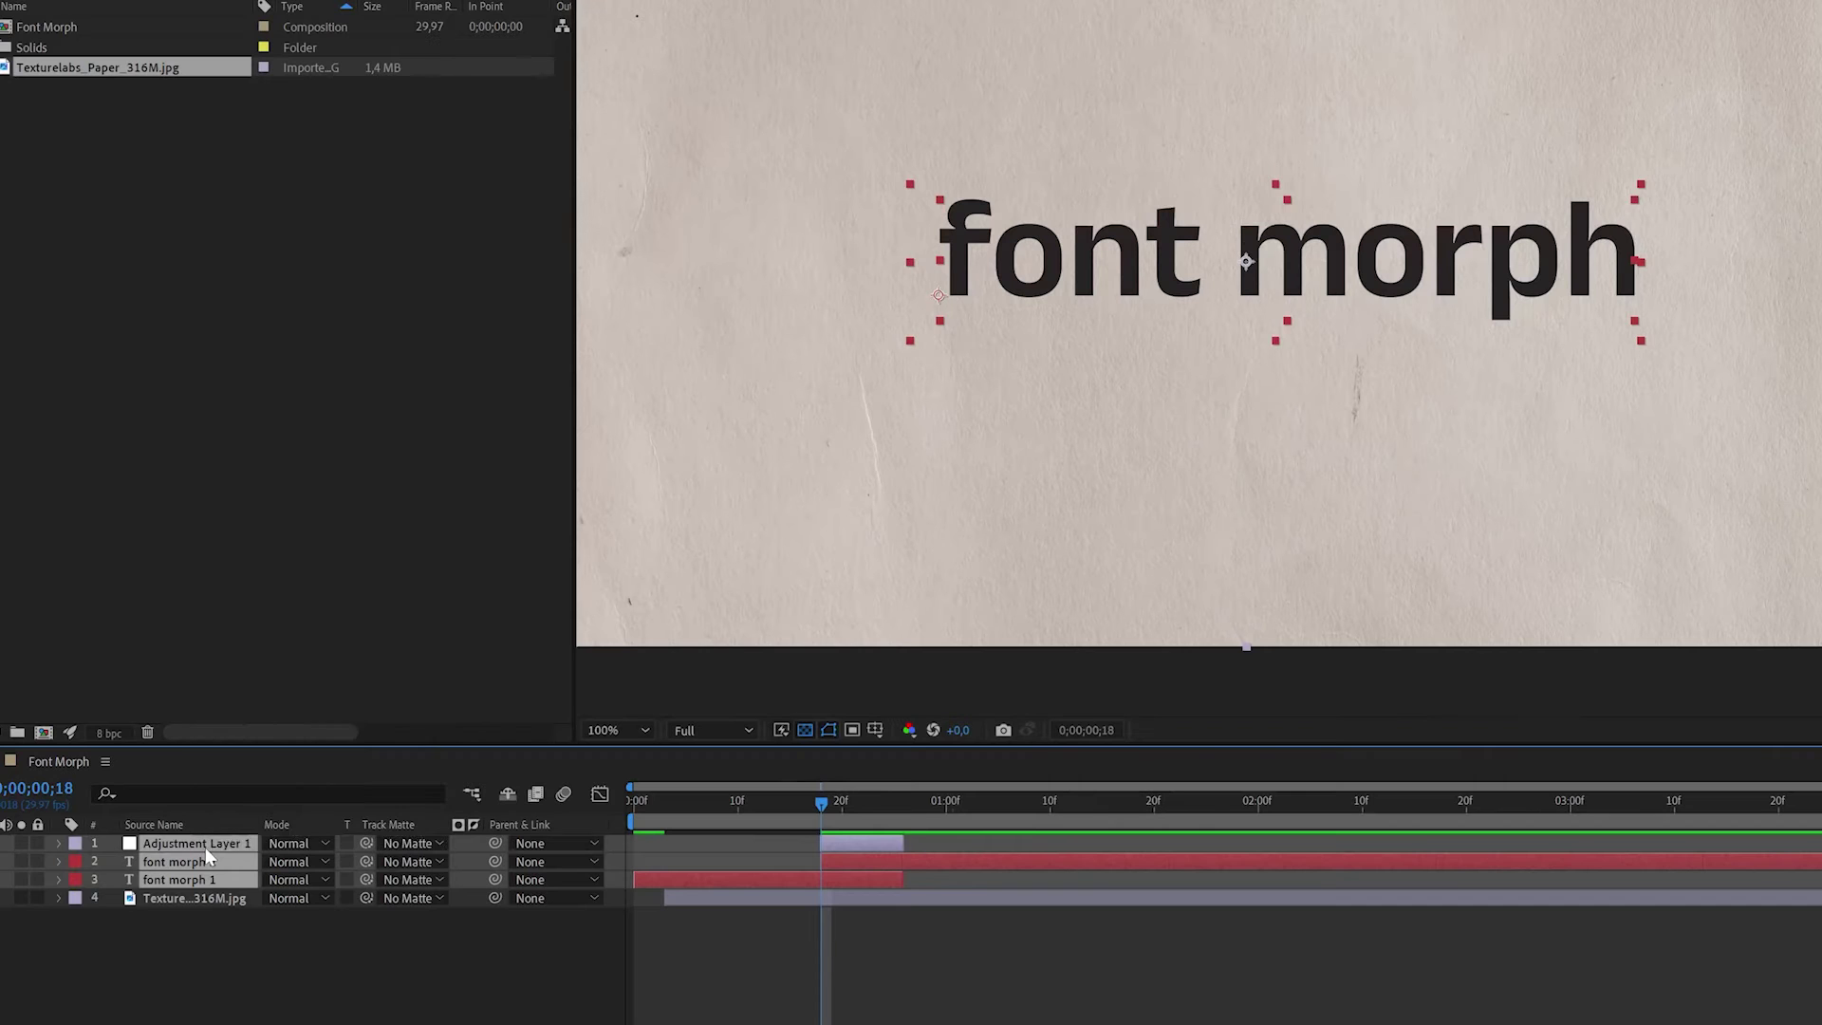
right_click(153, 735)
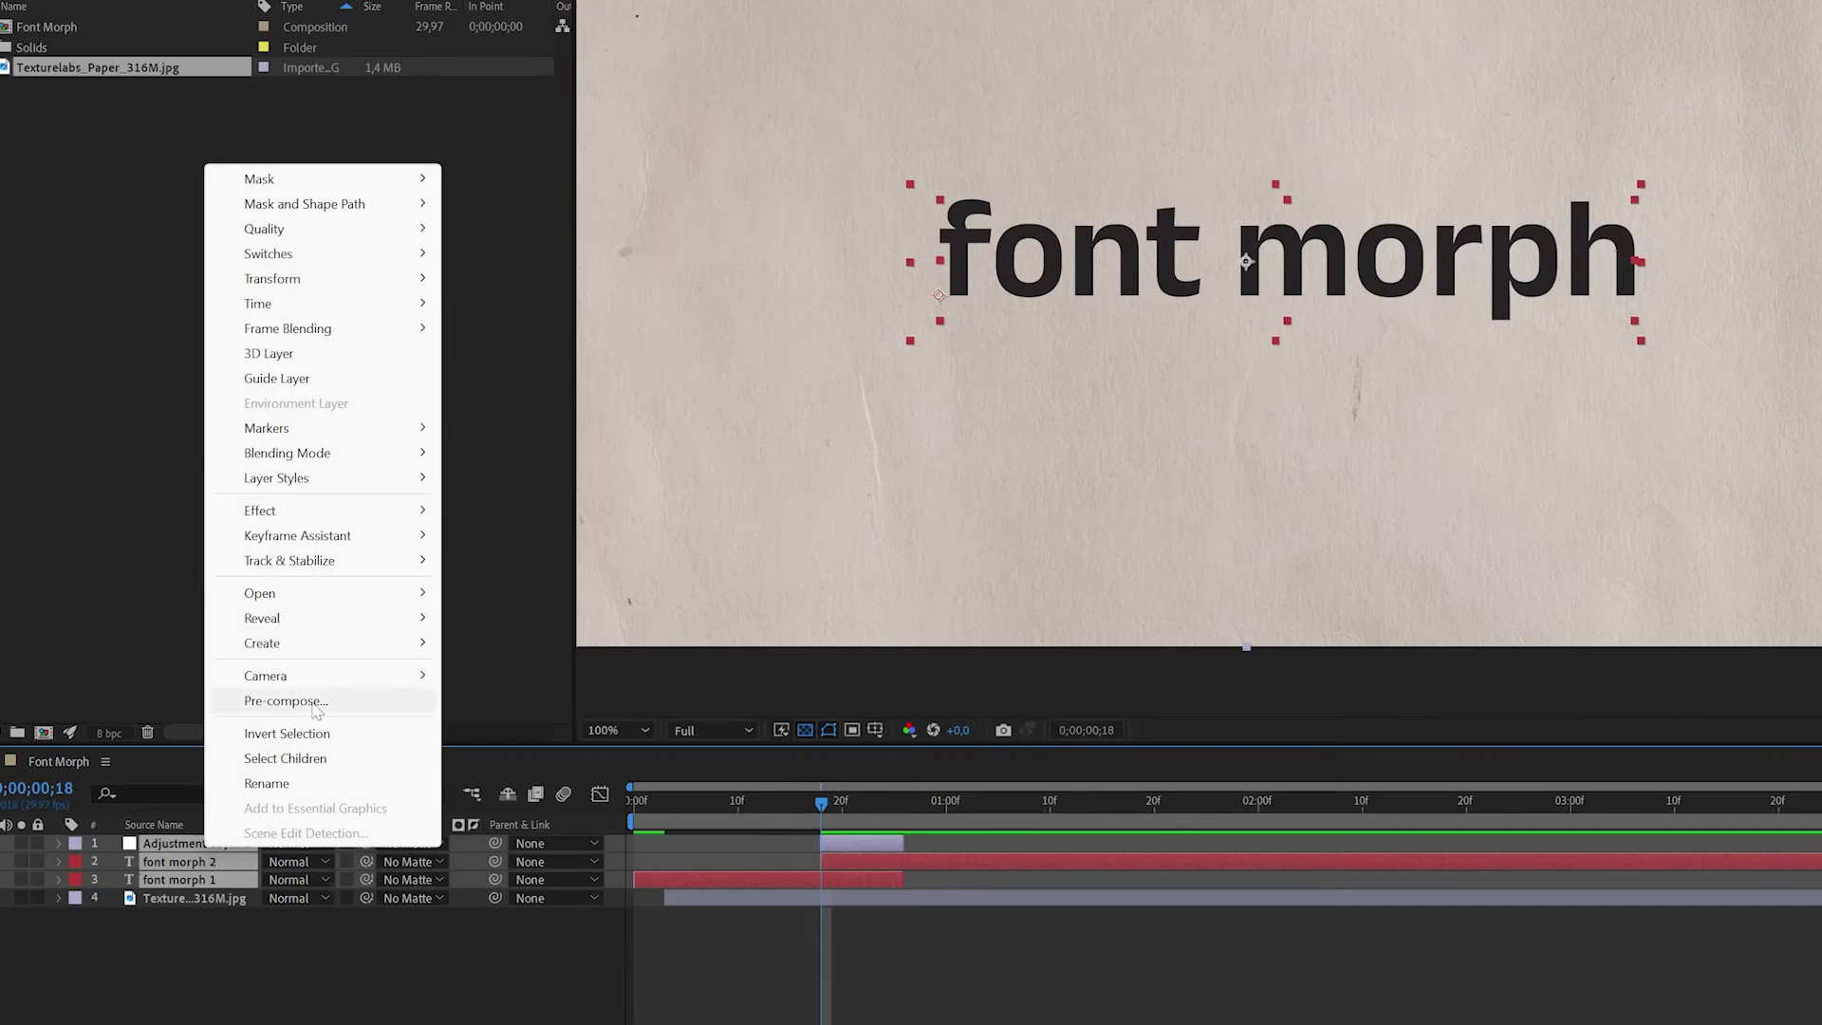
left_click(285, 700)
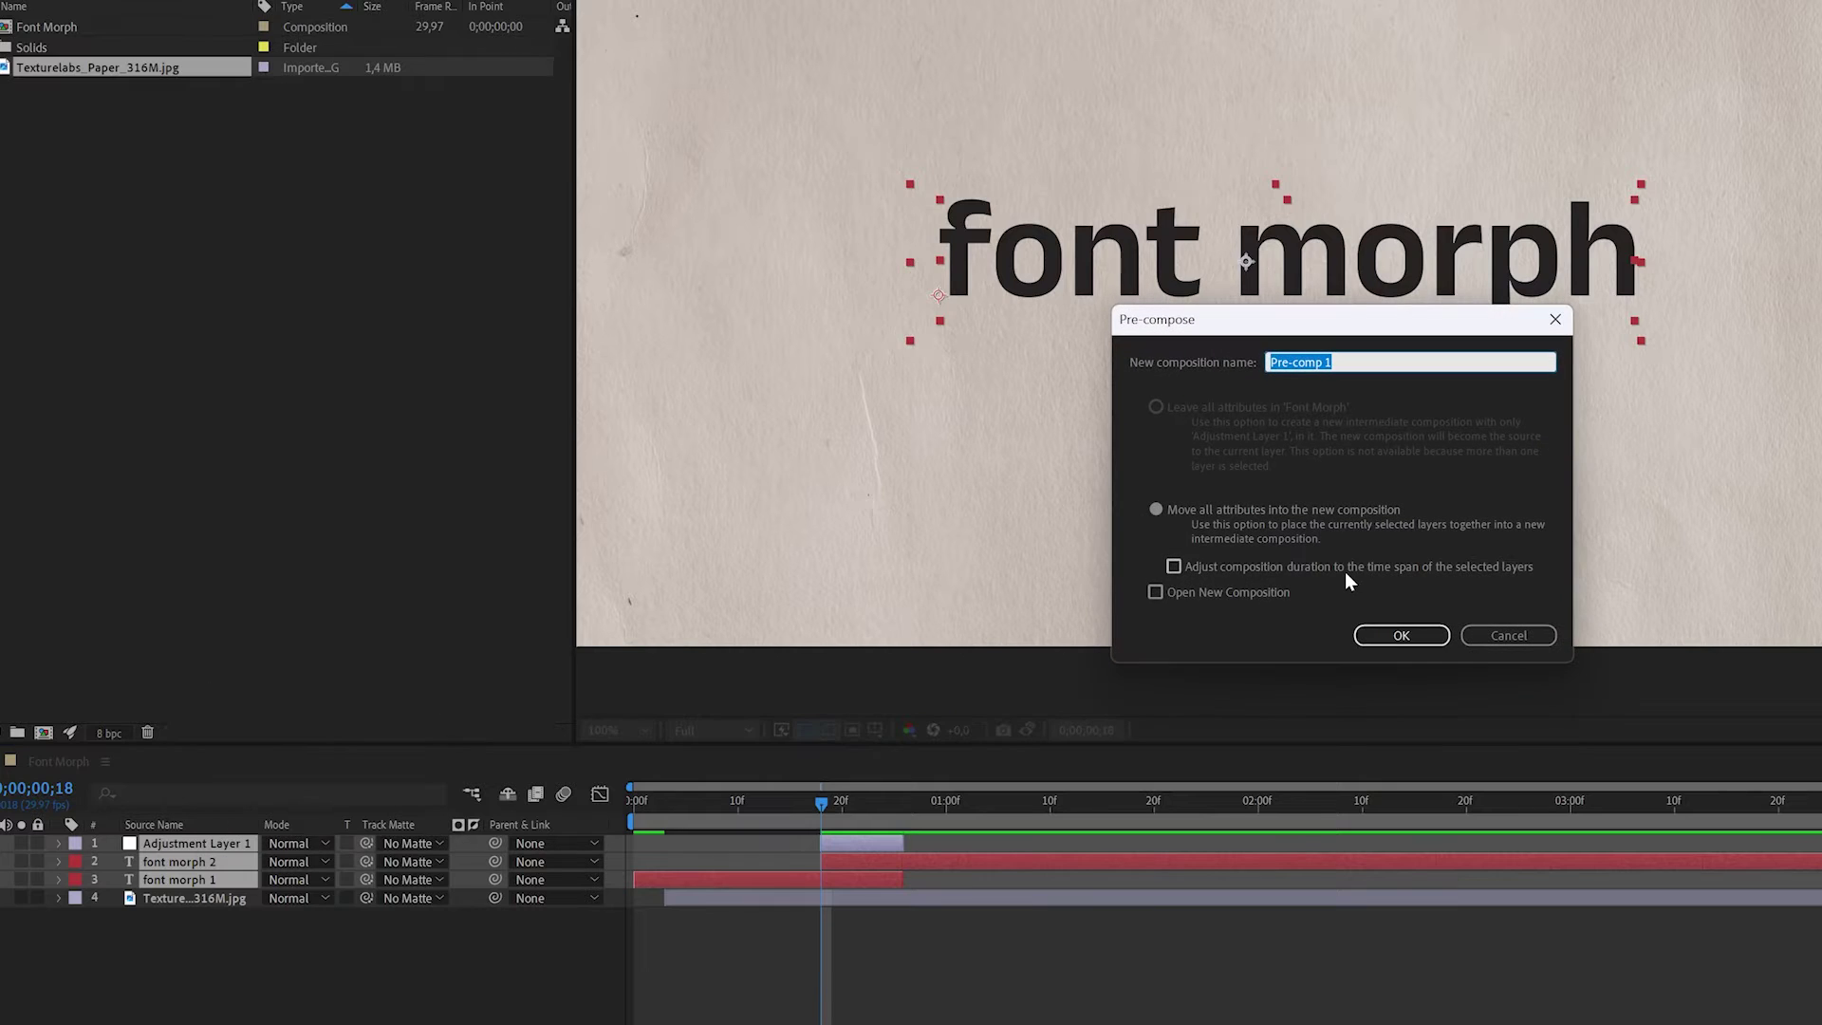
type("FONT M")
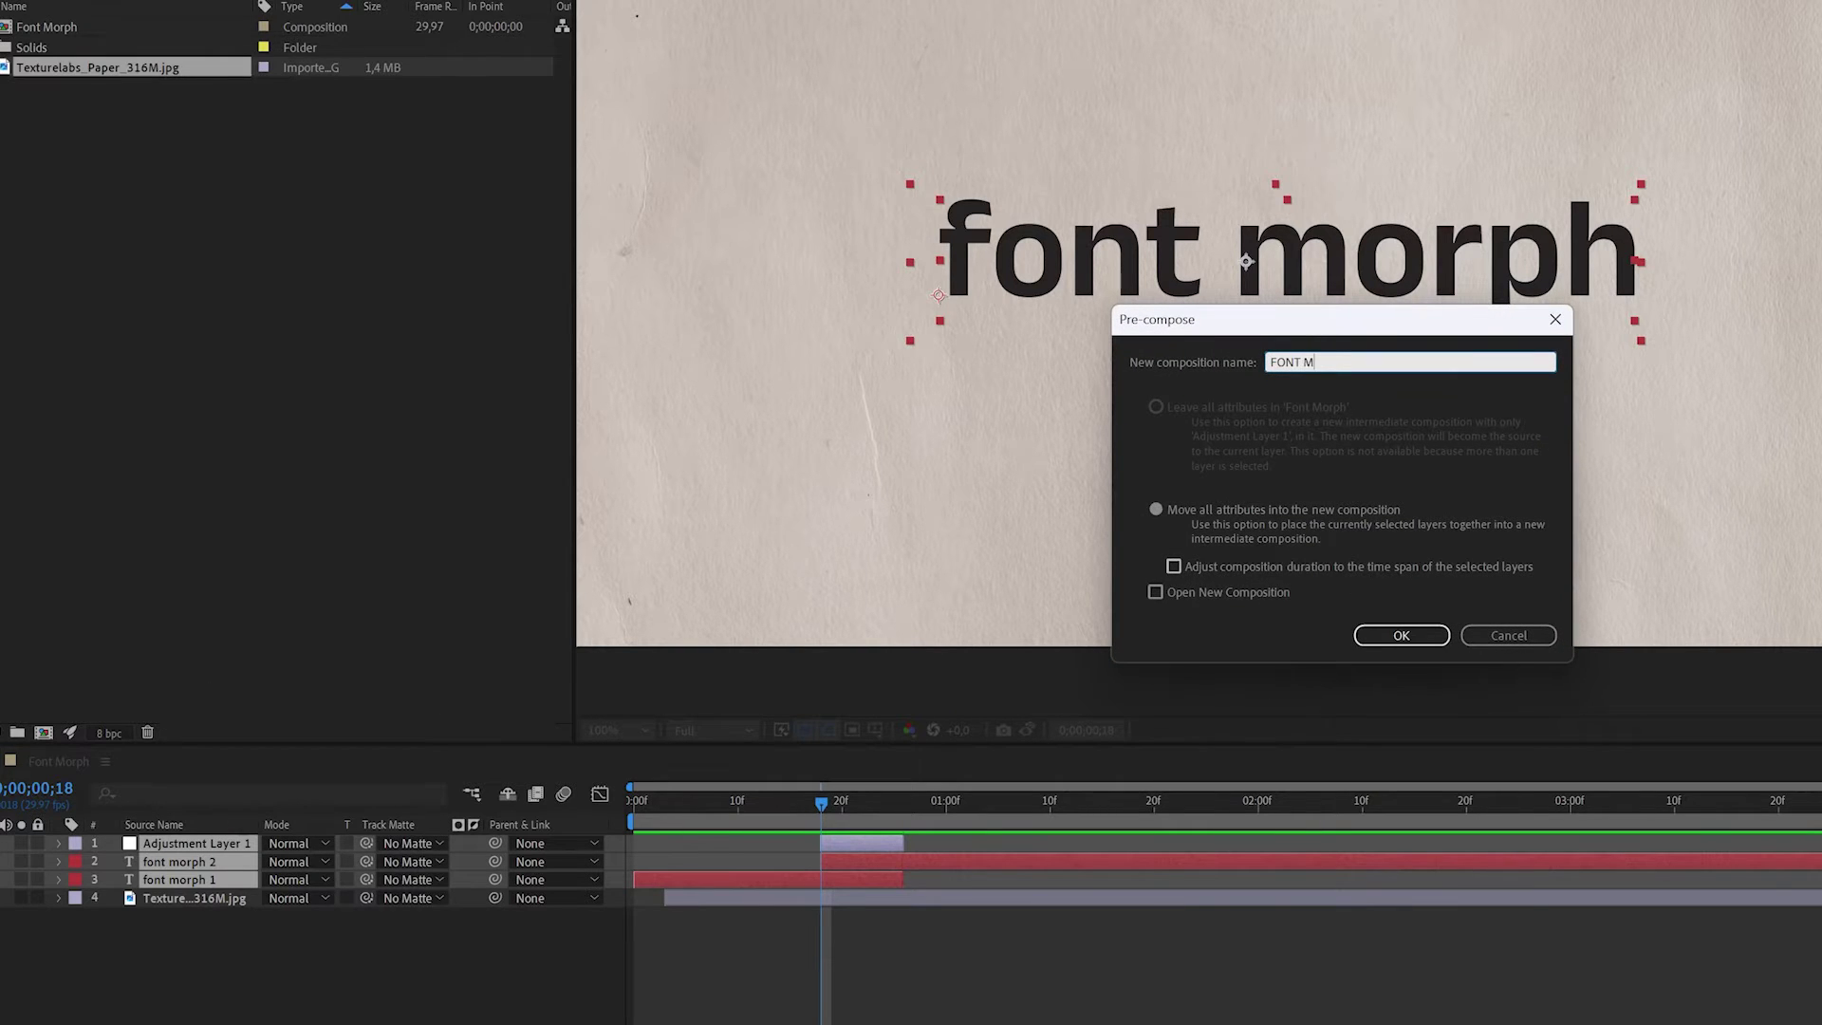
type("OPRH TEXTS")
key("Return")
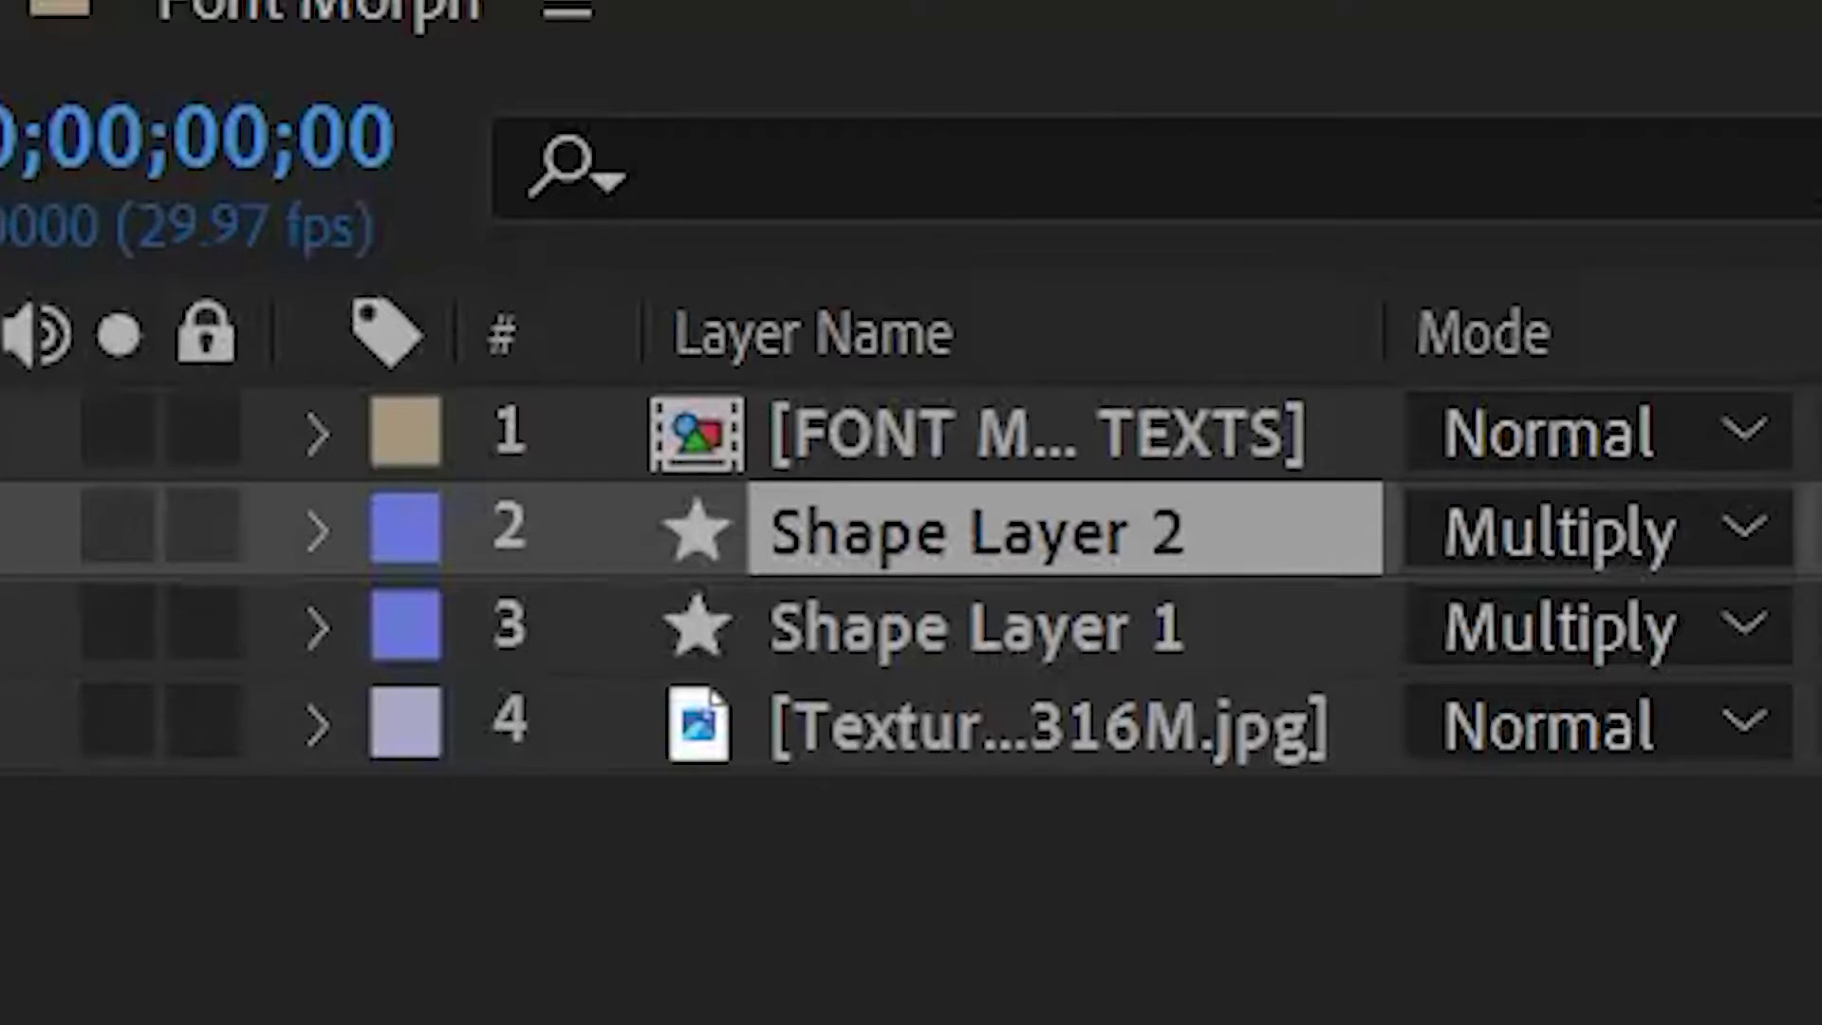
Open the FONT MOPRH TEXTS composition and split the font morph 2 layer at 0;00;01;25.
left_click(166, 736)
double_click(167, 736)
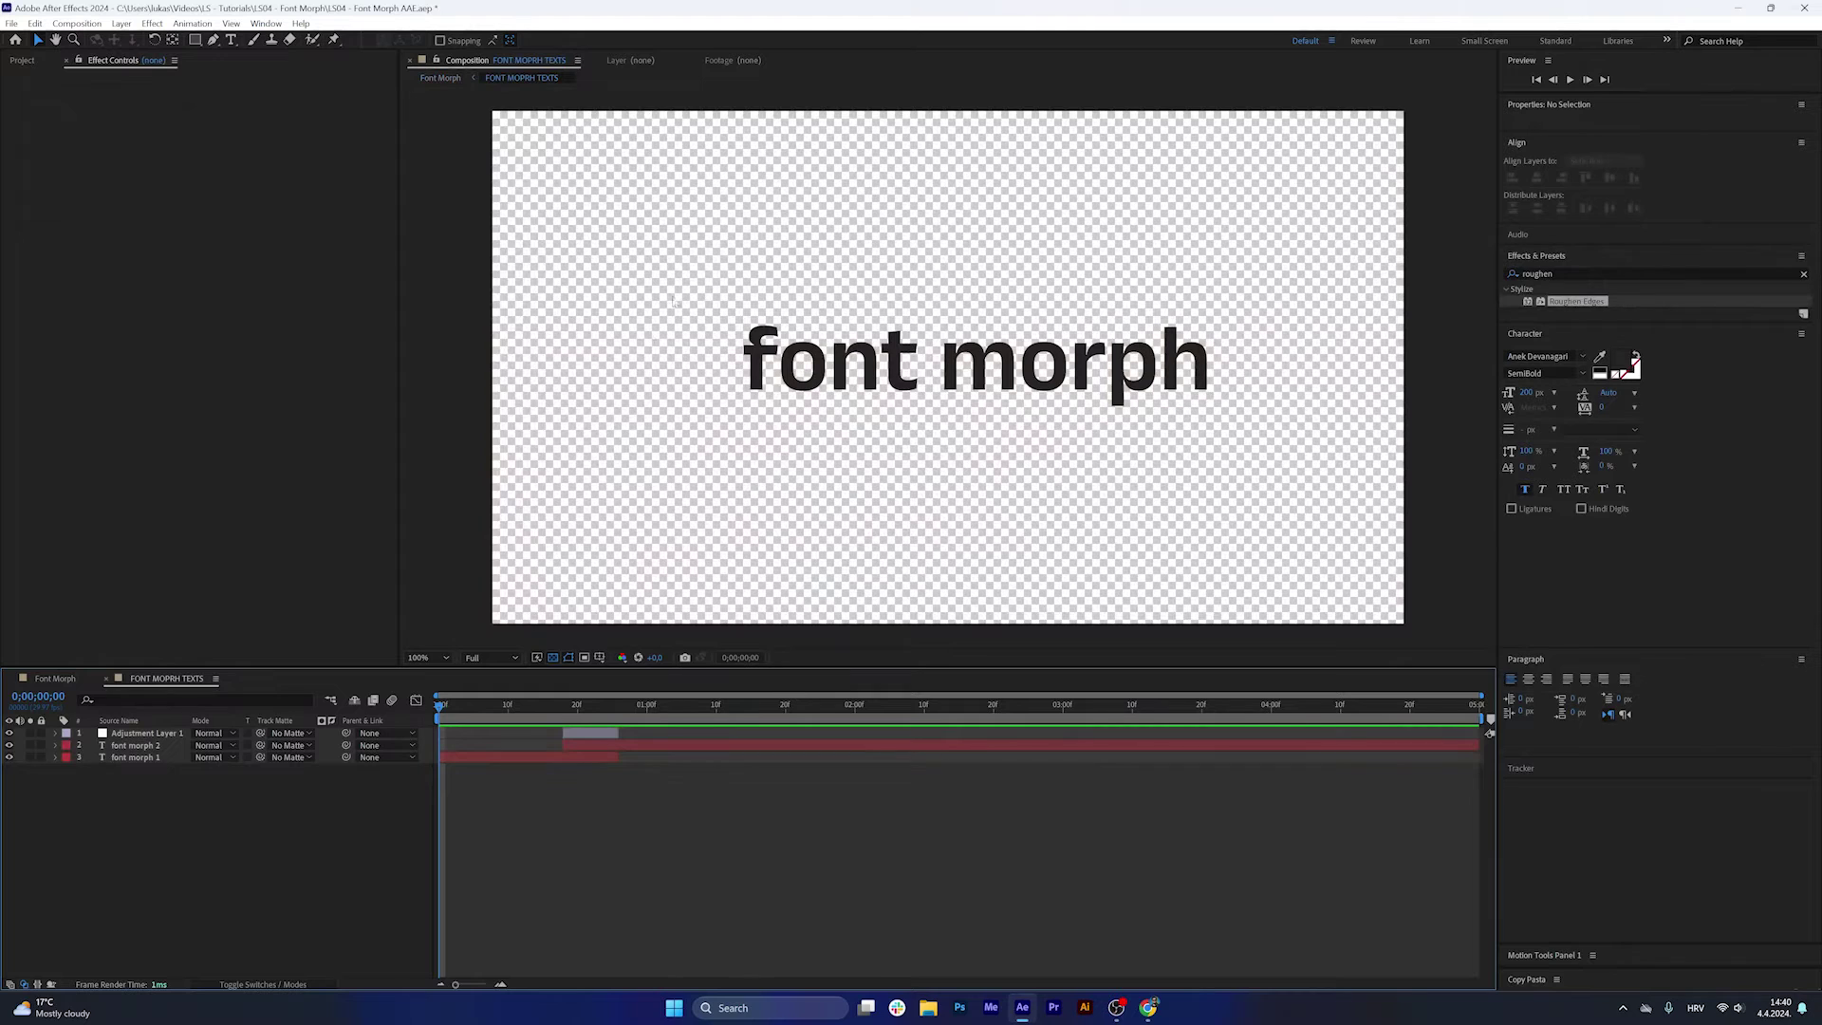
left_click_drag(756, 709, 763, 716)
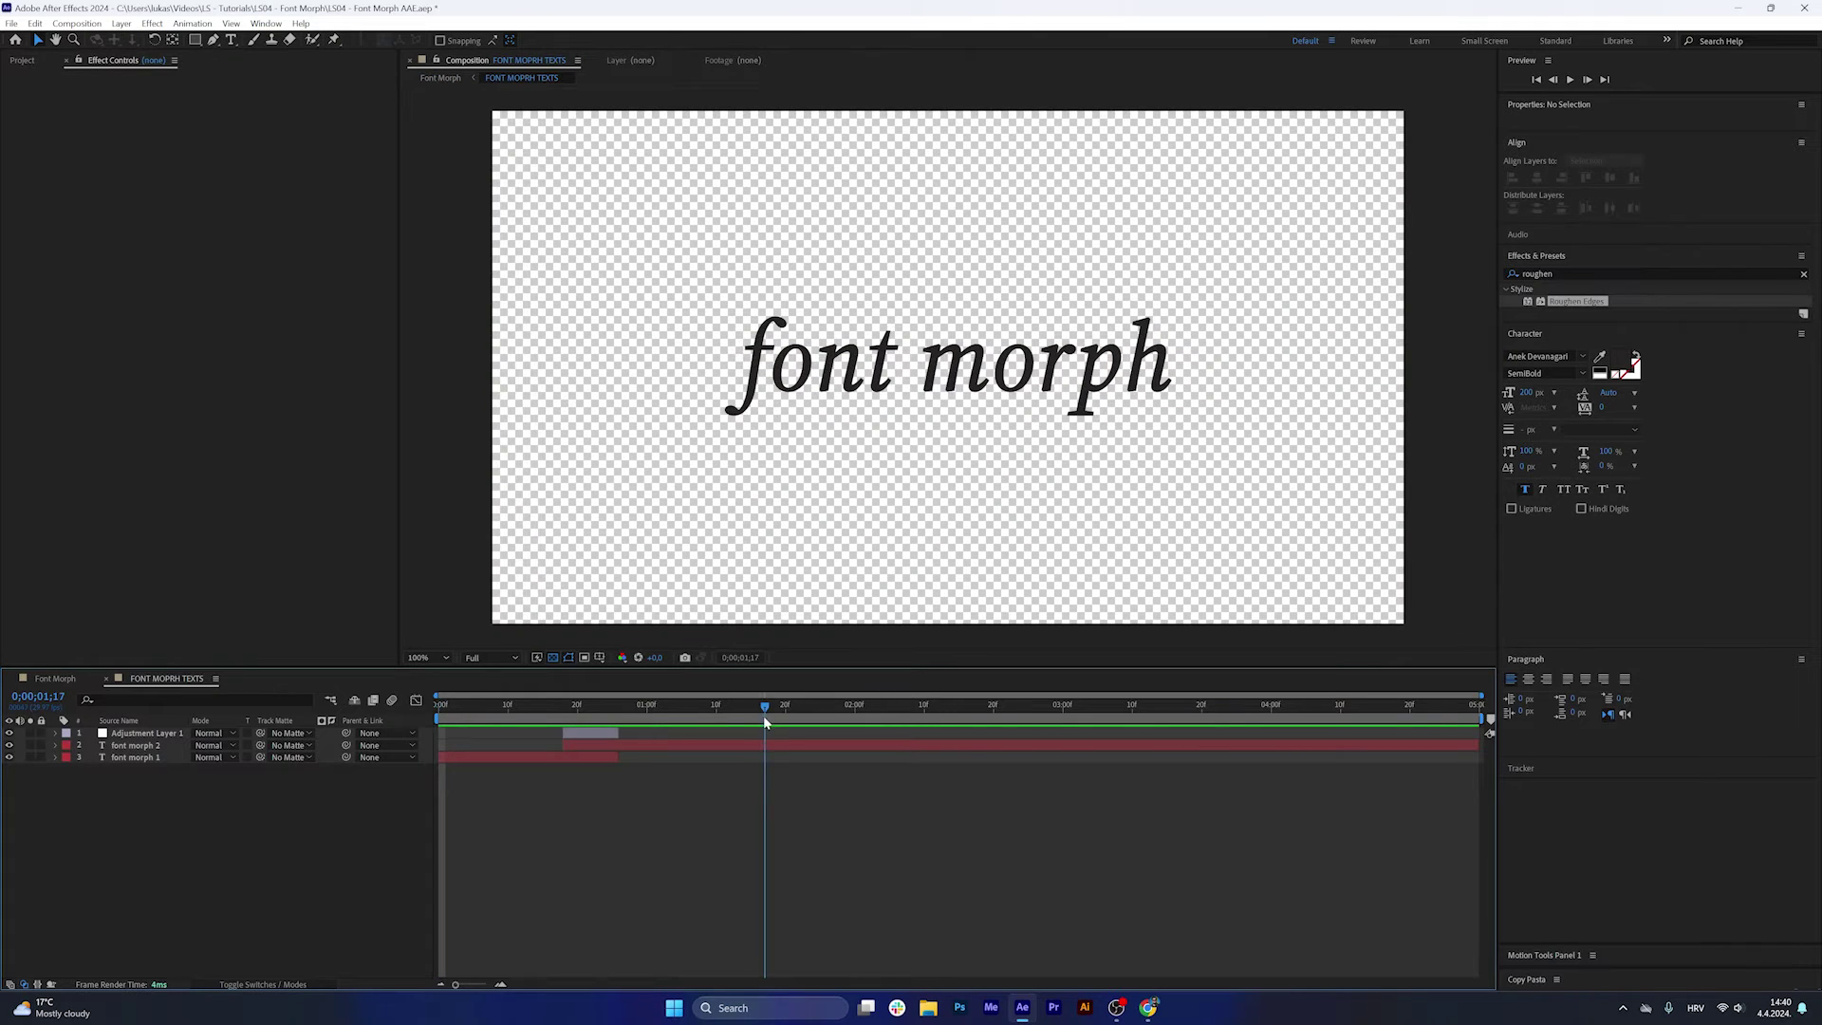
left_click(243, 745)
left_click_drag(804, 703, 818, 706)
key("ctrl+shift+d")
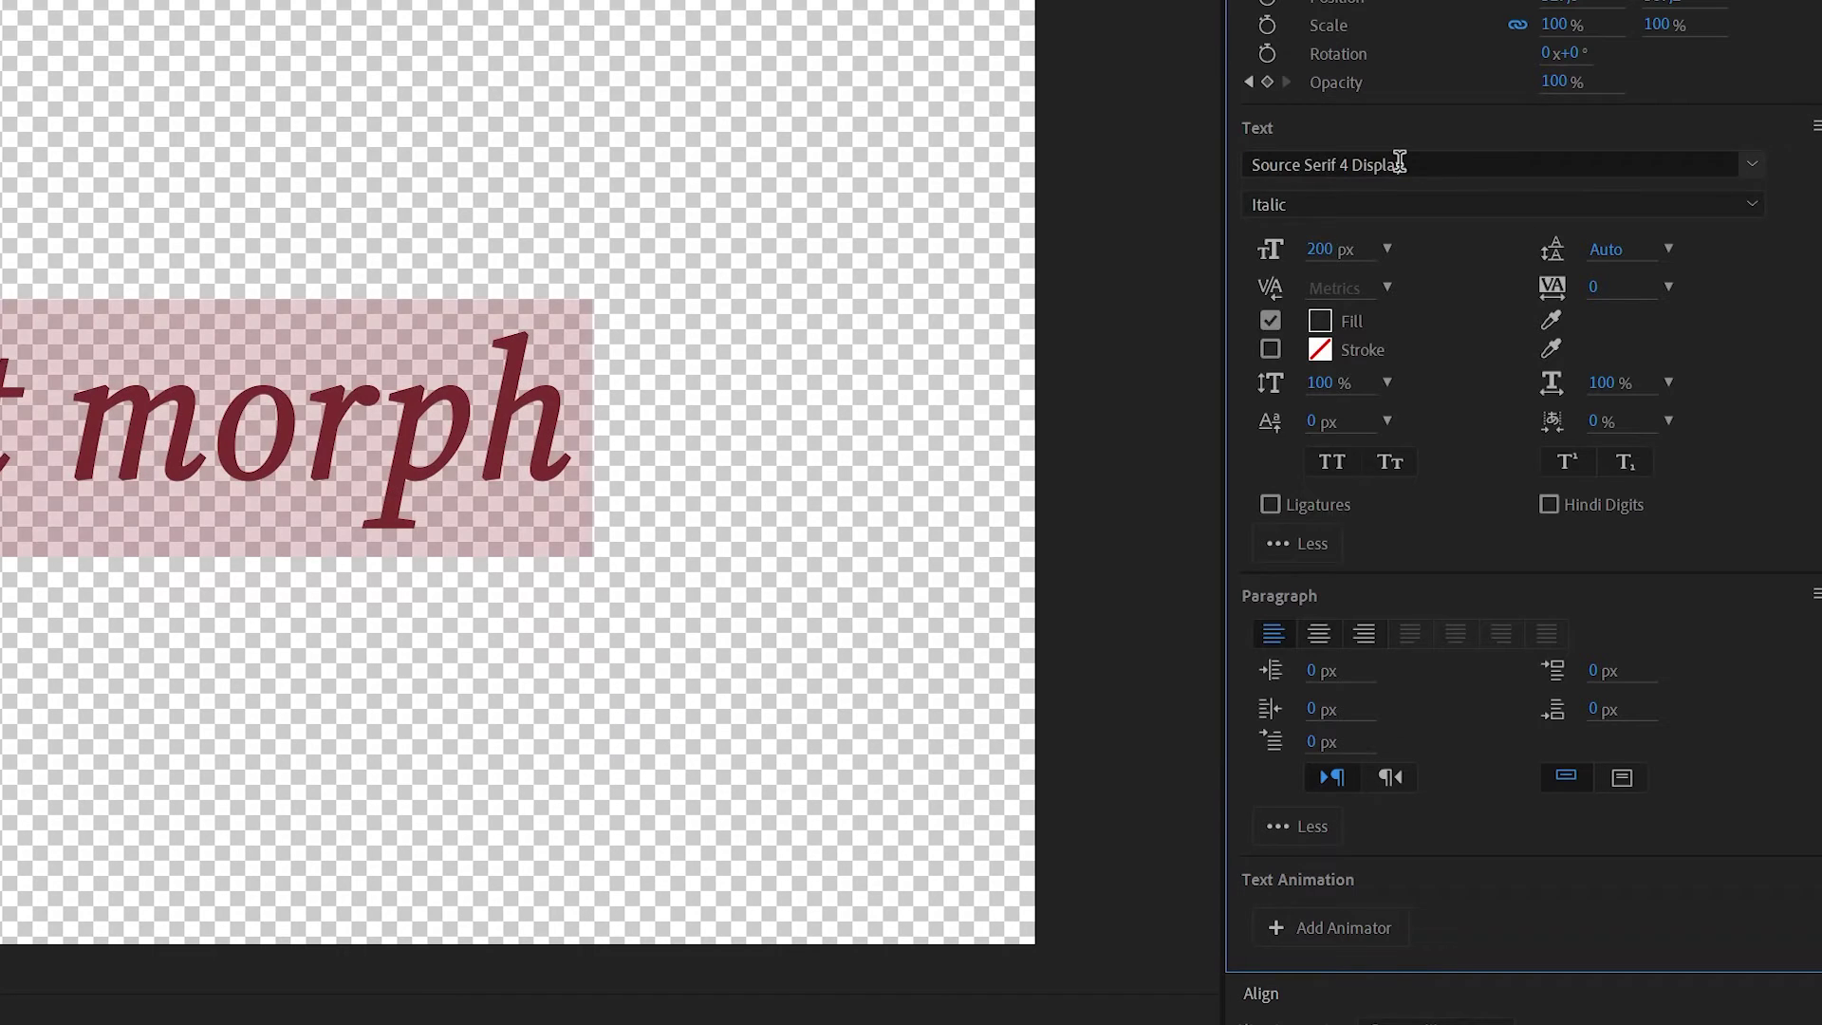
Change the font of the split-off font morph 3 text to Capitolina Bold.
left_click(1399, 163)
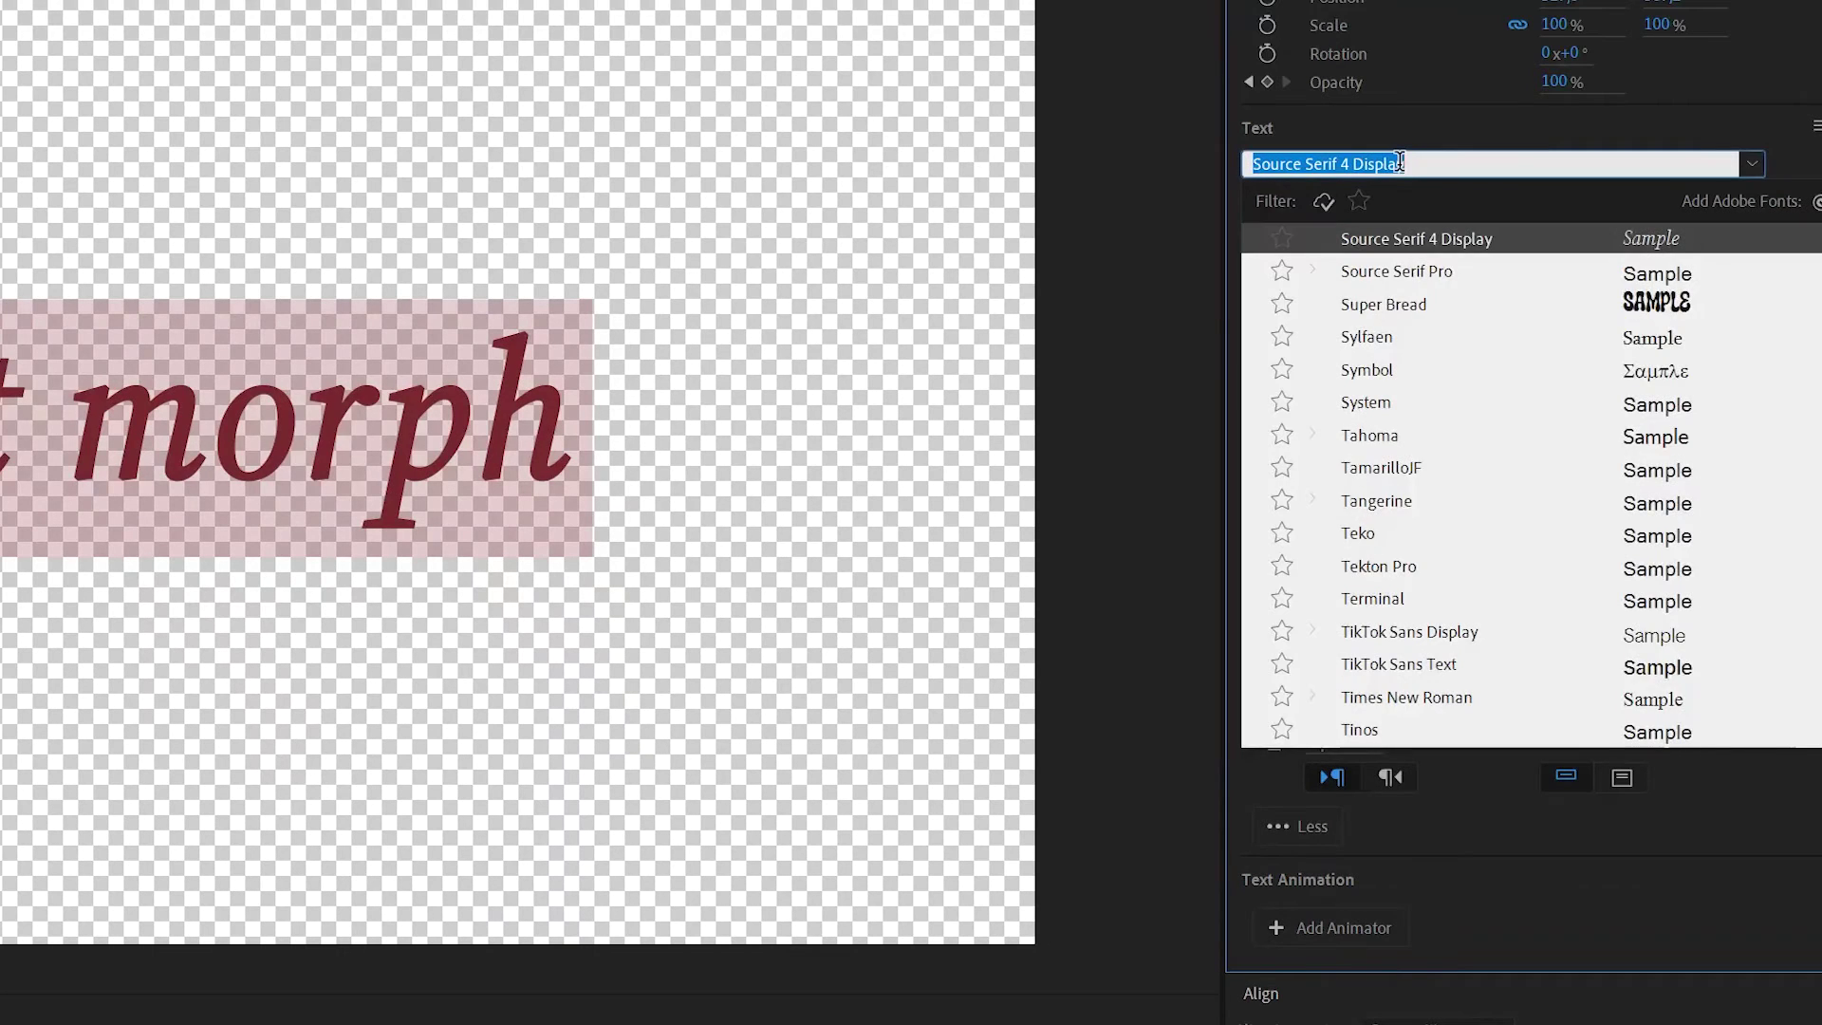
type("capit")
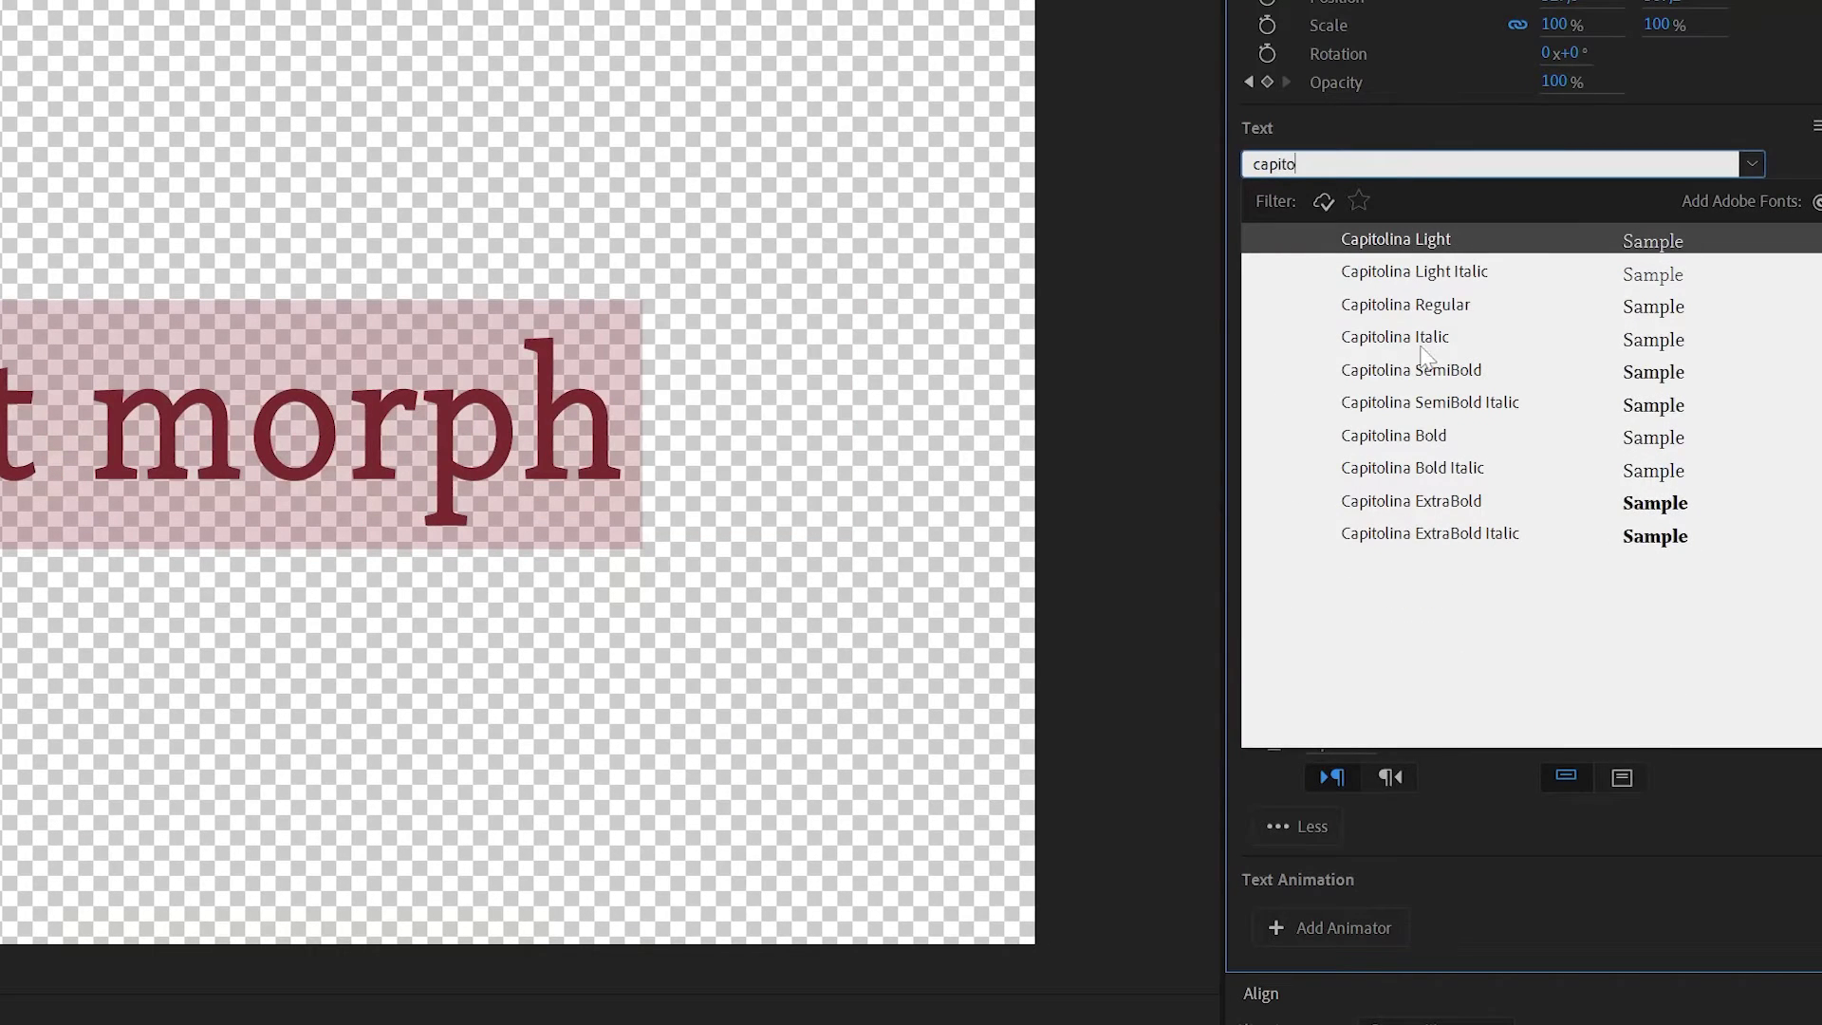
type("o")
left_click(1439, 439)
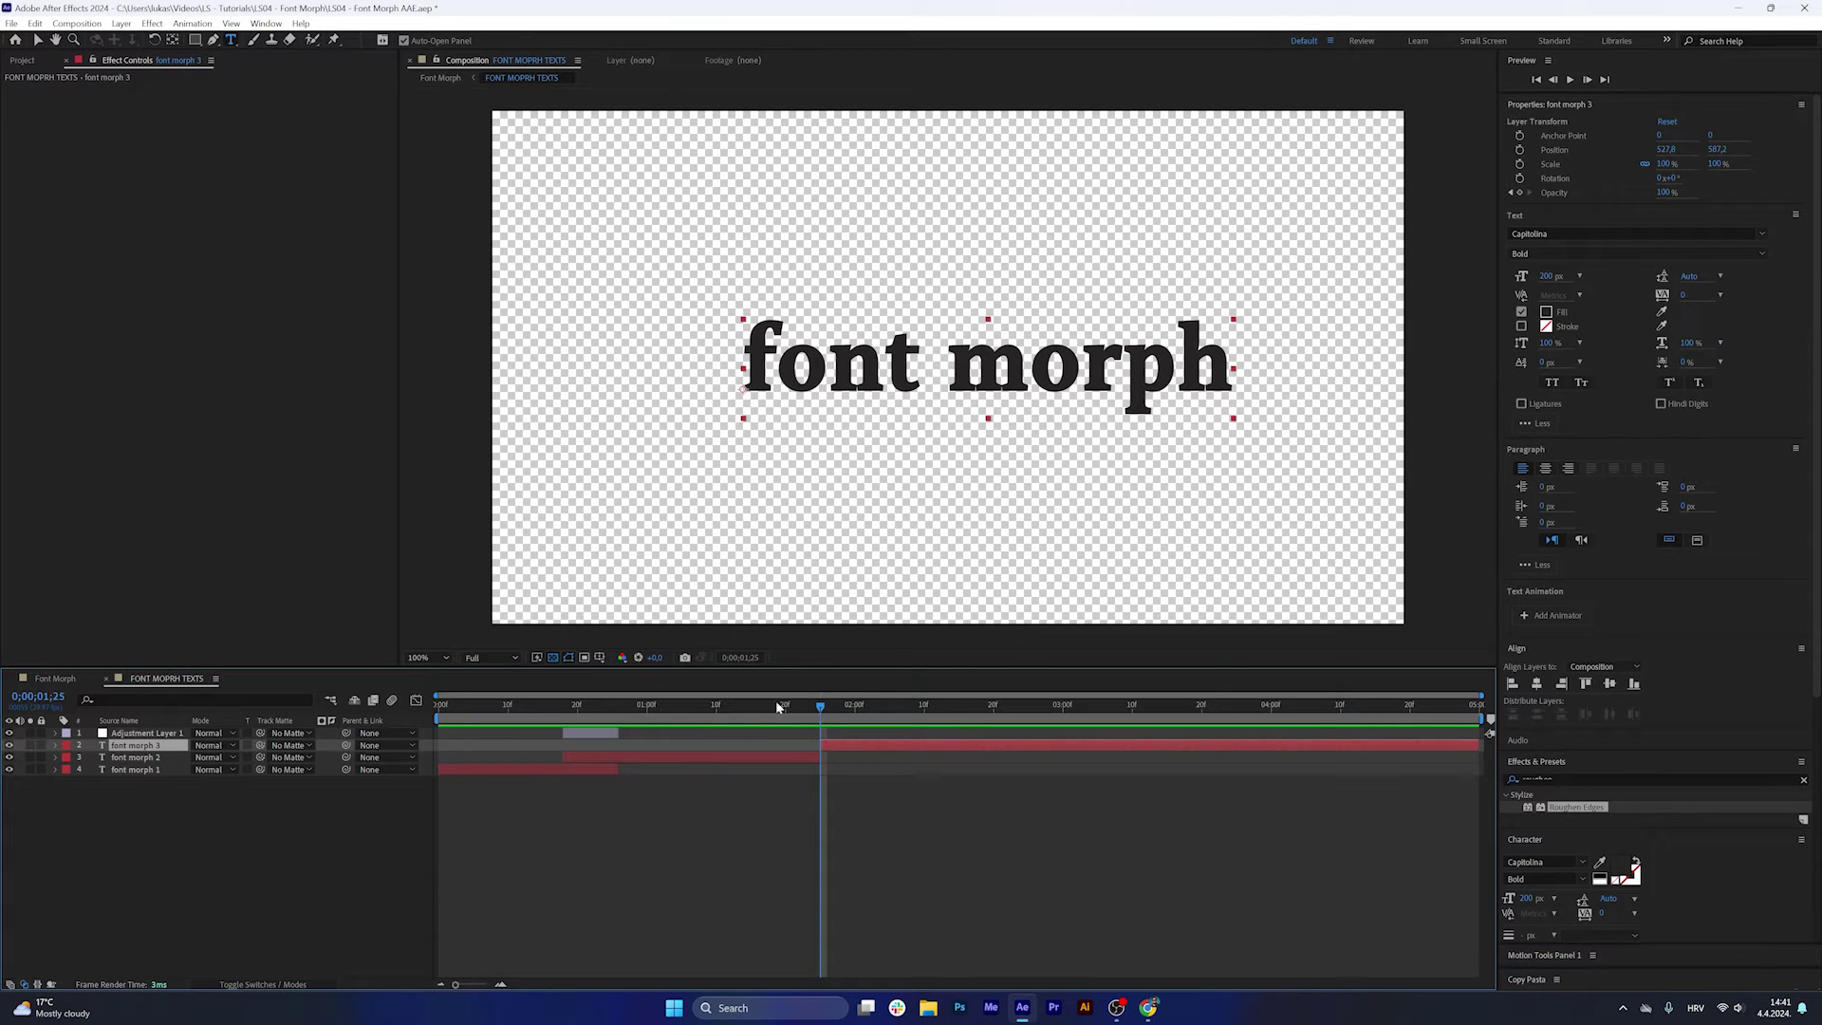
Copy font morph 2's fade-in tracking and opacity keyframes onto font morph 3, starting at 0;00;01;25.
left_click(604, 756)
key("u")
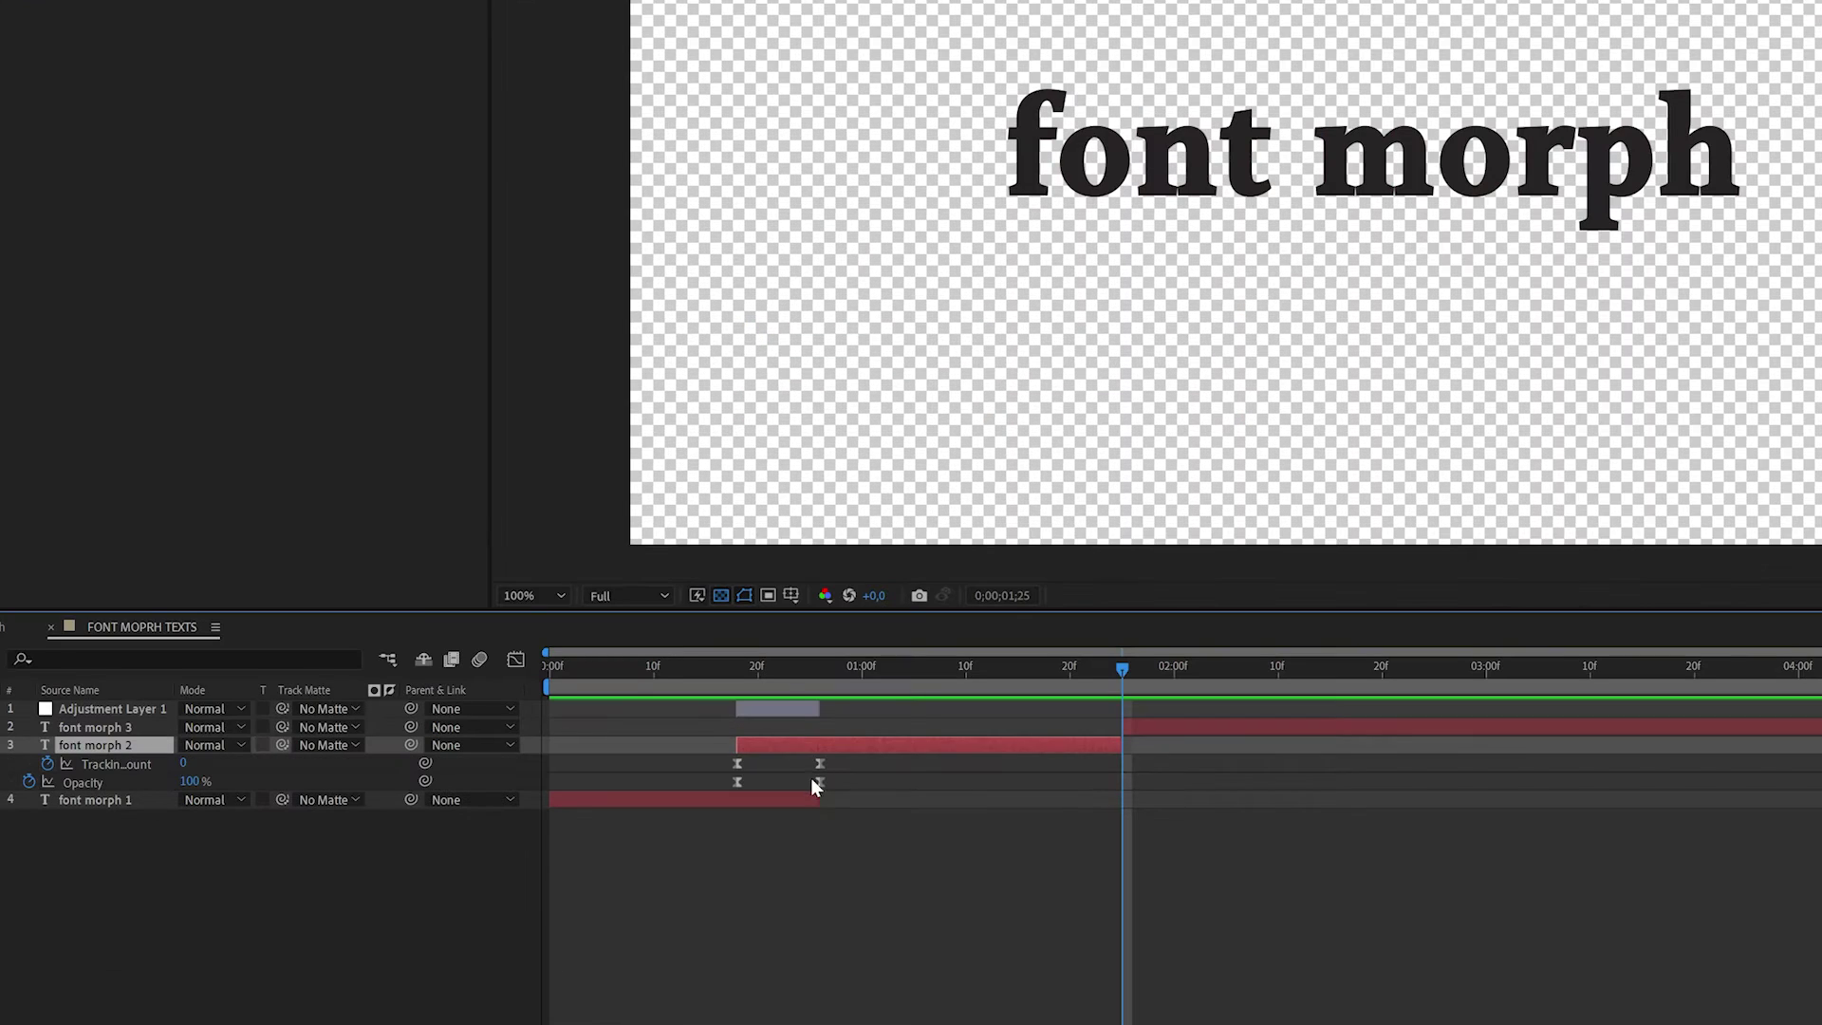
left_click_drag(708, 764, 821, 782)
left_click(1152, 731)
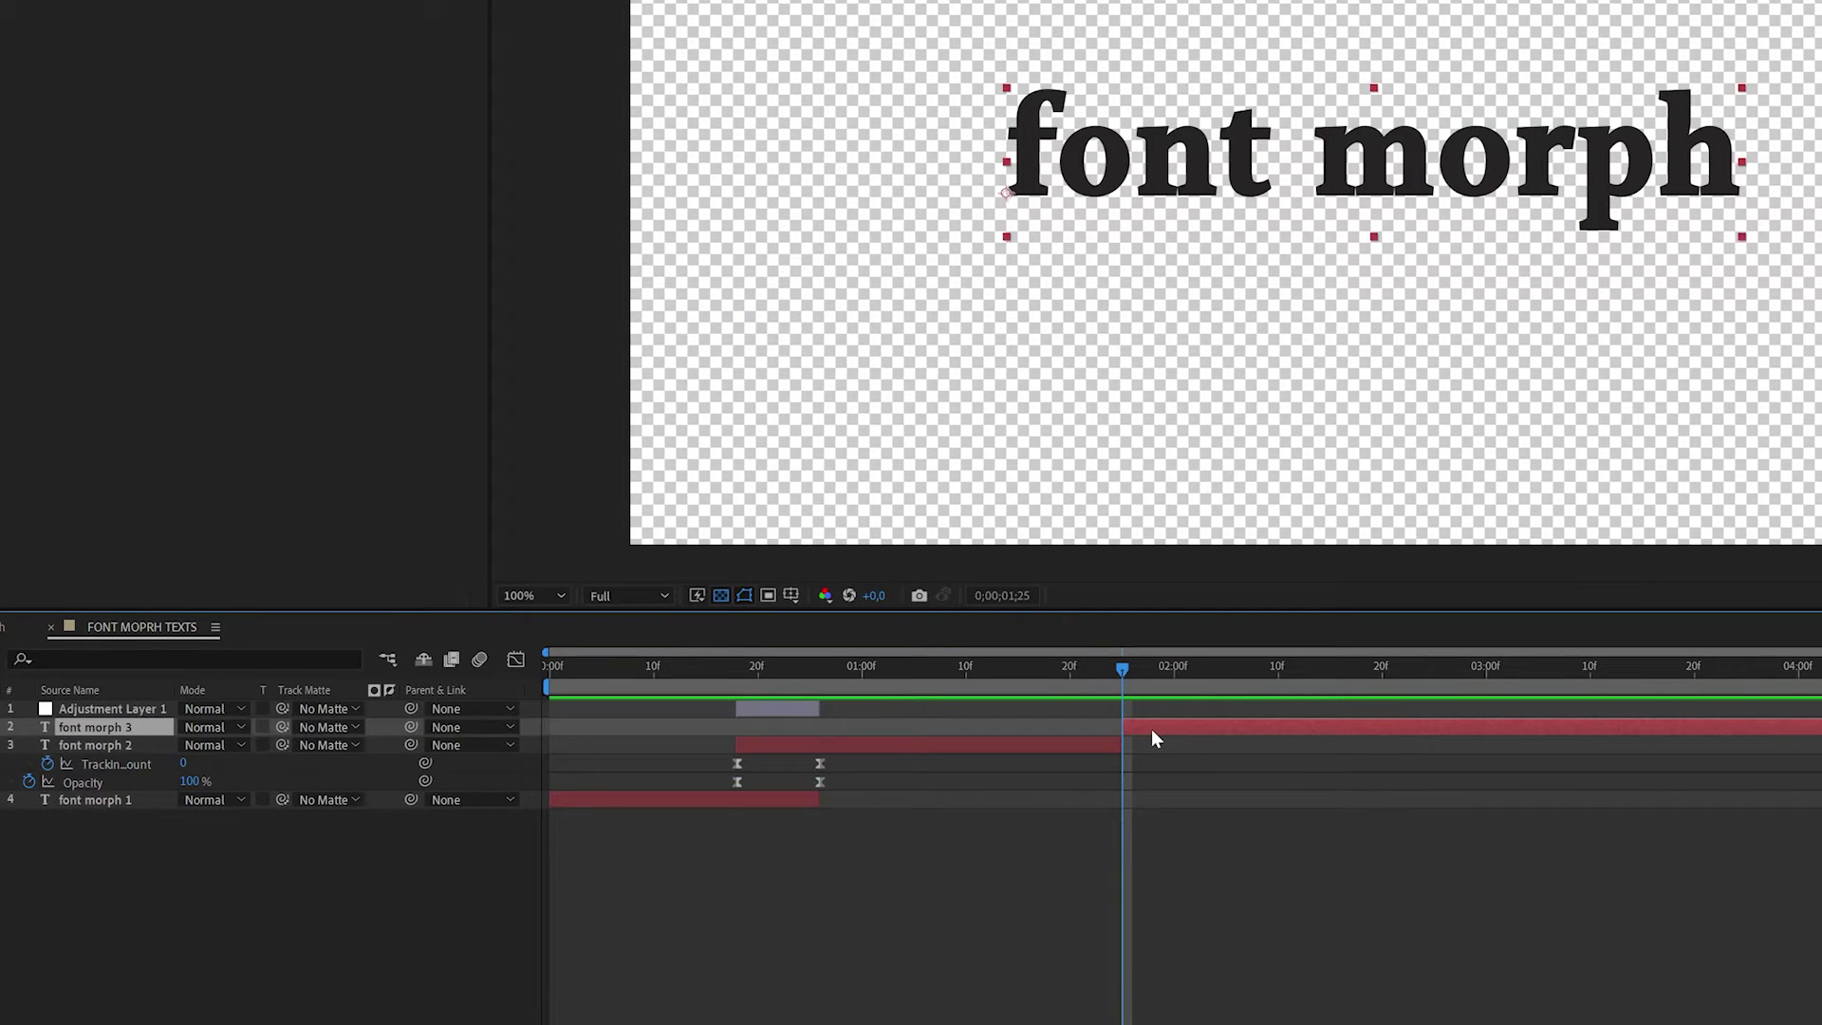
key("ctrl+v")
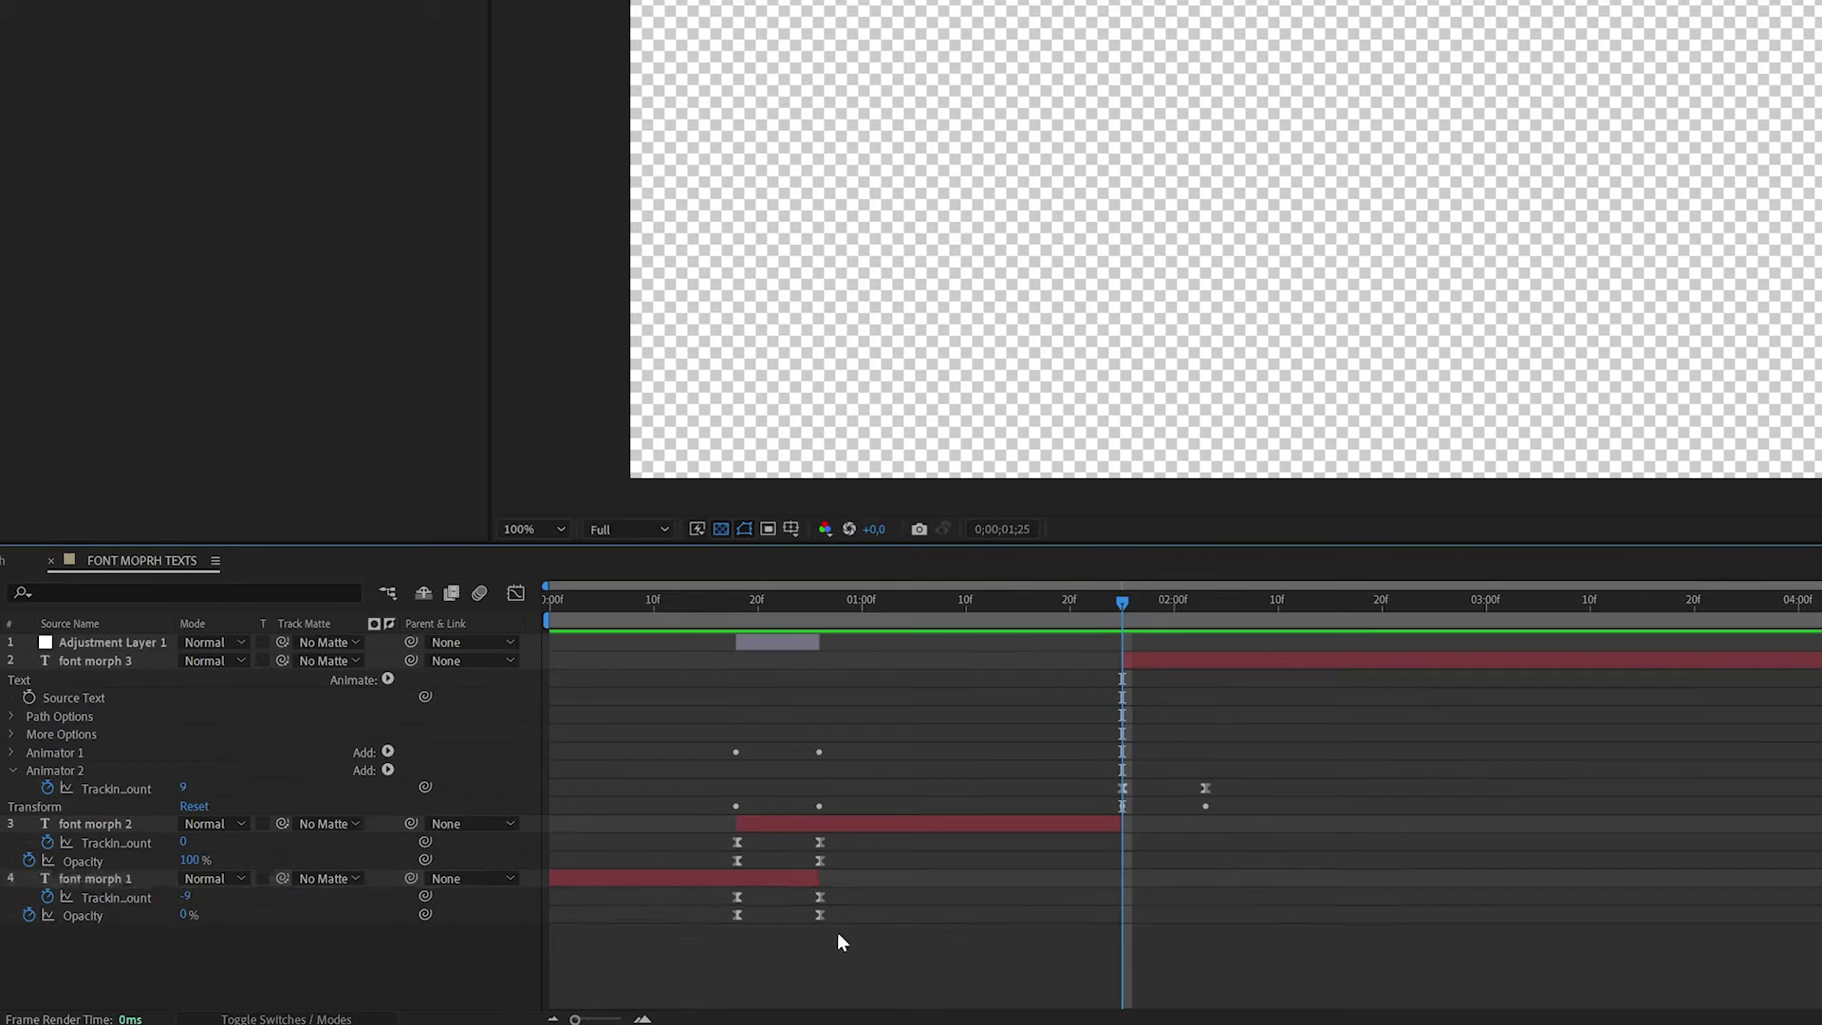
Copy font morph 1's fade-out tracking and opacity keyframes onto font morph 2, starting at 0;00;01;17.
left_click_drag(837, 932, 715, 891)
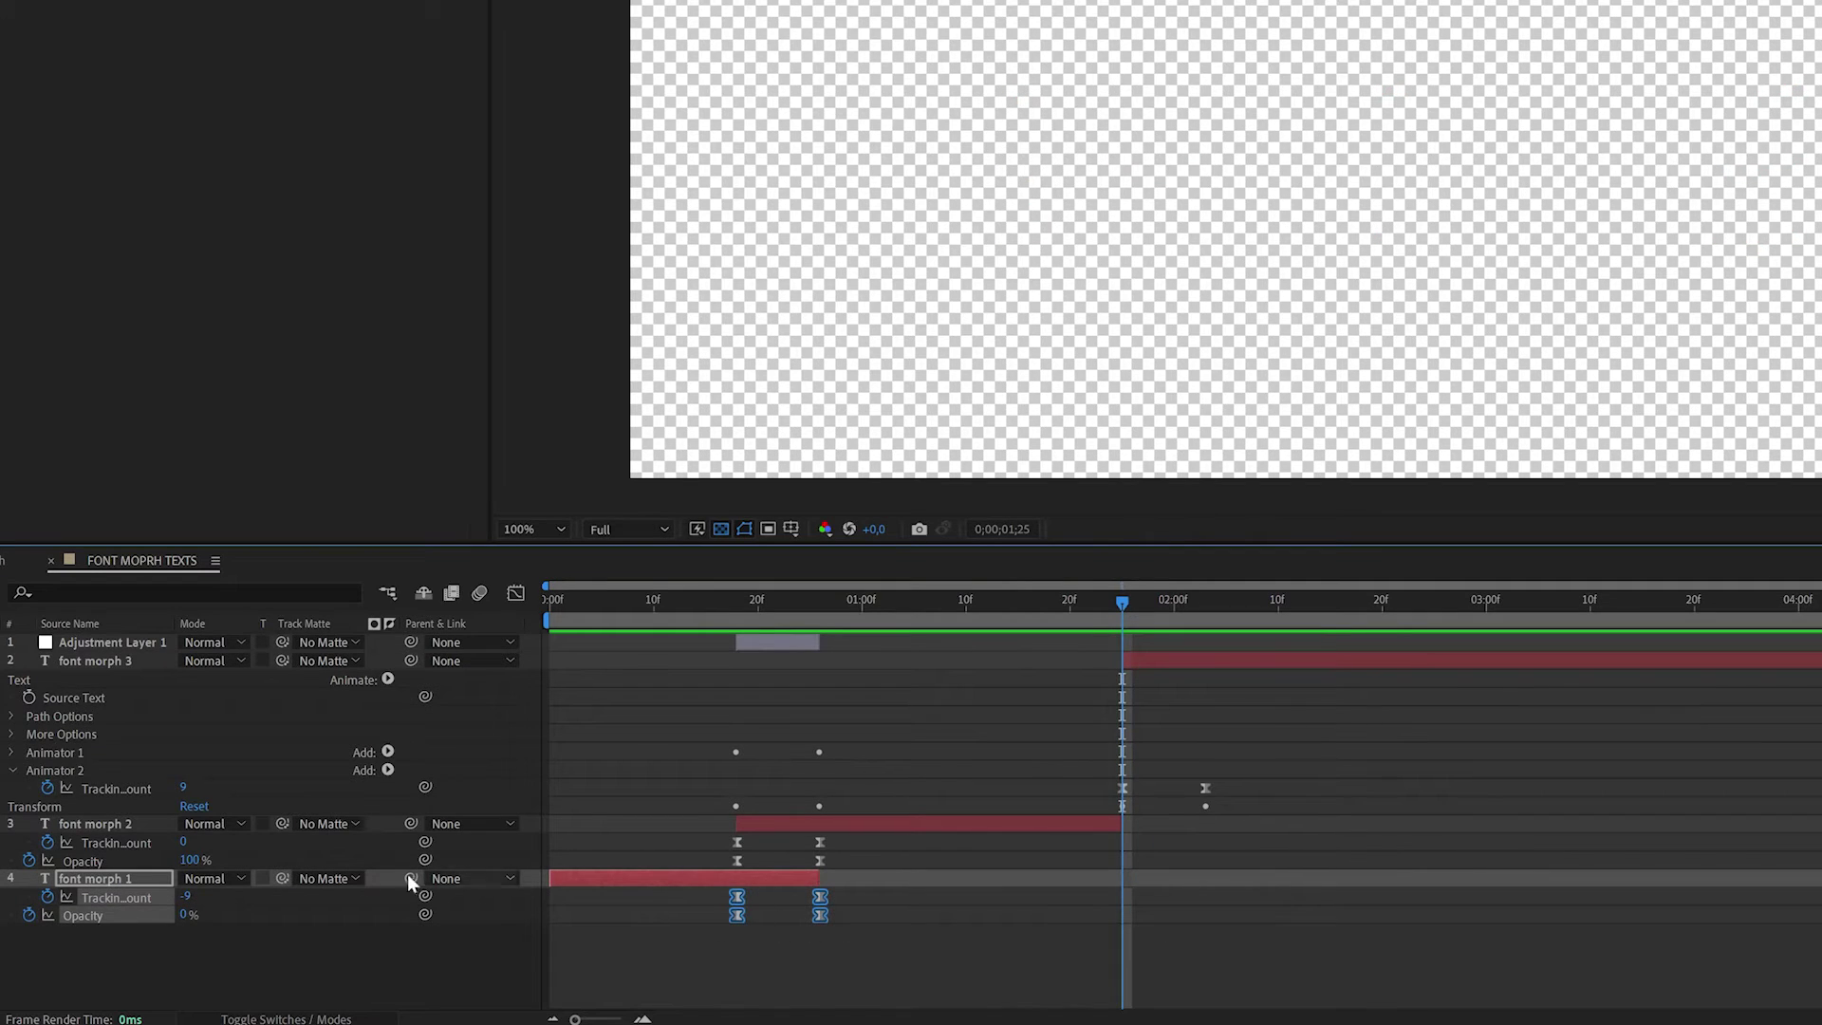
left_click(99, 881)
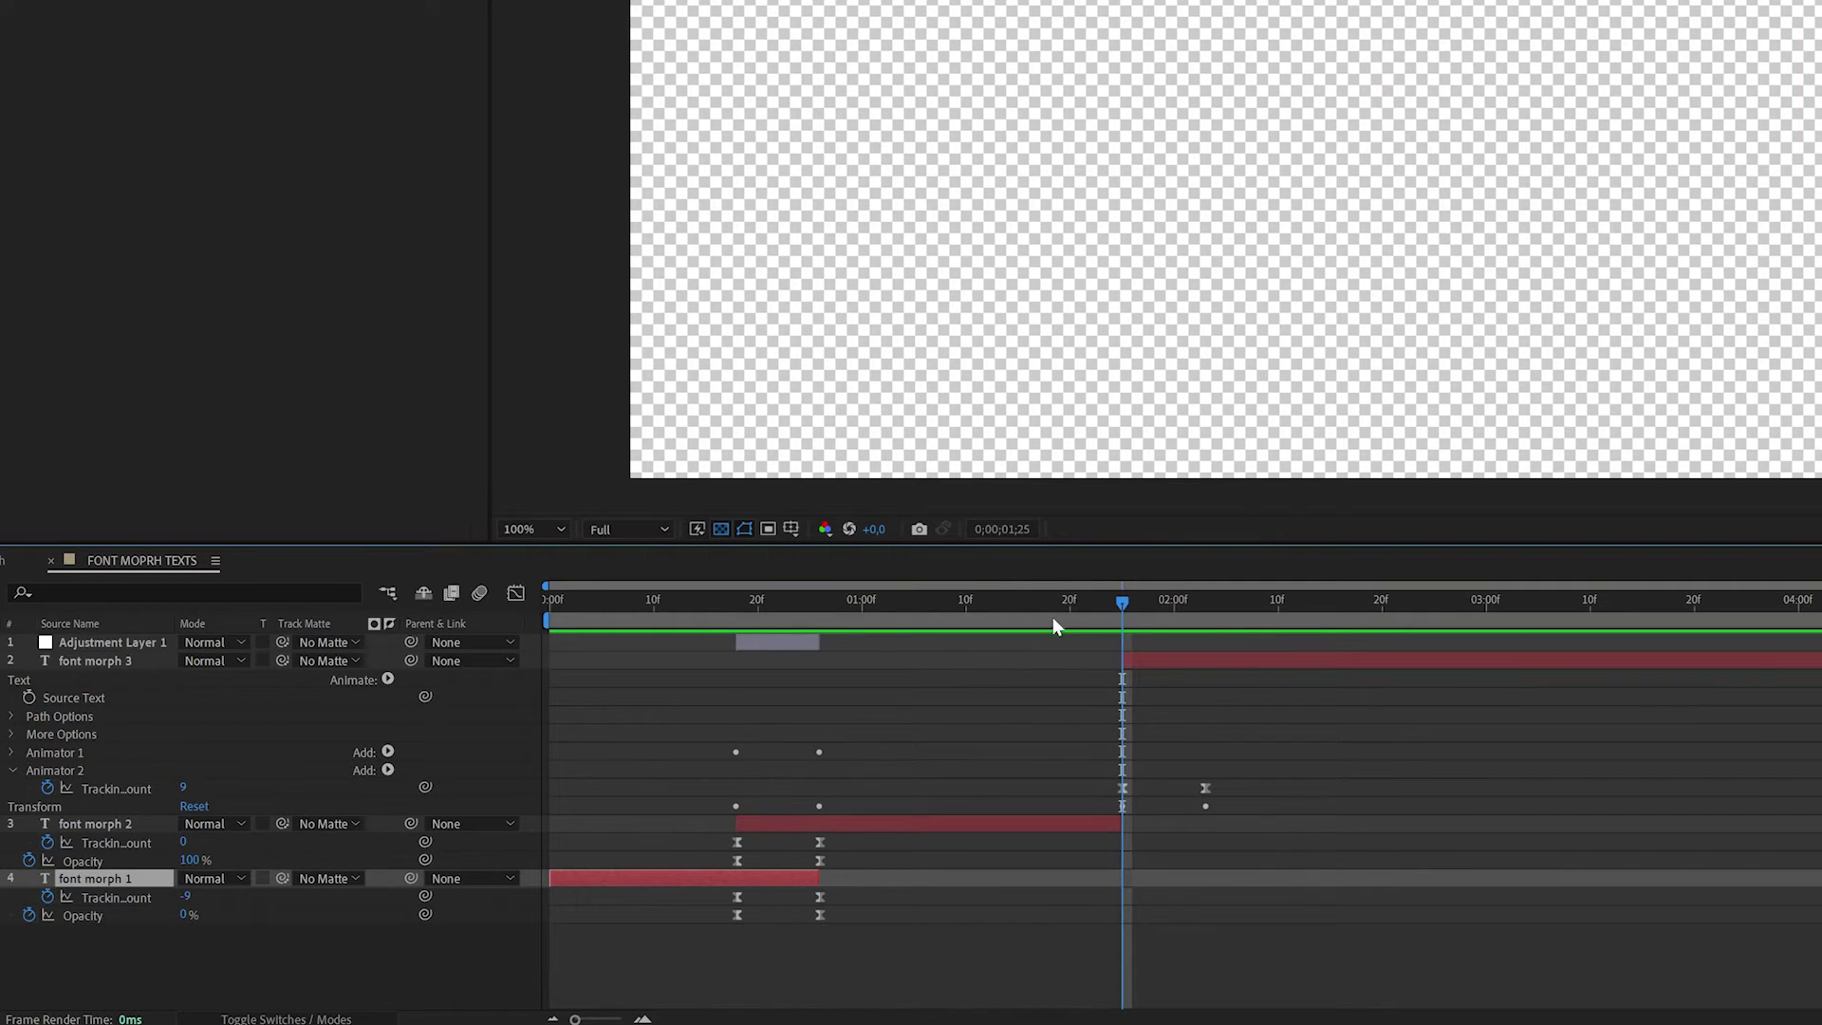
left_click(975, 821)
left_click_drag(1059, 599, 1040, 601)
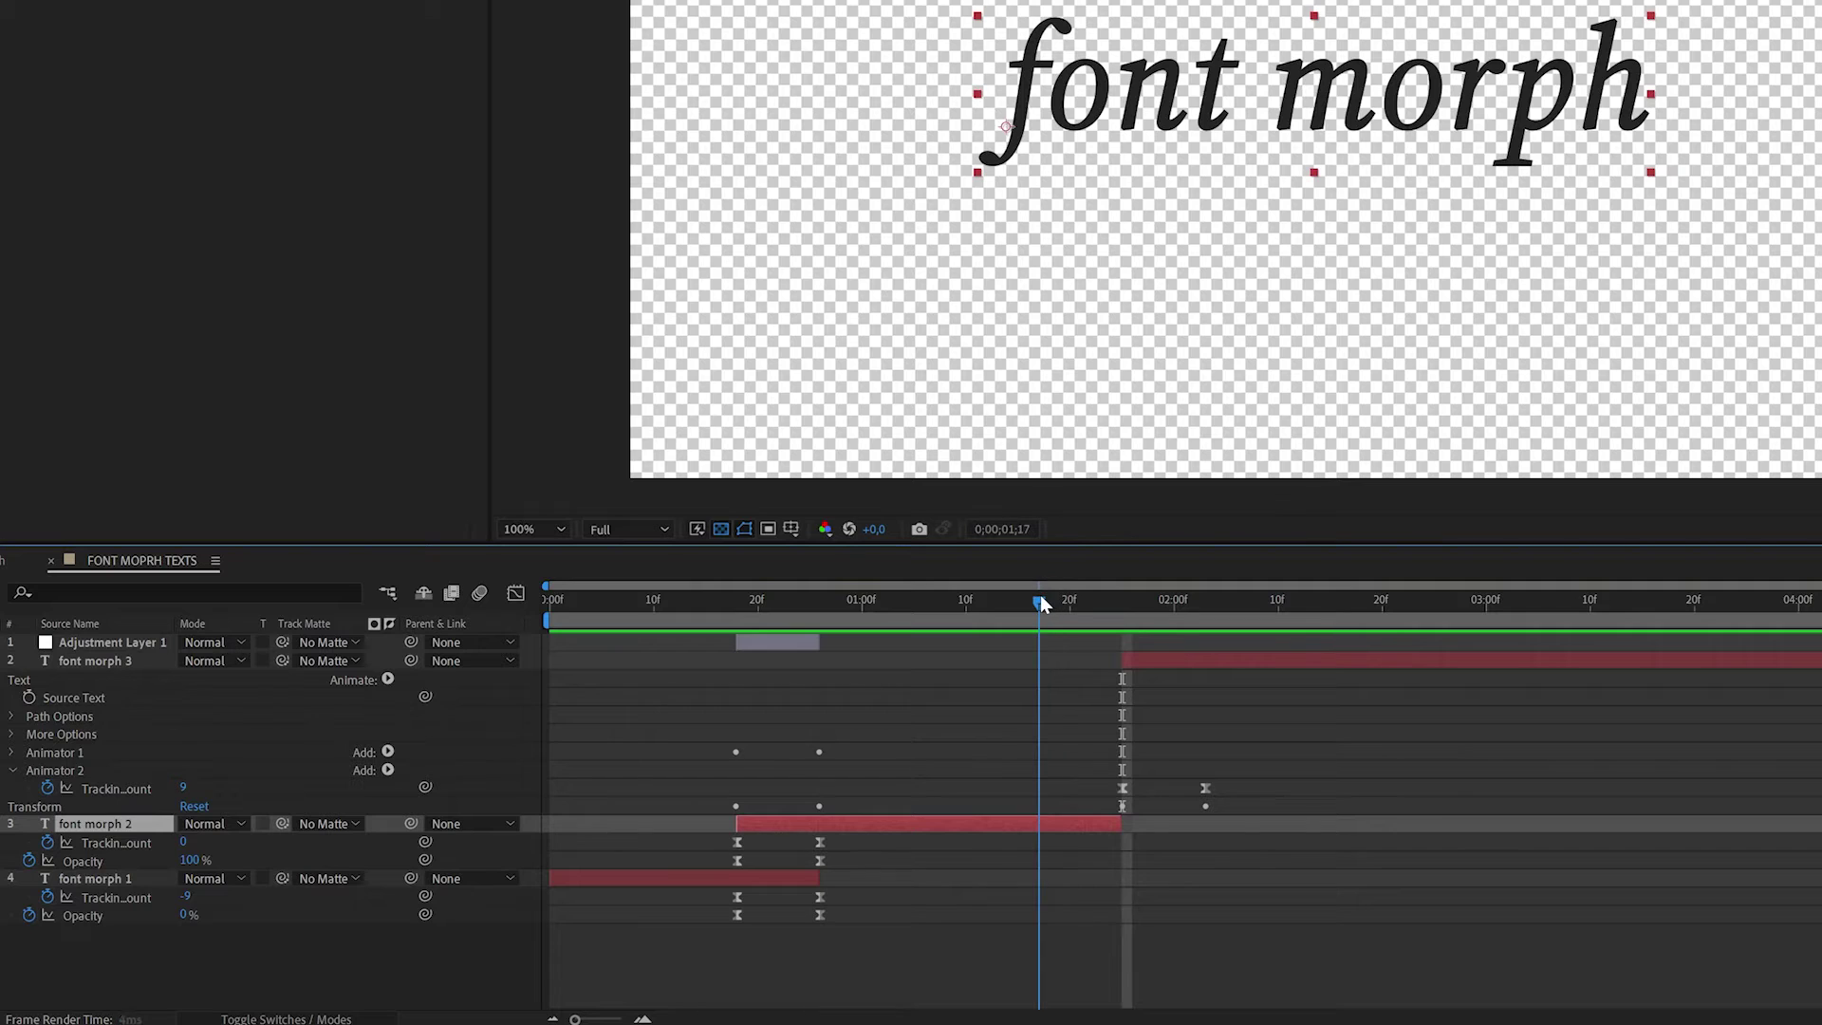
key("ctrl+v")
Move the font morph 3 layer earlier so it starts at 0;00;01;17, overlapping the end of font morph 2.
left_click(1121, 612)
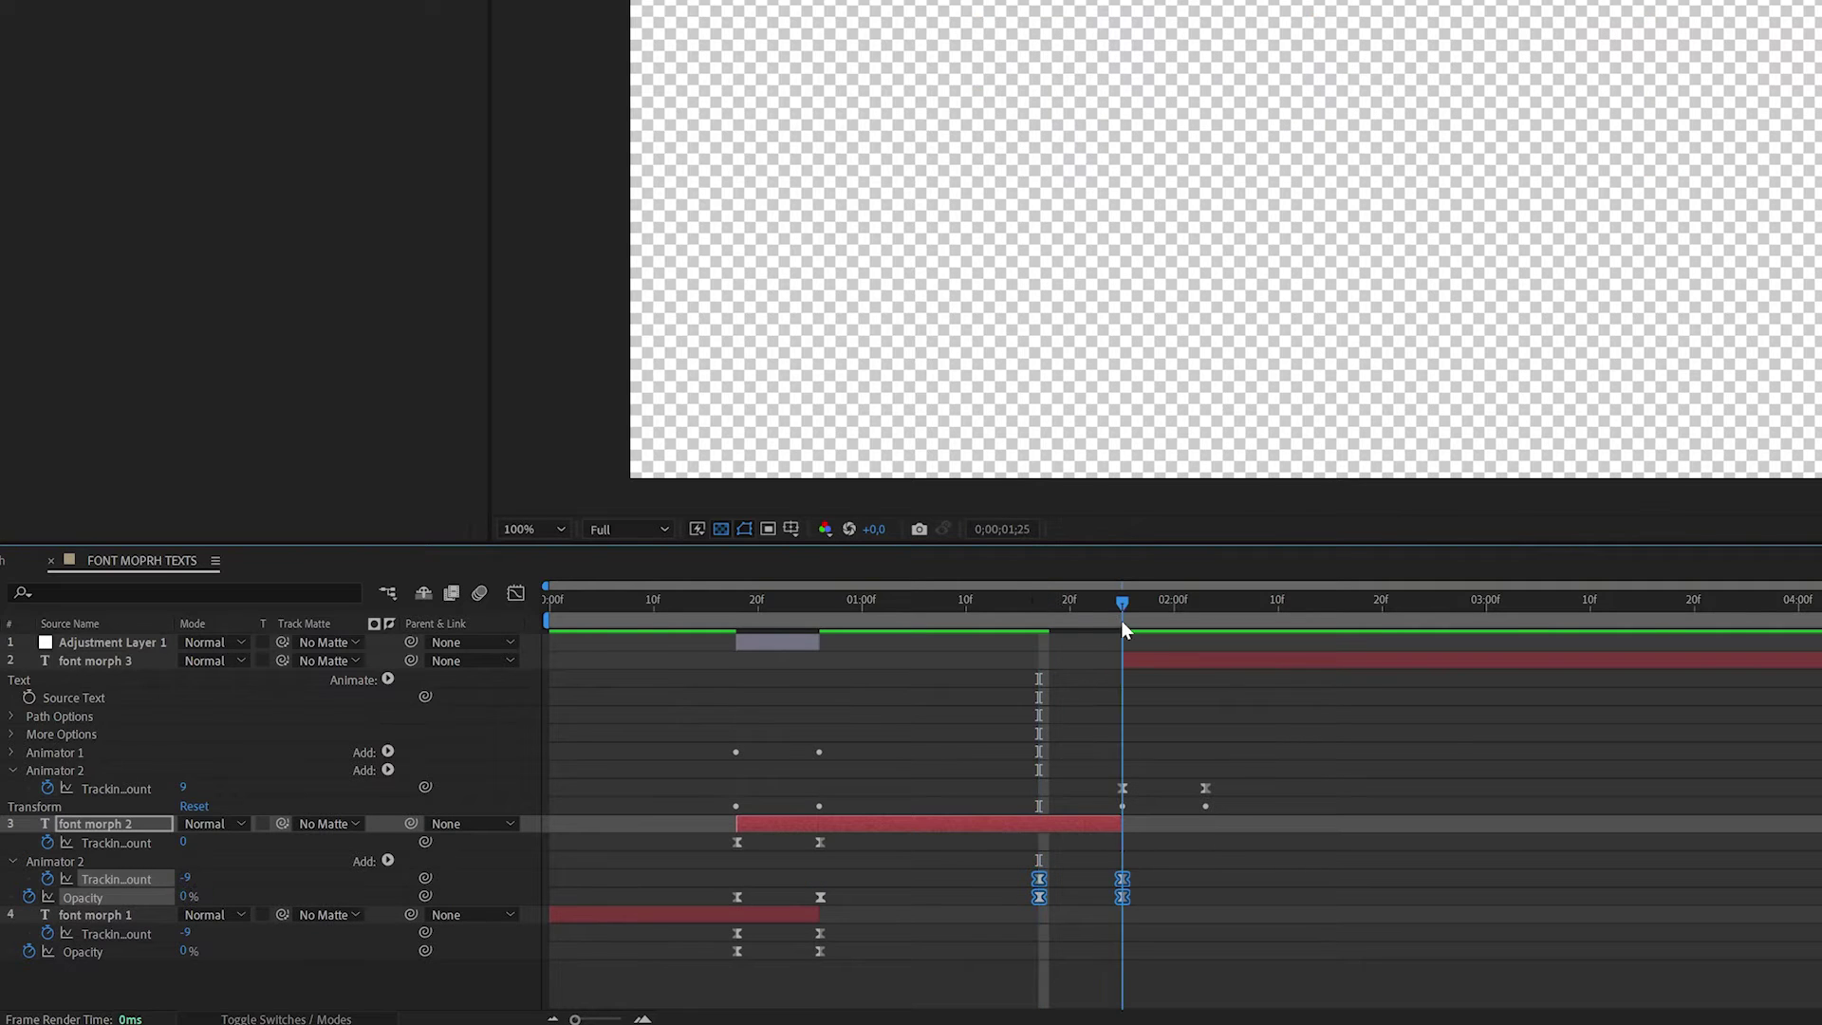
left_click_drag(1192, 660, 1171, 664)
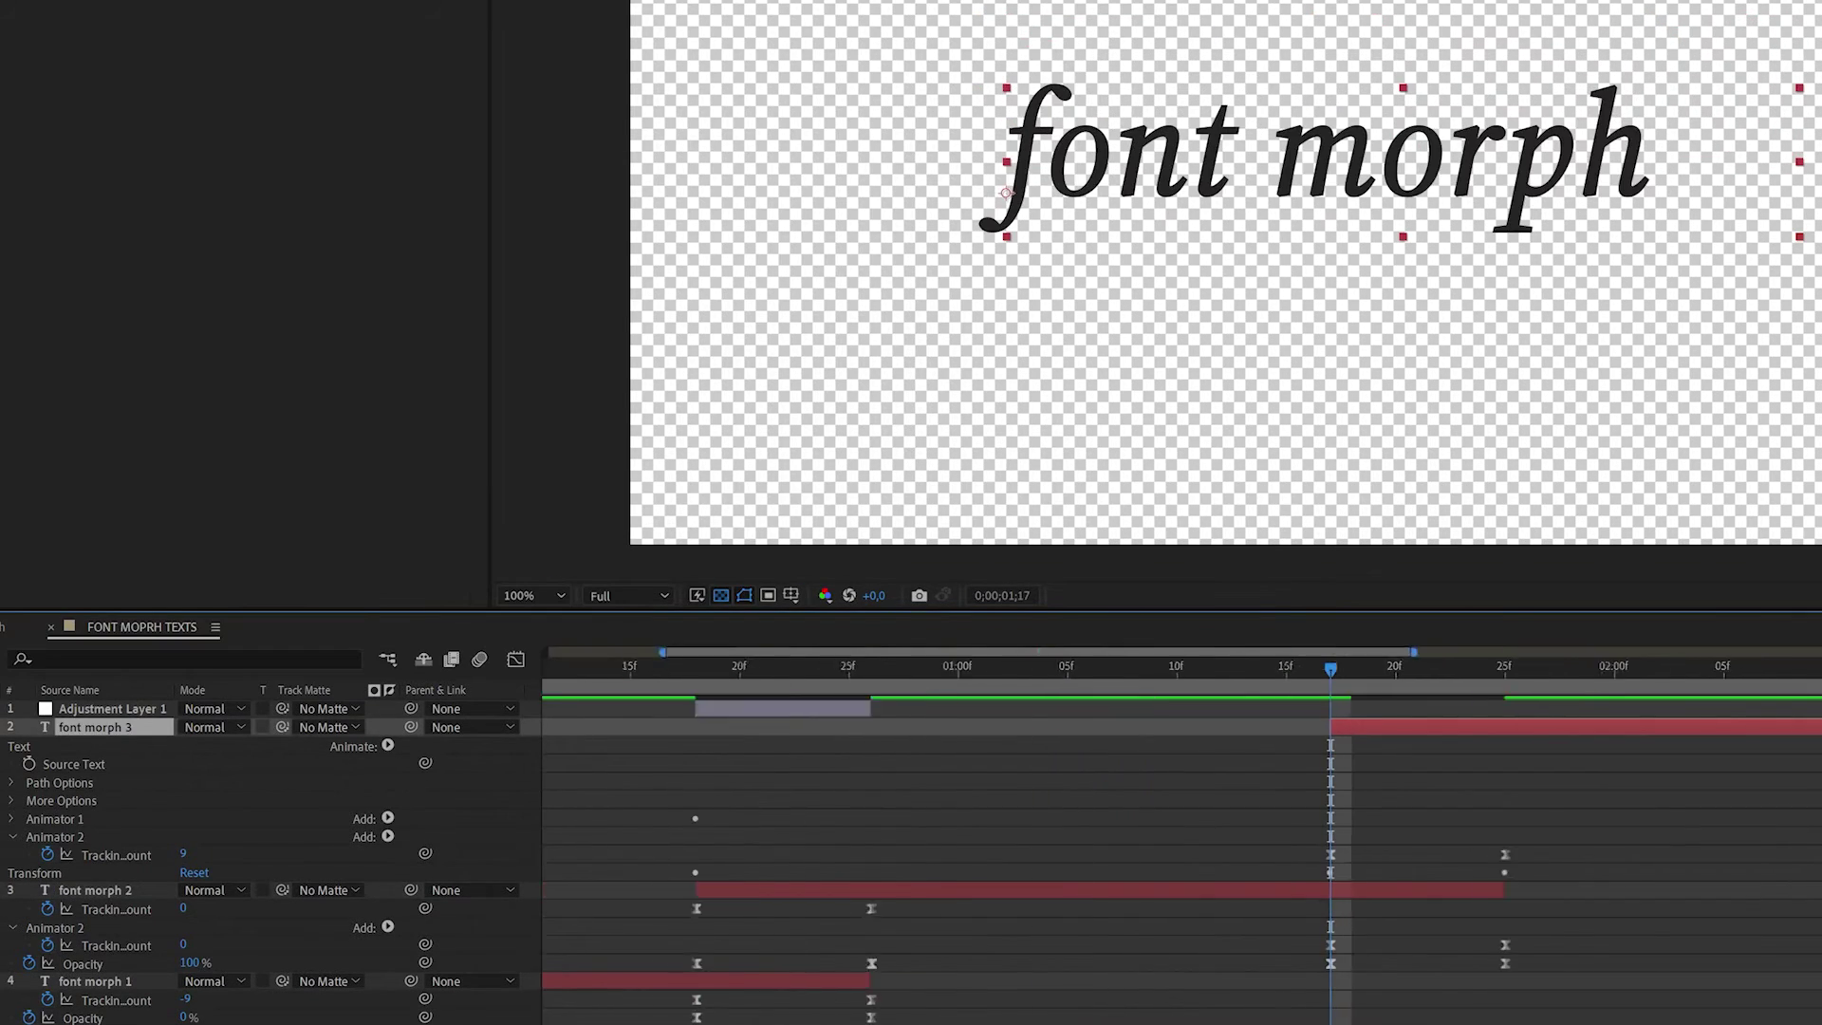
left_click(1330, 681)
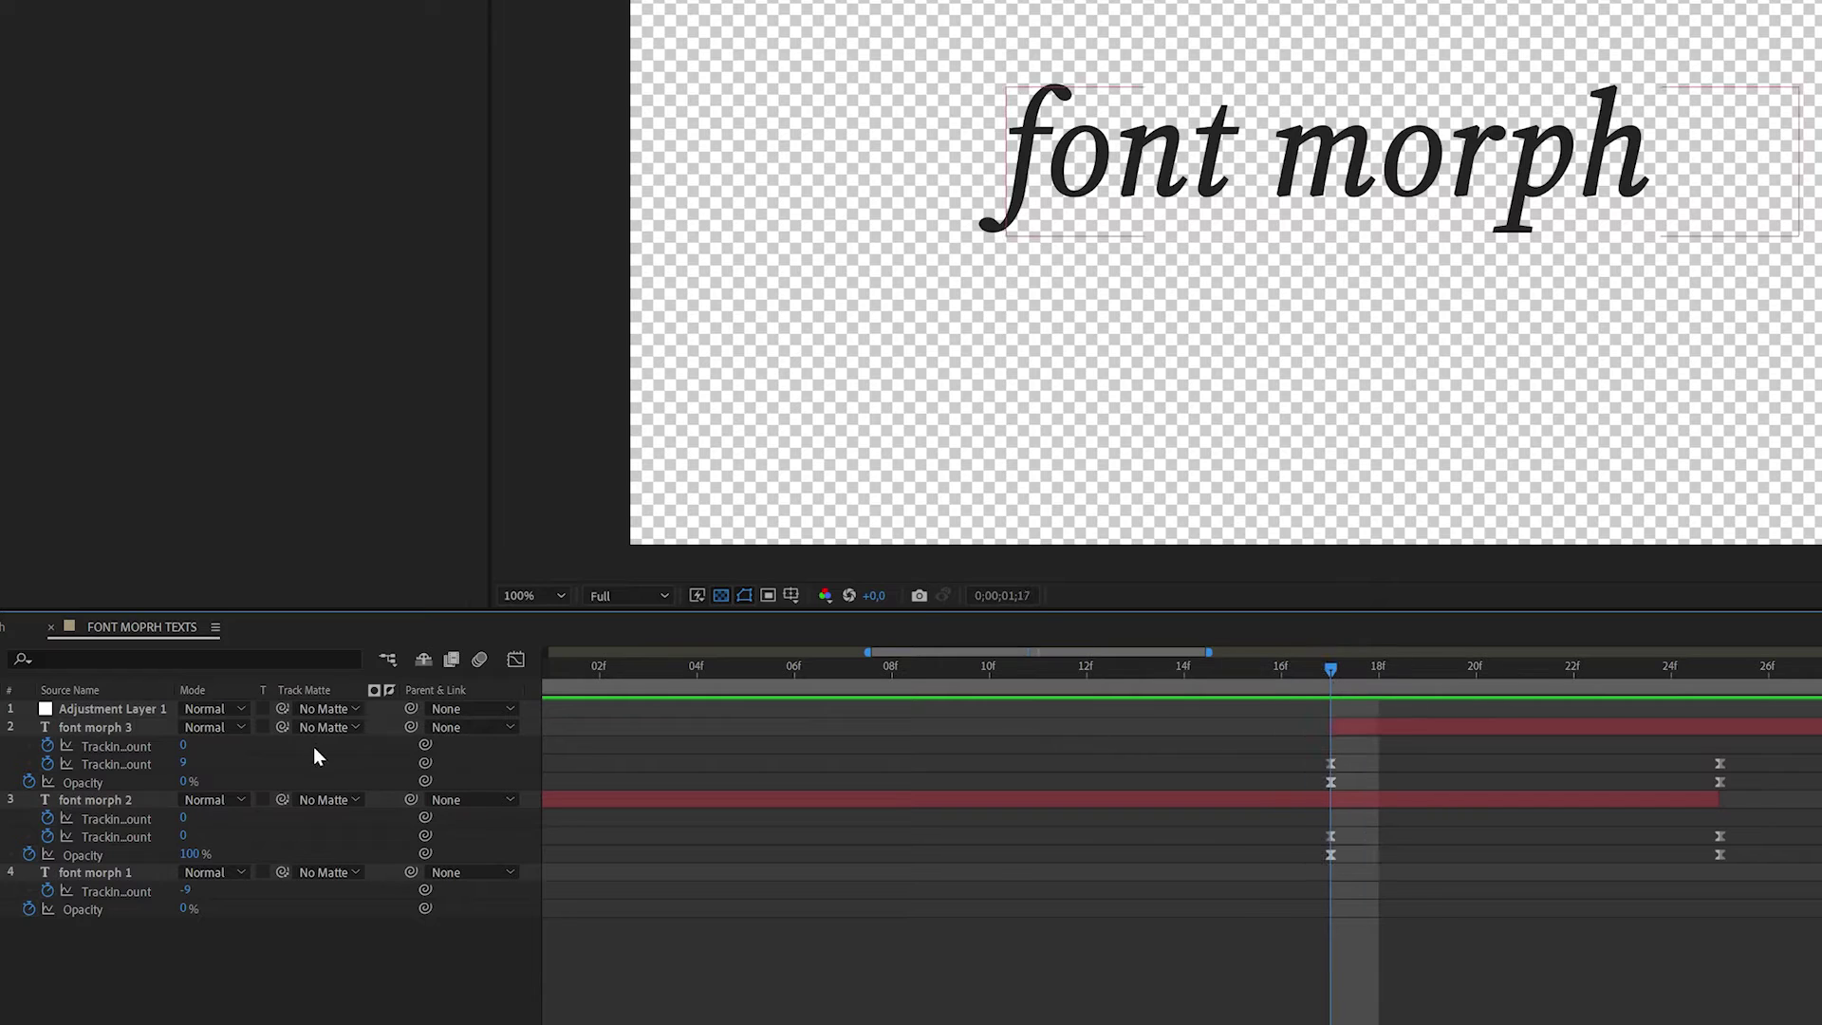
Set the opacity to 100% for font morph 3 at 0;00;01;17 and for font morph 2 at 0;00;01;25.
left_click_drag(188, 787, 1540, 805)
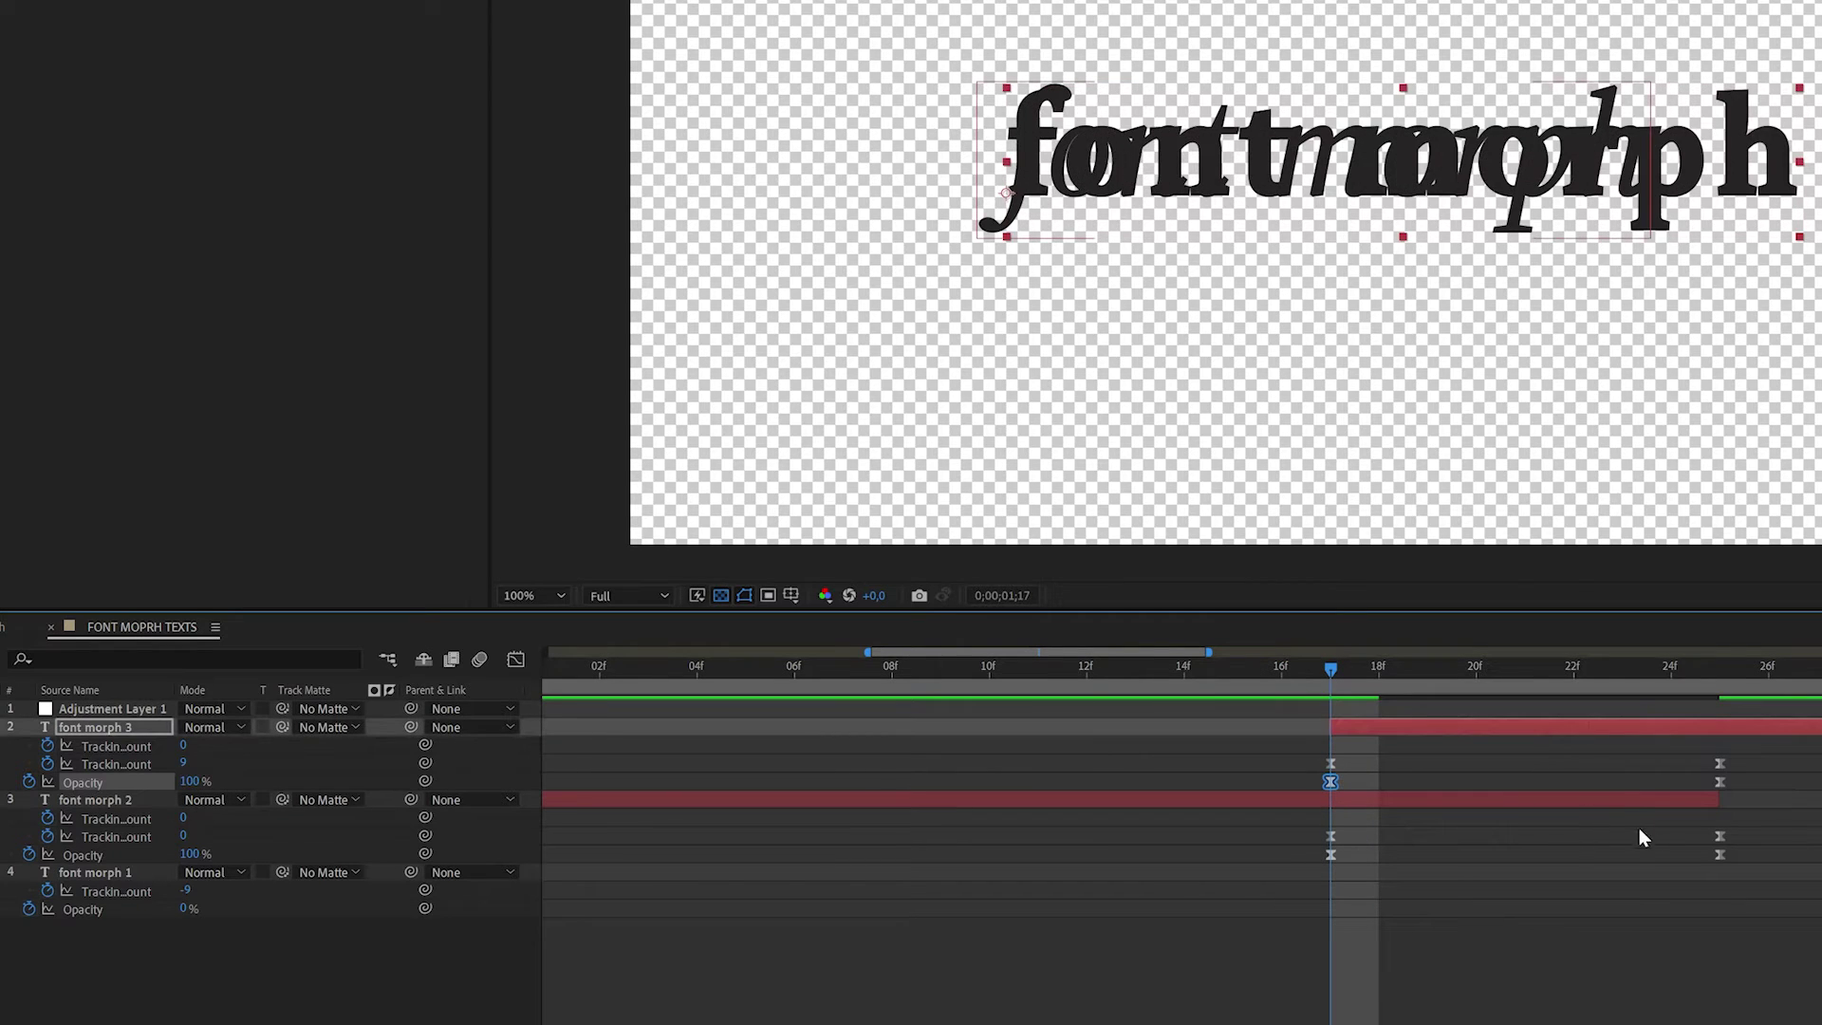
key("k")
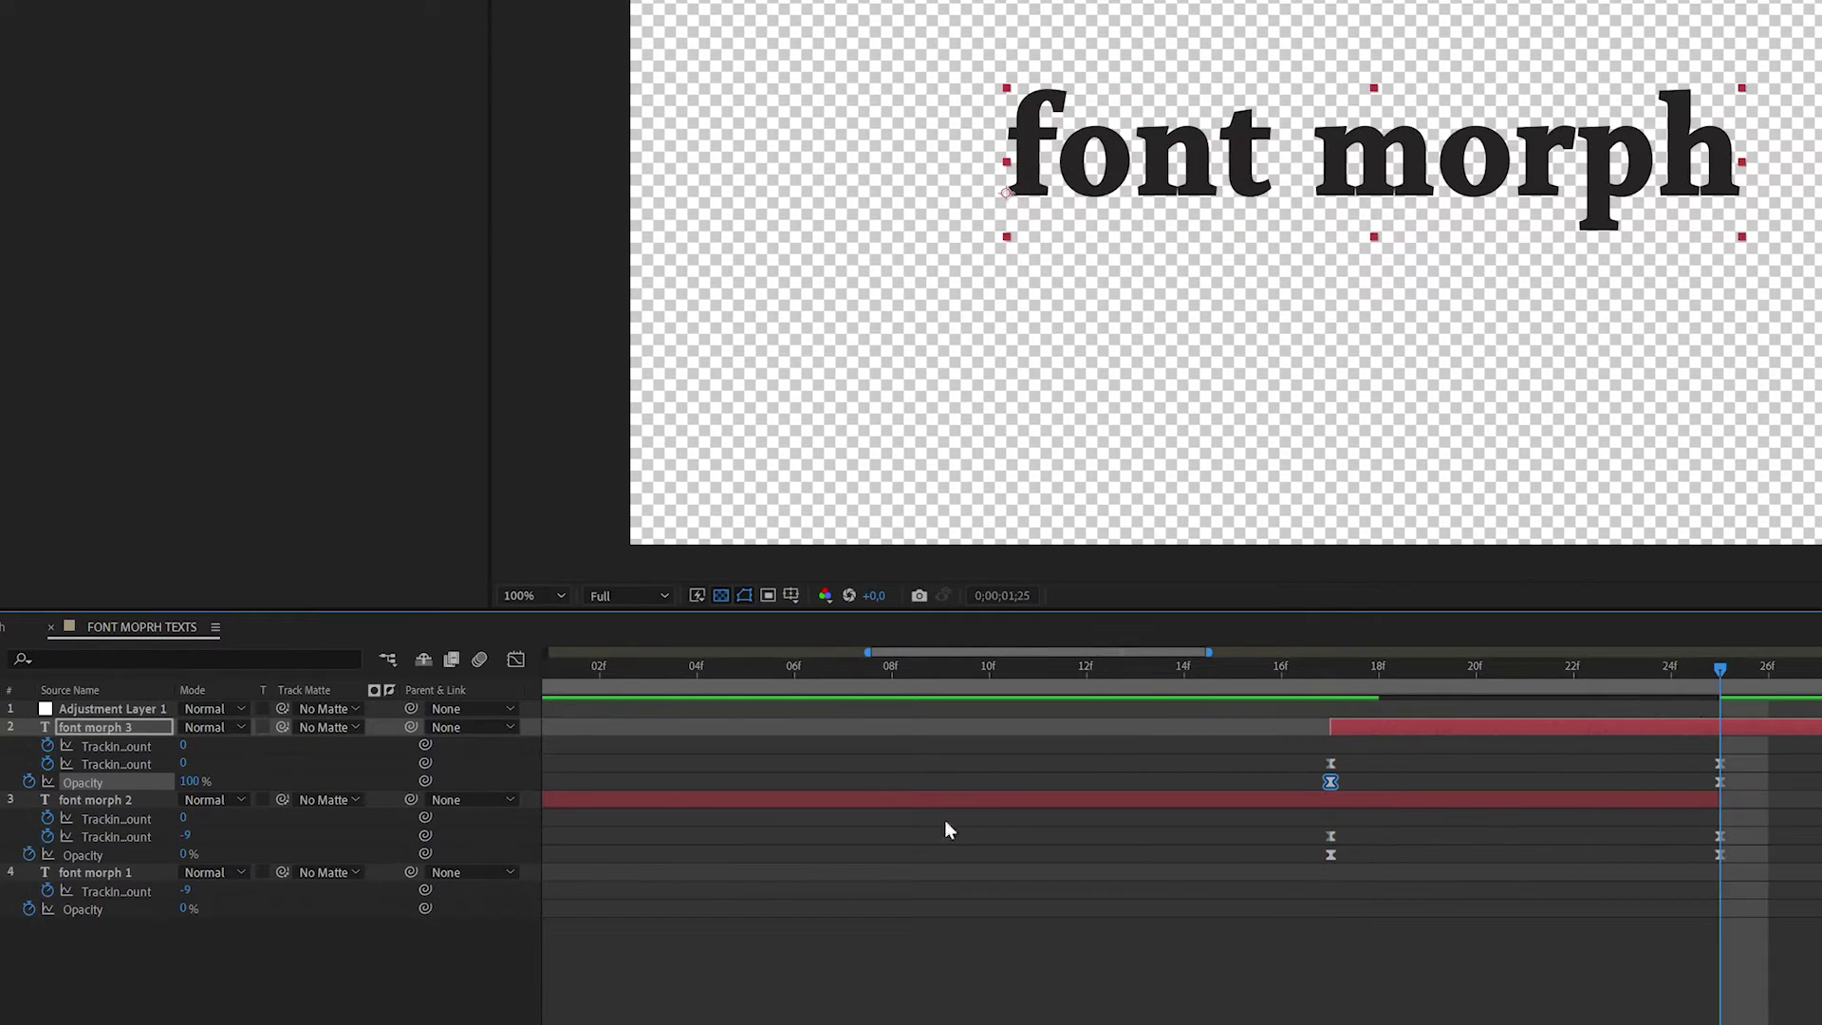
left_click_drag(185, 858, 630, 845)
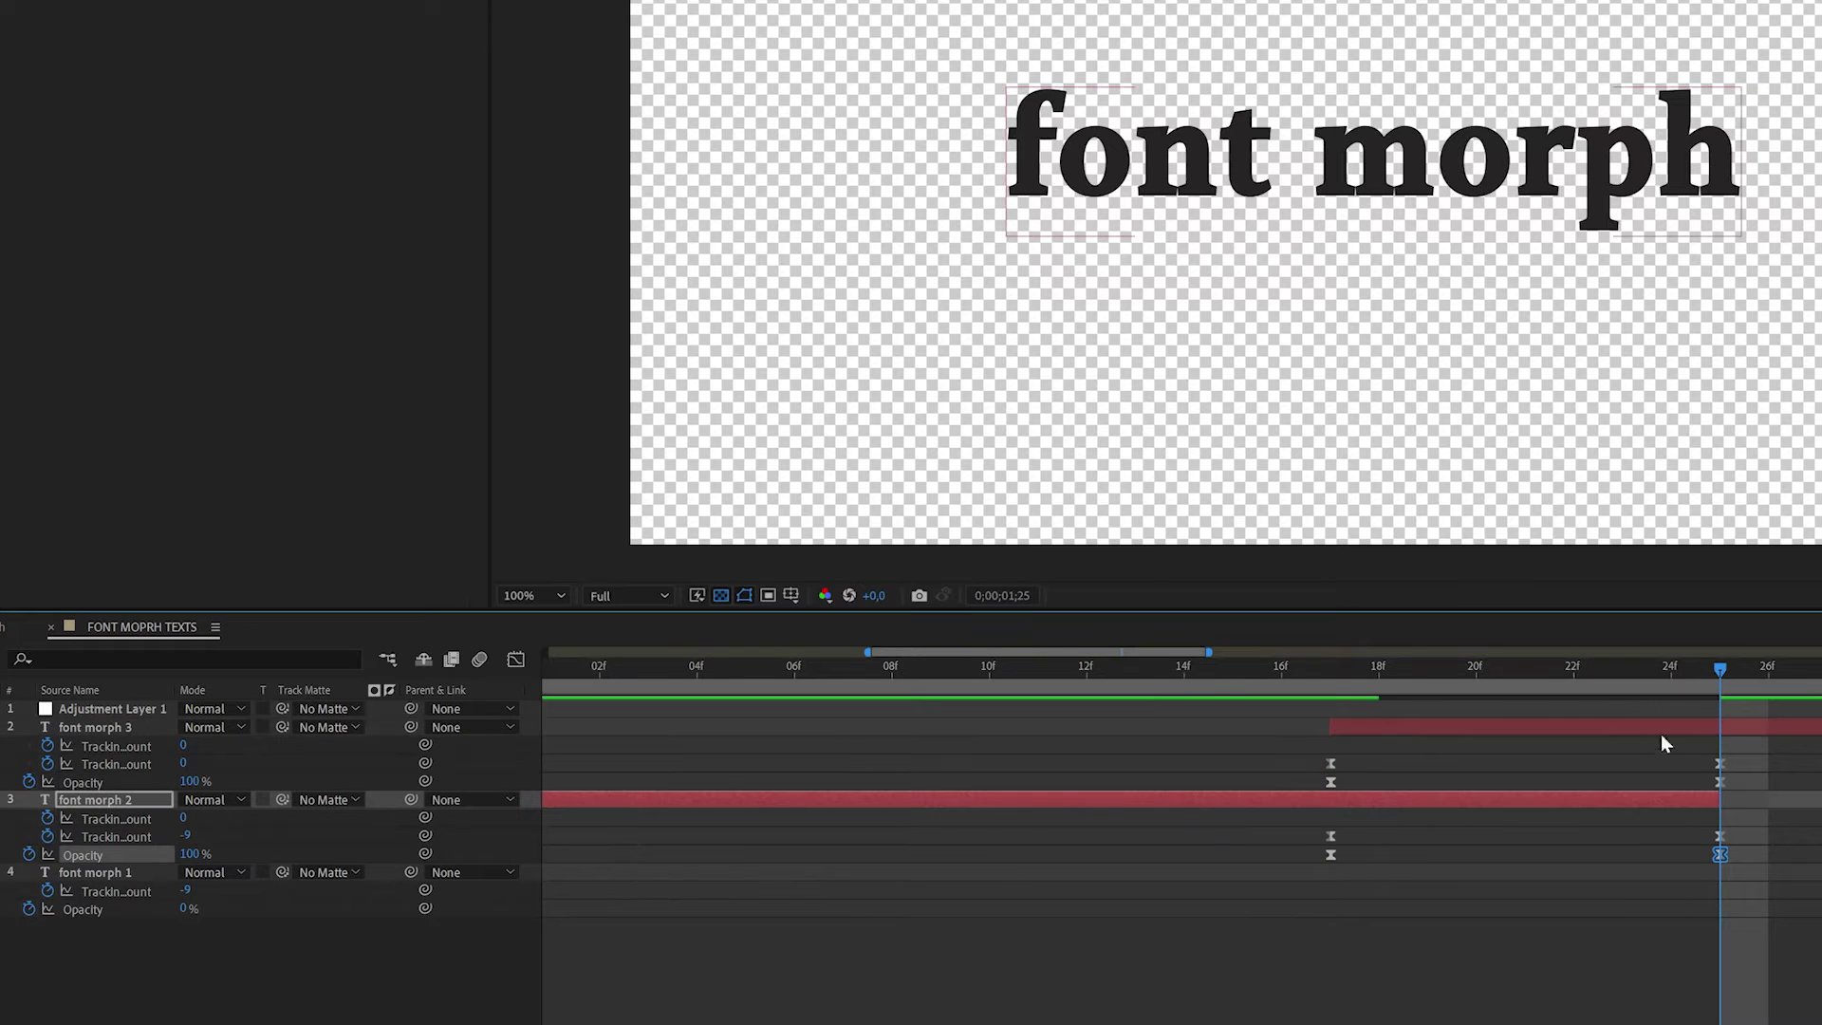
Set font morph 3's animated tracking amount to -13 at 0;00;01;17 so its letters line up with font morph 2.
left_click(1338, 677)
left_click(1354, 749)
left_click(1419, 727)
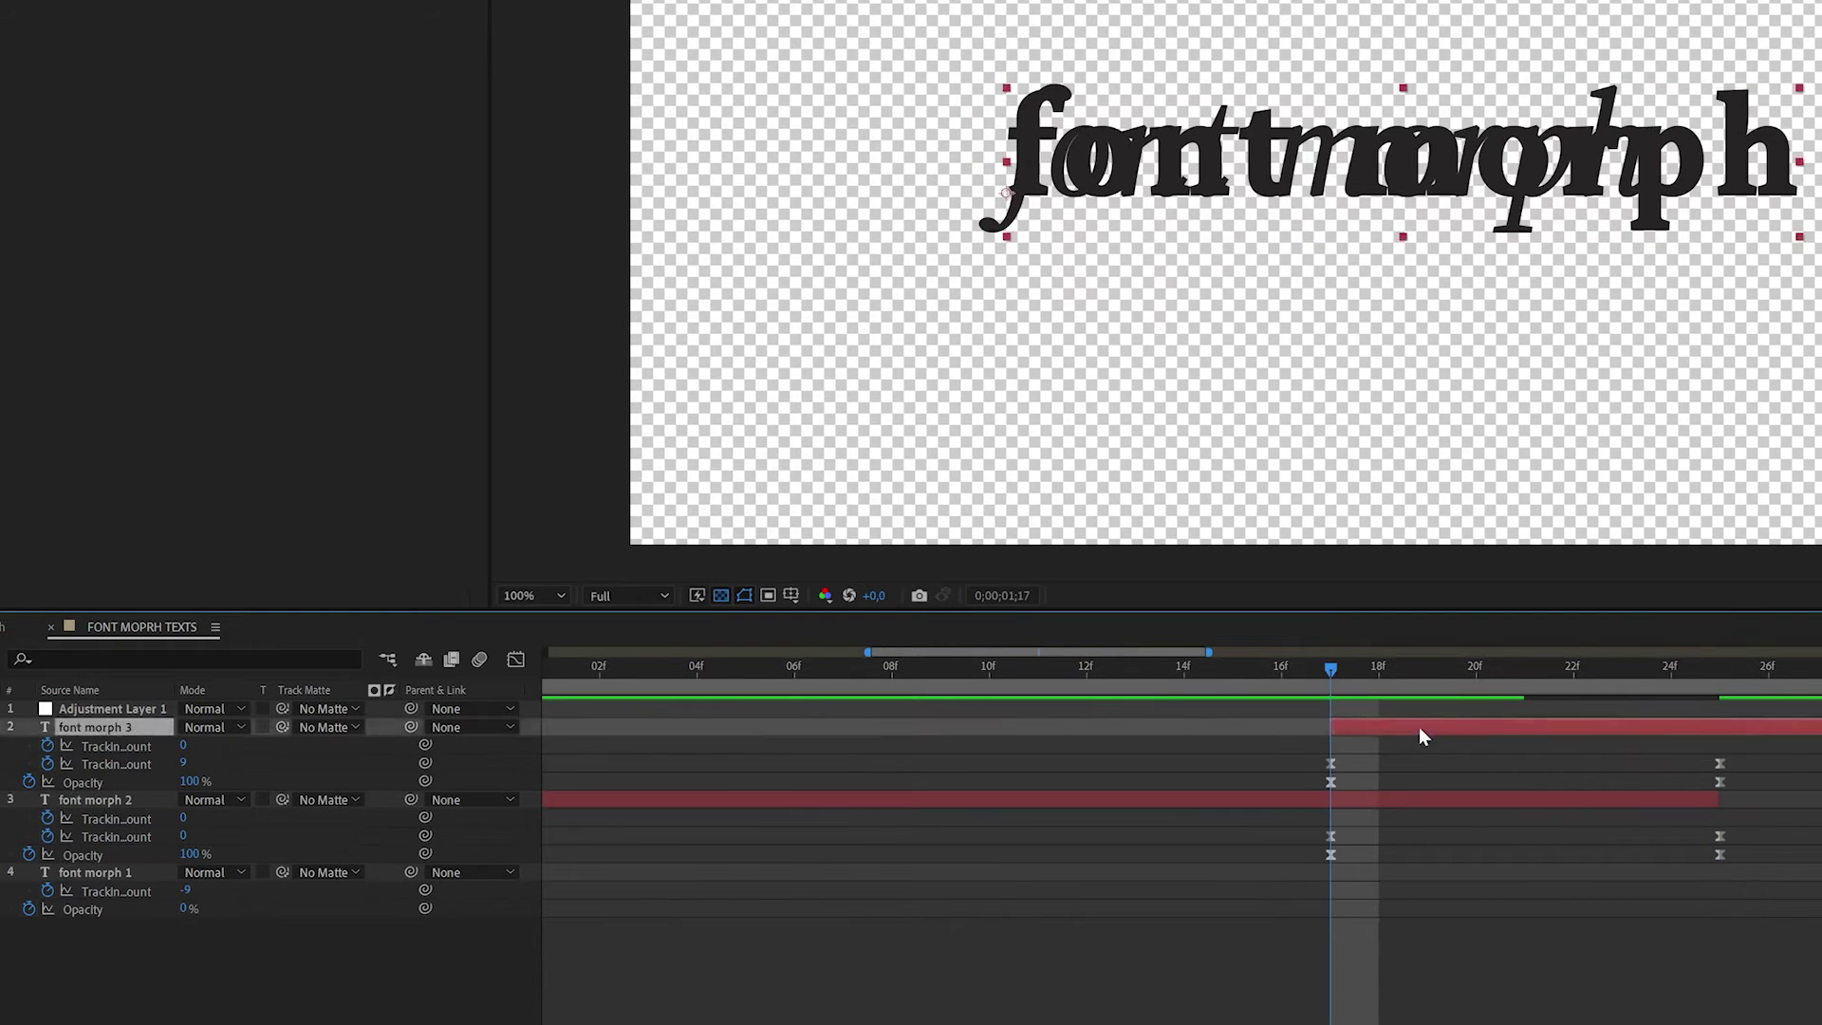
left_click_drag(185, 762, 166, 763)
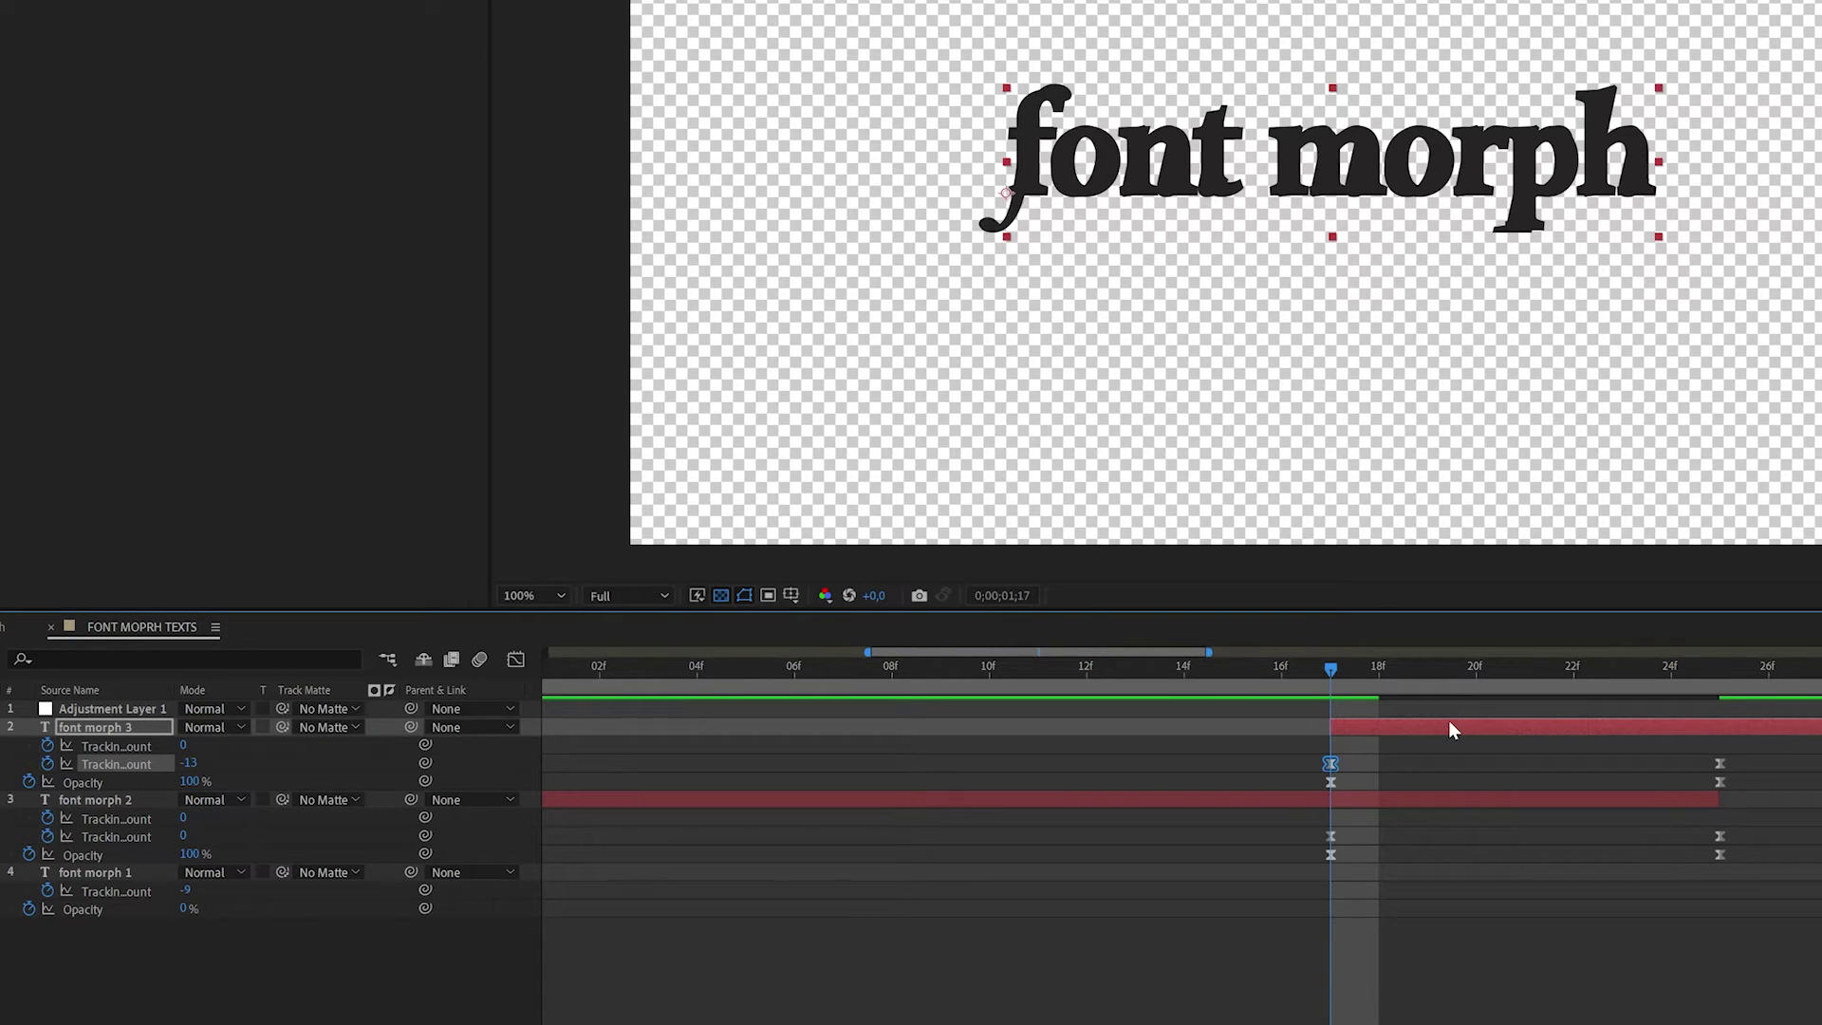
left_click(1256, 724)
left_click_drag(1233, 669, 1184, 676)
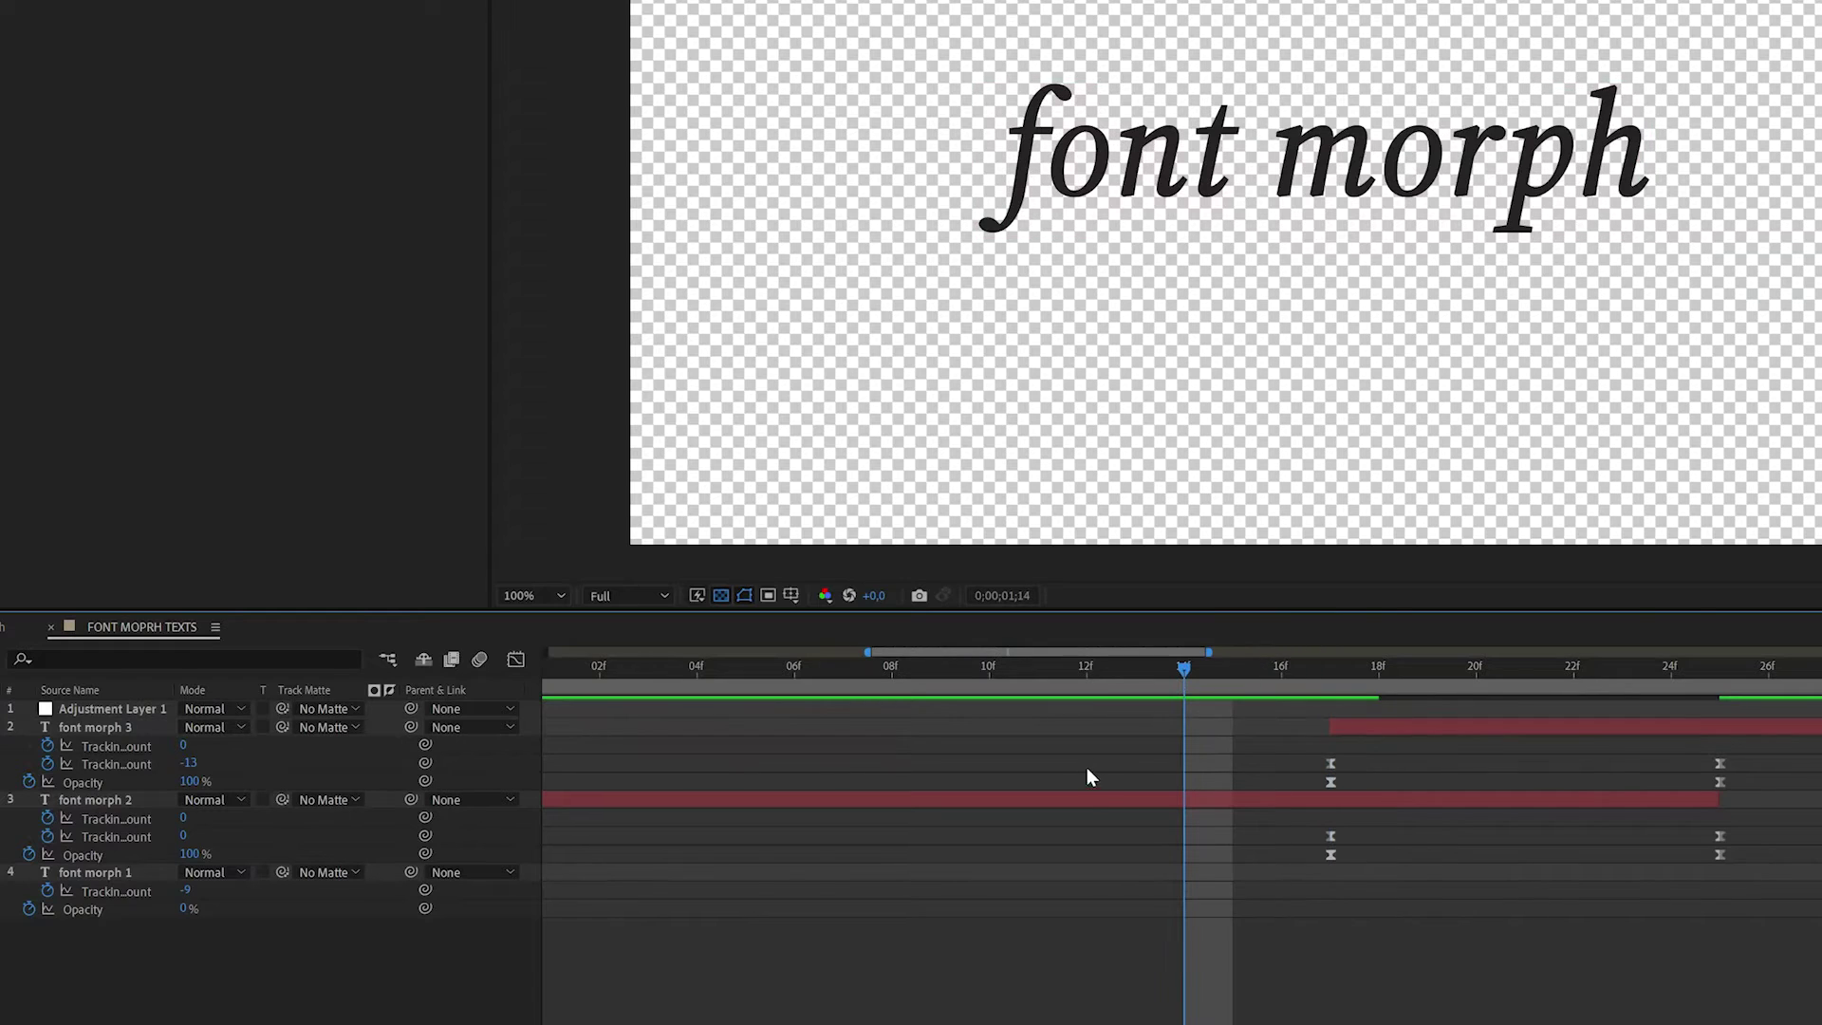
left_click(1104, 802)
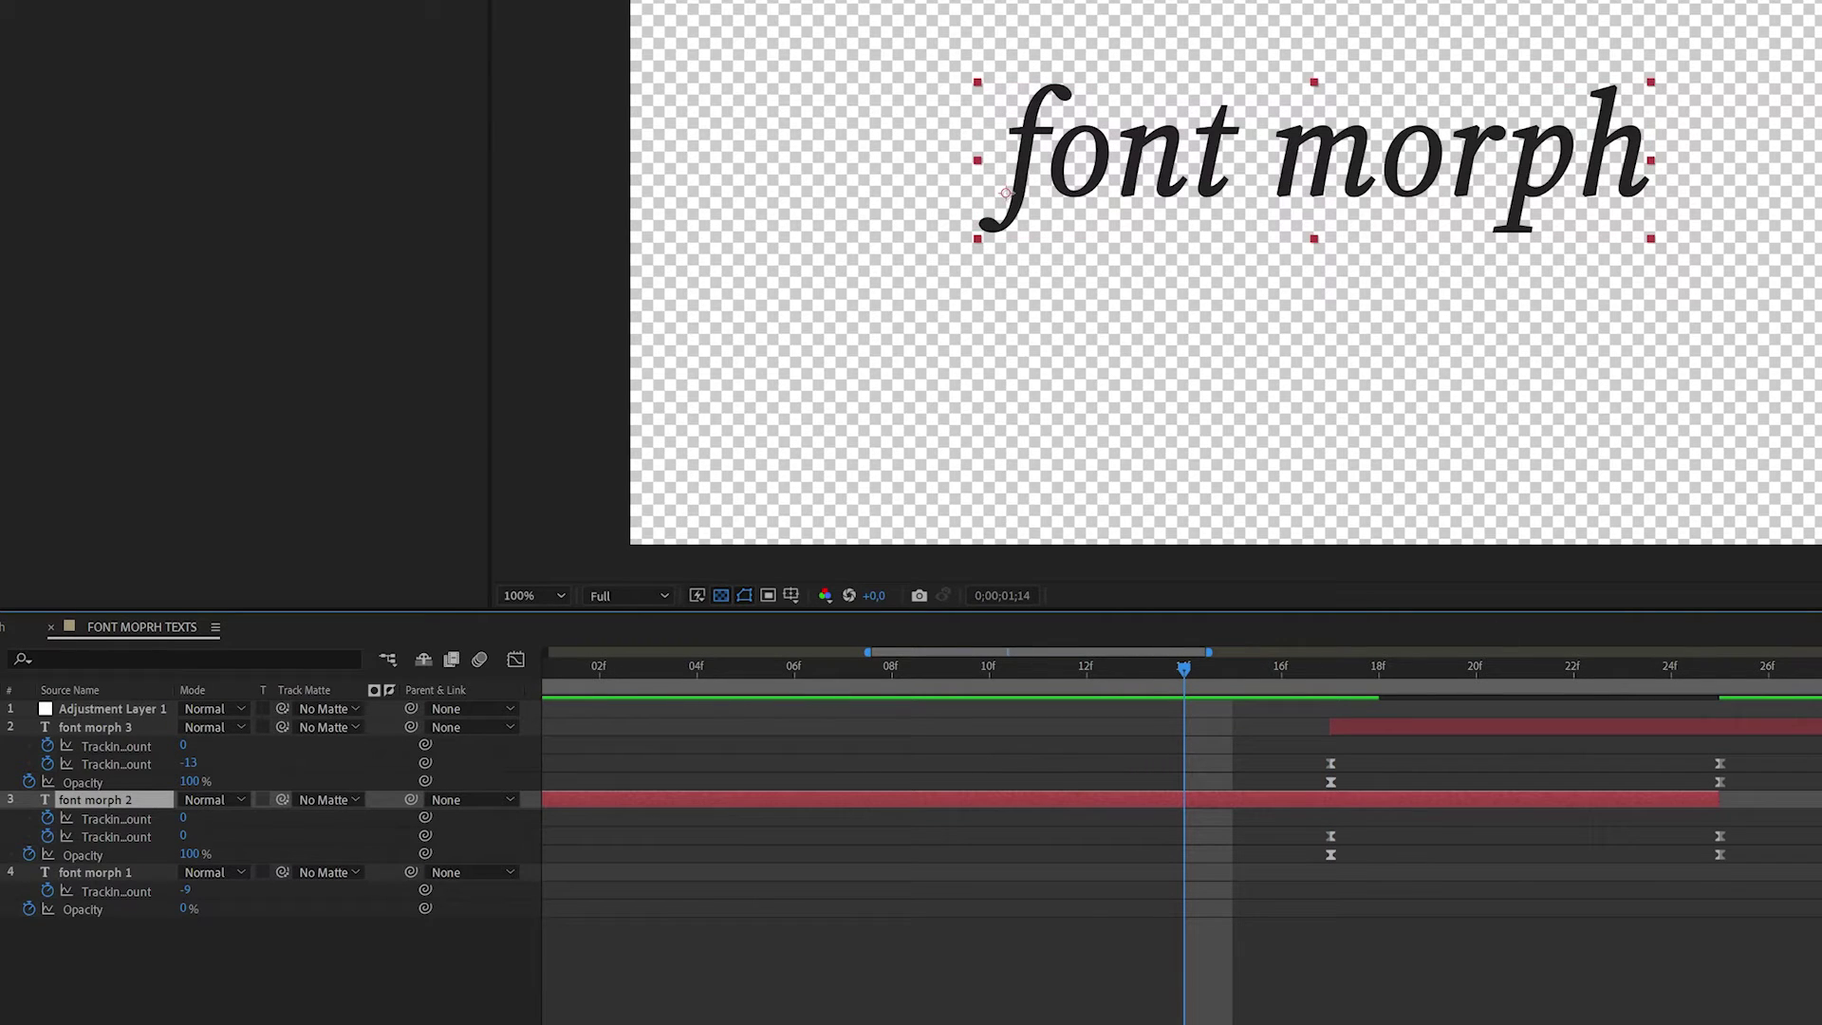
left_click_drag(1193, 680, 1335, 693)
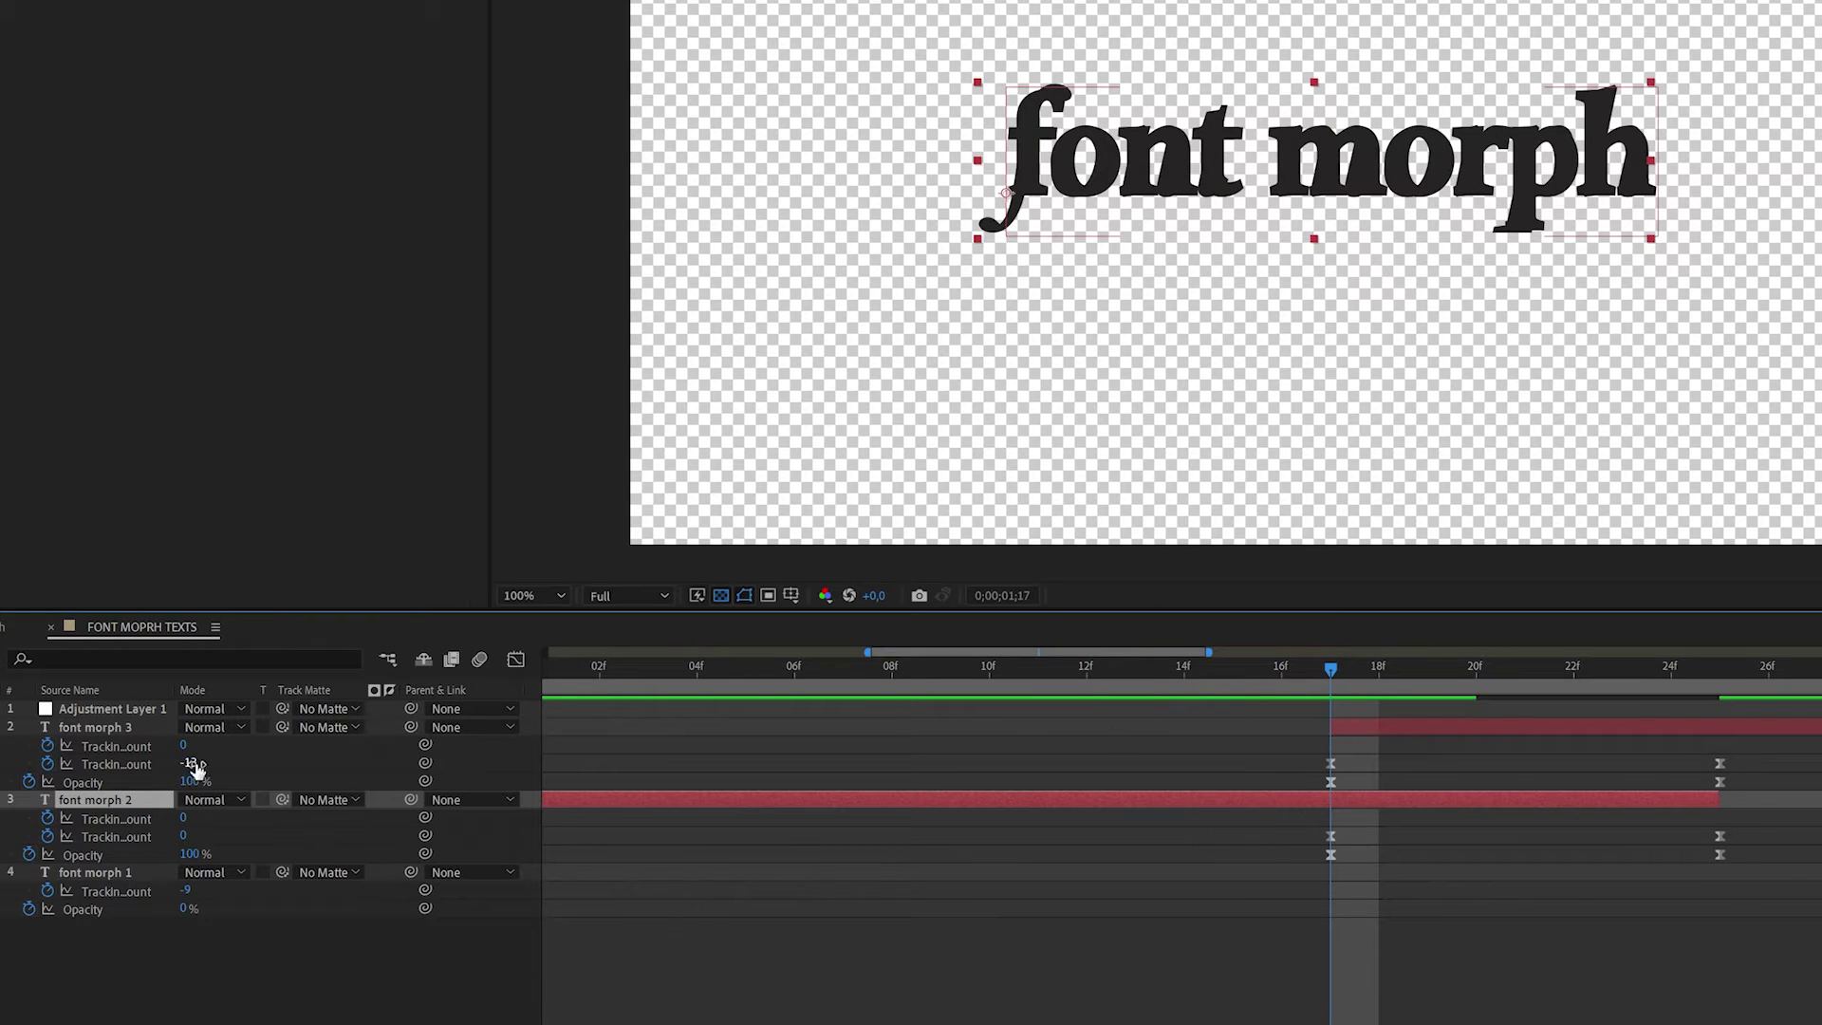
Set font morph 2's second animated tracking amount to 13 at 0;00;01;25.
left_click(1330, 763)
left_click_drag(1751, 676, 1726, 681)
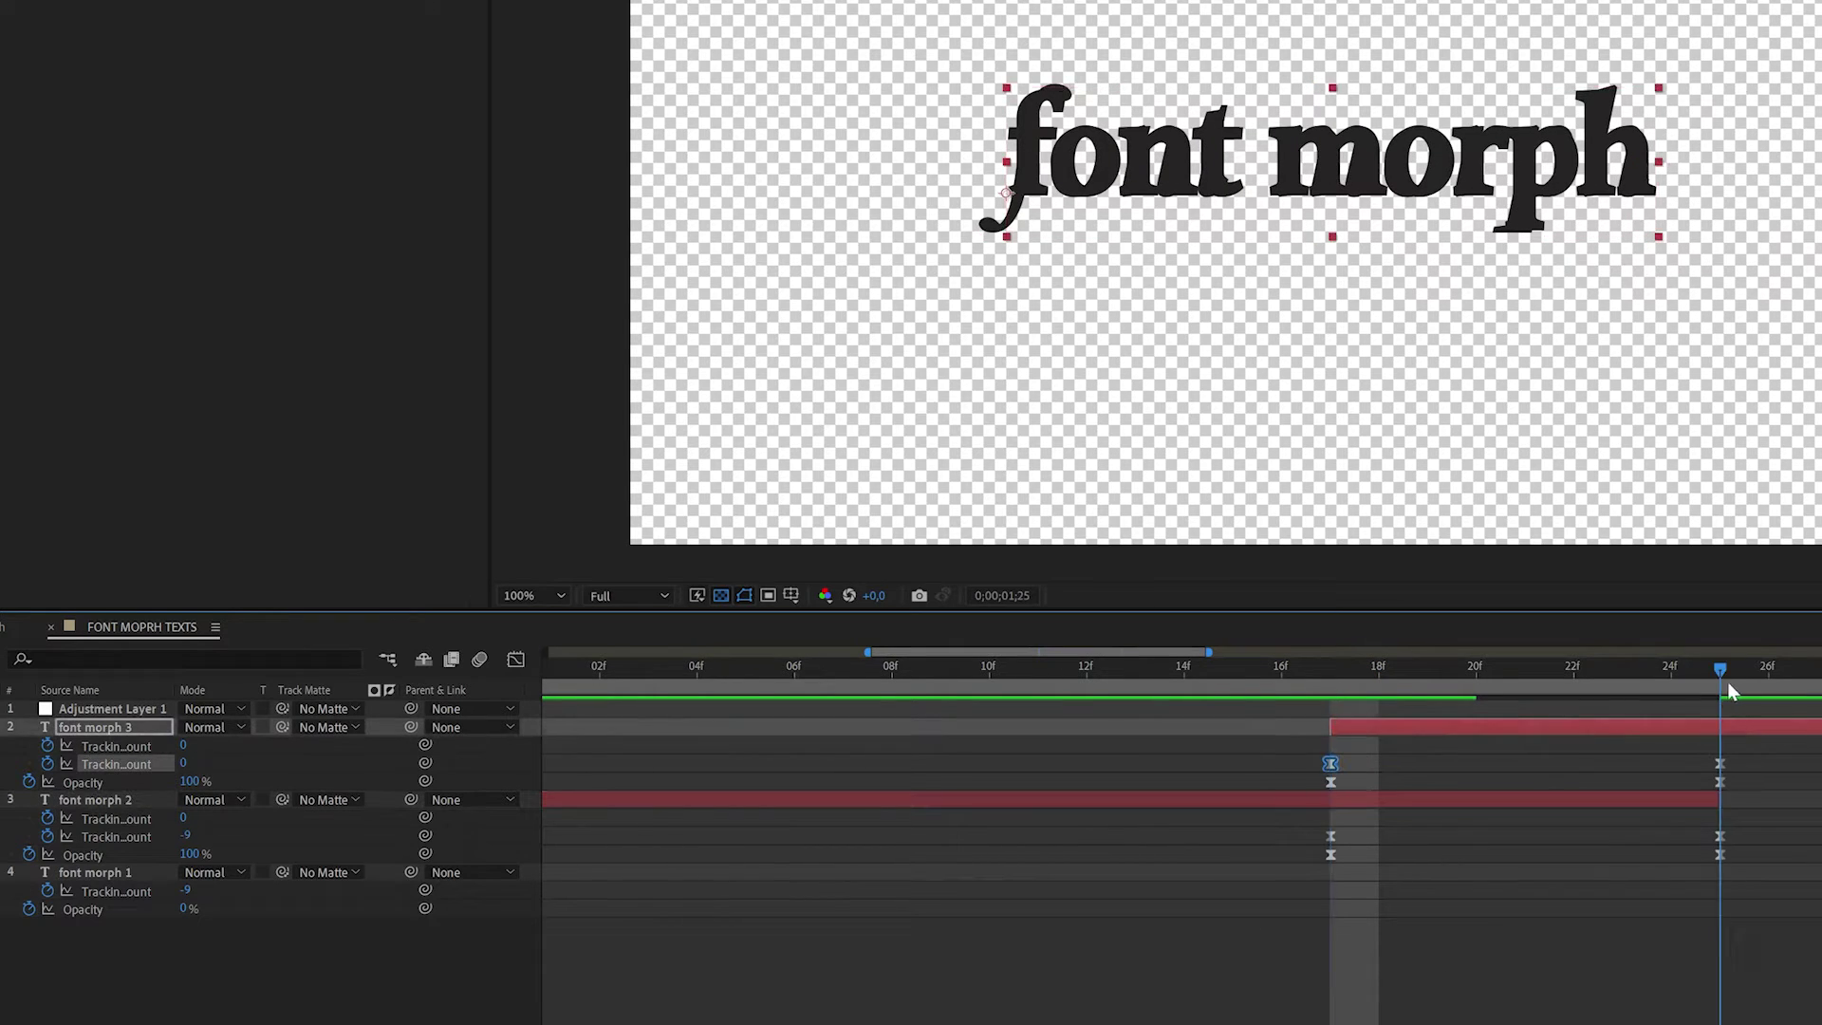
left_click(1693, 811)
left_click(193, 844)
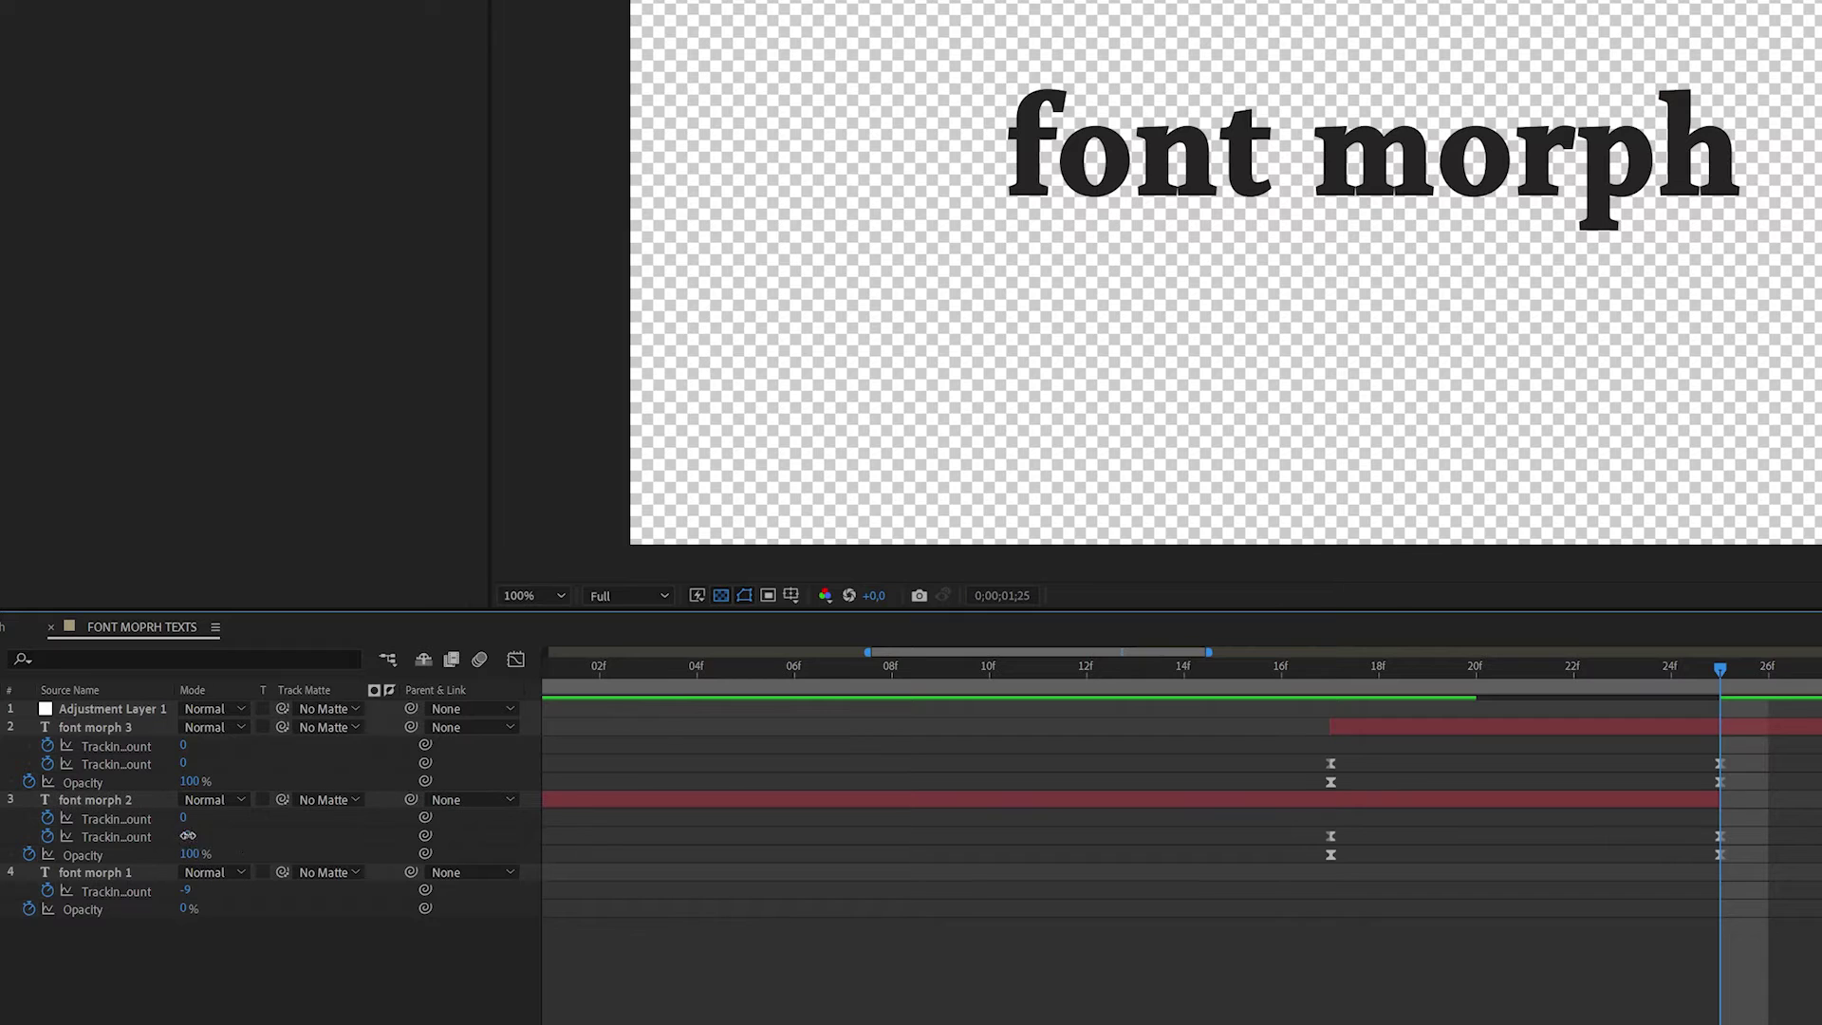
type("13")
key("Return")
Set the opacity to 0% for font morph 3 at 0;00;01;17 and for font morph 2 at 0;00;01;25.
left_click(1659, 723)
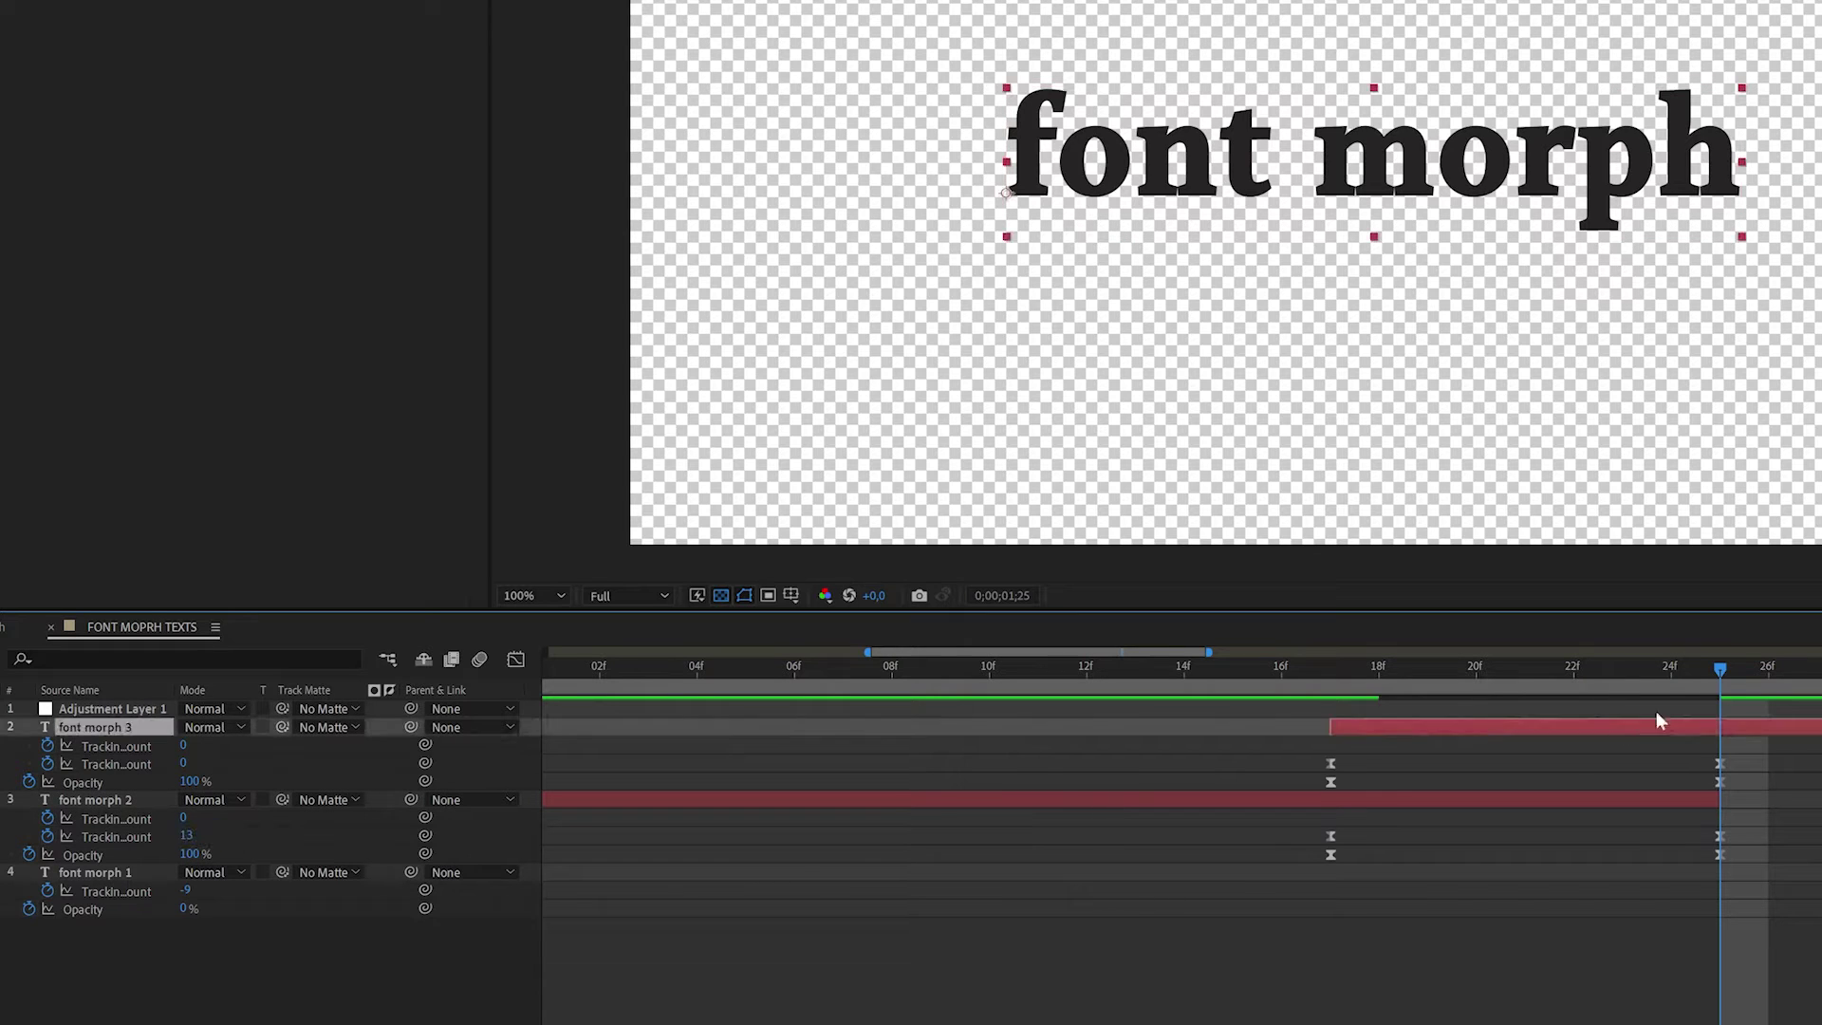
left_click_drag(1311, 691, 1330, 759)
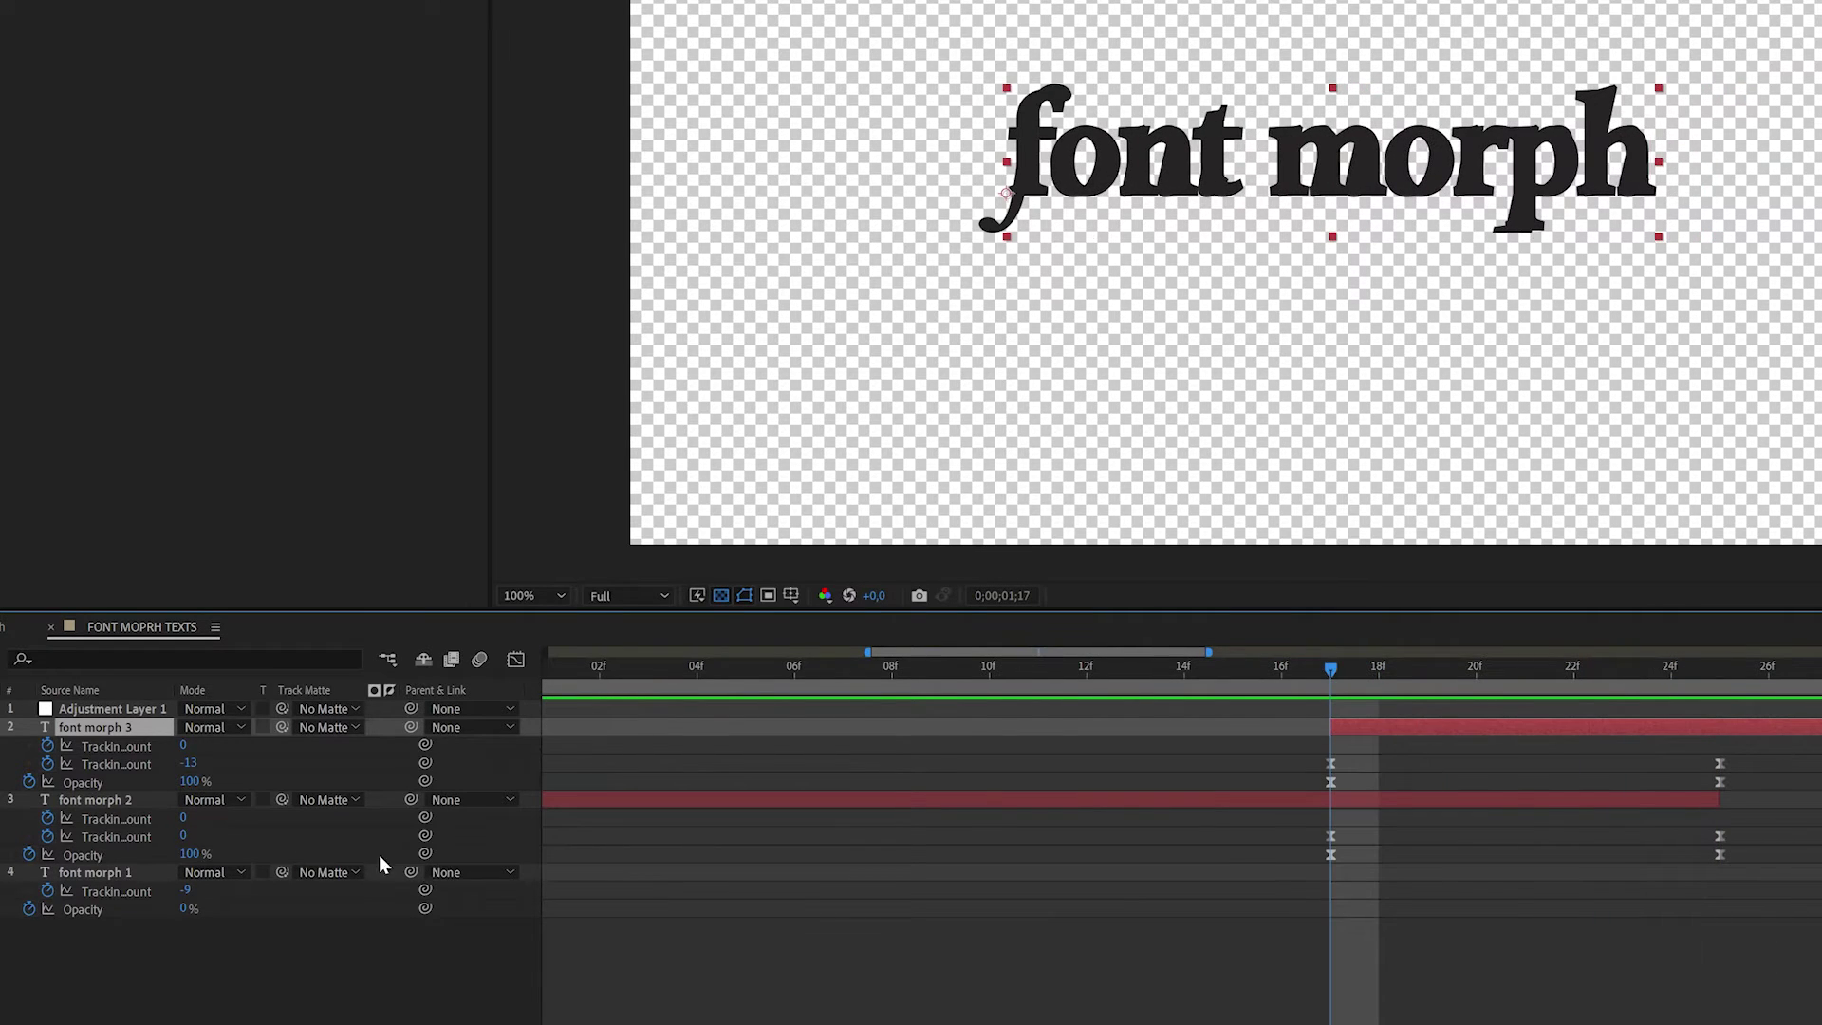
left_click(190, 782)
type("0")
left_click(1578, 756)
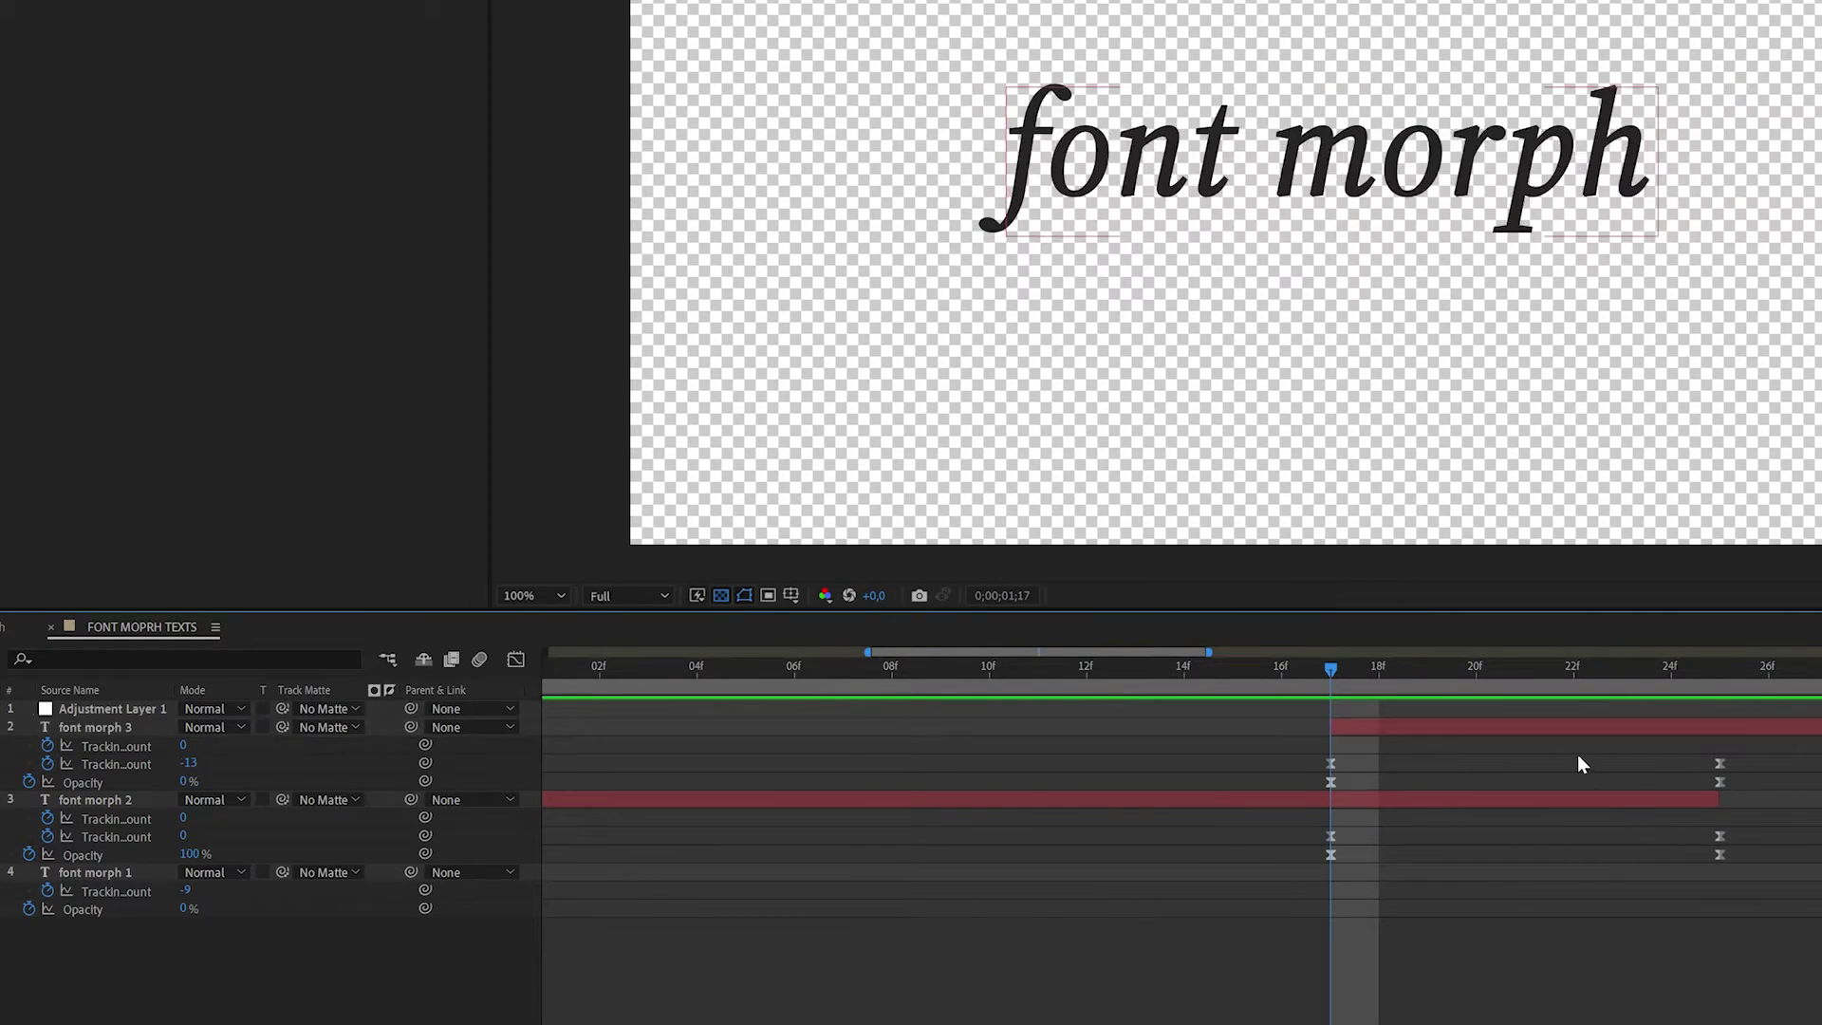
left_click(1715, 675)
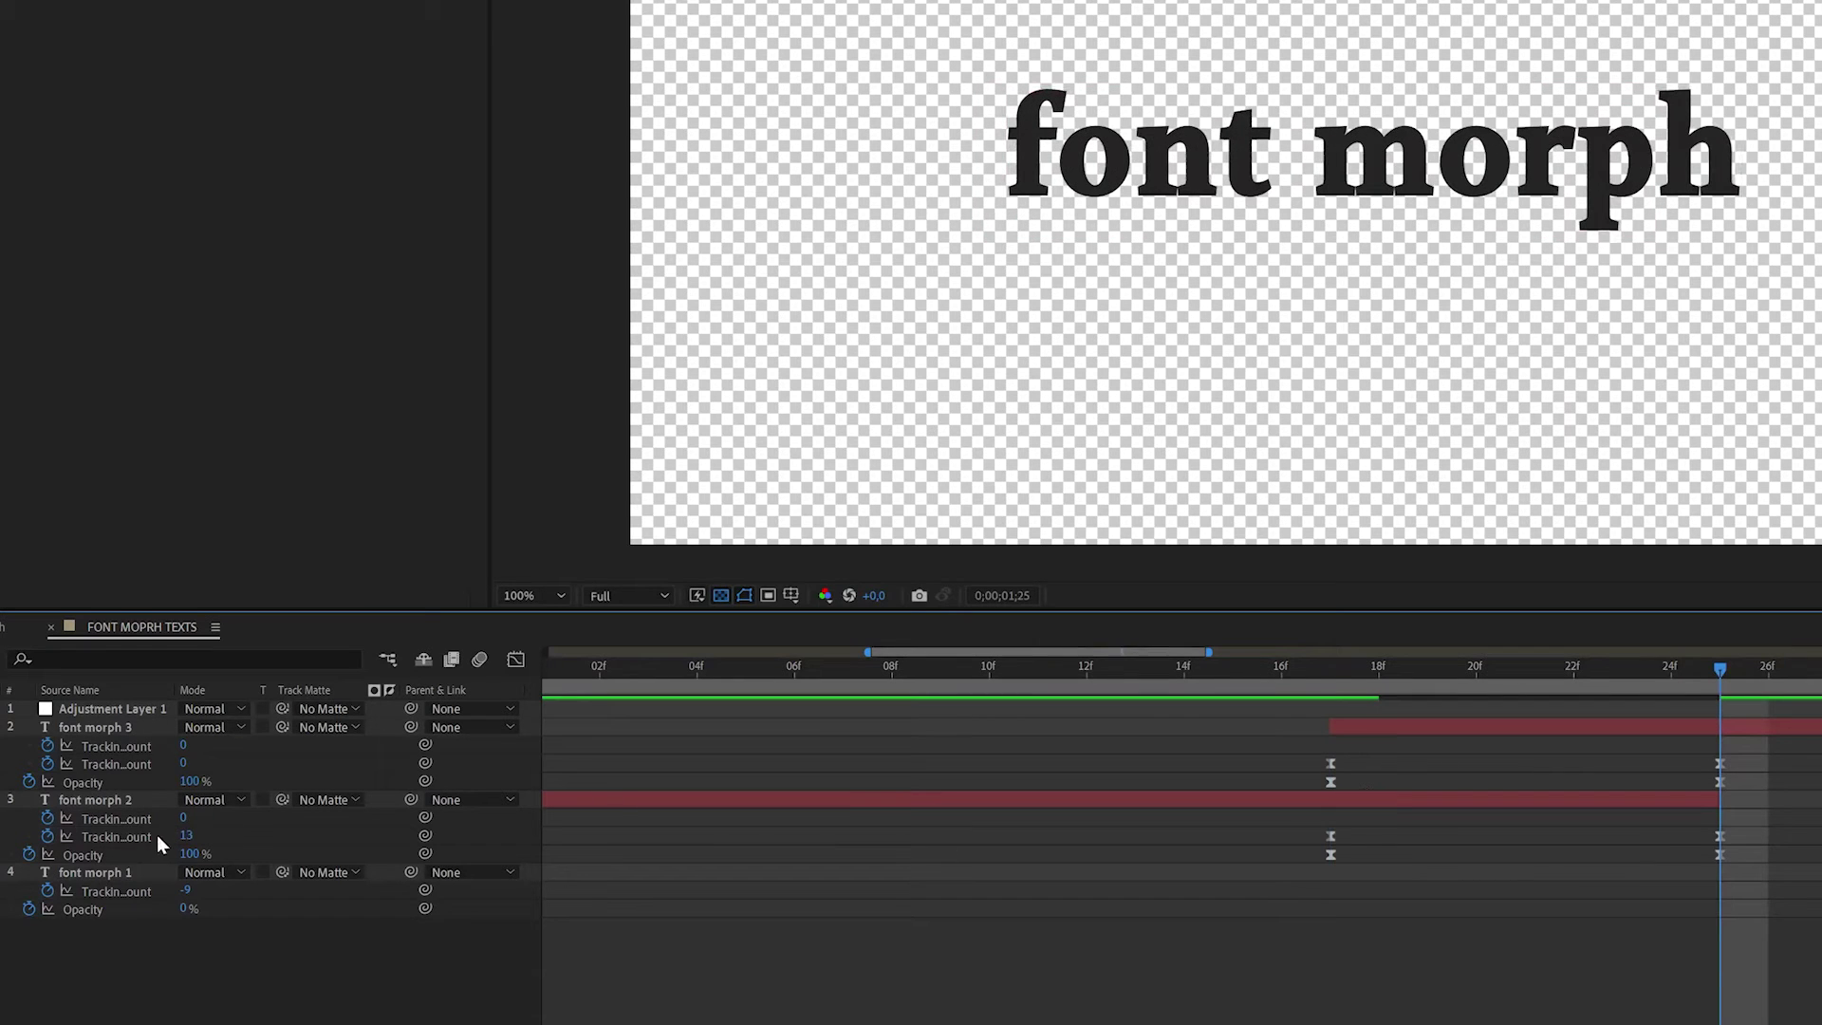
left_click(194, 852)
type("0")
Delete font morph 3's leftover tracking and opacity keyframes that lie before the layer's start.
left_click(1499, 759)
left_click_drag(832, 738, 631, 787)
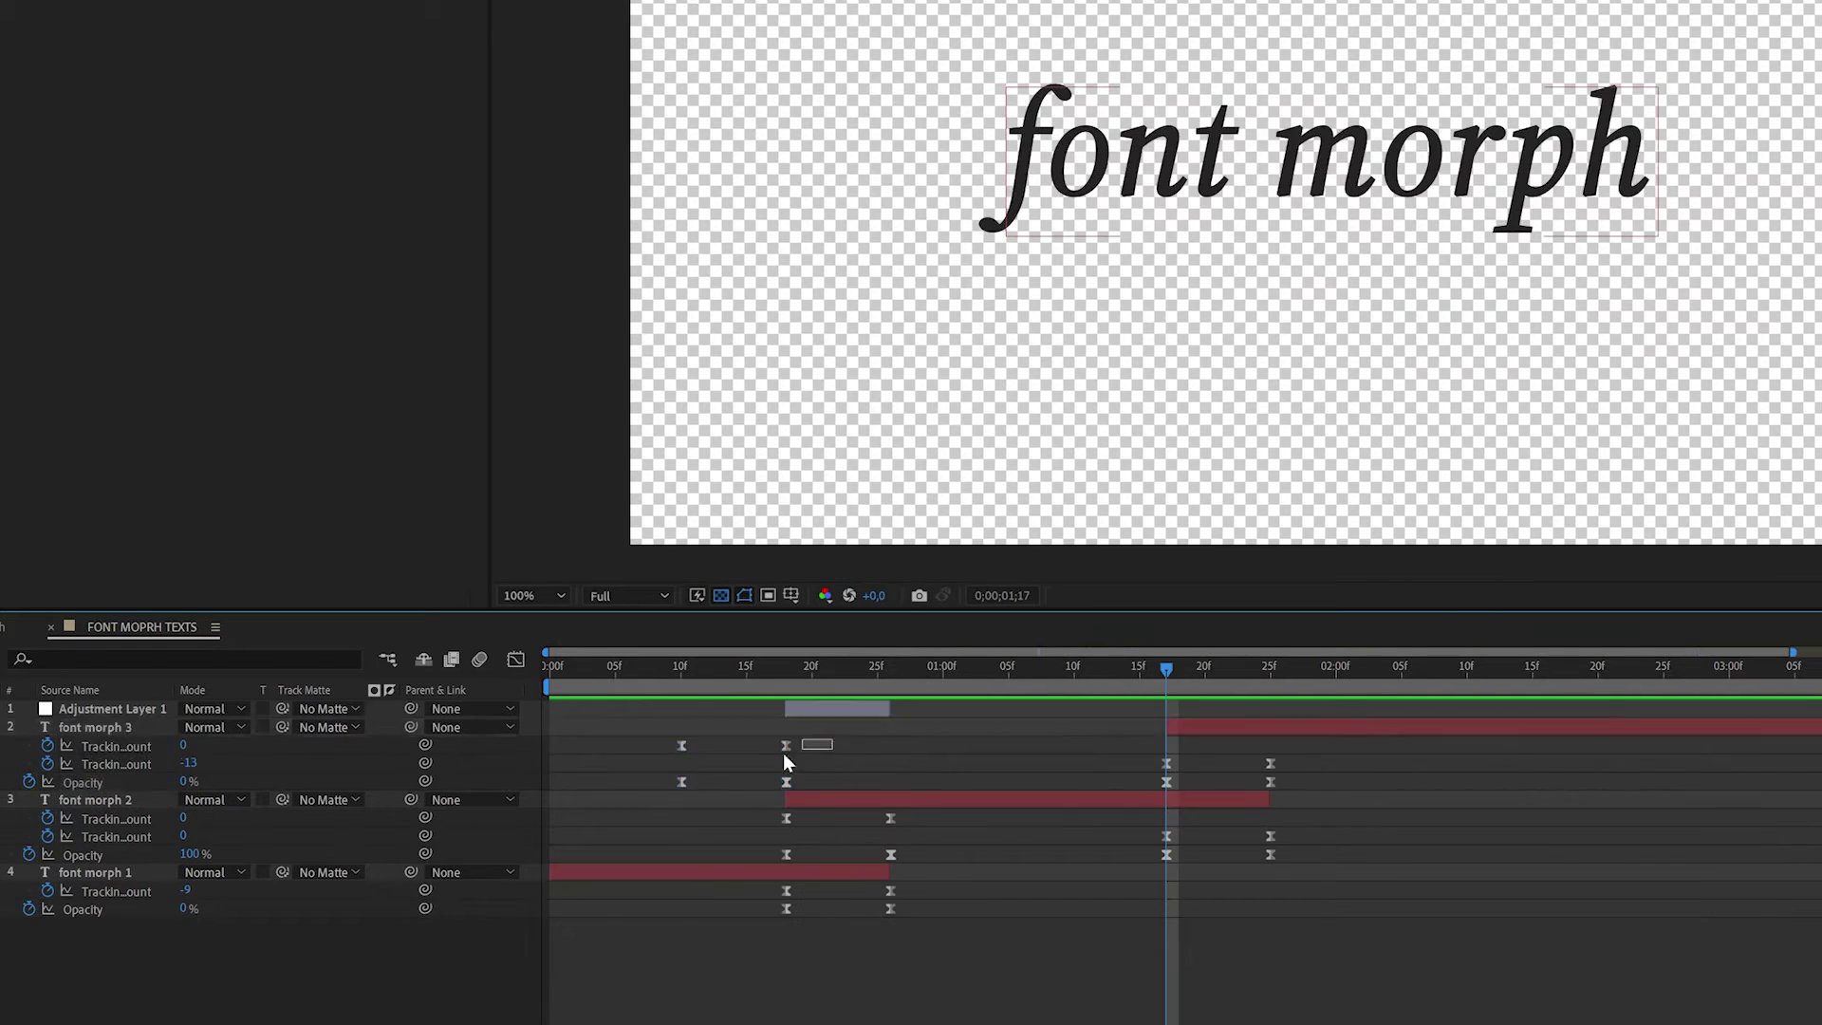
key("Delete")
Duplicate the adjustment layer and move the copy to start at 0;00;01;17 over the second font transition.
left_click(860, 704)
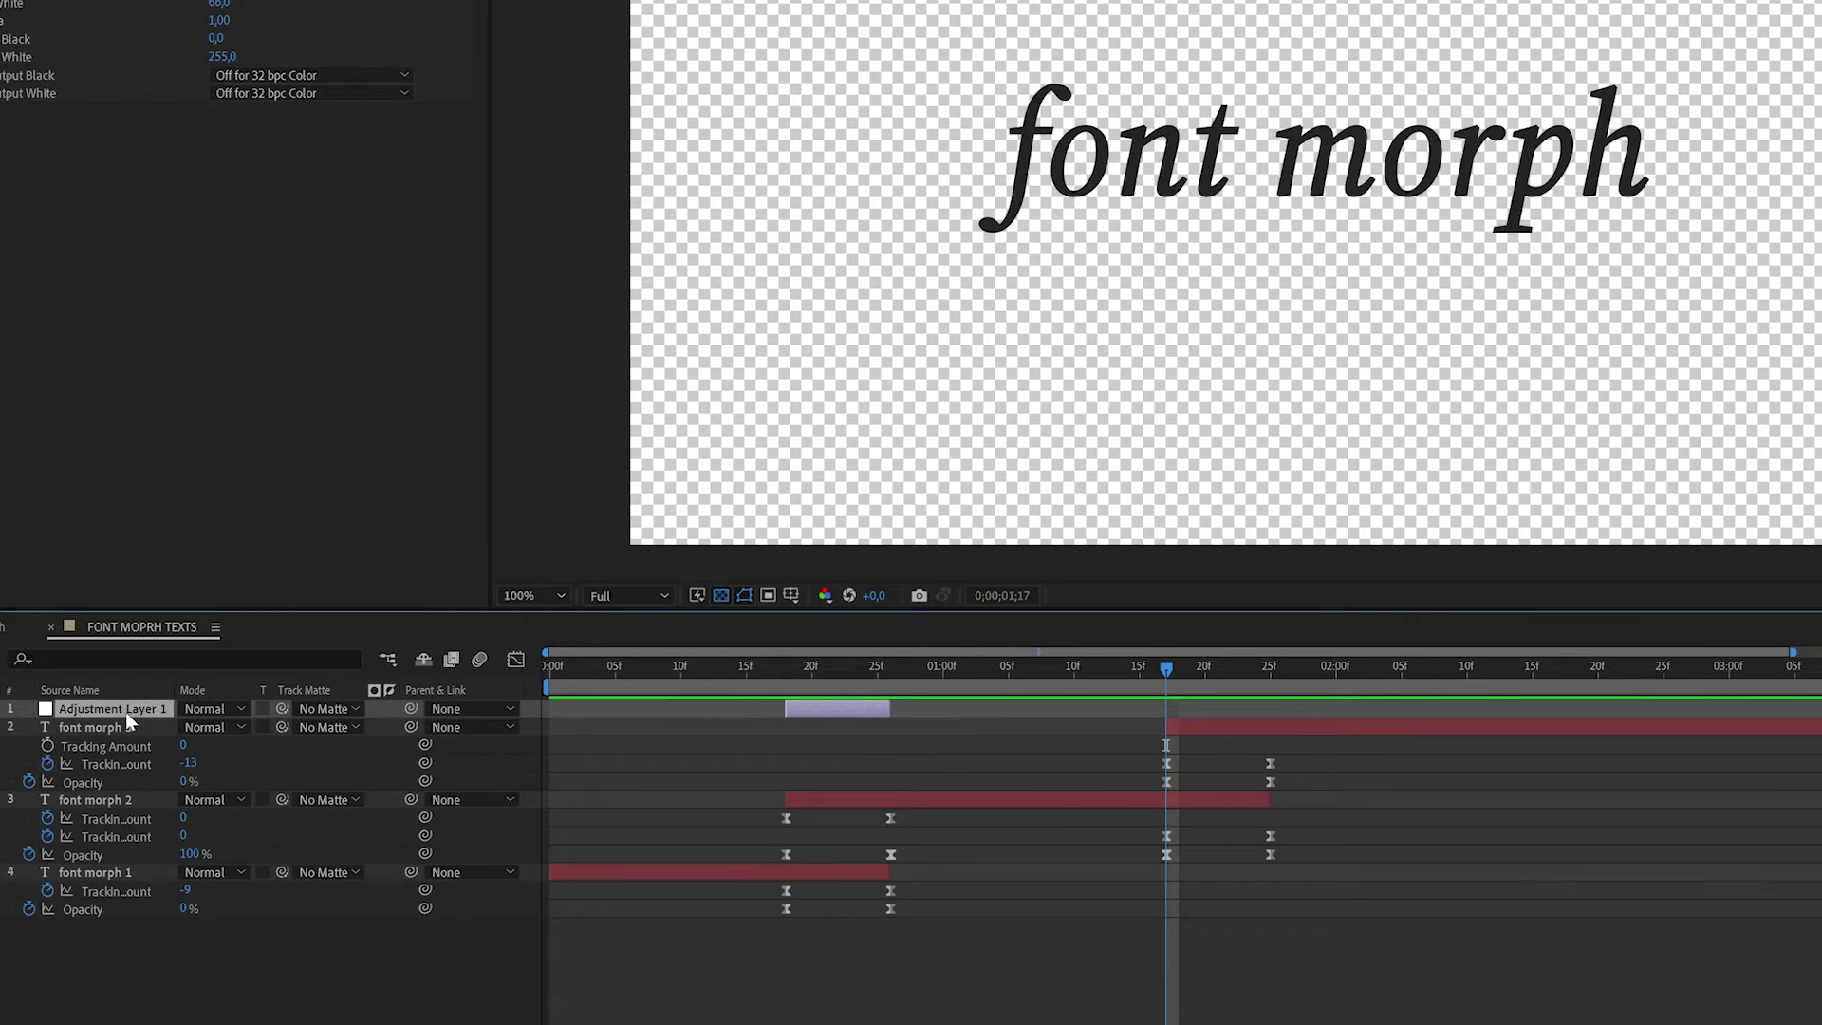
key("ctrl+d")
left_click_drag(811, 708, 1194, 721)
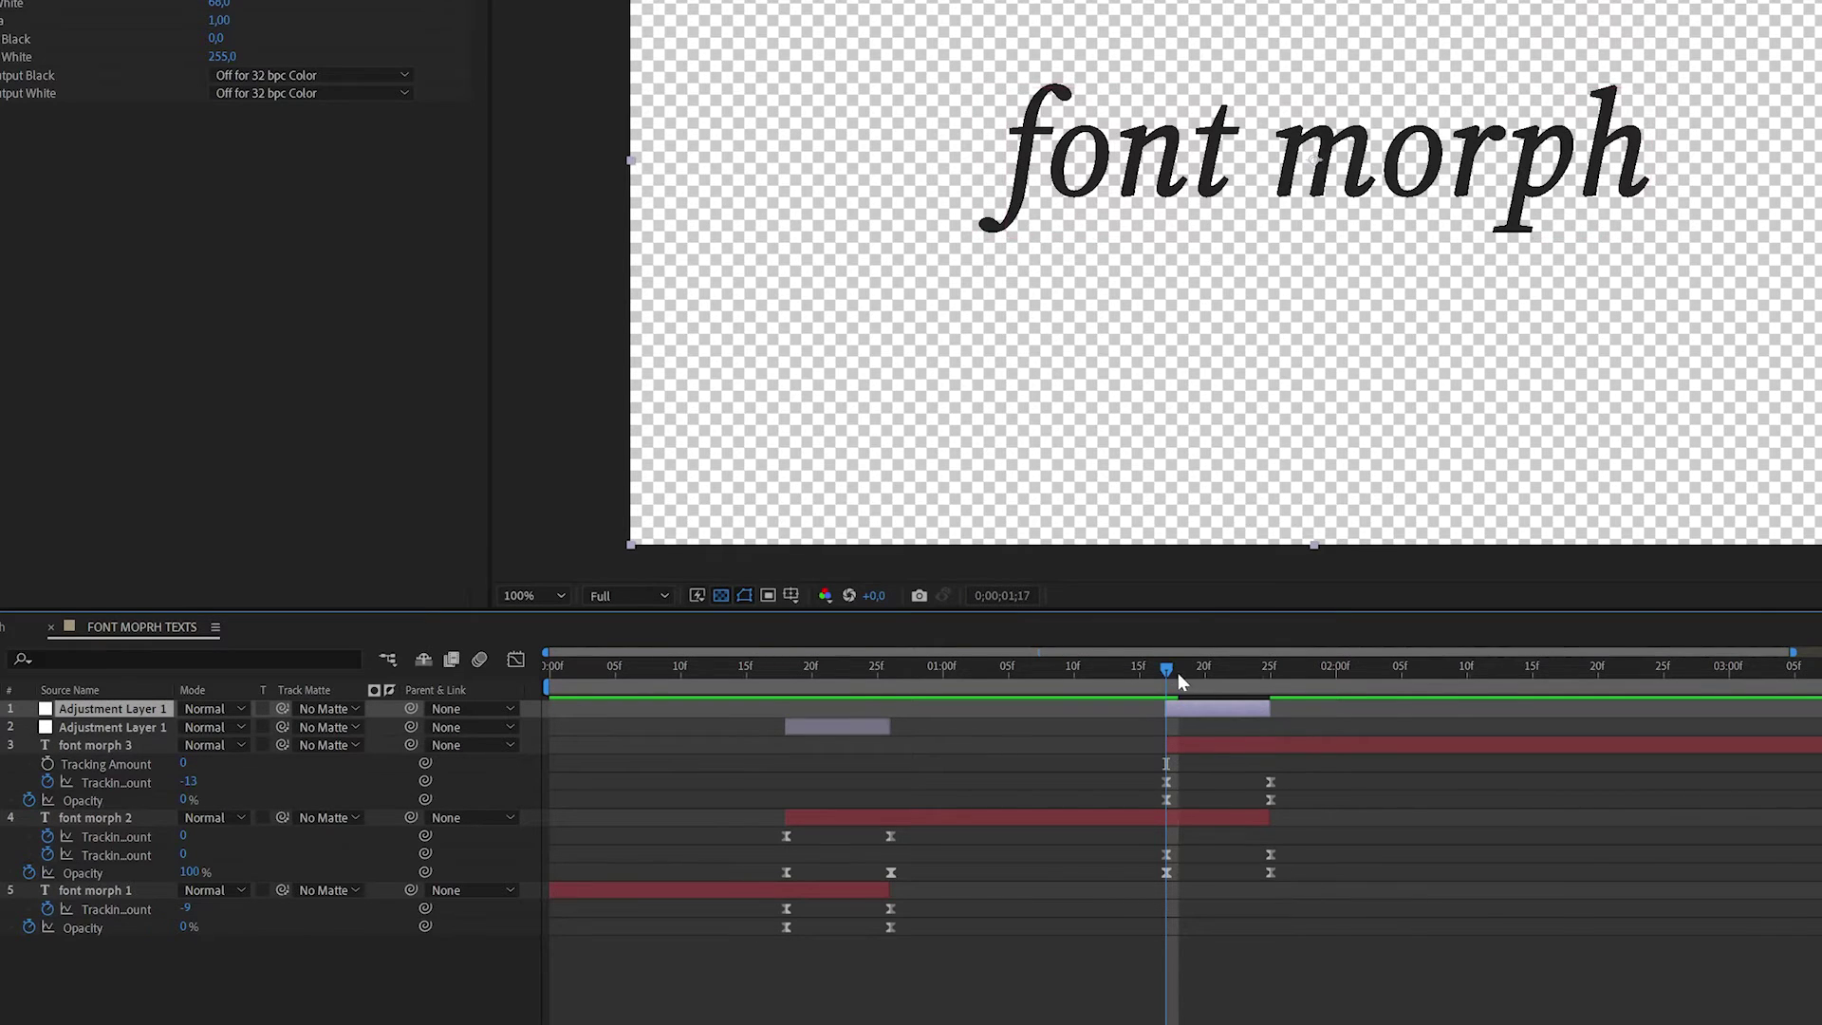
Split the font morph 3 layer at 0;00;02;14.
left_click_drag(1176, 674, 1523, 776)
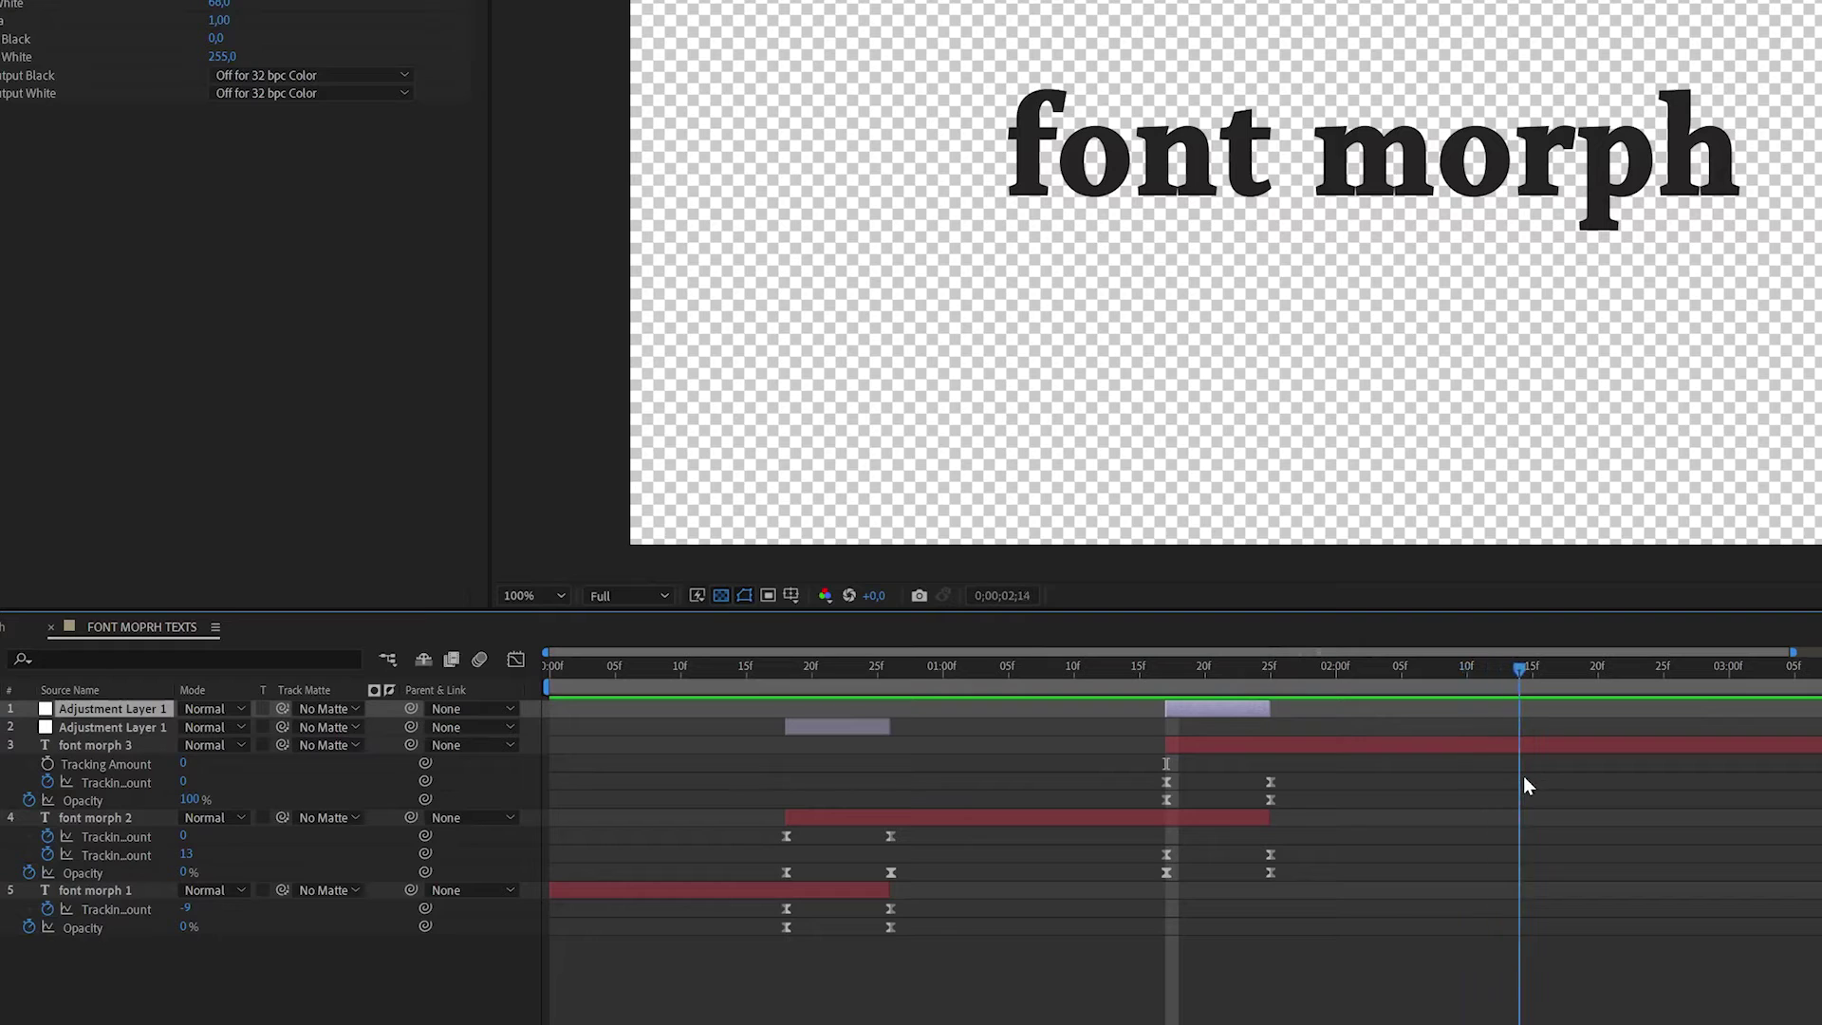
left_click(1525, 746)
left_click_drag(1318, 767, 1137, 808)
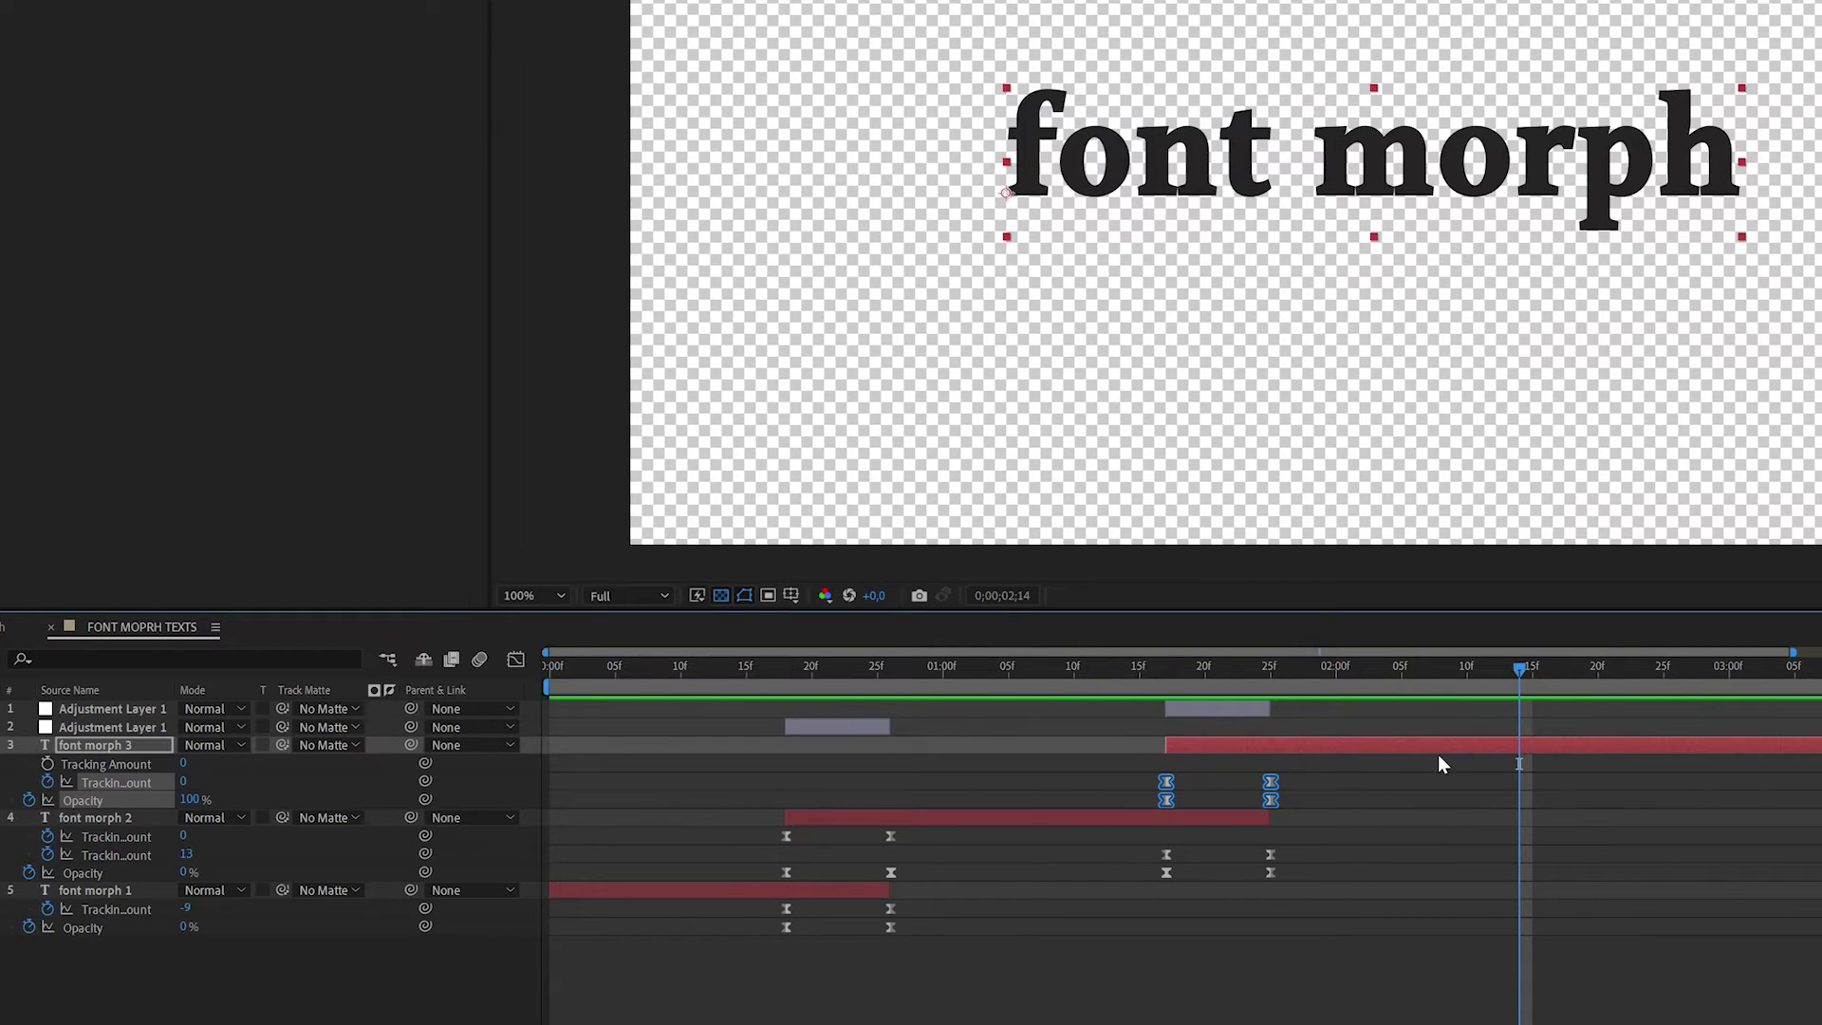
key("ctrl+shift+d")
Copy font morph 3's fade-in keyframes onto font morph 4 at 0;00;02;14 and delete font morph 4's leftover earlier keyframes.
left_click_drag(1298, 797, 1131, 821)
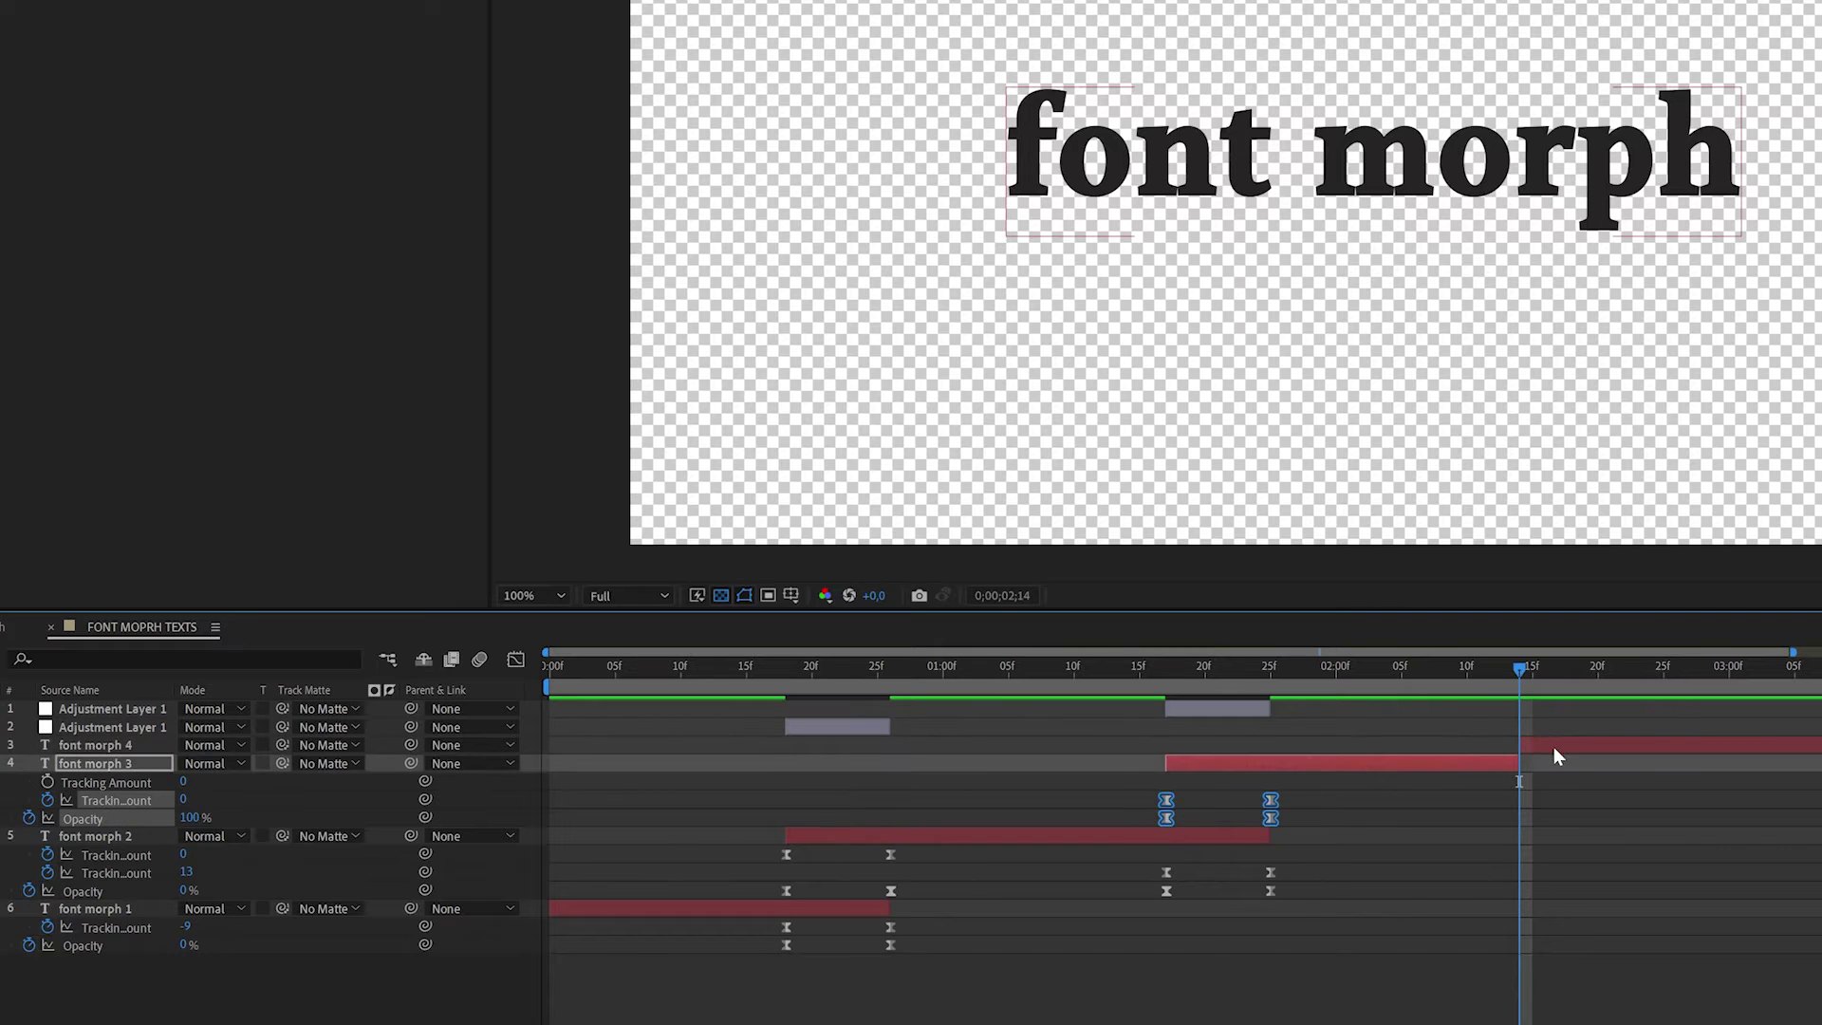
left_click(1554, 746)
key("ctrl+v")
left_click_drag(1306, 753, 1140, 801)
key("Delete")
Extend font morph 3 to 0;00;02;22 and paste font morph 2's fade-out tracking and opacity keyframes onto it at 0;00;02;14.
left_click_drag(1519, 817, 1624, 816)
left_click(1388, 822)
key("ctrl+v")
left_click_drag(1522, 671, 1520, 711)
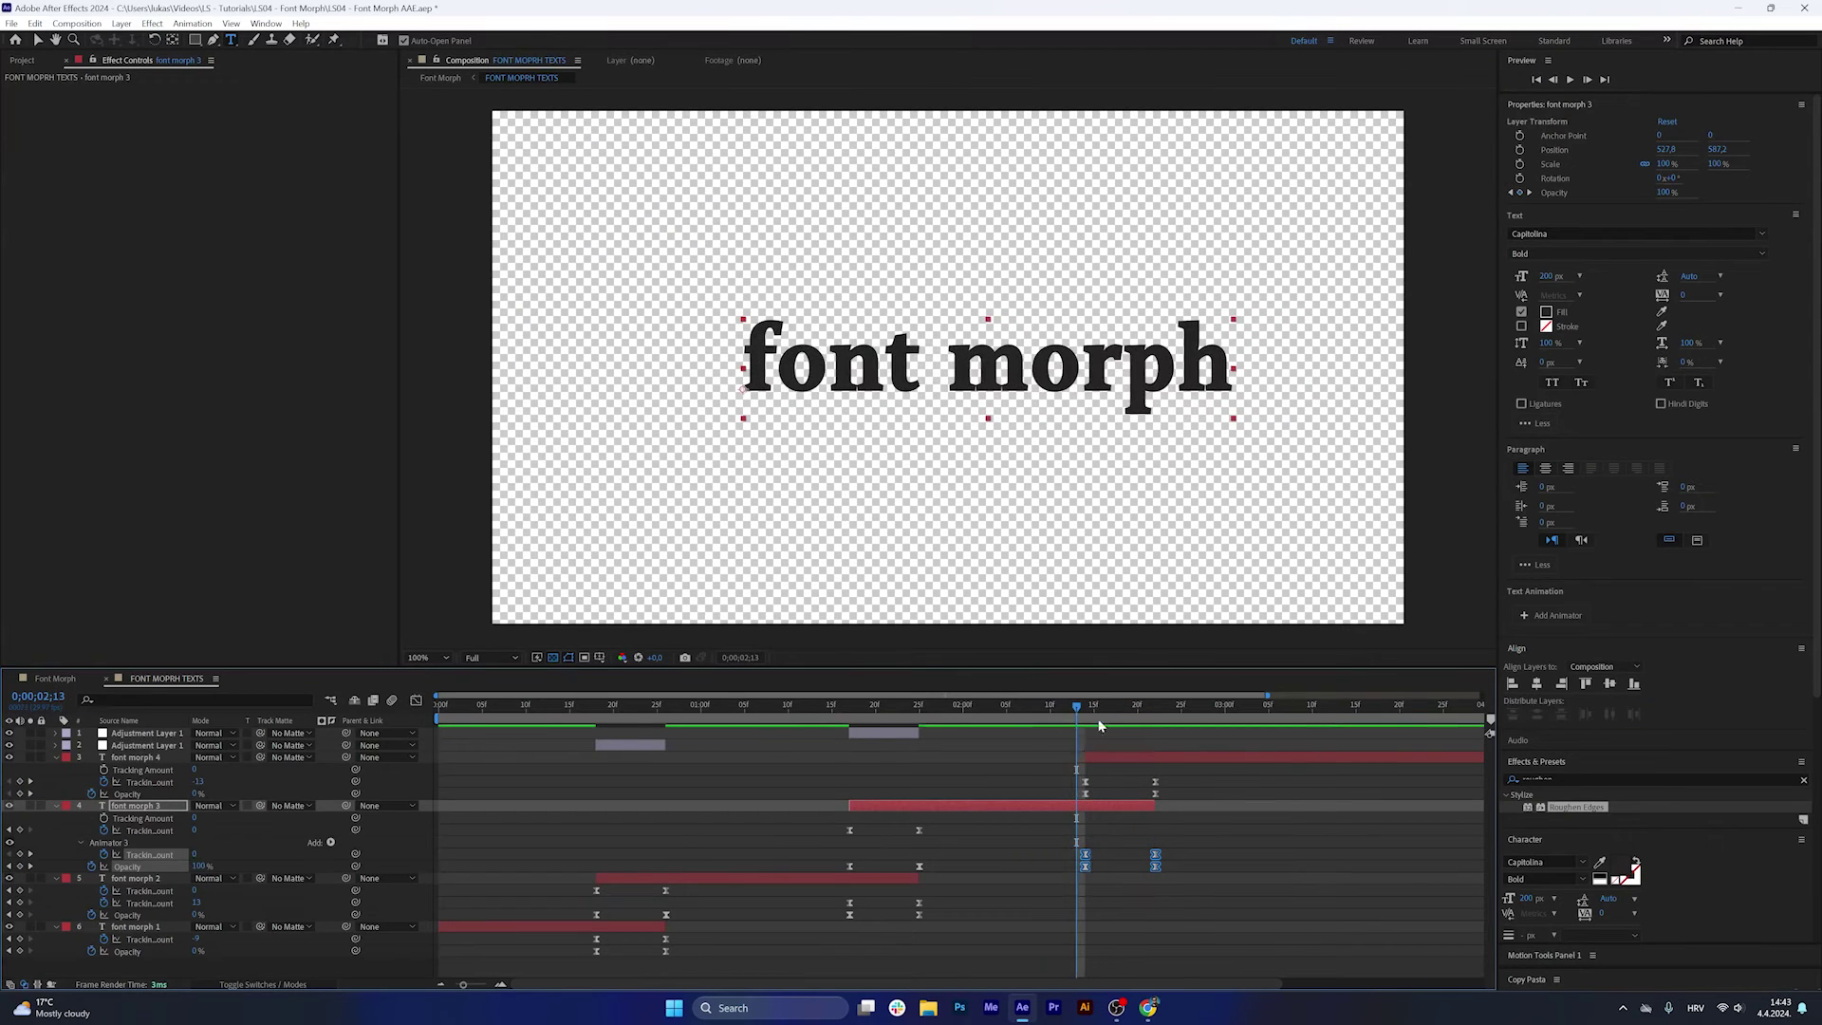
Change the font of the font morph 4 text to a bolder, wider Anek Devanagari style.
left_click_drag(1094, 717, 1193, 721)
left_click(1218, 756)
type("anek")
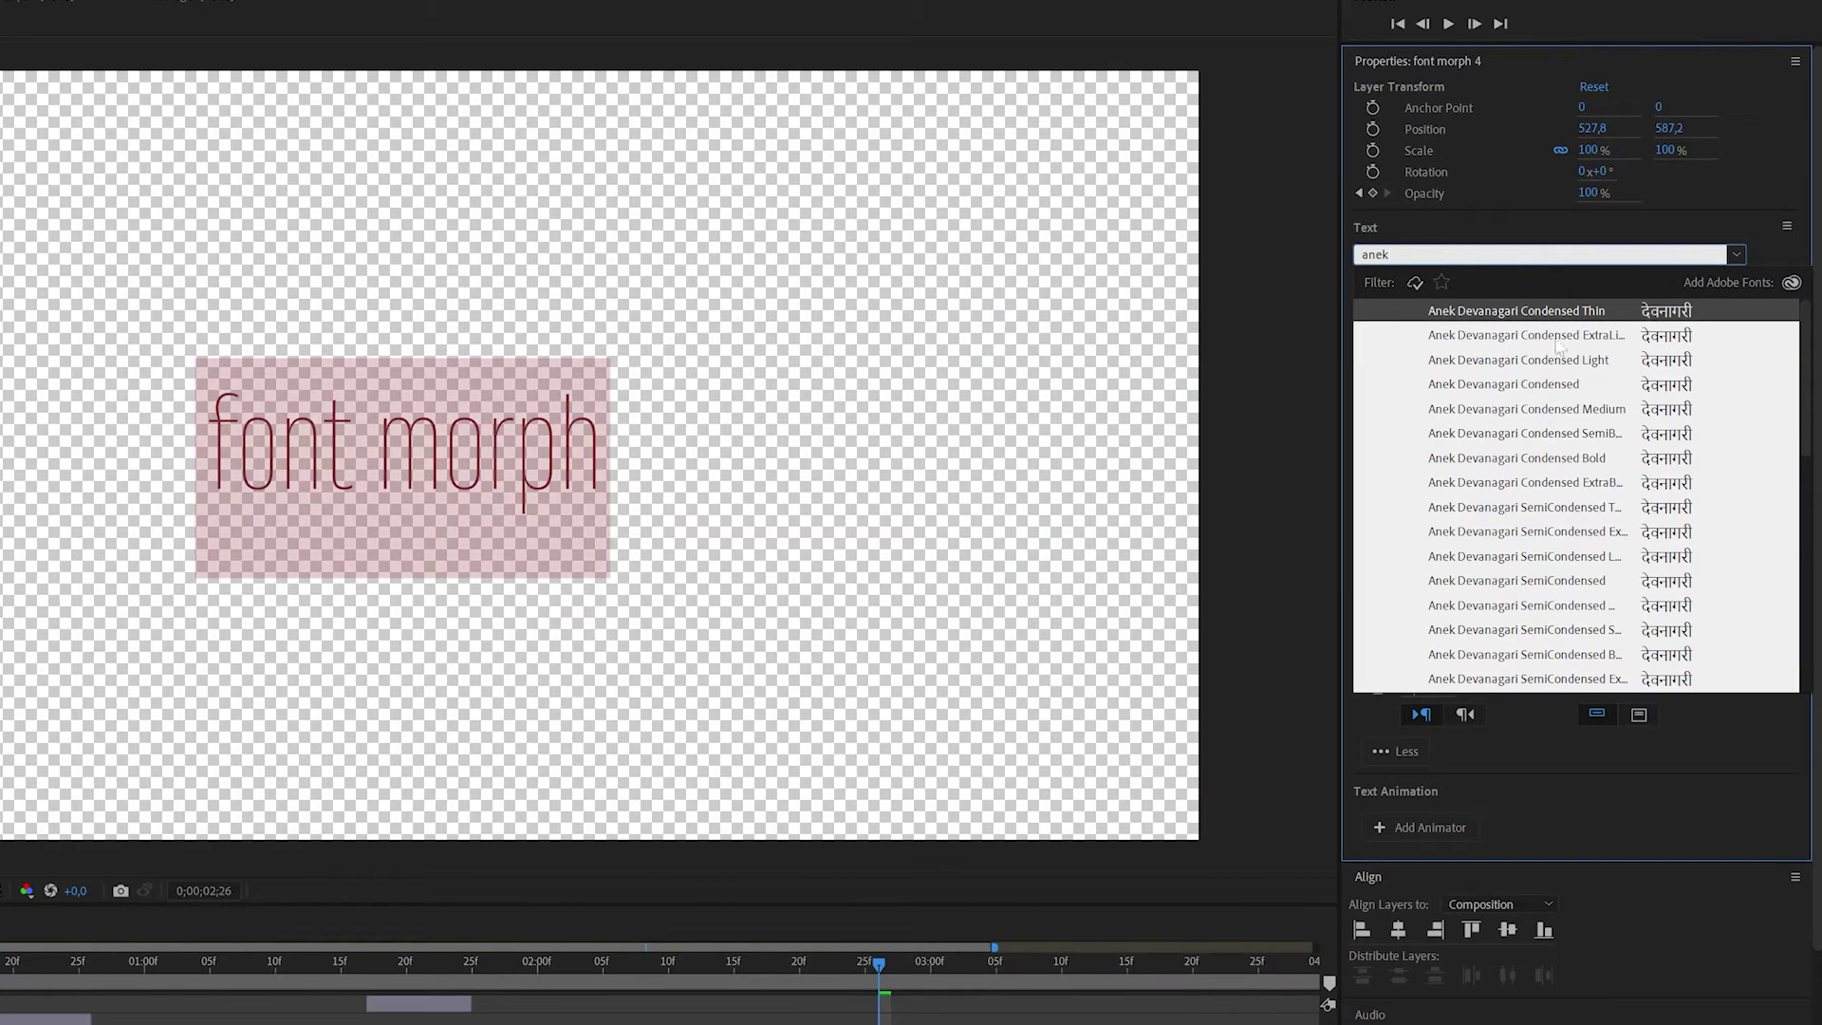
scroll(1511, 608, "down", 3)
scroll(1527, 569, "down", 3)
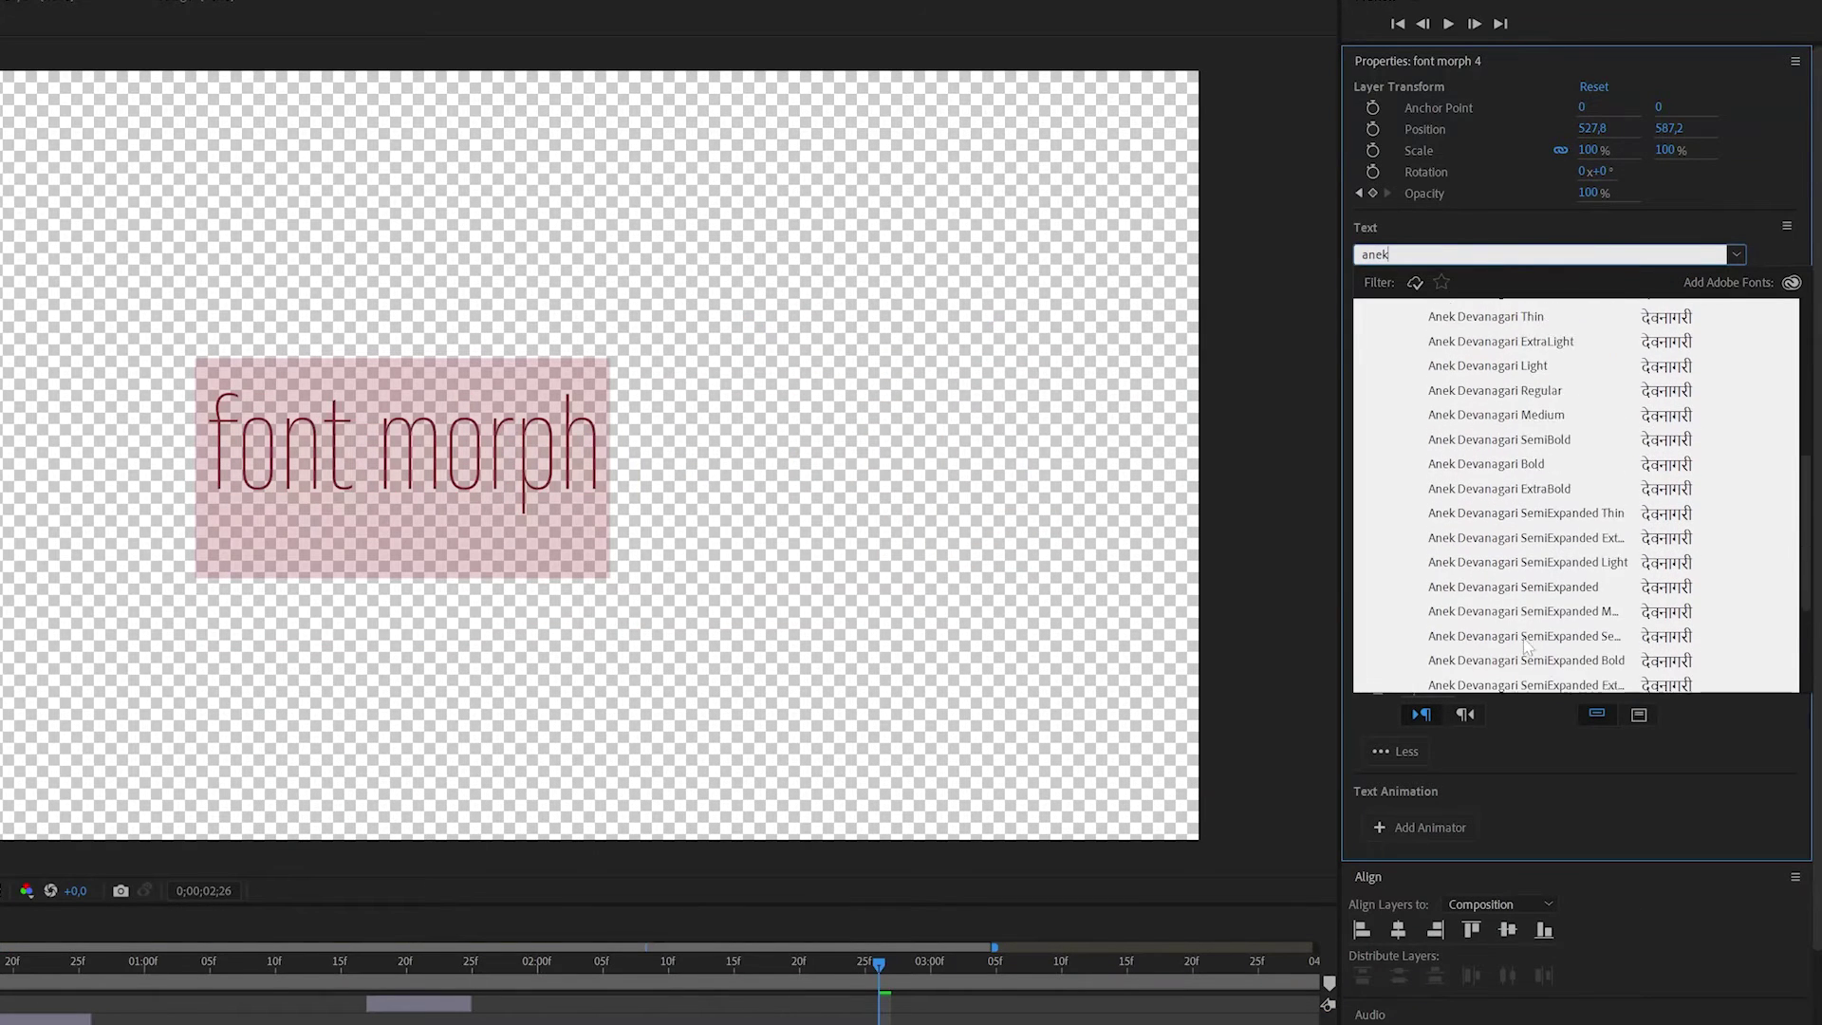
Set the opacity to 100% for font morph 4 at 0;00;02;14 and for font morph 3 at 0;00;02;22.
left_click_drag(704, 972, 721, 1009)
left_click(1571, 748)
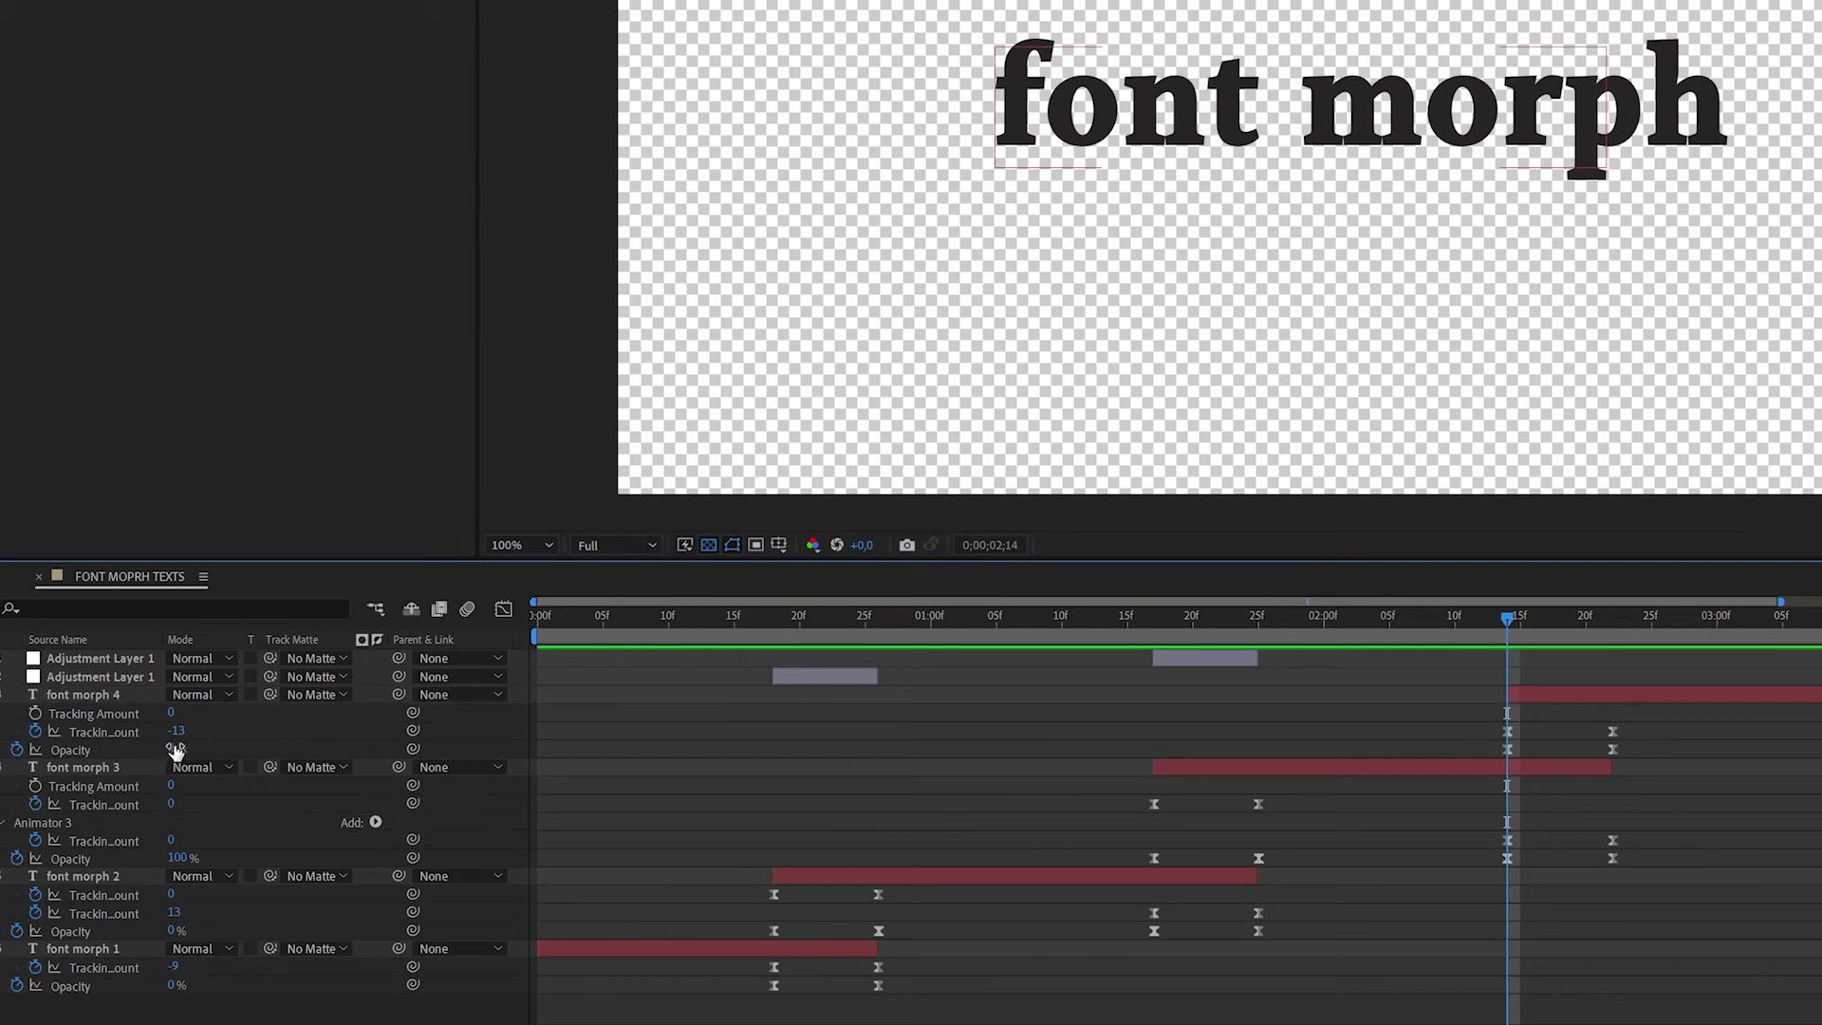
left_click_drag(176, 752, 1417, 733)
left_click_drag(1593, 628, 1611, 630)
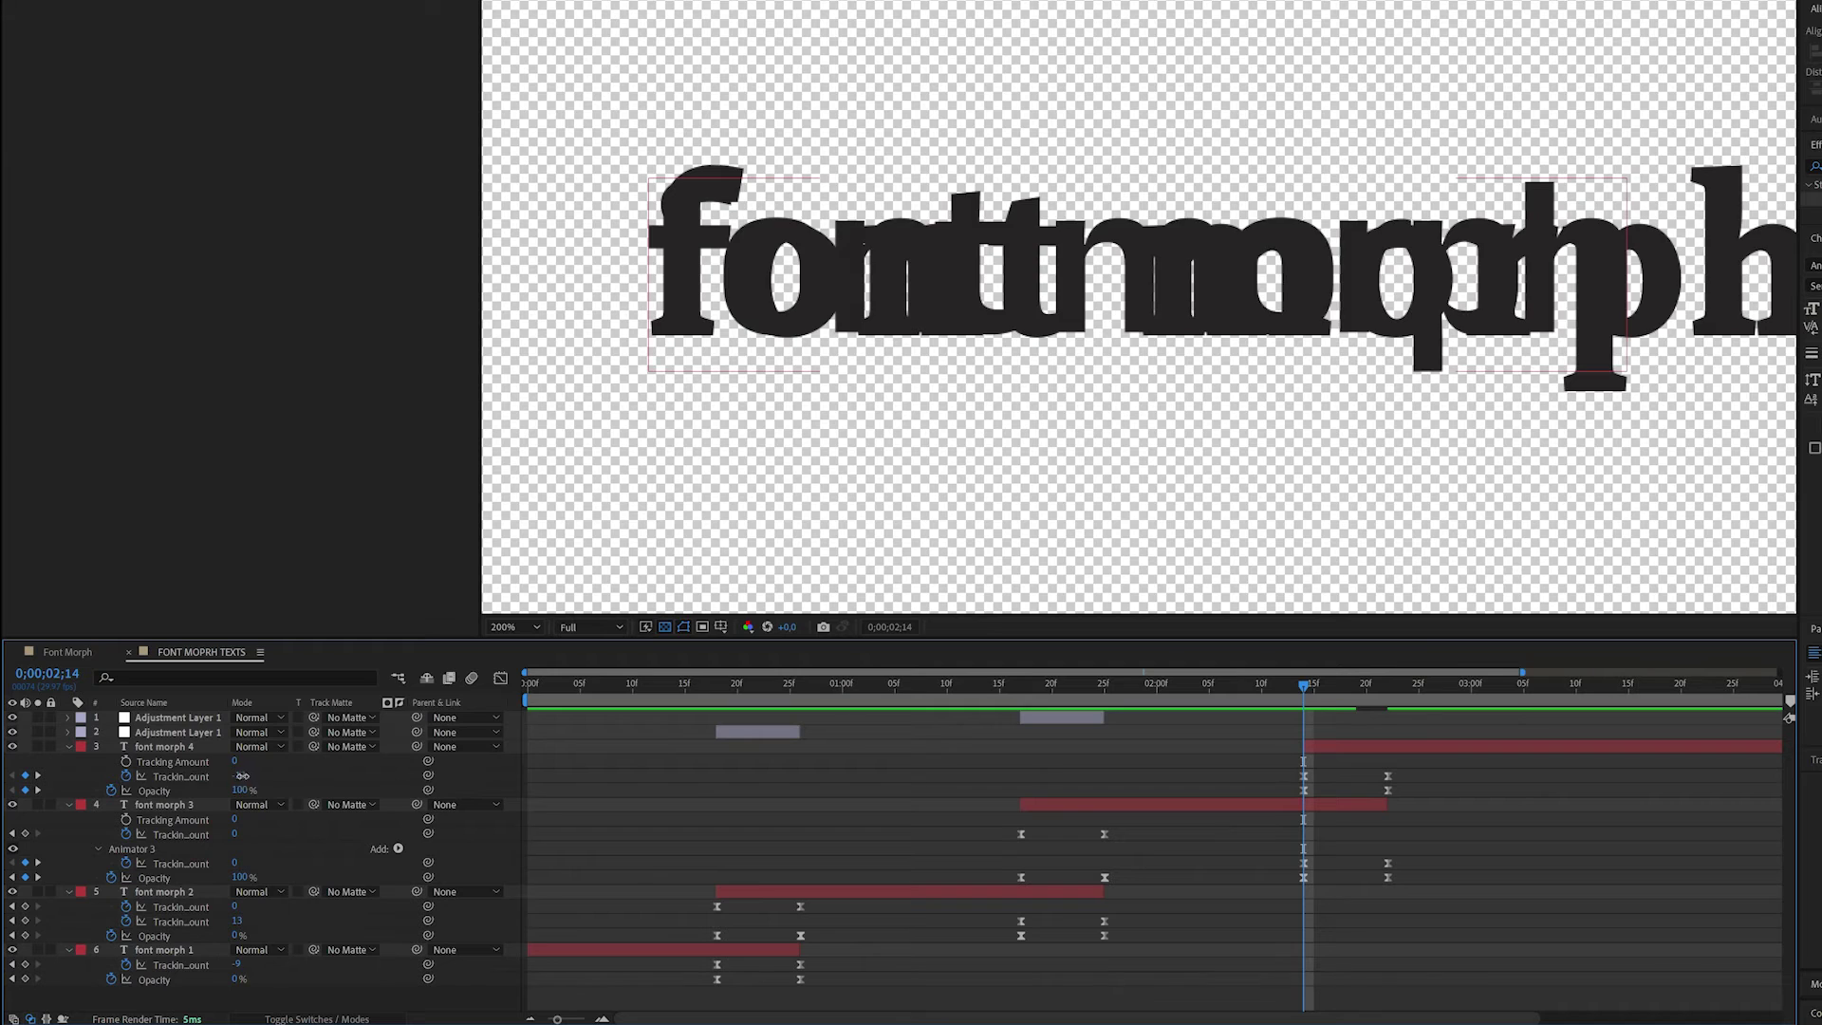
Adjust the animated tracking amount of font morph 4 at 0;00;02;14 and of font morph 3 at 0;00;02;22 so the letters line up.
left_click_drag(243, 776, 260, 776)
left_click_drag(1313, 695, 1387, 721)
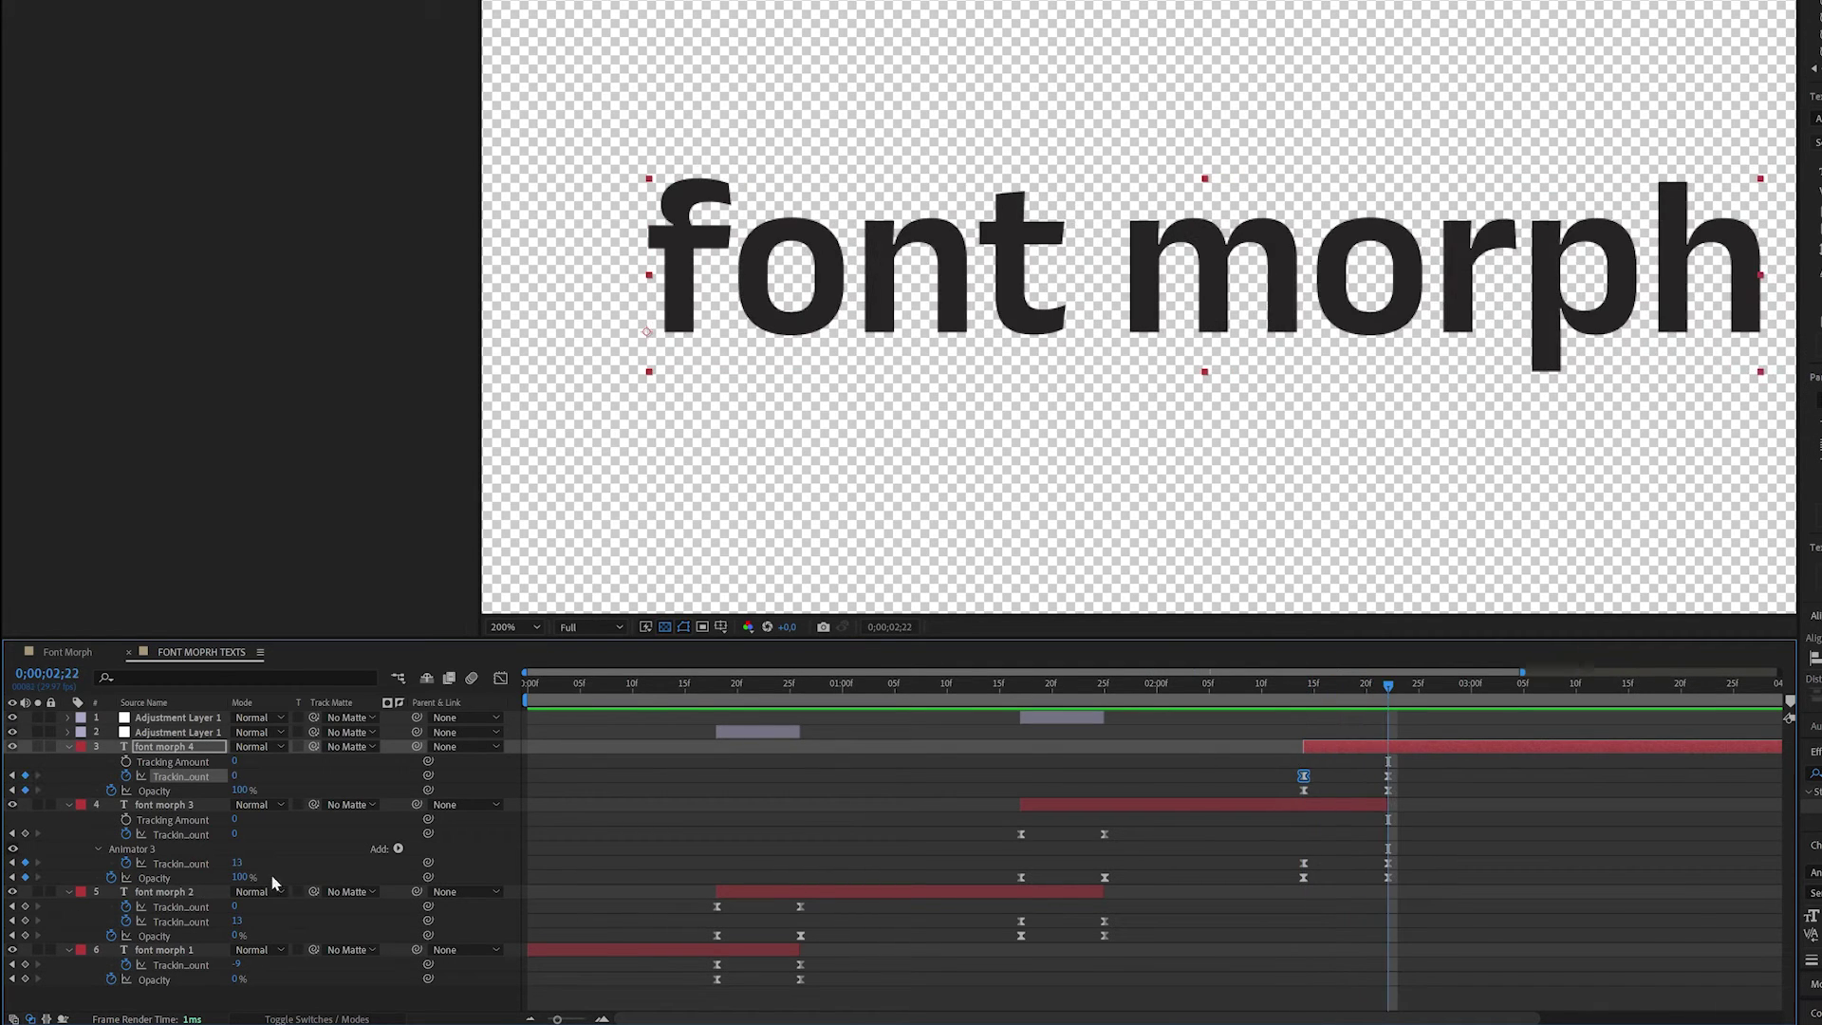
key("Return")
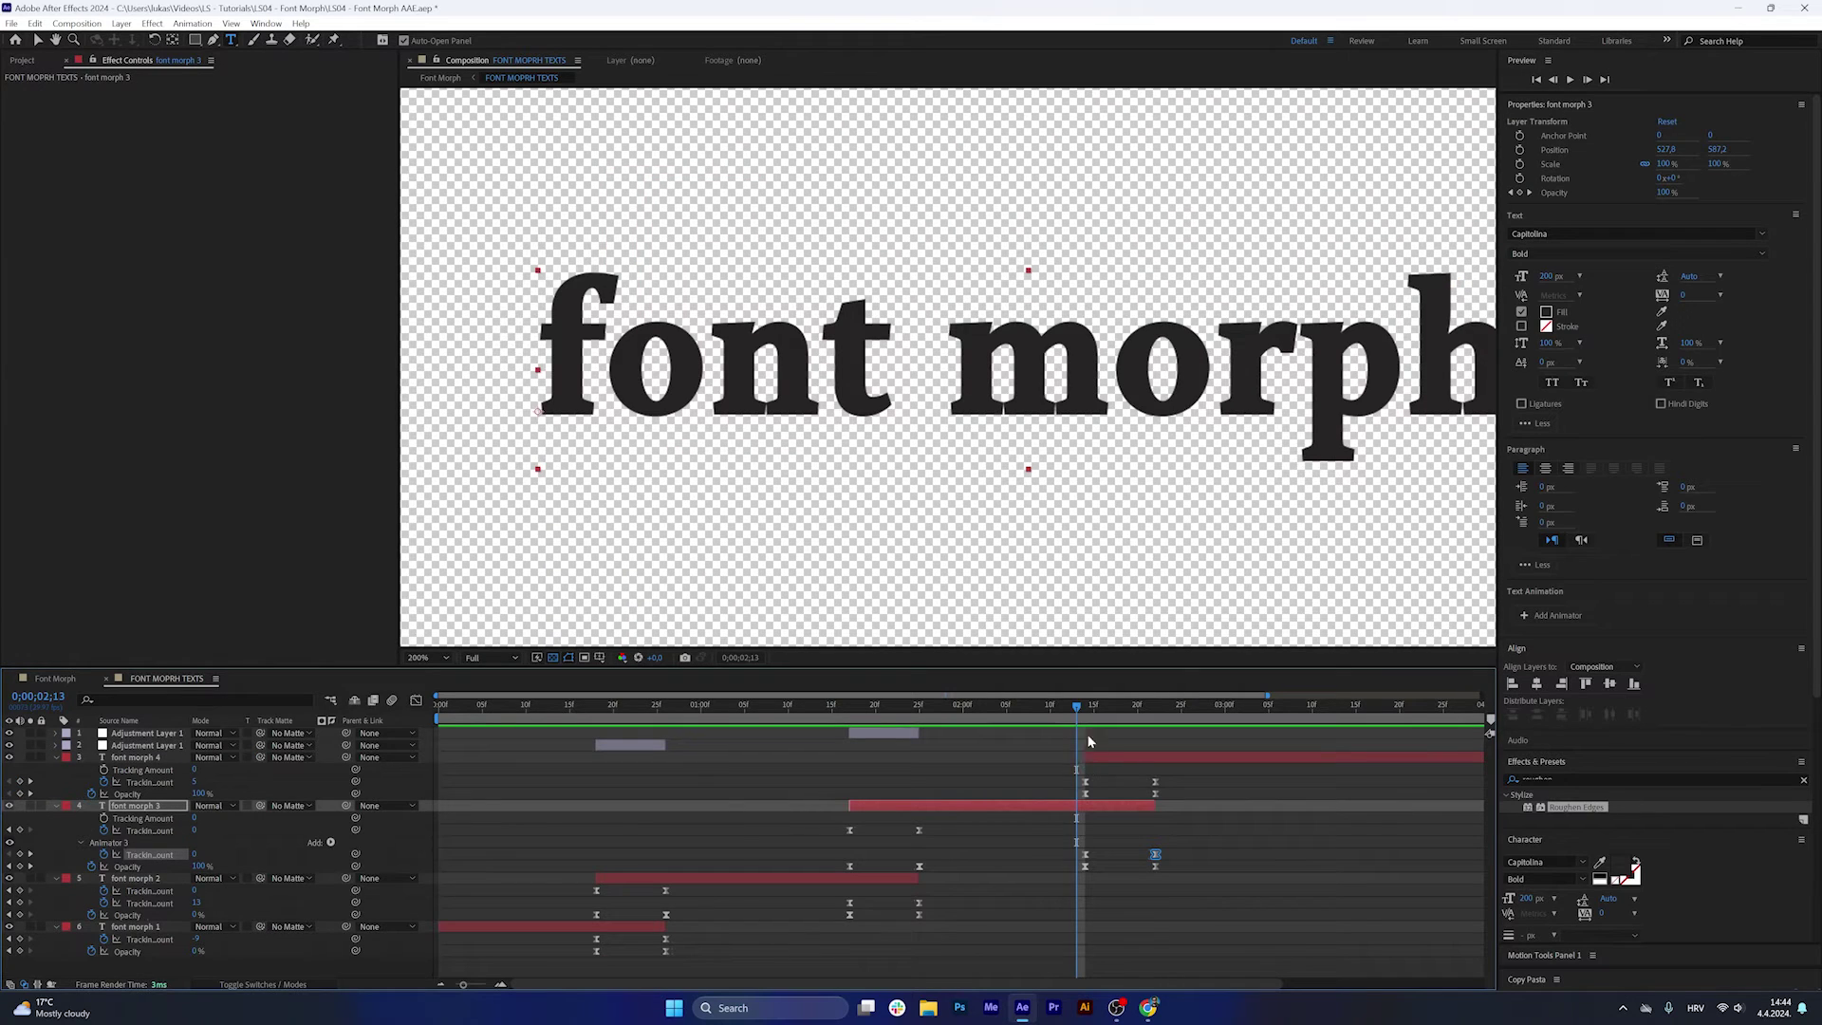
Set the opacity to 0% for font morph 4 at 0;00;02;14 and for font morph 3 at 0;00;02;22.
key("Page_Down")
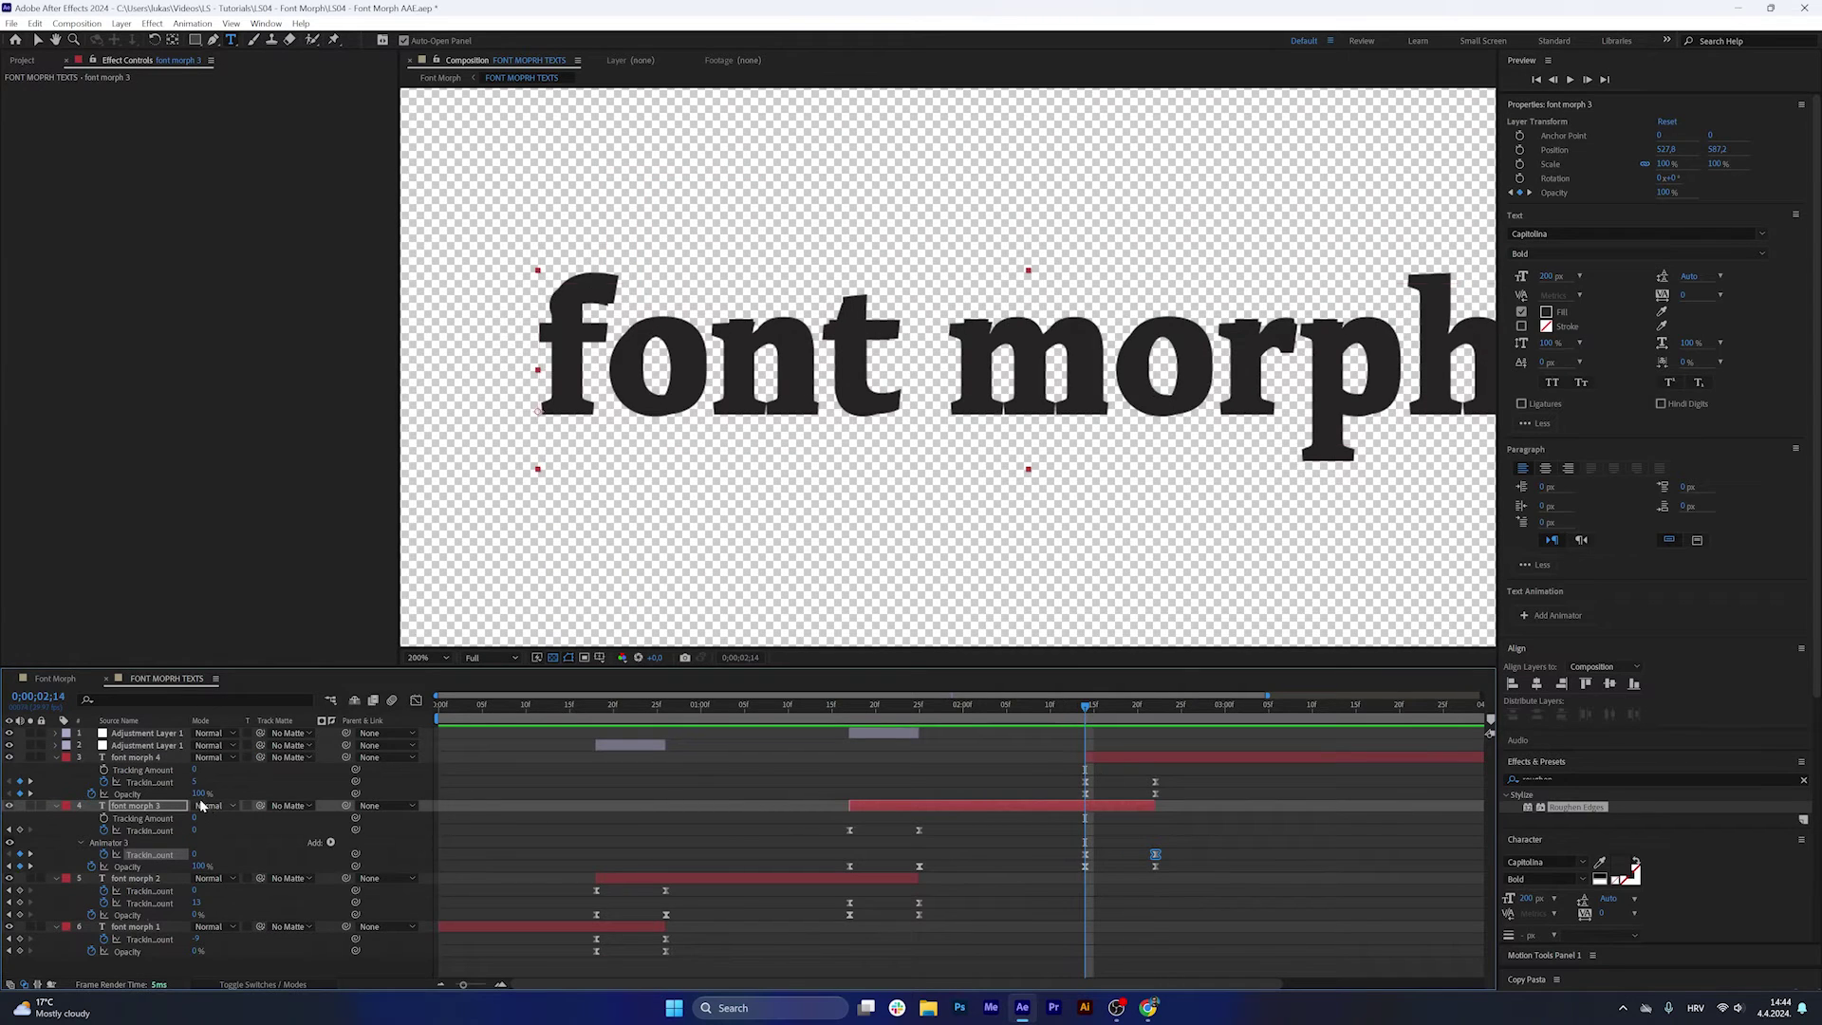
left_click(1085, 793)
left_click(1156, 716)
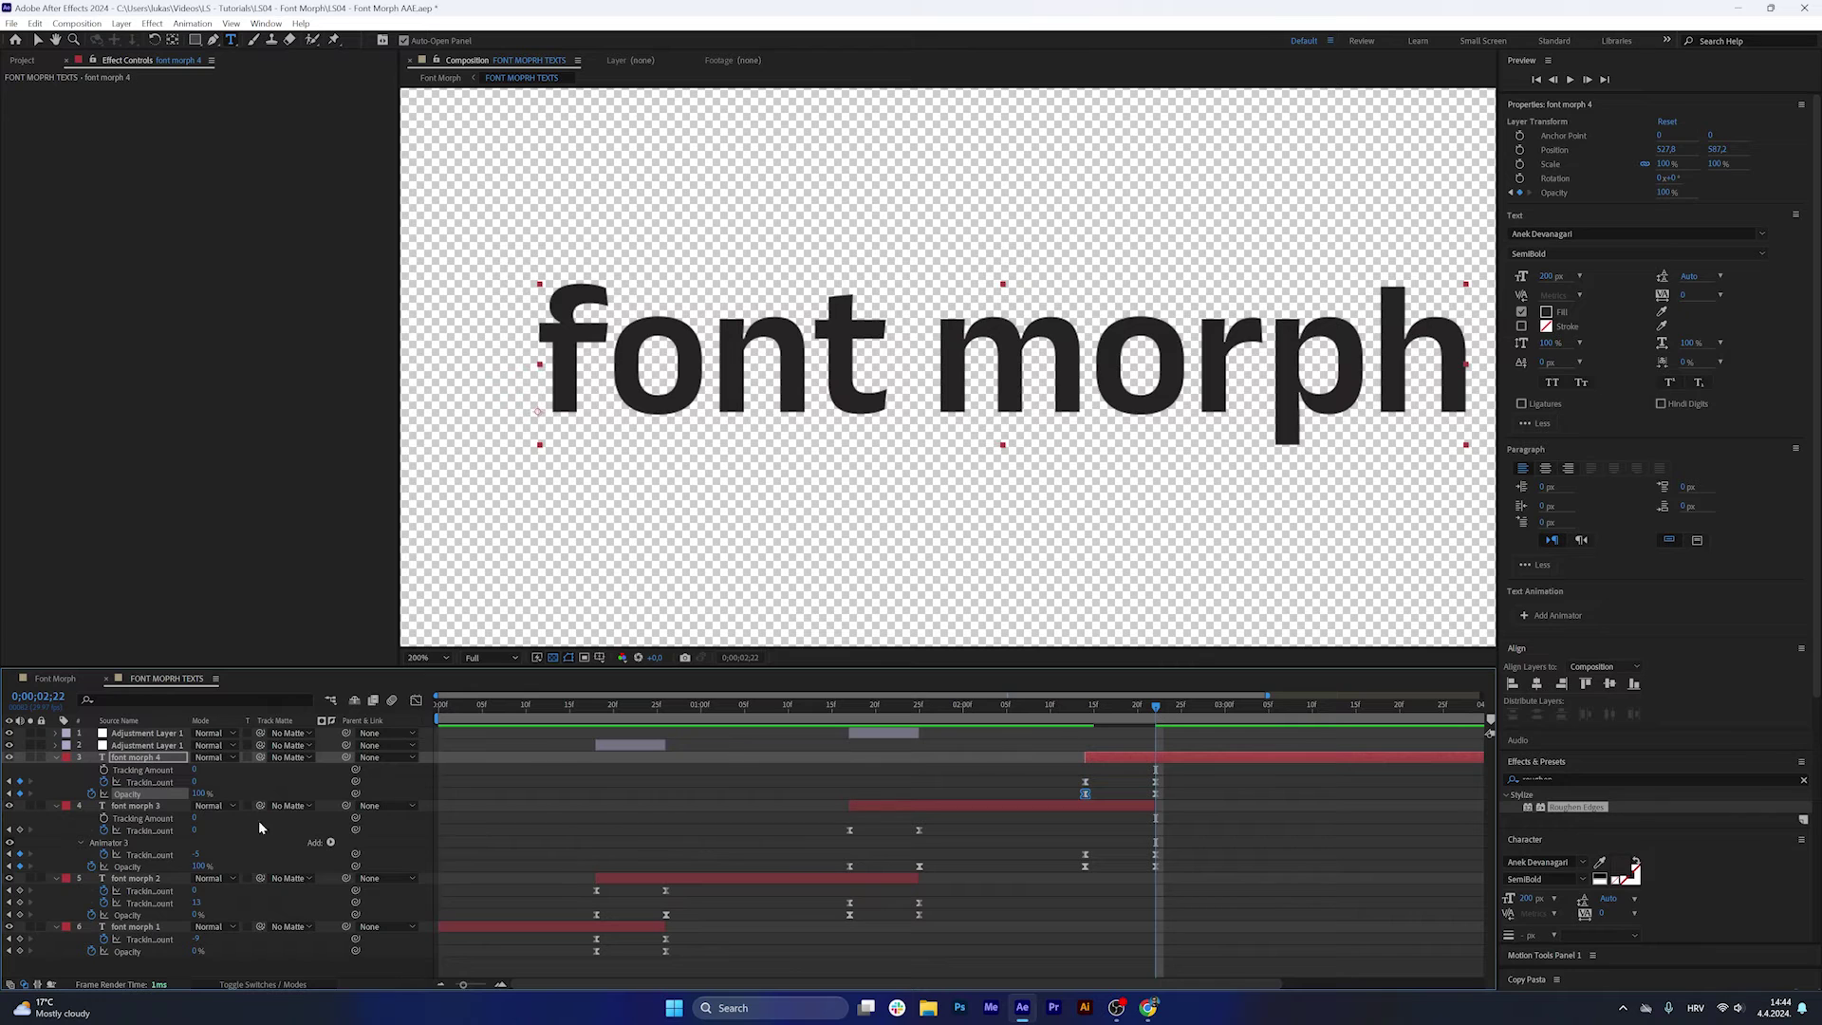
left_click(198, 867)
type("0")
key("Return")
Duplicate the second transition's adjustment layer and place the copy over the font morph 3 to font morph 4 transition, starting at 0;00;02;14.
left_click_drag(1082, 716, 1173, 728)
scroll(1057, 621, "down", 1)
left_click(897, 740)
key("ctrl+d")
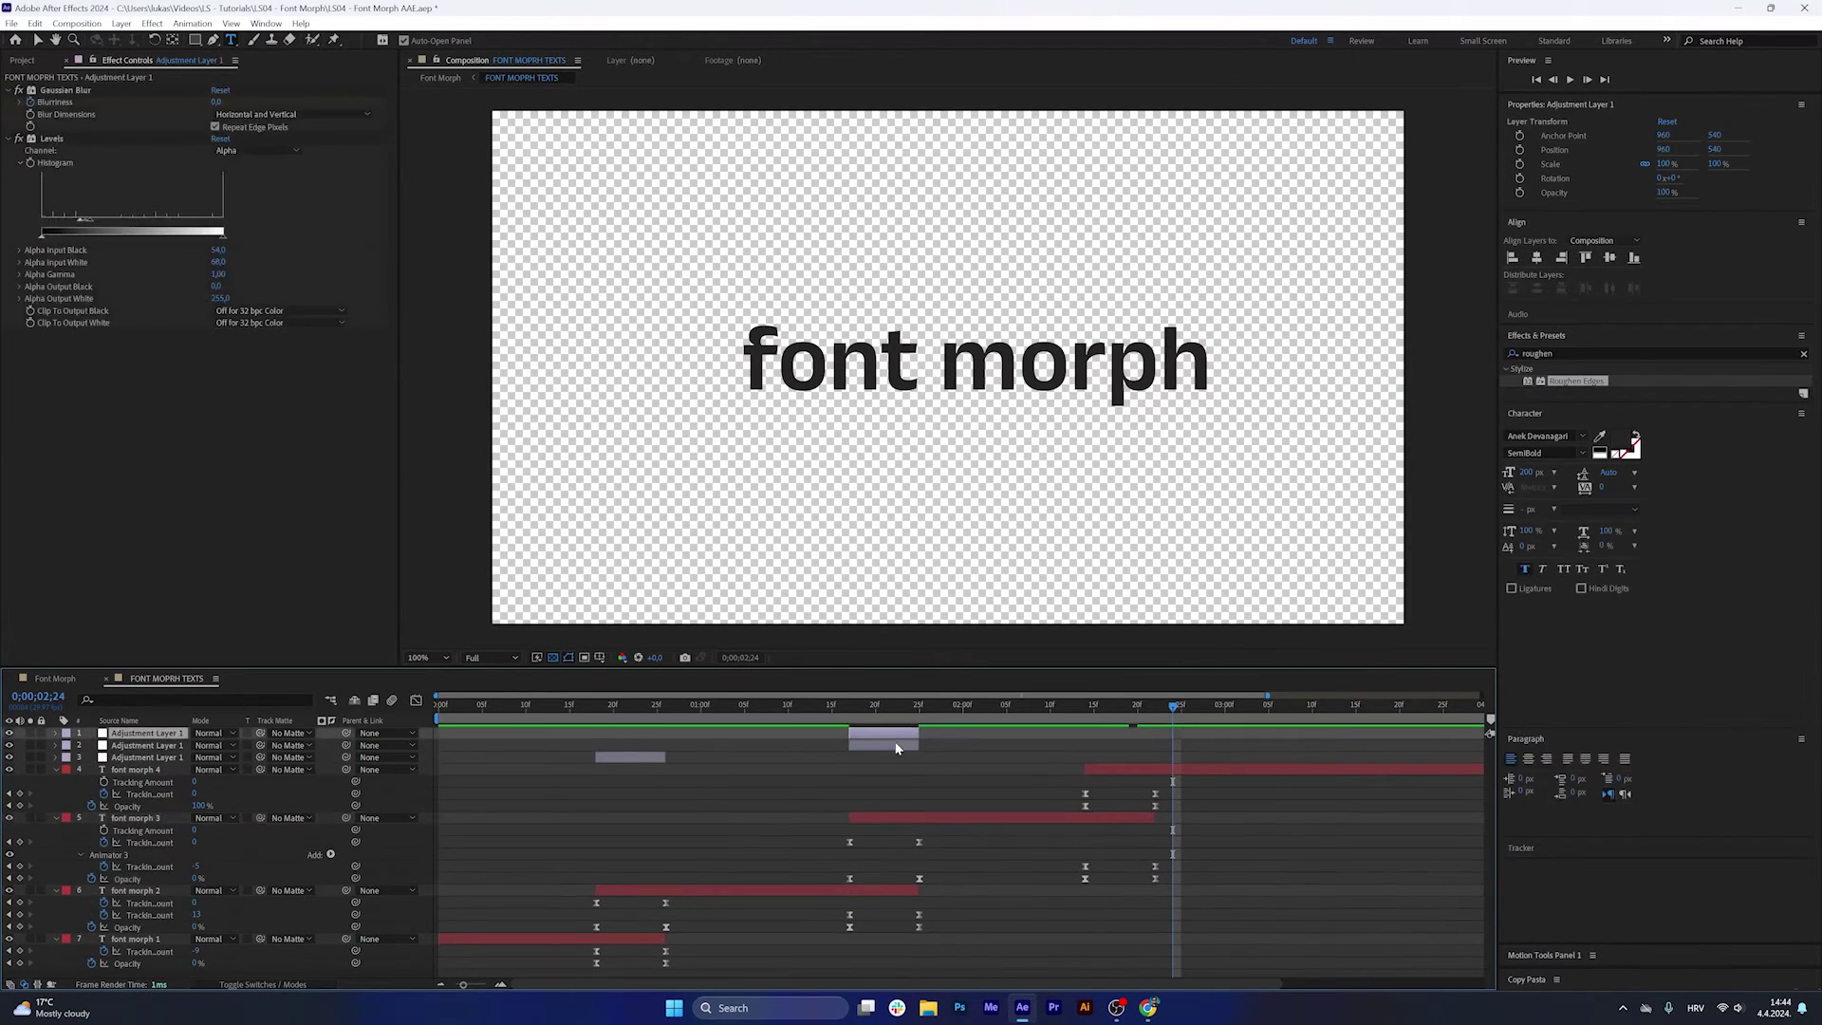
left_click_drag(924, 738, 1207, 818)
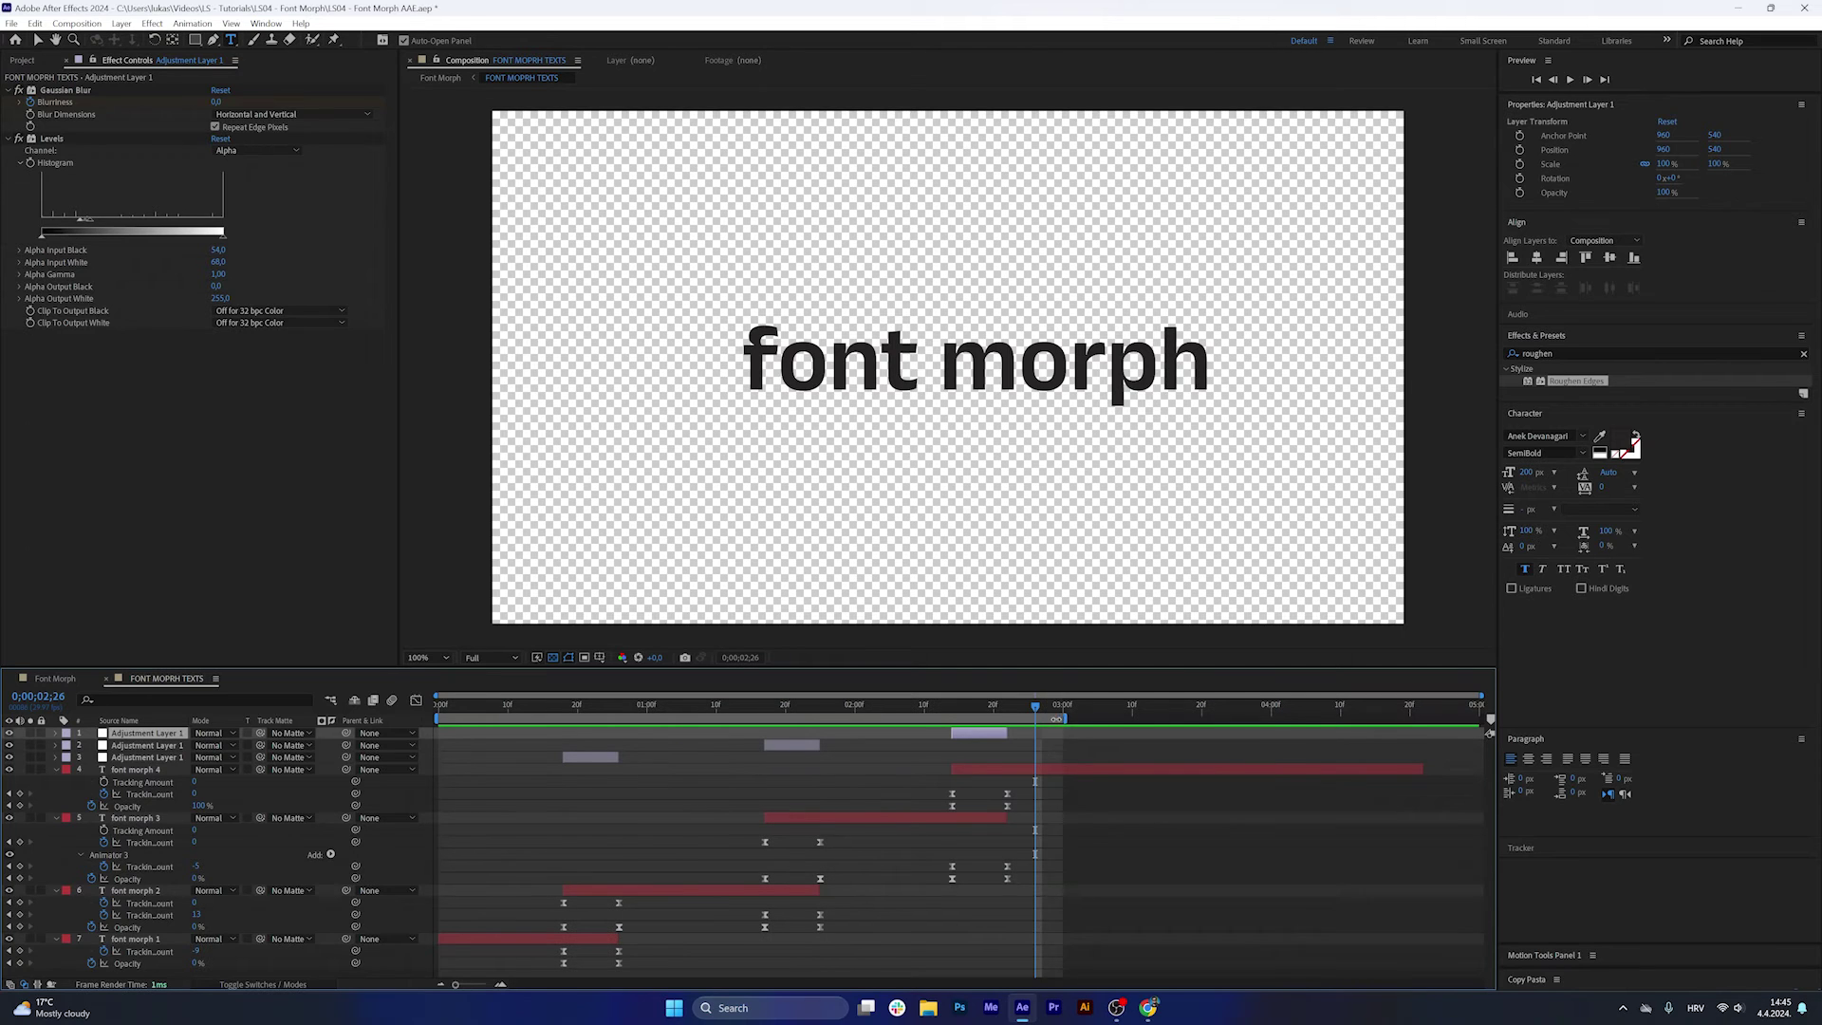
Trim the composition to the work area ending at 3 seconds and preview the animation from the start.
right_click(1053, 718)
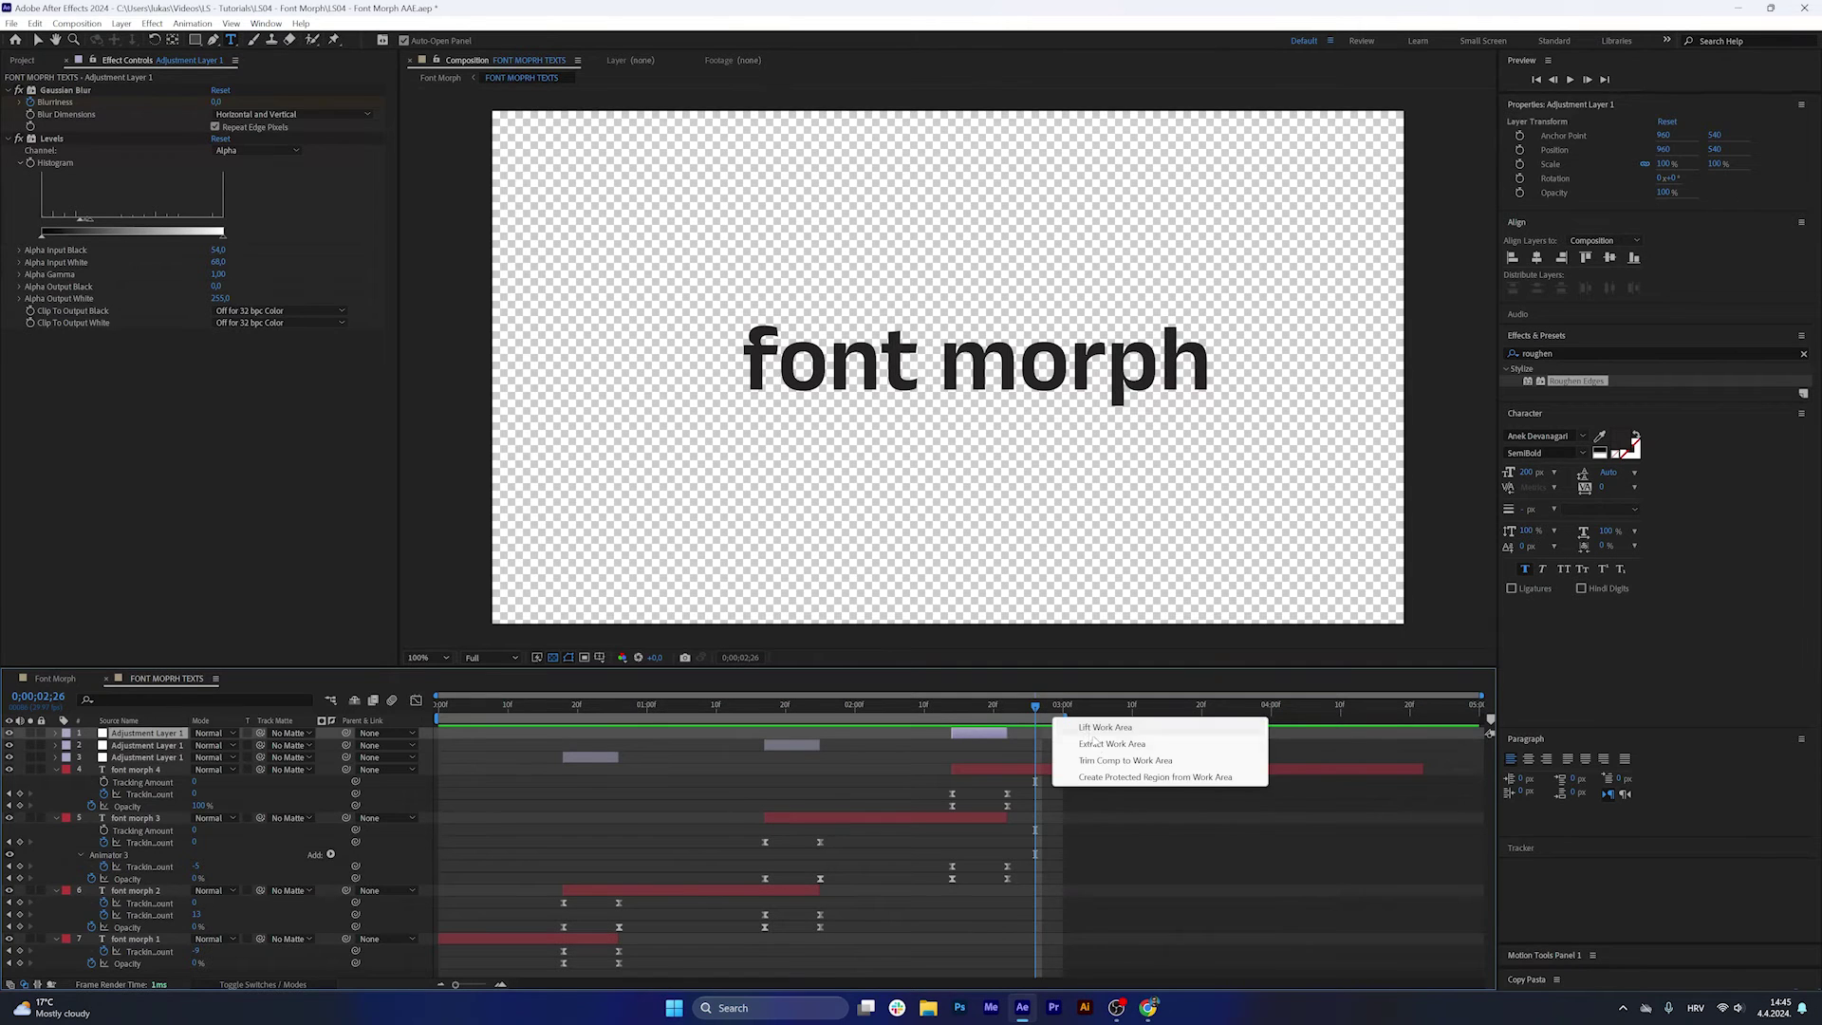
left_click(1106, 760)
left_click_drag(586, 708, 436, 726)
key("space")
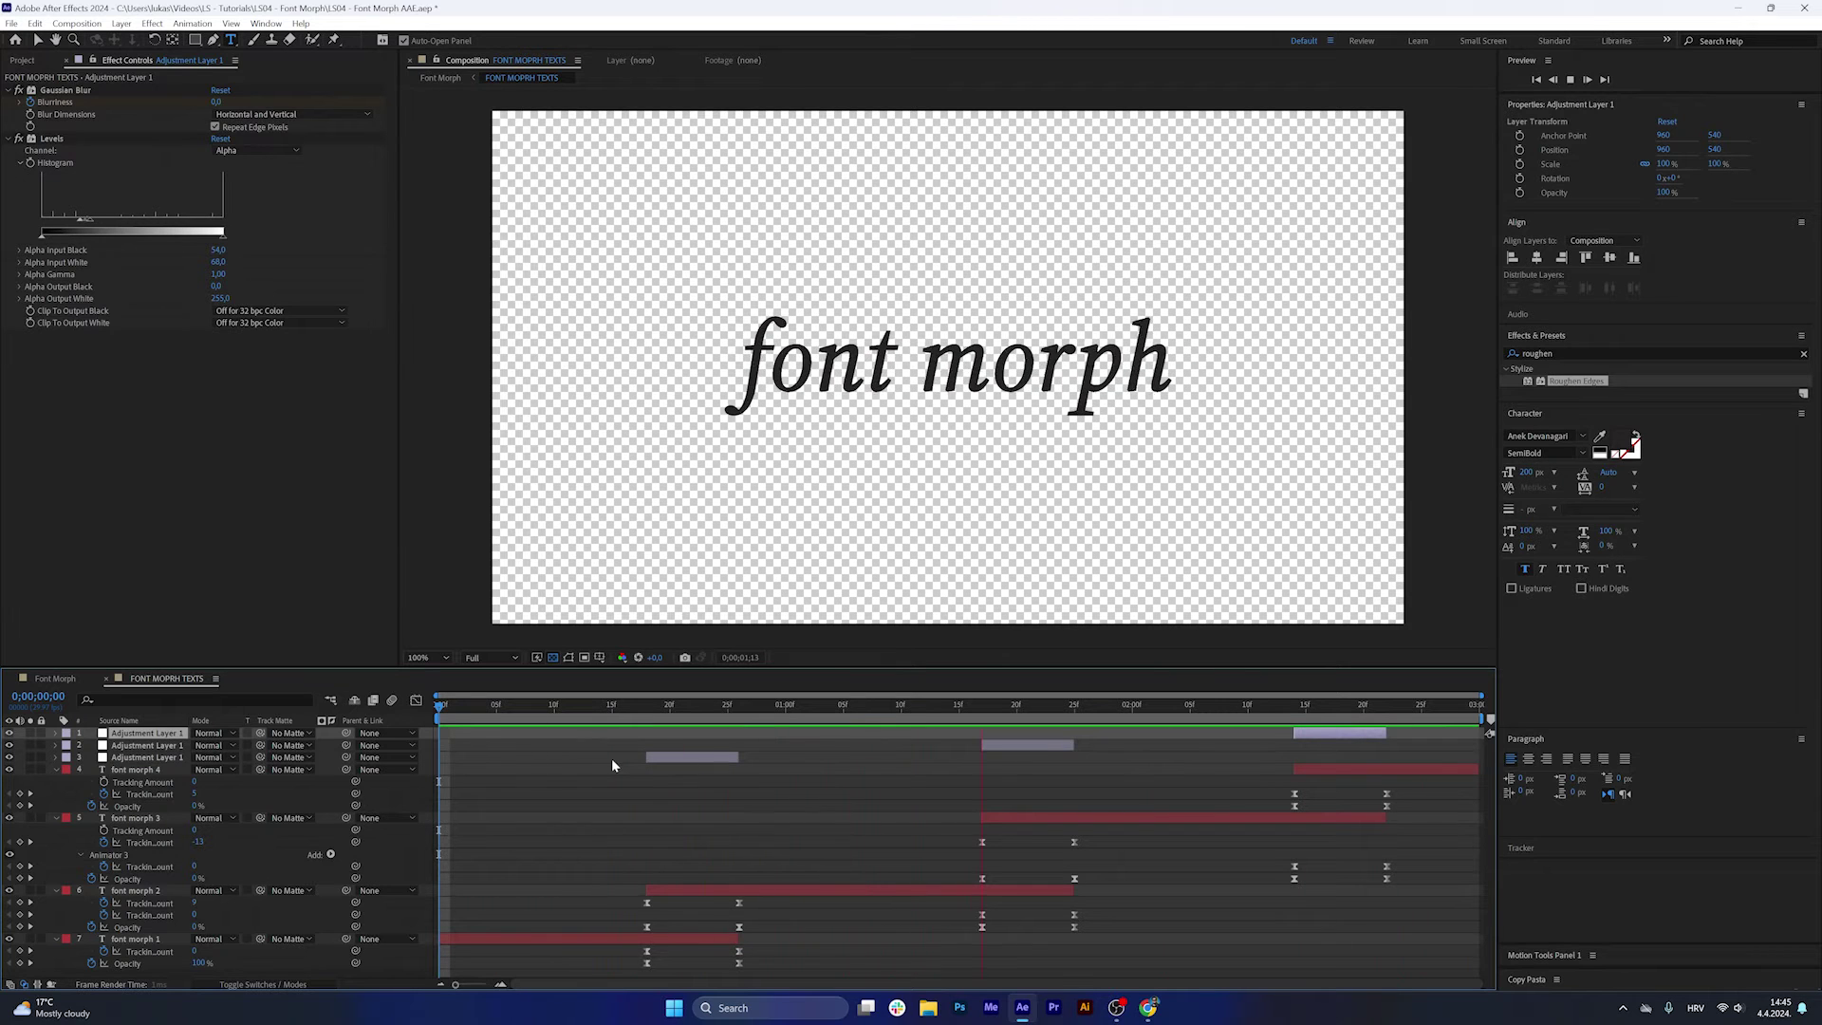
Raise the alpha input black and white levels of the last transition's adjustment layer at 0;00;02;18, and check the earlier transitions.
left_click_drag(1307, 708, 1340, 738)
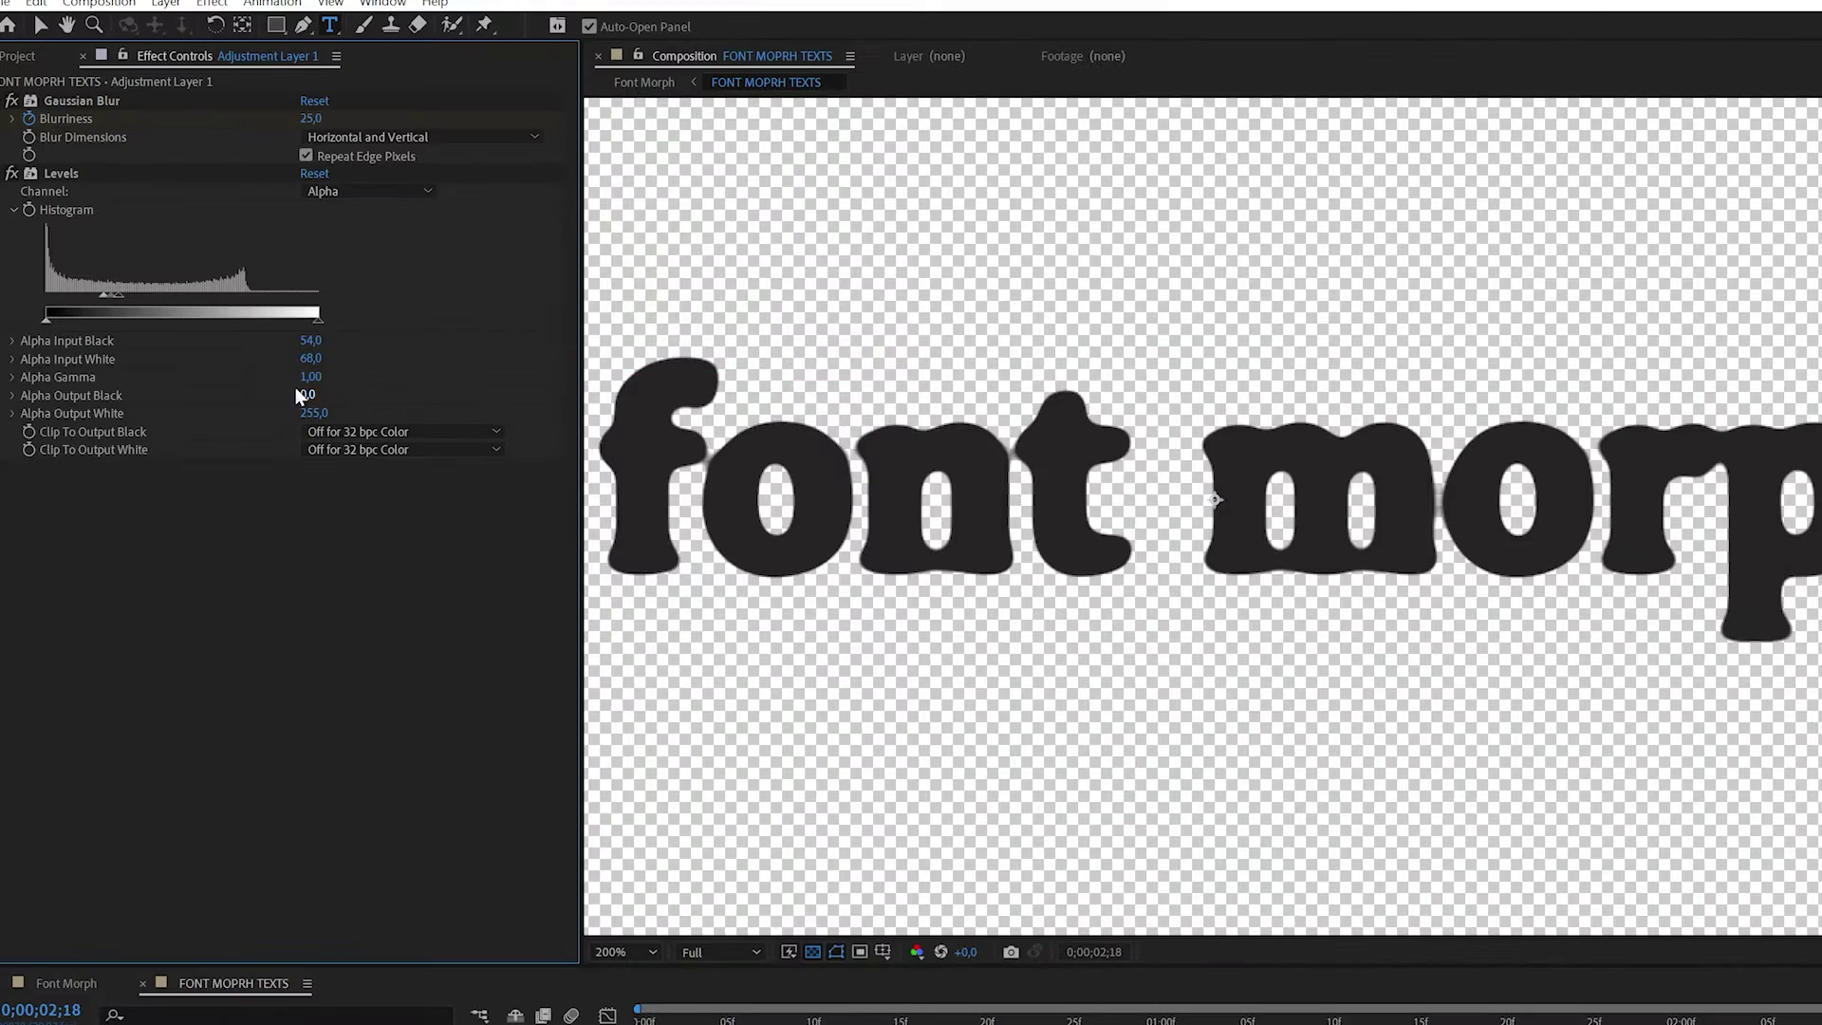
left_click_drag(120, 295, 123, 296)
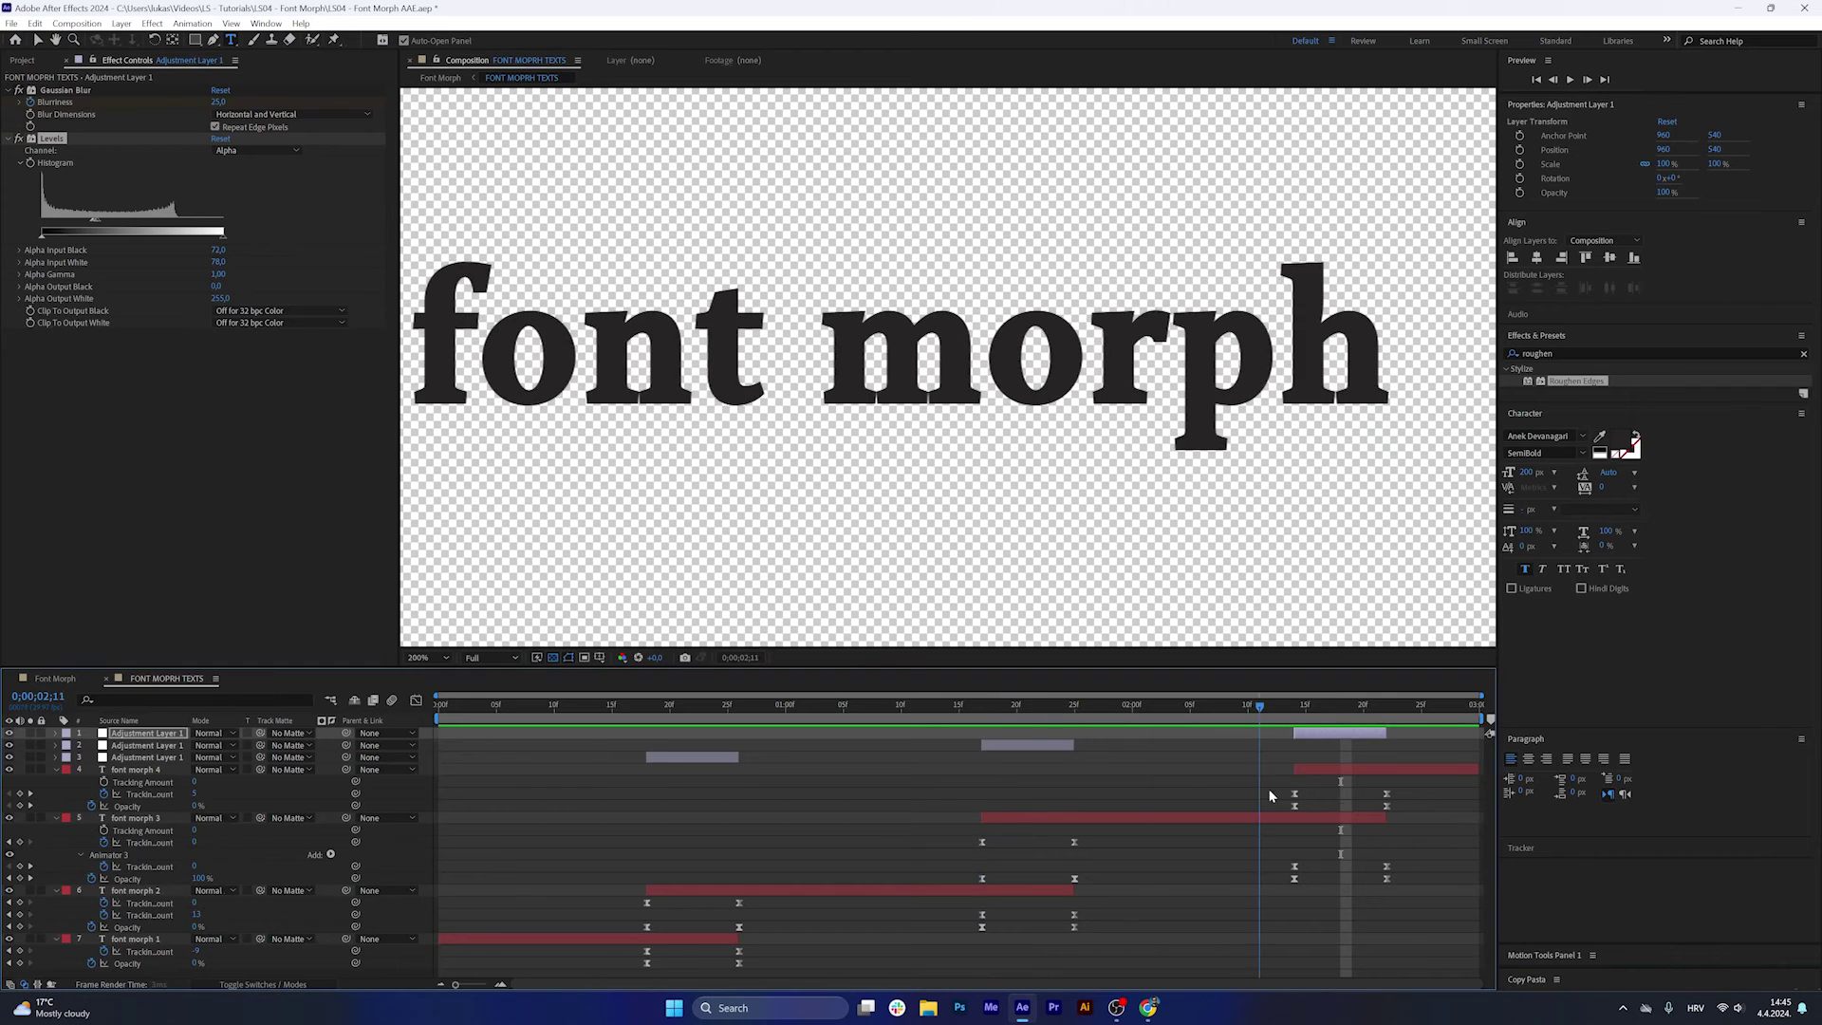
left_click_drag(756, 792, 693, 793)
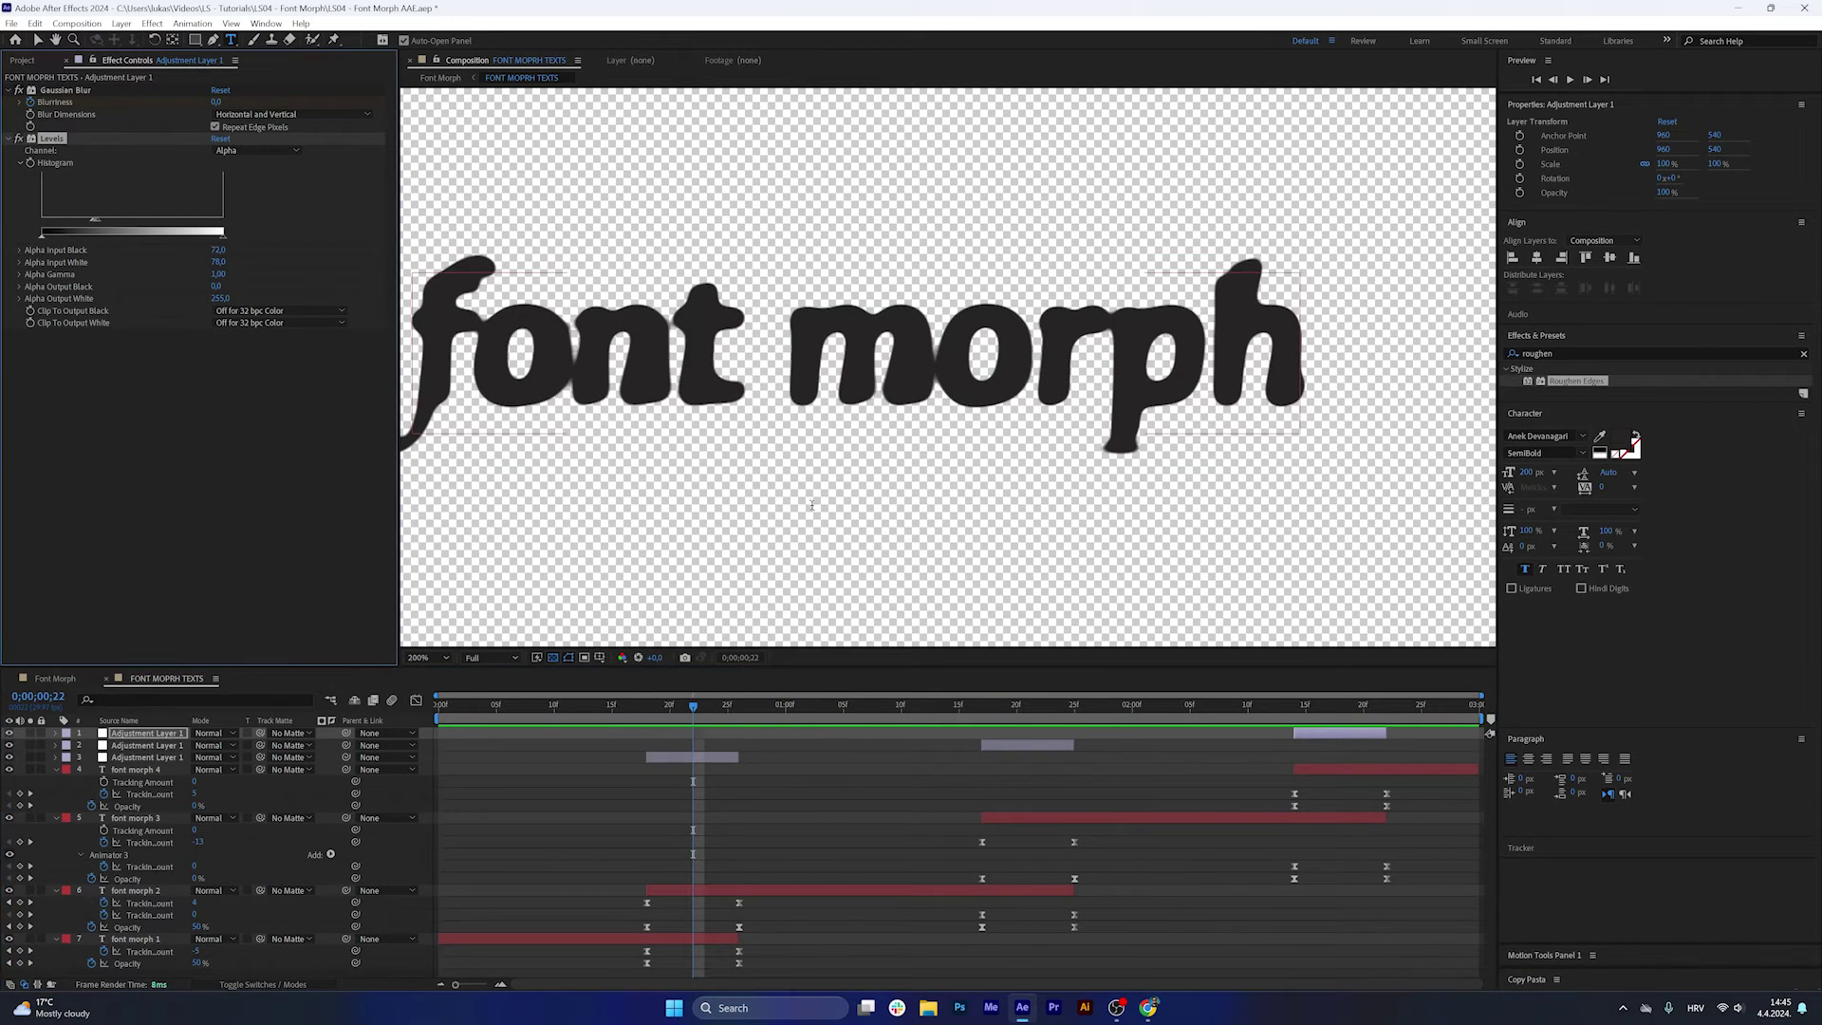
scroll(1053, 361, "down", 1)
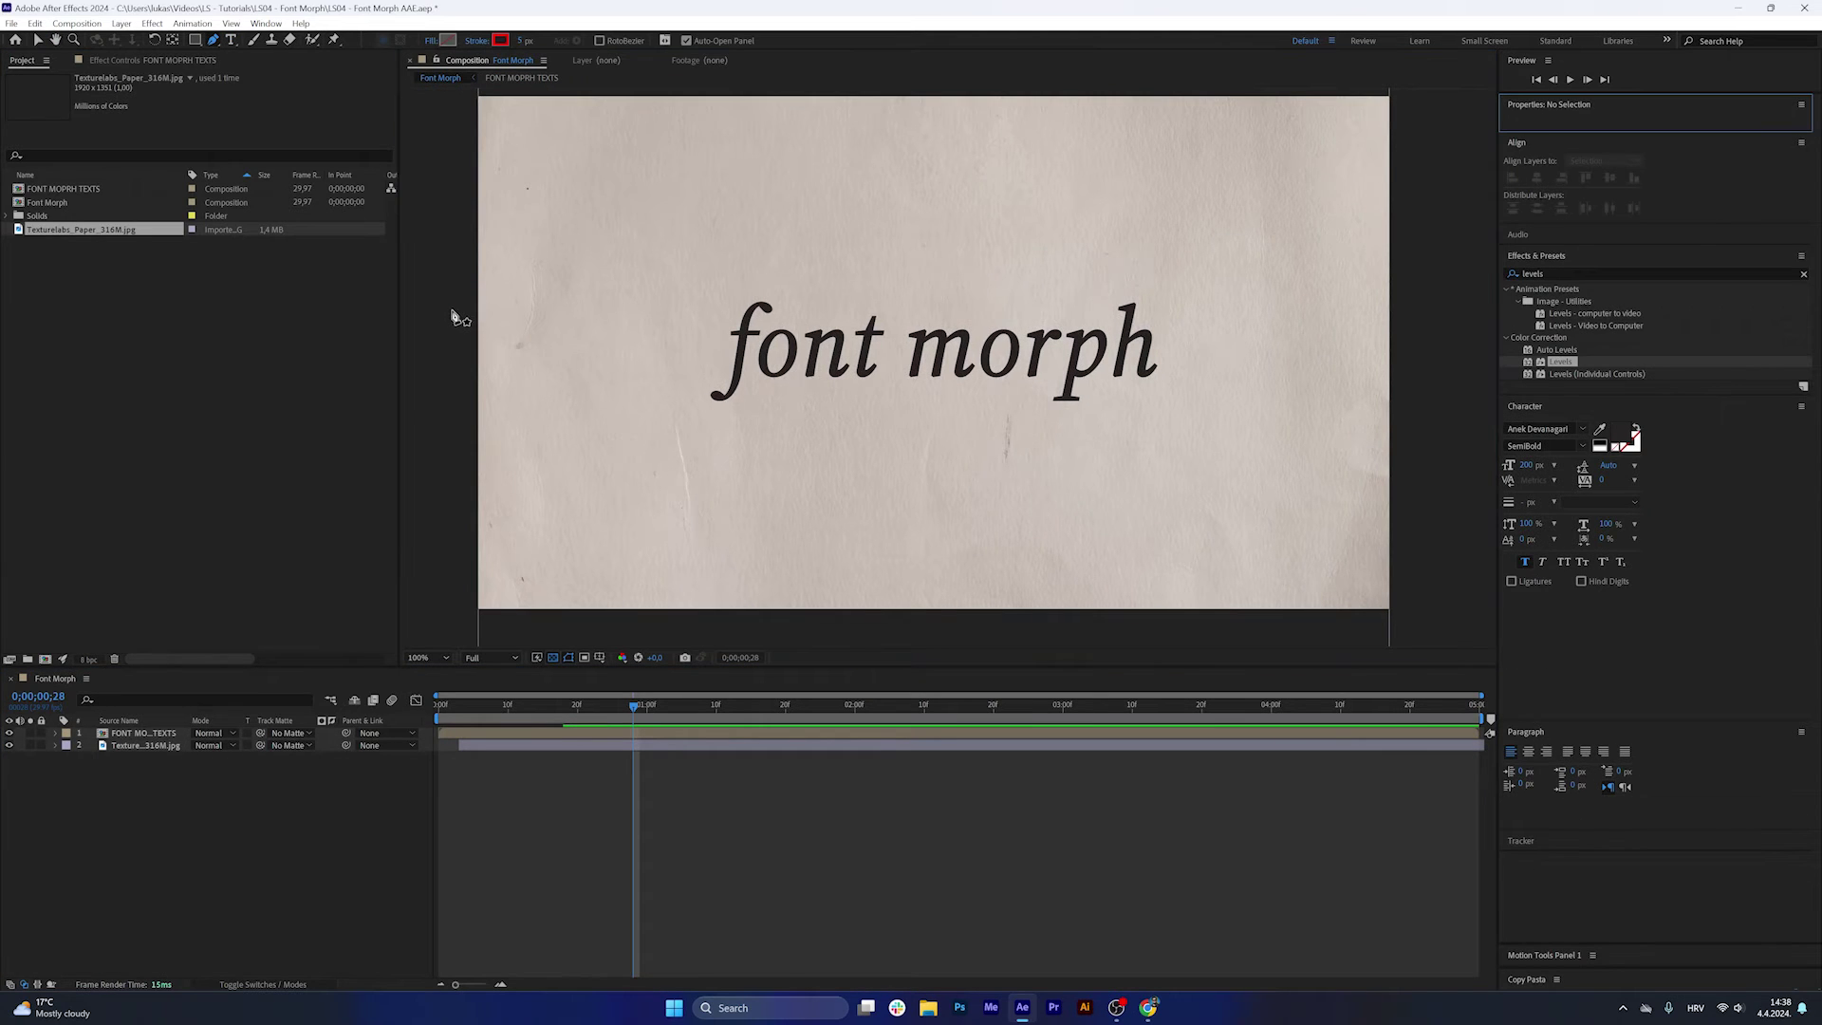
Draw a vertical red line down one side of the paper and, on a separate shape layer, a horizontal red line across its upper part.
scroll(592, 133, "down", 1)
left_click(774, 175)
left_click(774, 546, "shift")
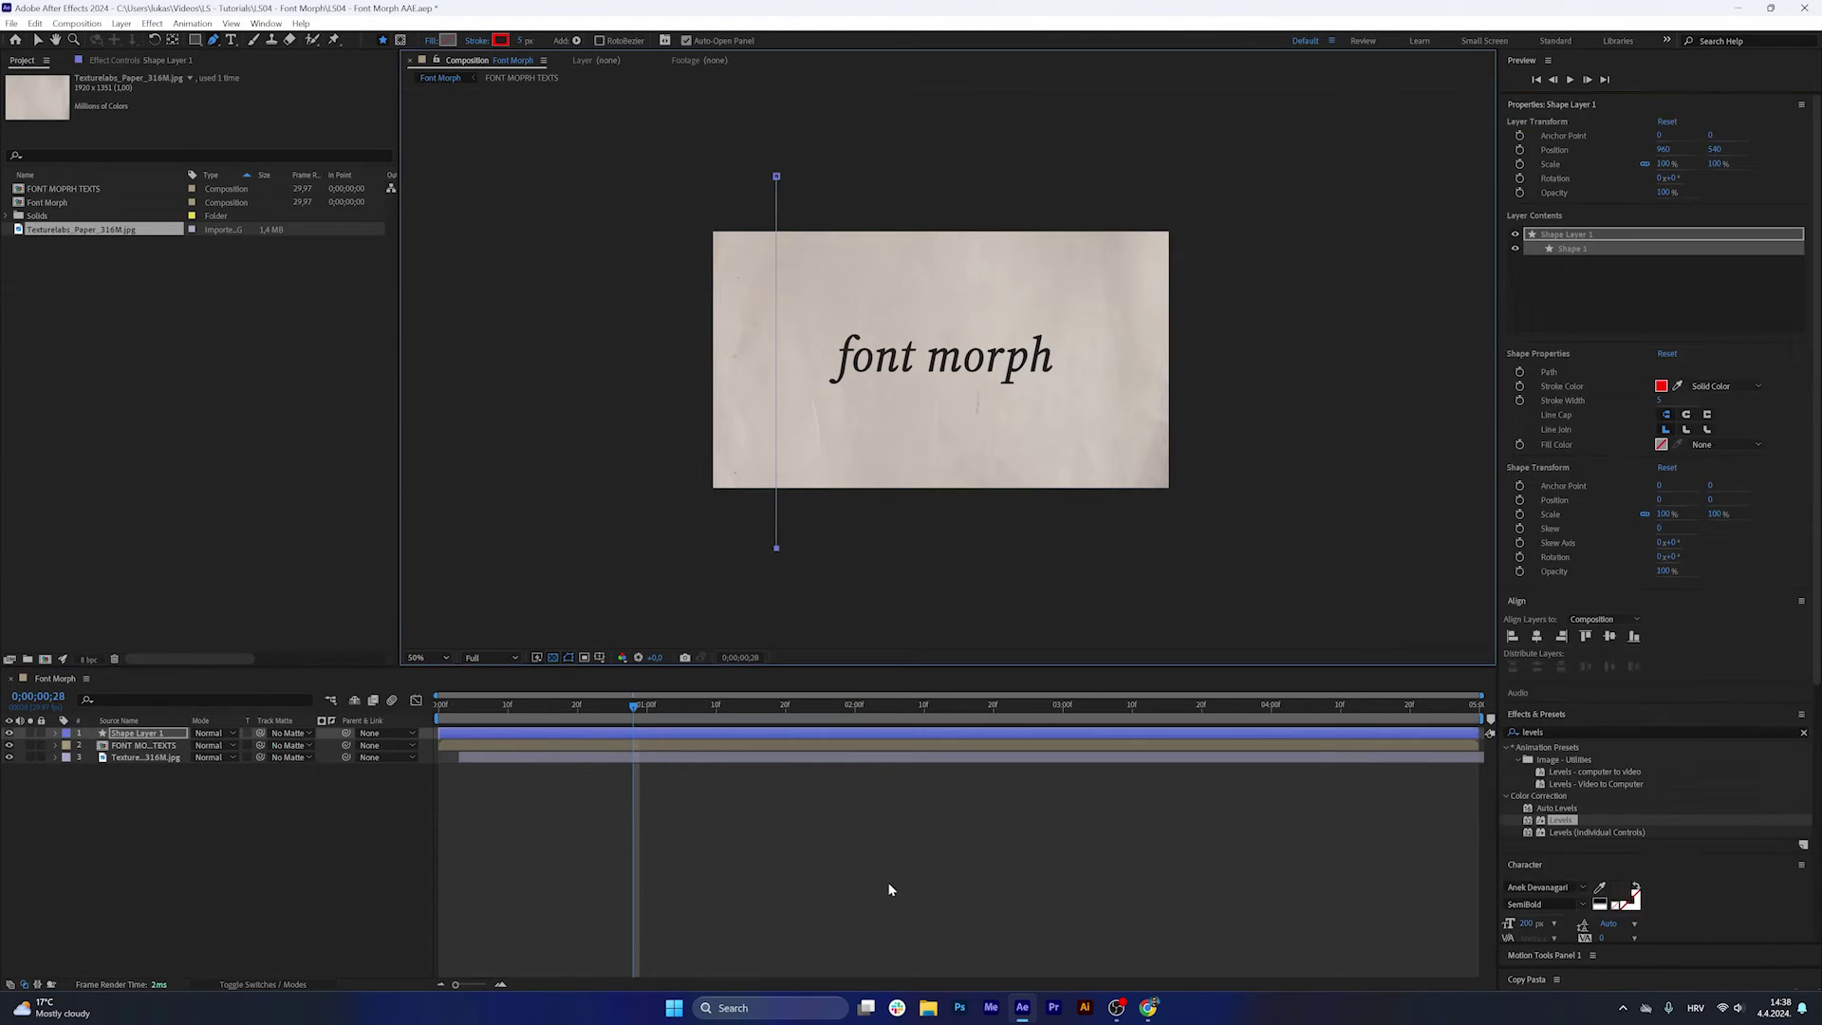
left_click(890, 889)
scroll(825, 362, "up", 1)
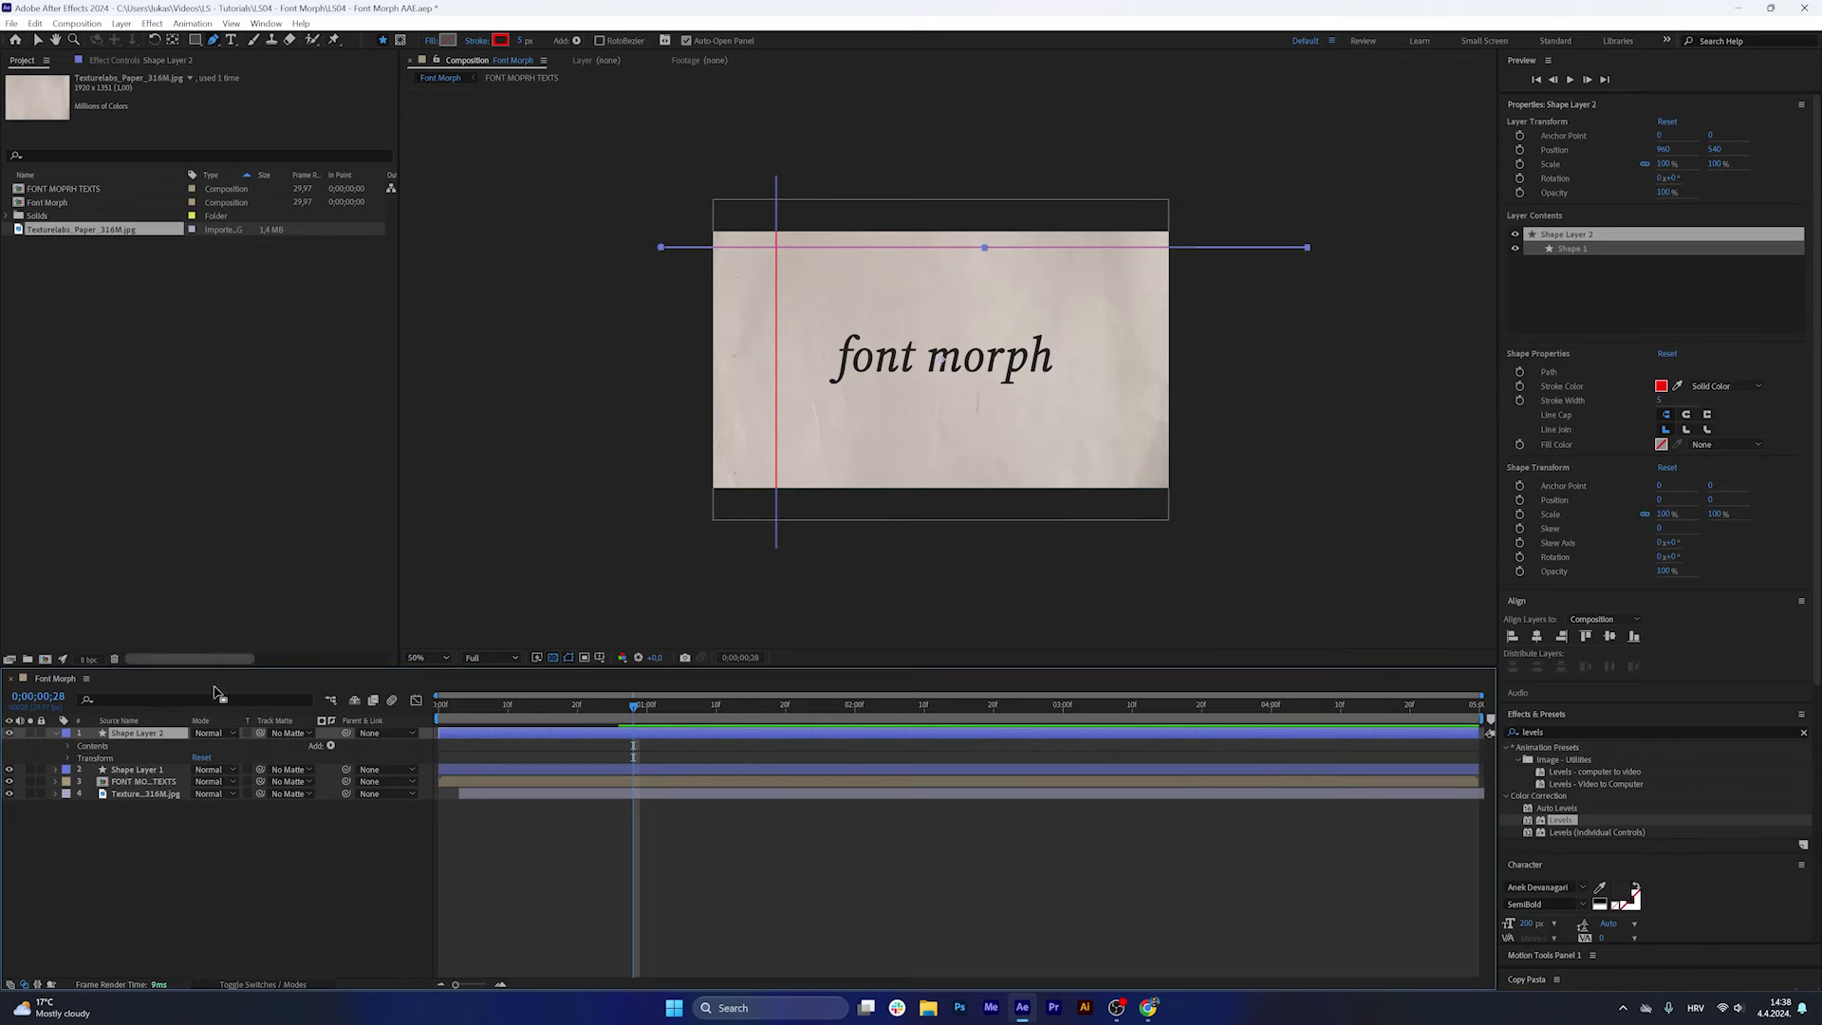
Add a Repeater with 15 copies to the horizontal line on Shape Layer 2.
left_click(330, 745)
left_click(415, 680)
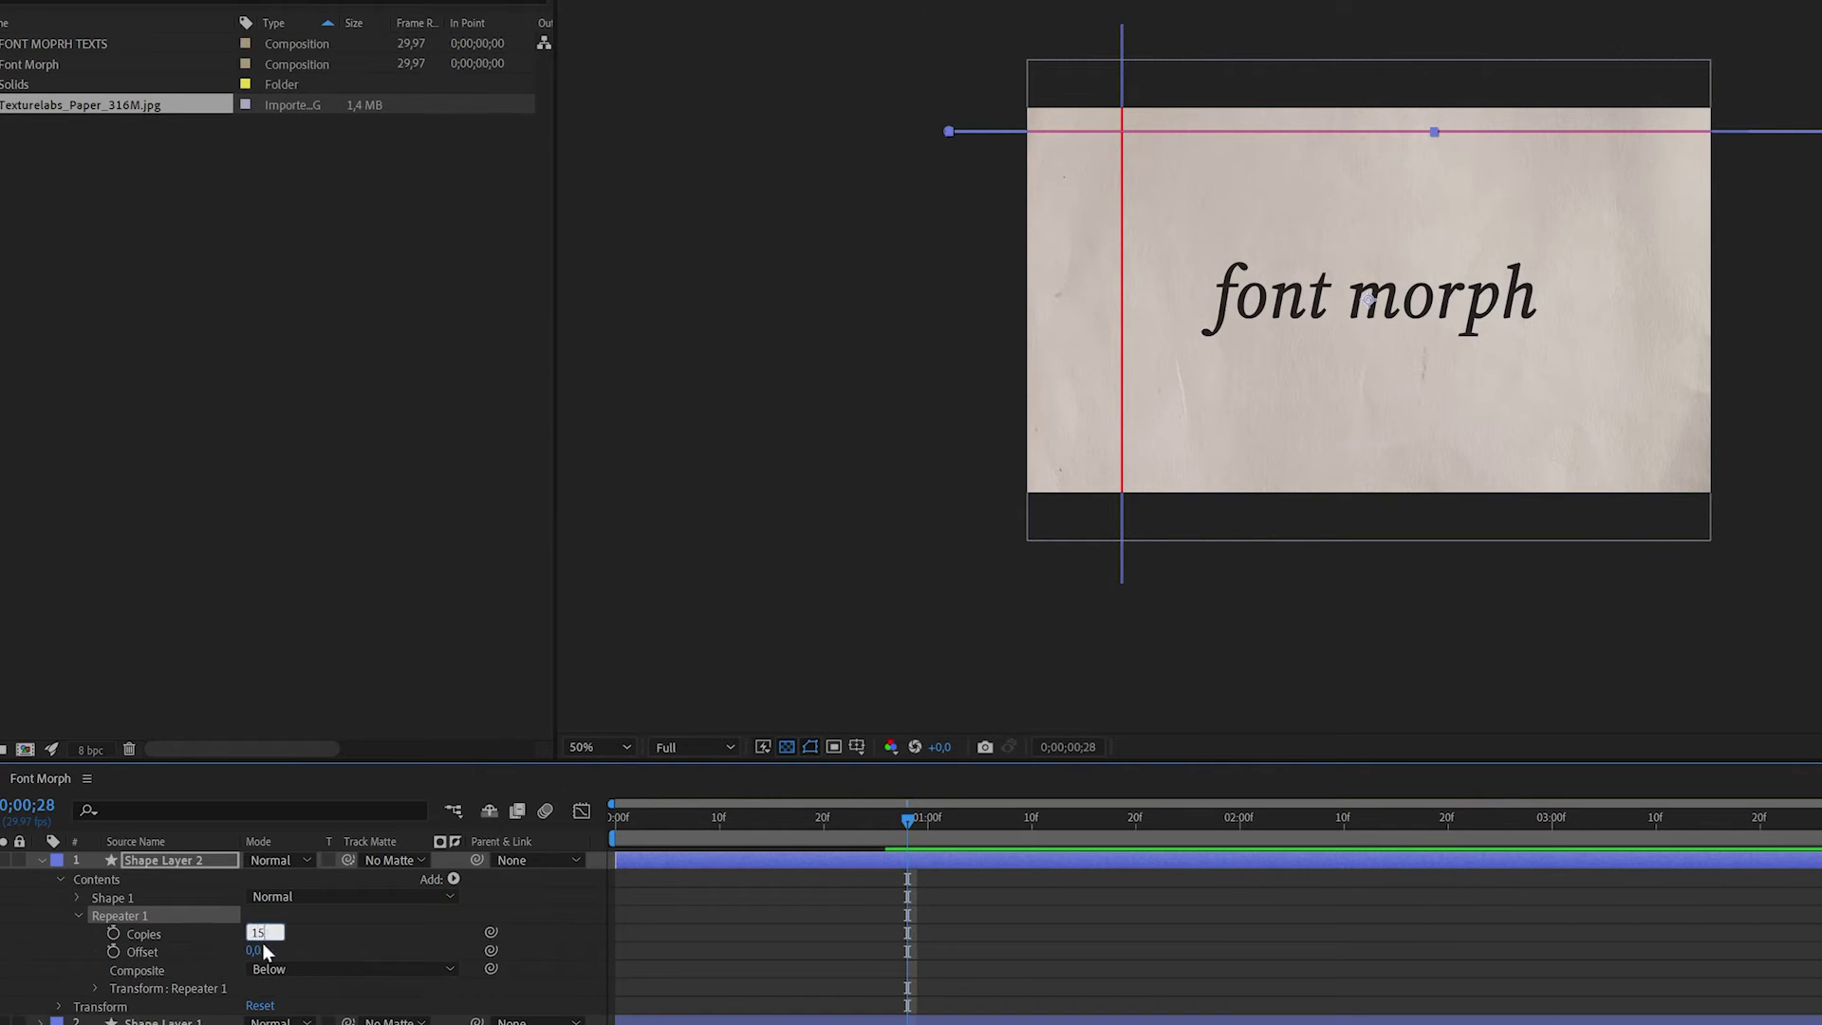
left_click(95, 988)
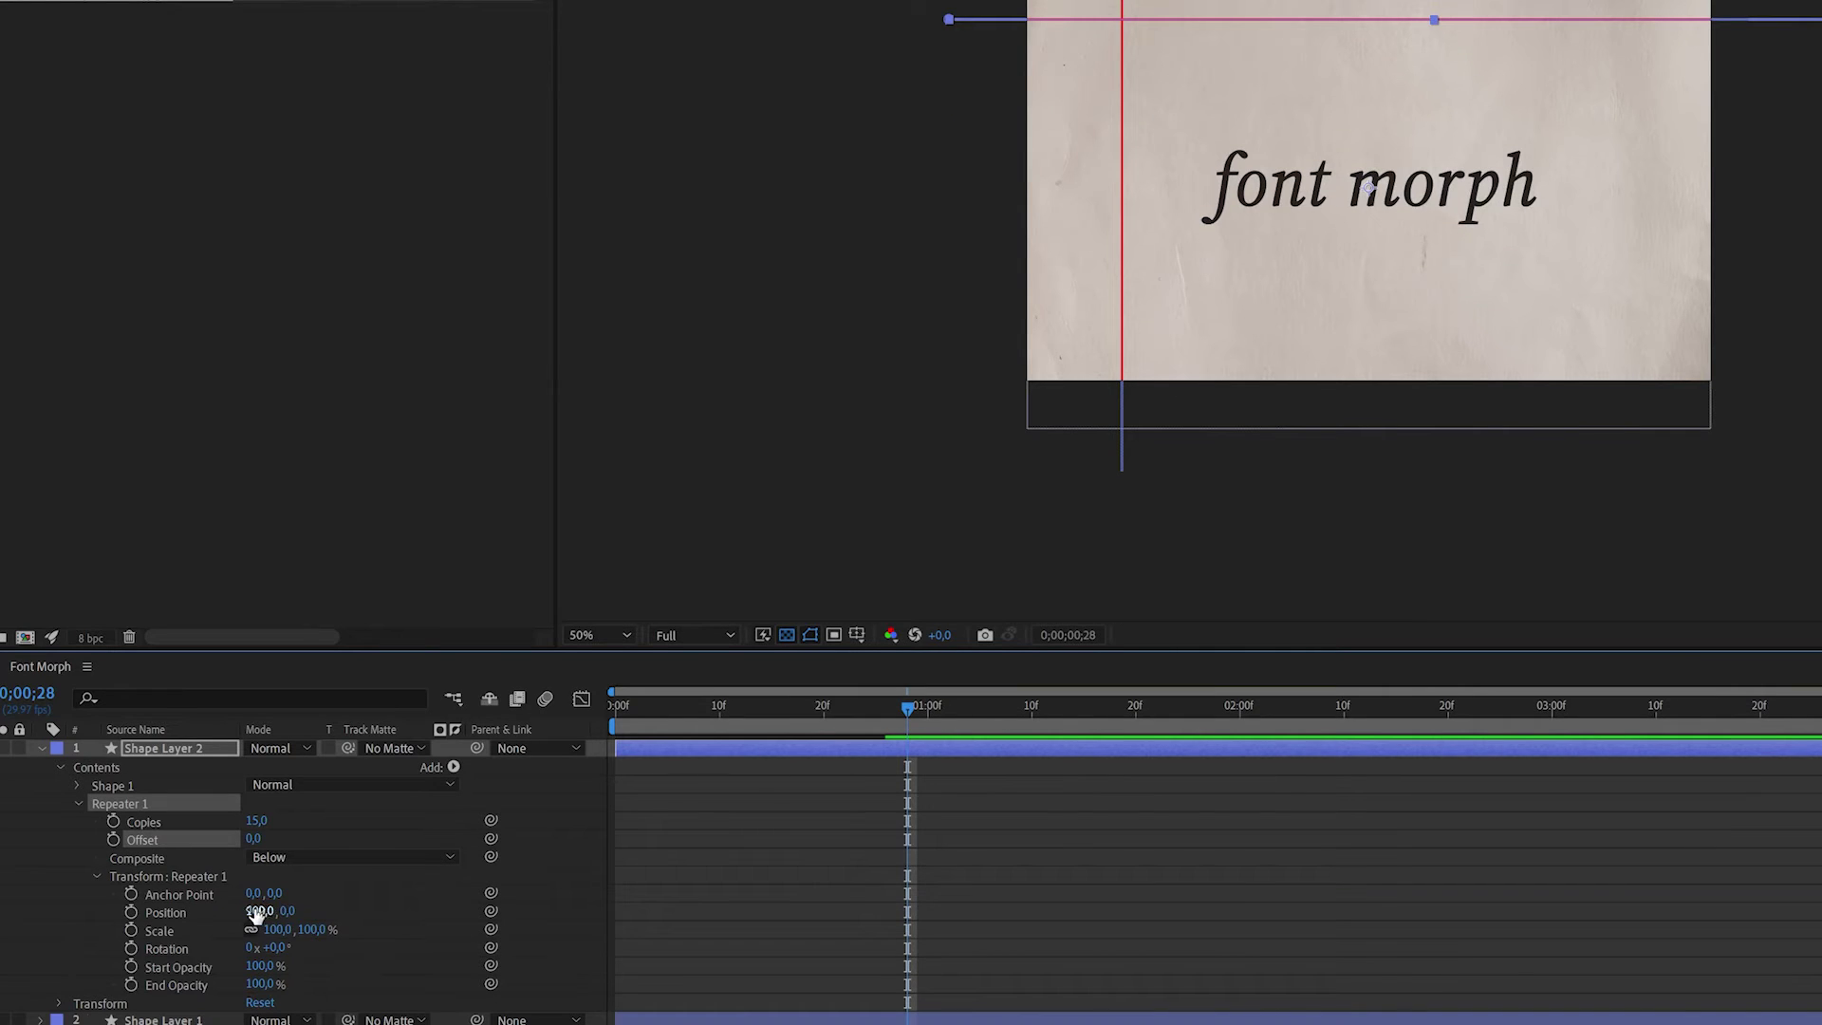
Set the repeater's horizontal position offset to 0 and its vertical offset to about 110 so the lines fill the page.
left_click(255, 913)
type("0")
key("Return")
left_click_drag(277, 913, 359, 908)
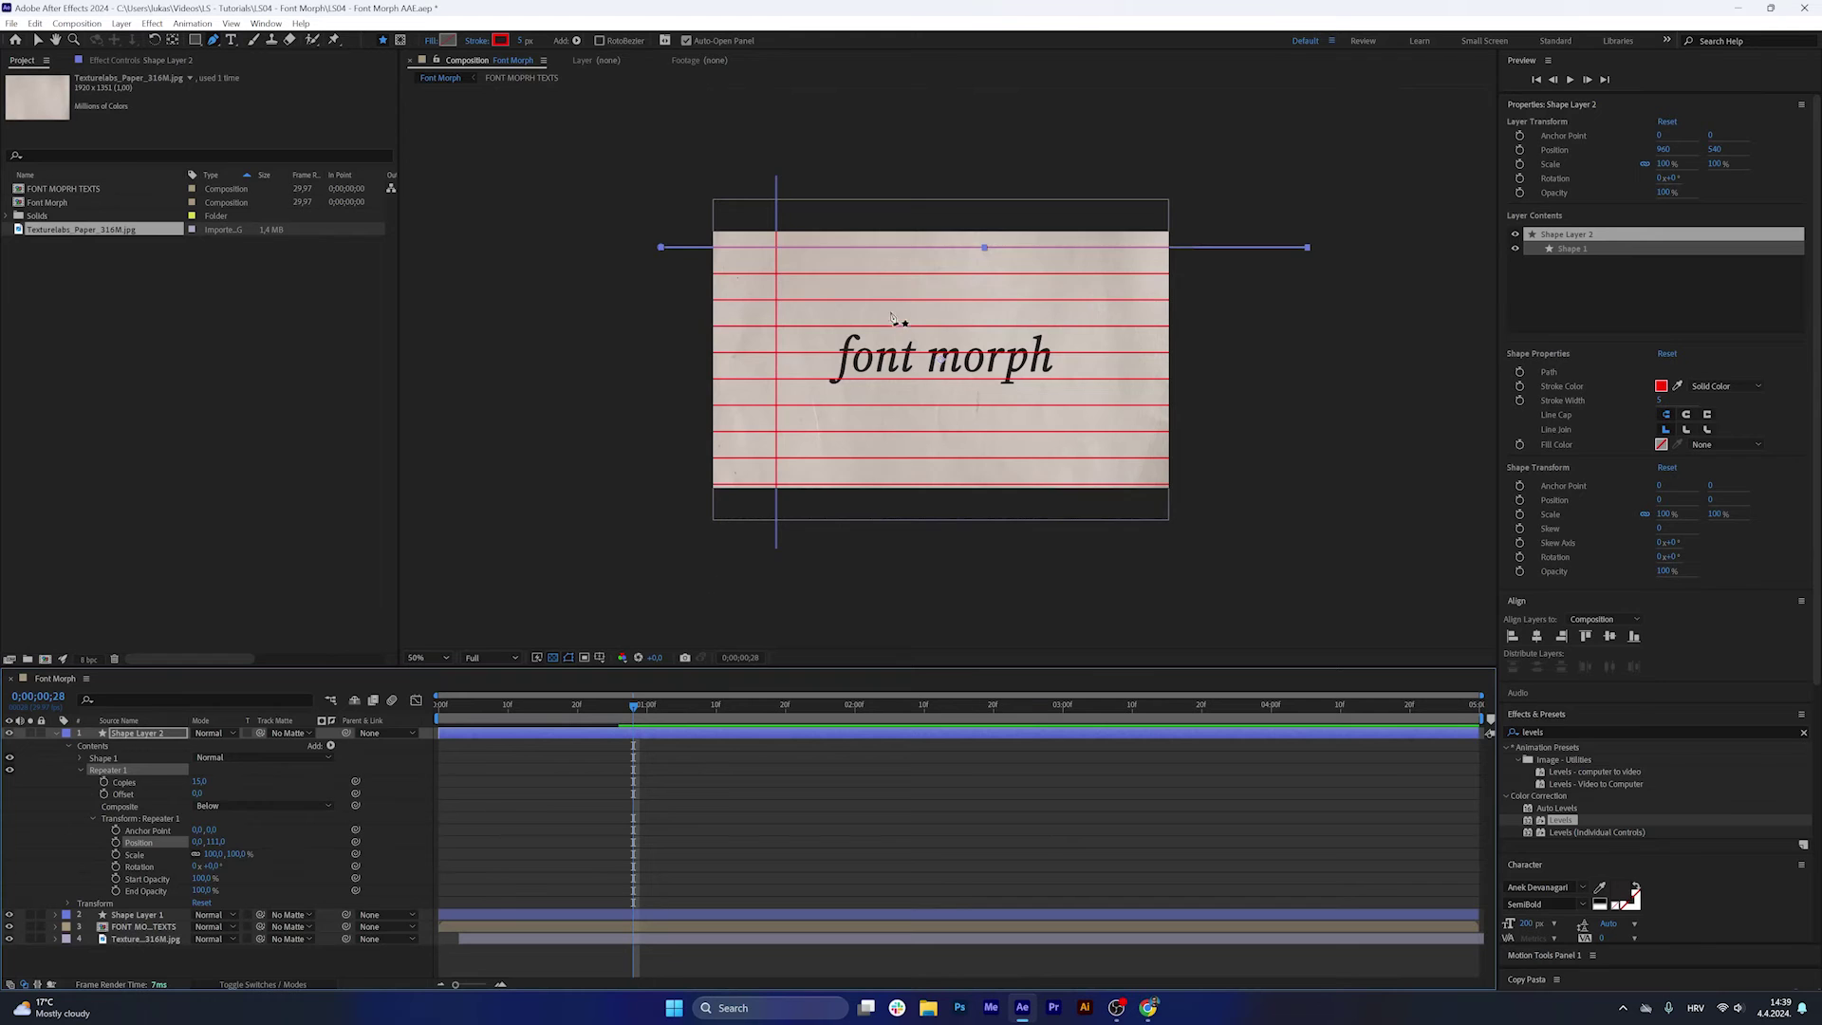
Change the stroke colour of the horizontal lines to dark blue 1E2A61.
scroll(899, 317, "up", 2)
scroll(937, 285, "down", 1)
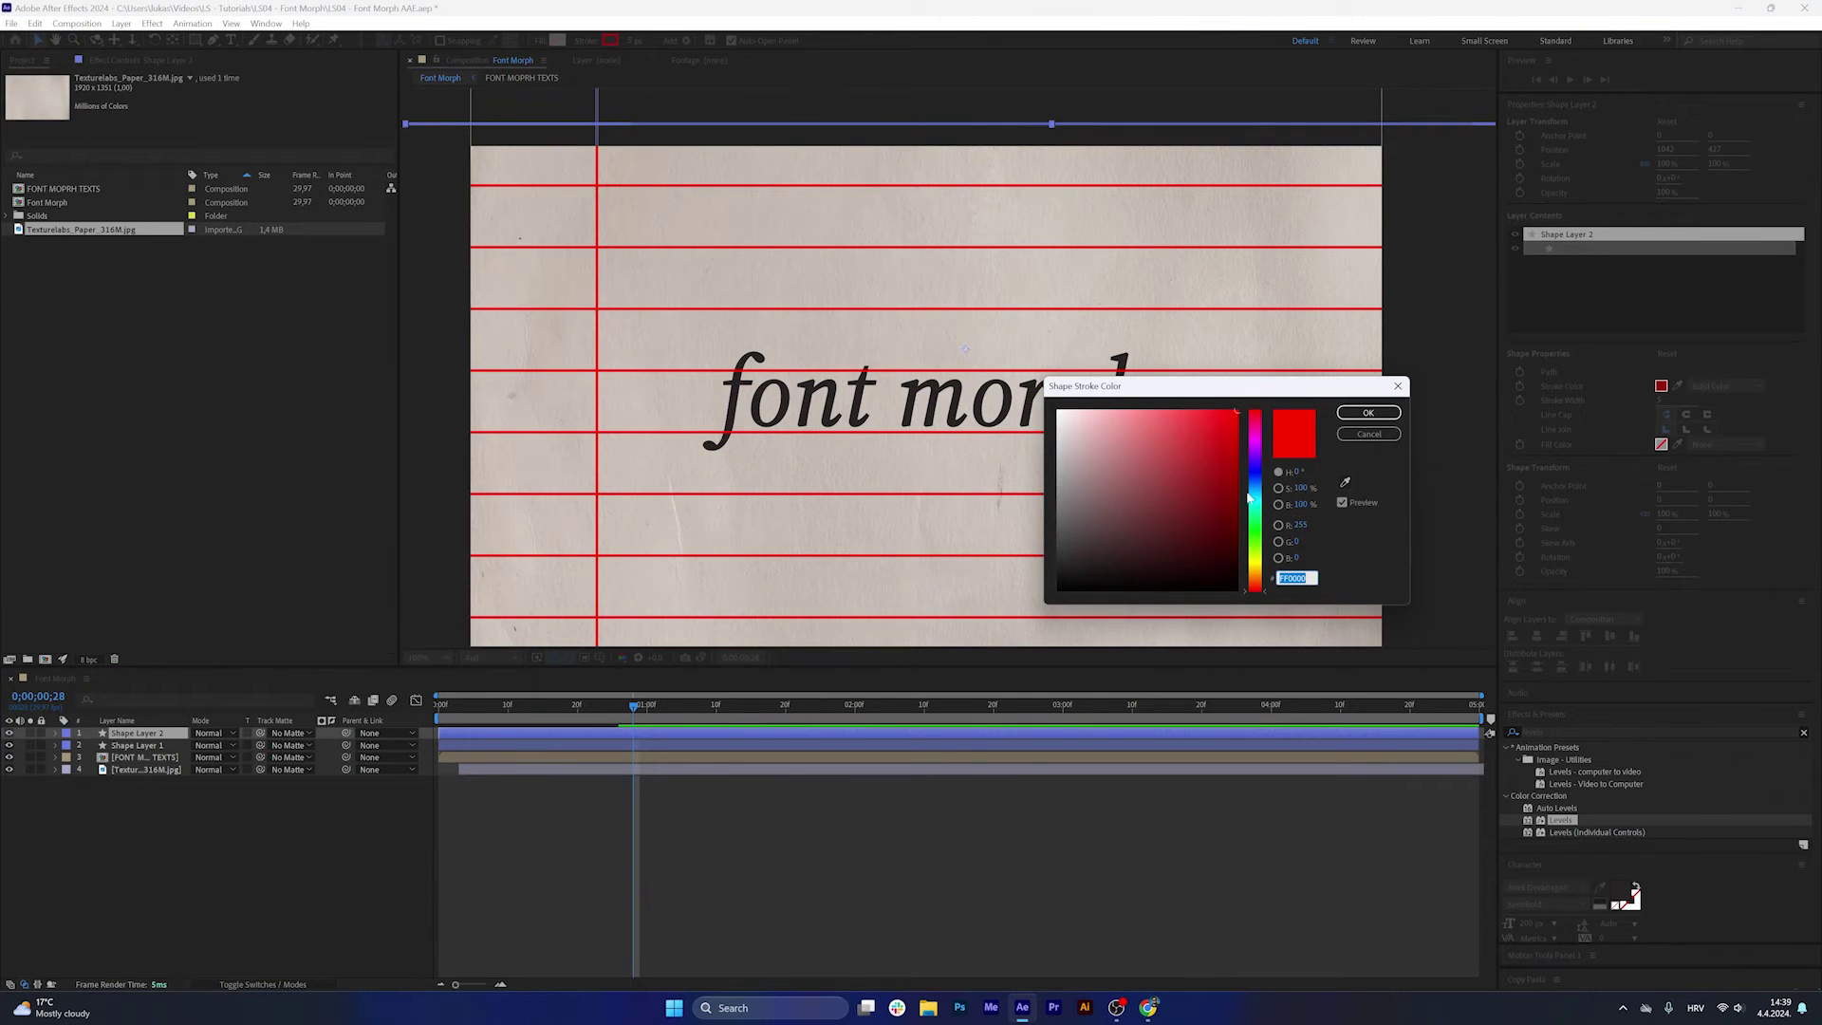
left_click_drag(1248, 497, 1251, 475)
left_click(1182, 521)
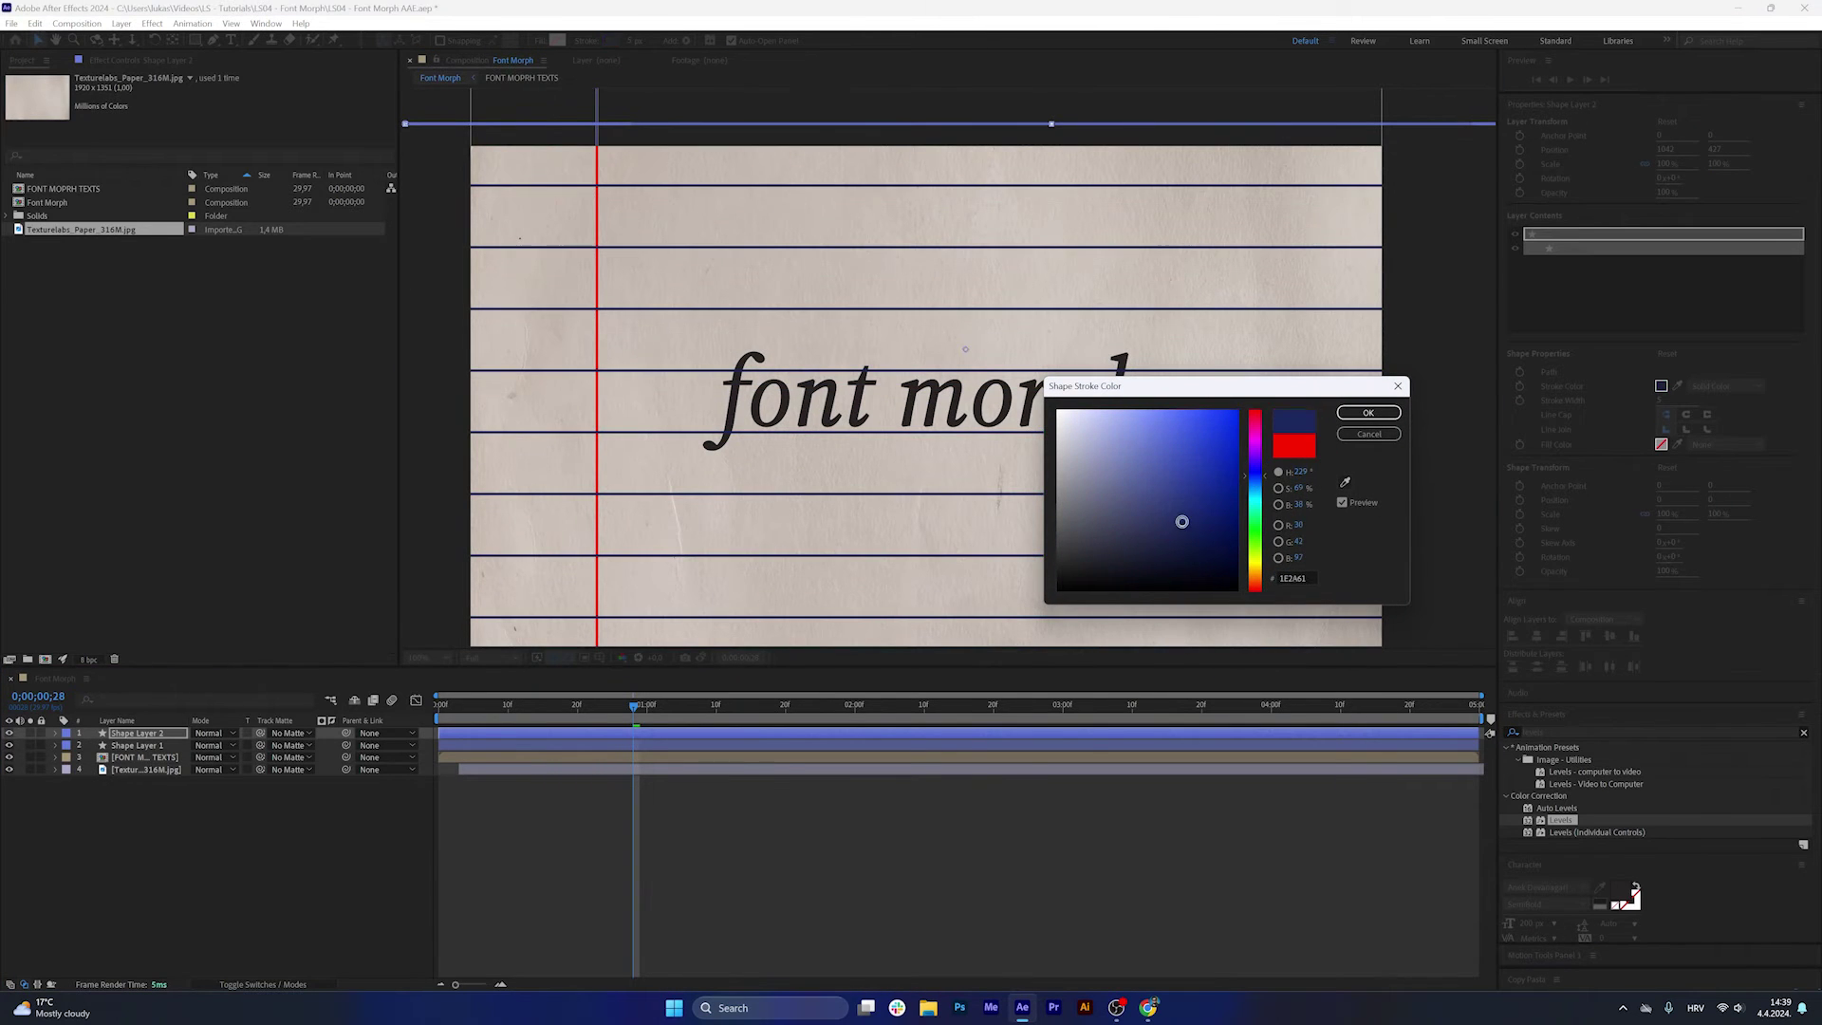
left_click(1368, 413)
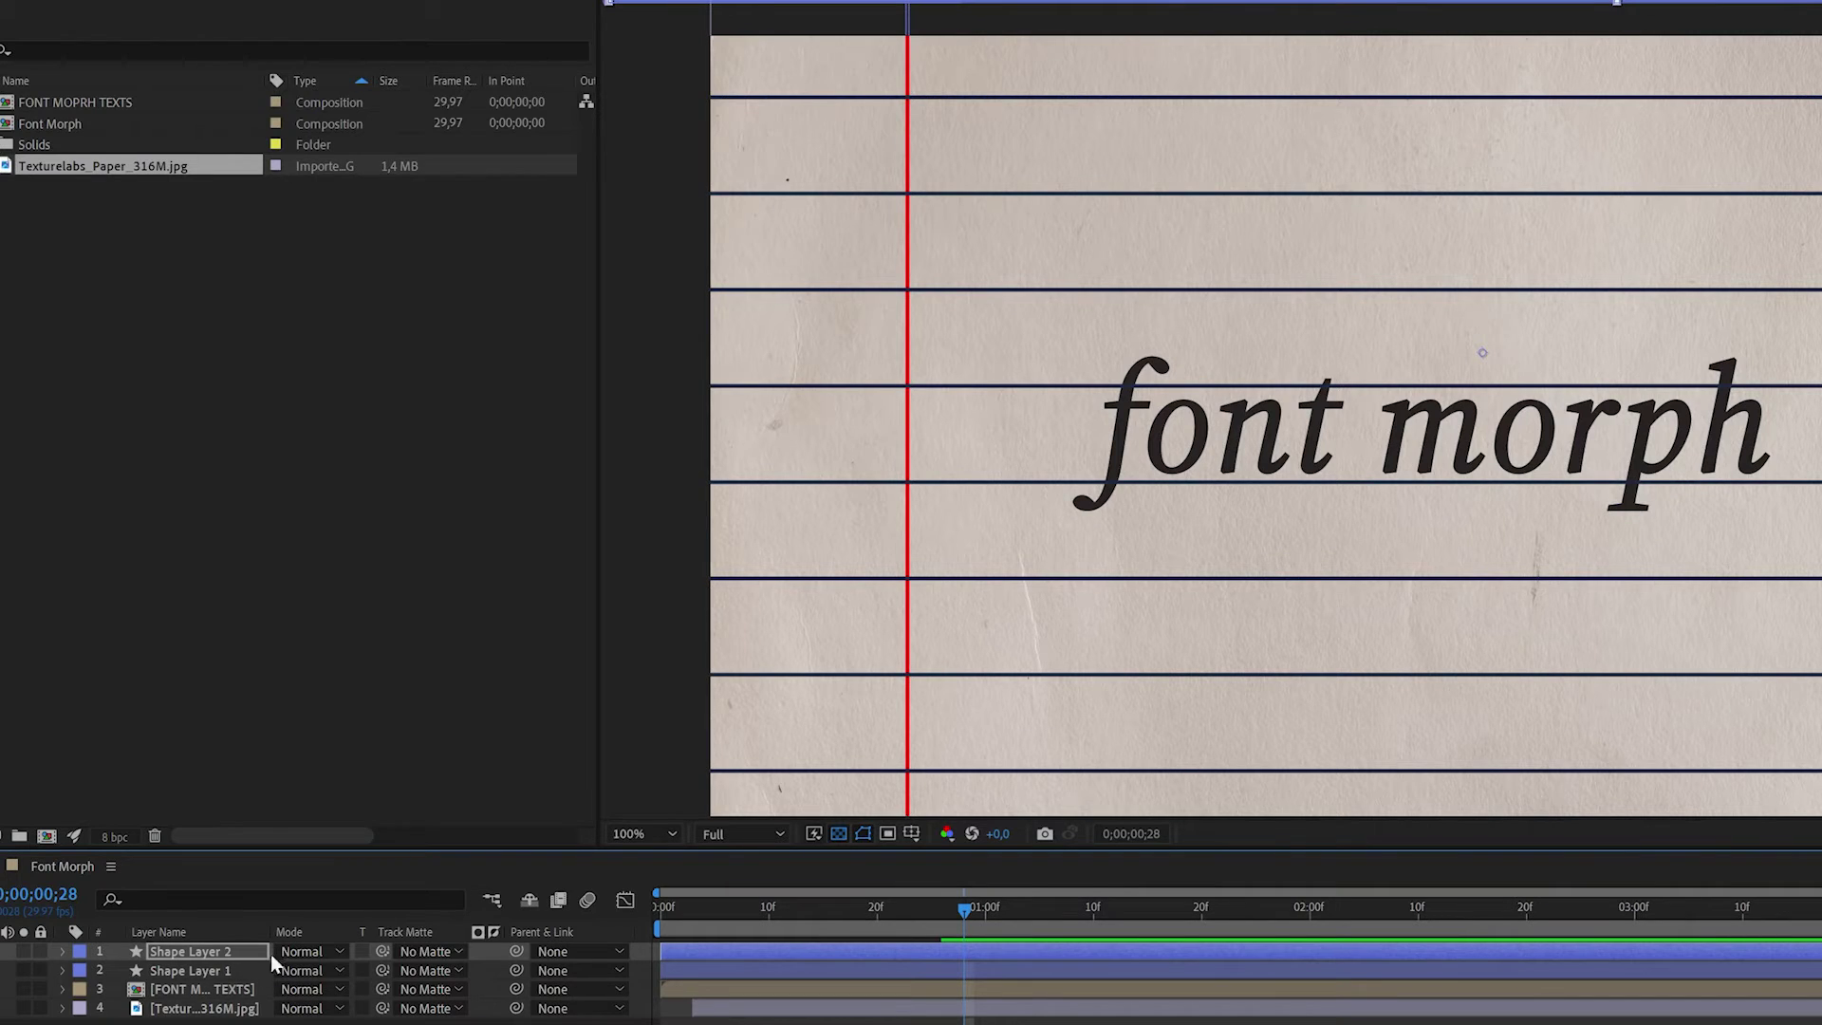
Set the blending mode of Shape Layer 2 and Shape Layer 1 to Multiply.
left_click(275, 954)
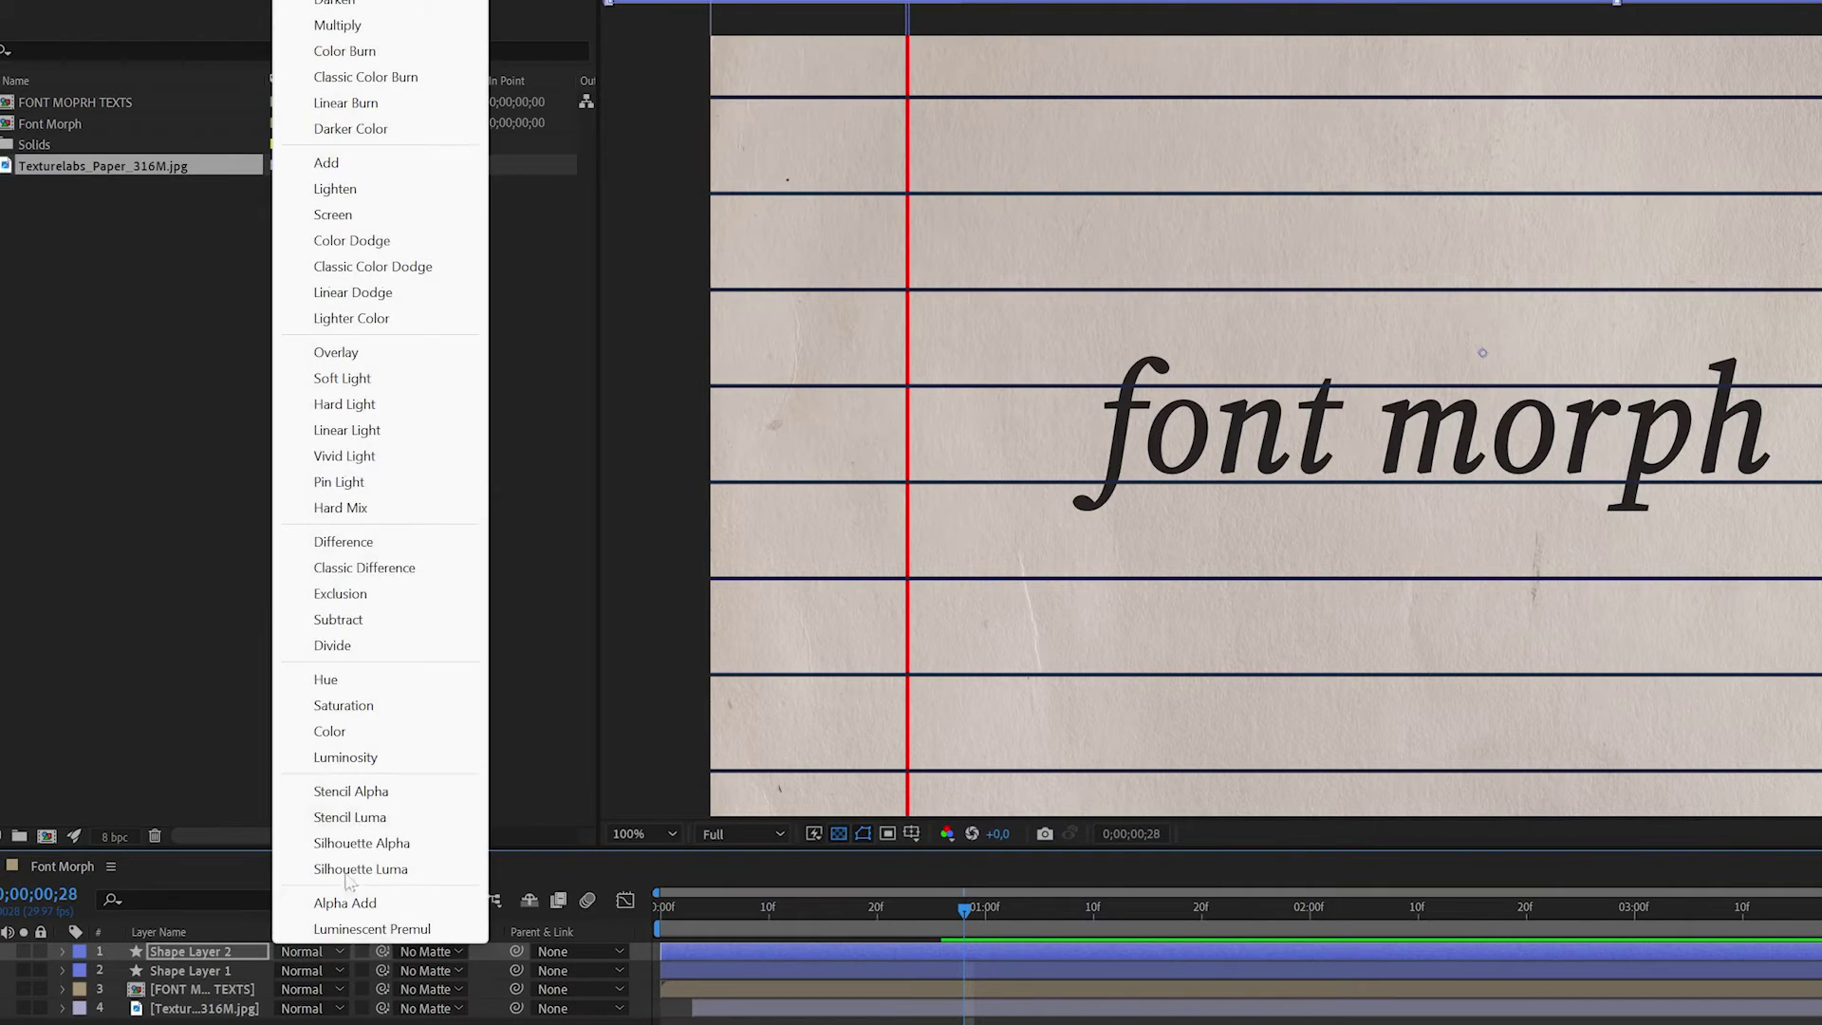
left_click(392, 29)
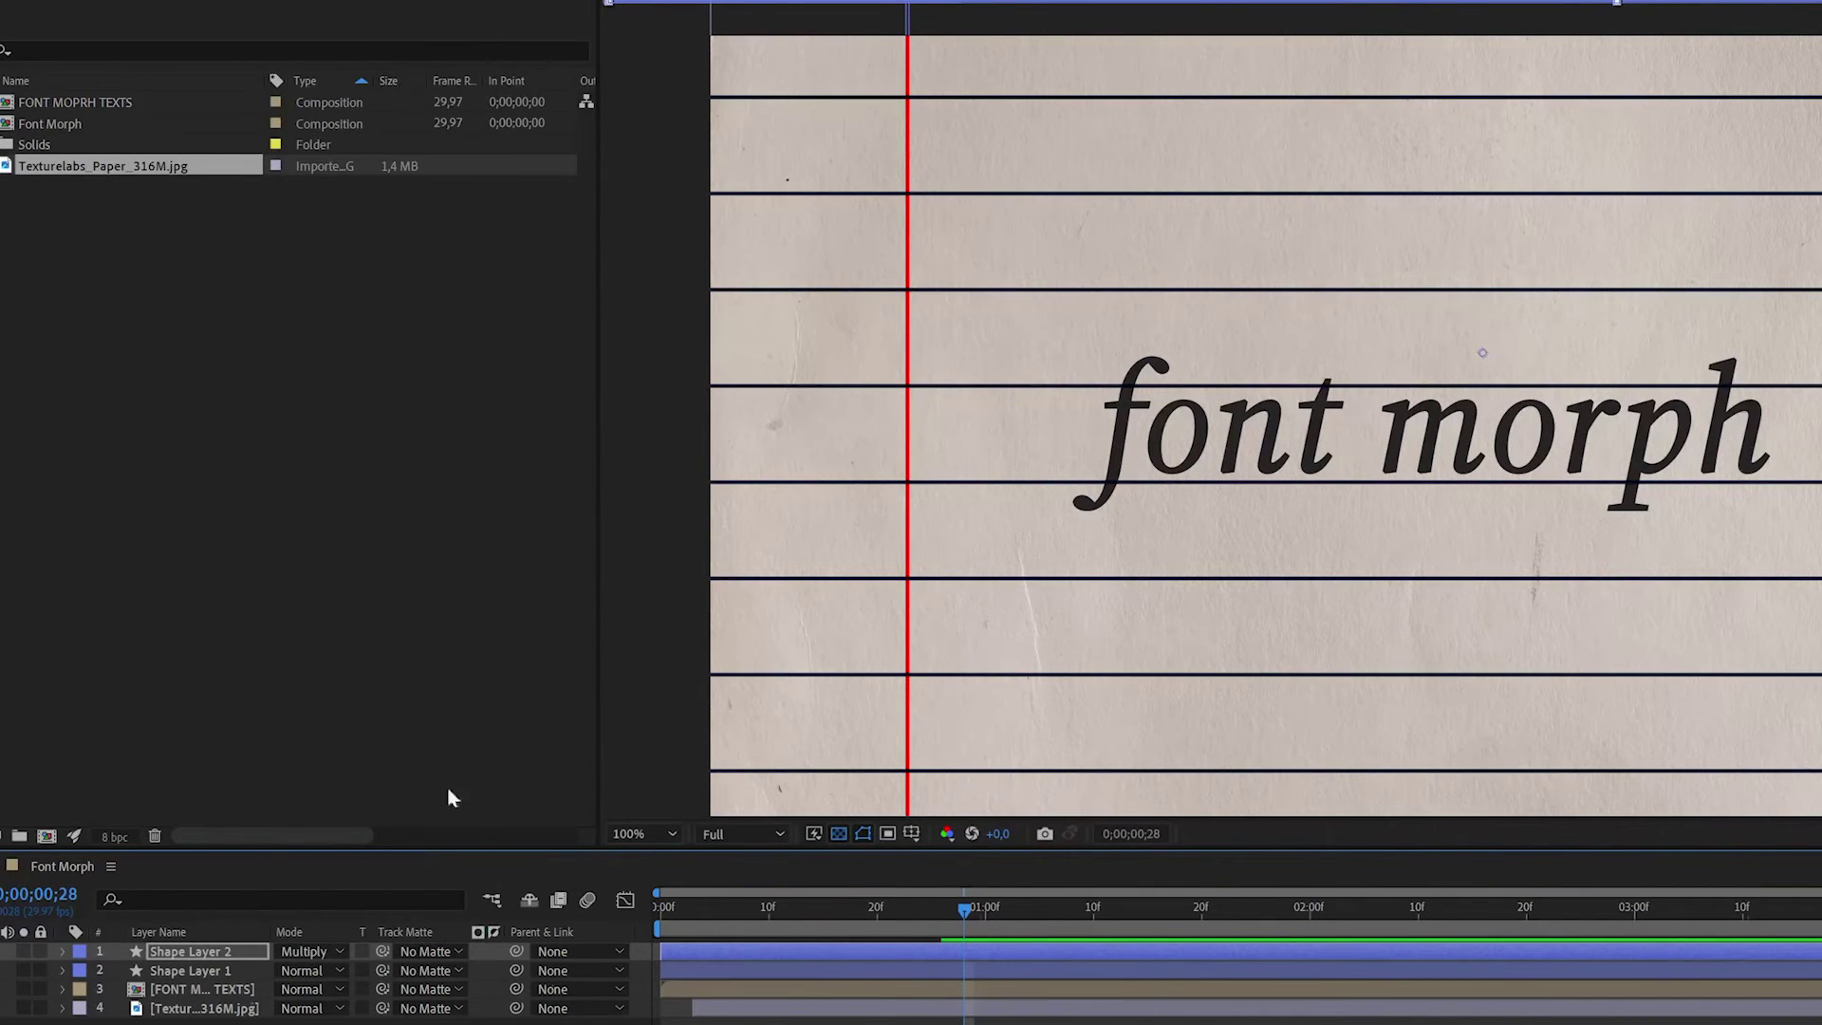
left_click(318, 971)
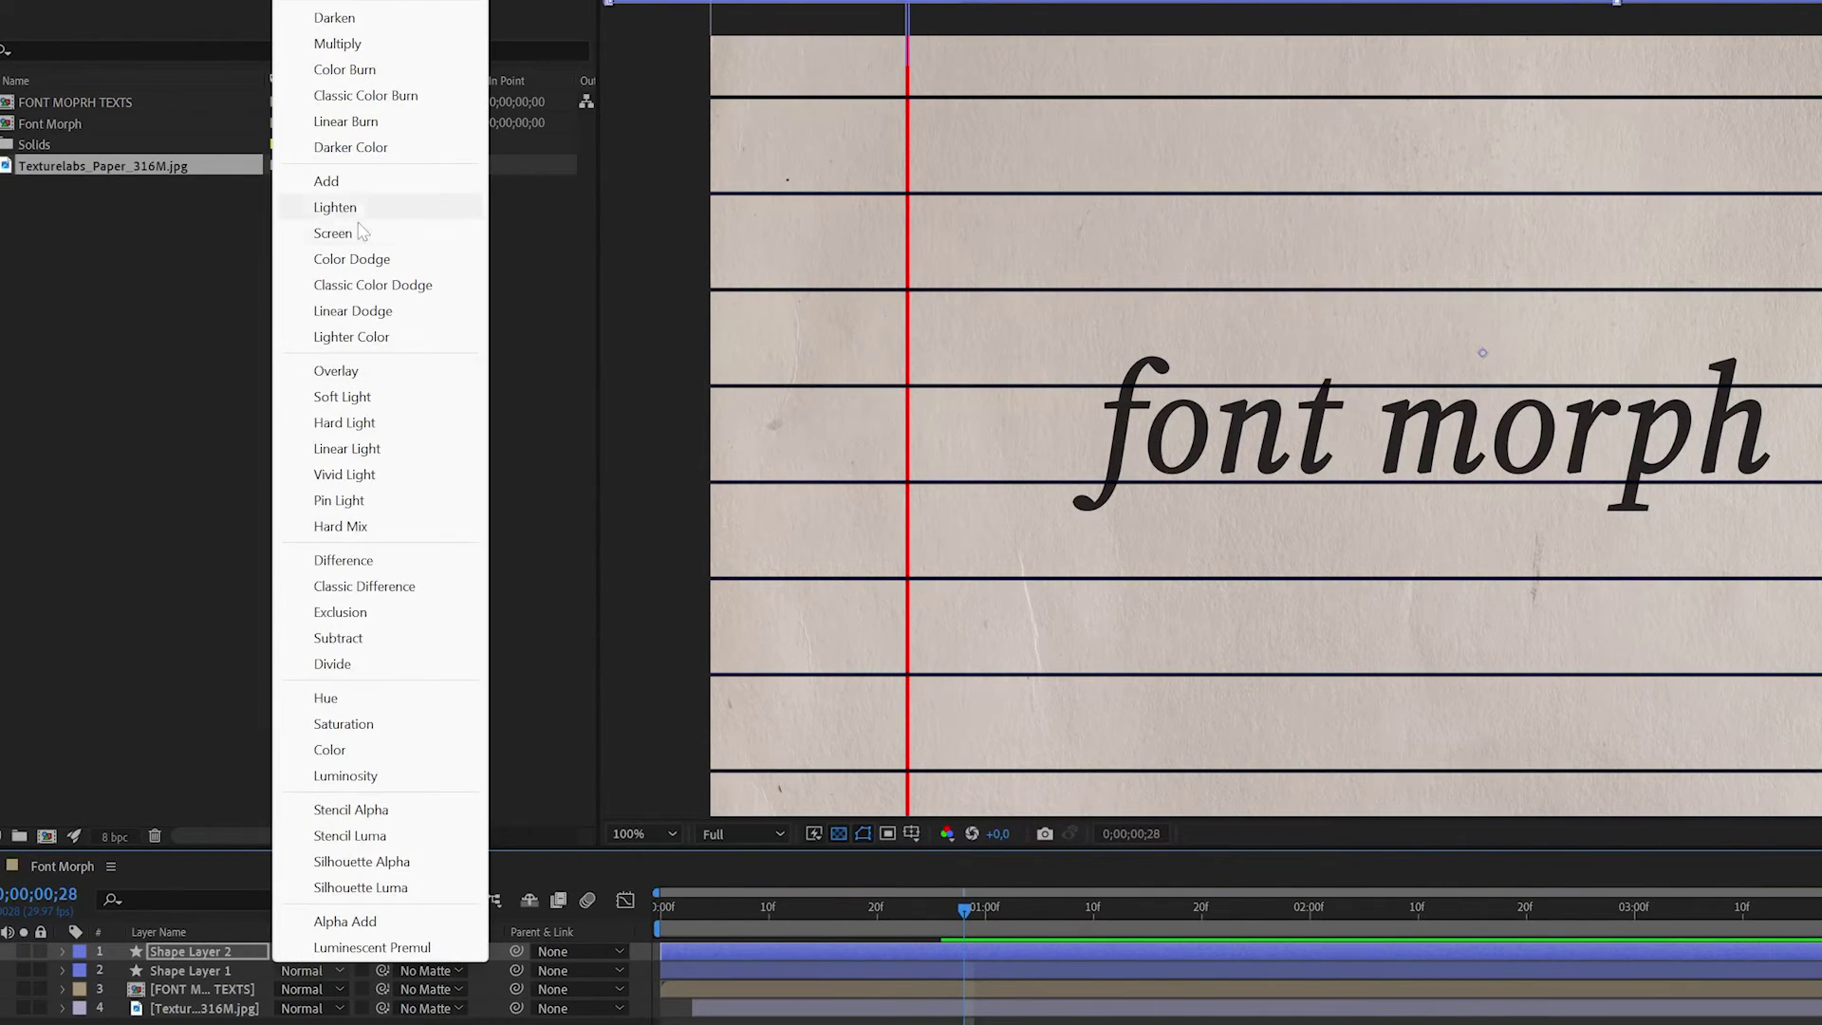
left_click(380, 45)
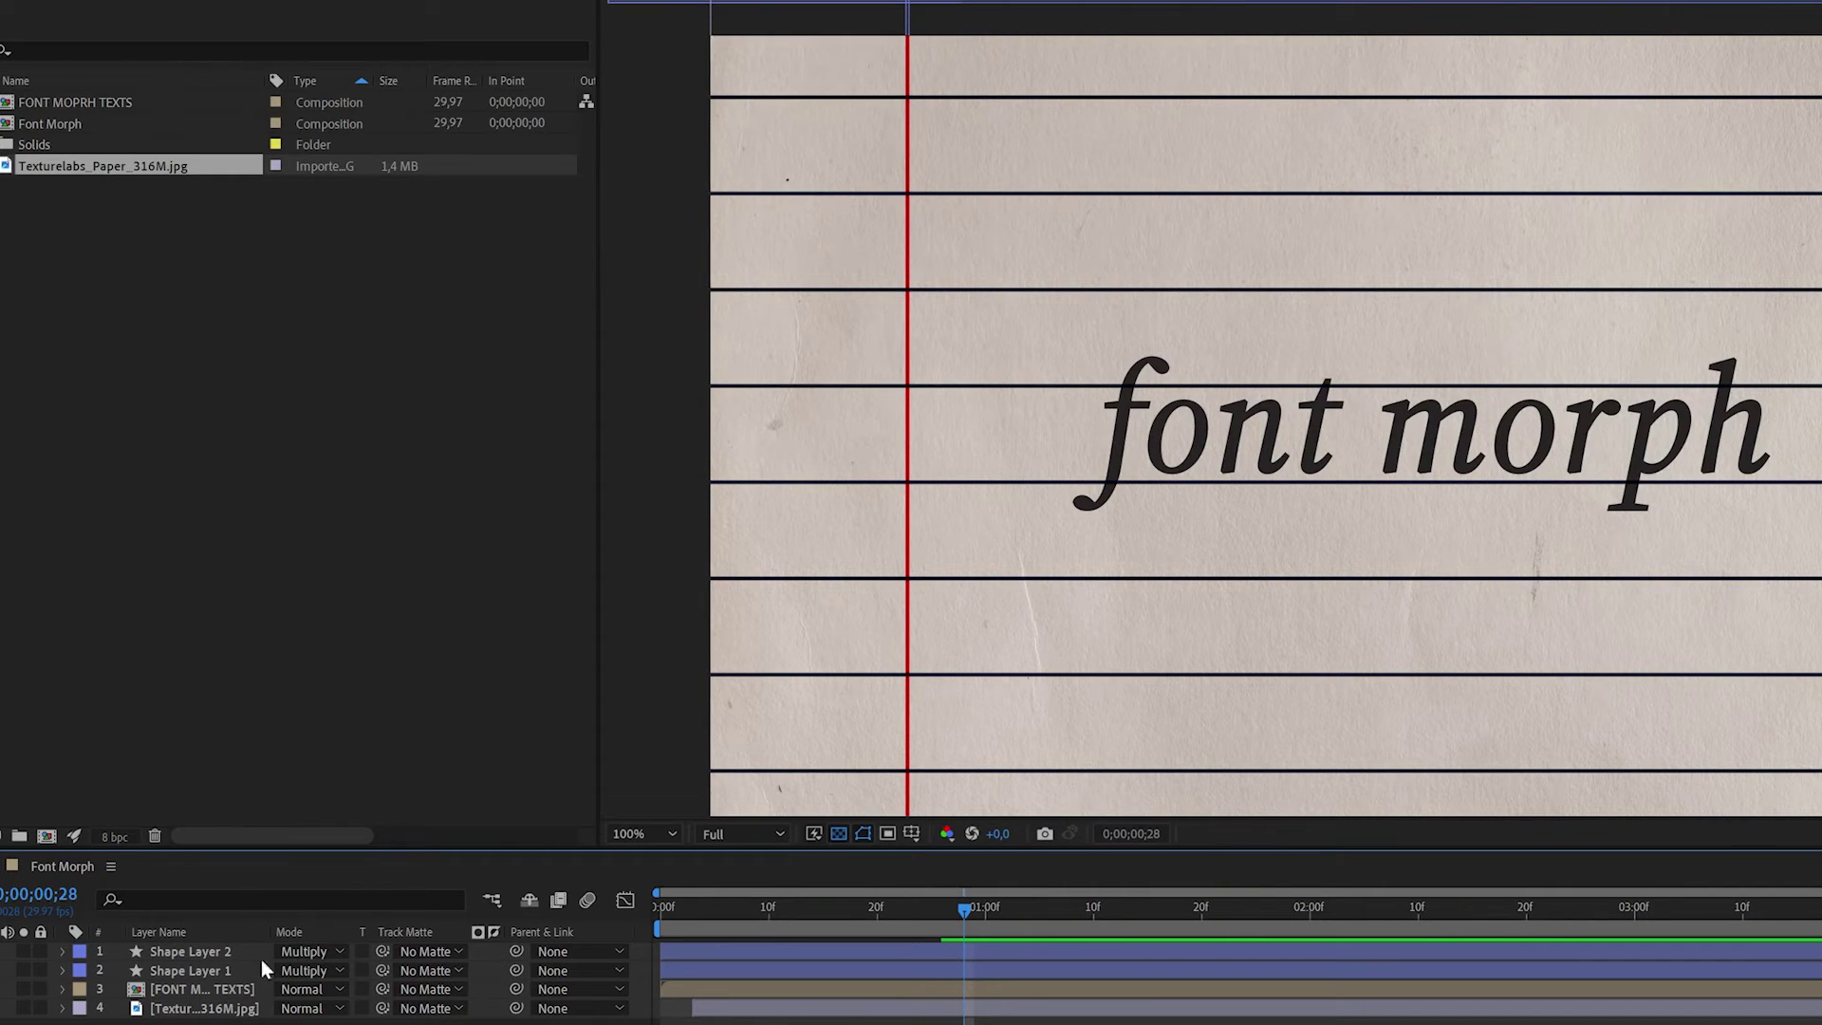
Move both shape layers below the FONT MOPRH TEXTS layer.
left_click(187, 954)
left_click(193, 971, "shift")
left_click_drag(195, 972, 197, 999)
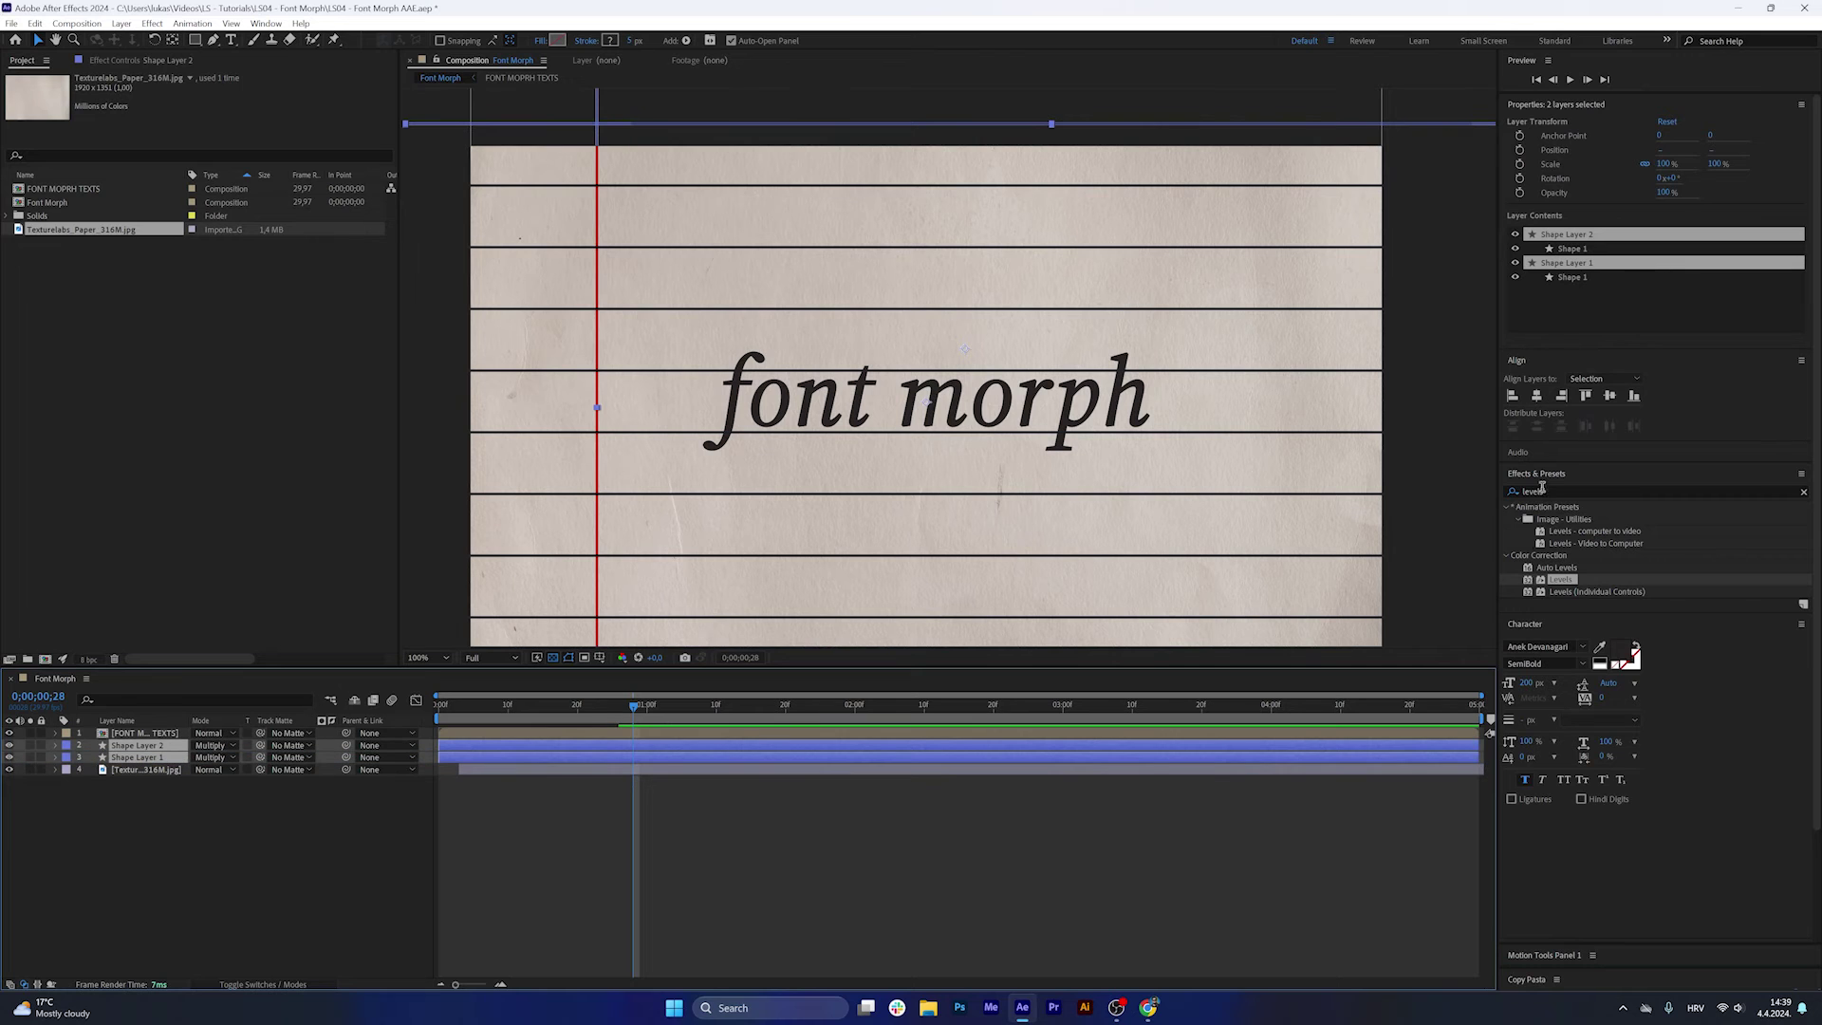
Apply the Roughen Edges effect to Shape Layer 2 with a Border of 4.
left_click_drag(1553, 492, 152, 747)
type("roughen")
double_click(1561, 520)
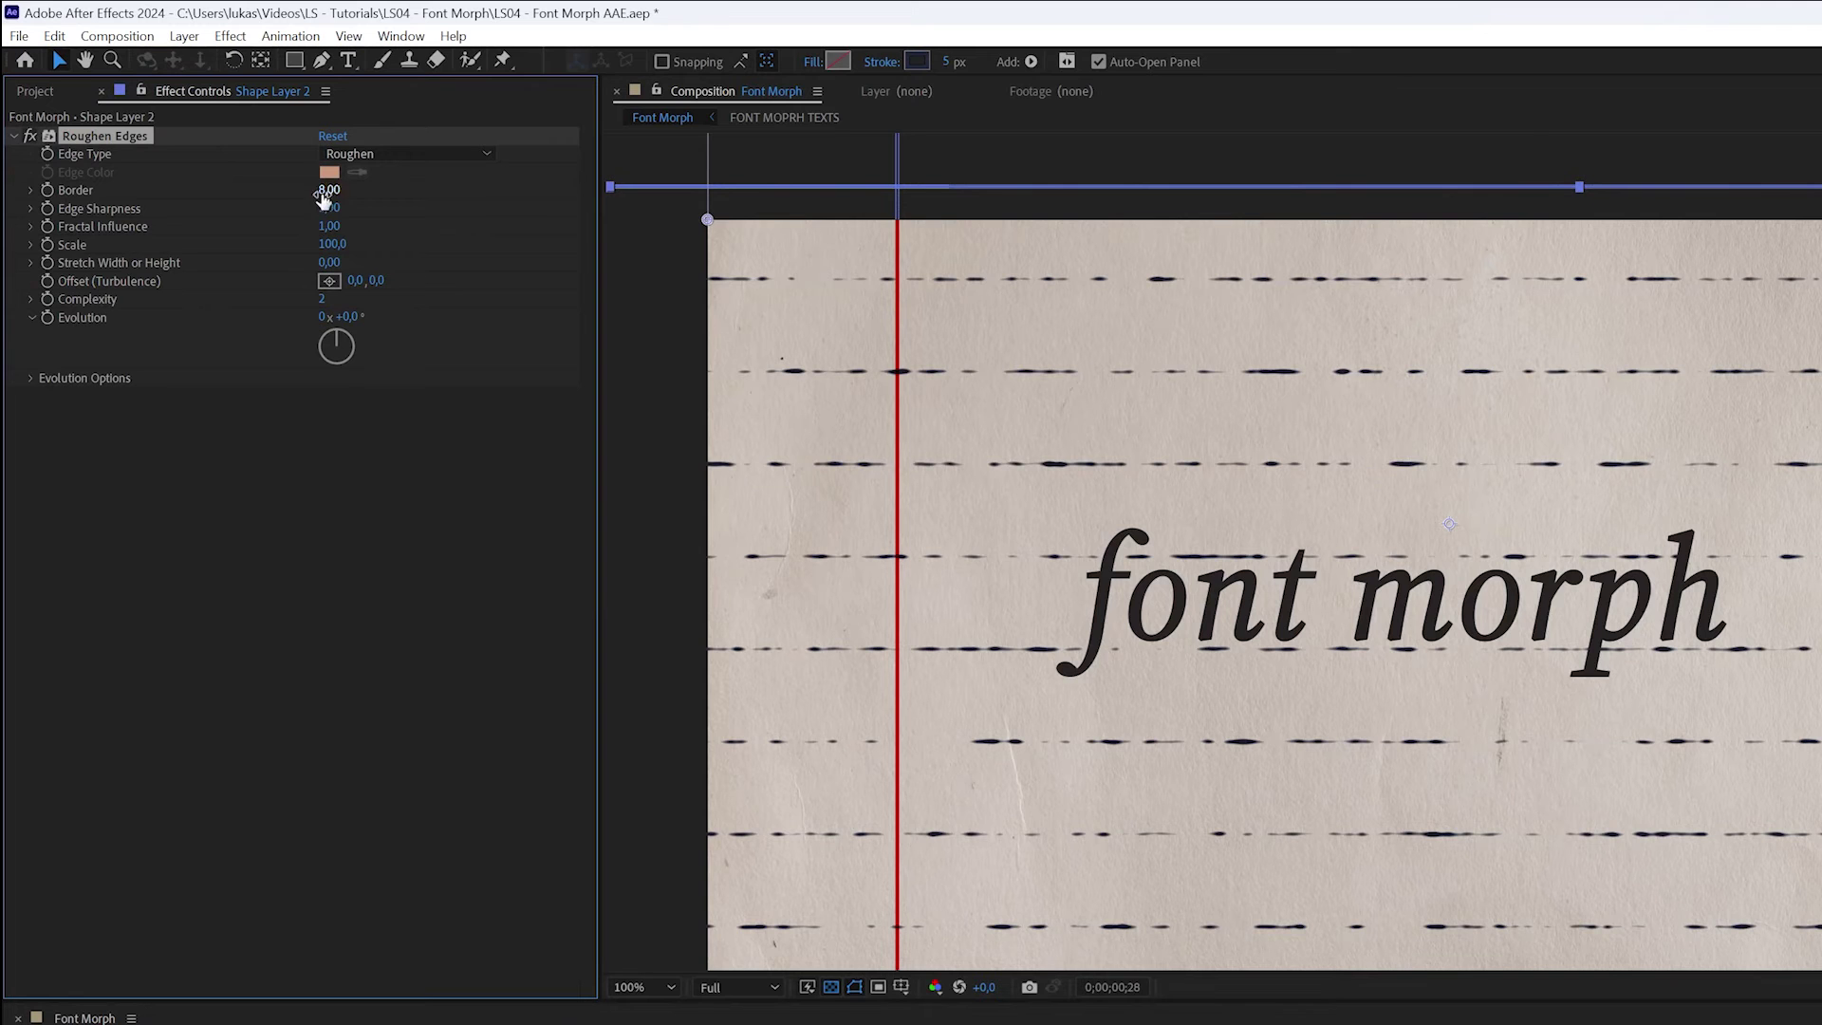
left_click(218, 139)
left_click(218, 127)
type("4")
key("Return")
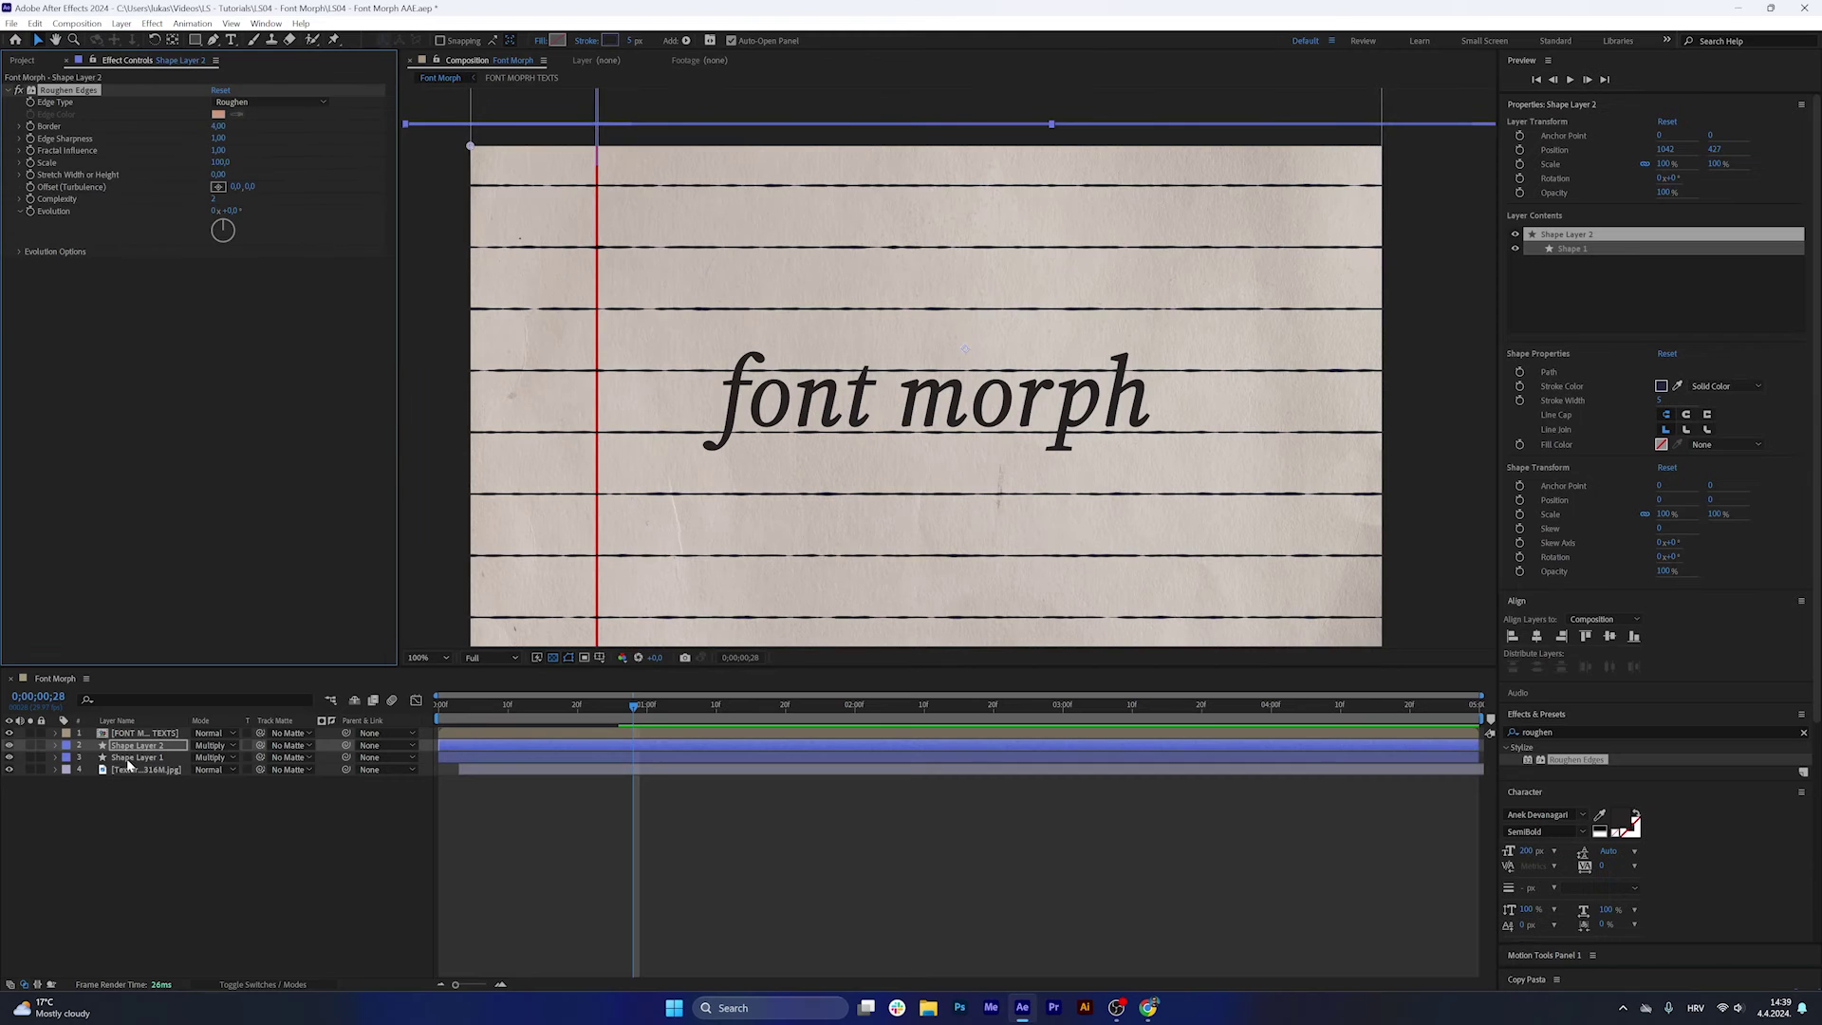
Paste the same Roughen Edges effect onto Shape Layer 1.
left_click(128, 758)
key("ctrl+v")
left_click(412, 892)
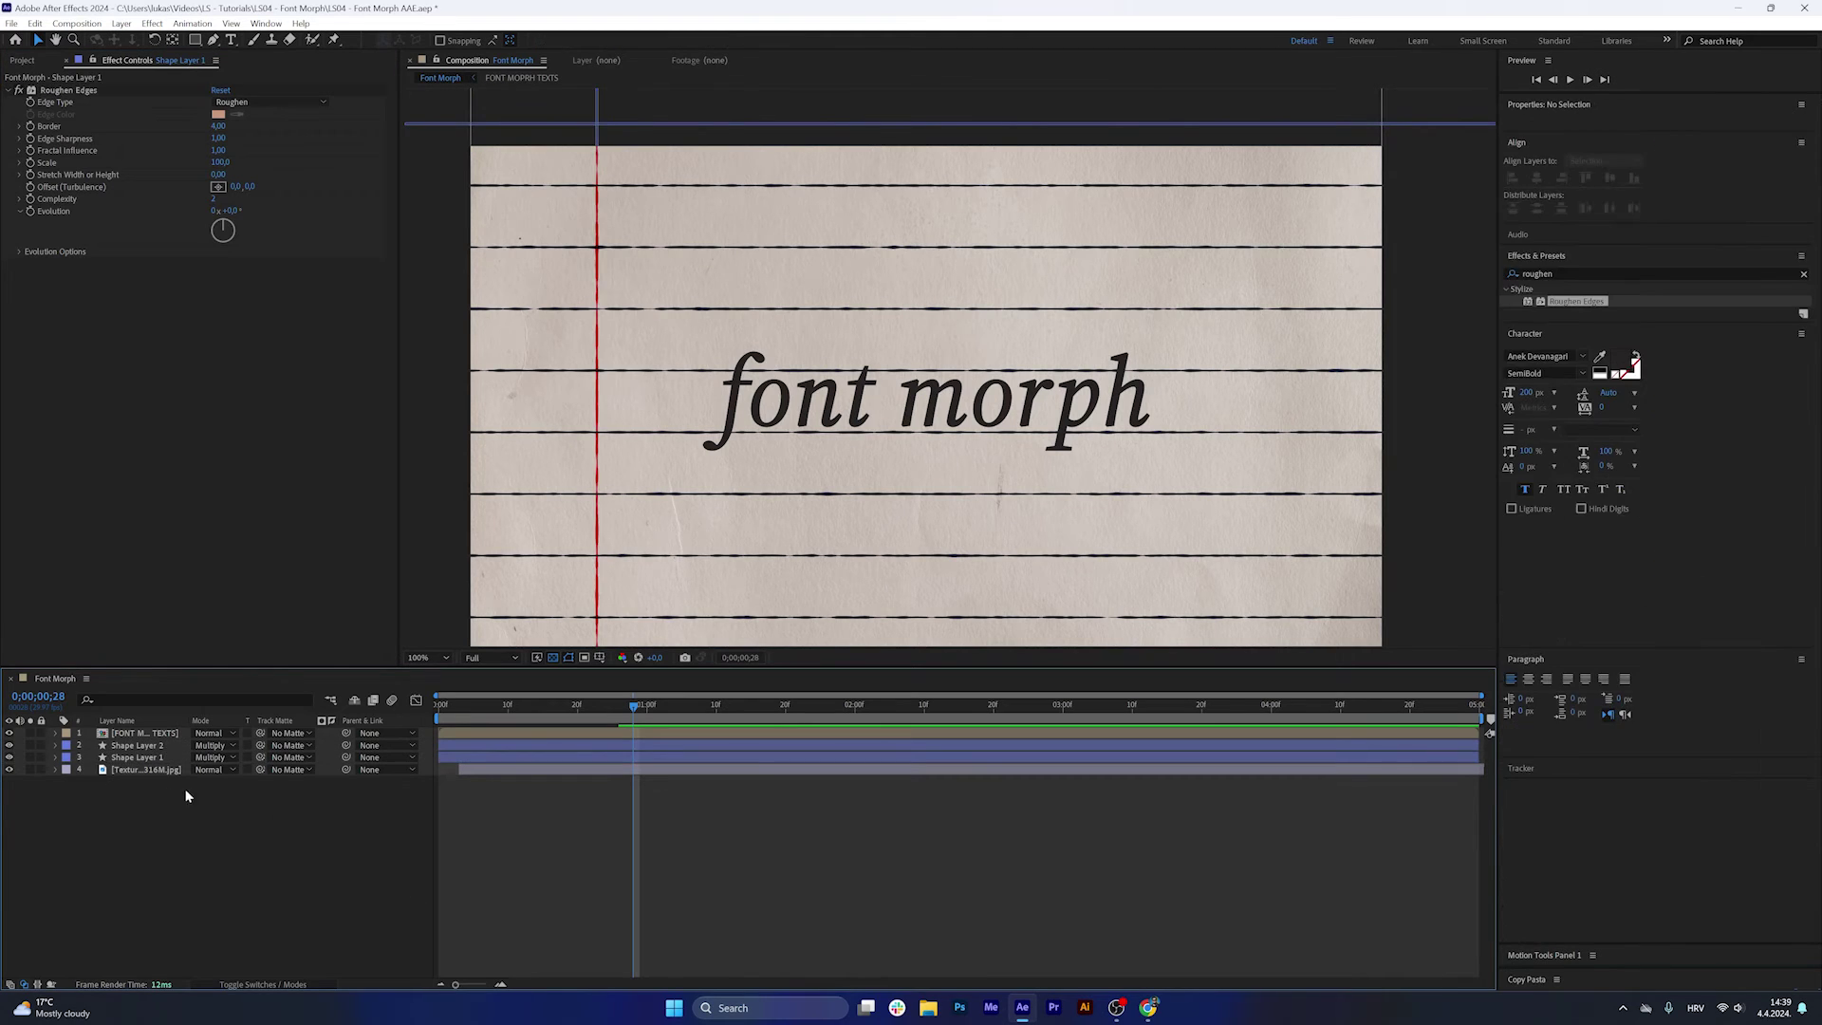
Set the opacity of Shape Layer 1 and Shape Layer 2 to 50%.
left_click(155, 758)
key("t")
left_click(156, 745)
key("t")
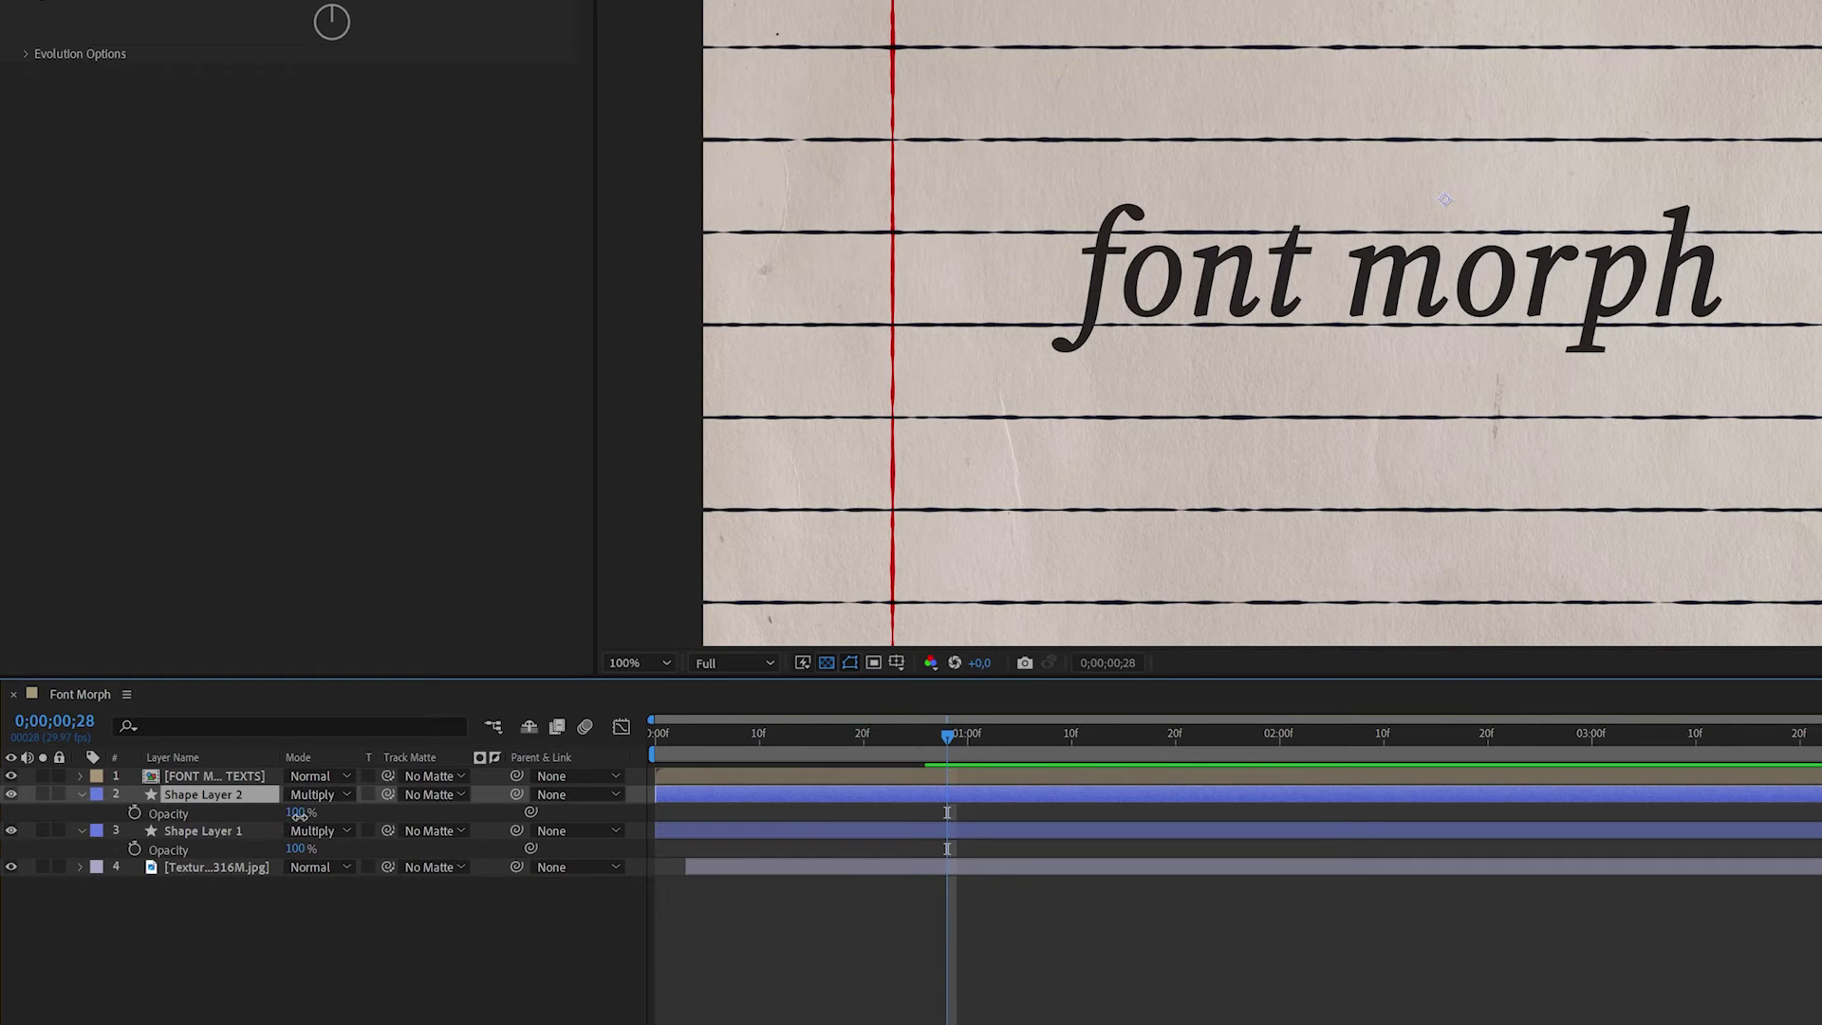
key("Return")
left_click(643, 975)
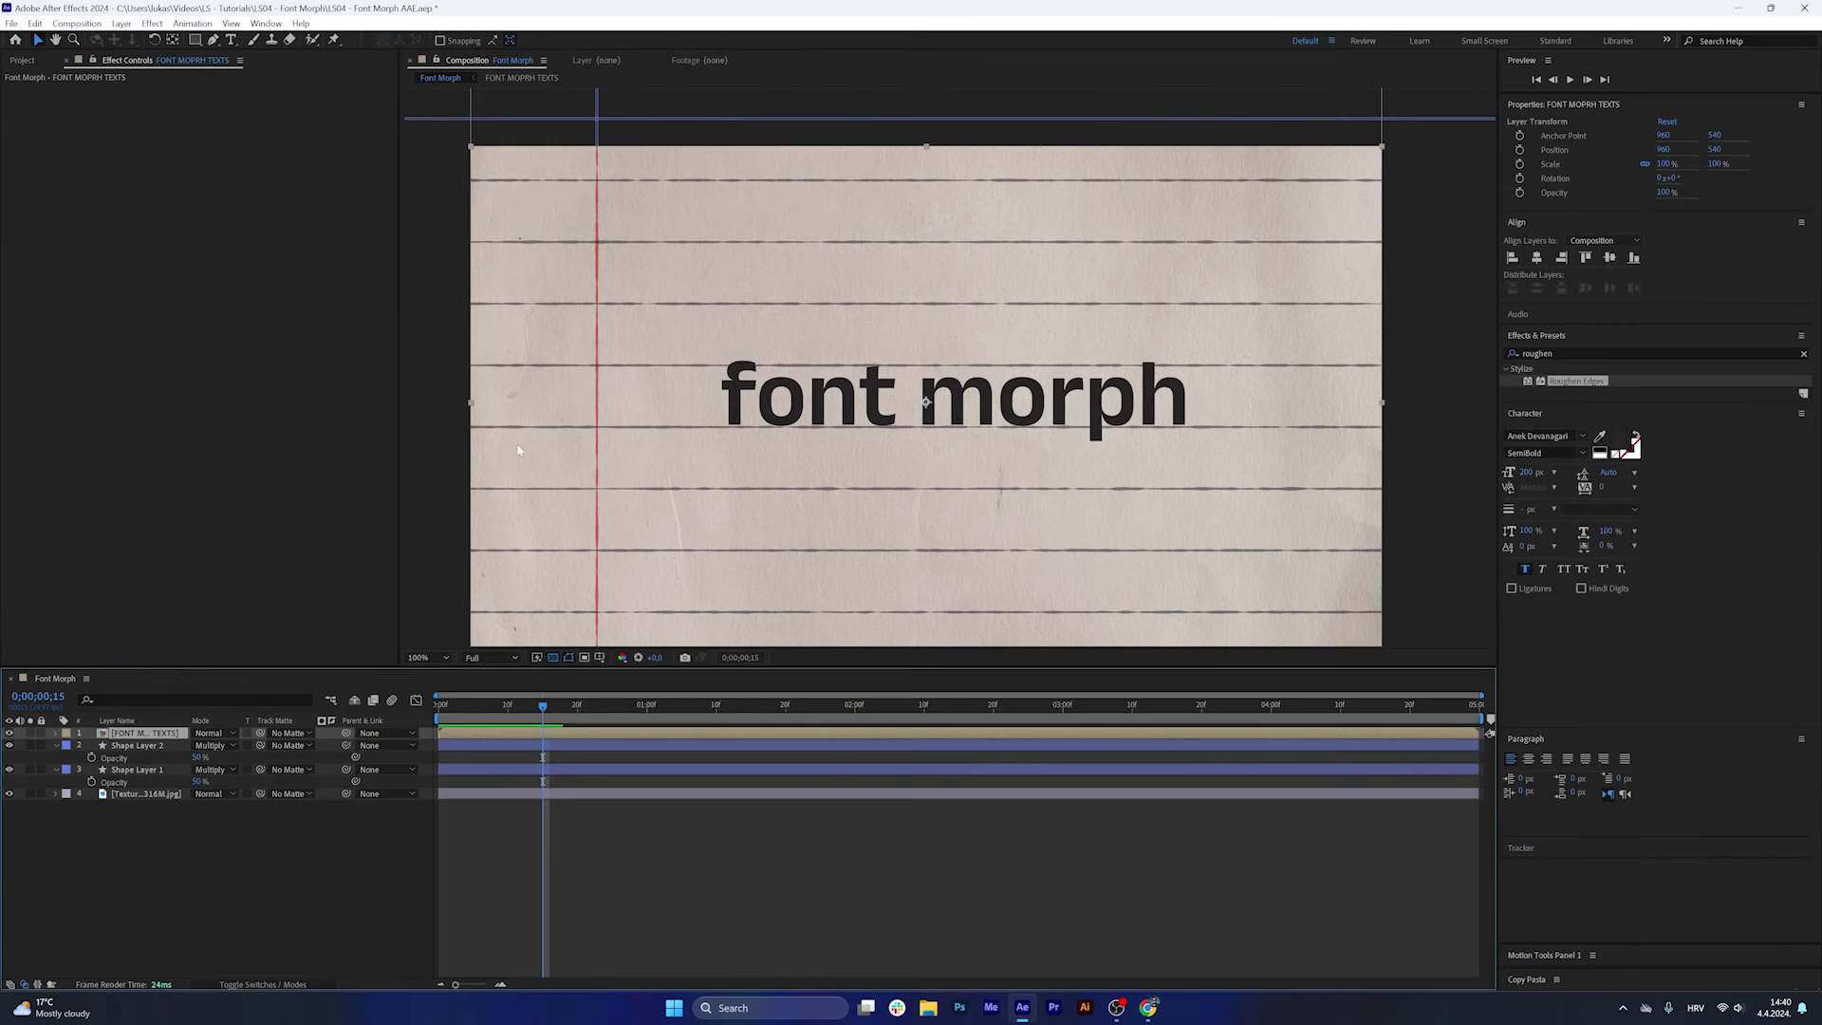
Set the blending mode of the FONT MOPRH TEXTS layer to Multiply and inspect the letter edges at 0;00;00;22.
left_click_drag(536, 695, 660, 702)
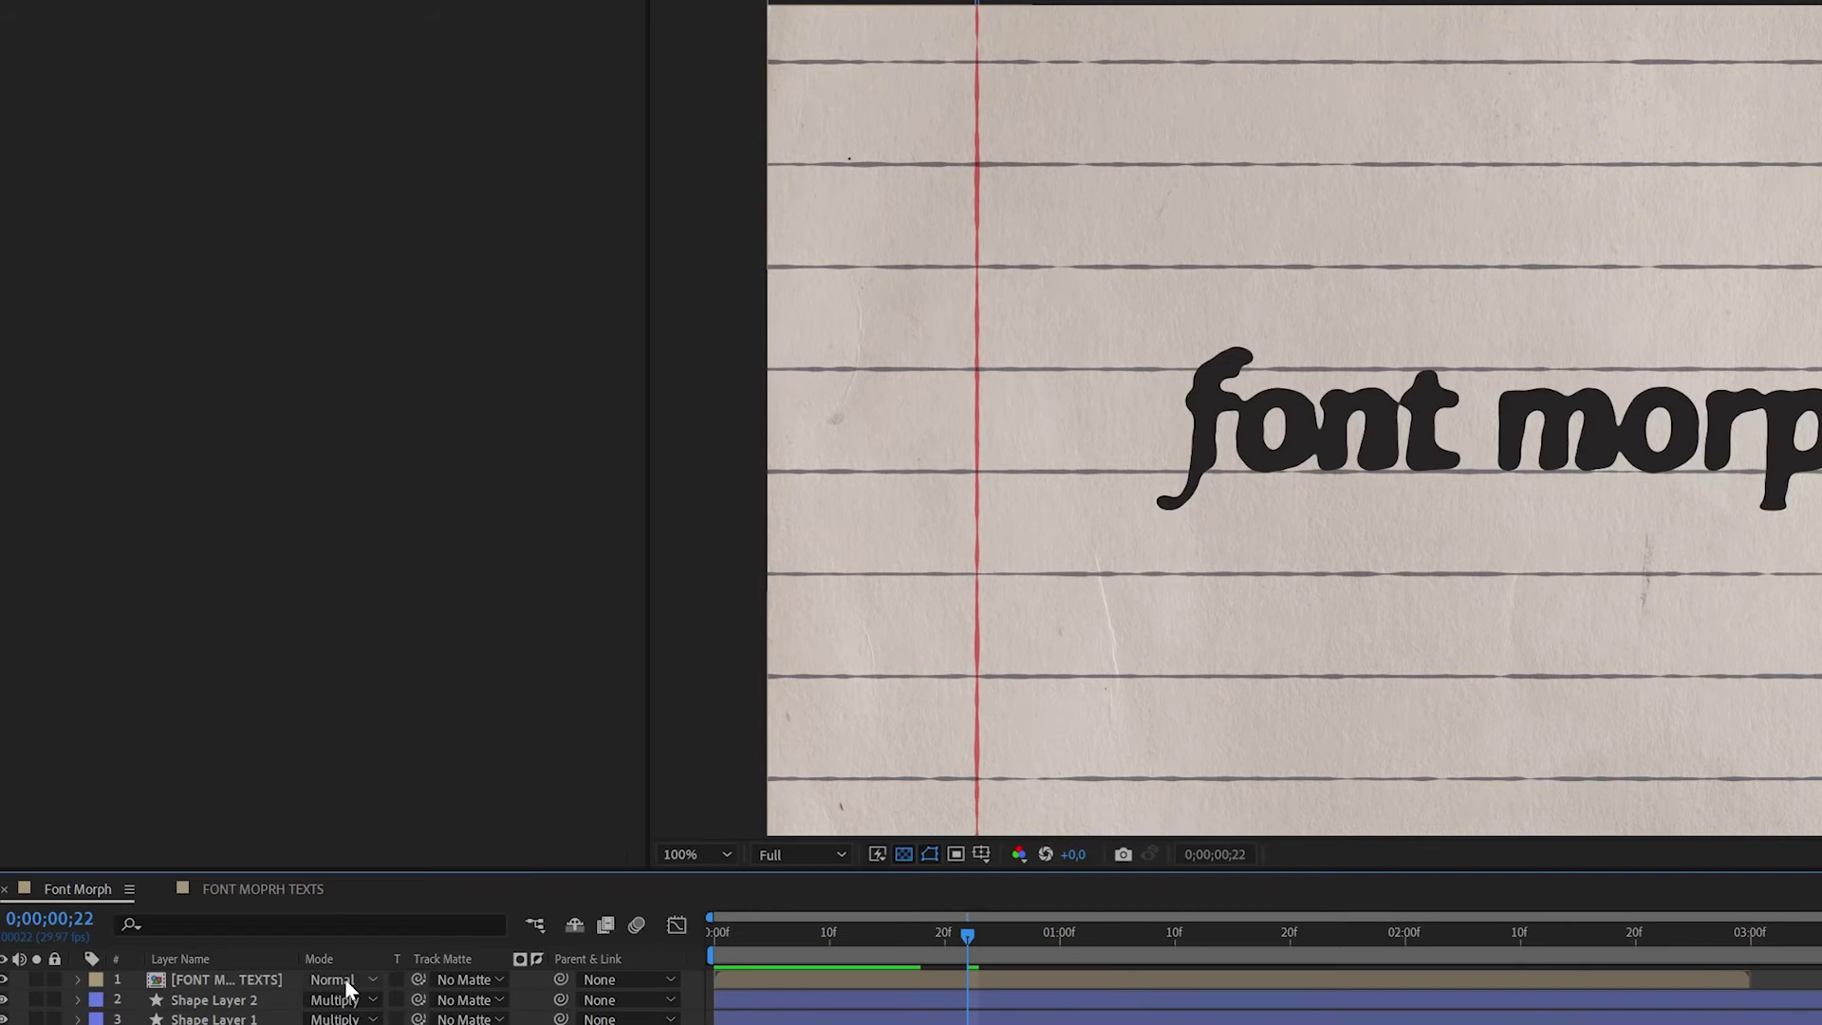
left_click(216, 732)
left_click(459, 4)
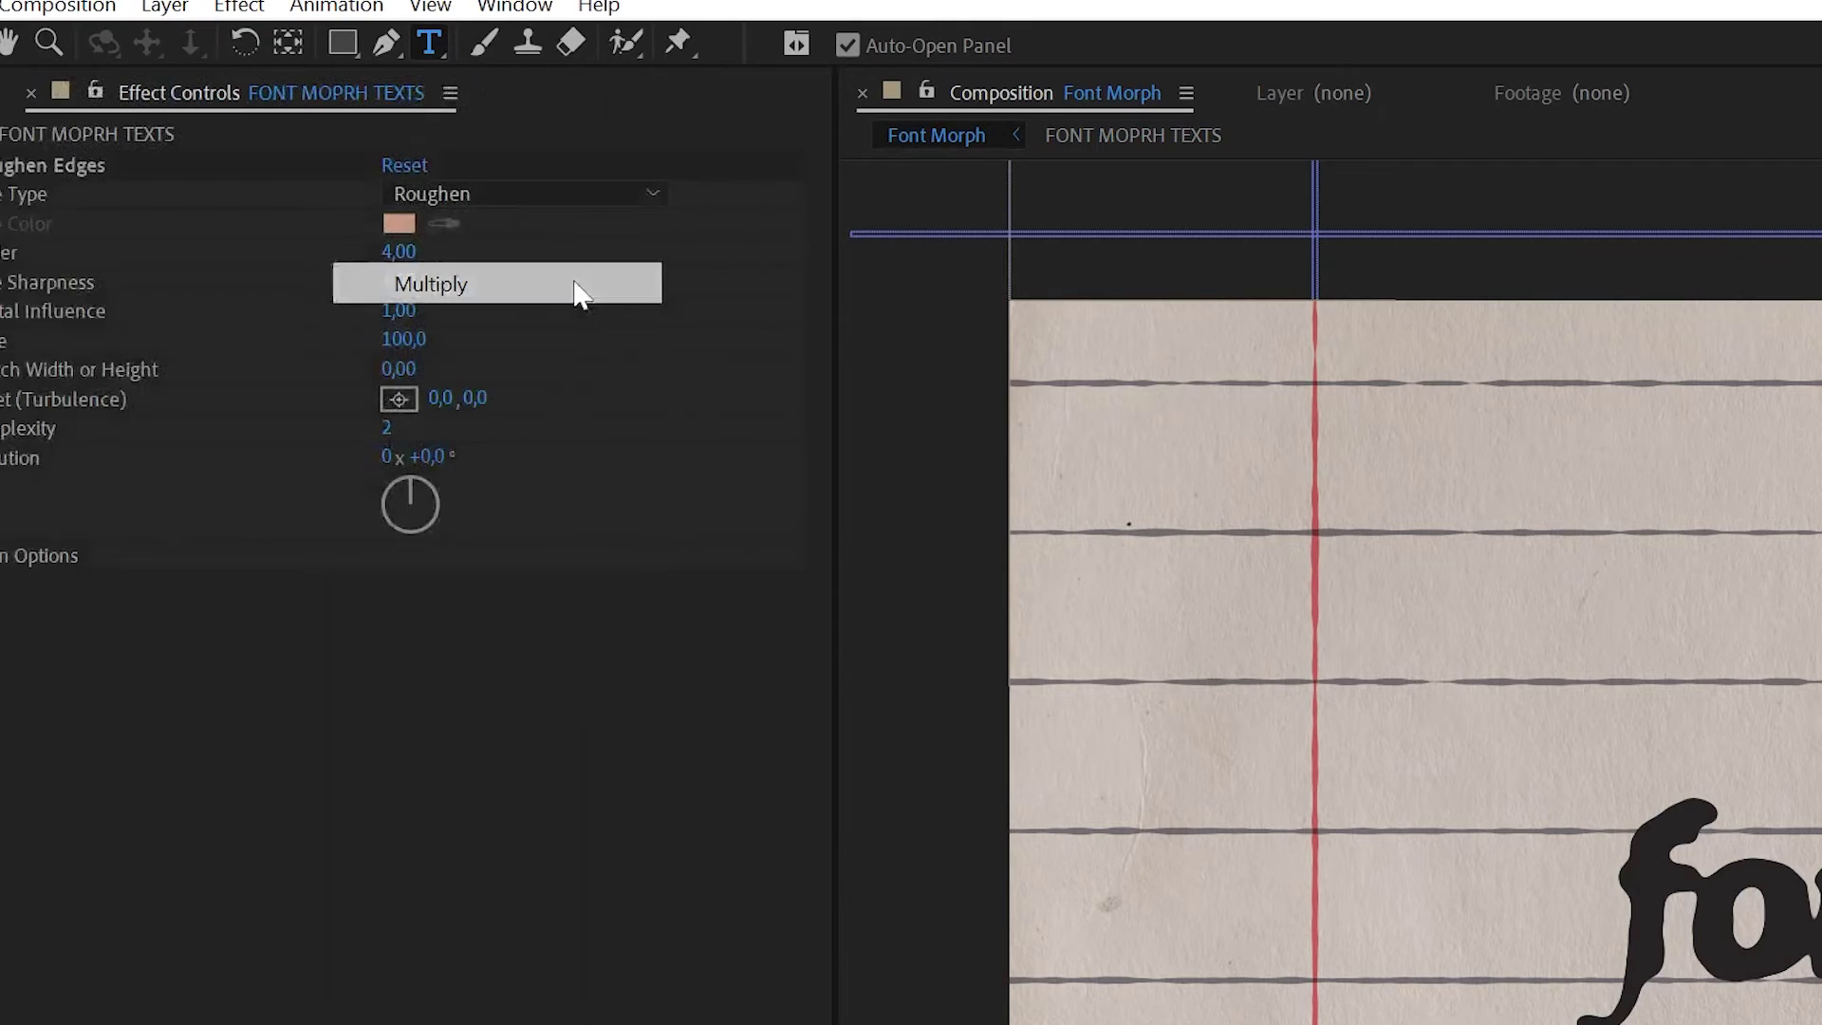
scroll(916, 503, "up", 4)
key("v")
scroll(807, 349, "up", 3)
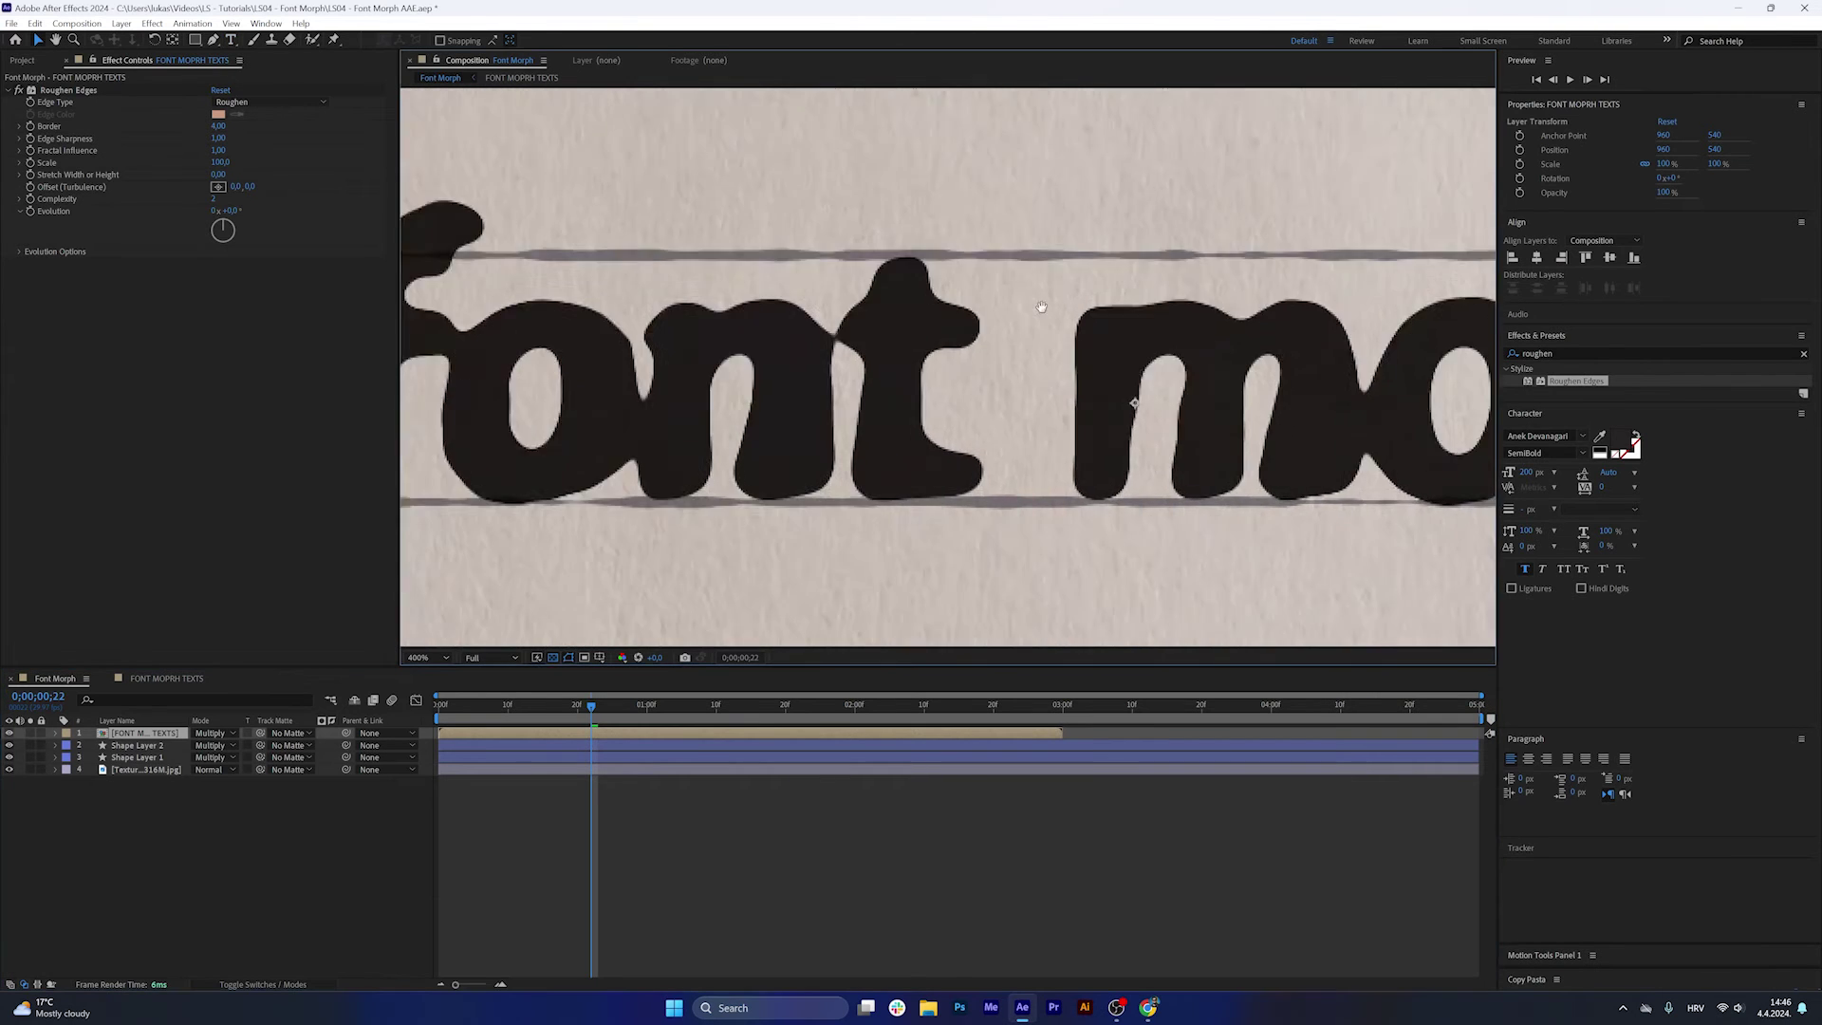
scroll(578, 265, "down", 4)
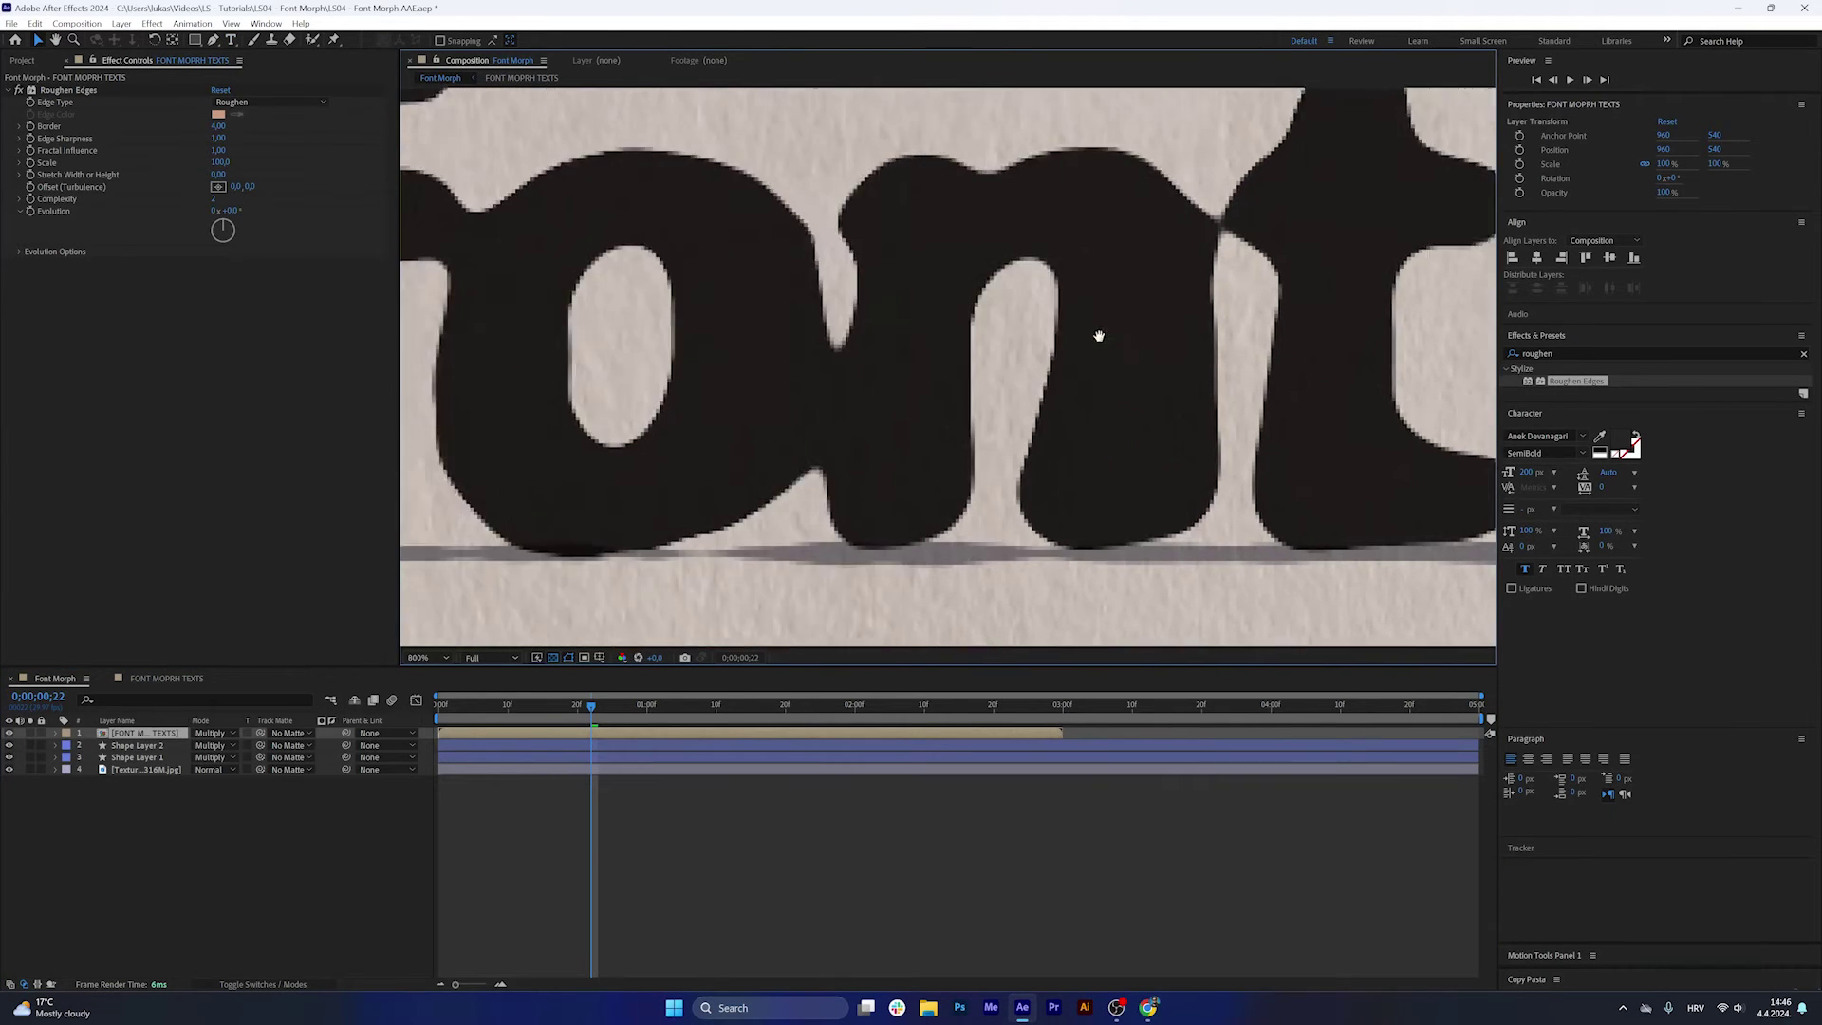
scroll(1024, 375, "down", 2)
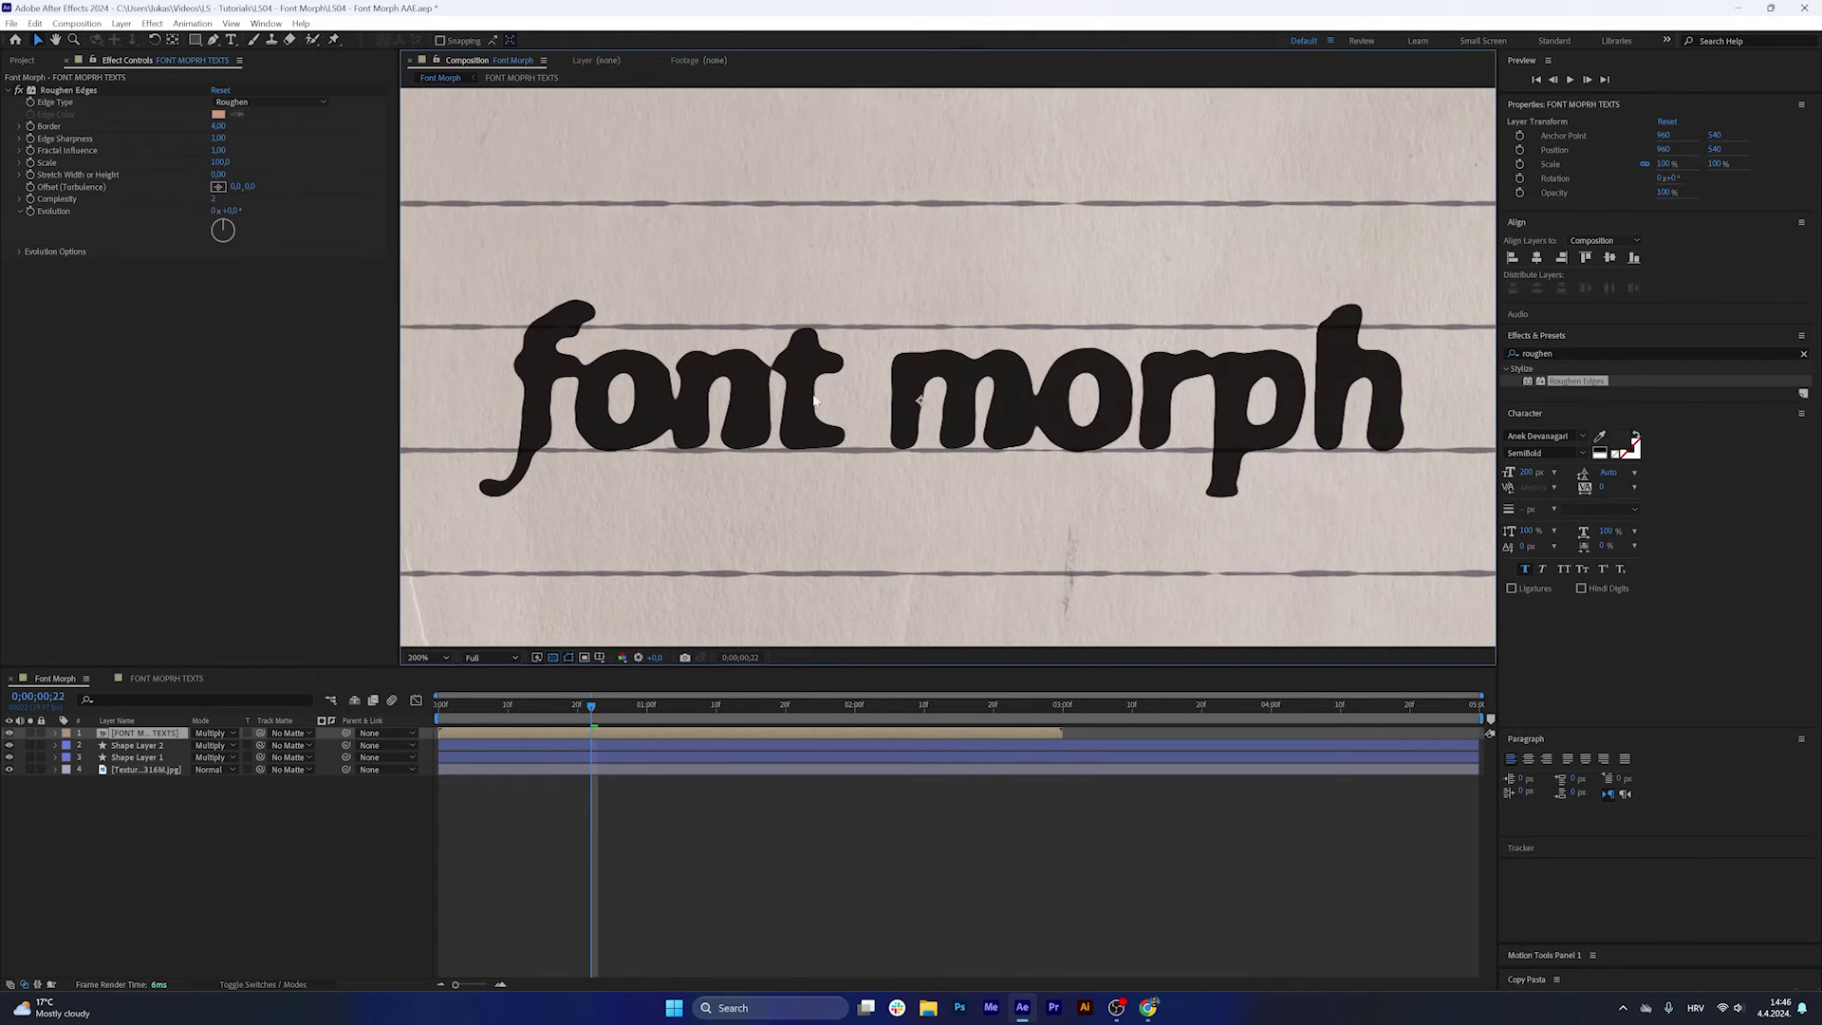
Trim the Font Morph composition to a work area that ends where the FONT MOPRH TEXTS layer ends.
left_click_drag(590, 707, 438, 726)
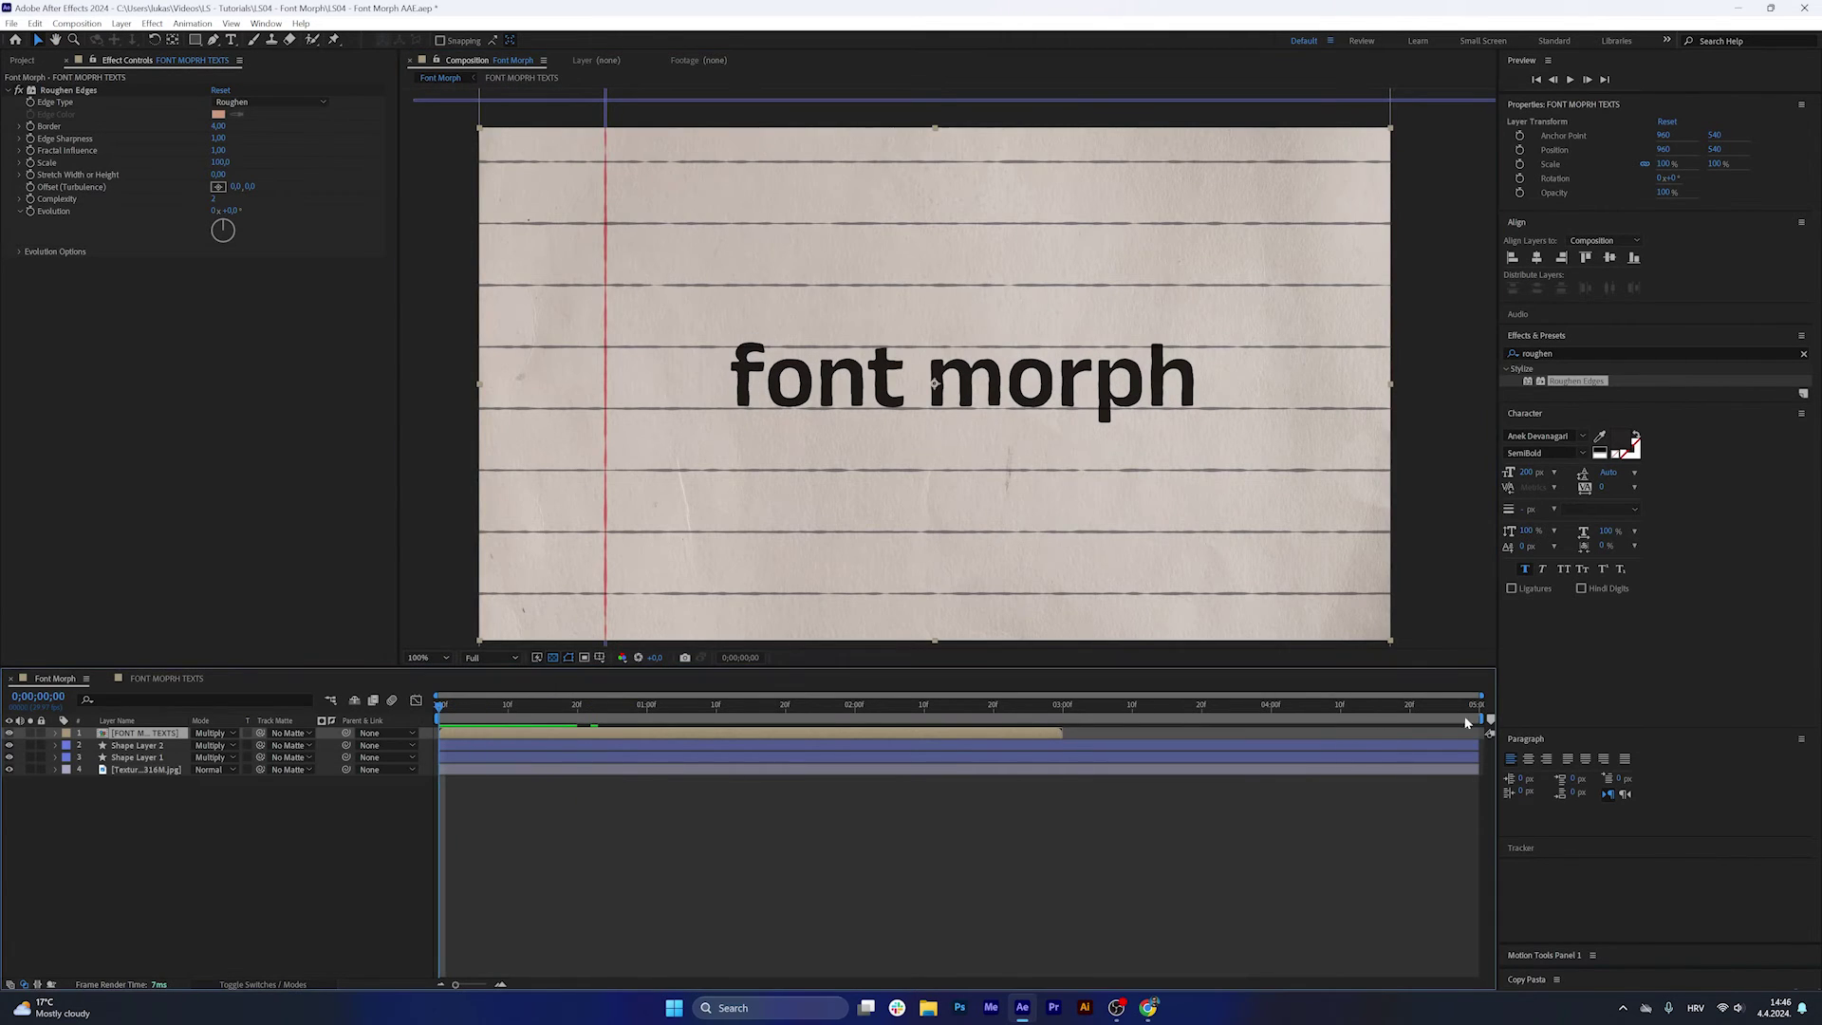
left_click_drag(1480, 720, 1062, 719)
right_click(1049, 723)
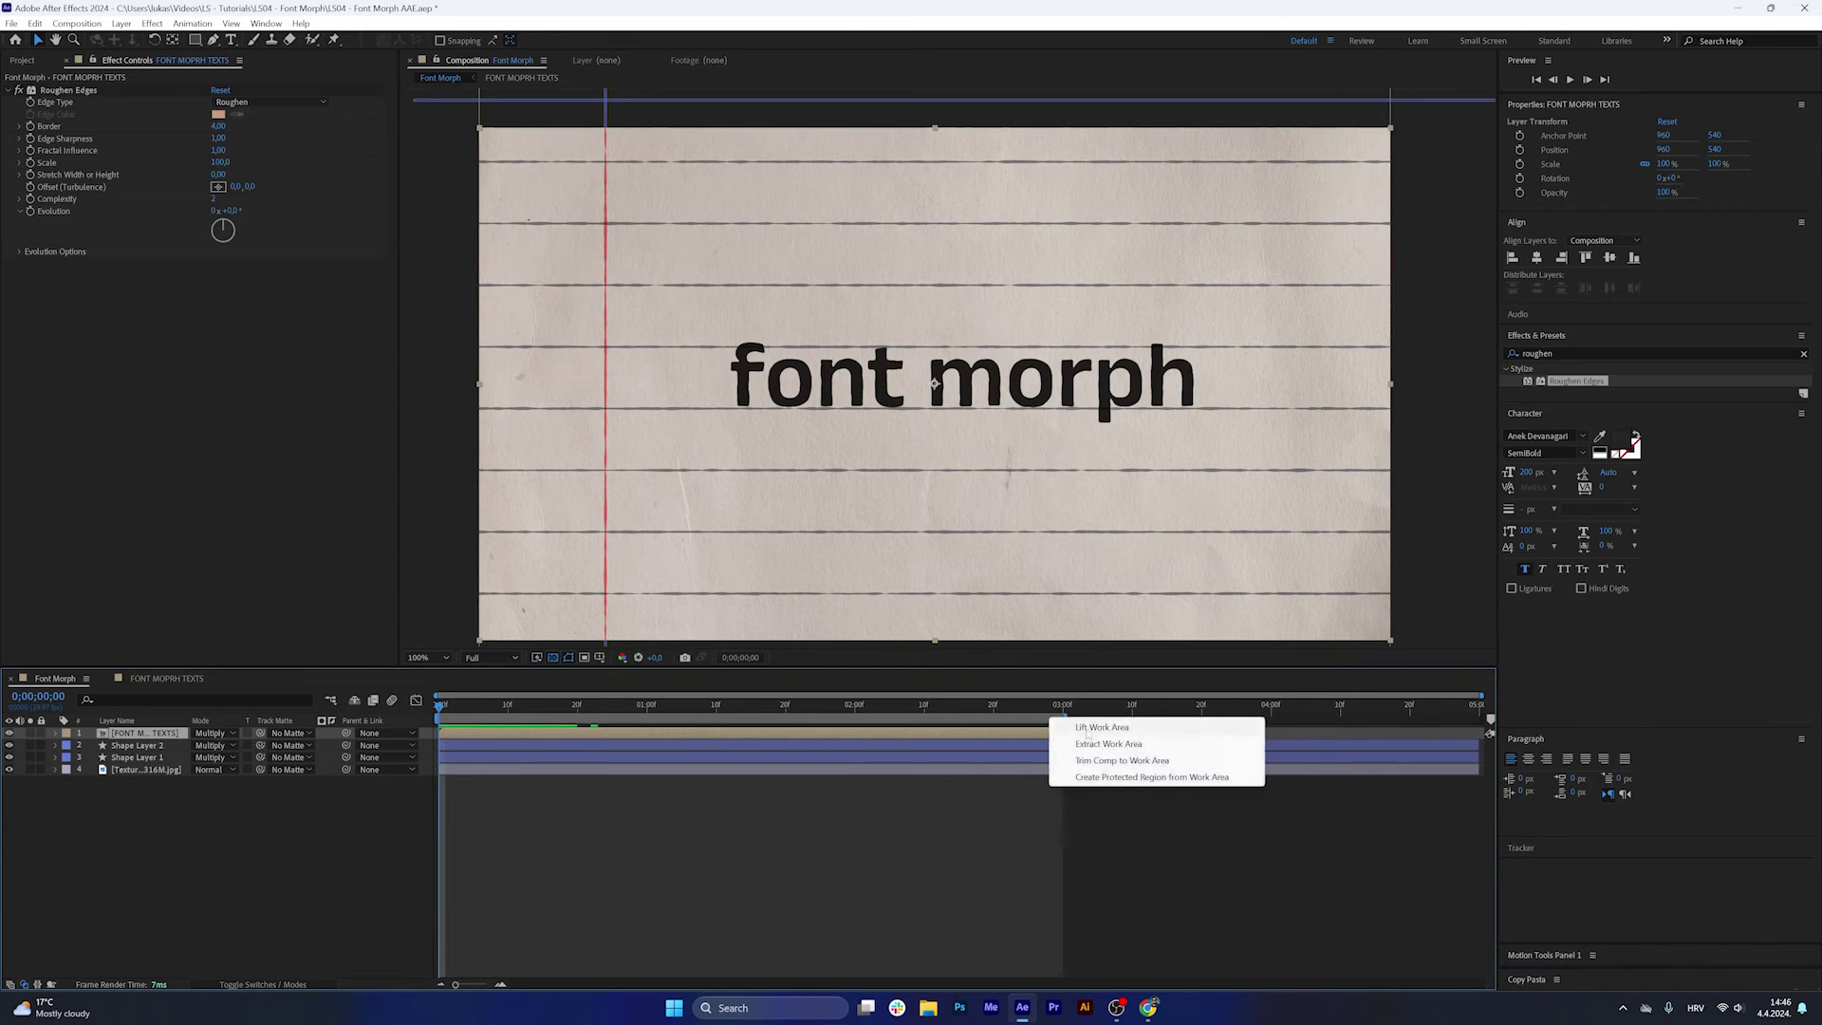
left_click(1119, 760)
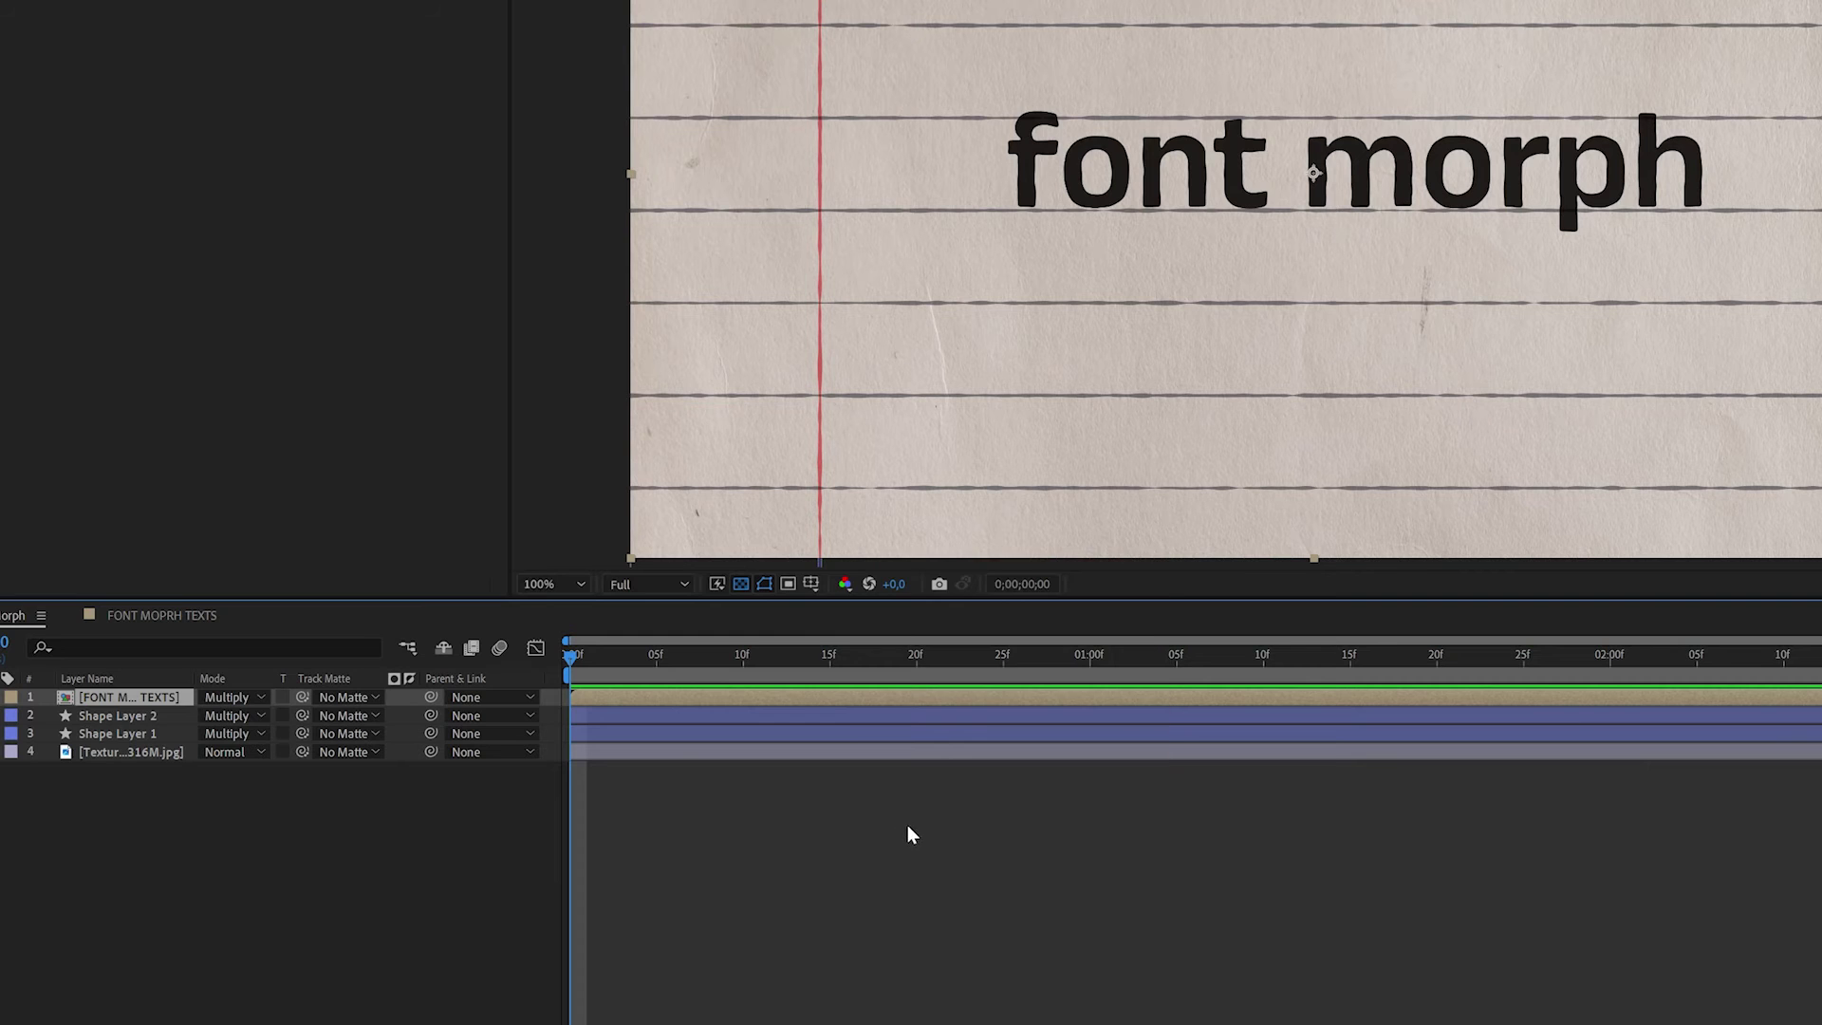
Add a new adjustment layer above all the other layers in the Font Morph composition.
right_click(665, 819)
mouse_move(763, 640)
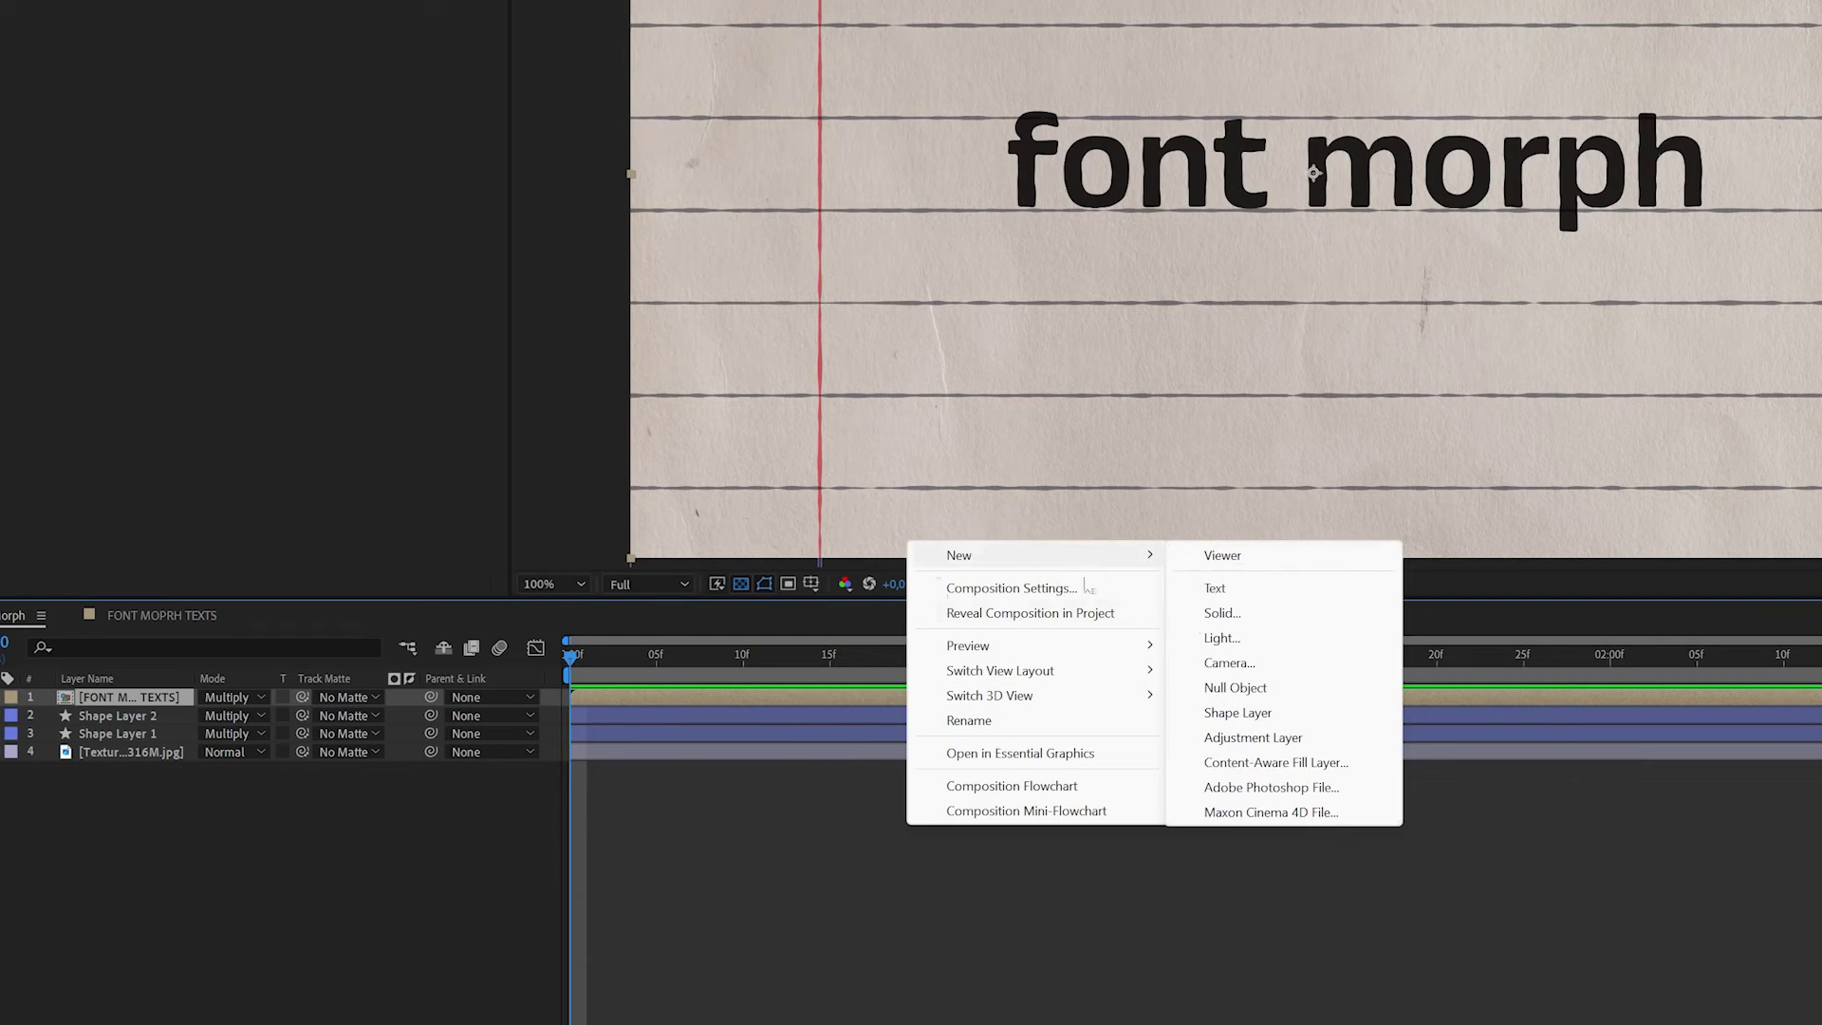
left_click(1296, 739)
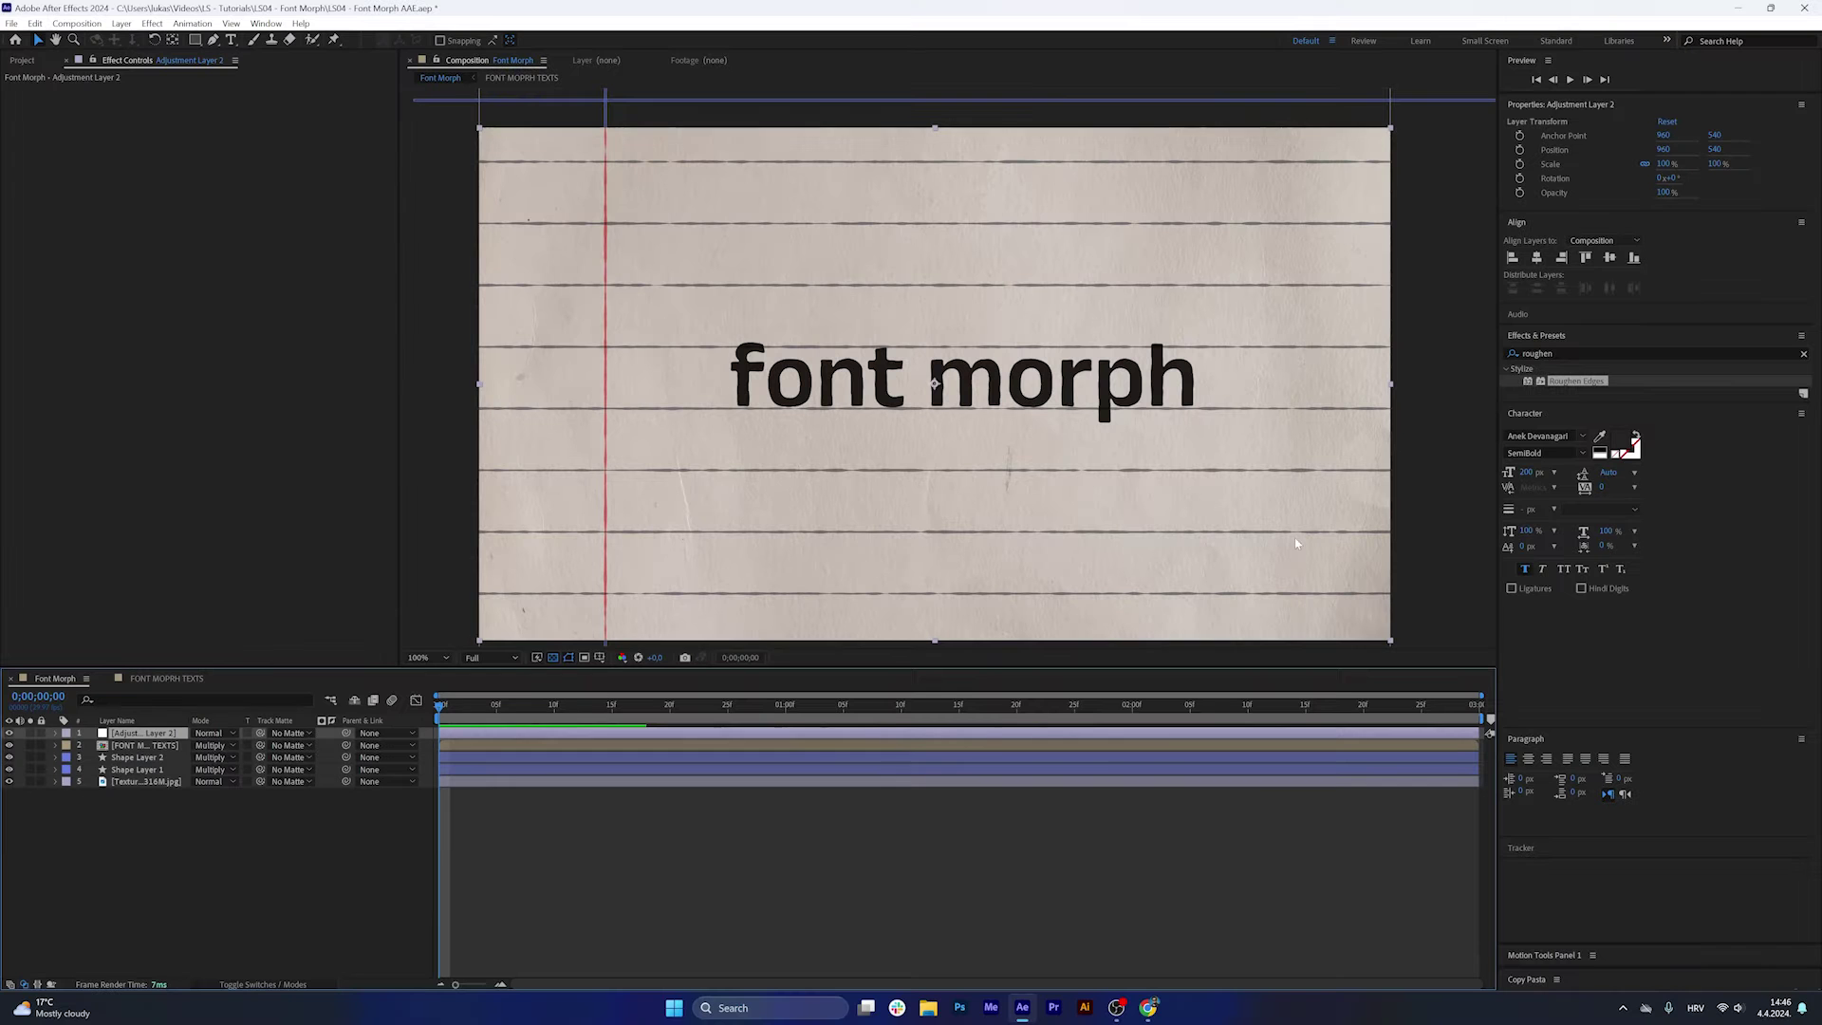
Apply Posterize Time to the adjustment layer with a Frame Rate of 12 and preview the animation.
left_click(1586, 355)
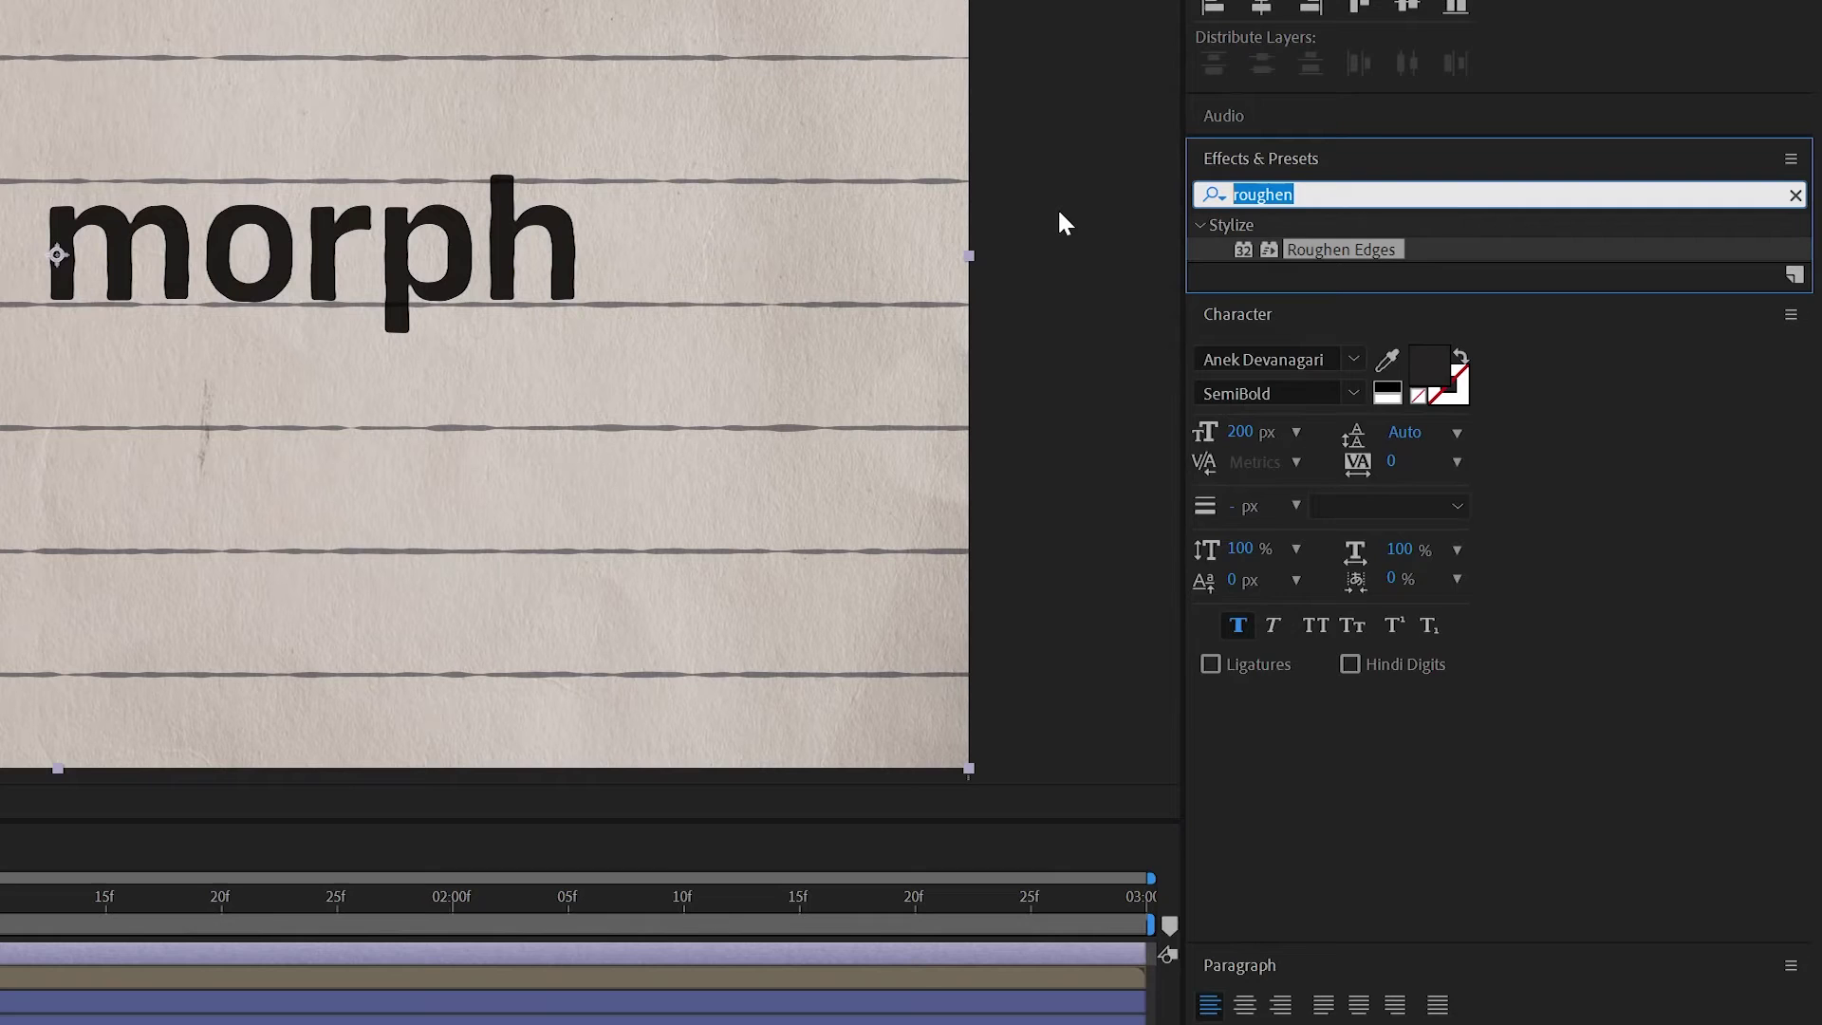
type("poste")
left_click_drag(1326, 292, 21, 380)
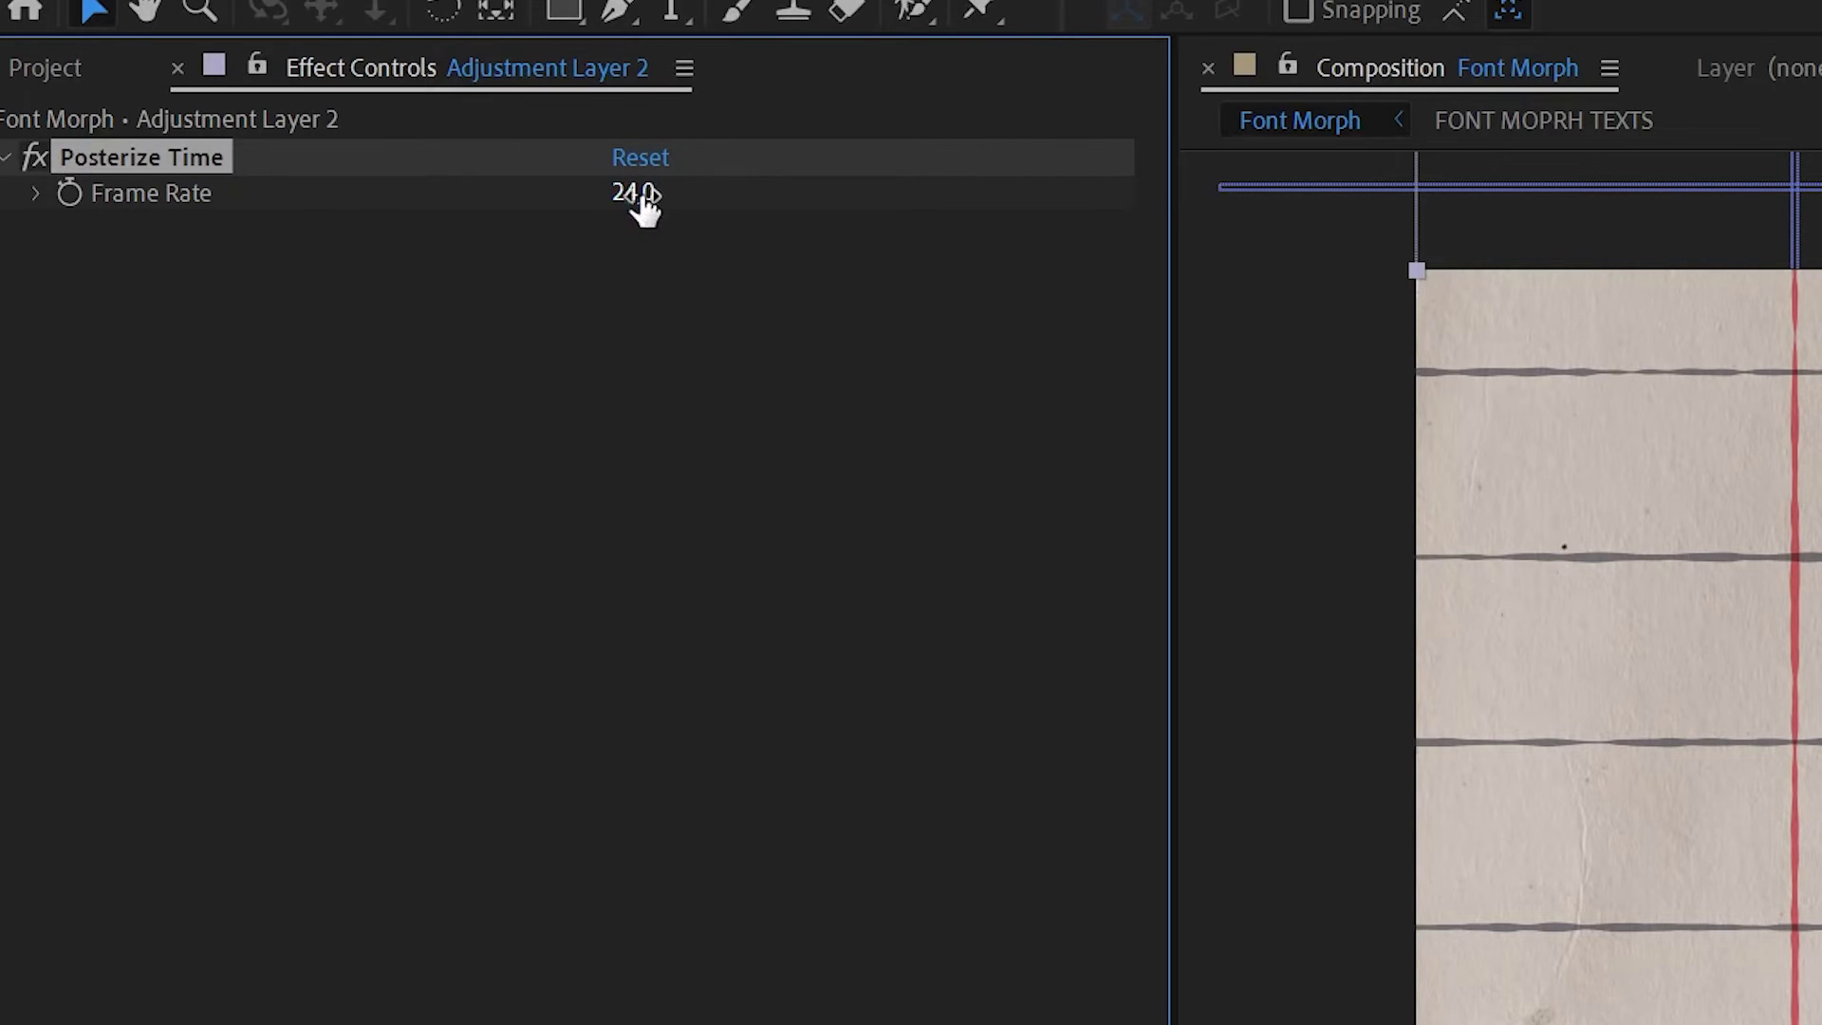
left_click(219, 102)
type("12")
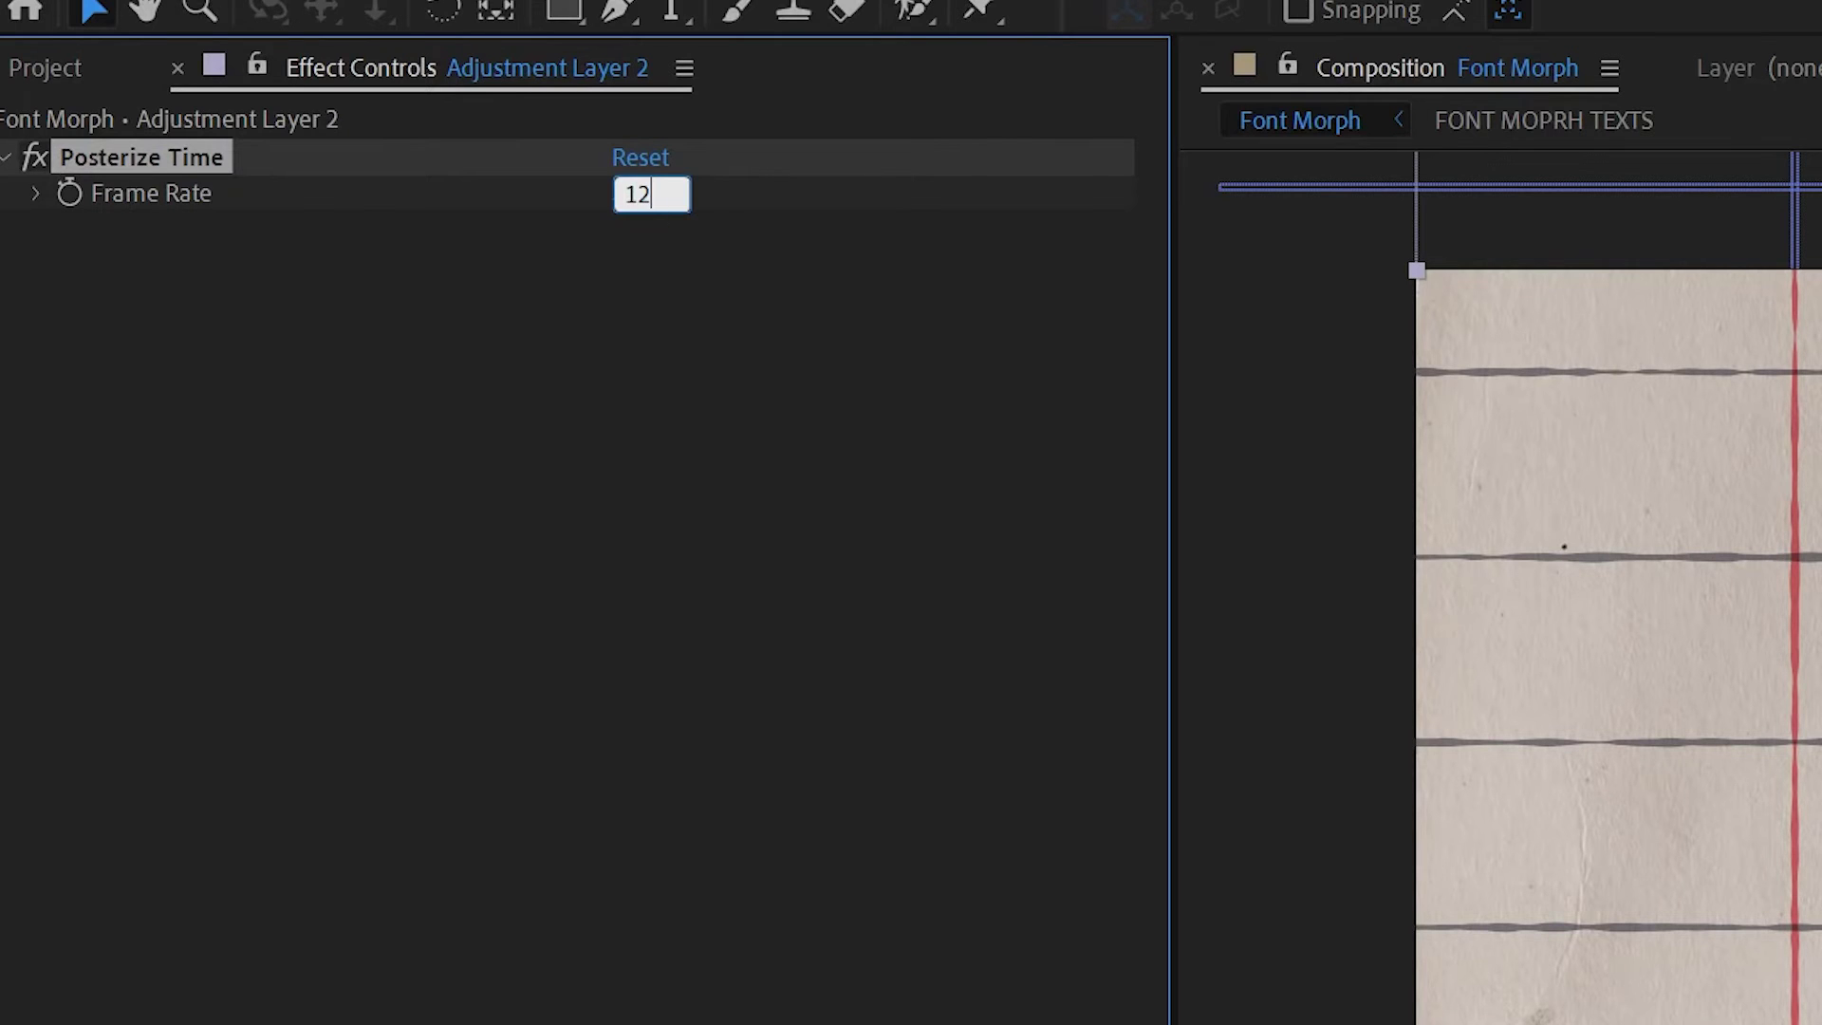
key("Return")
key("space")
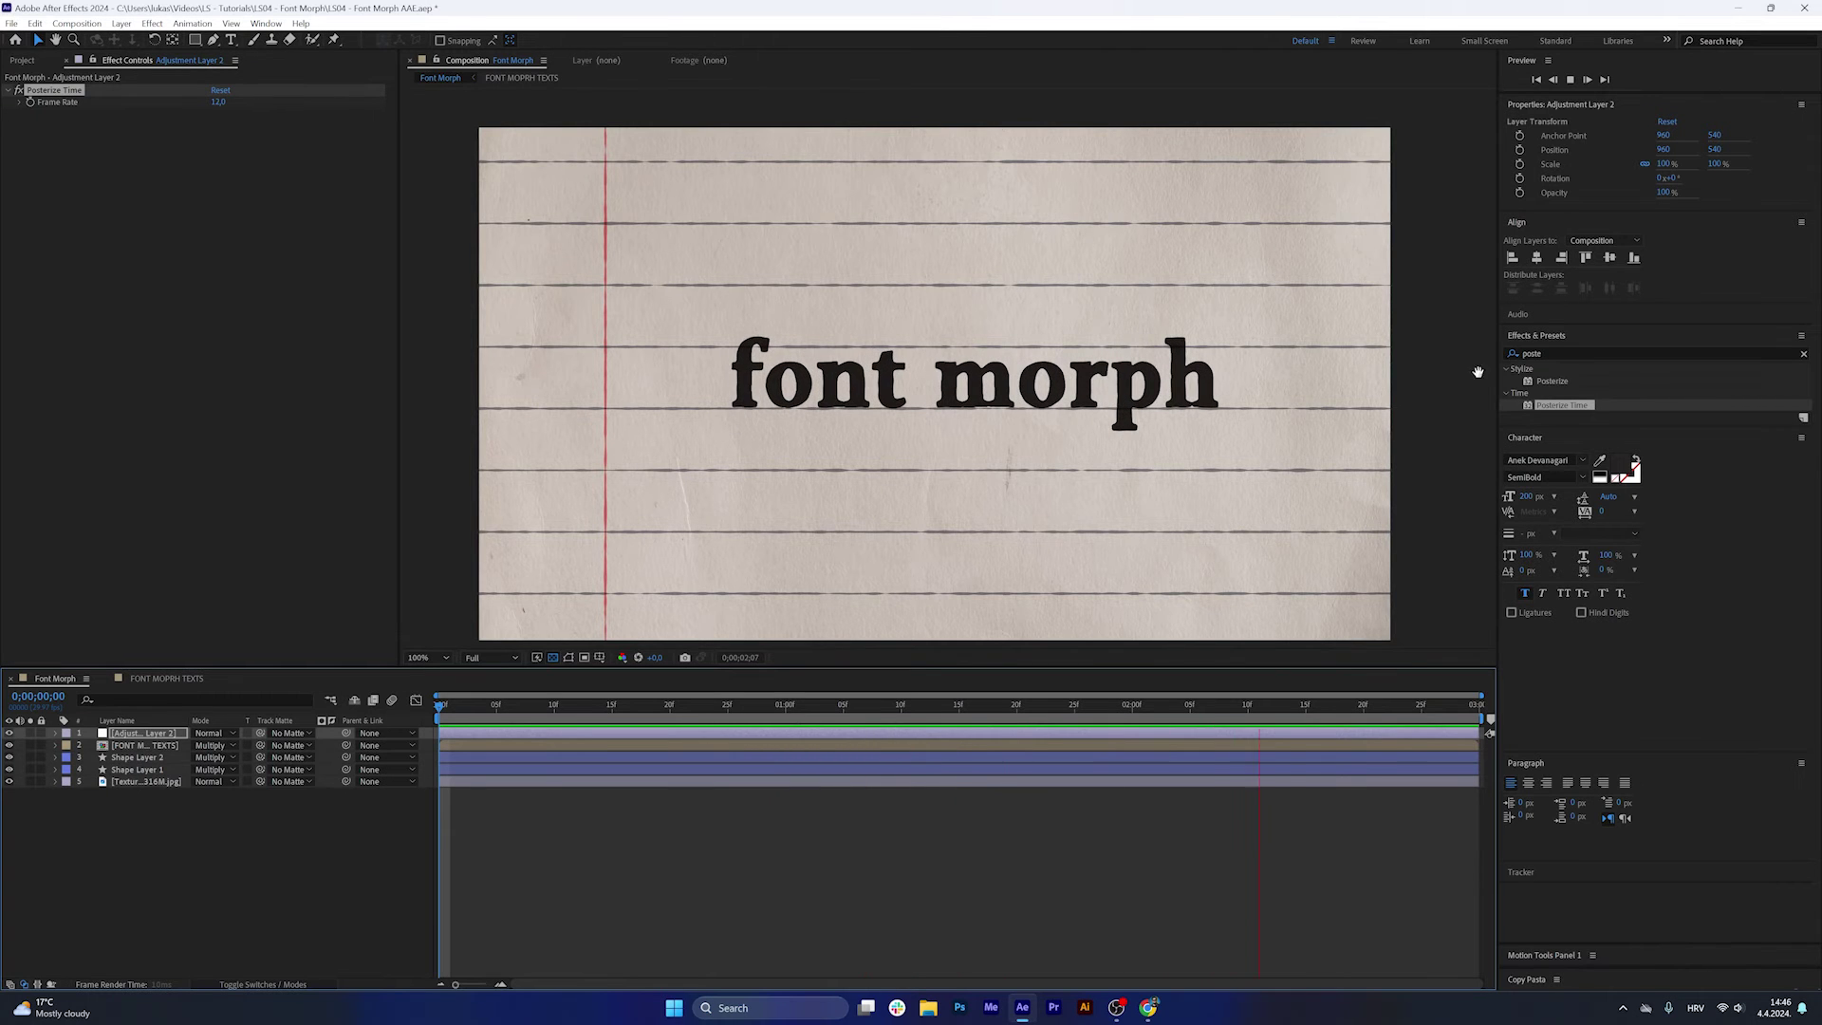
key("space")
Apply CC Vignette to the adjustment layer above Posterize Time, with Amount 100 and Angle of View 50.
left_click(1575, 354)
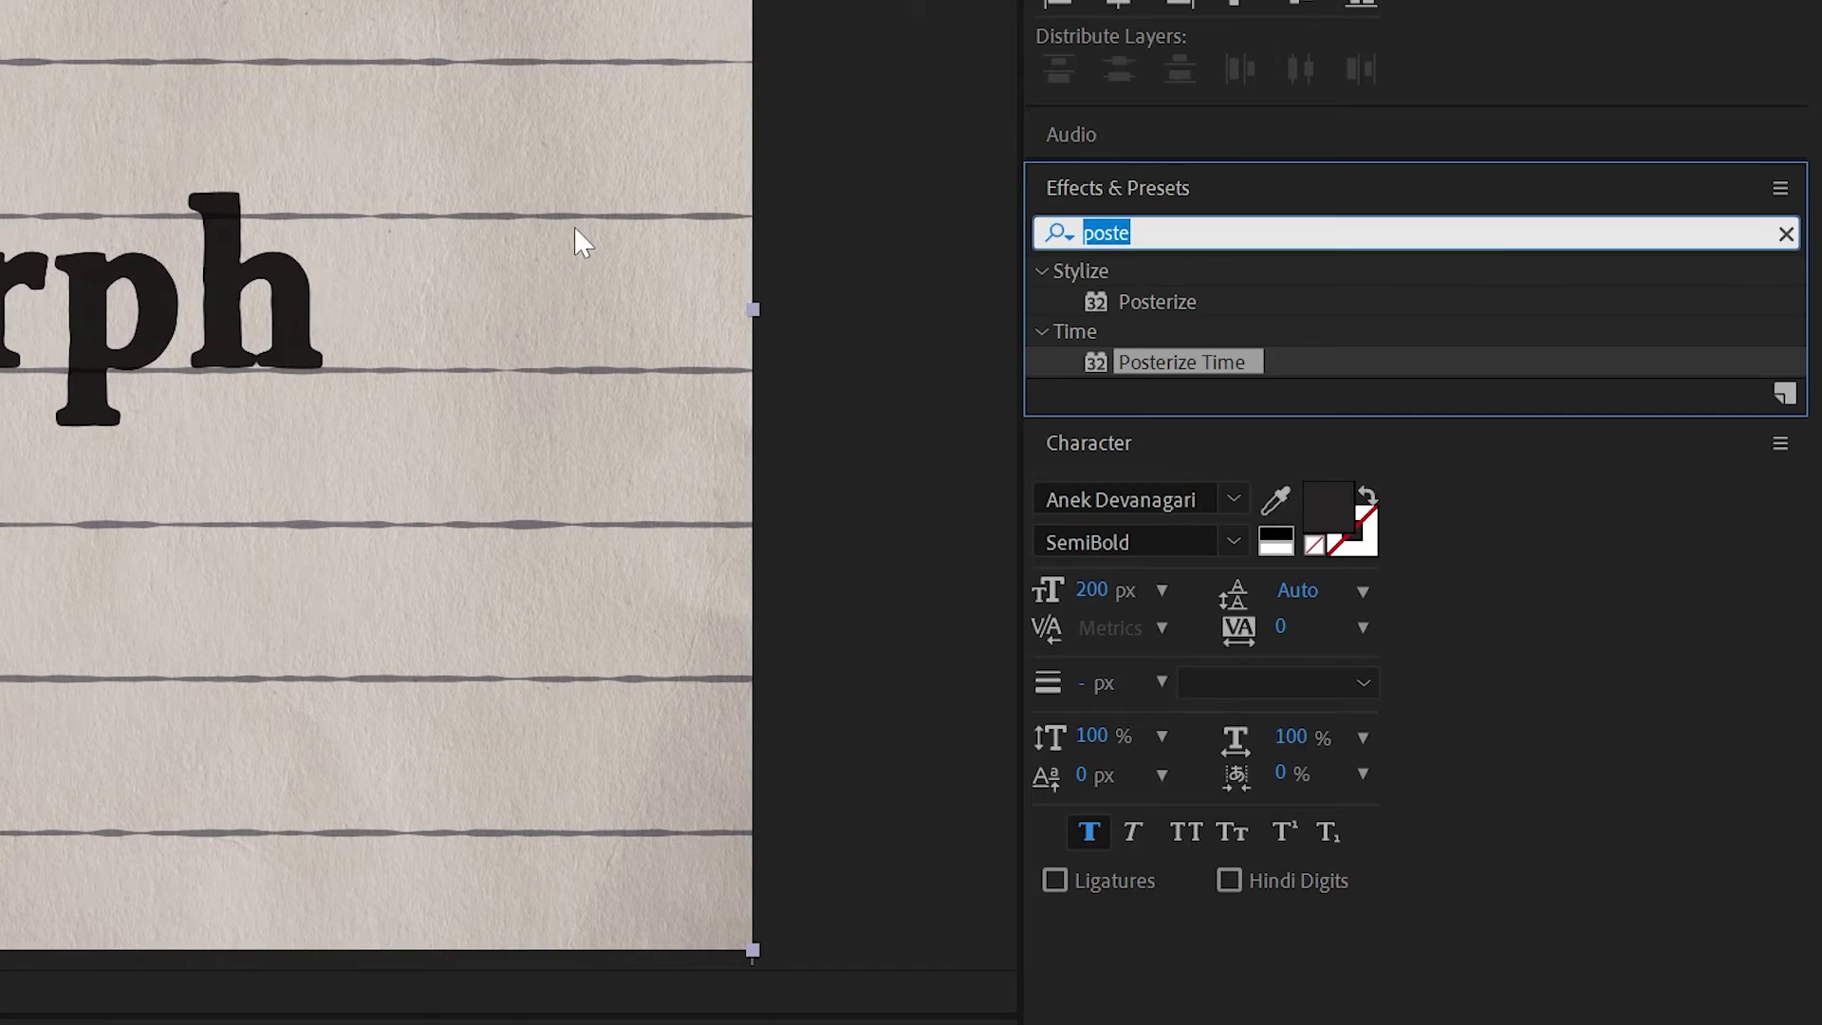
type("vignet")
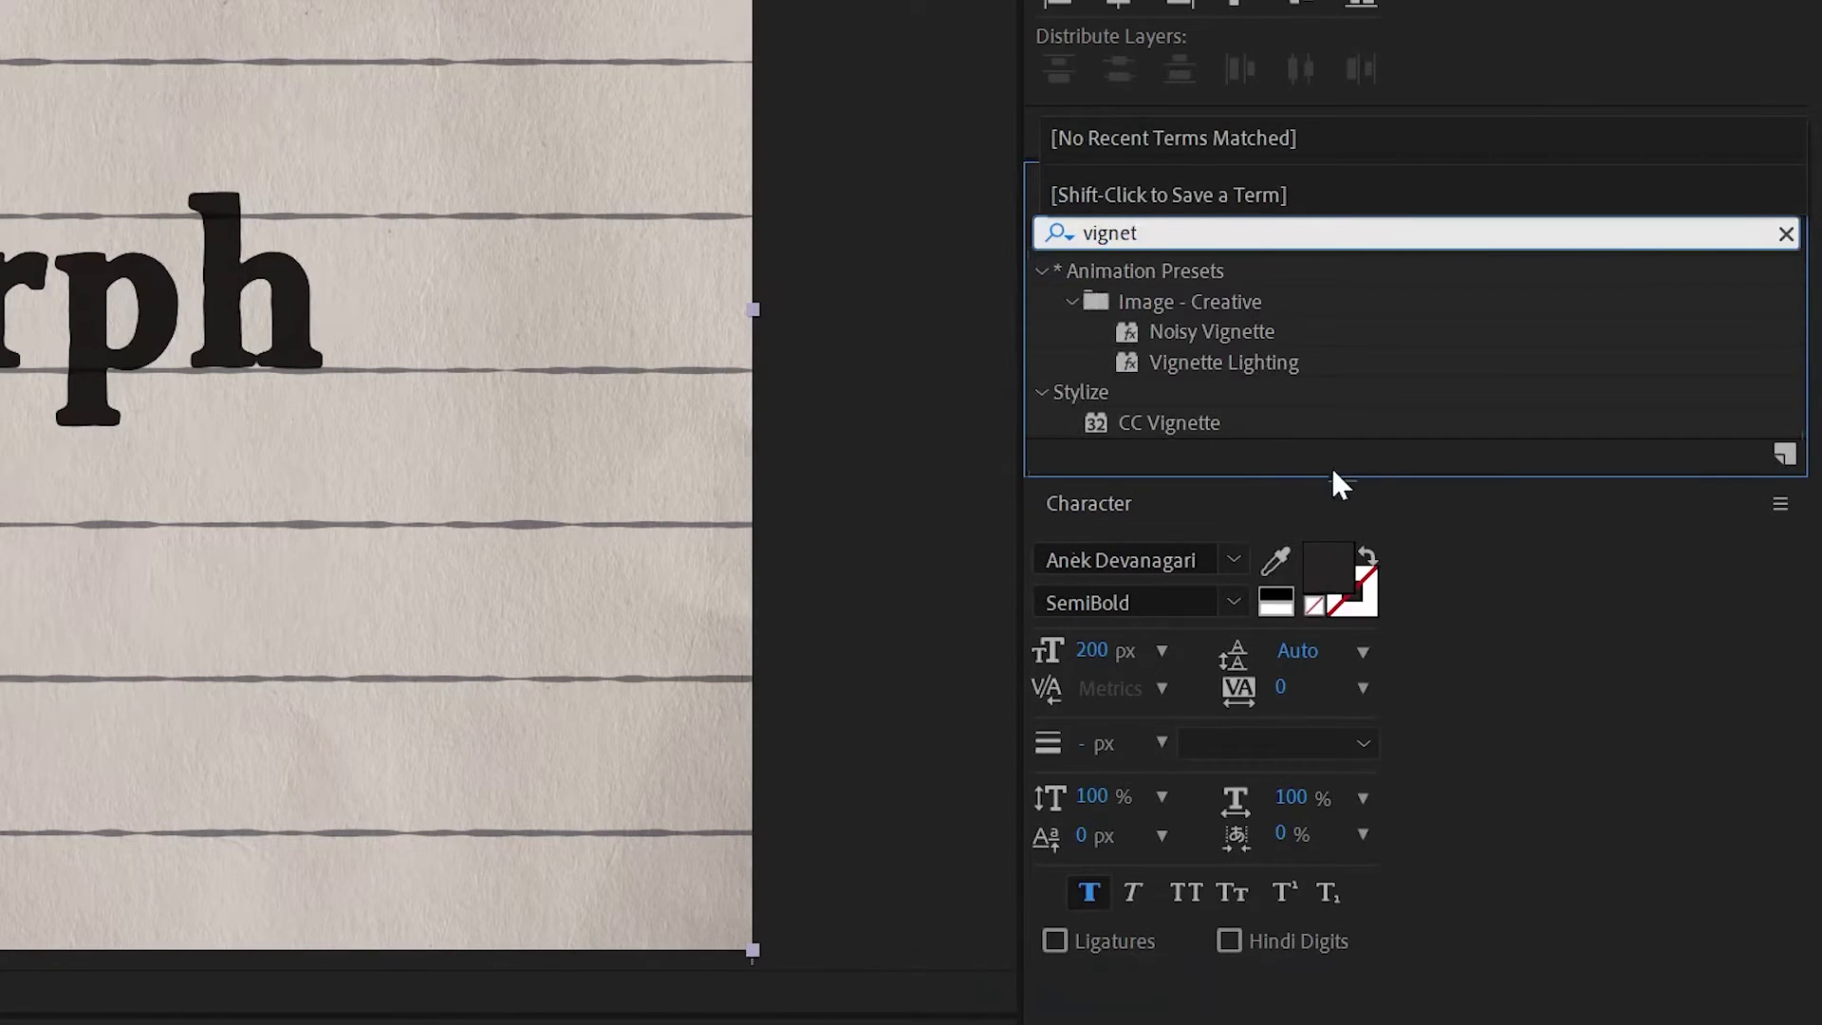
left_click_drag(1169, 423, 173, 214)
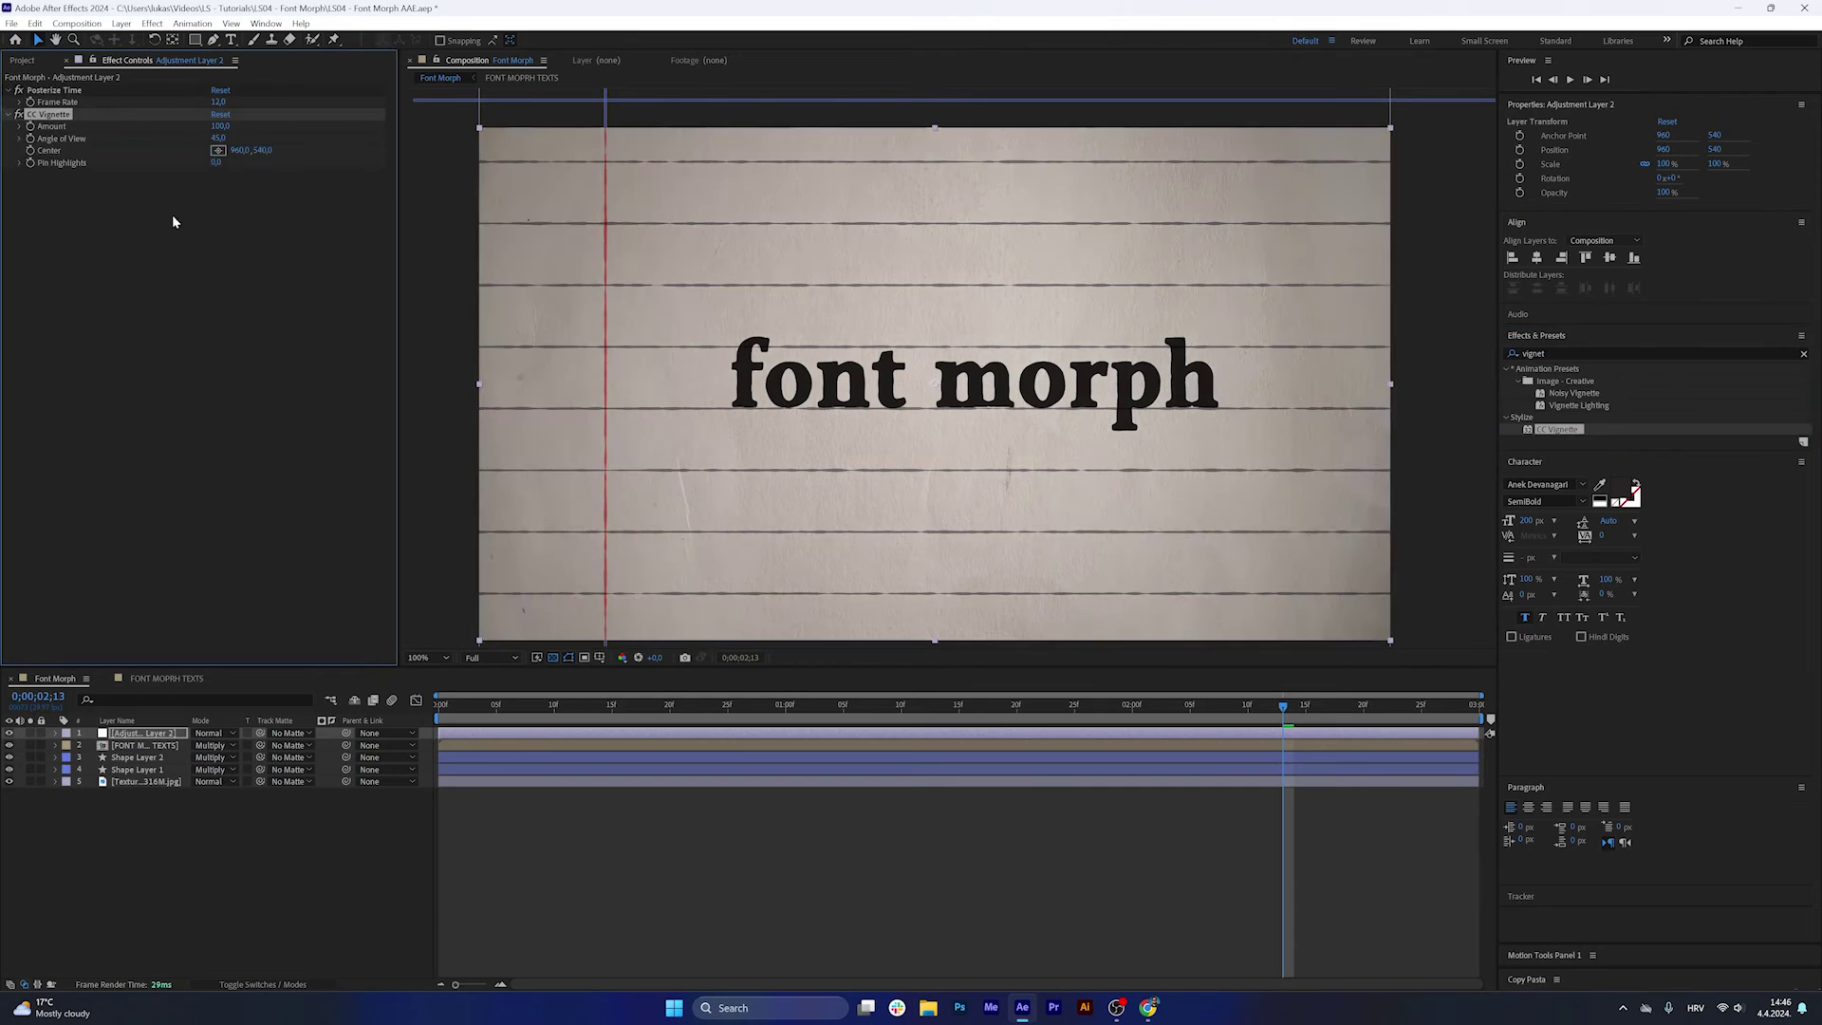
left_click_drag(112, 108, 130, 296)
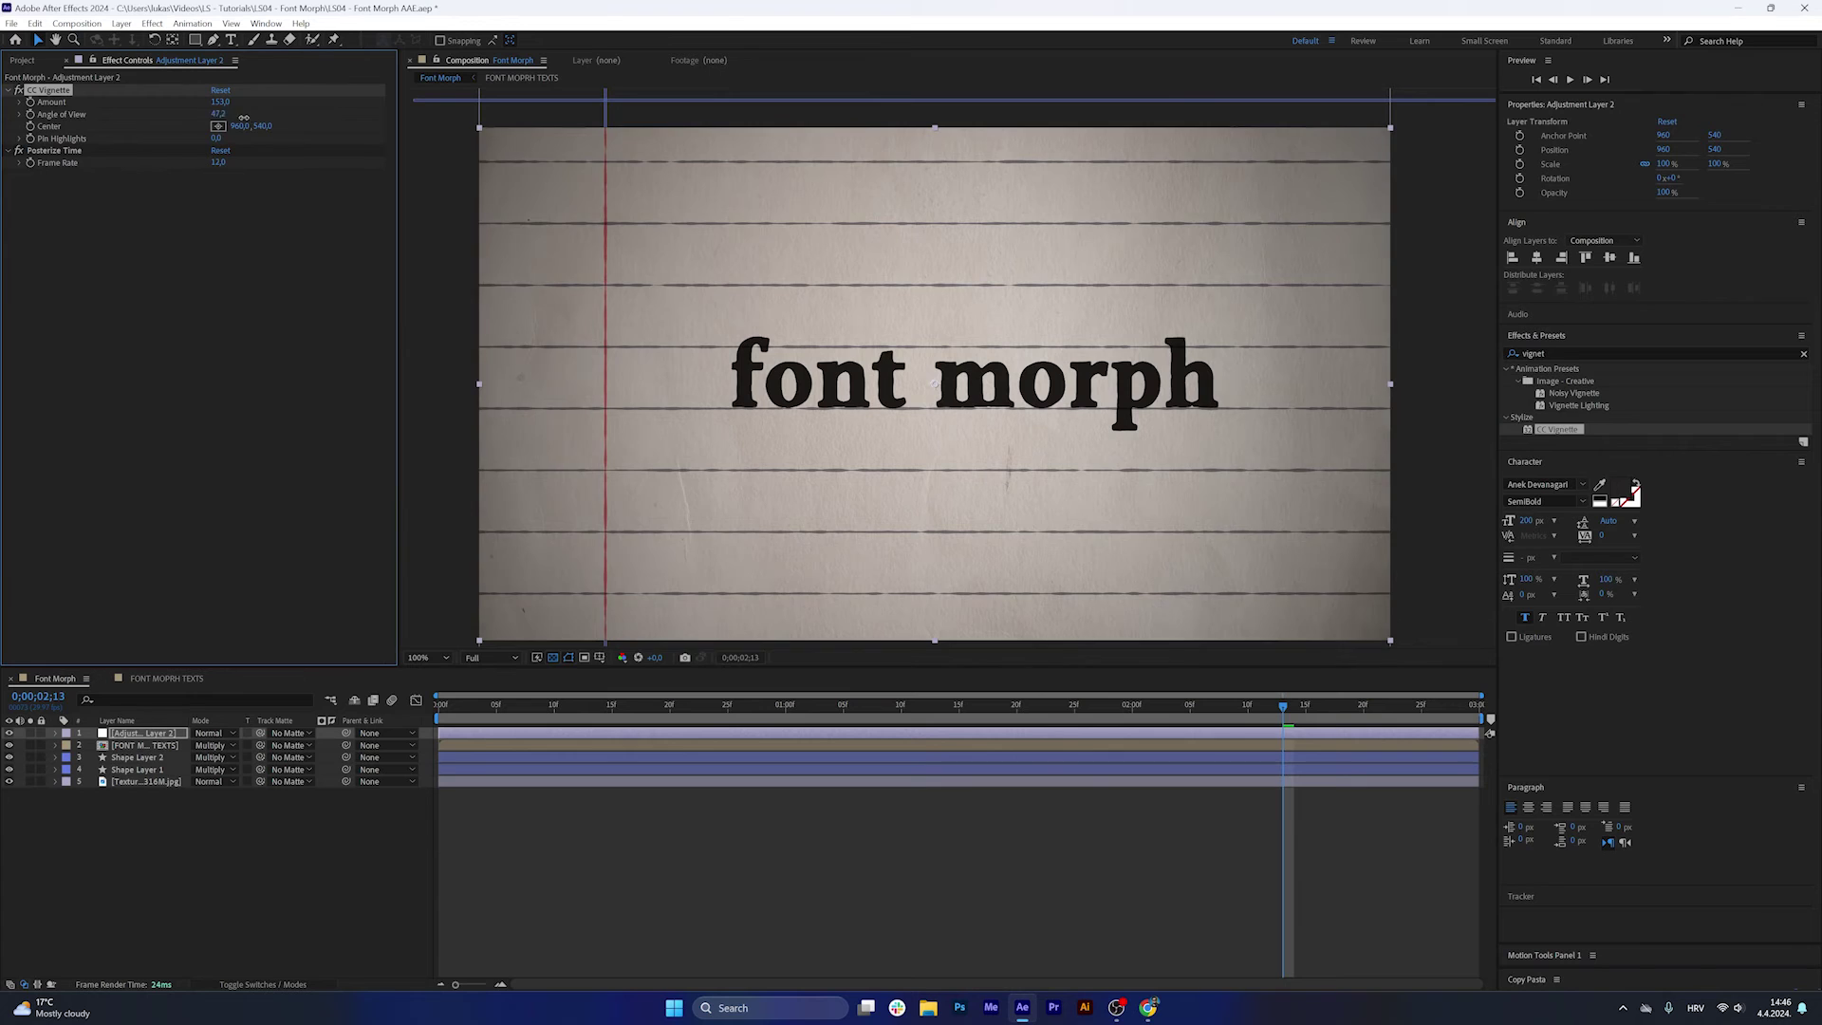
left_click_drag(244, 116, 196, 104)
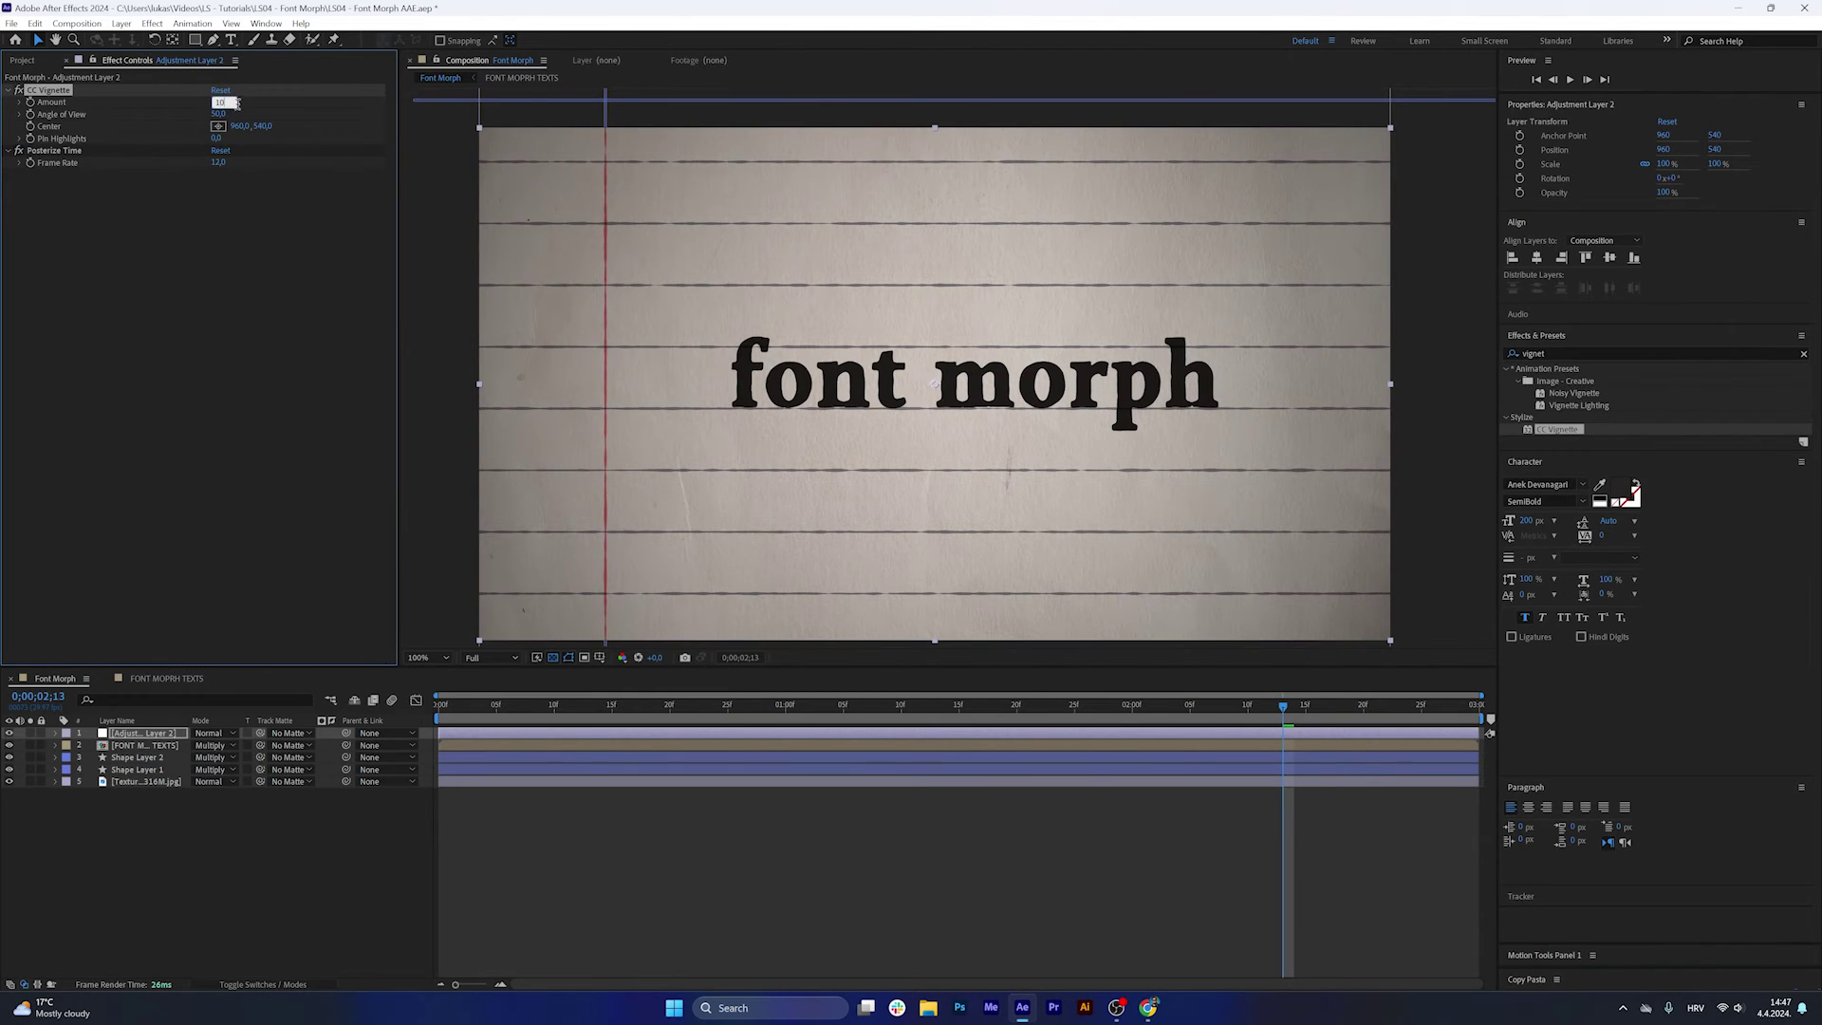
left_click(342, 290)
Apply Noise HLS Auto to the adjustment layer with Hue, Lightness and Saturation at 3%, and reorder Posterize Time below it.
left_click(1581, 354)
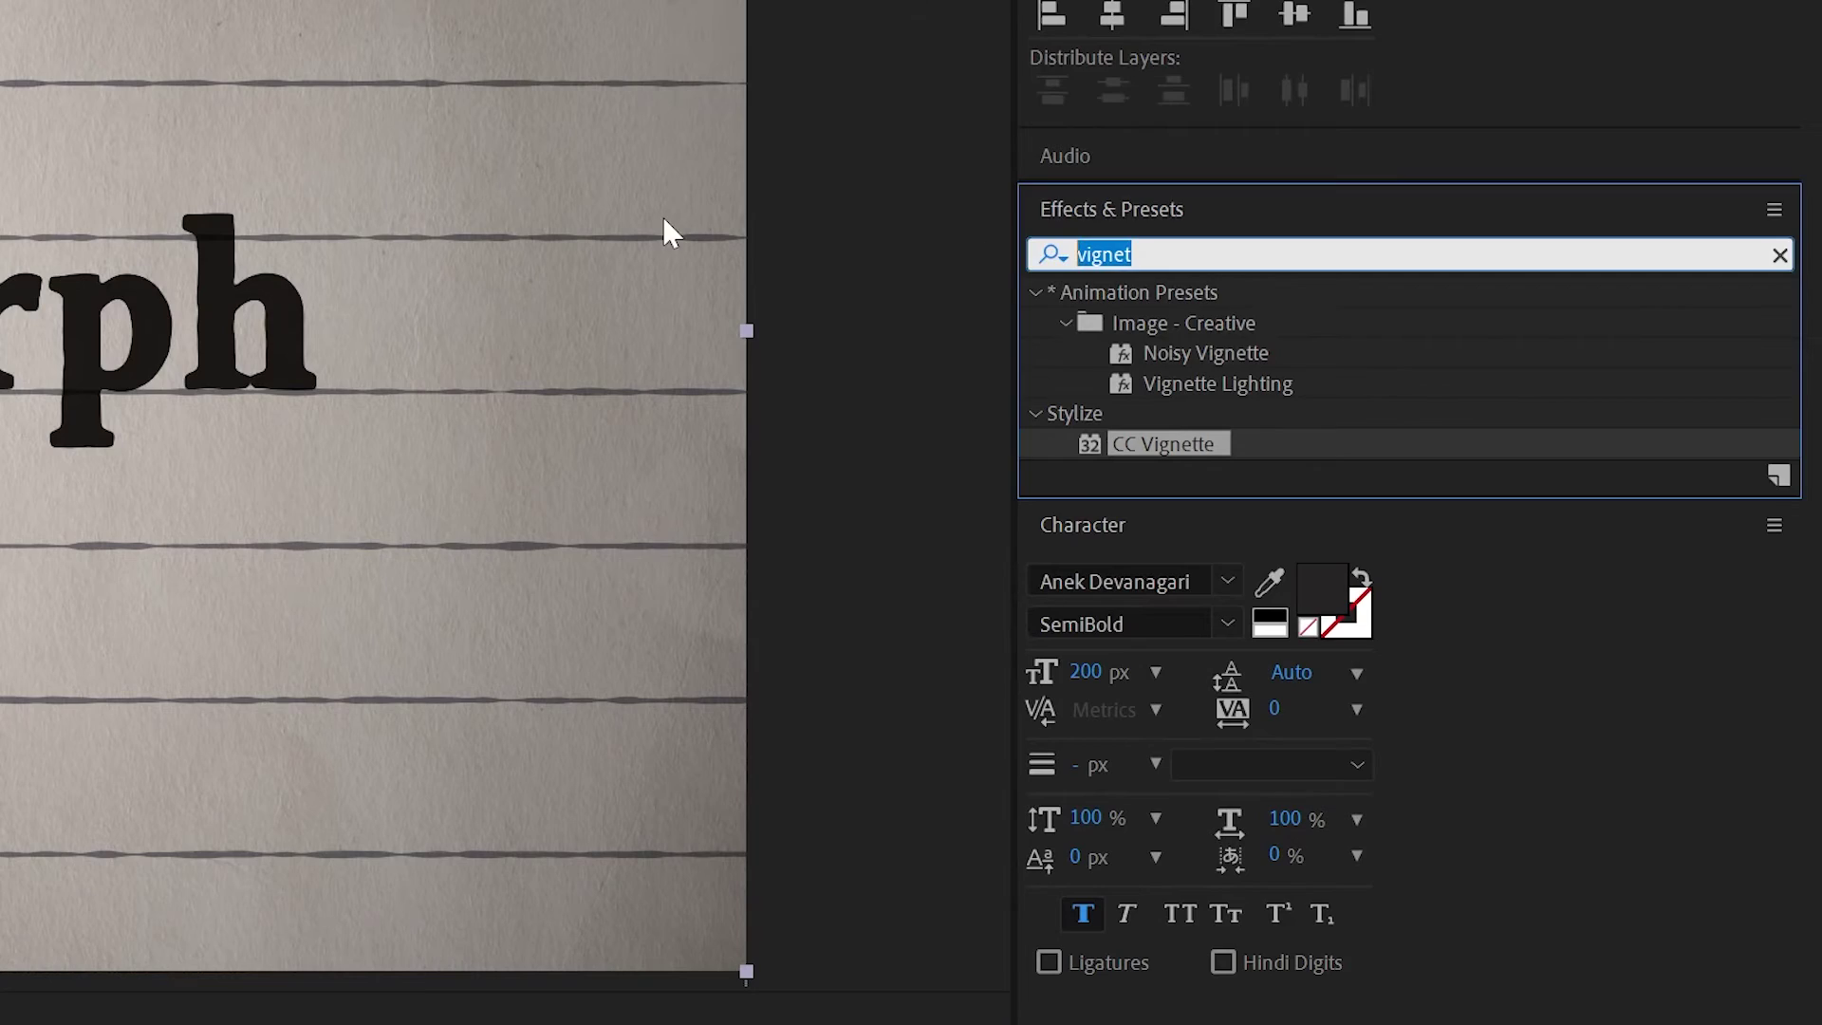
type("noise")
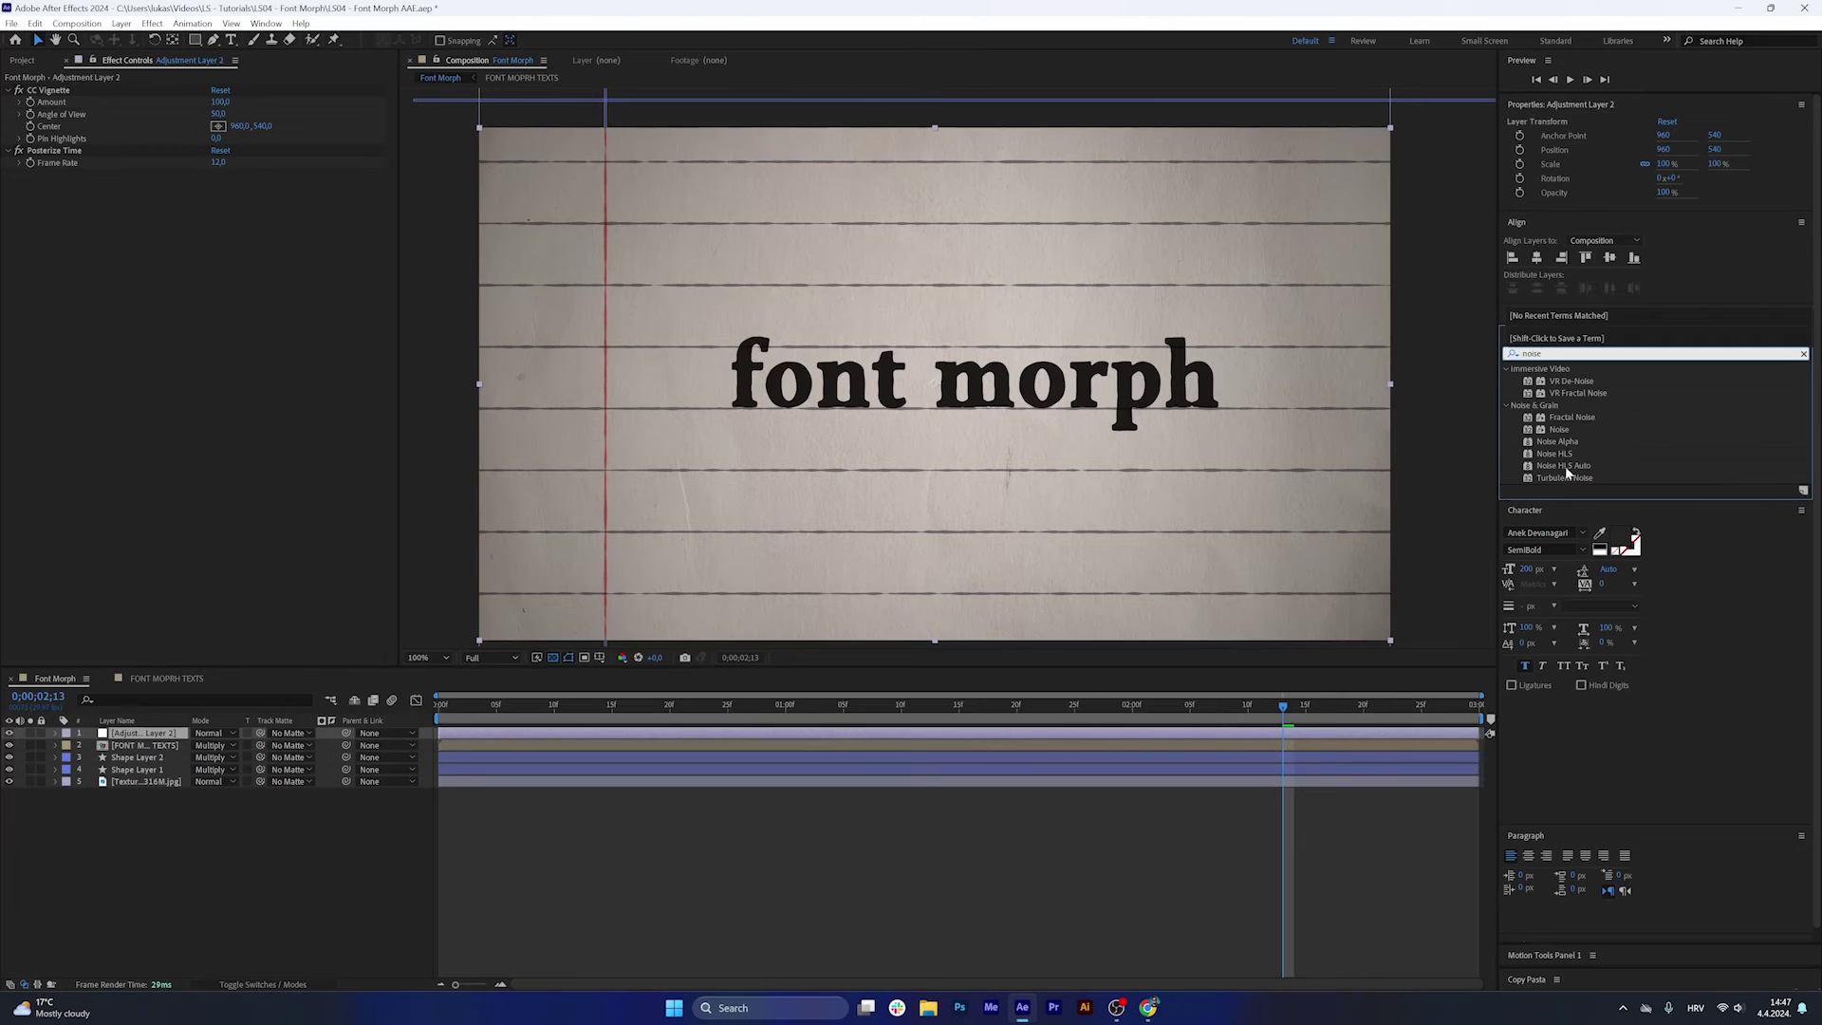
left_click_drag(1561, 465, 332, 288)
left_click(218, 198)
type("3")
key("Tab")
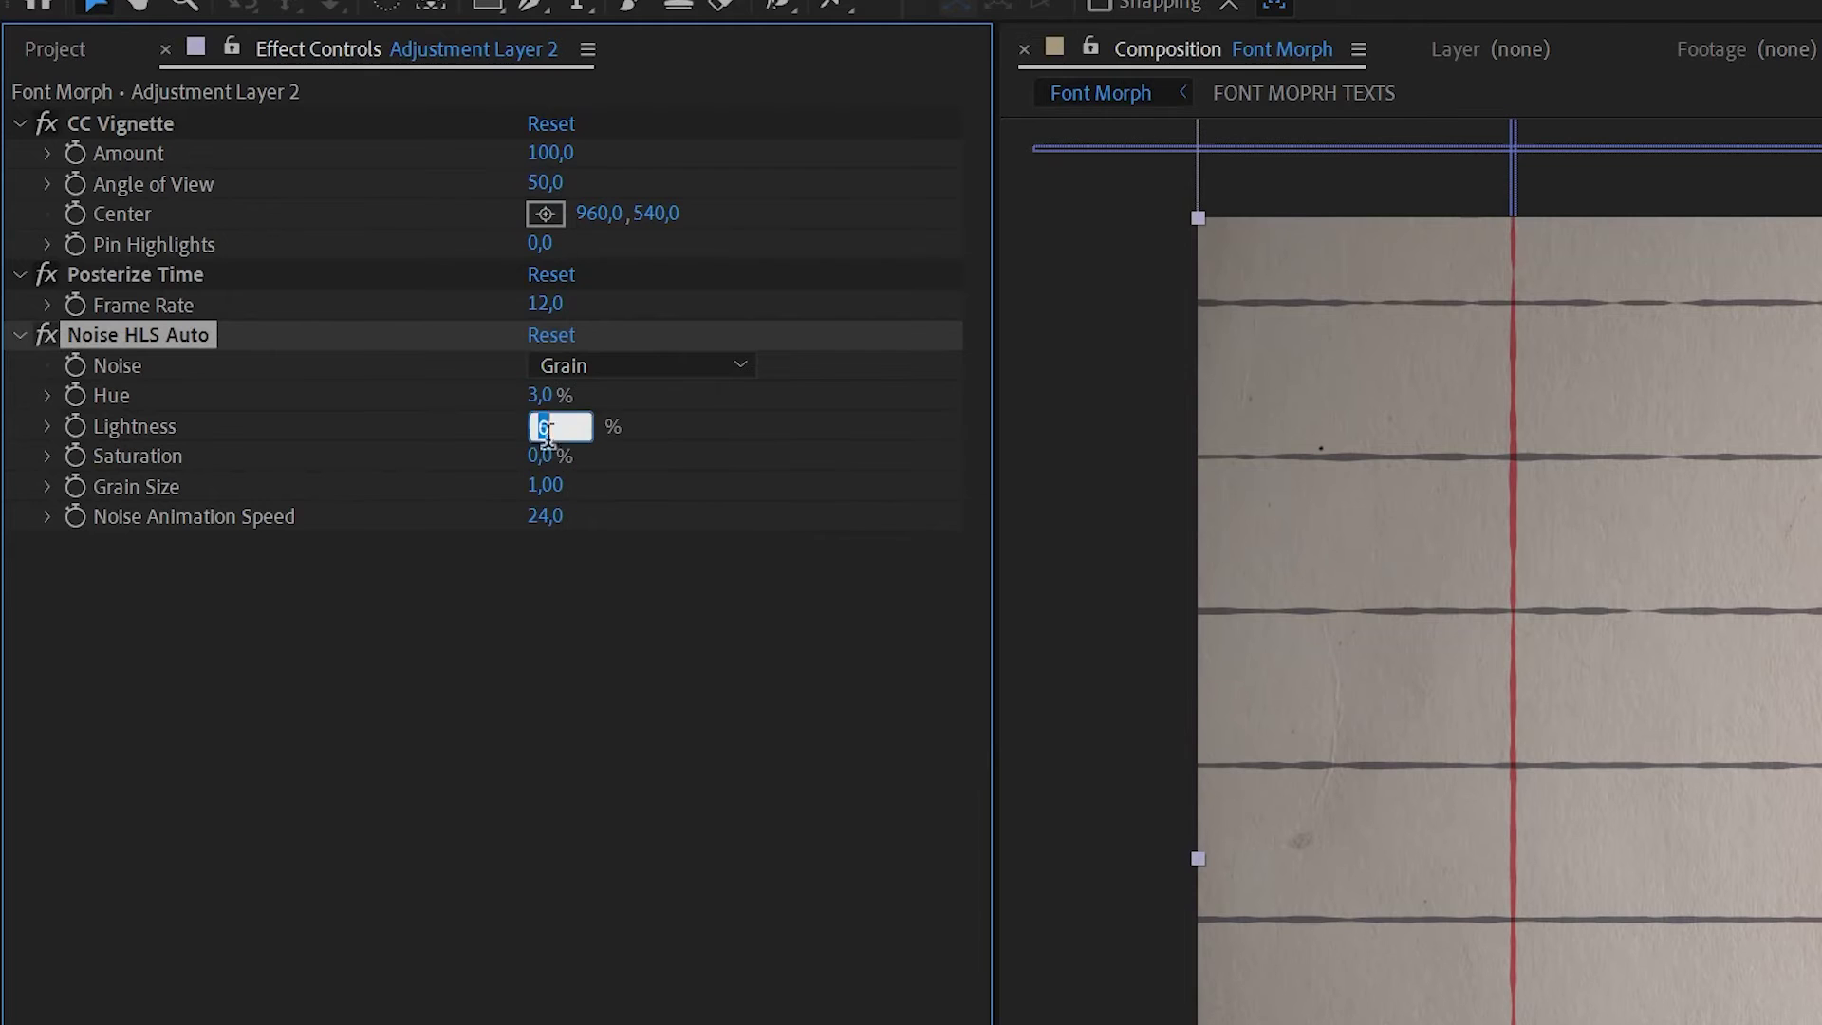
type("3")
key("Tab")
type("3")
left_click(731, 655)
scroll(892, 239, "up", 5)
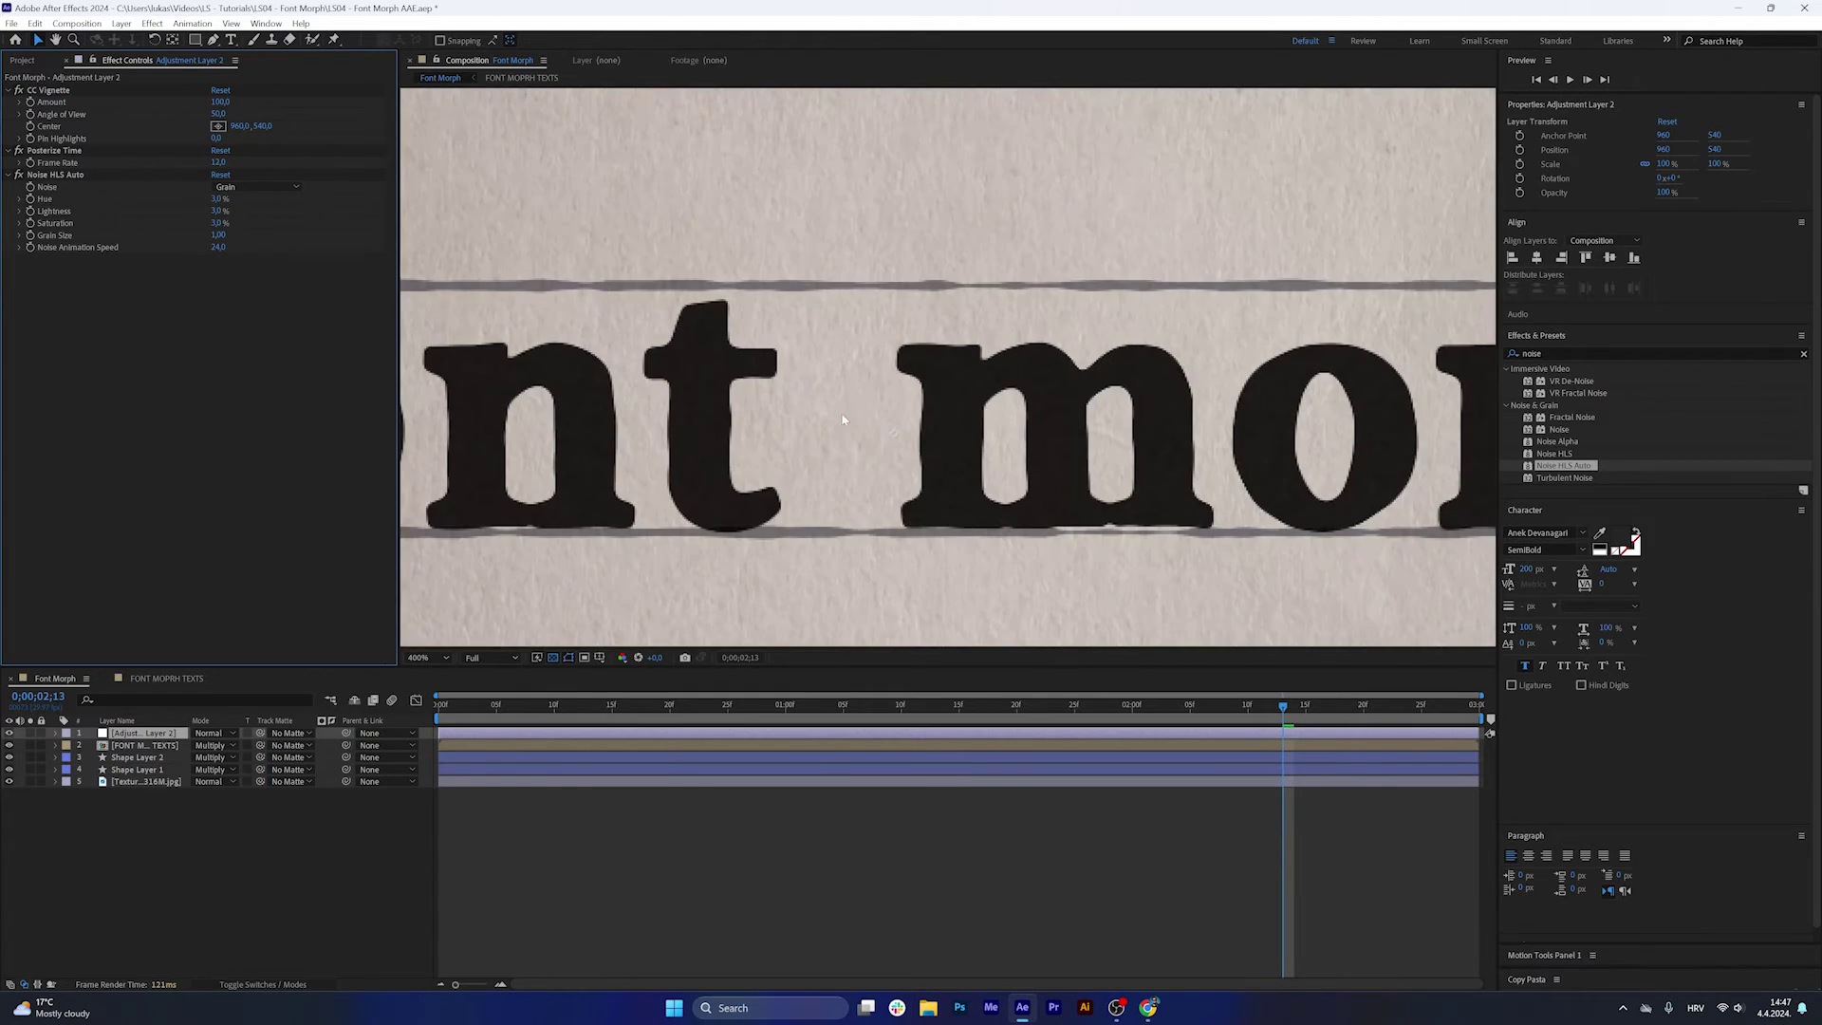
left_click_drag(54, 149, 57, 252)
scroll(805, 513, "down", 6)
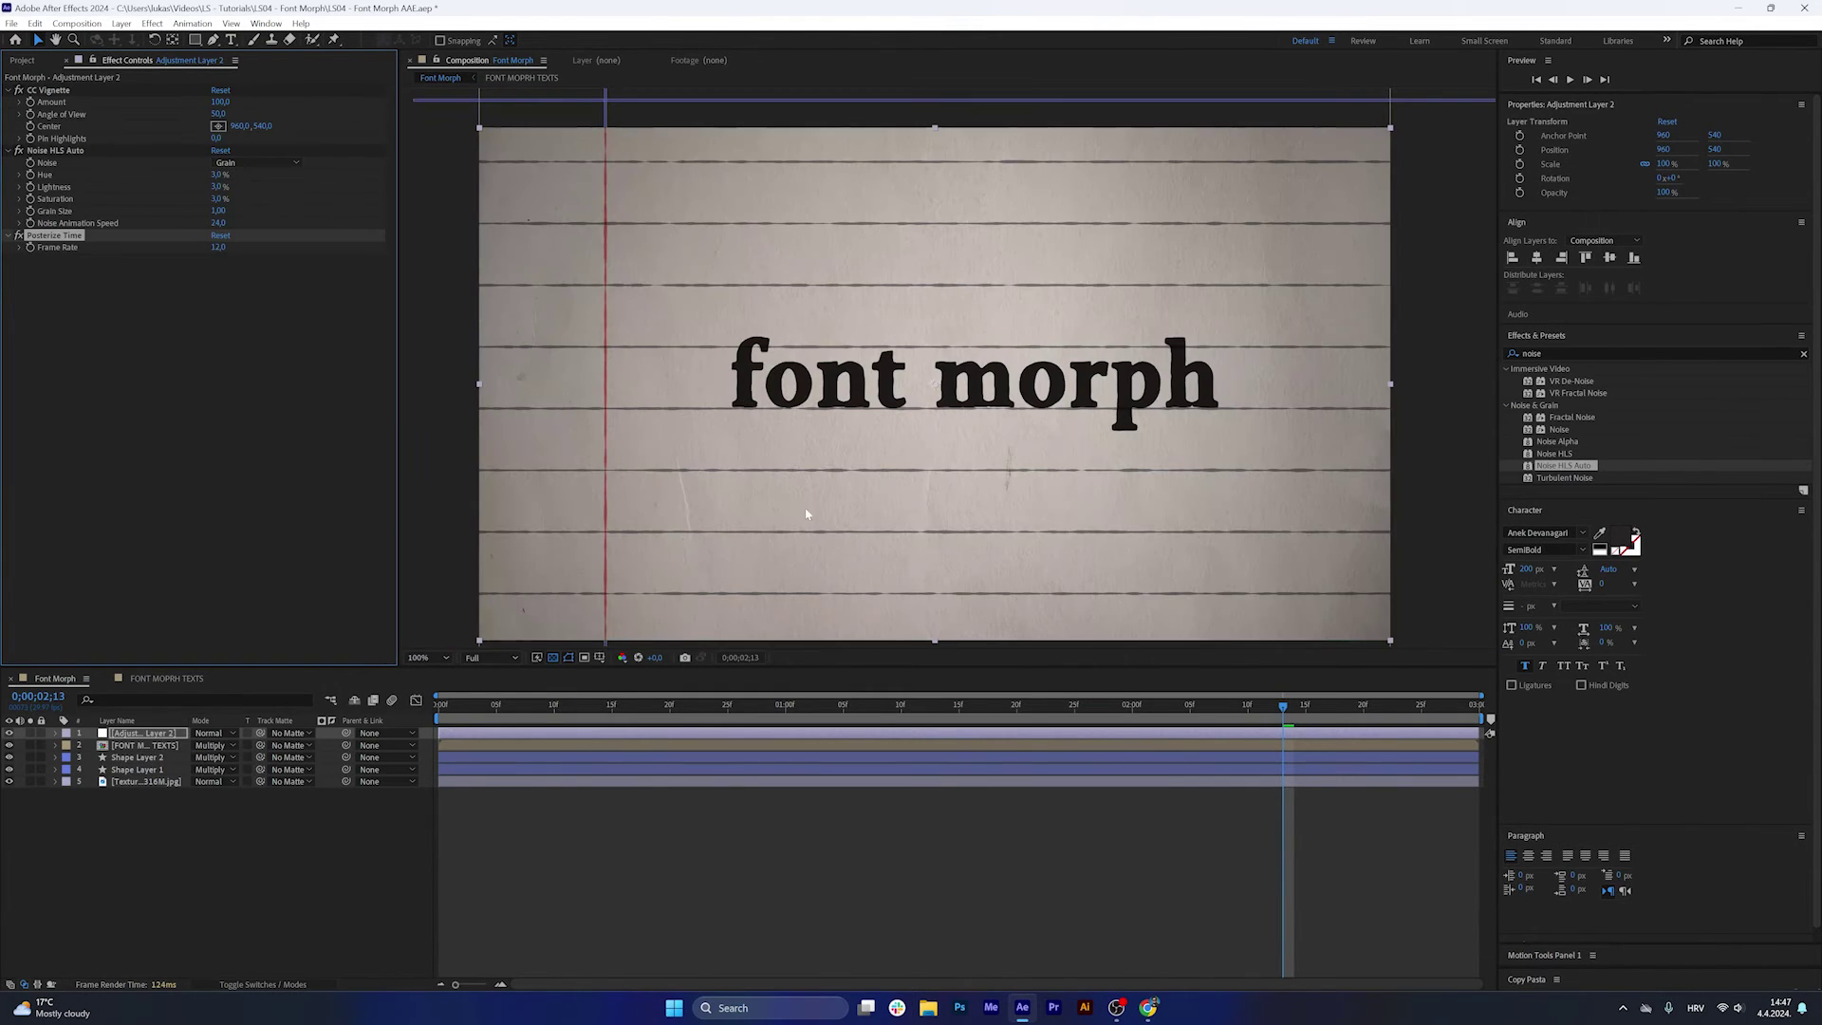
Apply the Transform effect to the adjustment layer above Posterize Time and set its Scale to 102.
left_click(1570, 352)
key("Home")
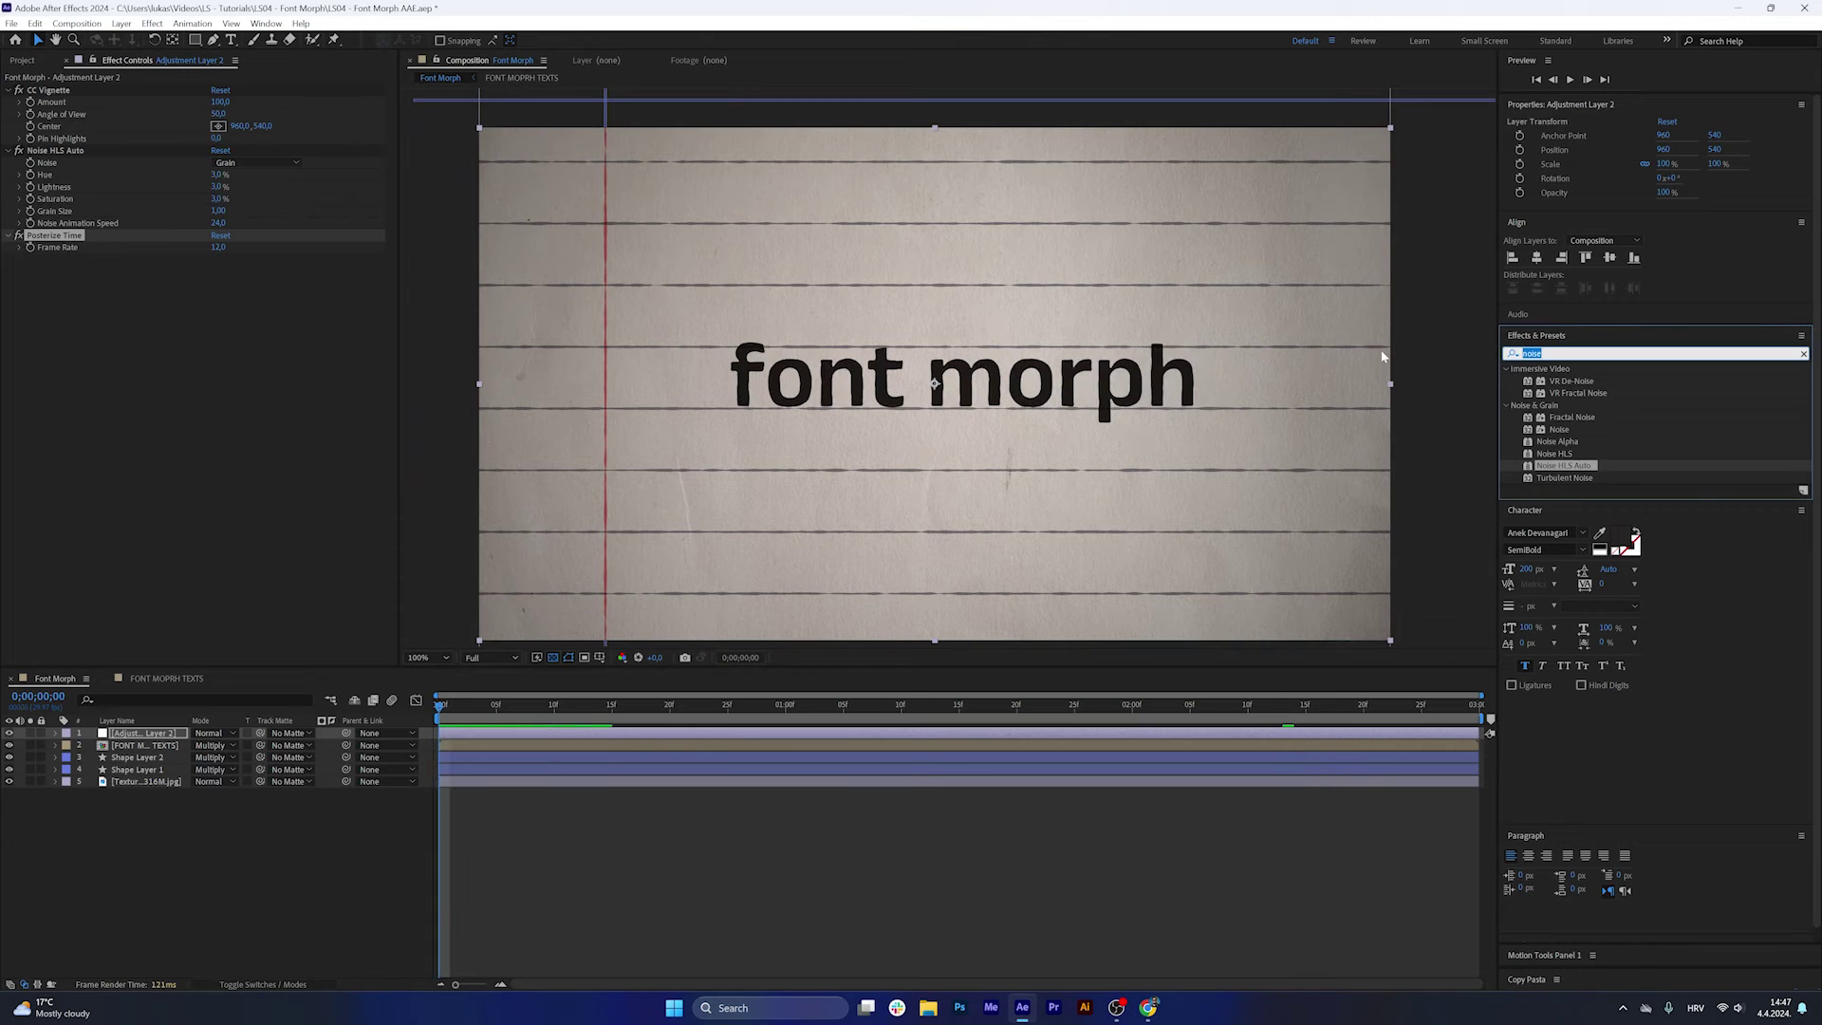
type("tras")
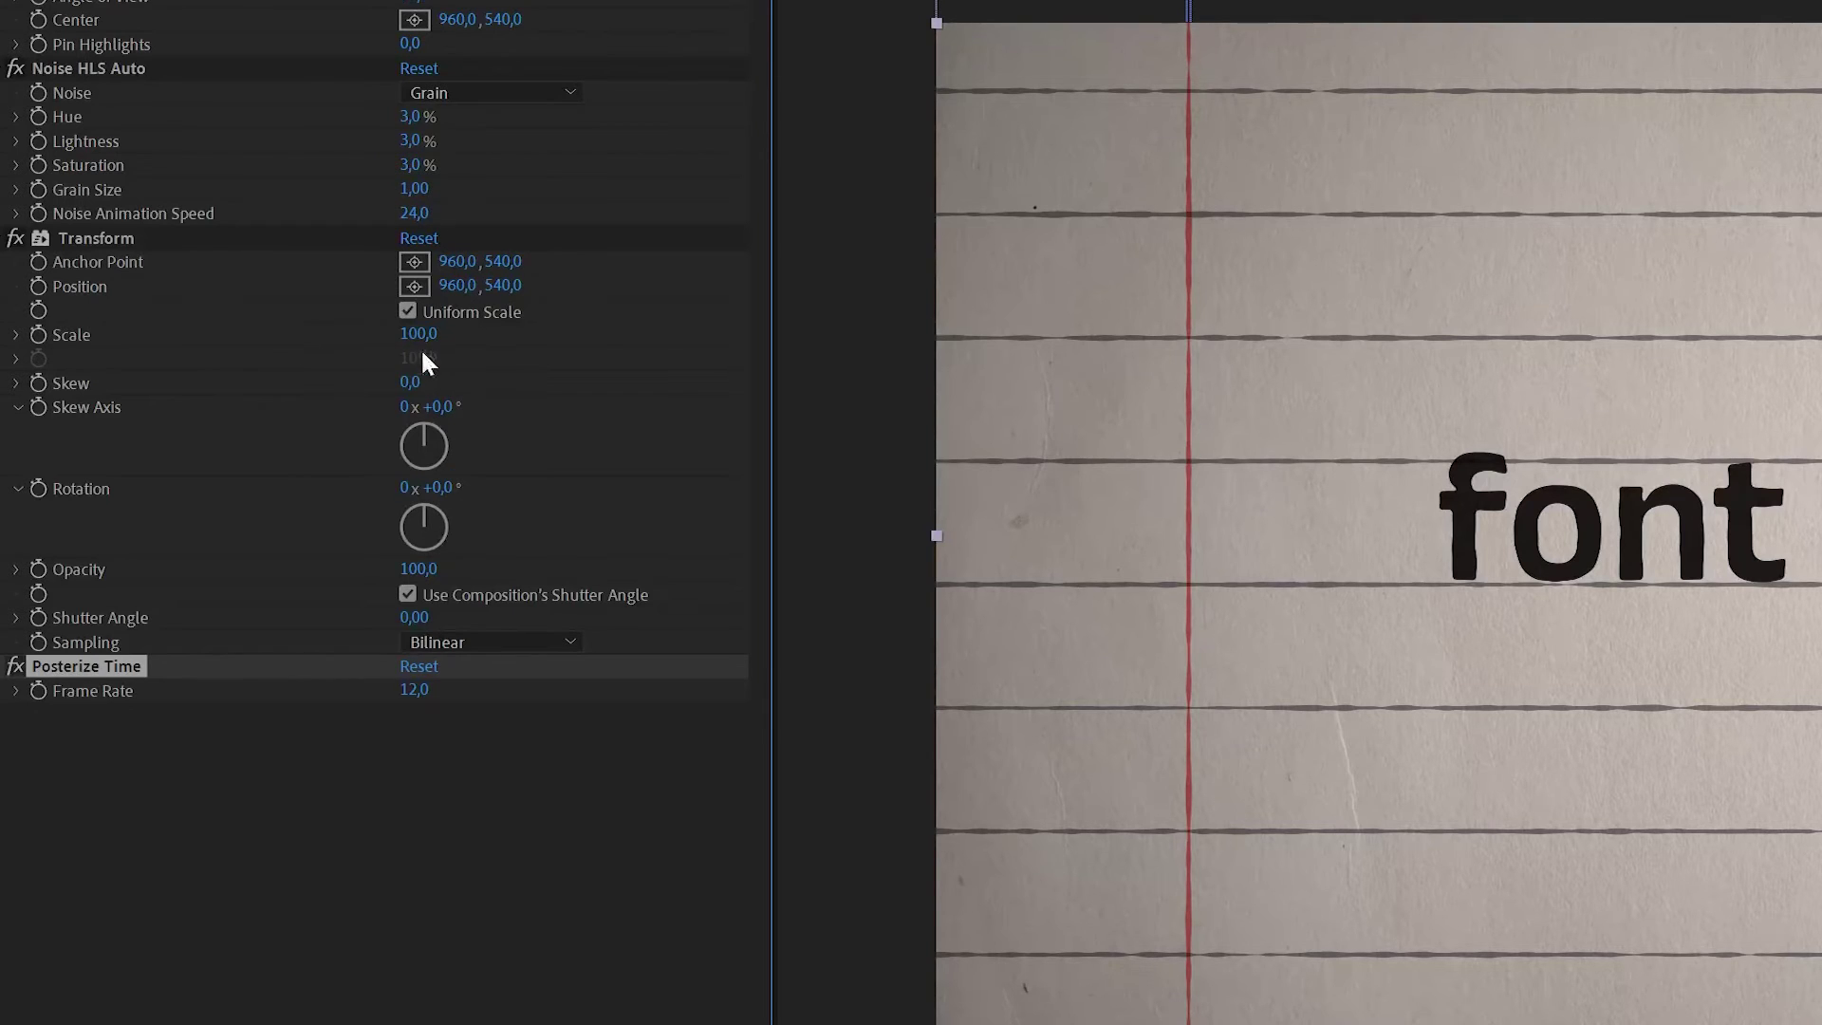
left_click(421, 334)
type("102")
key("Return")
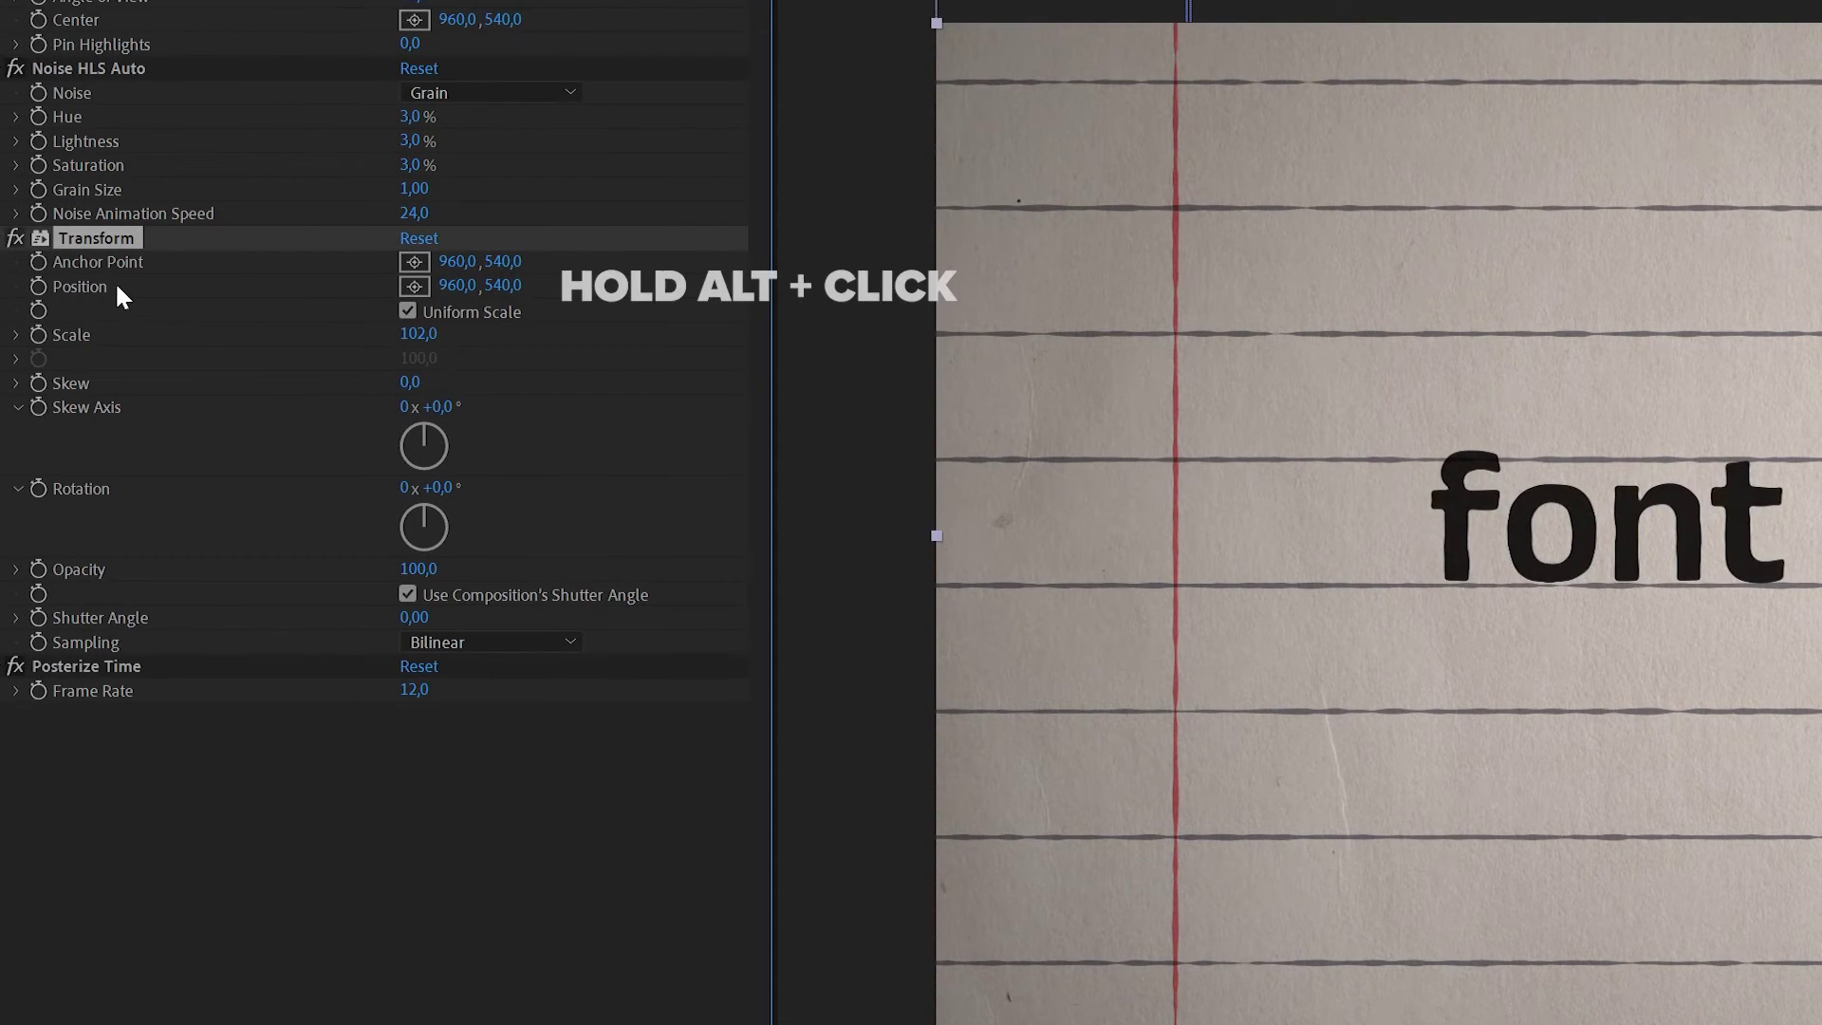
Add a two-line expression to the Transform effect's Position, posterizeTime(6) followed by wiggle(1,5), and preview it.
left_click(38, 286, "alt")
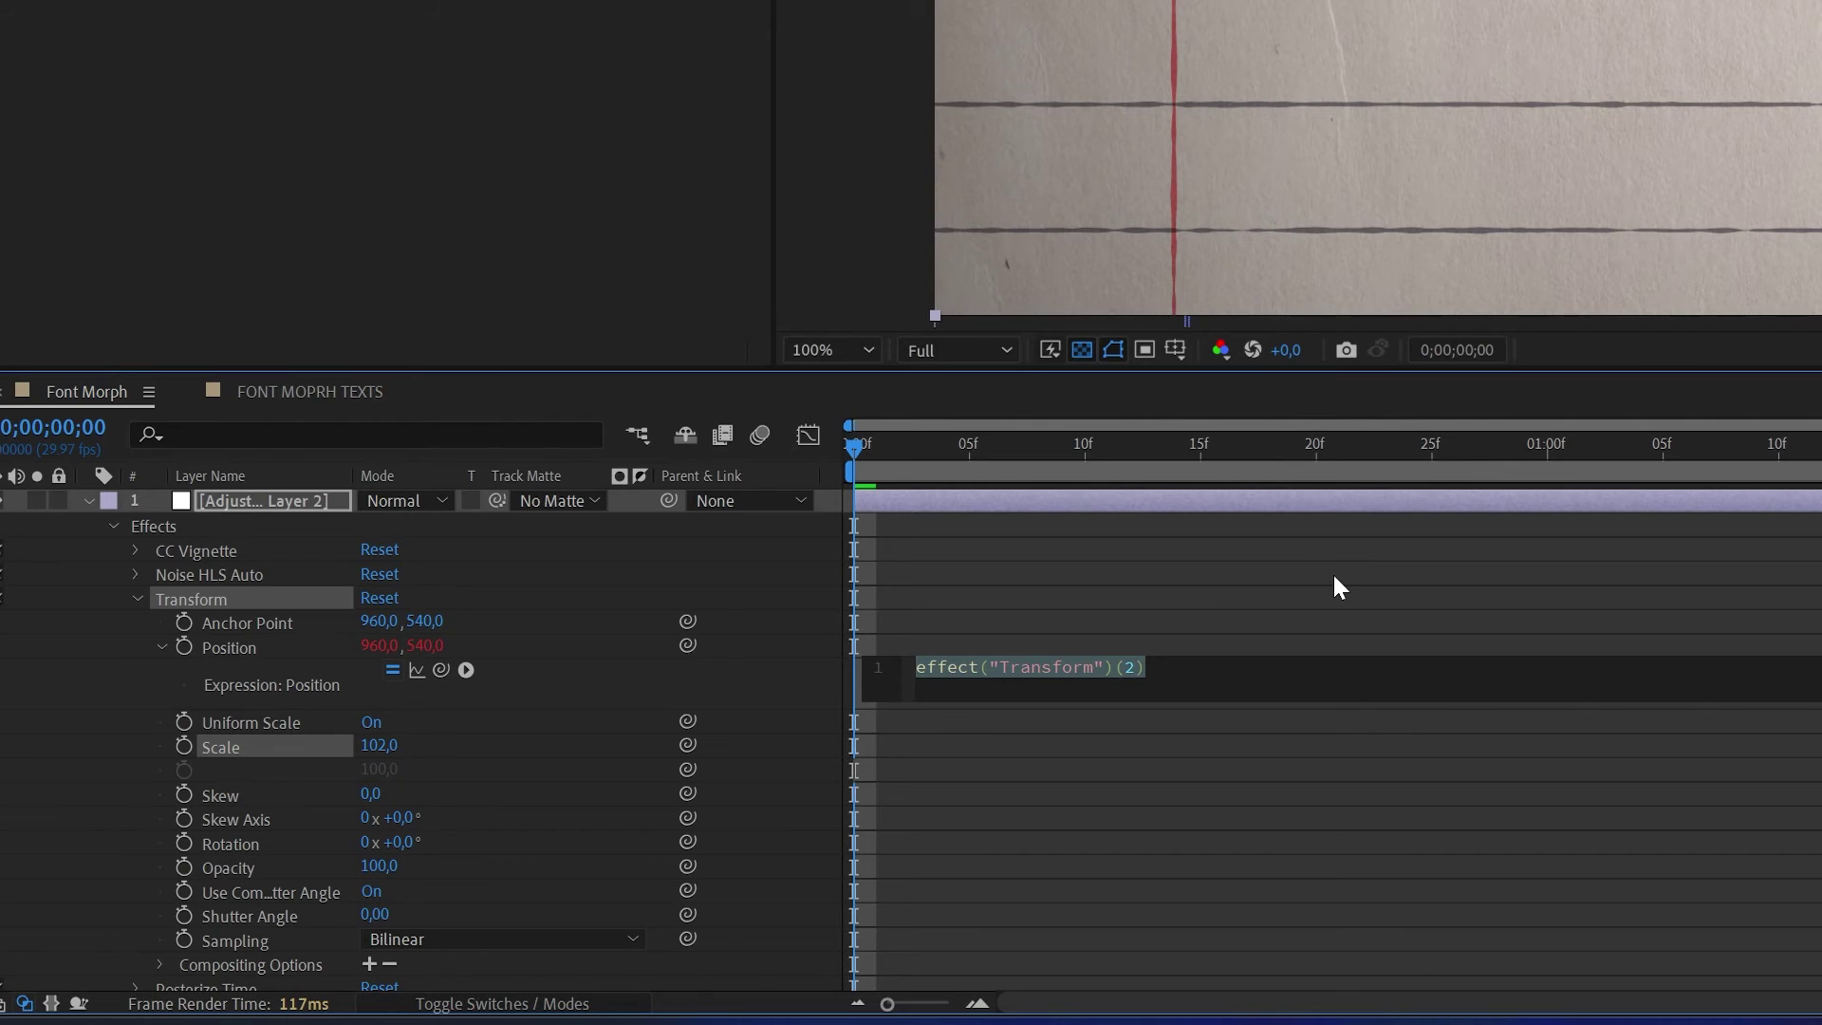
type("pot")
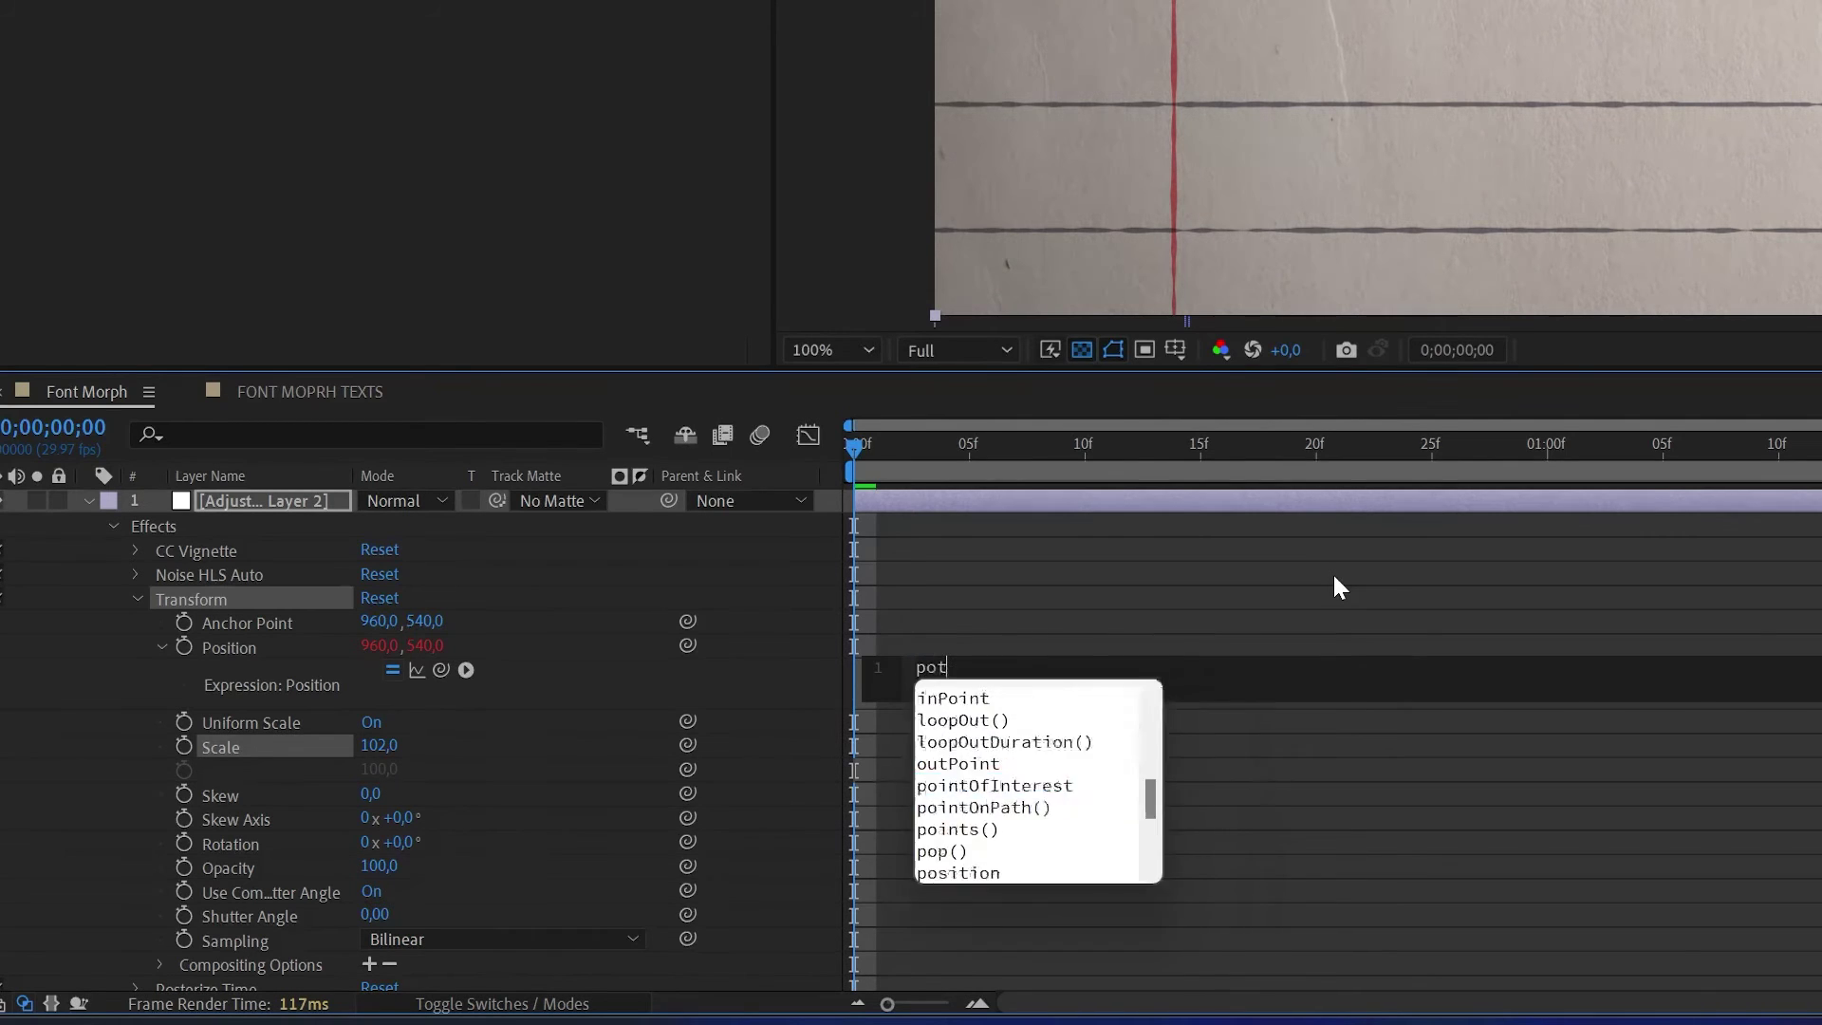
key("BackSpace")
type("ste")
key("Return")
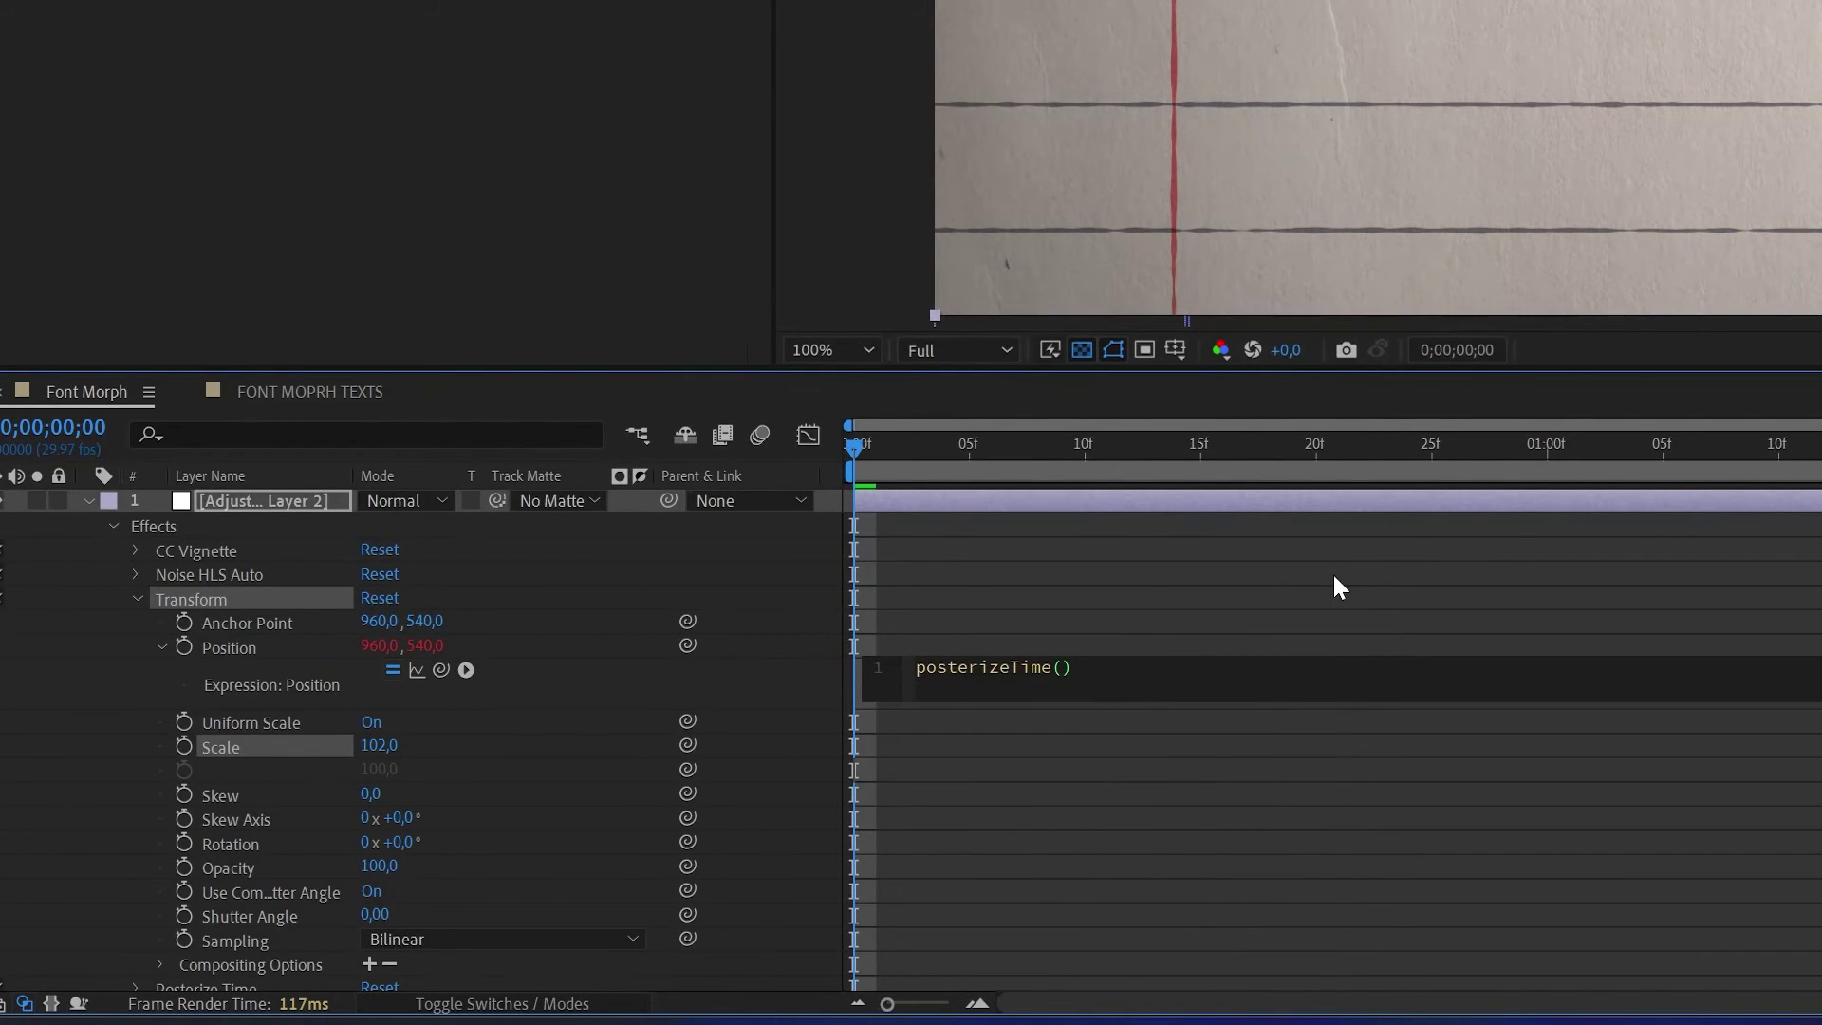
type("6")
key("End")
key("Return")
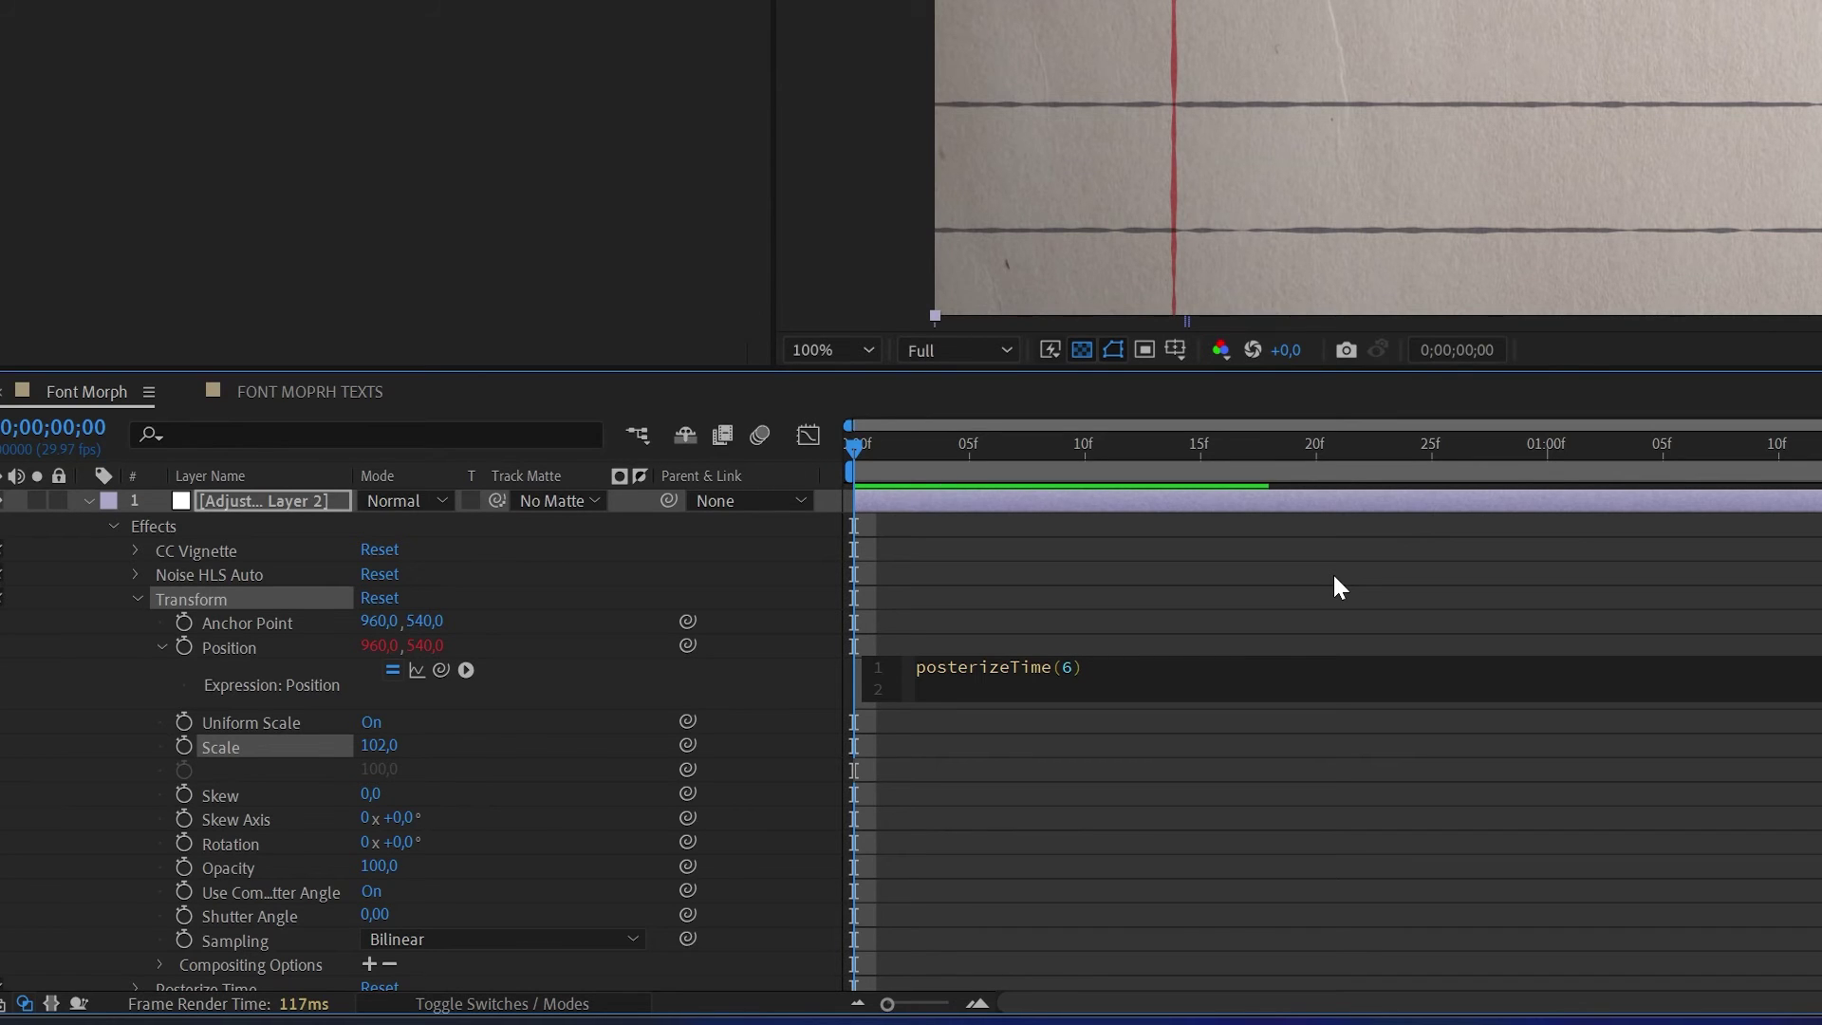
type("wiggle")
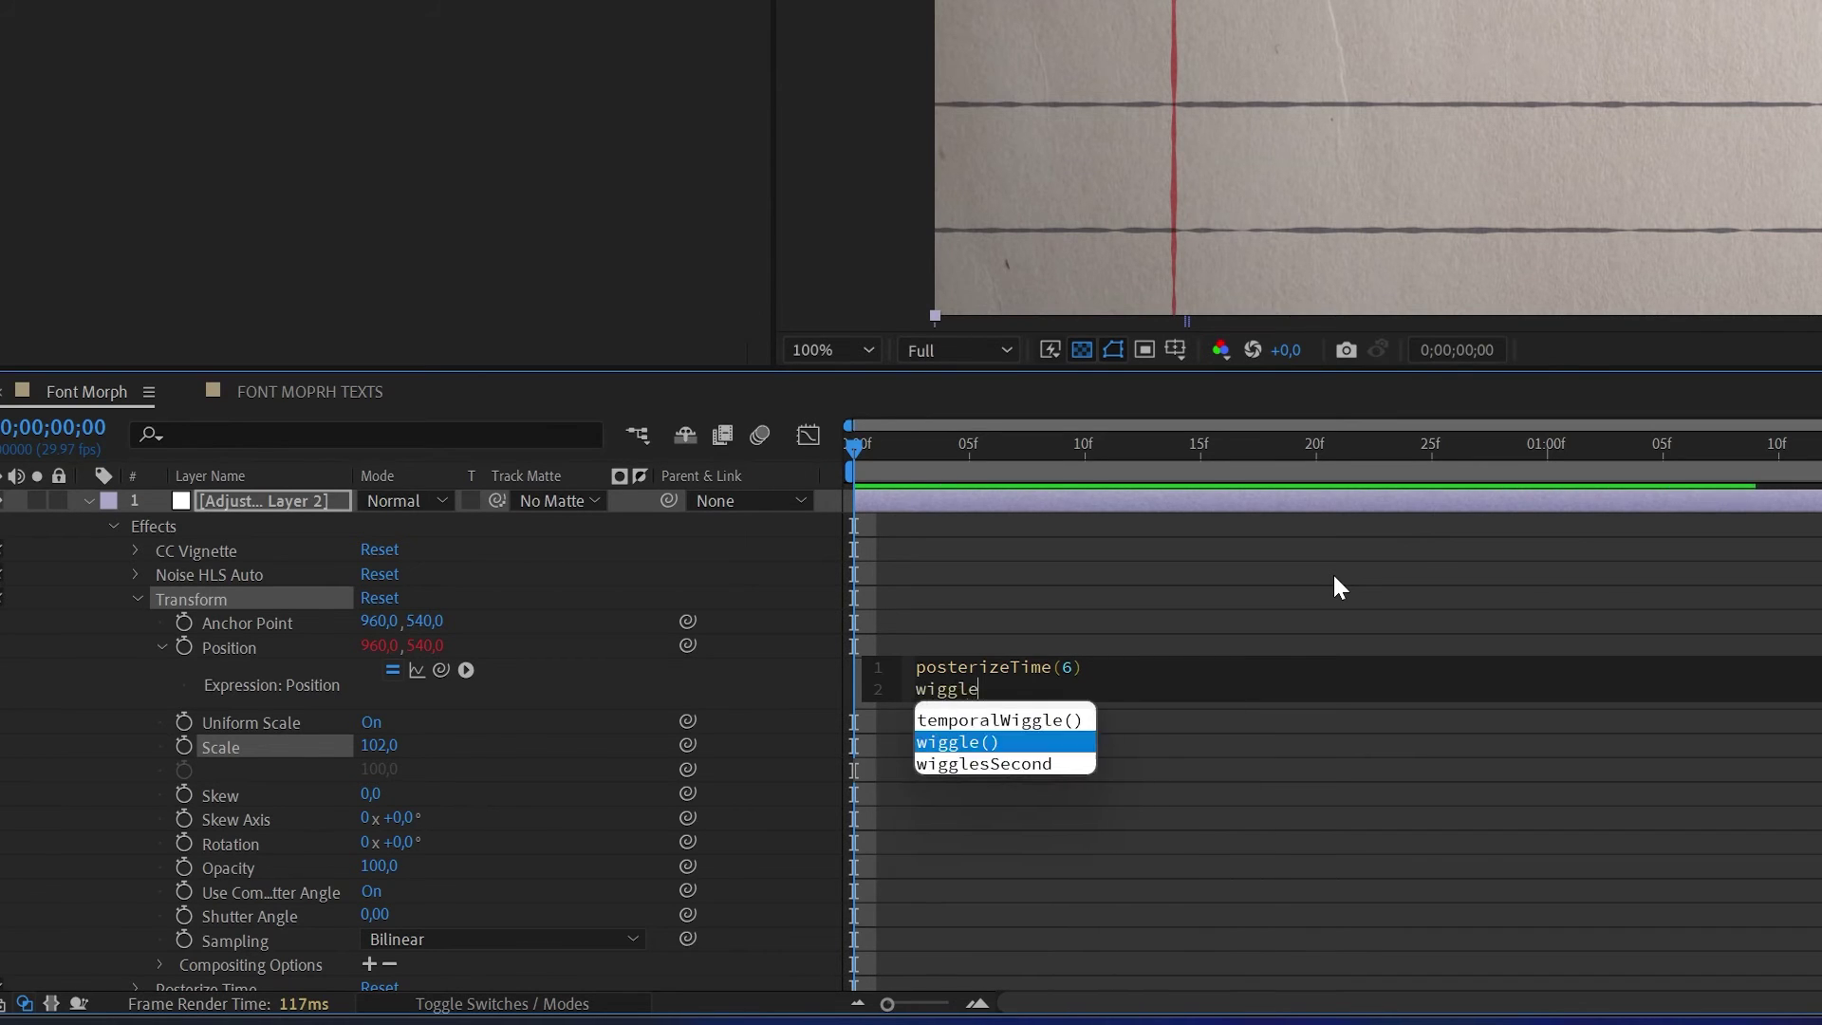
key("Return")
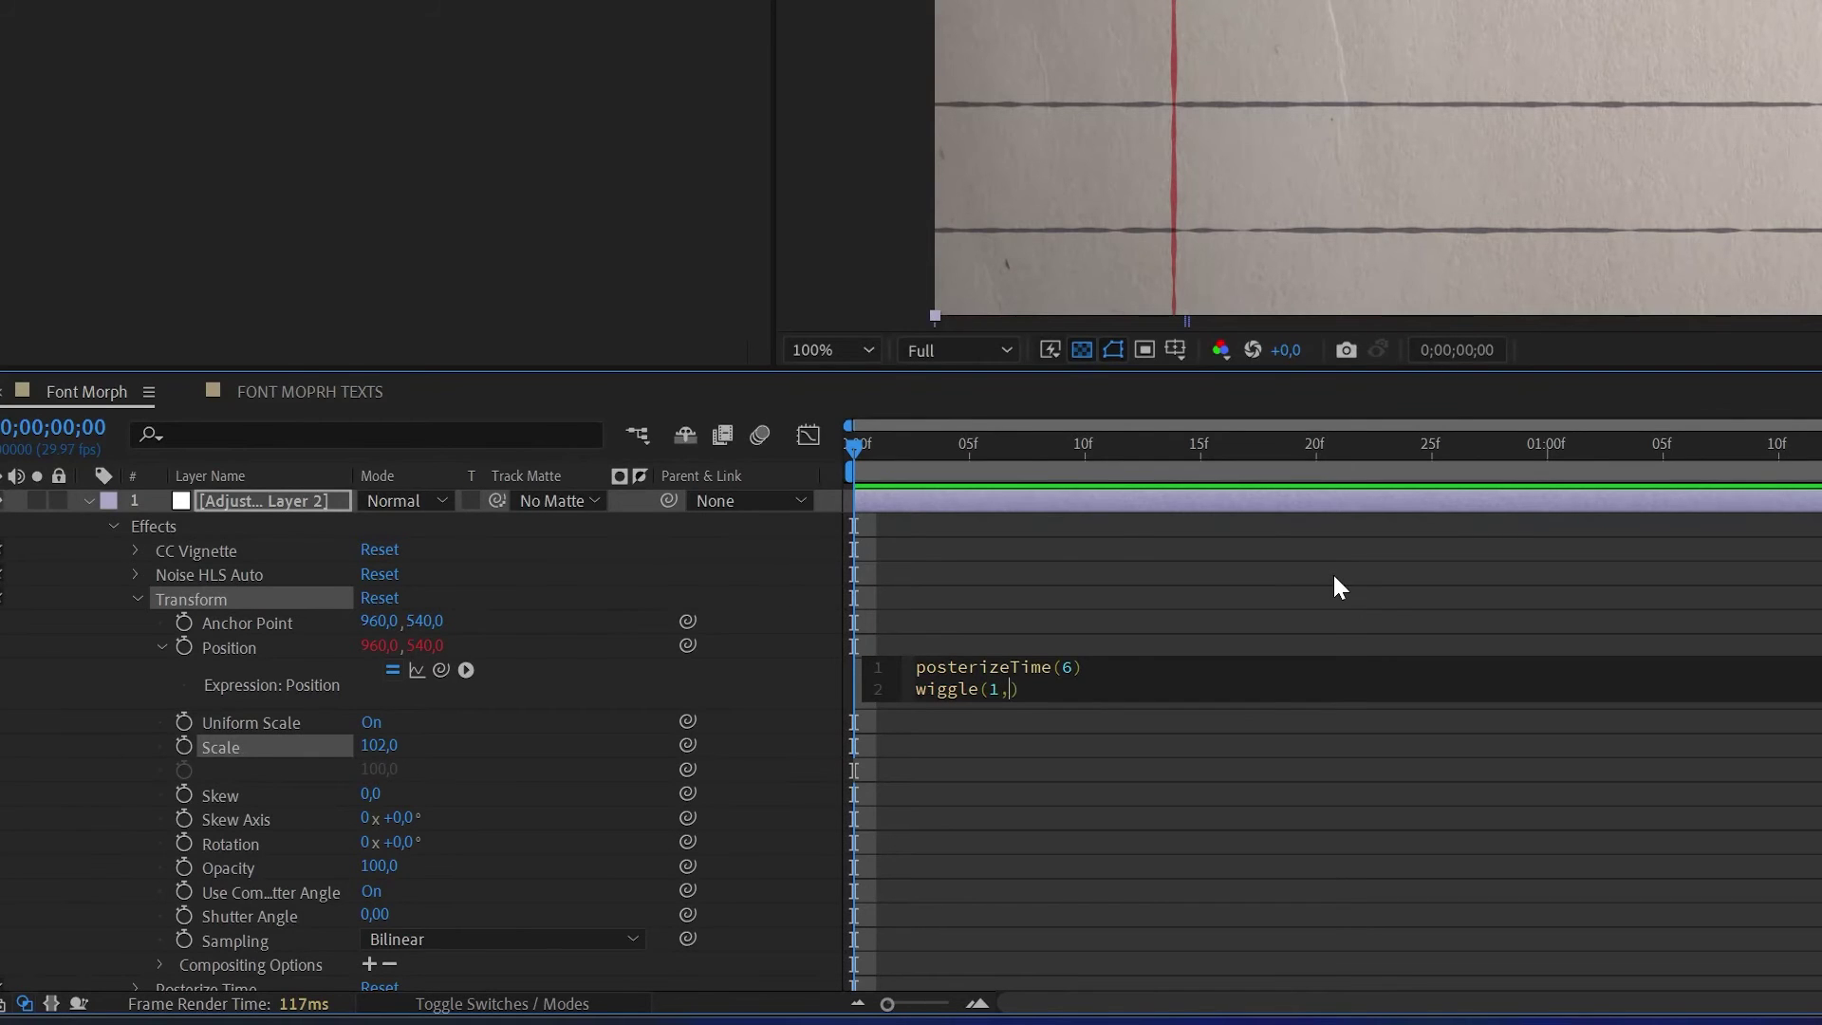
left_click(1326, 577)
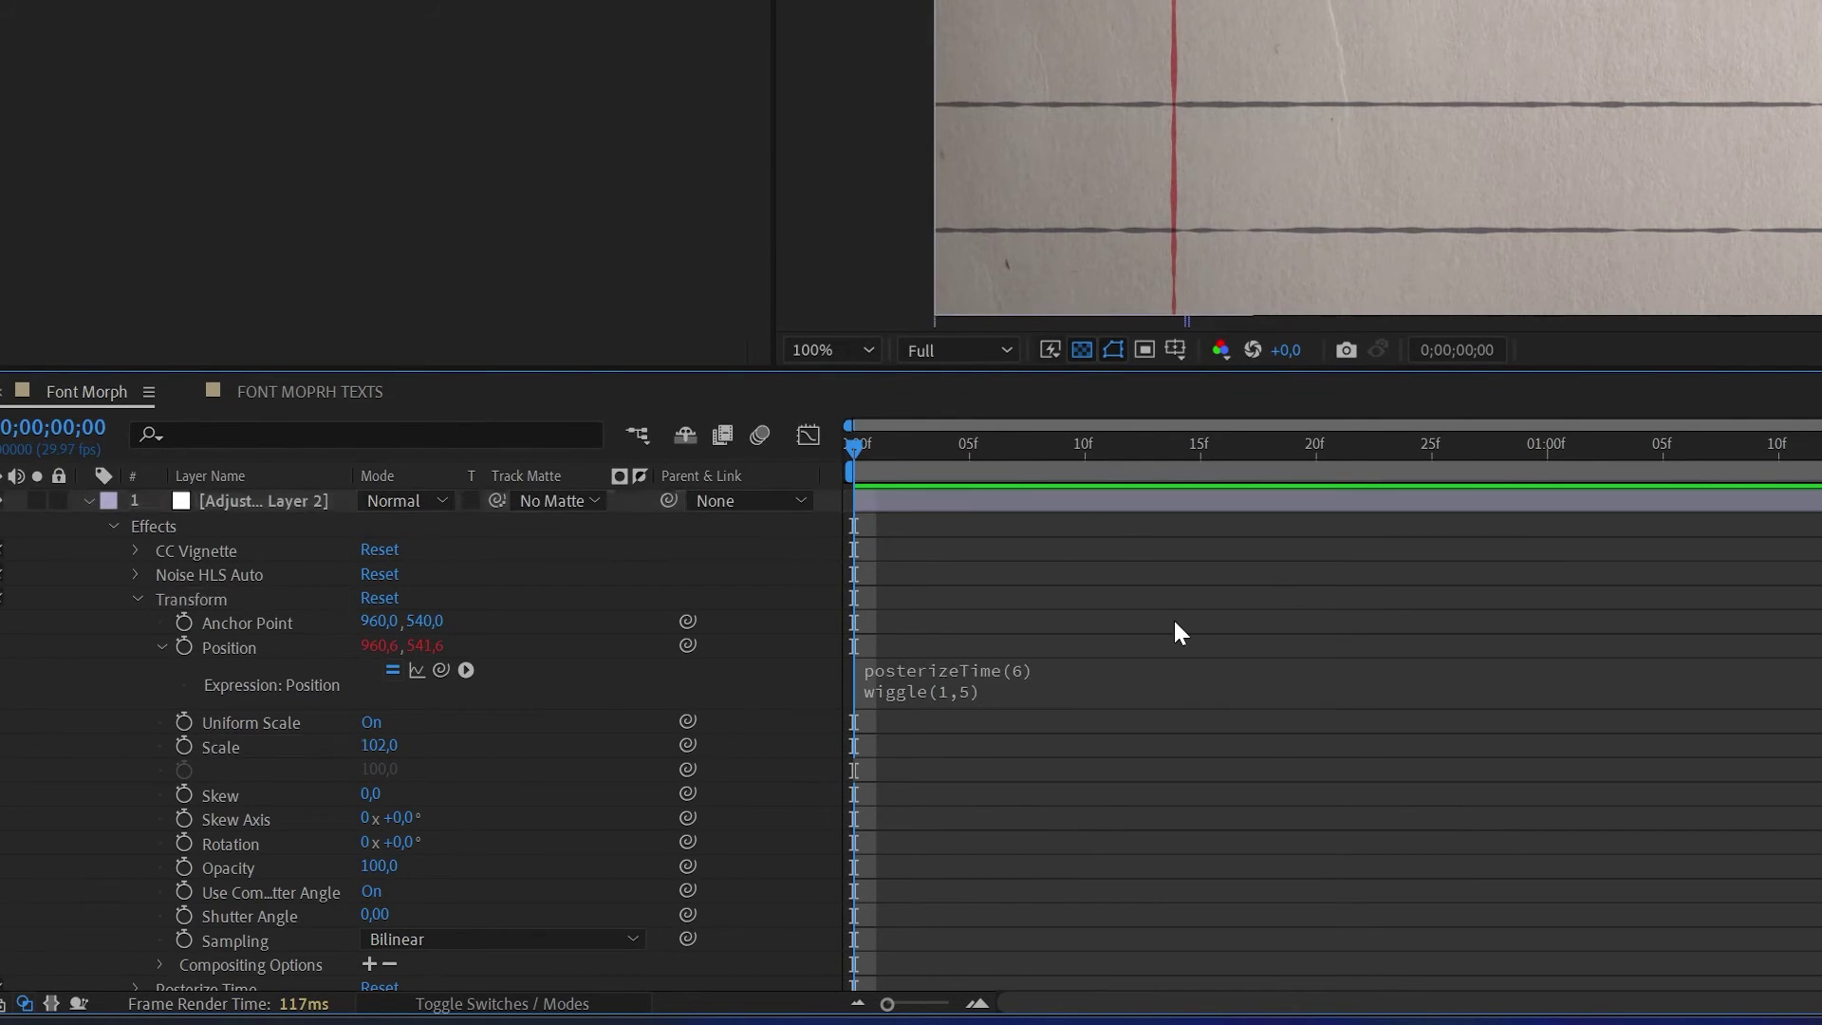
key("space")
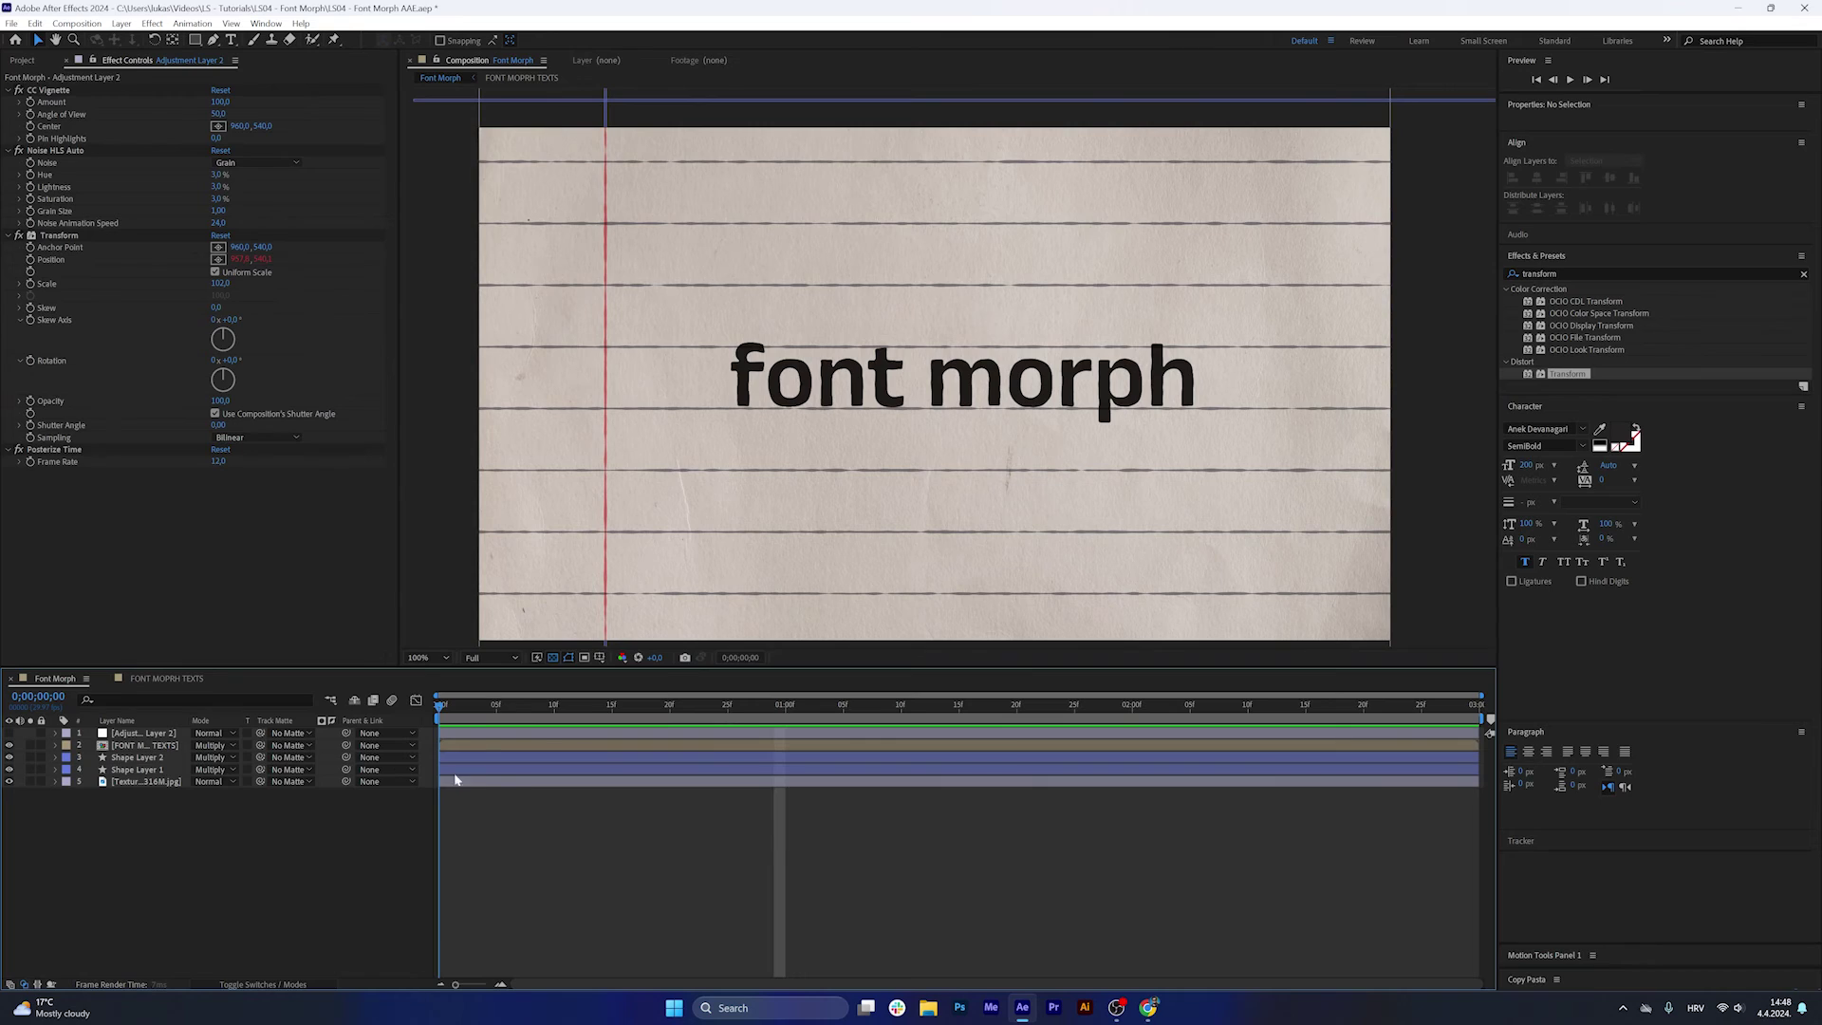
Keyframe the FONT MOPRH TEXTS layer's Position from 1037, 540 at 0;00;00;17 to 960, 540 at frame 24.
mouse_move(655, 781)
left_mouse_down()
mouse_move(704, 781)
mouse_move(648, 786)
left_mouse_up()
left_click(664, 747)
key("s")
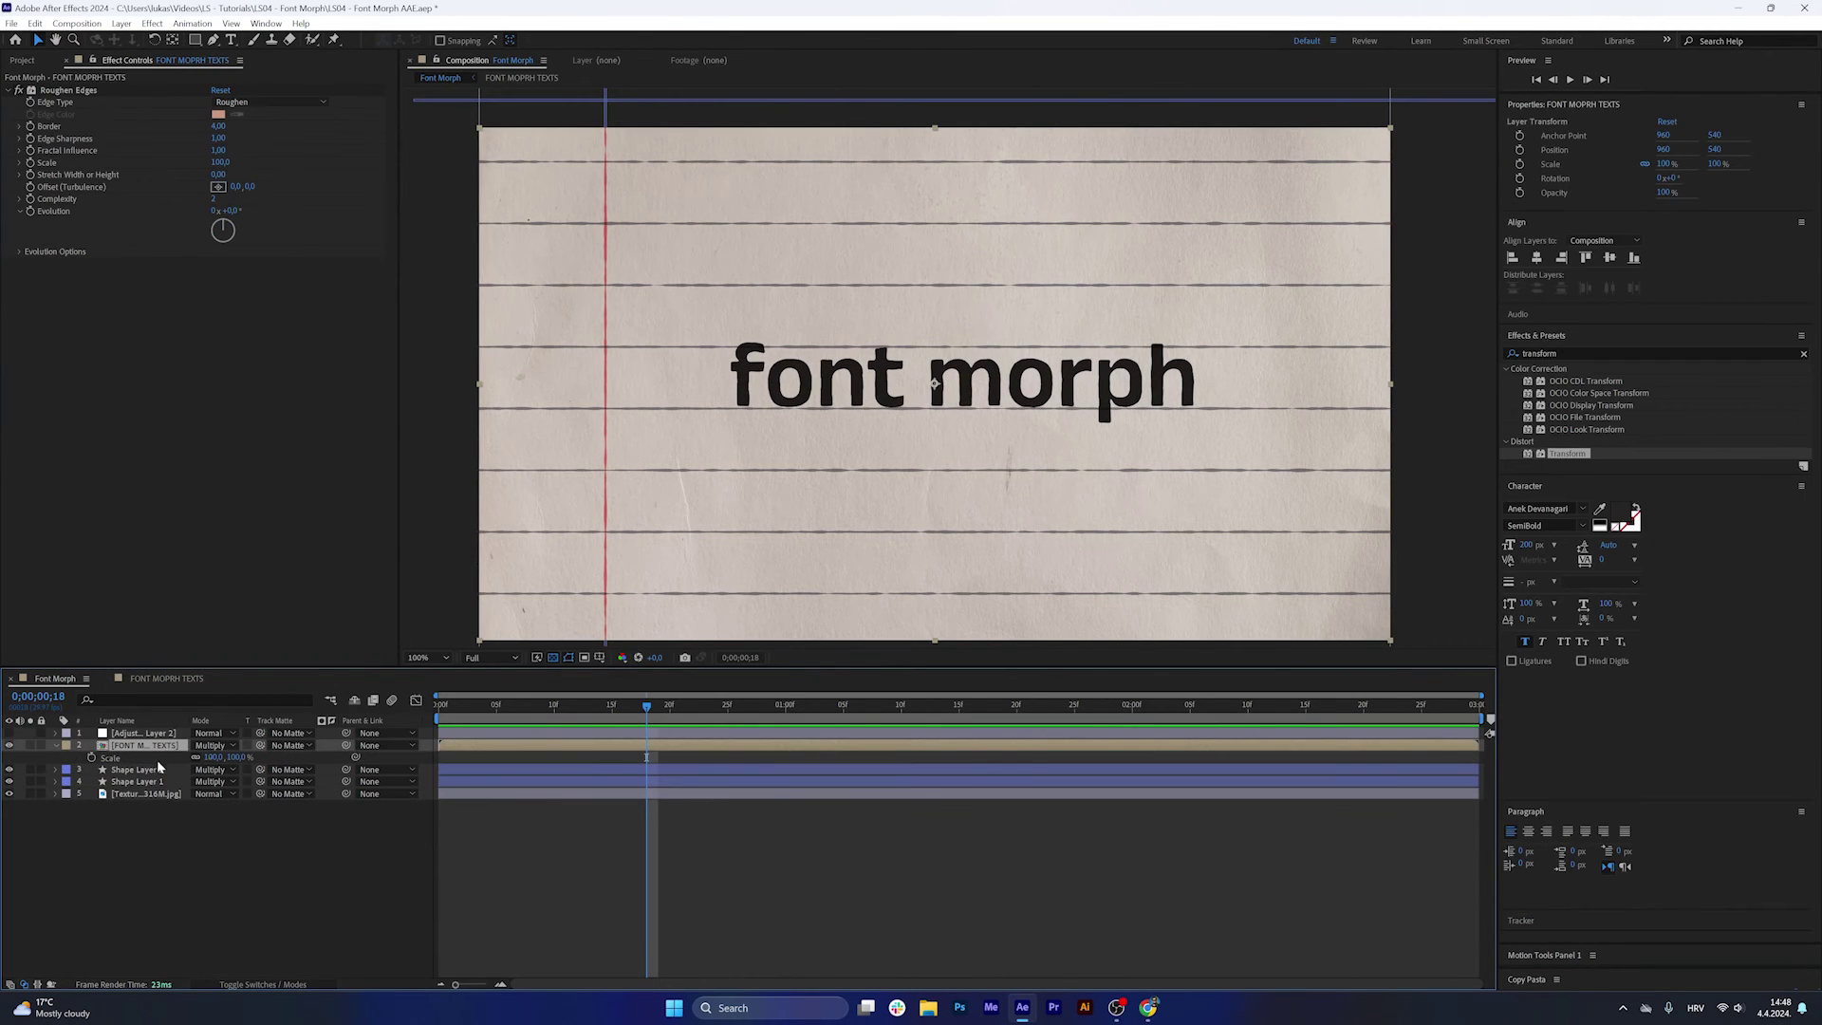
key("p")
left_click_drag(647, 718, 730, 725)
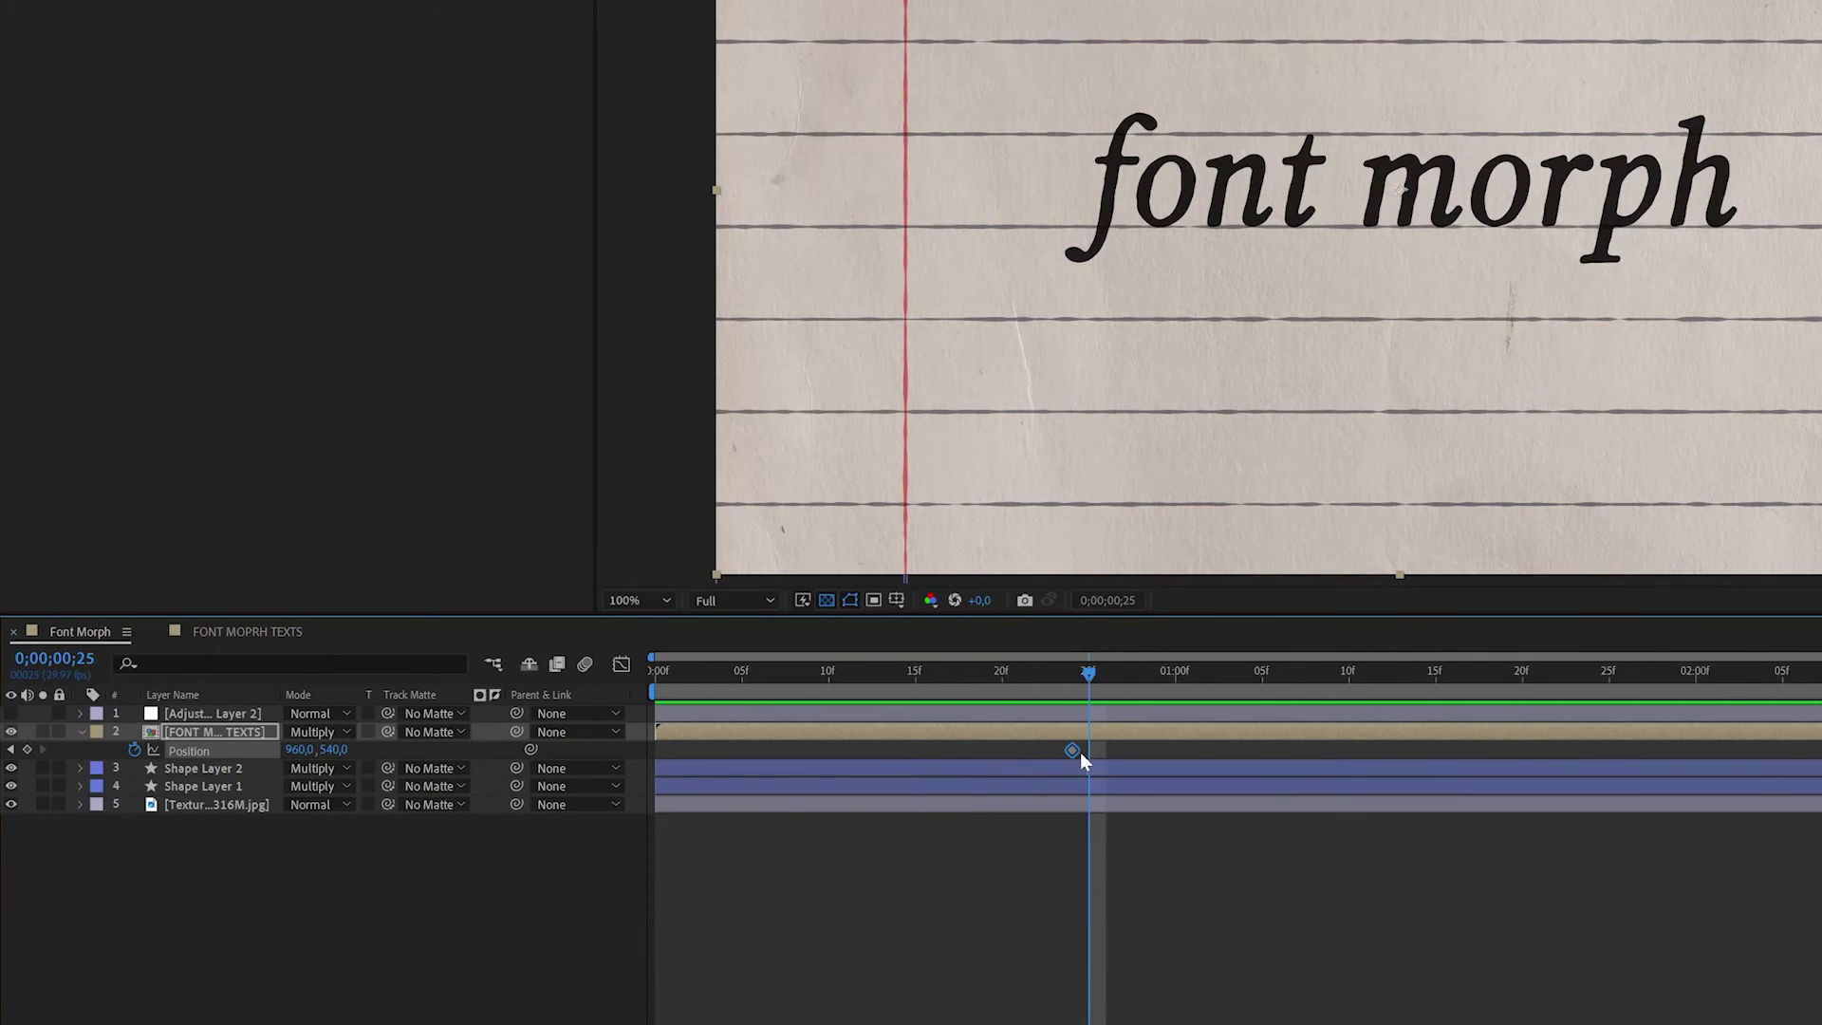
left_click_drag(1083, 749, 949, 709)
left_click_drag(298, 749, 434, 766)
left_click_drag(1106, 744, 879, 789)
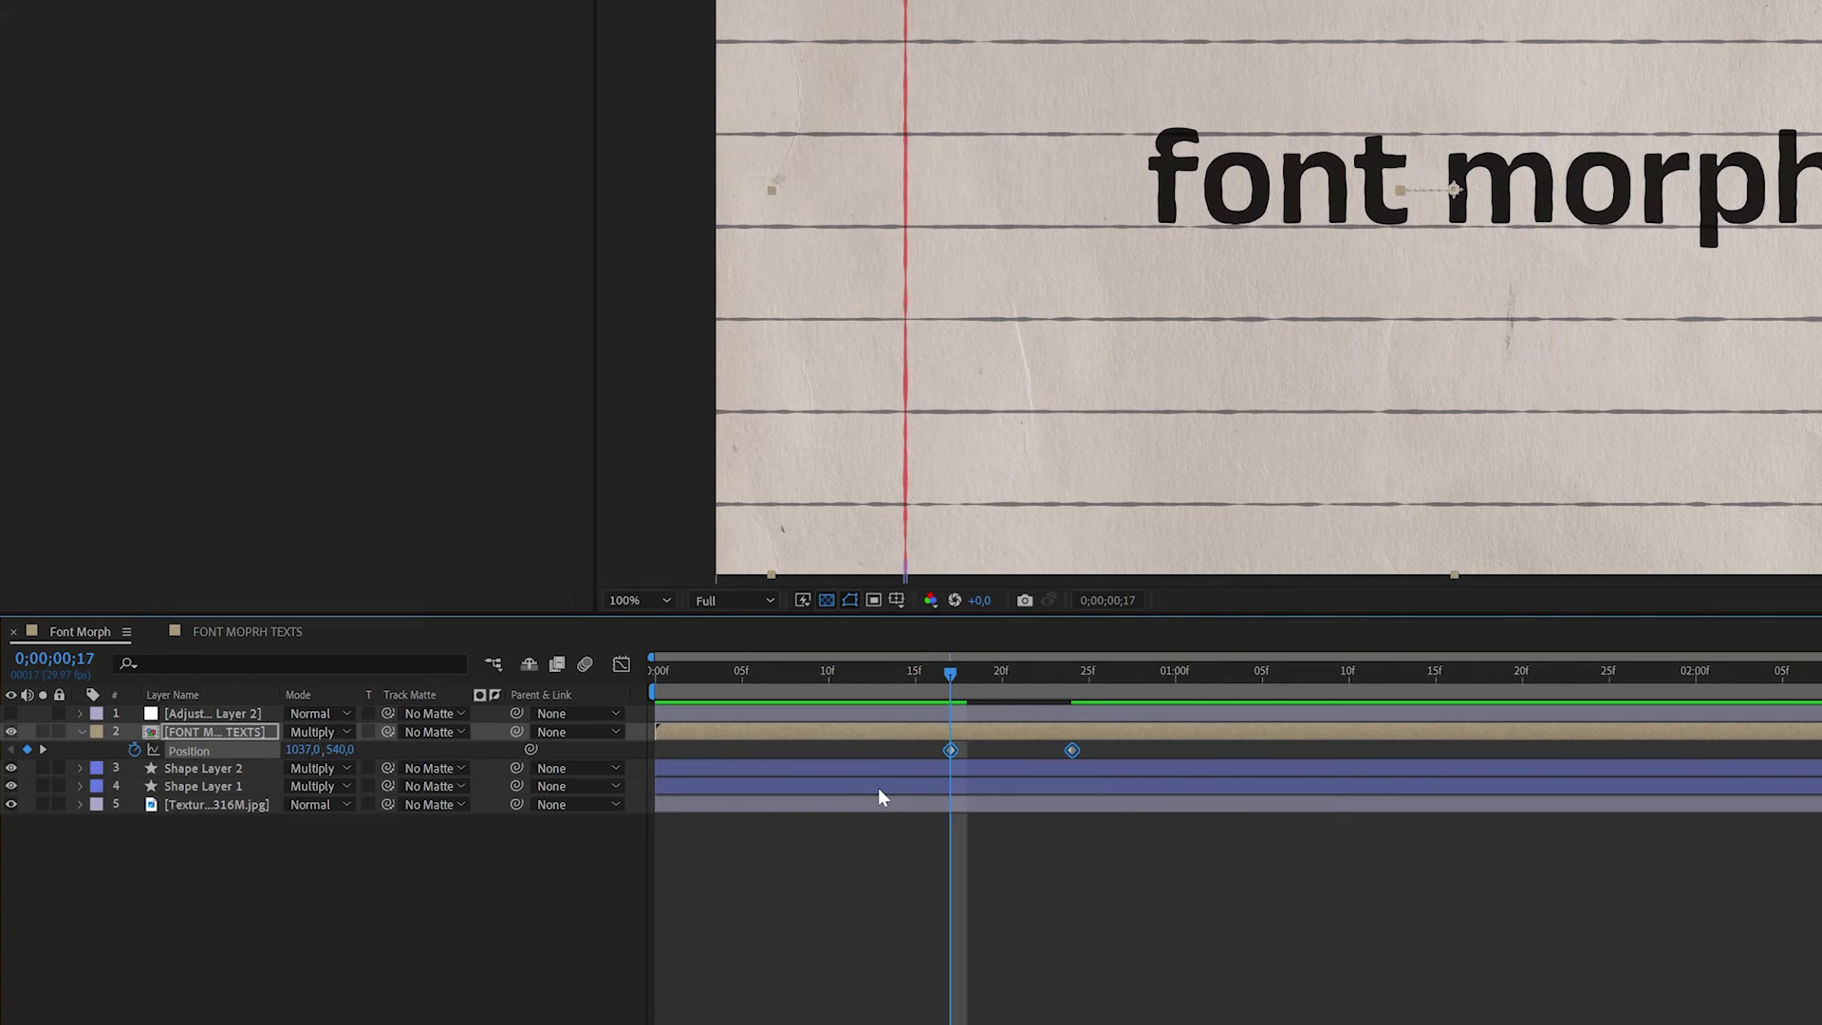
Apply Easy Ease to both Position keyframes and reshape their speed graph into a narrow, sharp central peak.
key("F9")
left_click(621, 665)
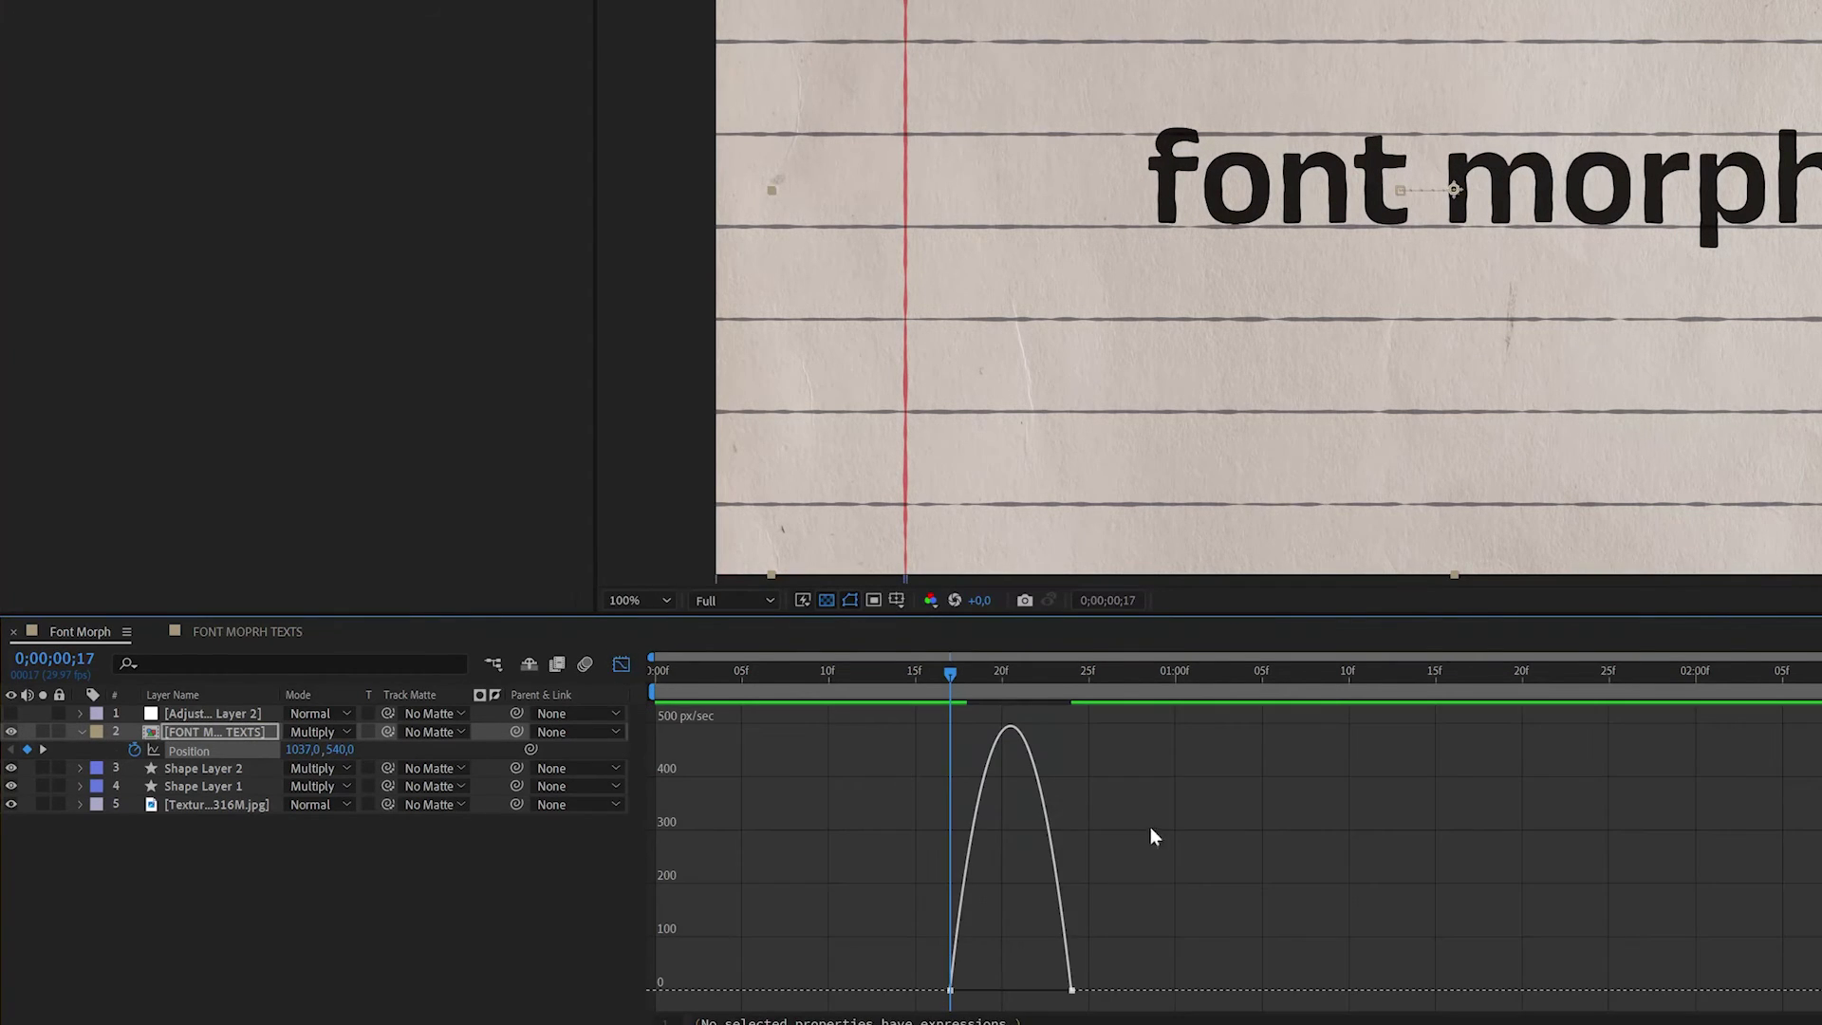
left_click_drag(1167, 891, 925, 1006)
left_click_drag(1061, 983, 988, 980)
key("ctrl+z")
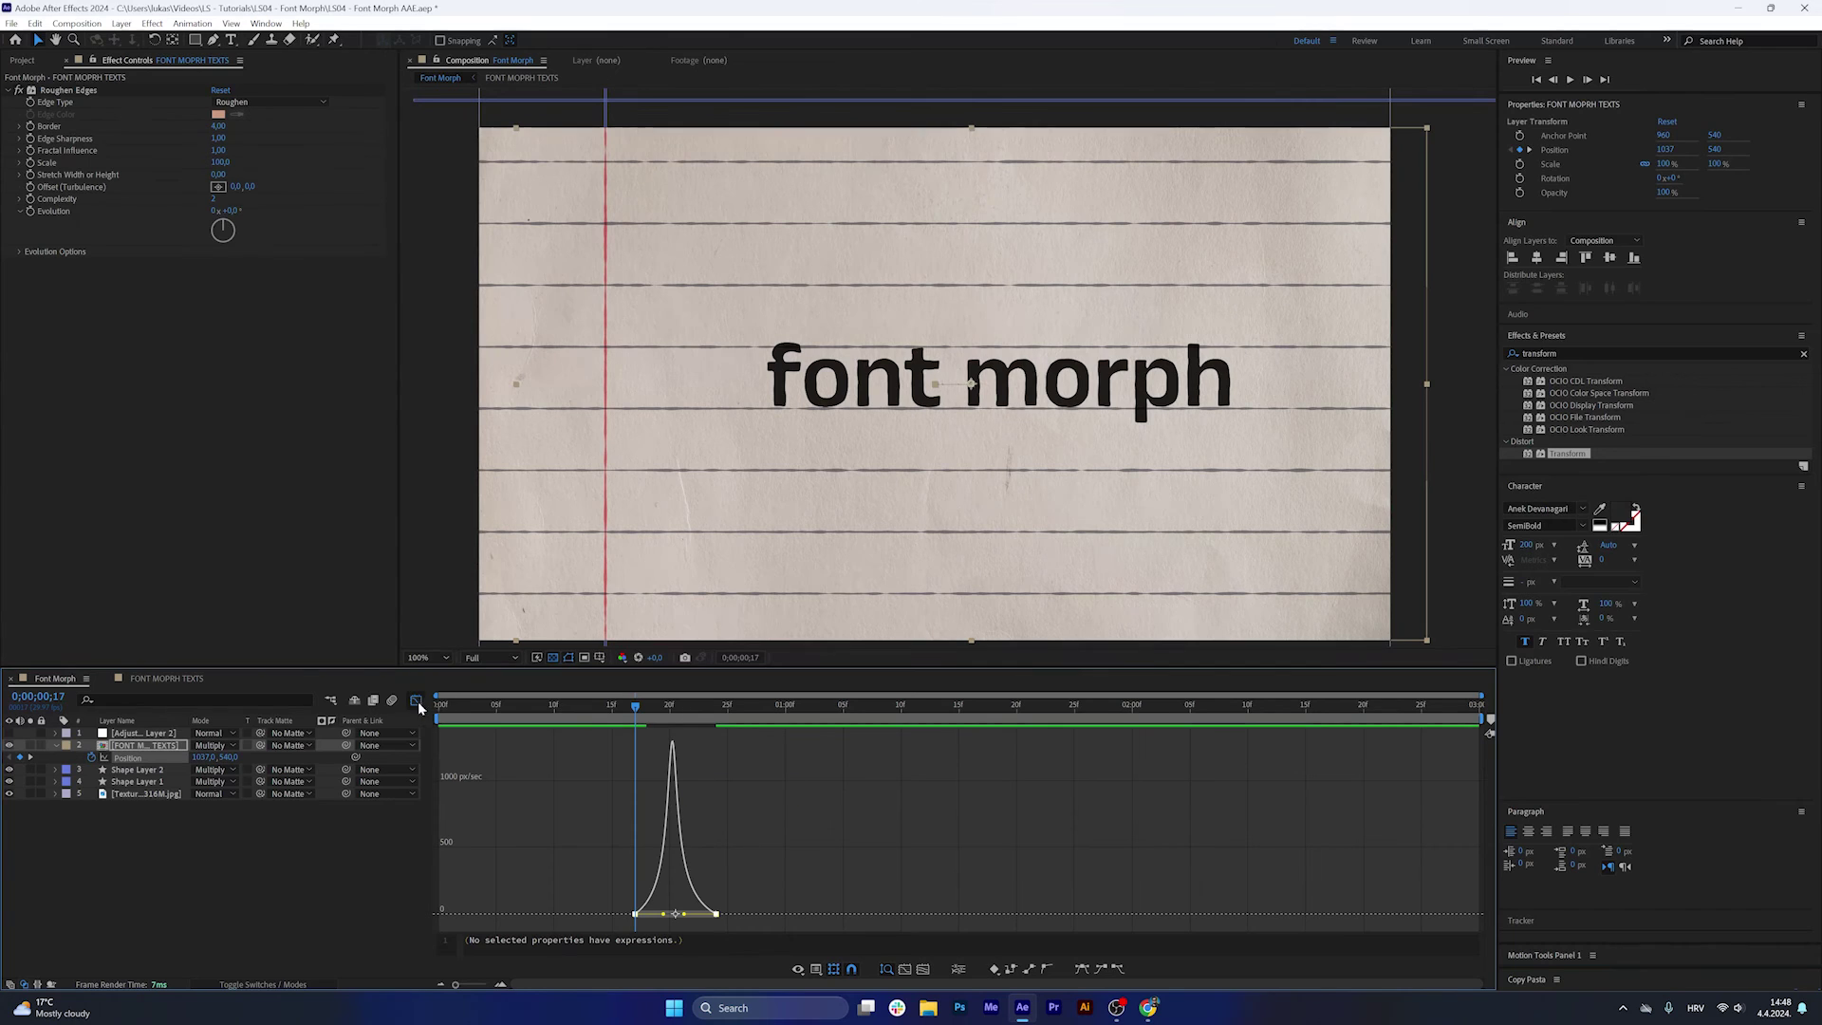
Leave the speed graph view and preview the eased Position move of the text.
left_click(416, 700)
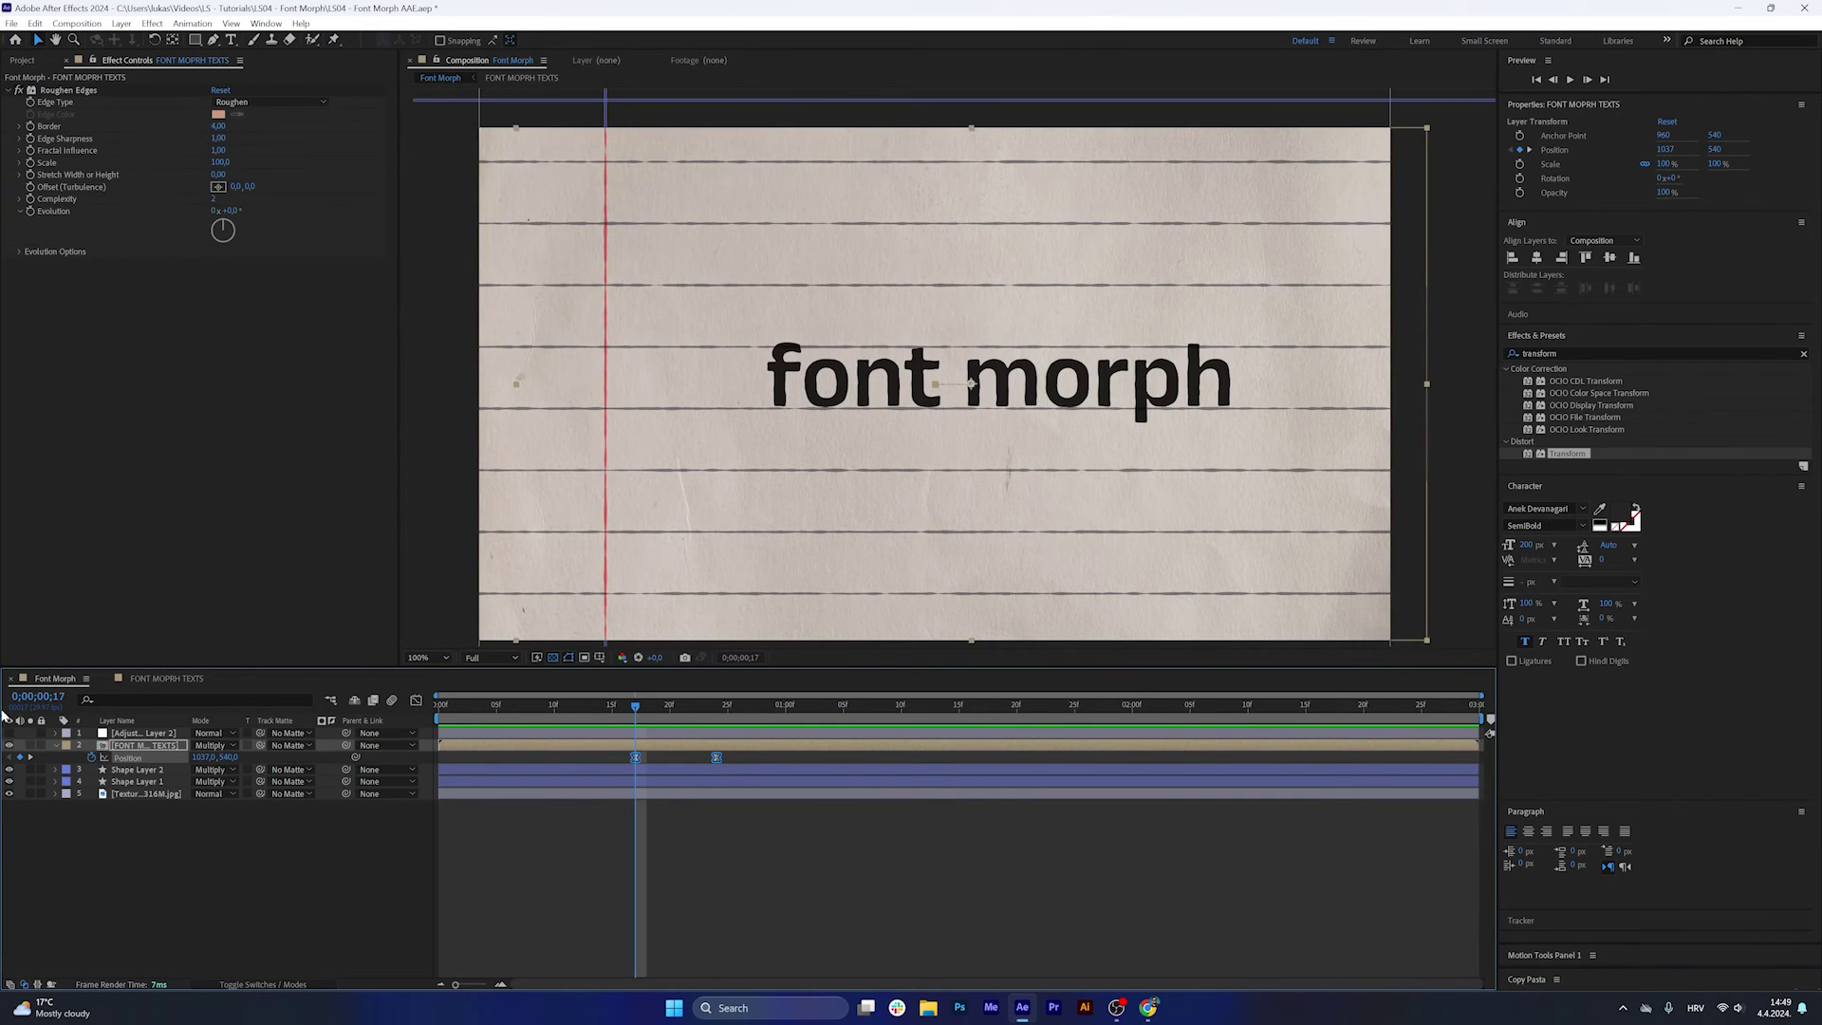
key("space")
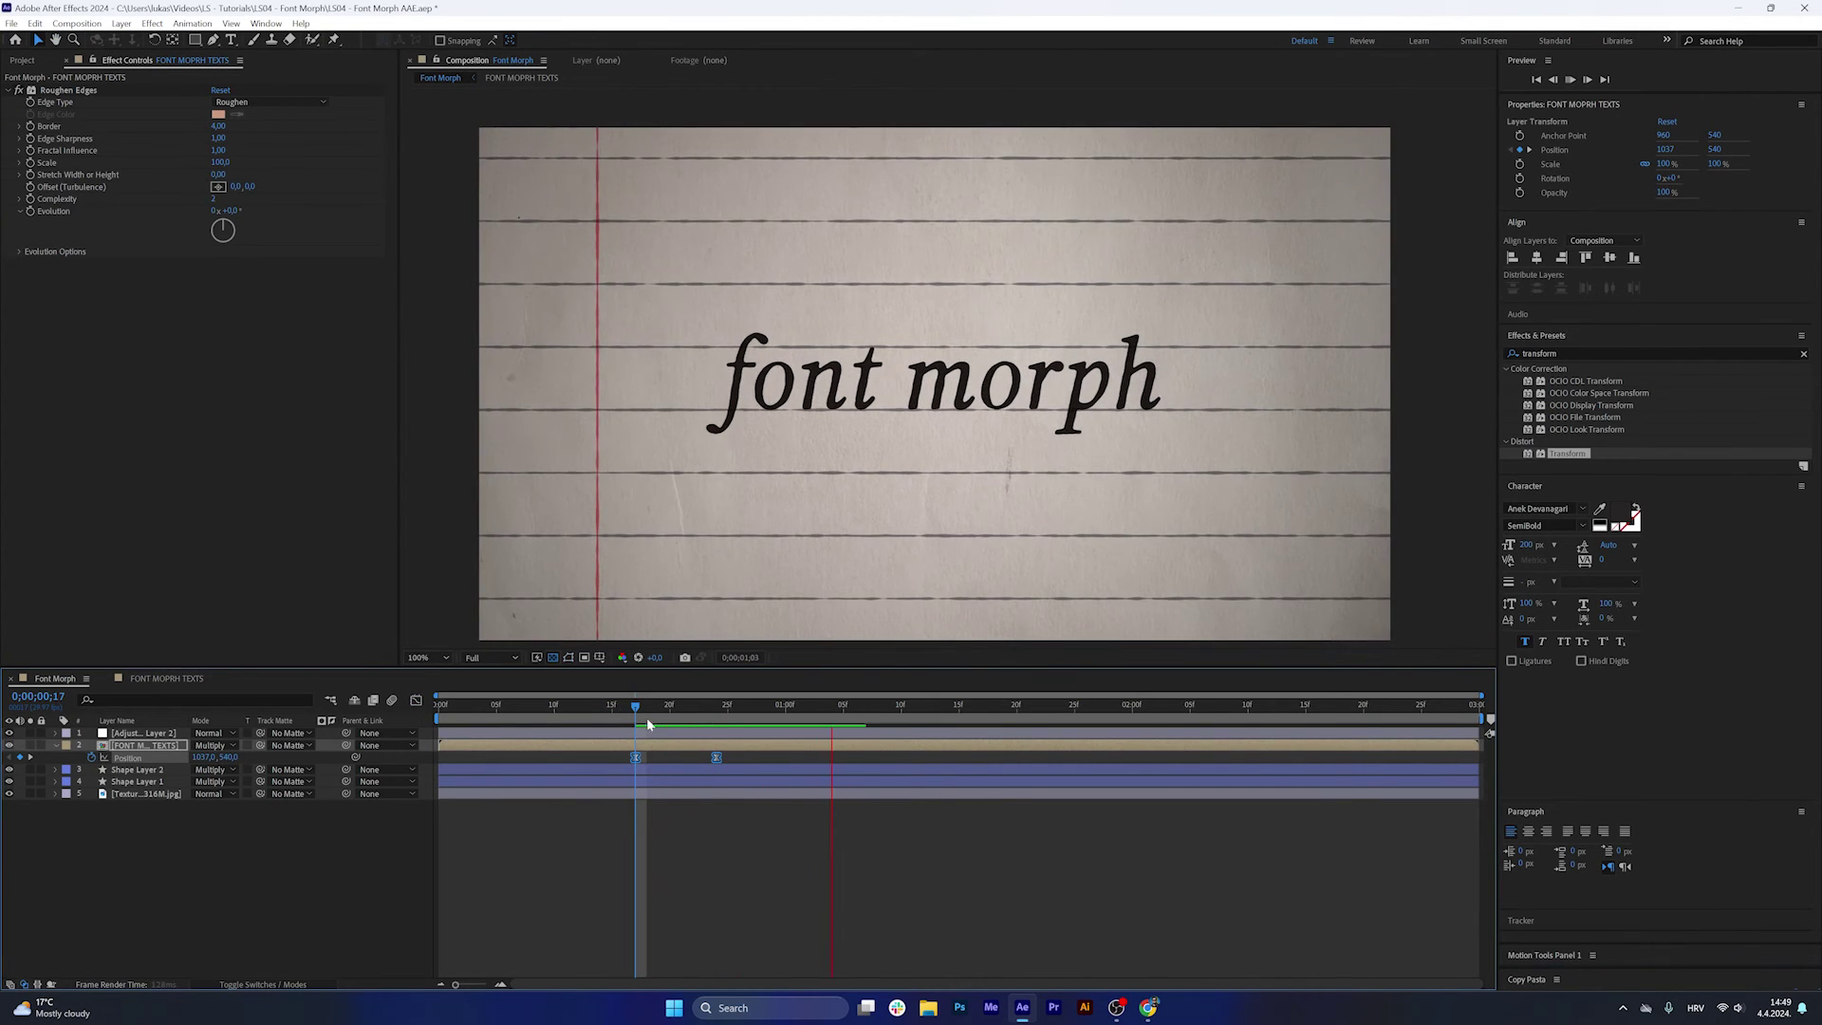
key("space")
Add Position keyframes to the text layer from 960, 540 at 0;00;02;15 to 1037, 540 at 0;00;02;22, and preview the move.
left_click_drag(635, 710, 674, 717)
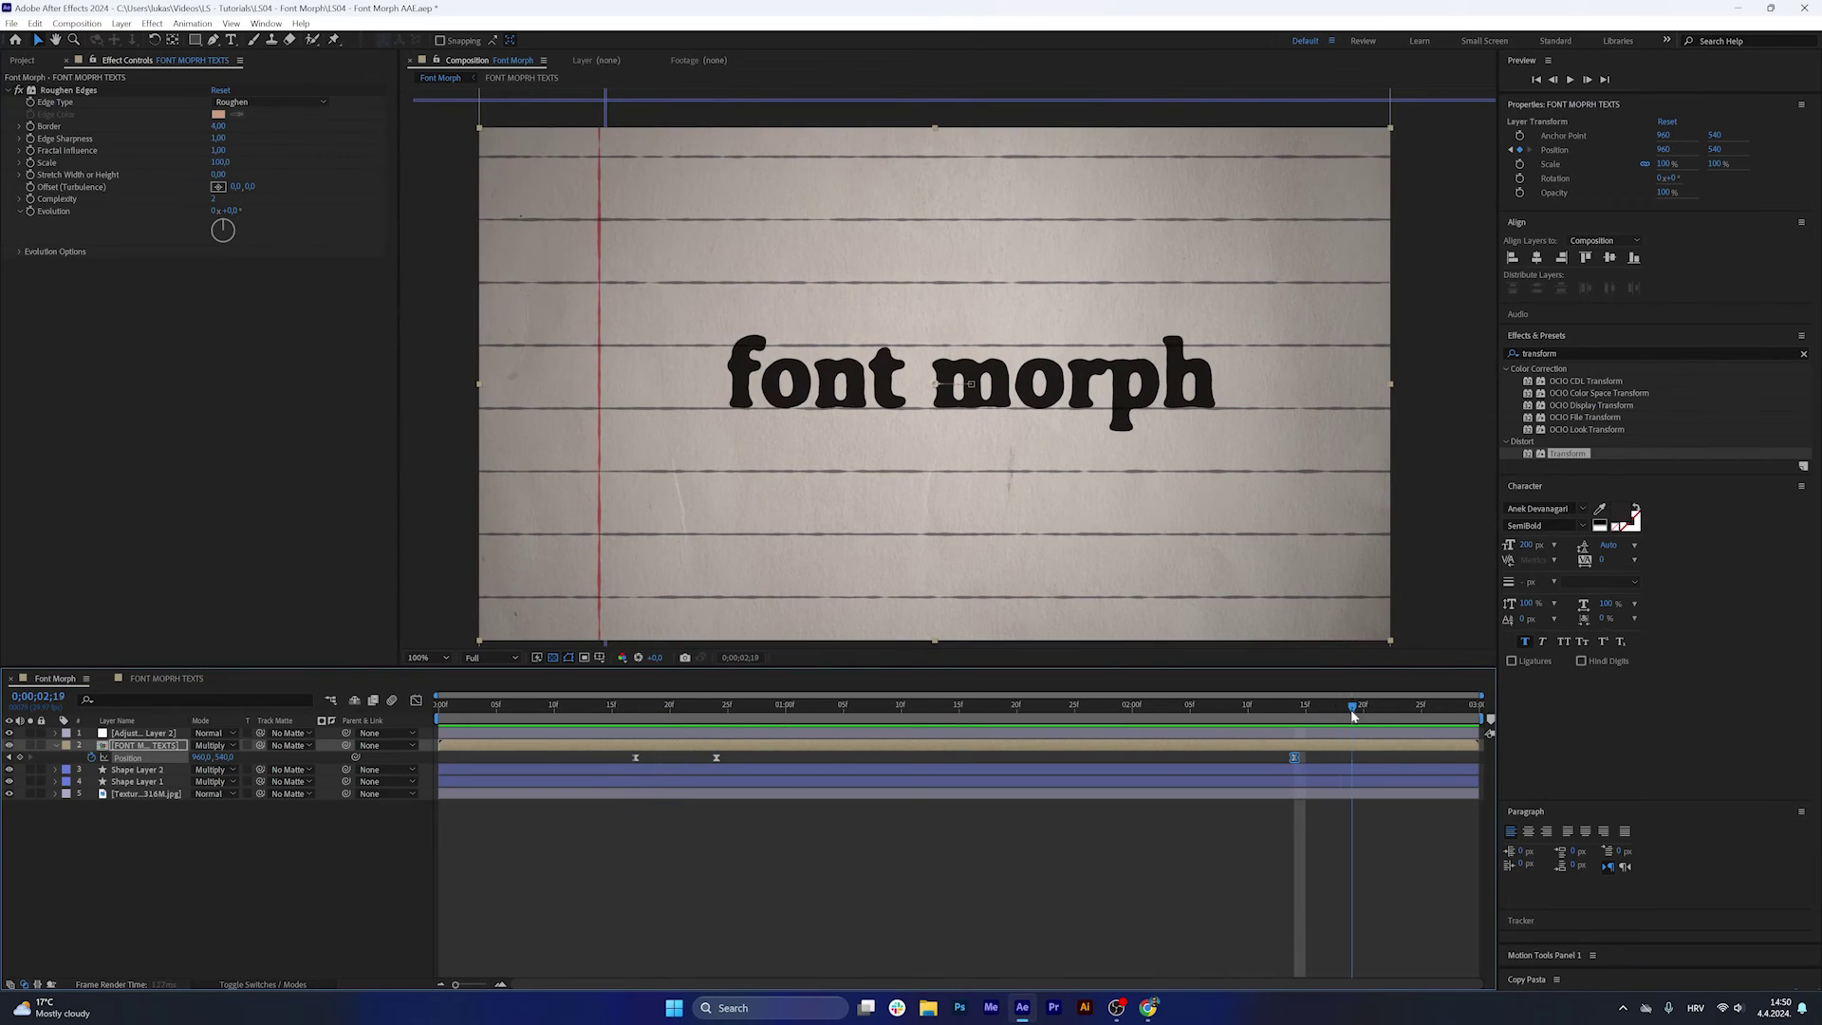
left_click_drag(1351, 712, 1387, 721)
left_click_drag(662, 759, 573, 756)
key("ctrl+c")
key("ctrl+v")
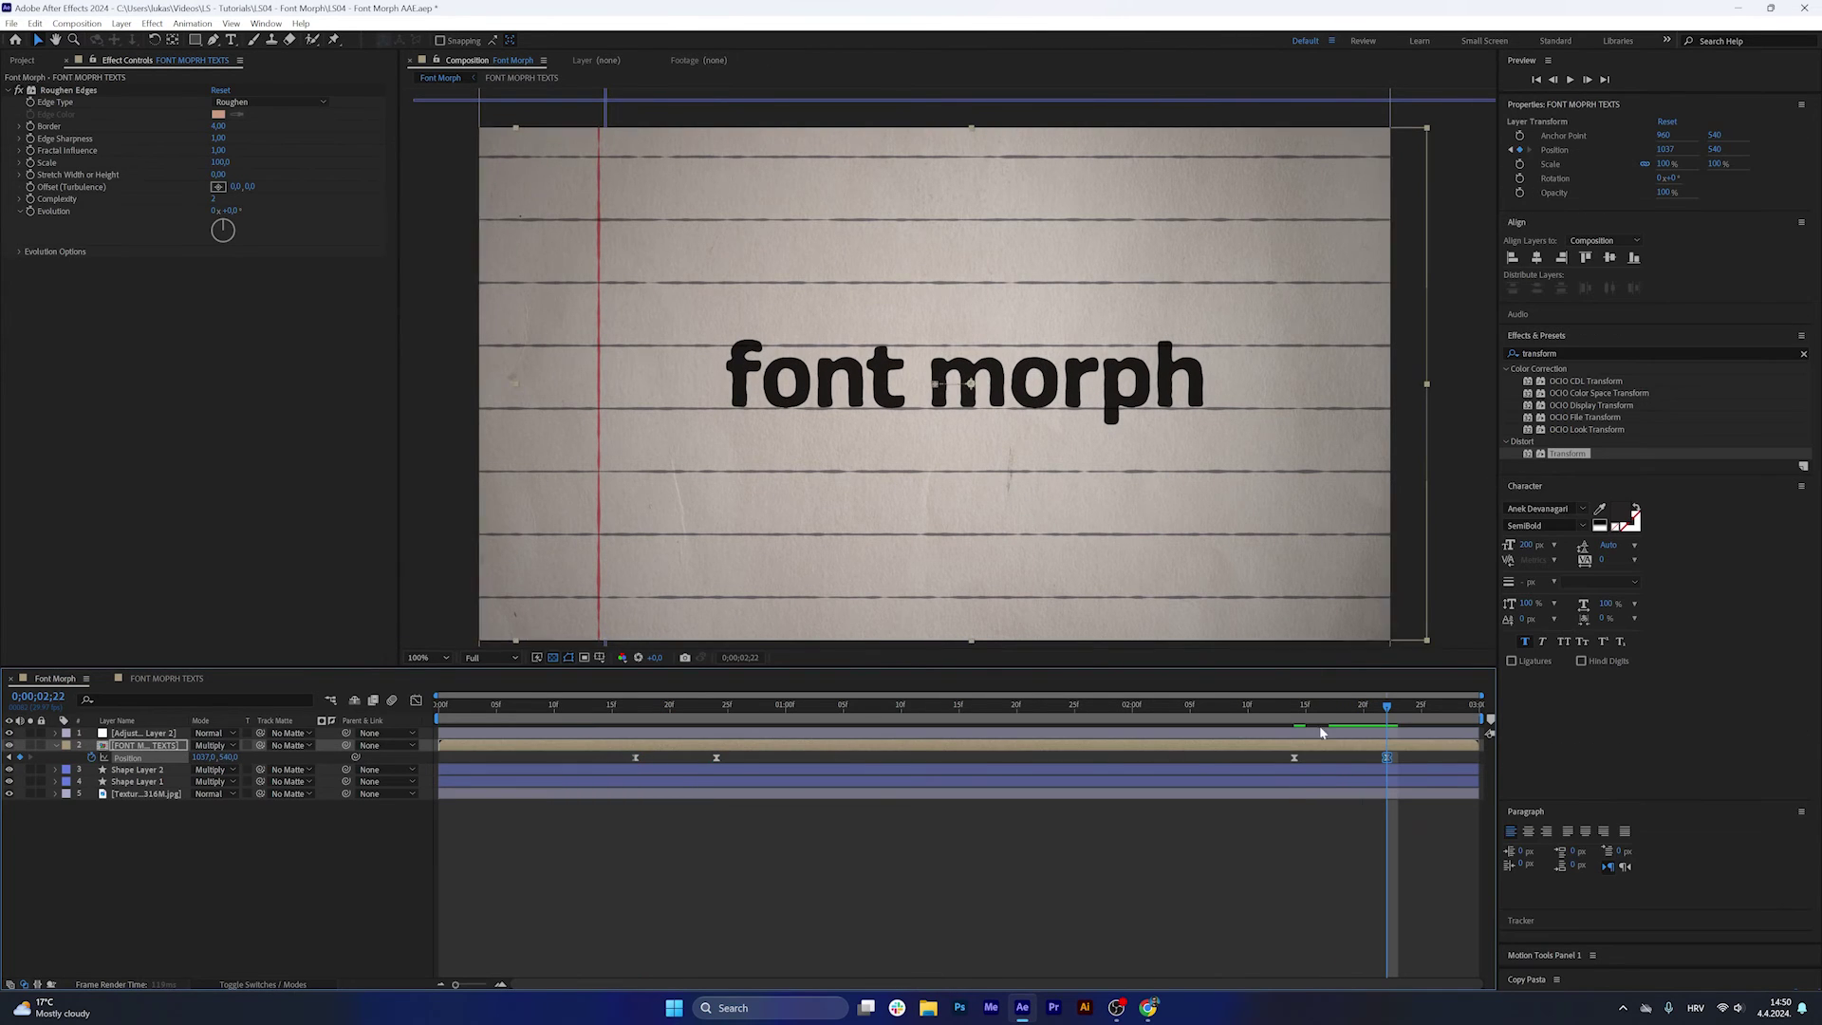
left_click(1260, 711)
key("space")
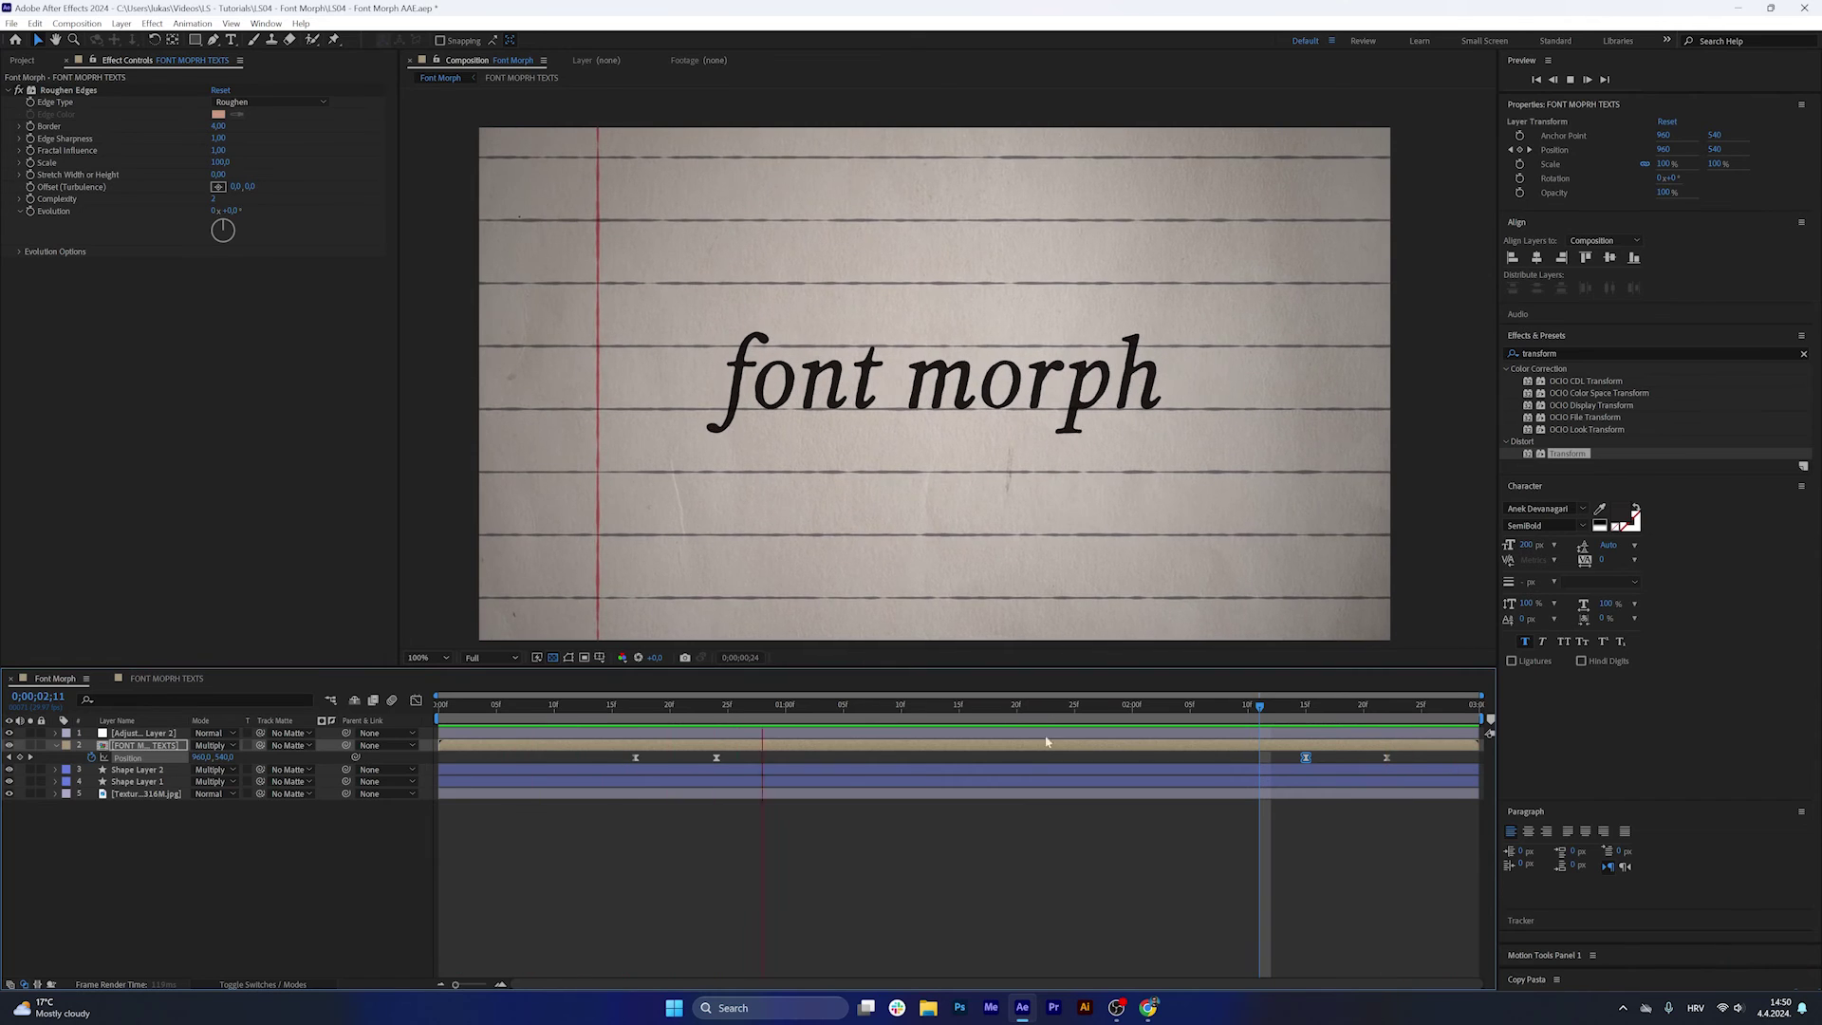
key("space")
Split the FONT MOPRH TEXTS layer at 0;00;01;19 and 0;00;02;18.
left_click_drag(945, 736, 1006, 755)
left_click(1073, 854)
left_click(1058, 748)
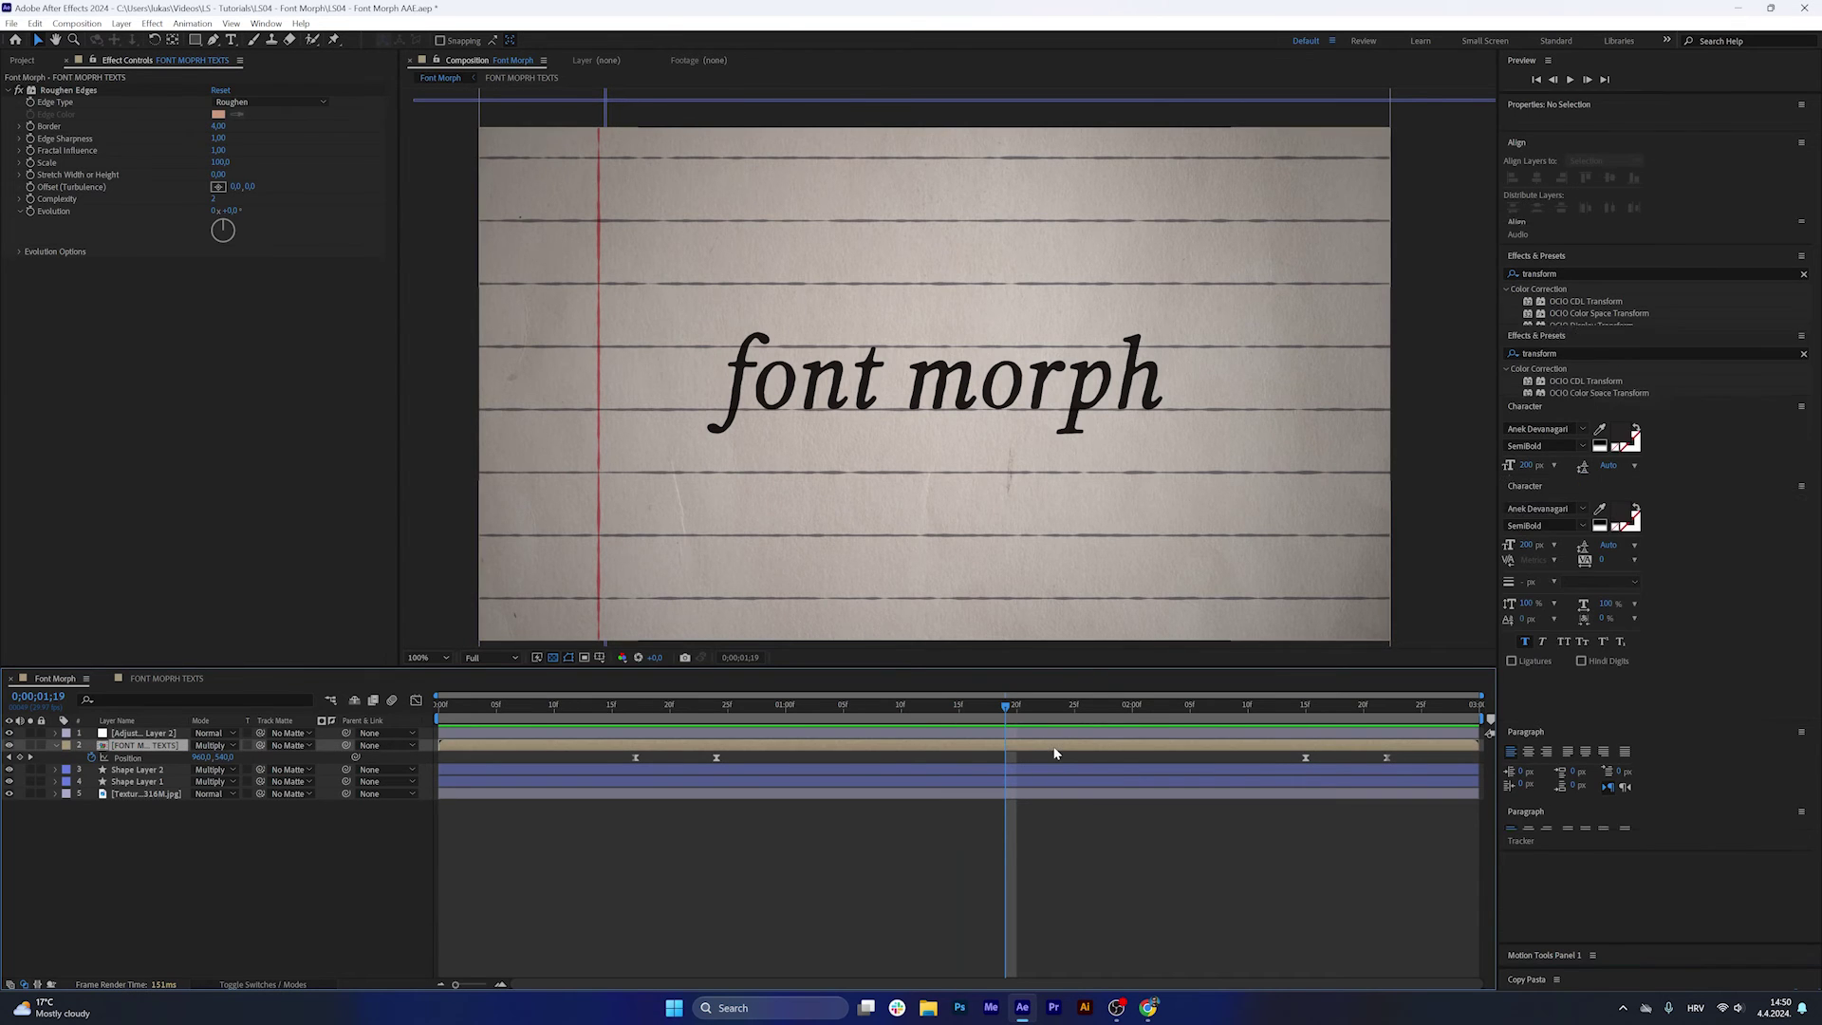
left_click(1008, 734)
left_click(1020, 746)
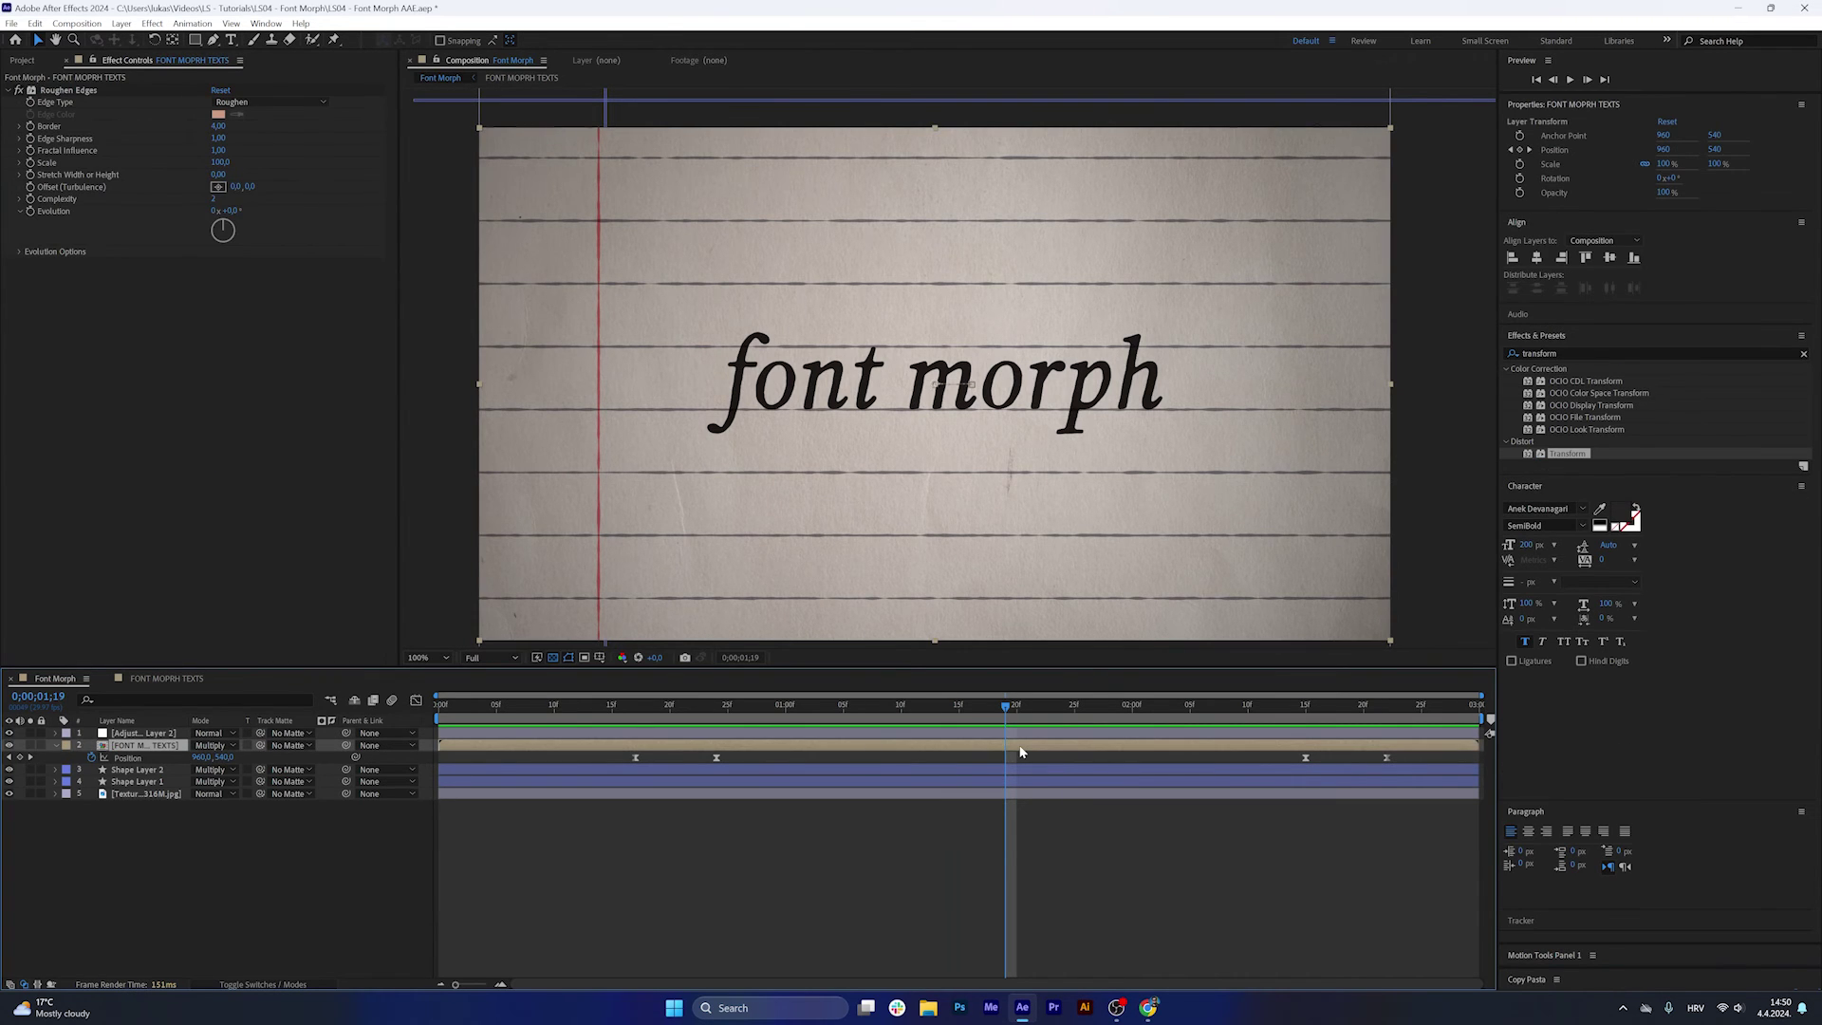
key("ctrl+shift+d")
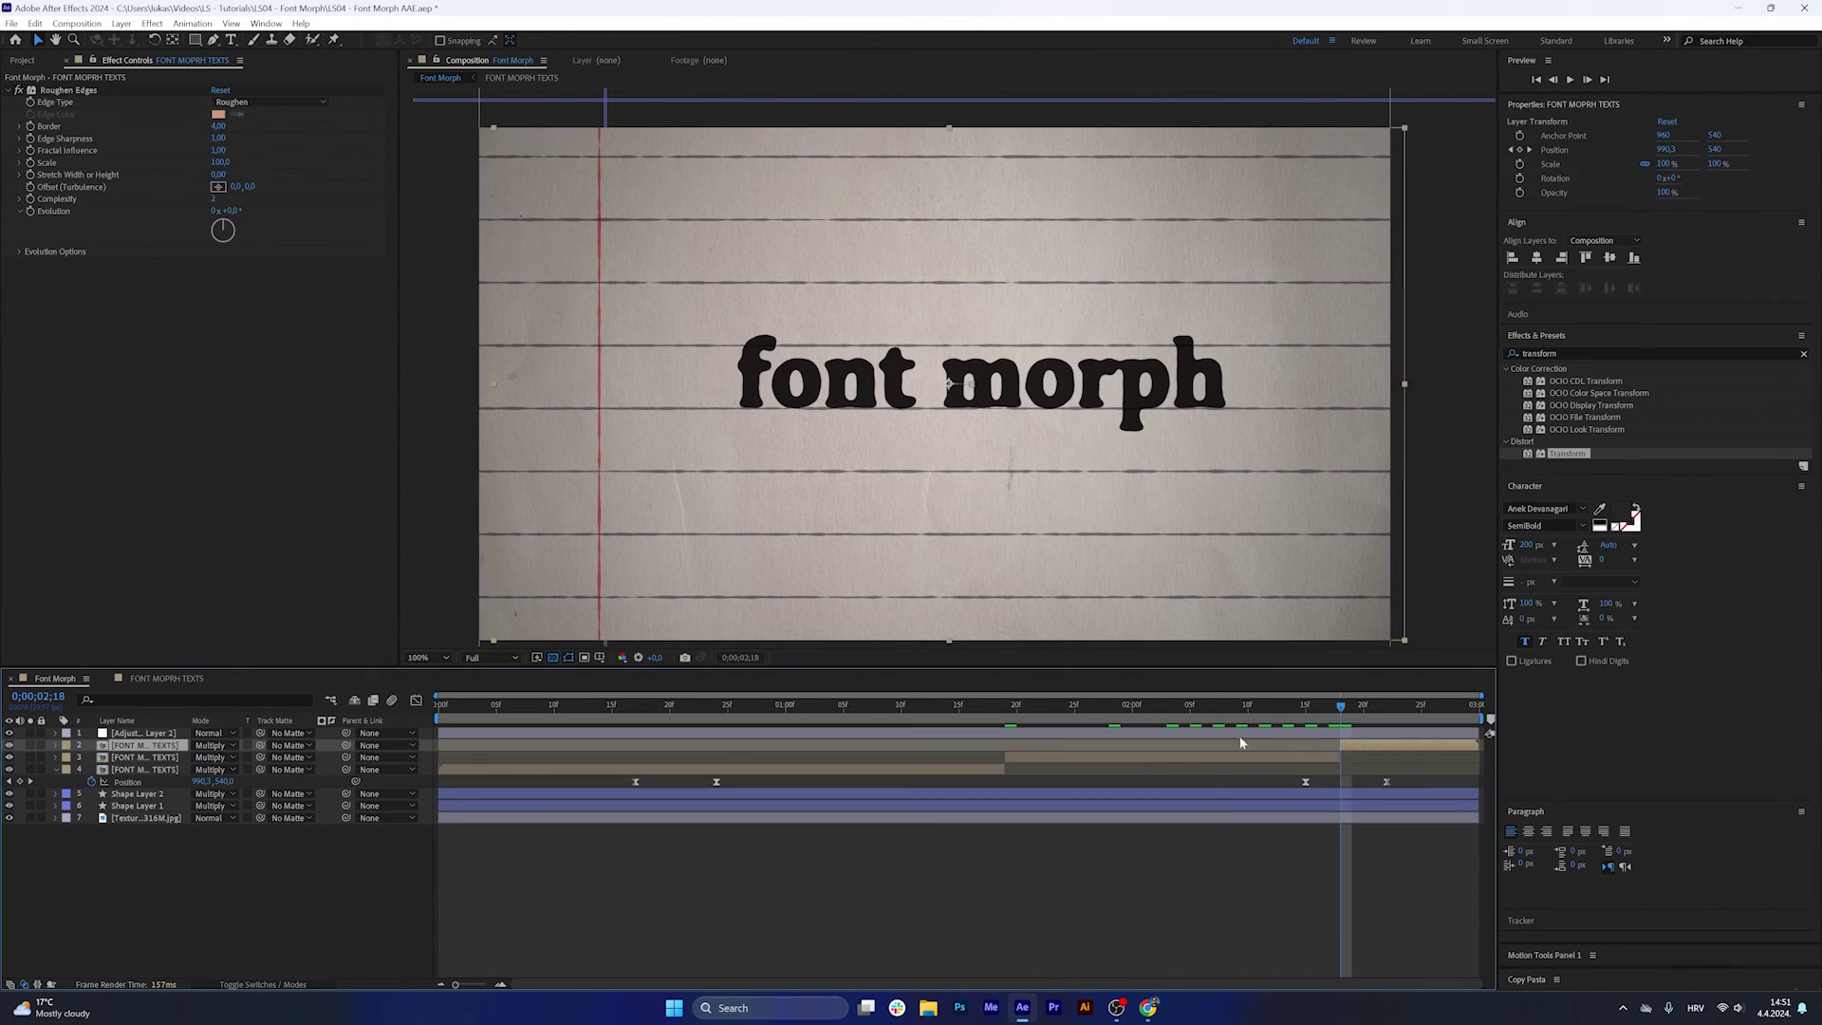
Apply the Invert effect to the middle FONT MOPRH TEXTS segment and set its blending mode to Screen.
left_click(1224, 756)
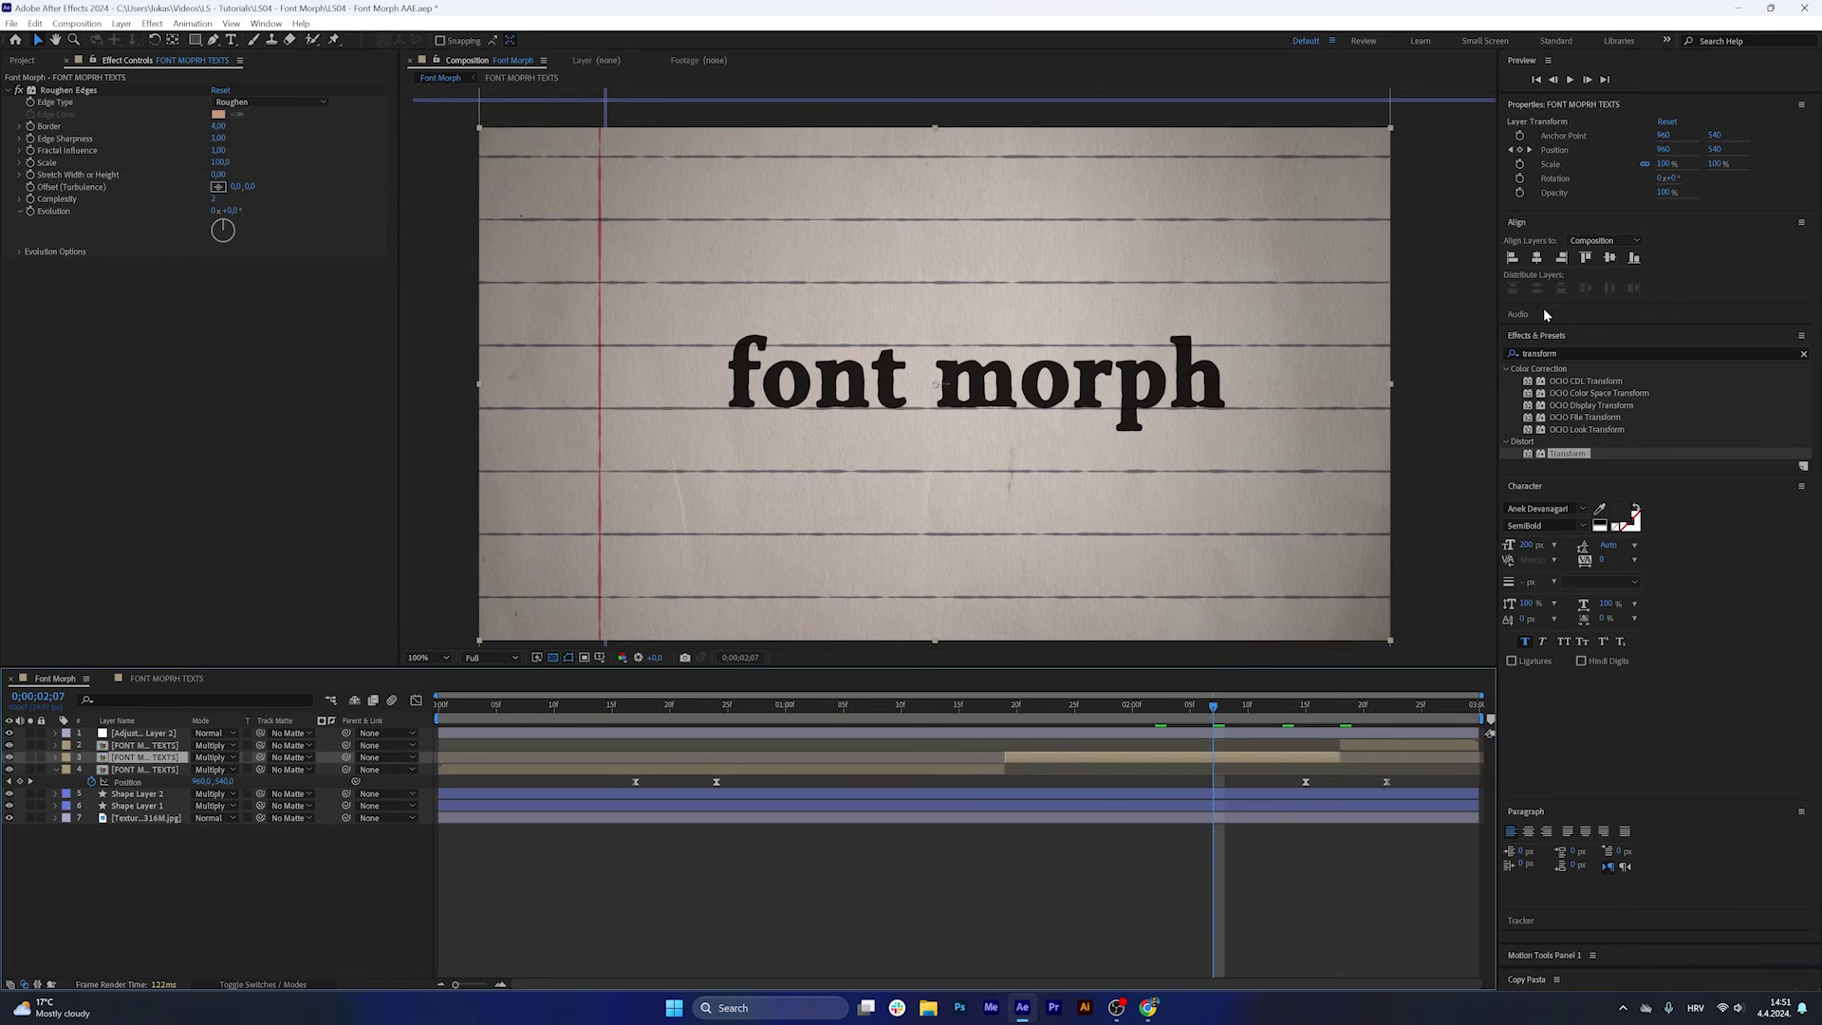
left_click(1567, 353)
type("invert")
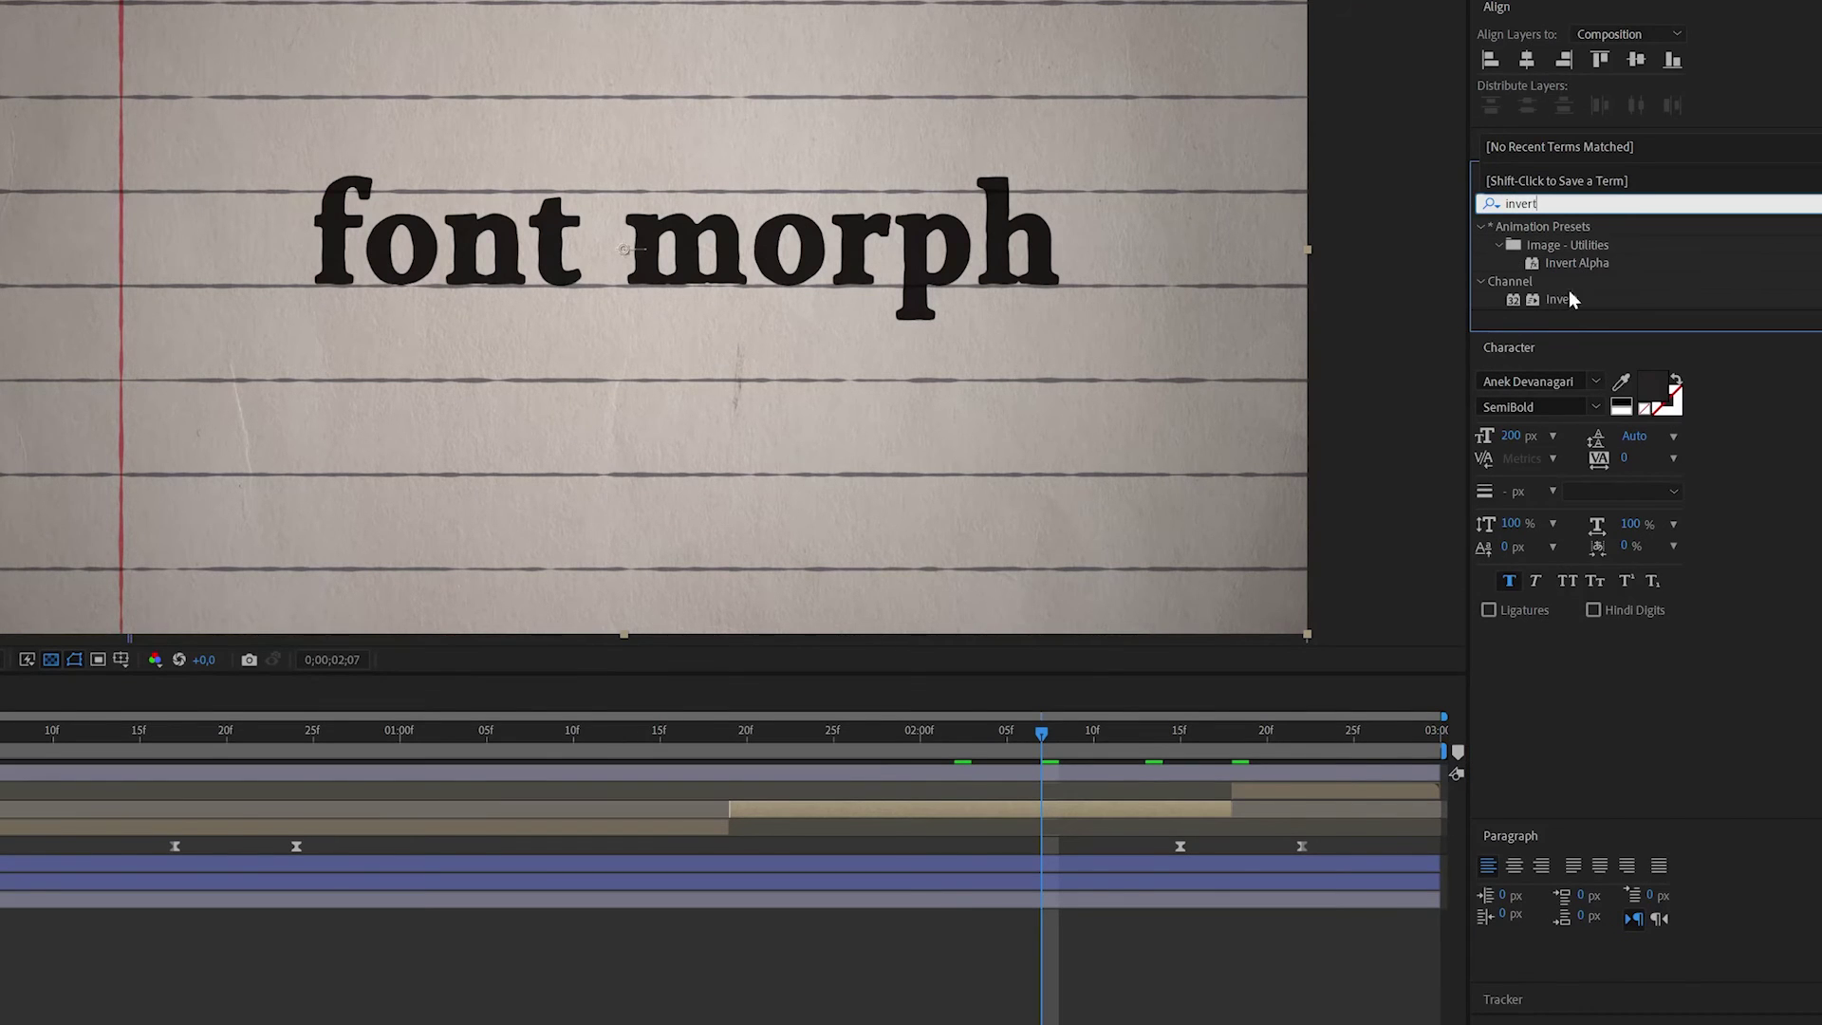
left_click_drag(1570, 300, 1453, 307)
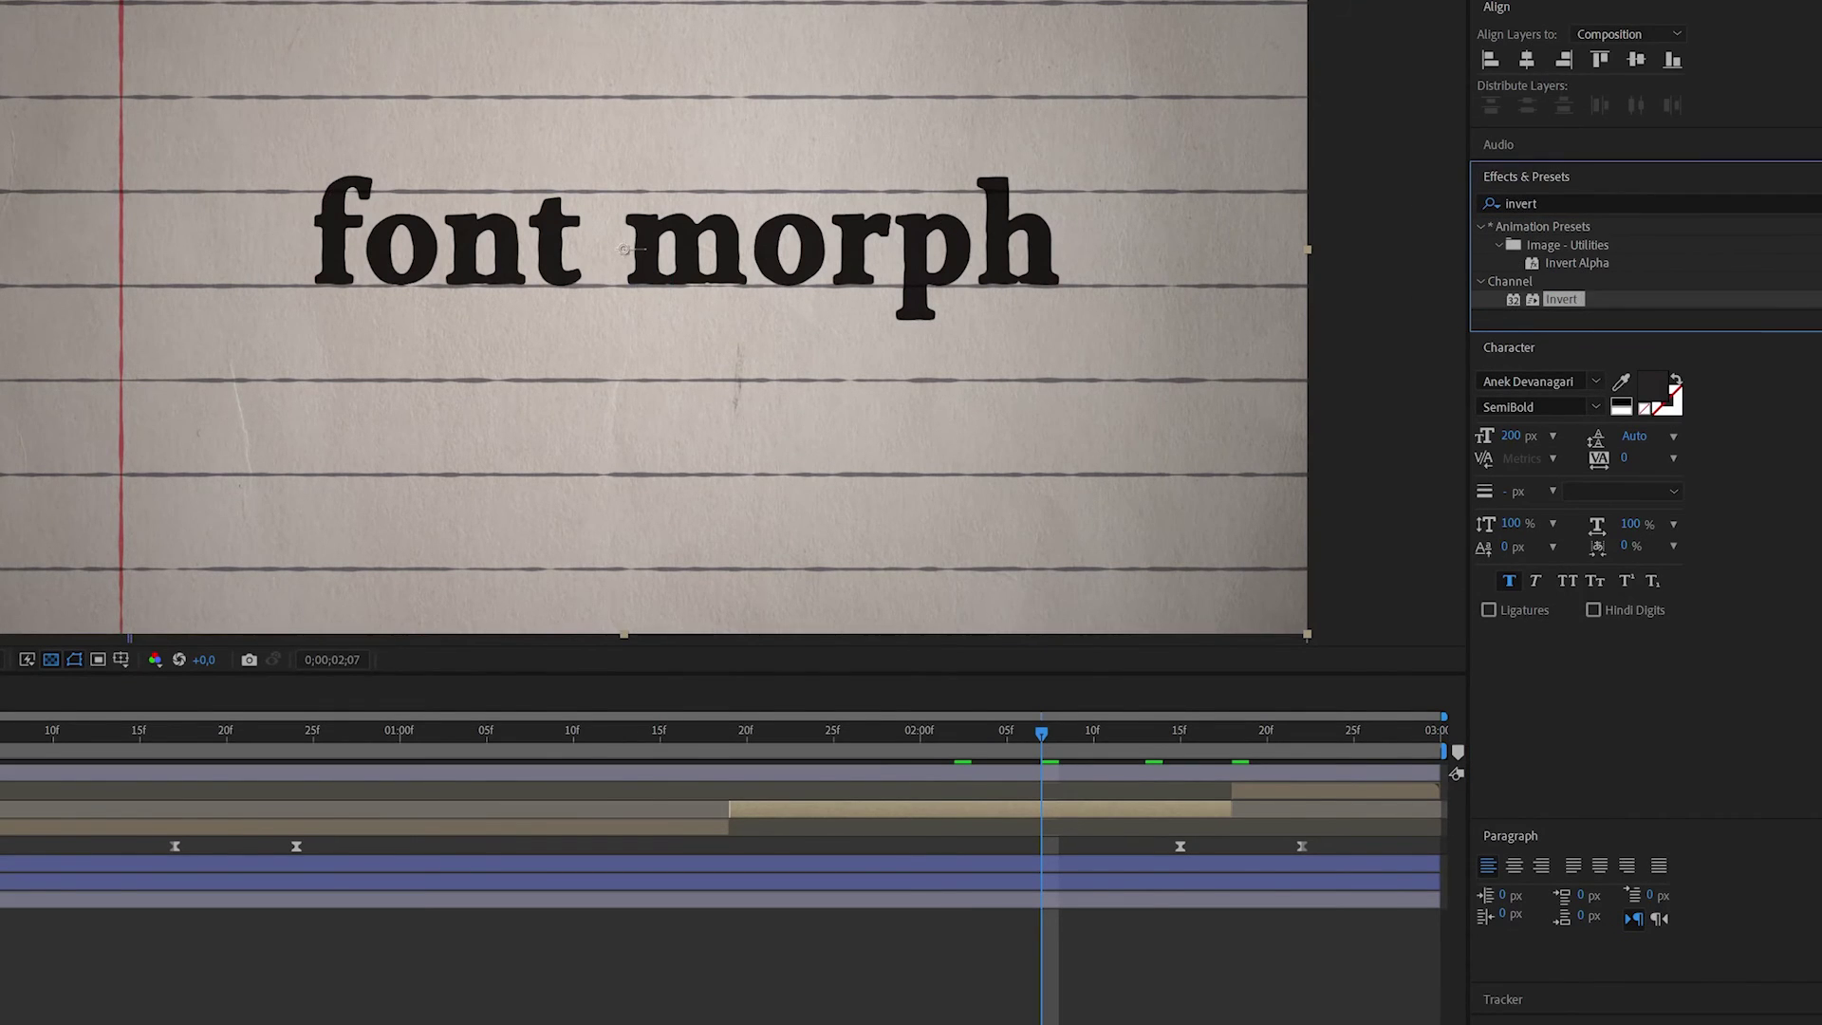
left_click_drag(626, 249, 628, 249)
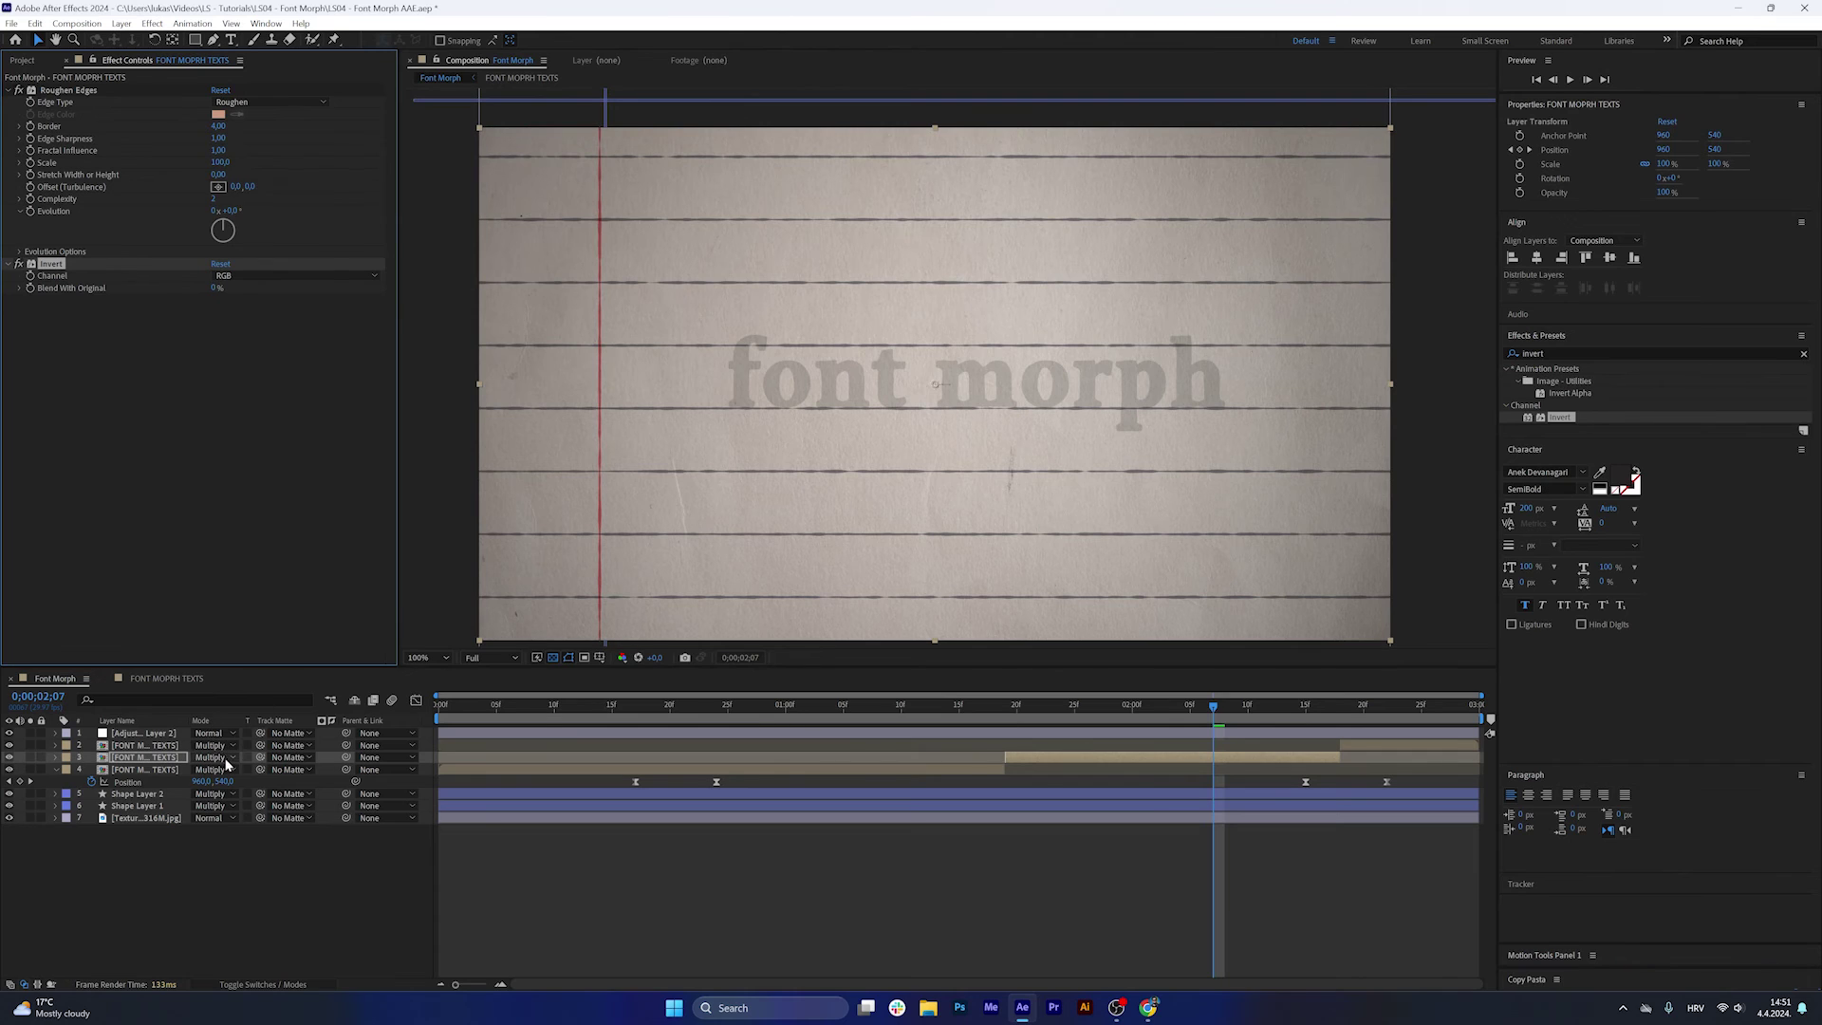
left_click(226, 765)
left_click(257, 288)
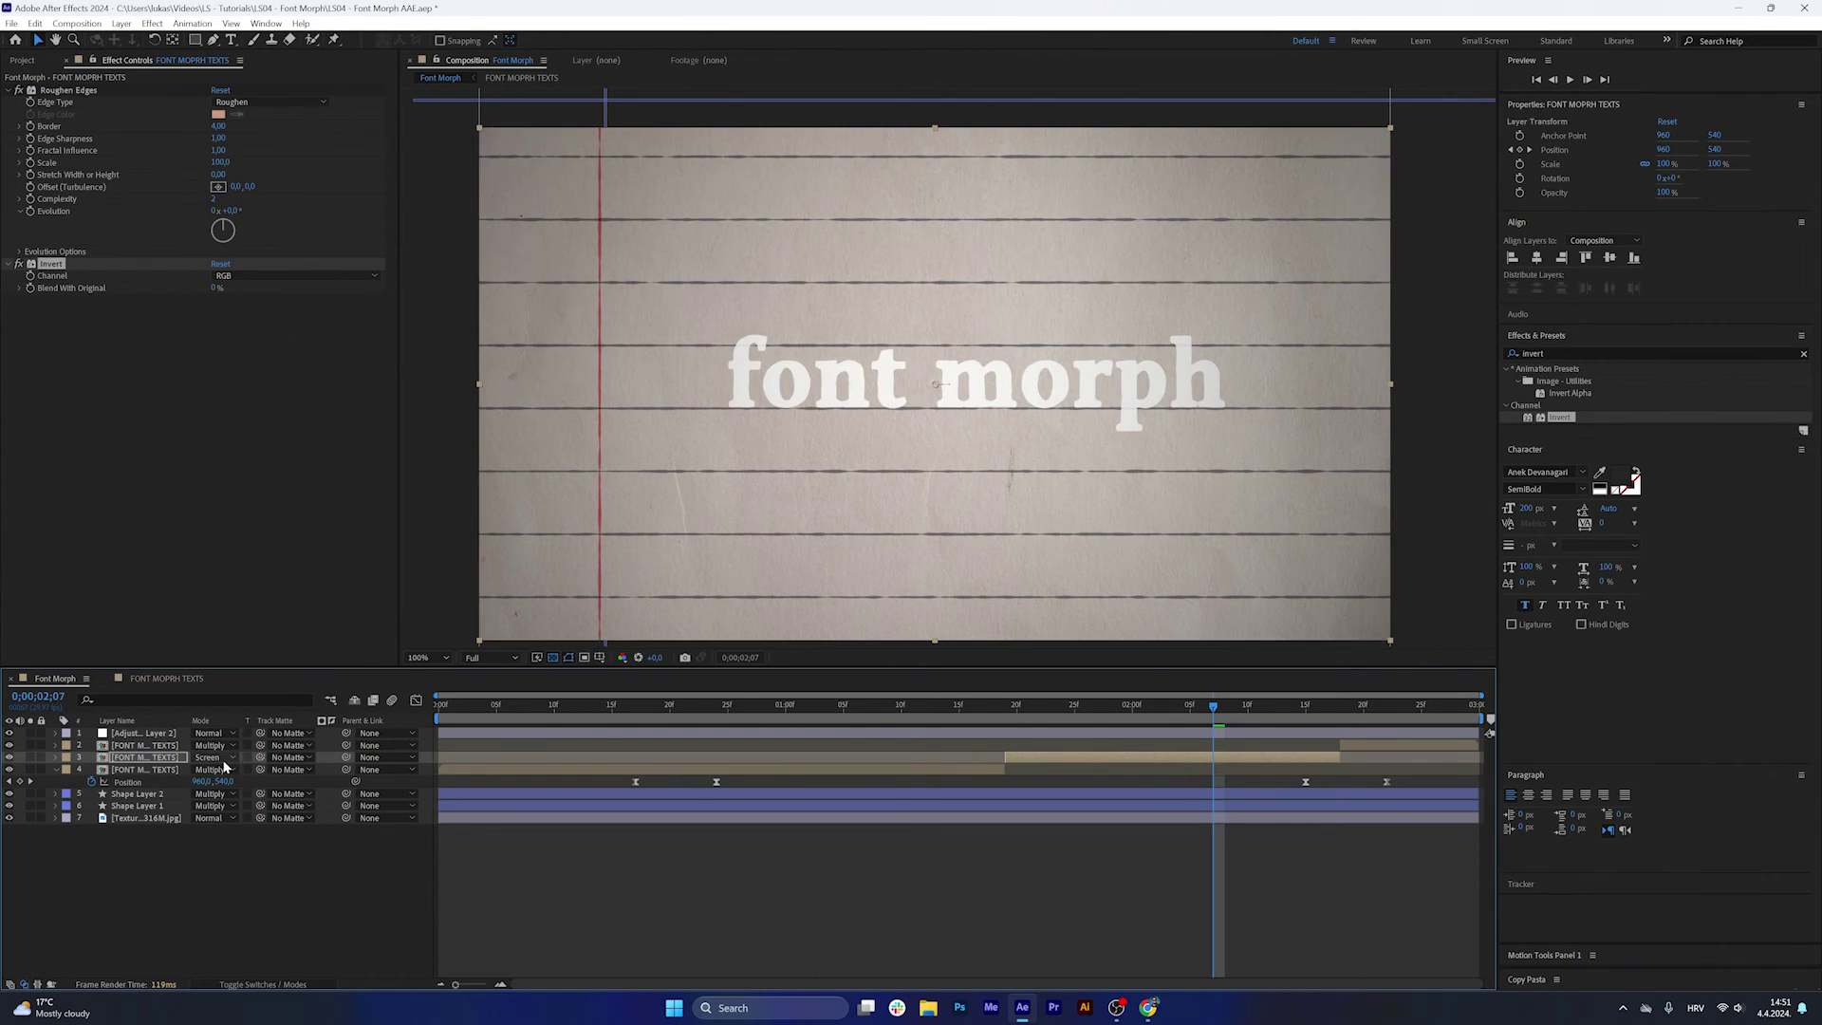
Split the paper texture layer at 0;00;01;19 and 0;00;02;18 and apply the Invert effect to its middle segment.
left_click(60, 268)
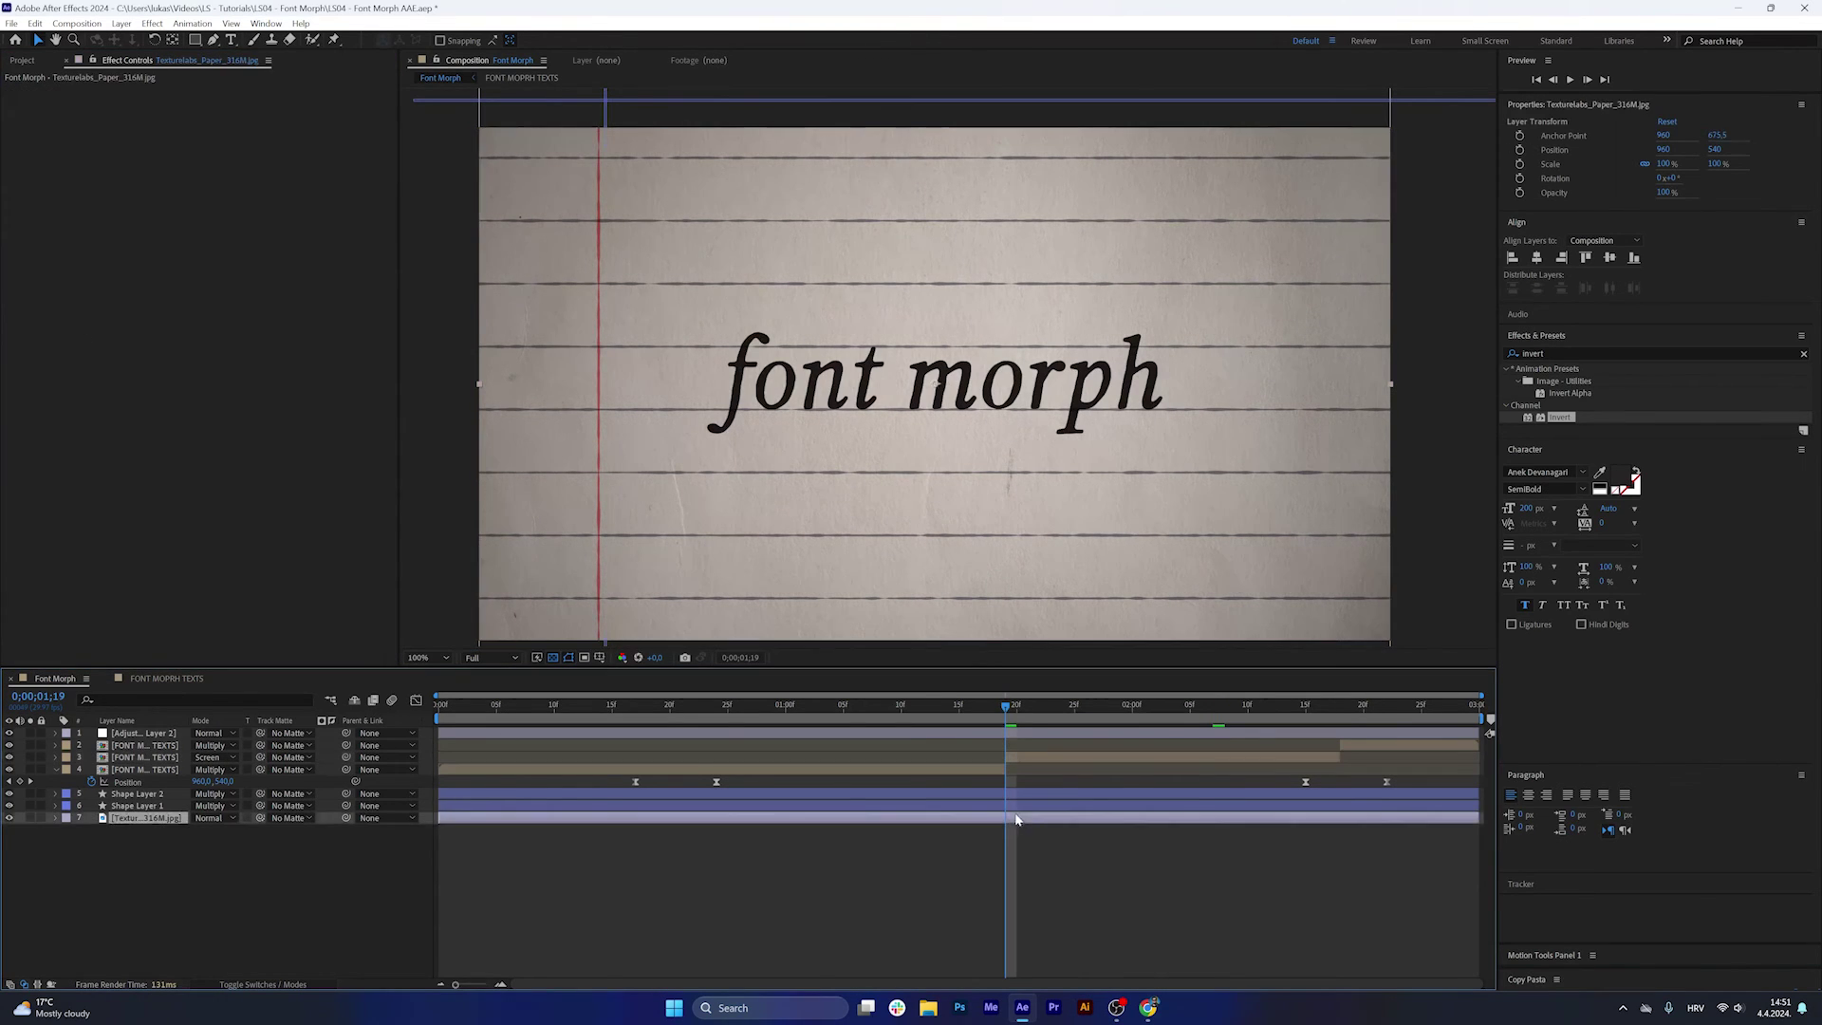
left_click(1340, 737)
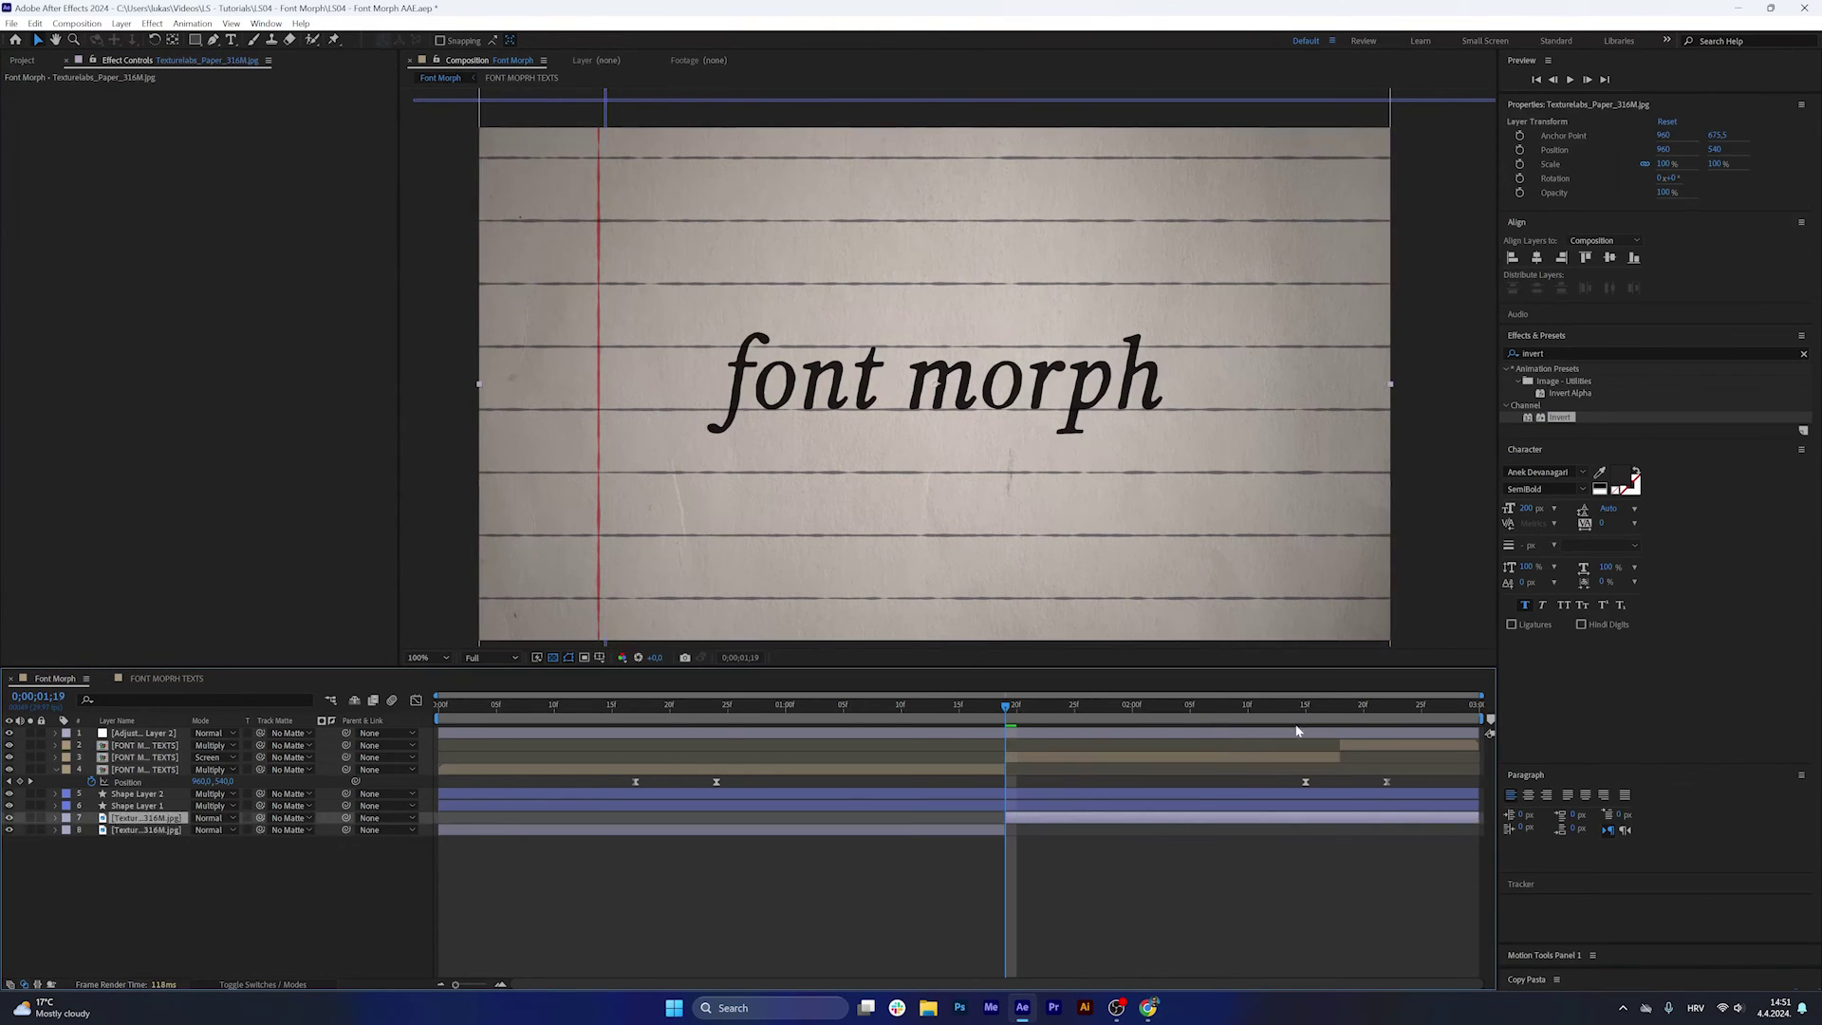
left_click(1333, 814)
key("ctrl+shift+d")
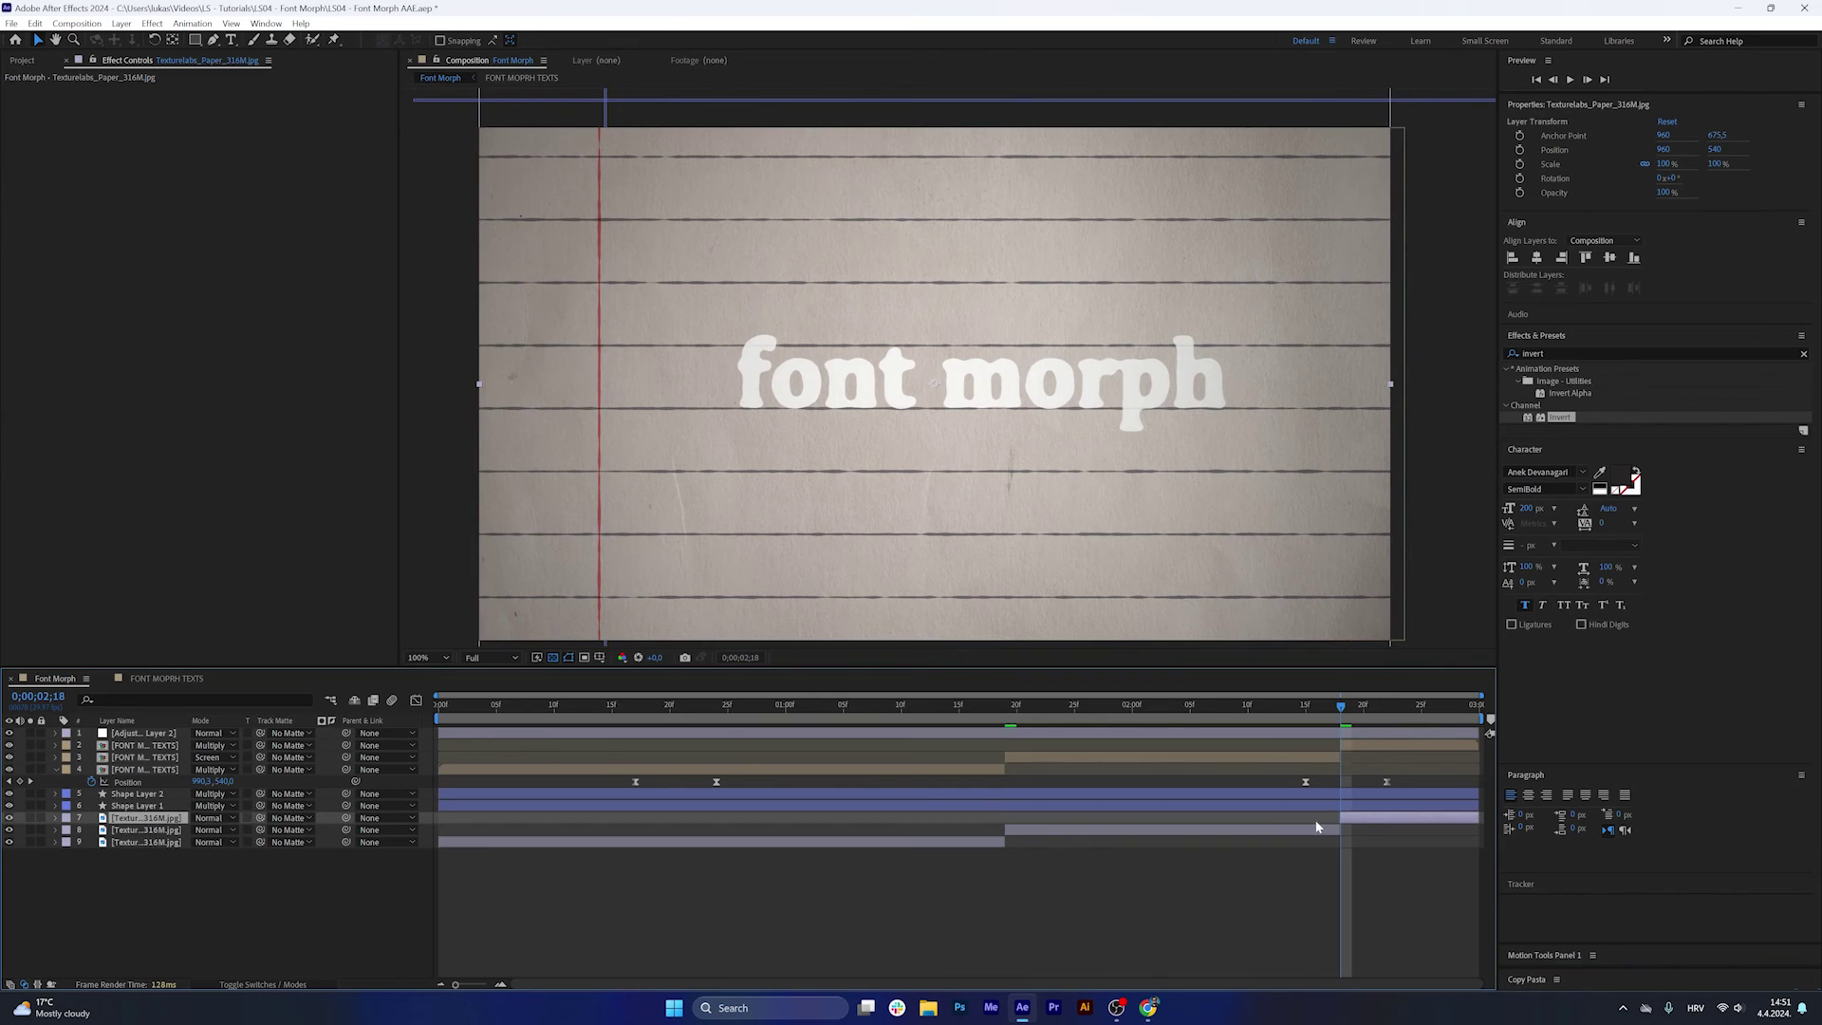
left_click(1191, 757)
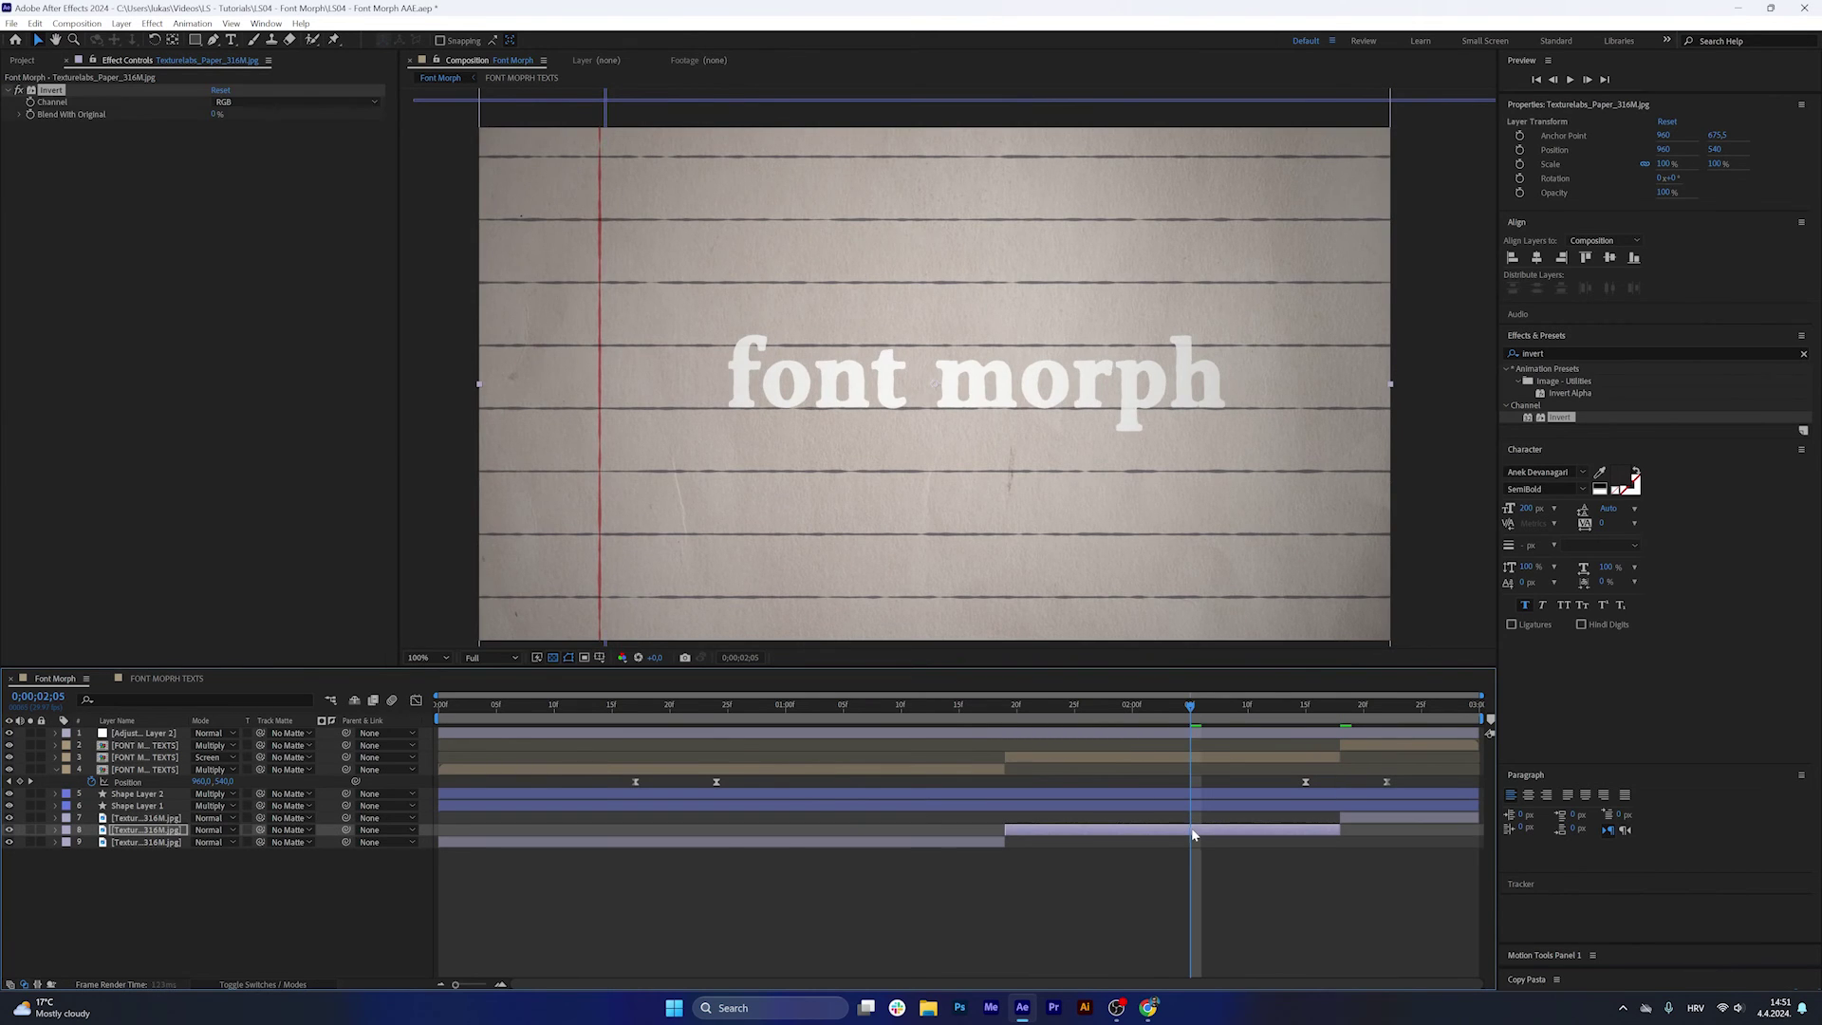
double_click(1600, 418)
Apply Deep Glow to the middle text segment with Radius 250 and Exposure about 0.31.
double_click(1555, 350)
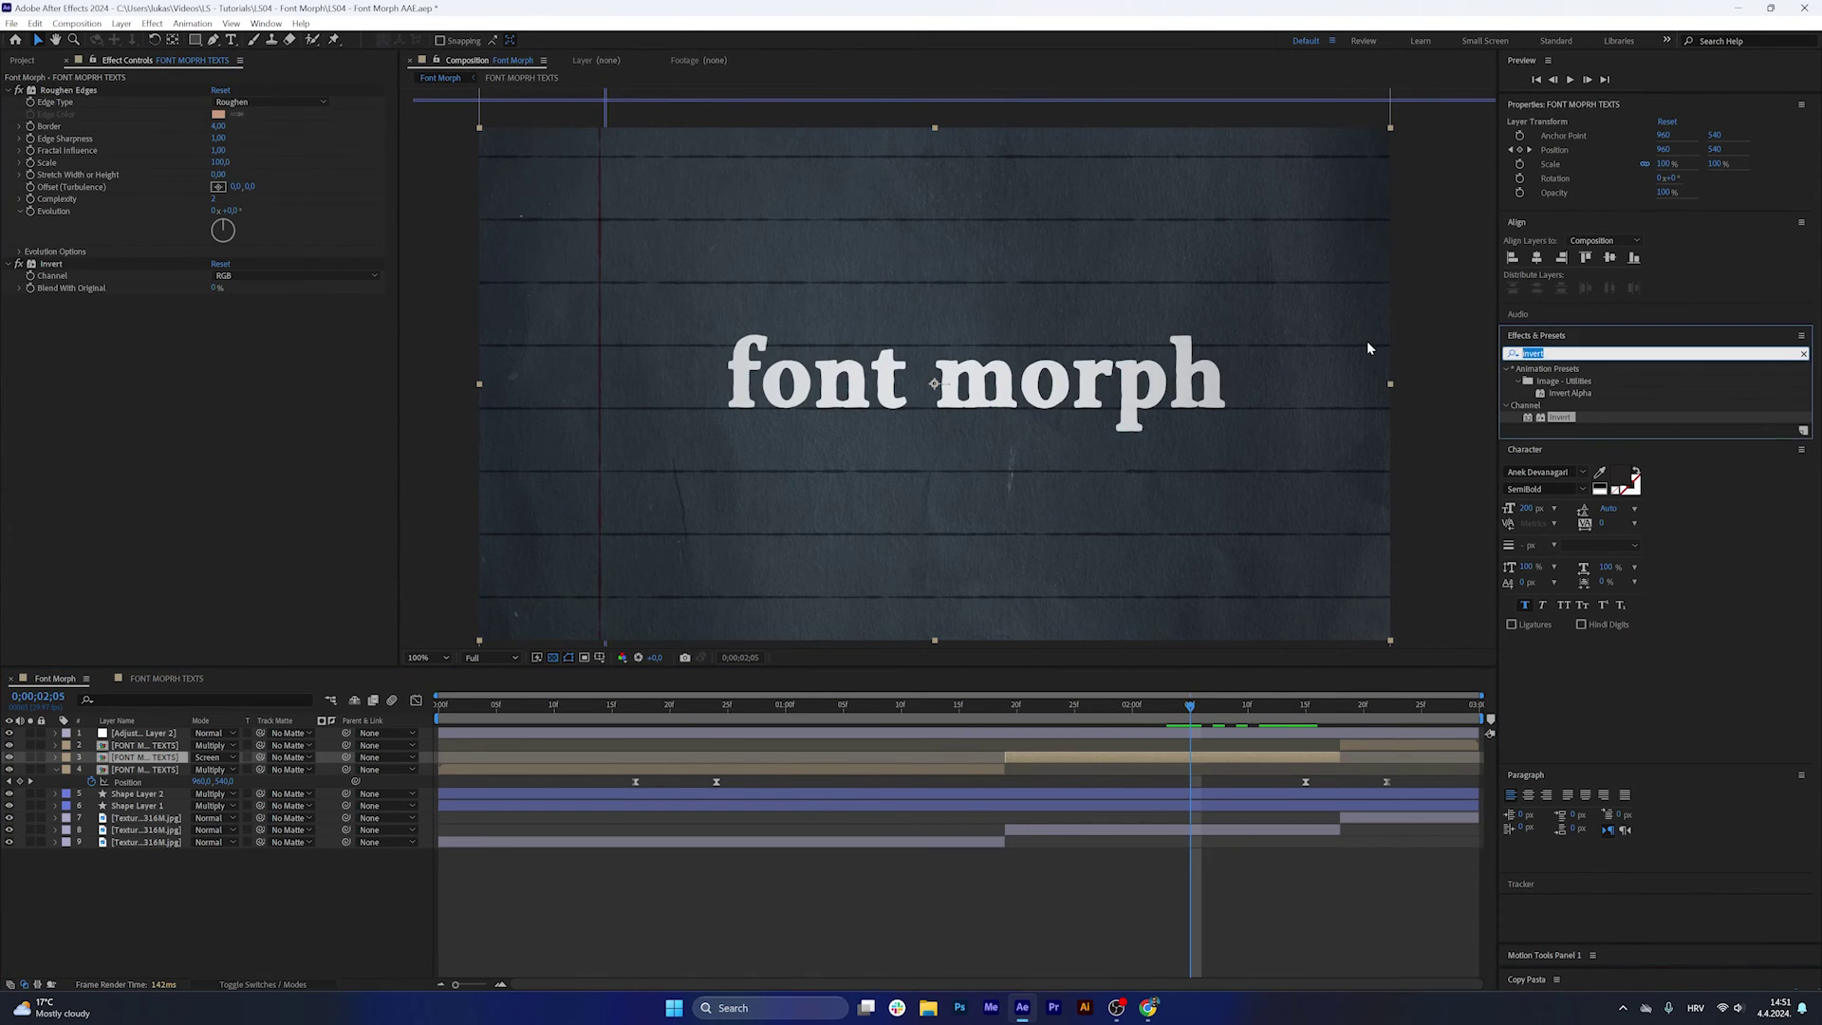
type("glow")
left_click_drag(1592, 442, 1139, 765)
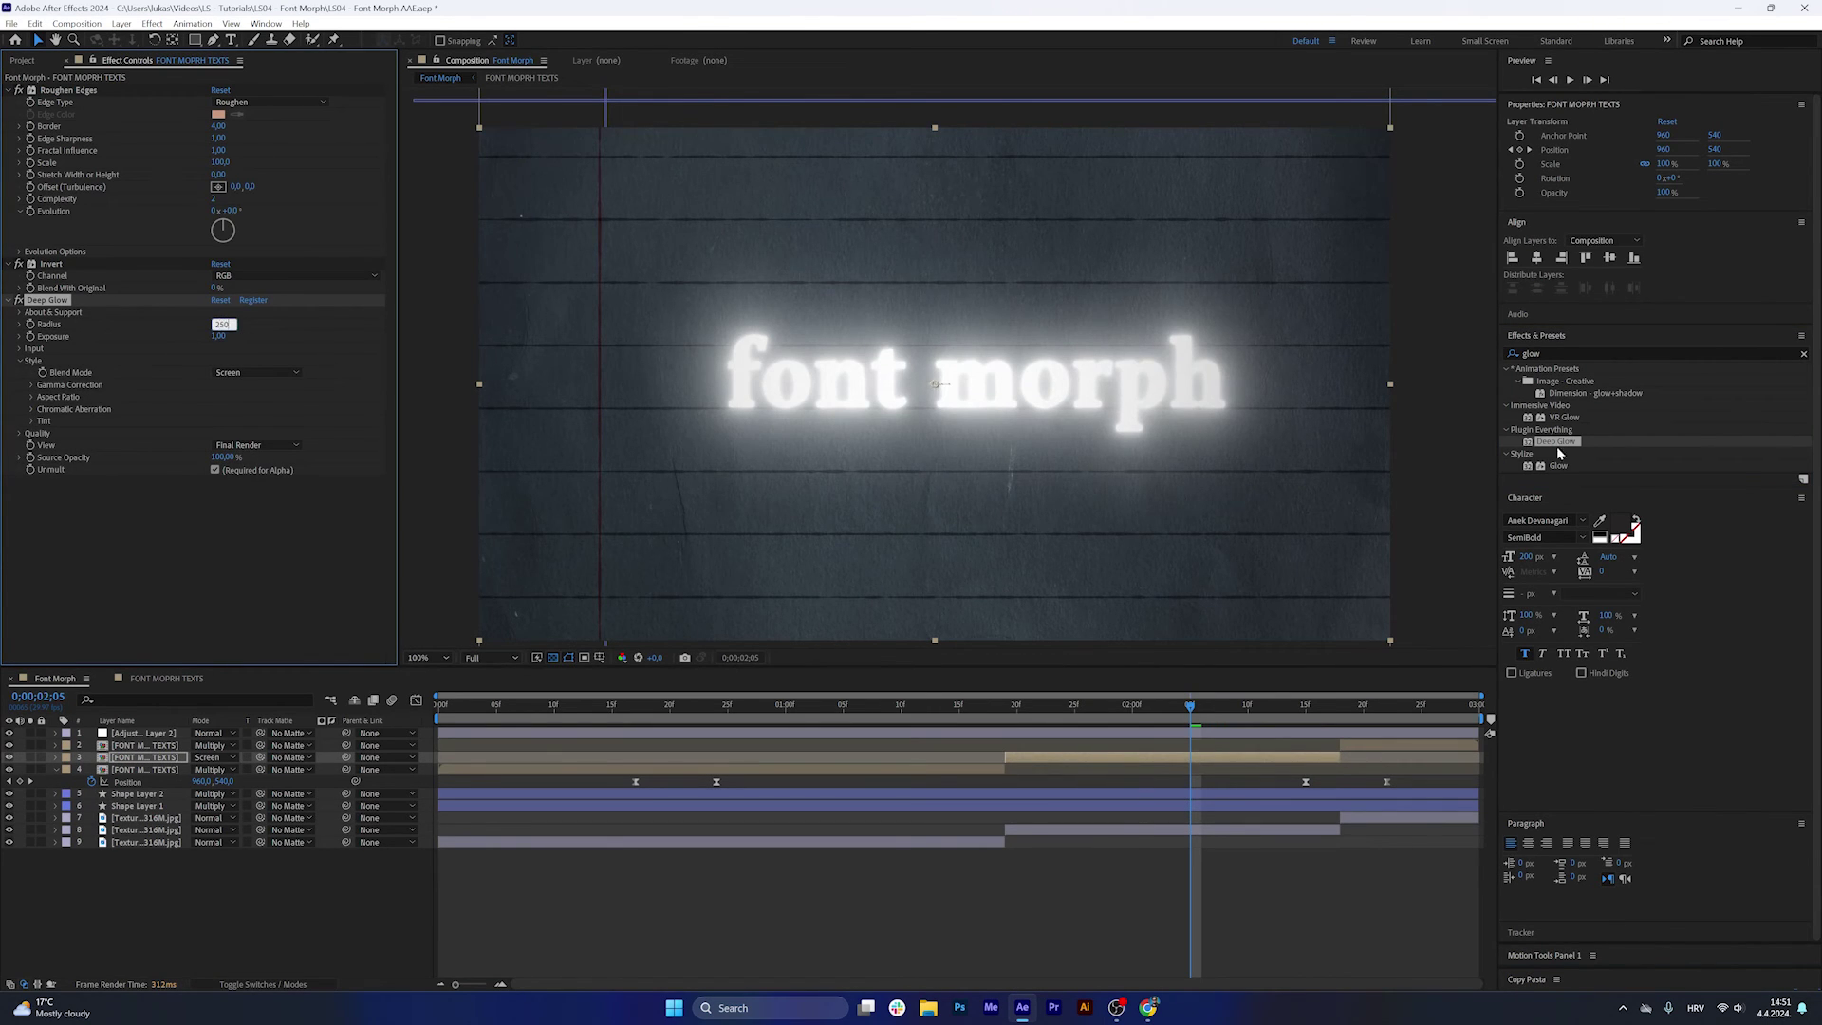
left_click(220, 337)
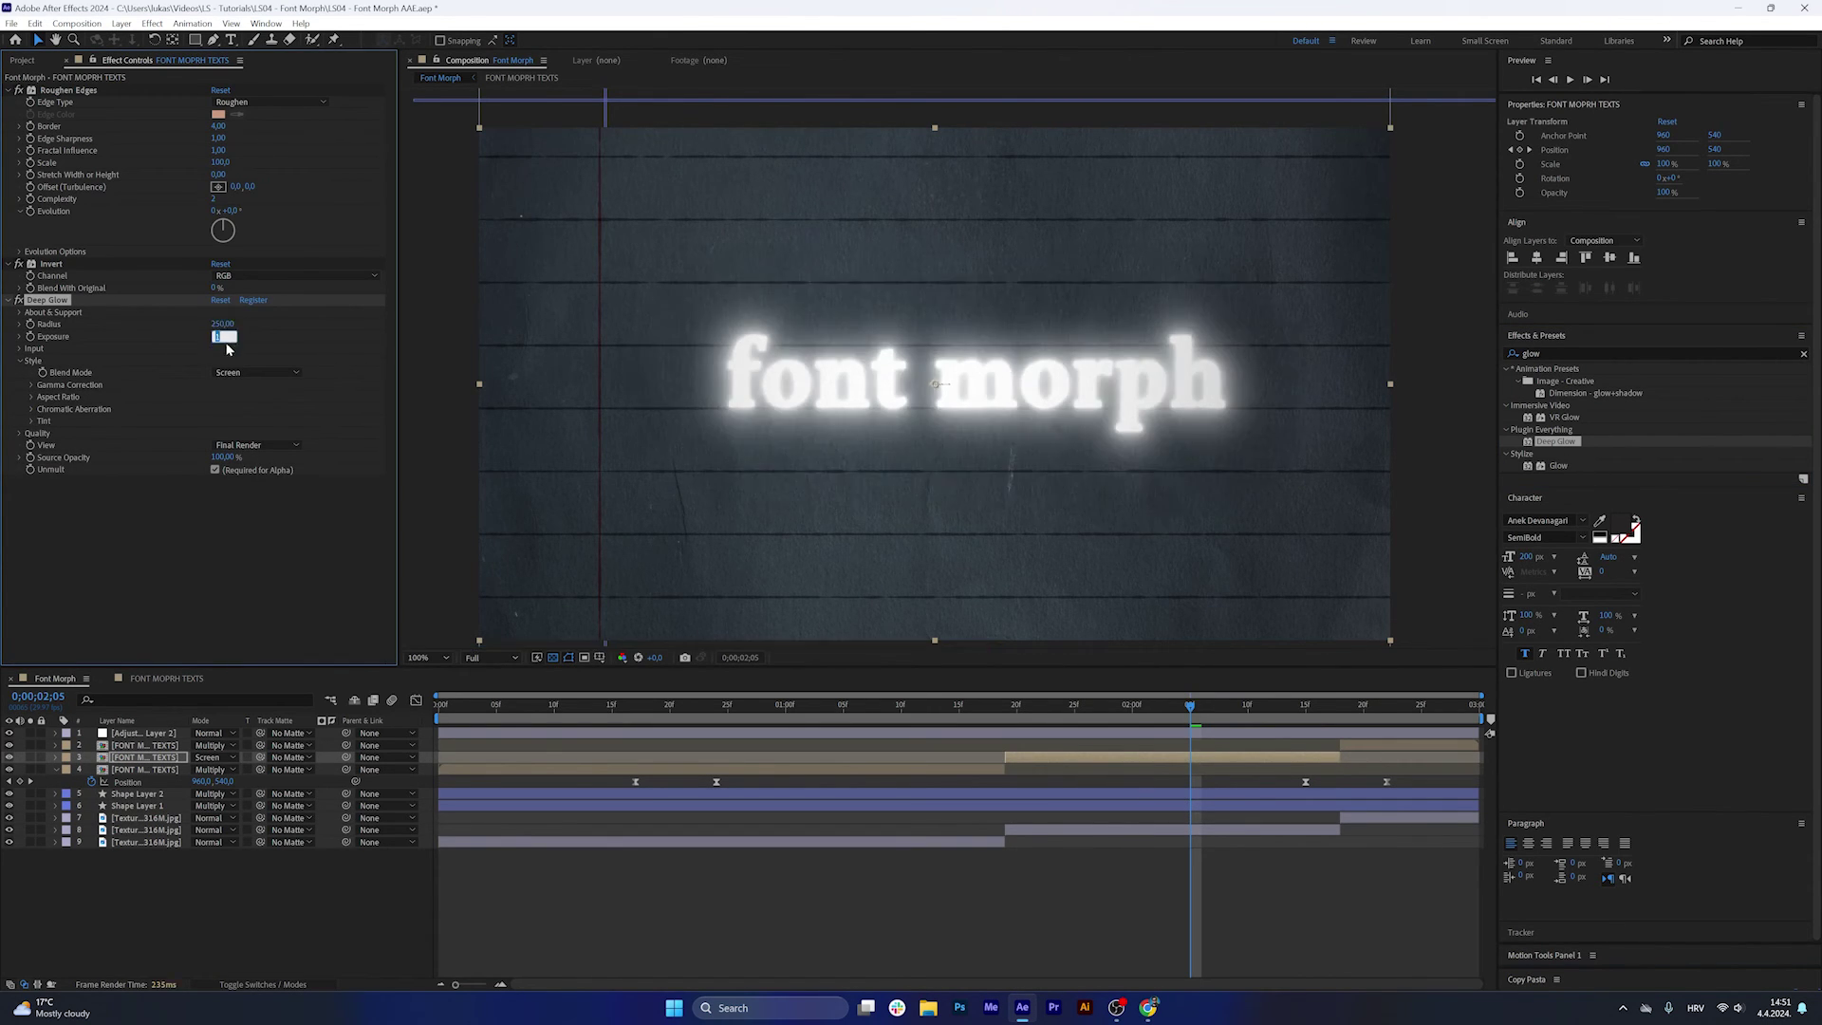
left_click(251, 339)
left_click_drag(223, 338, 183, 339)
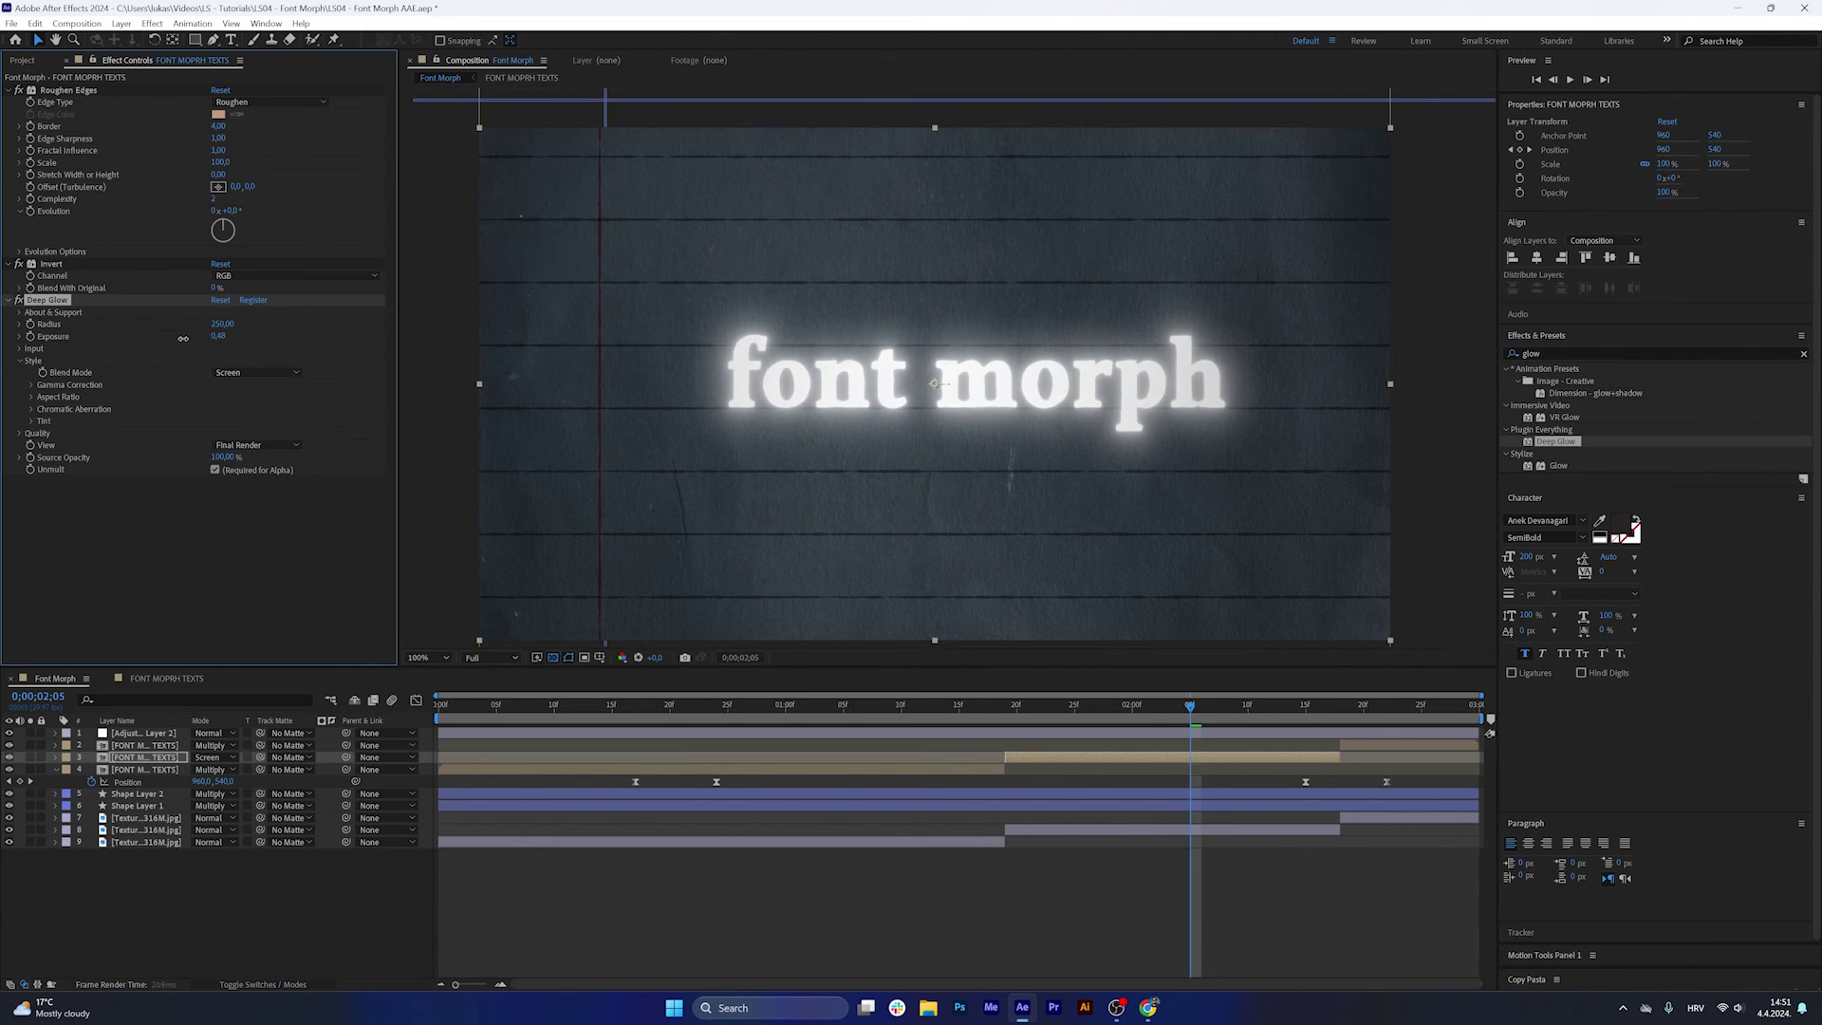
Split Shape Layer 2 and Shape Layer 1 at 0;00;01;19 and 0;00;02;18.
left_click(967, 868)
left_click(1007, 789)
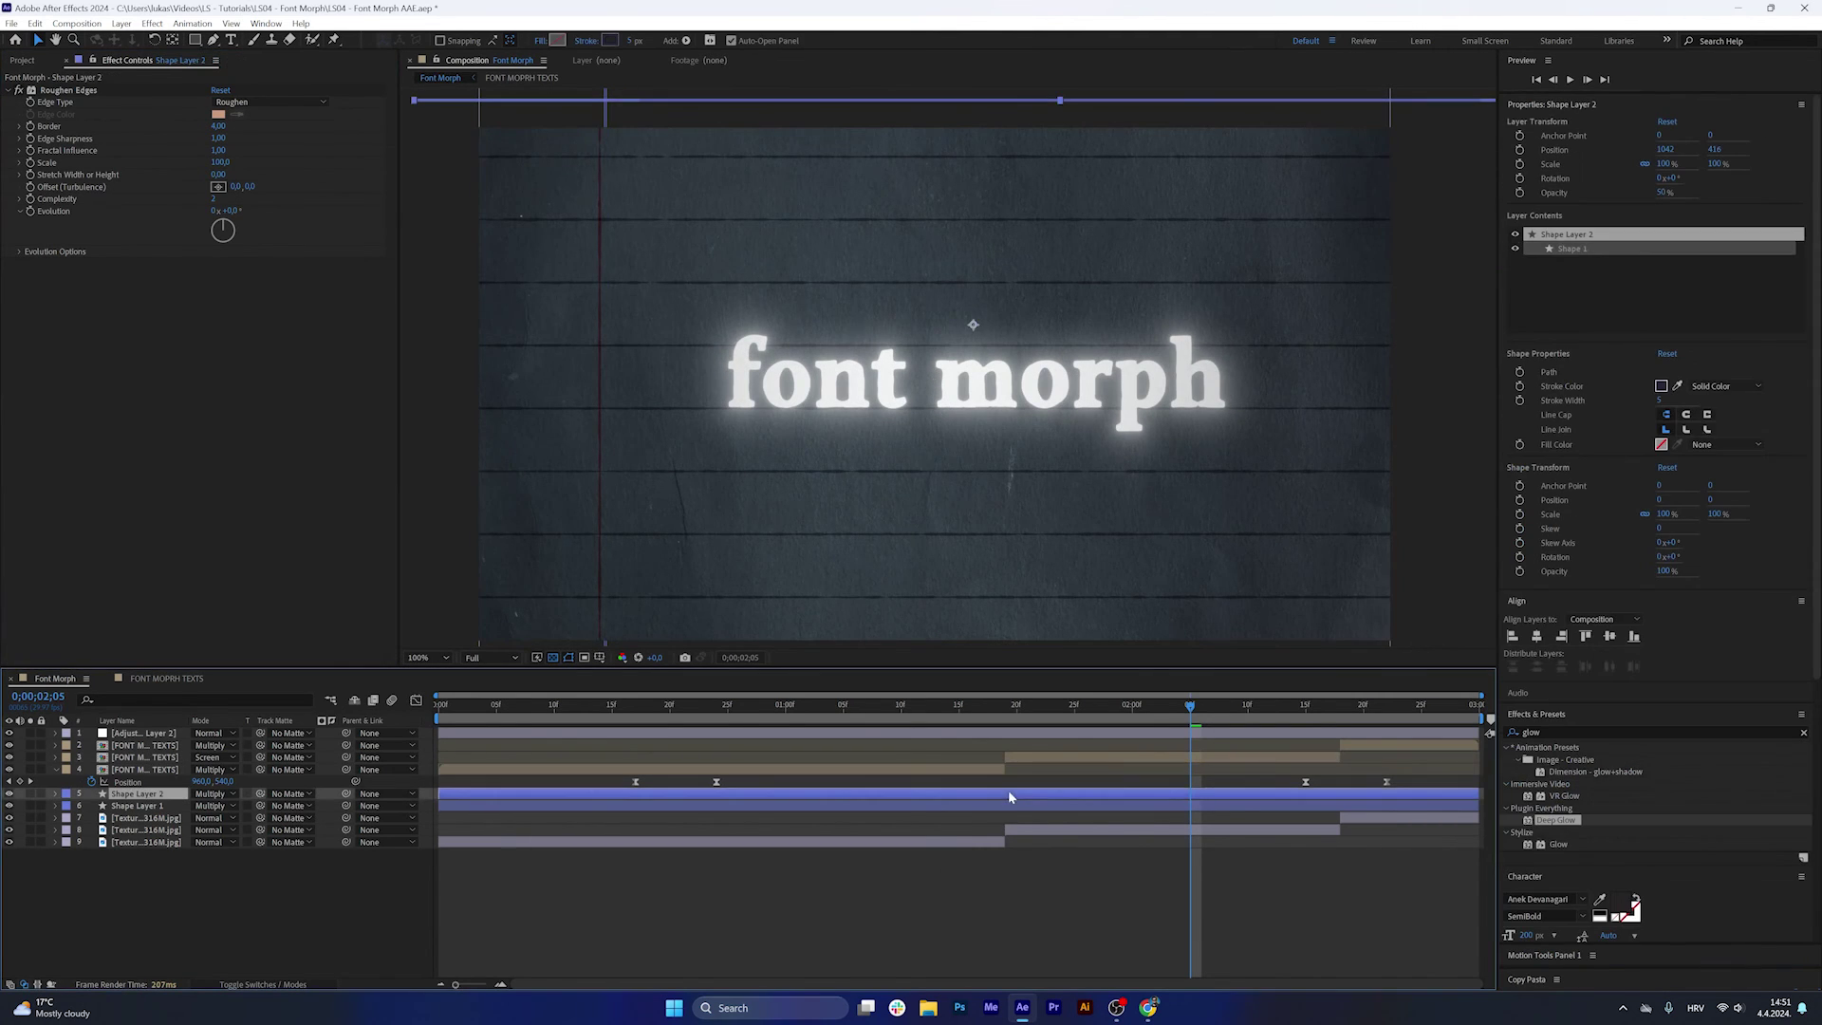
left_click(993, 707)
key("Page_Down")
key("ctrl+shift+d")
left_click(1023, 816)
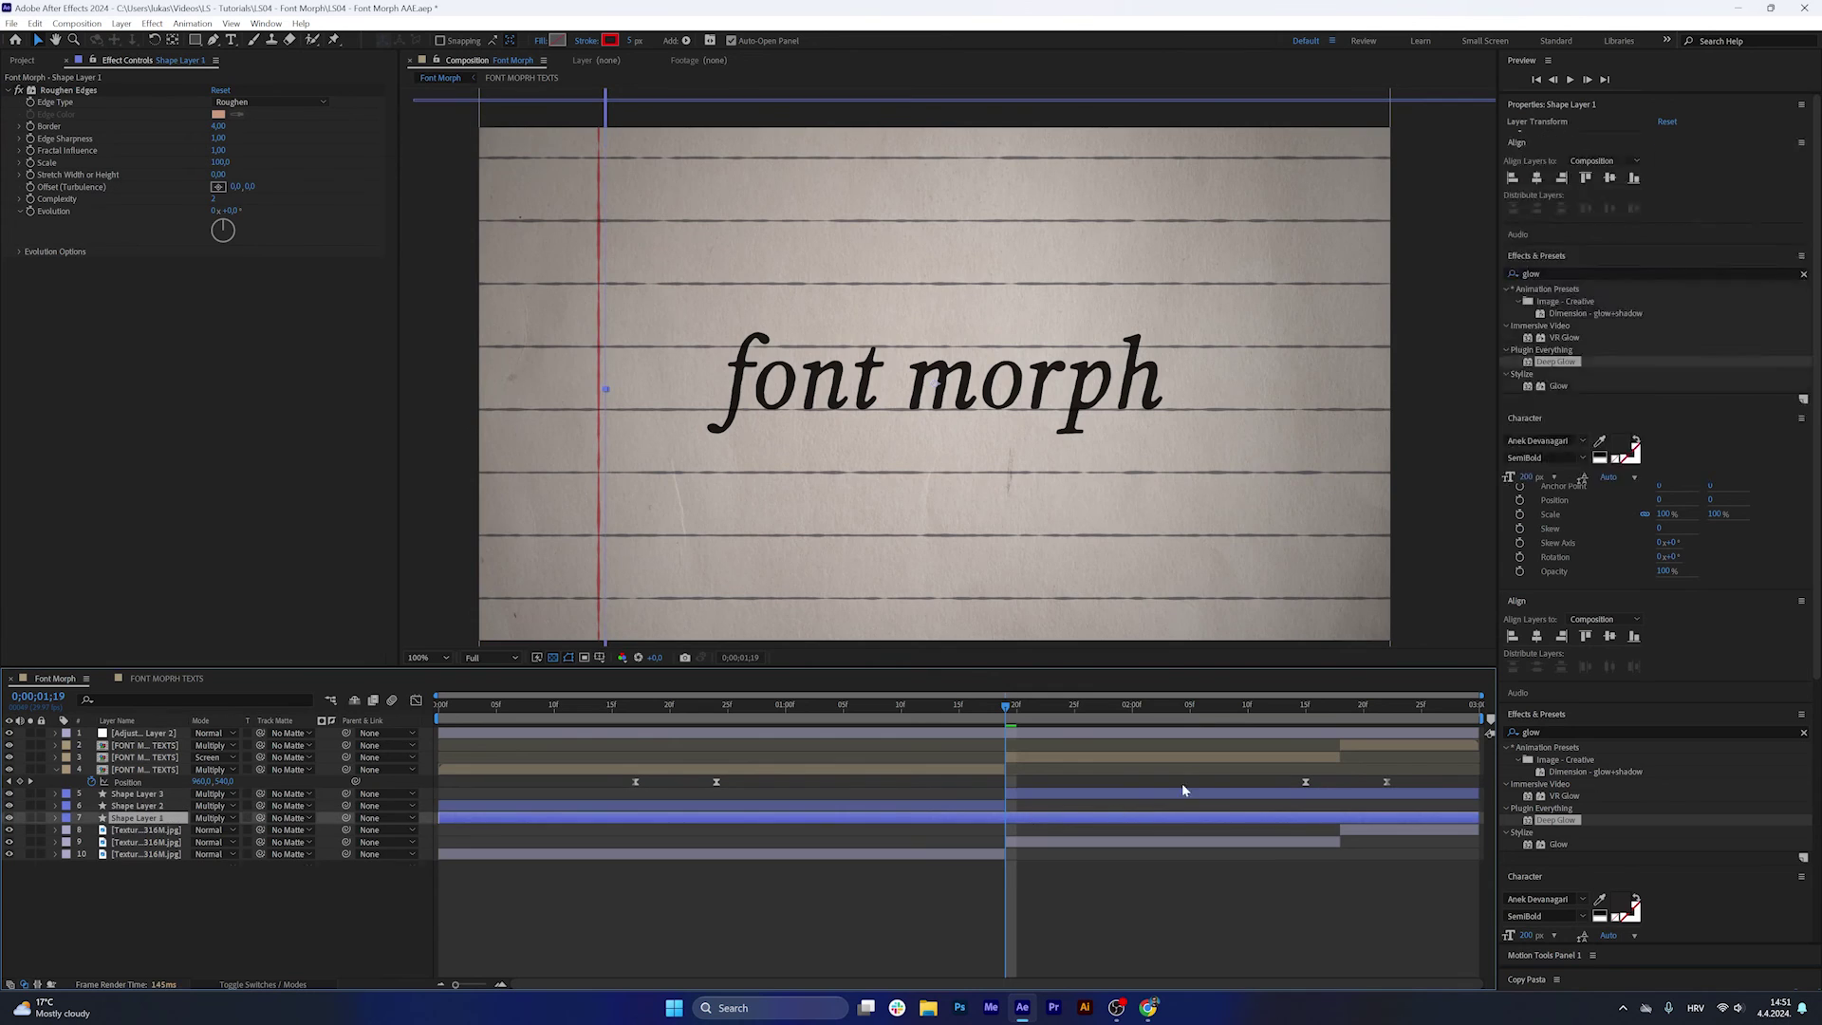
key("ctrl+shift+d")
key("ctrl+shift+d")
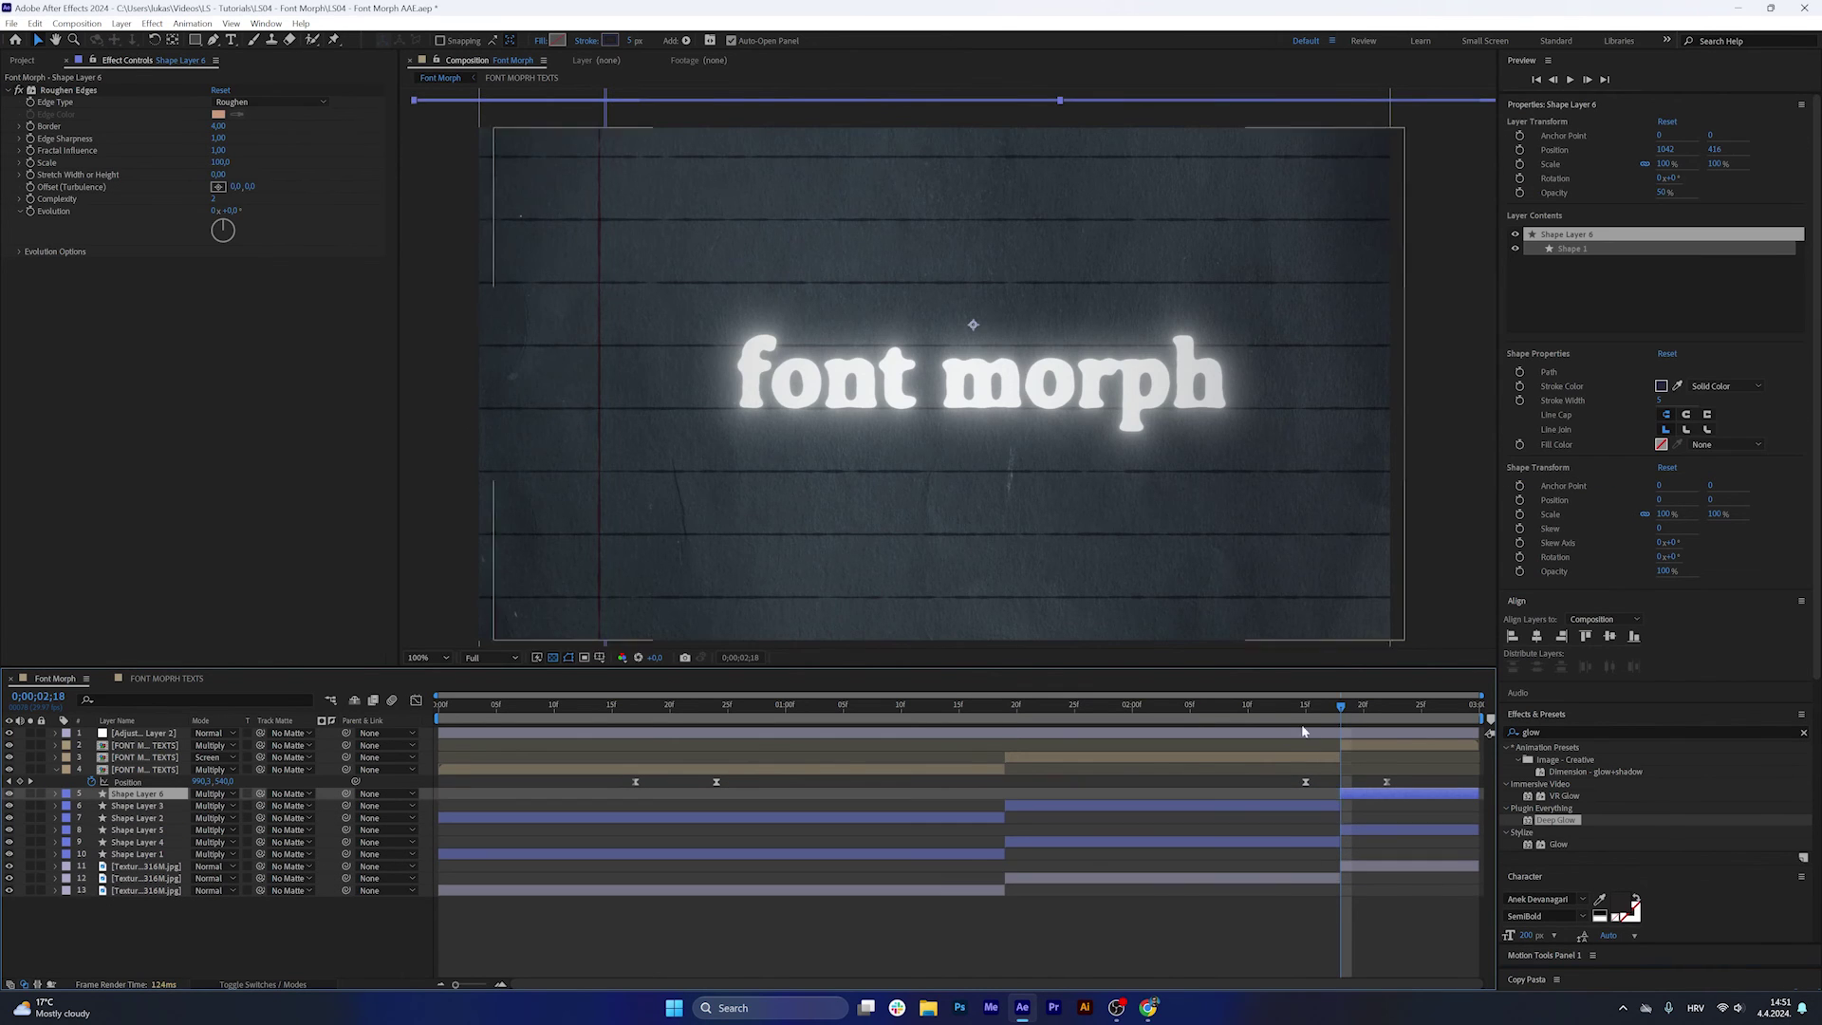
Set the blending mode of both shape layers' middle segments to Screen.
left_click(1274, 707)
left_click(1231, 806)
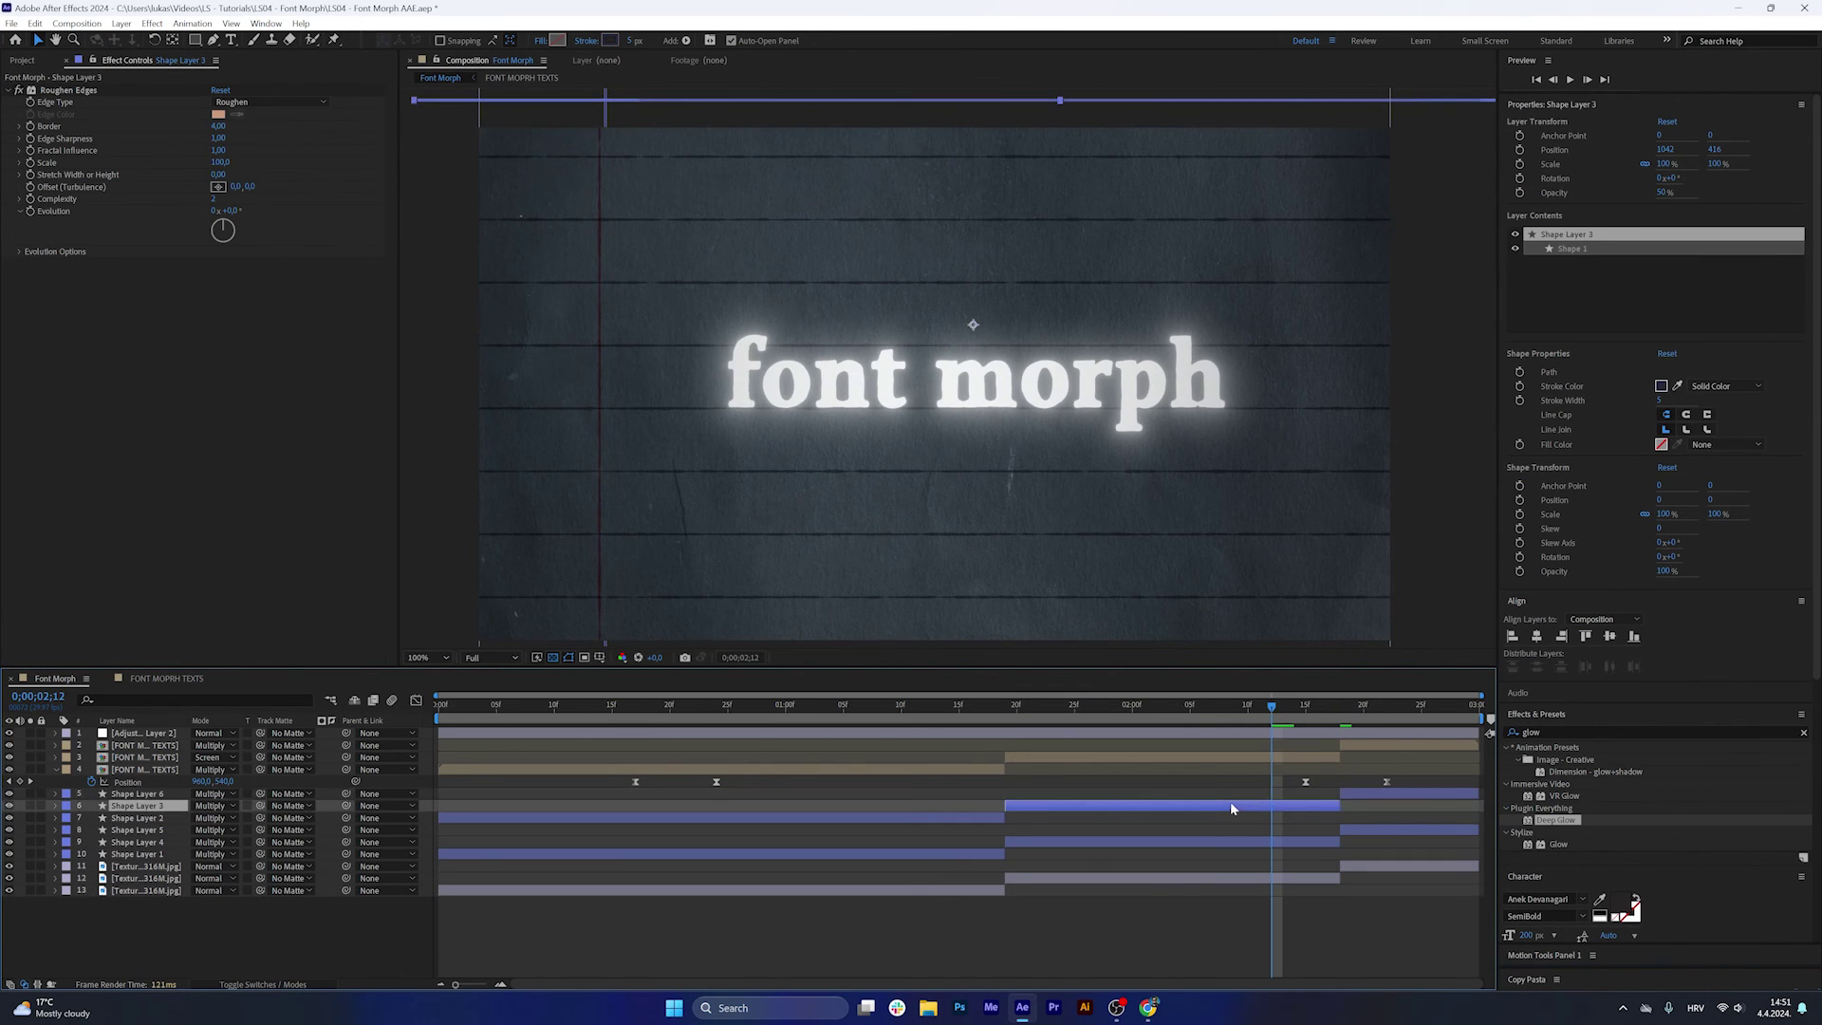
left_click(217, 818)
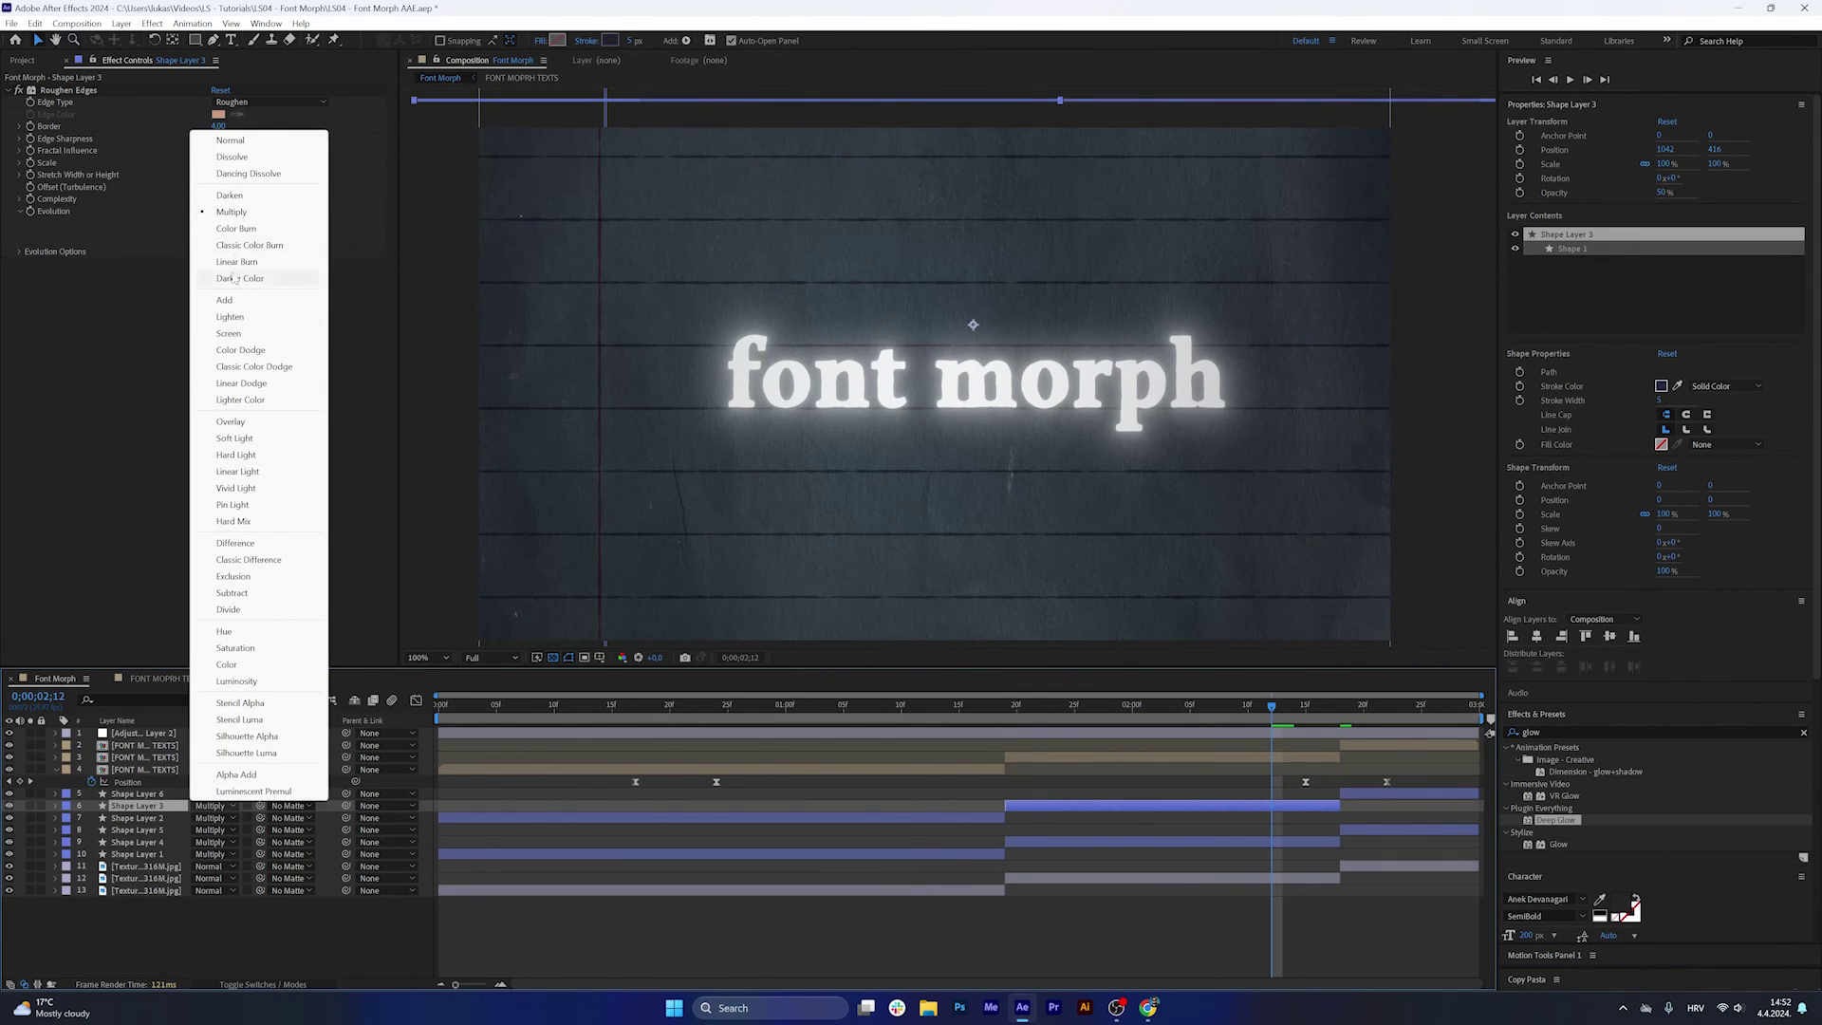
left_click(255, 337)
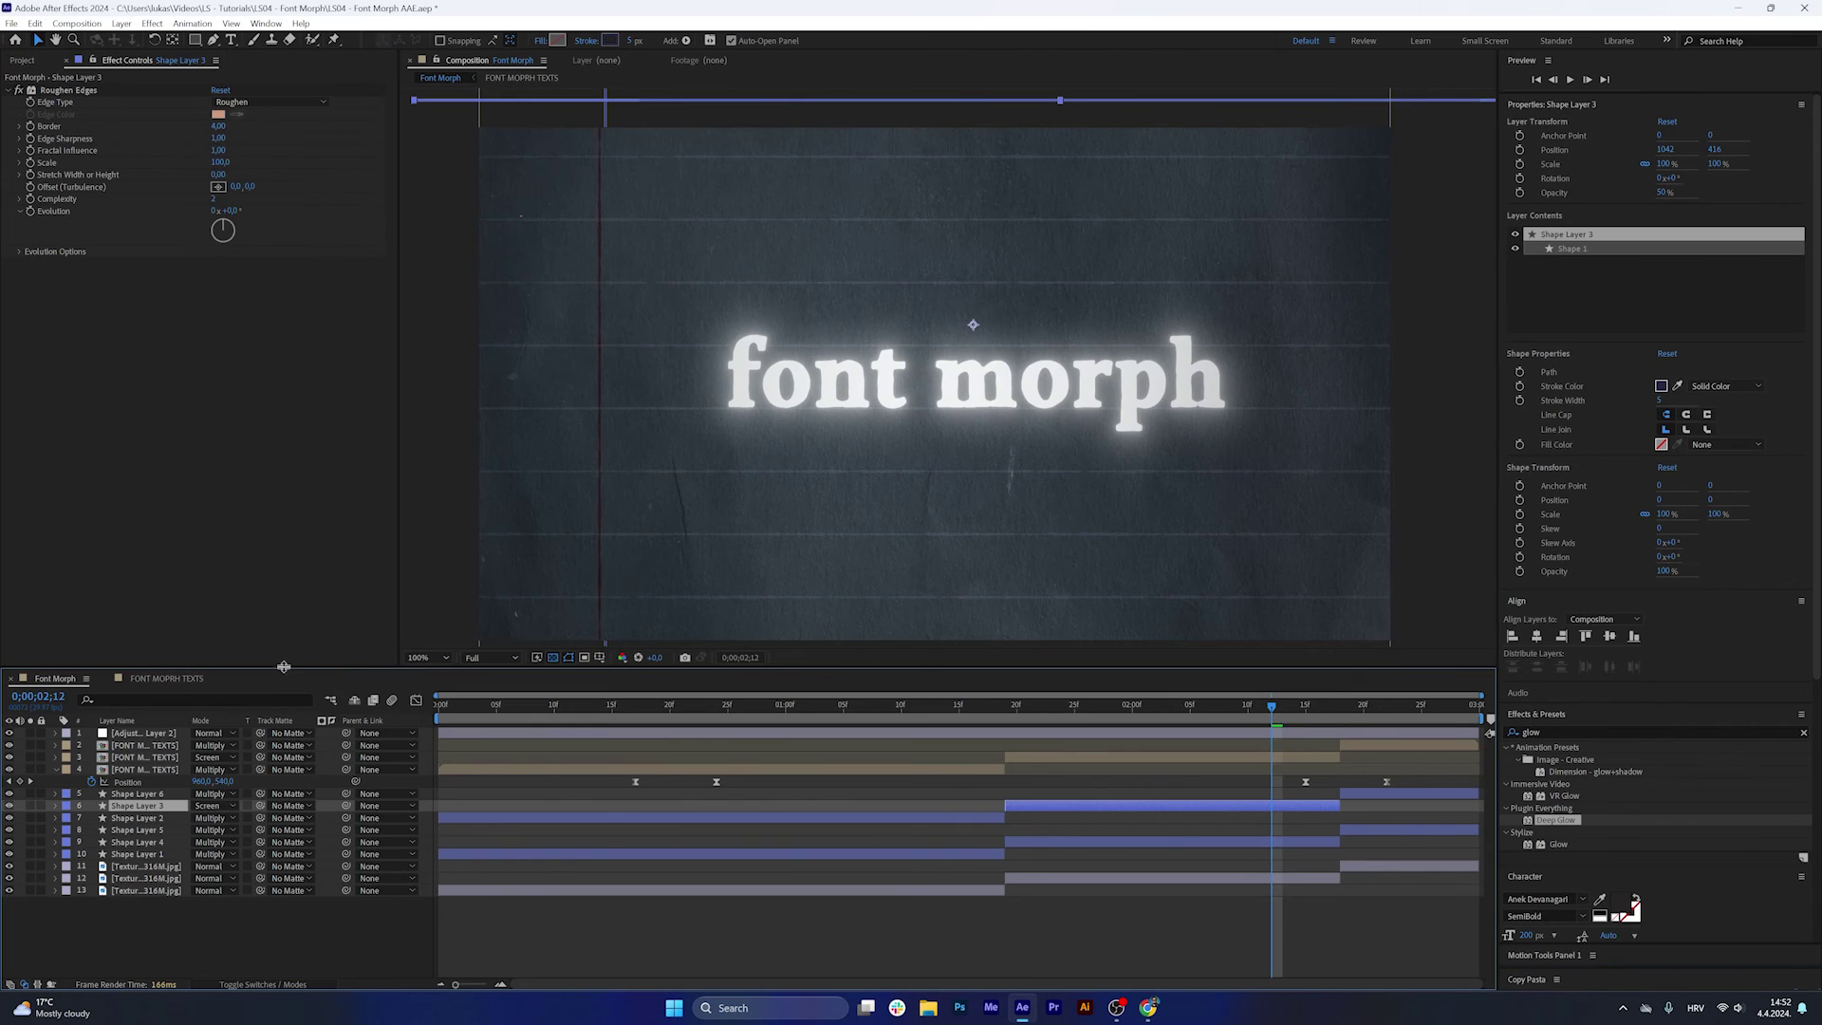
left_click(217, 842)
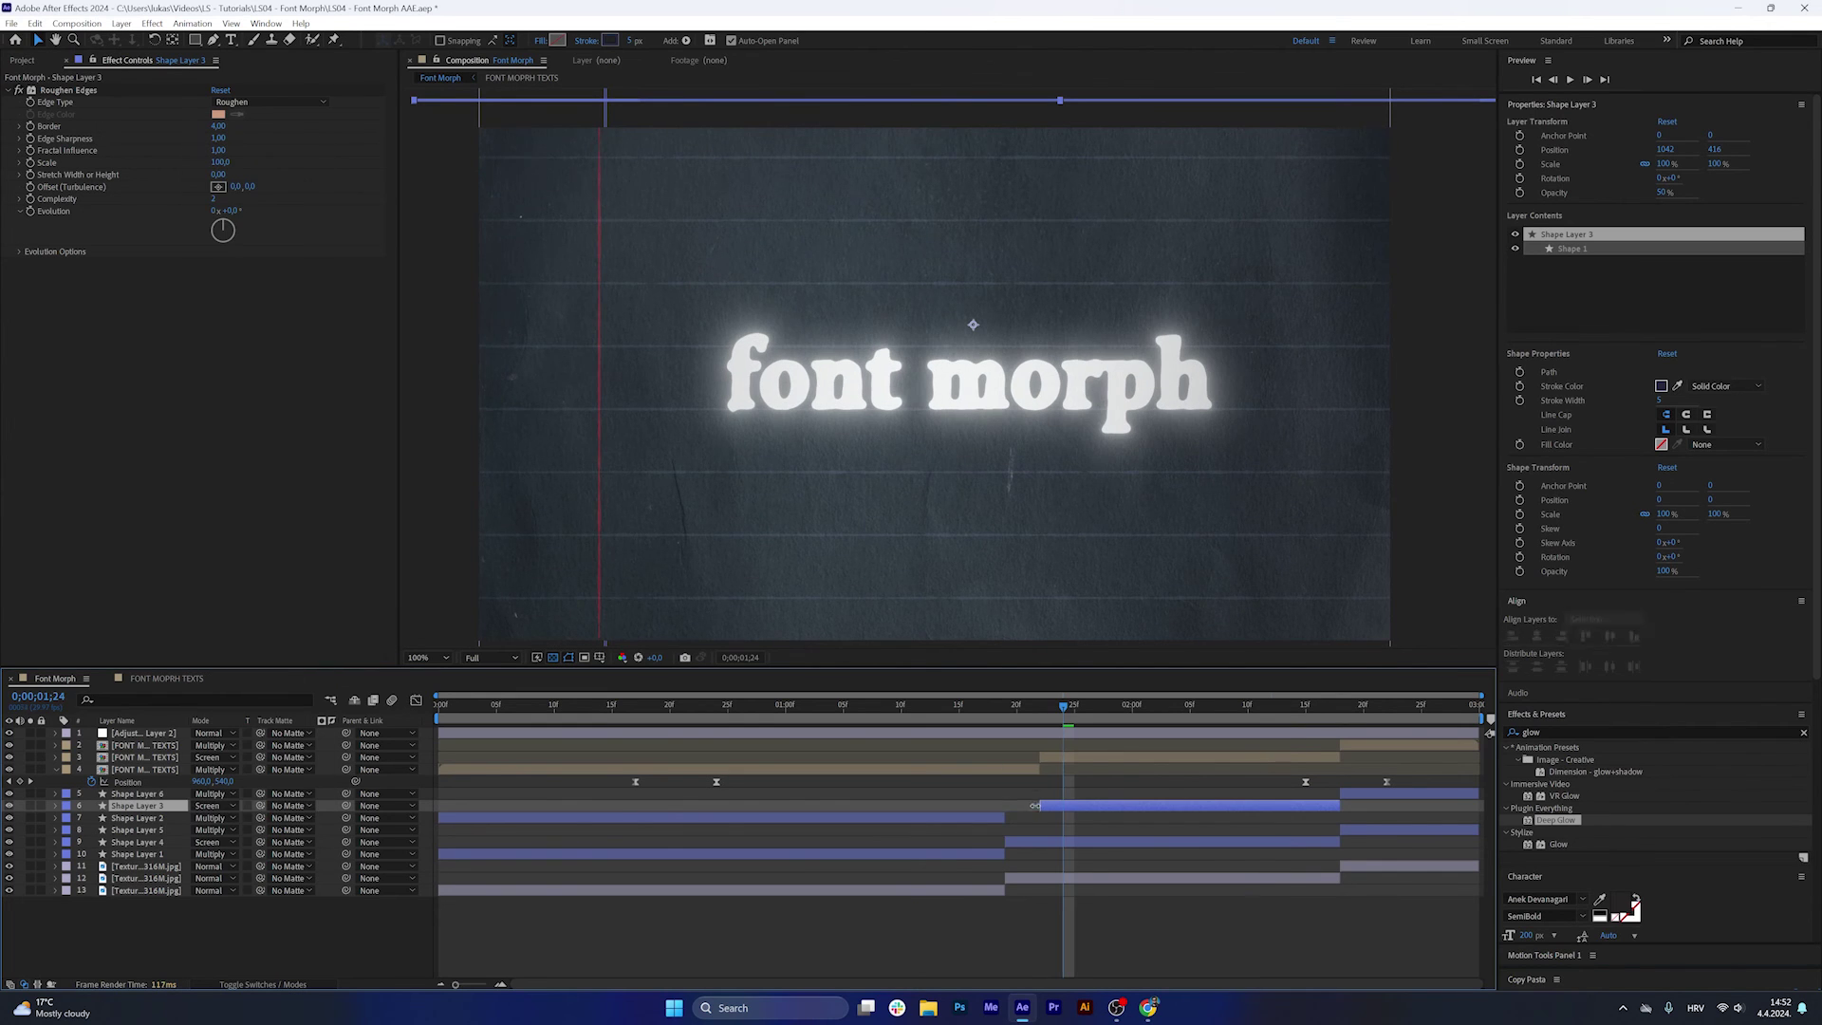
Shift the first cut of the text, shape and paper segments to 0;00;01;22, check it against the text composition's morph, and preview it.
left_click_drag(1004, 817, 1029, 889)
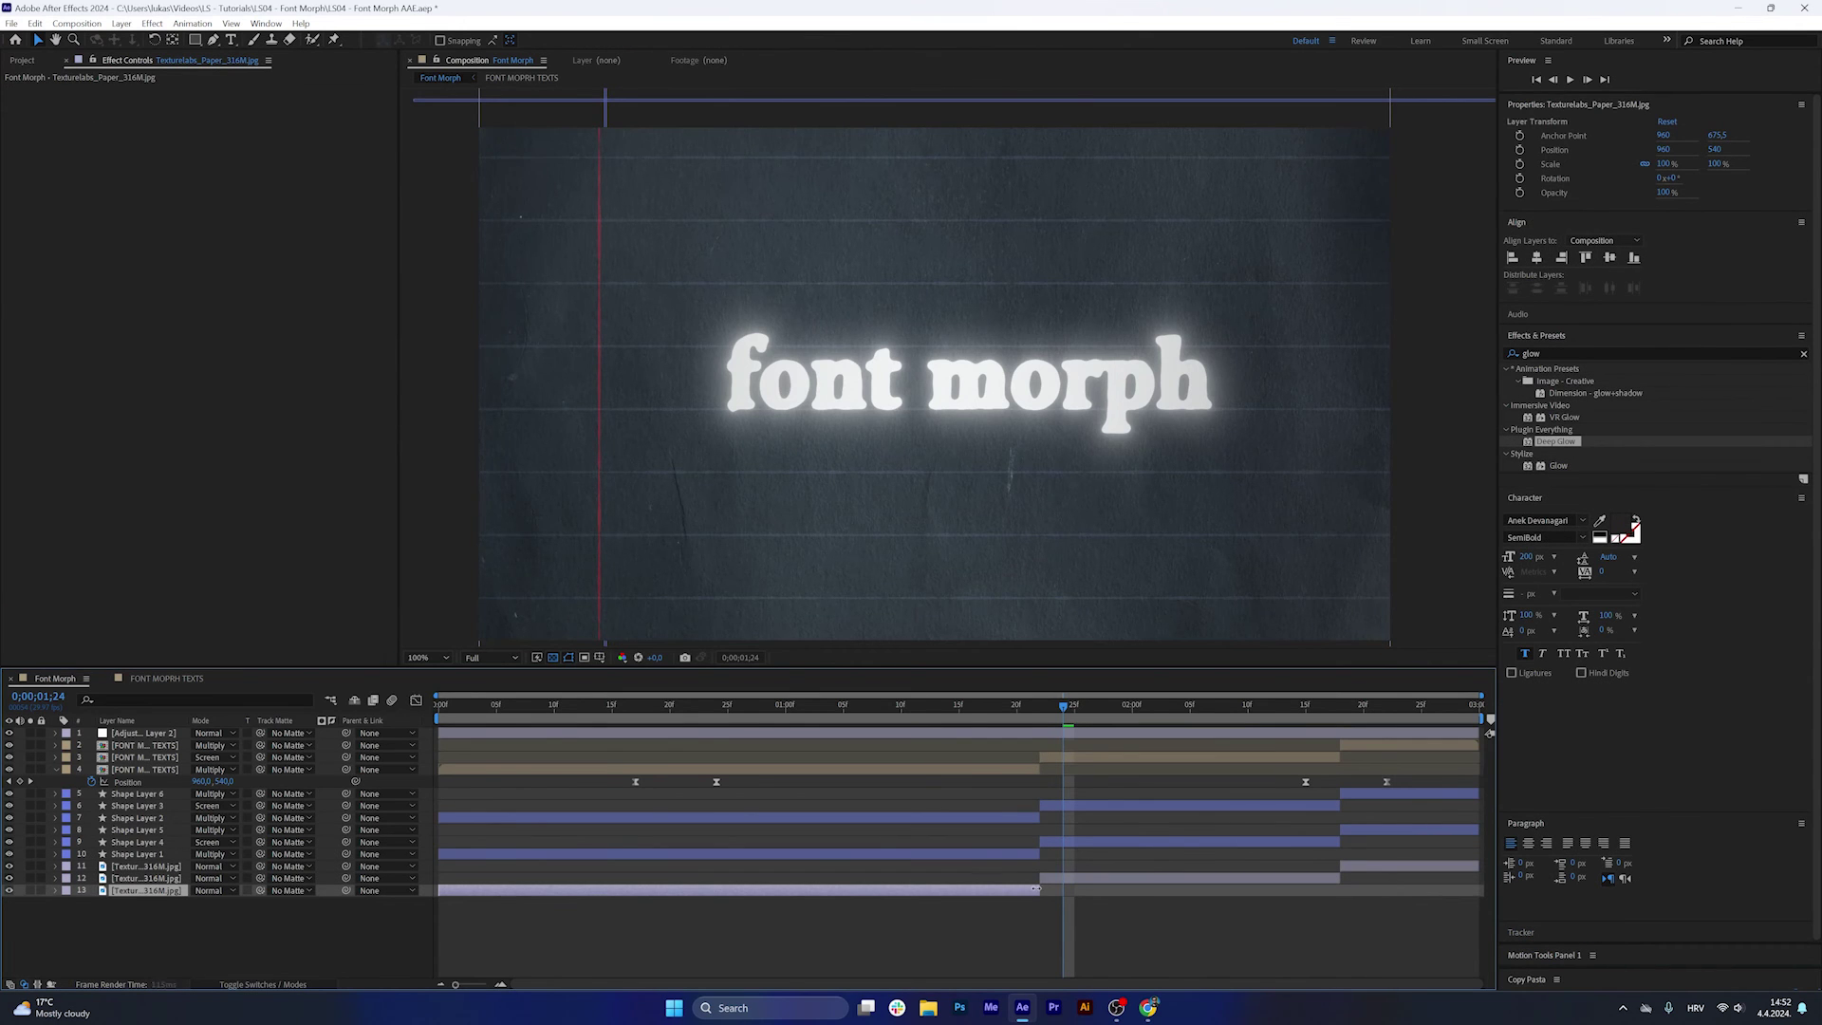
left_click(1042, 714)
double_click(1044, 745)
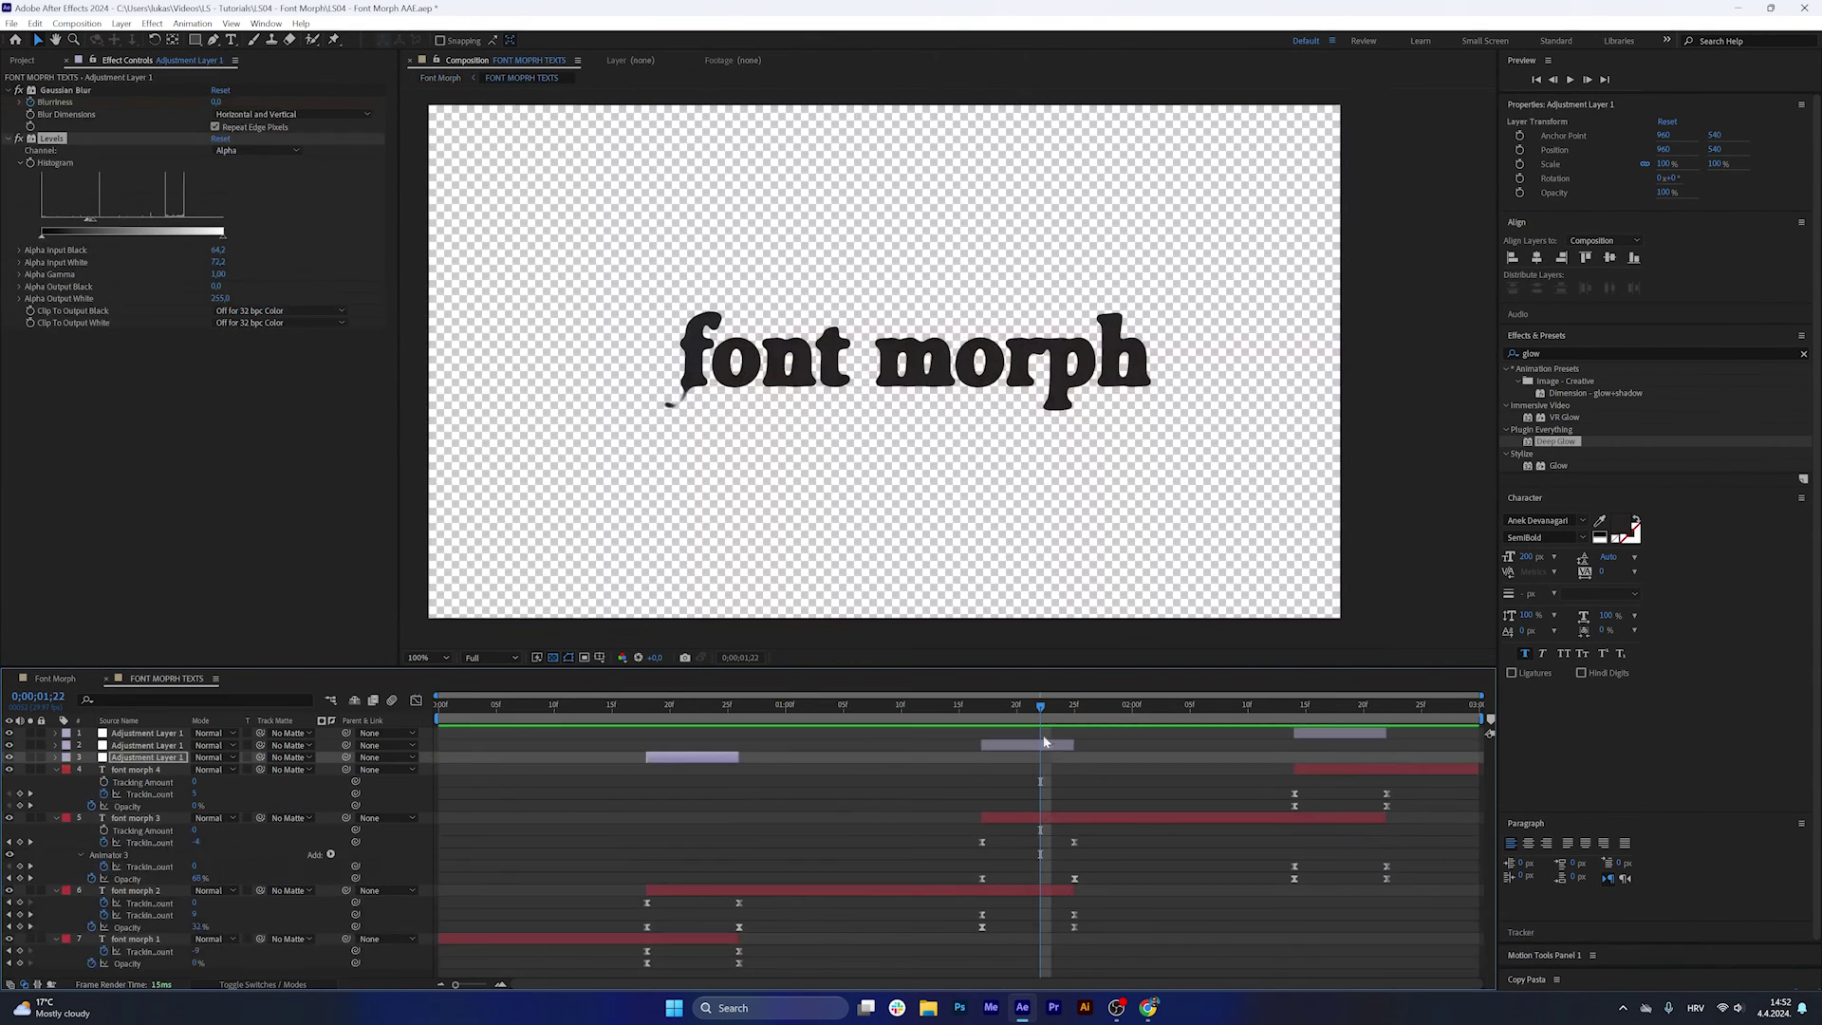
mouse_move(1041, 710)
left_mouse_down()
mouse_move(1021, 723)
mouse_move(1051, 729)
left_mouse_up()
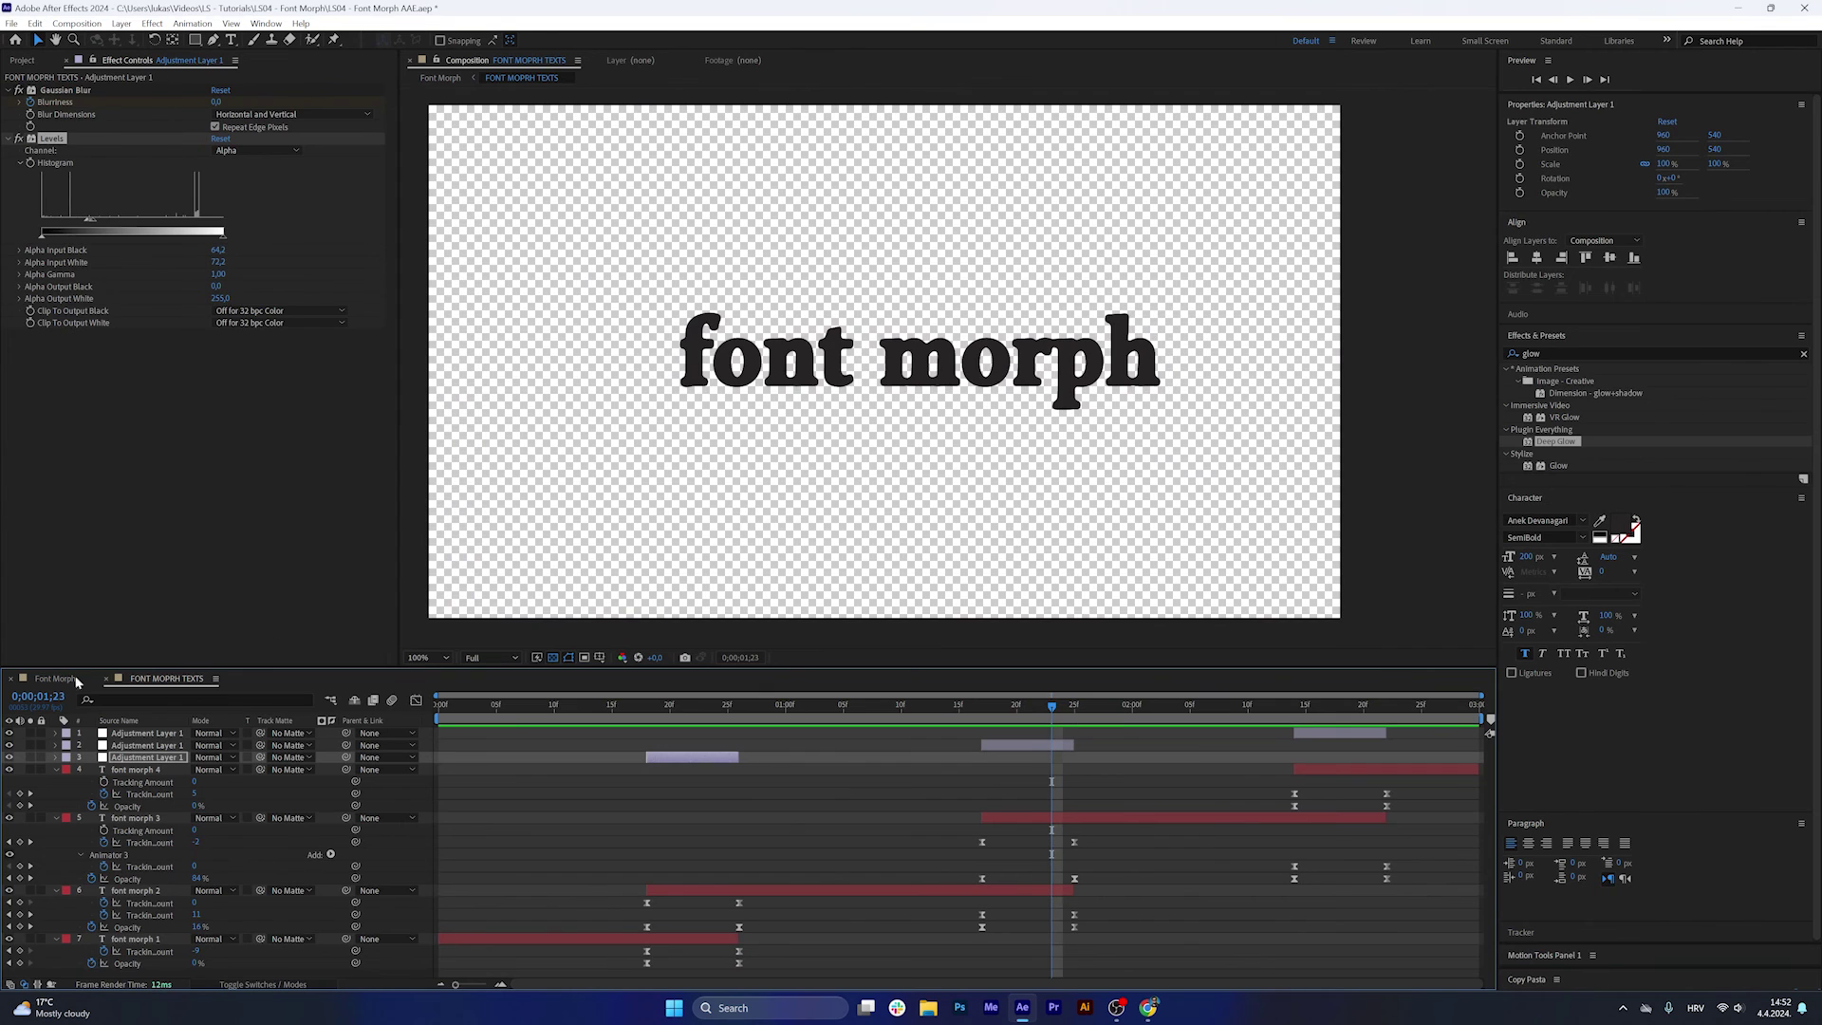
left_click(75, 681)
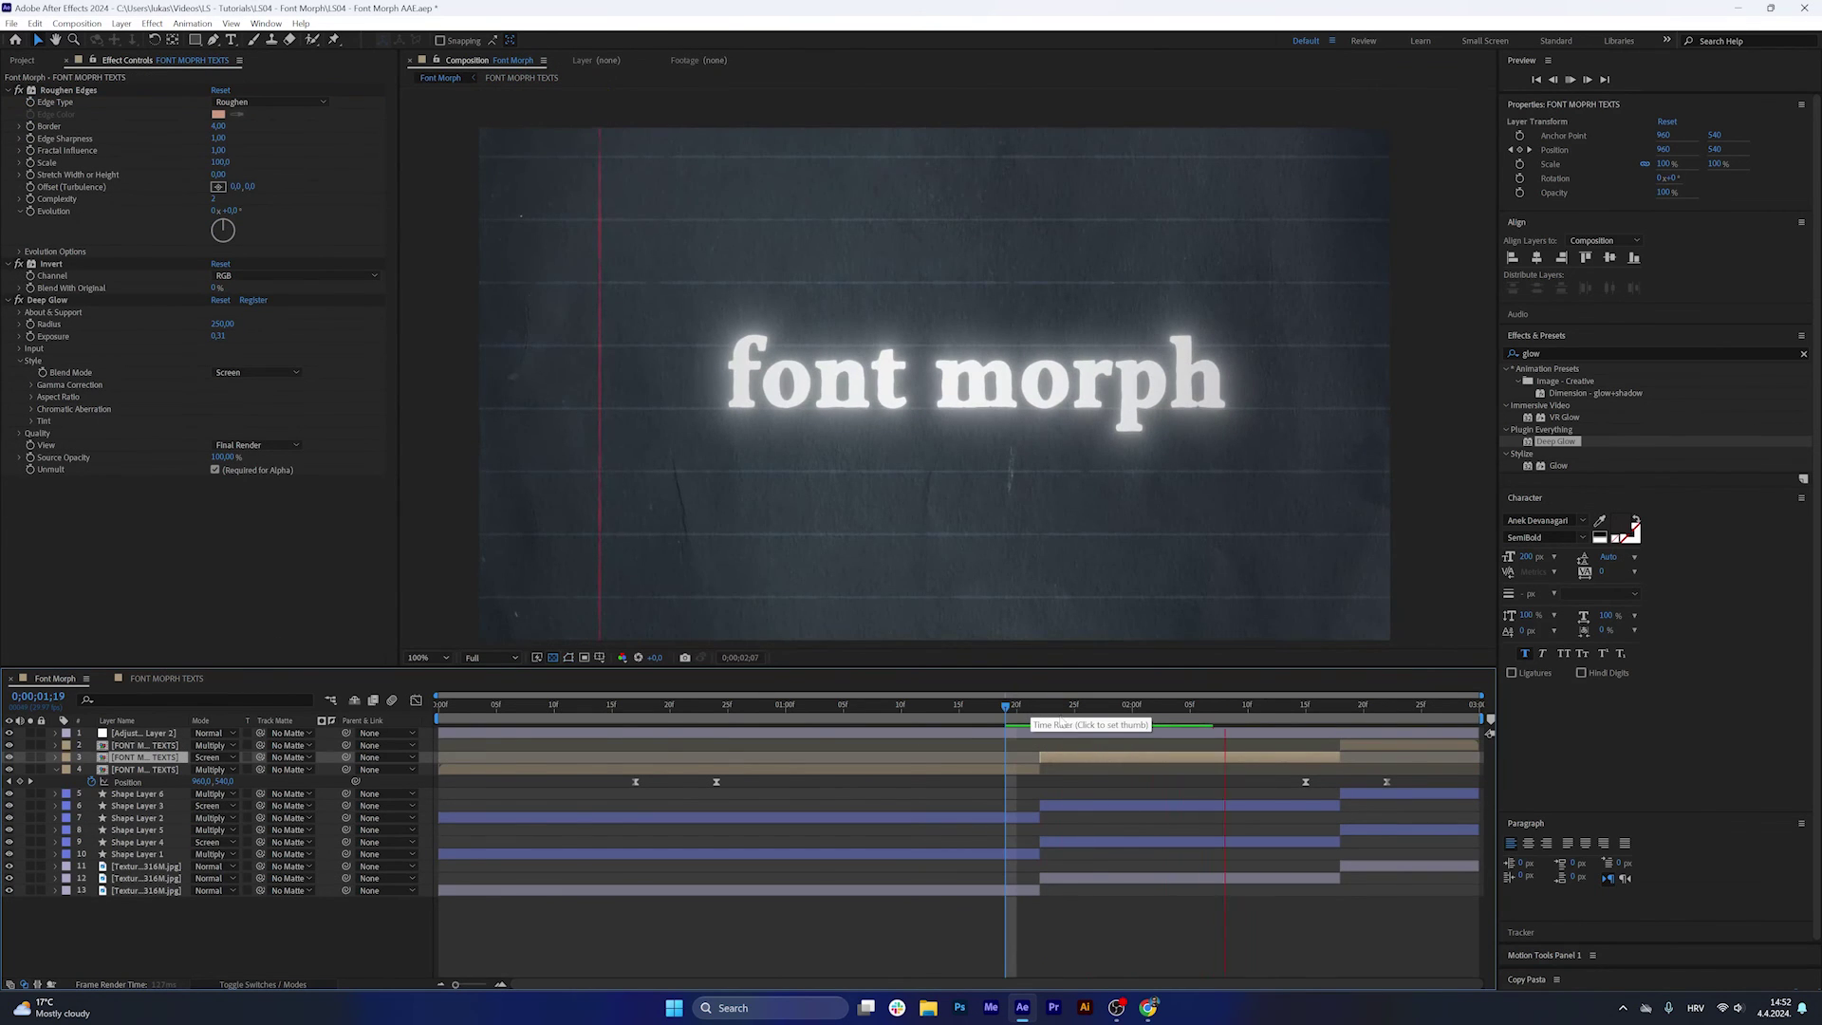
key("space")
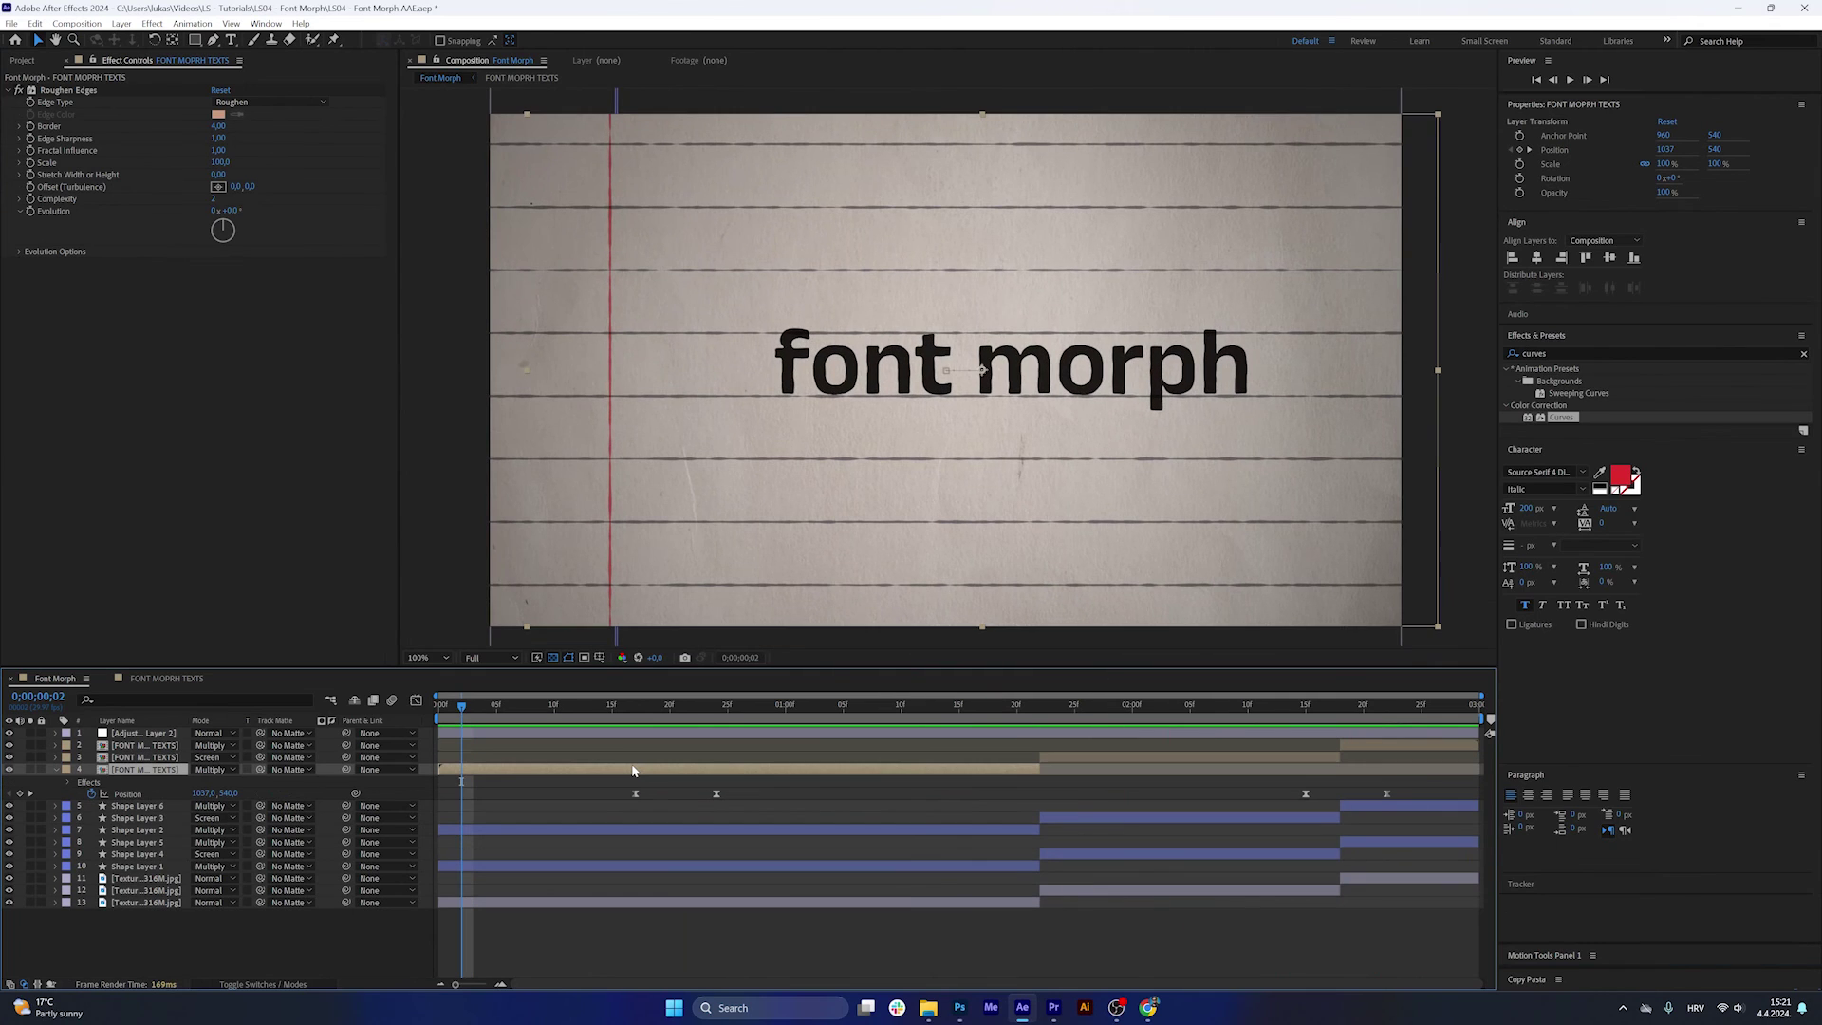
Open the FONT MOPRH TEXTS composition and scrub through its first font morph to 0;00;01;00.
double_click(632, 772)
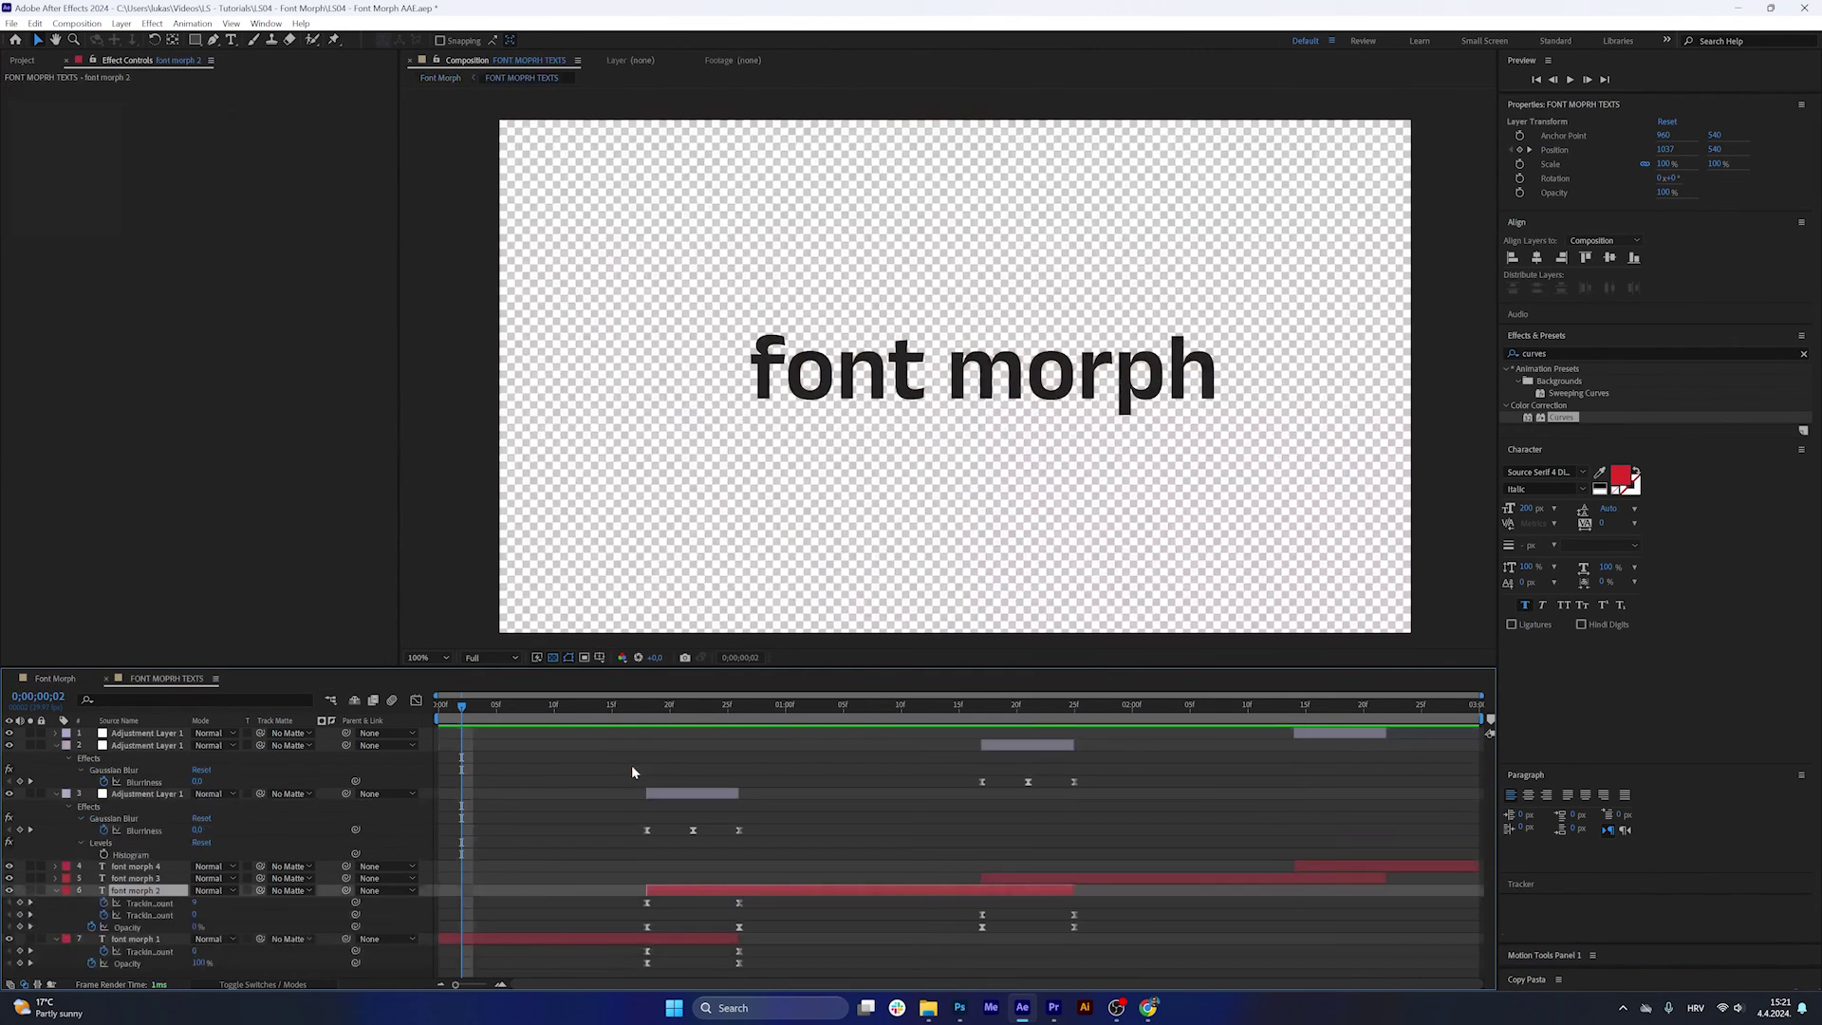
left_click(634, 707)
left_click_drag(609, 736, 787, 809)
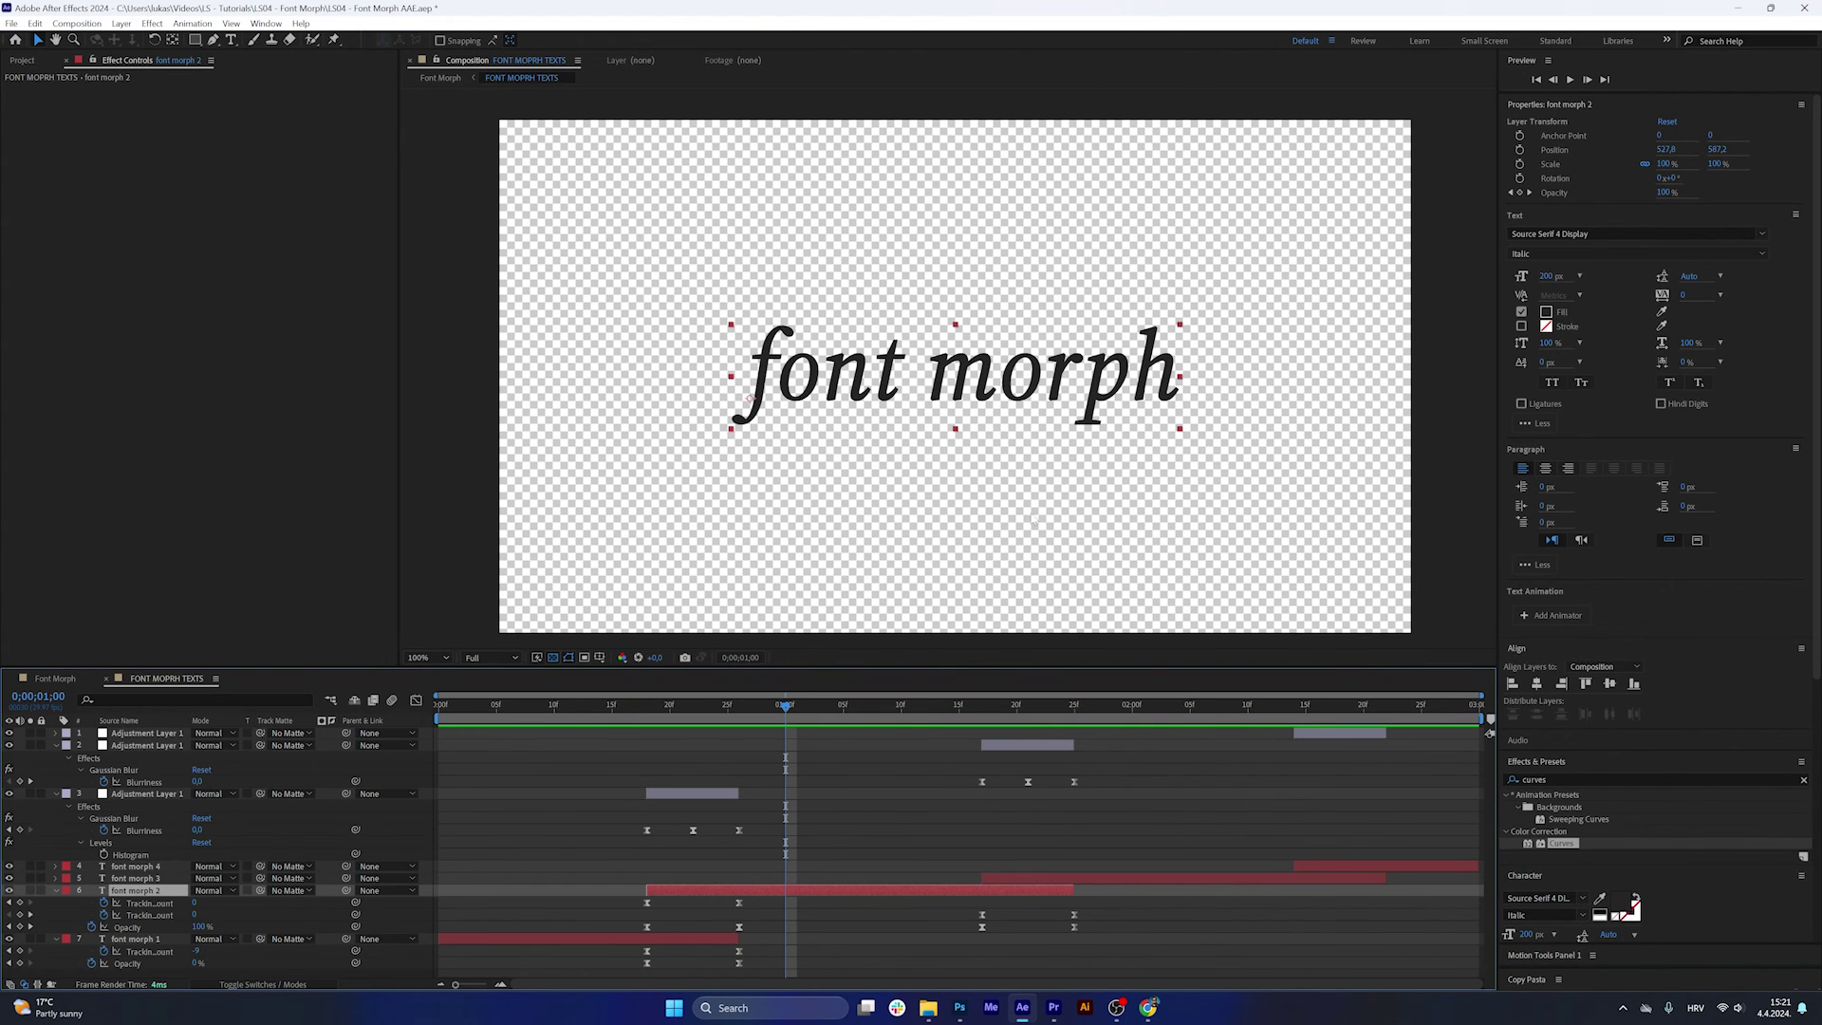
Set the fill colour of the italic font morph 2 text to a muted red, A63D3D.
double_click(1022, 397)
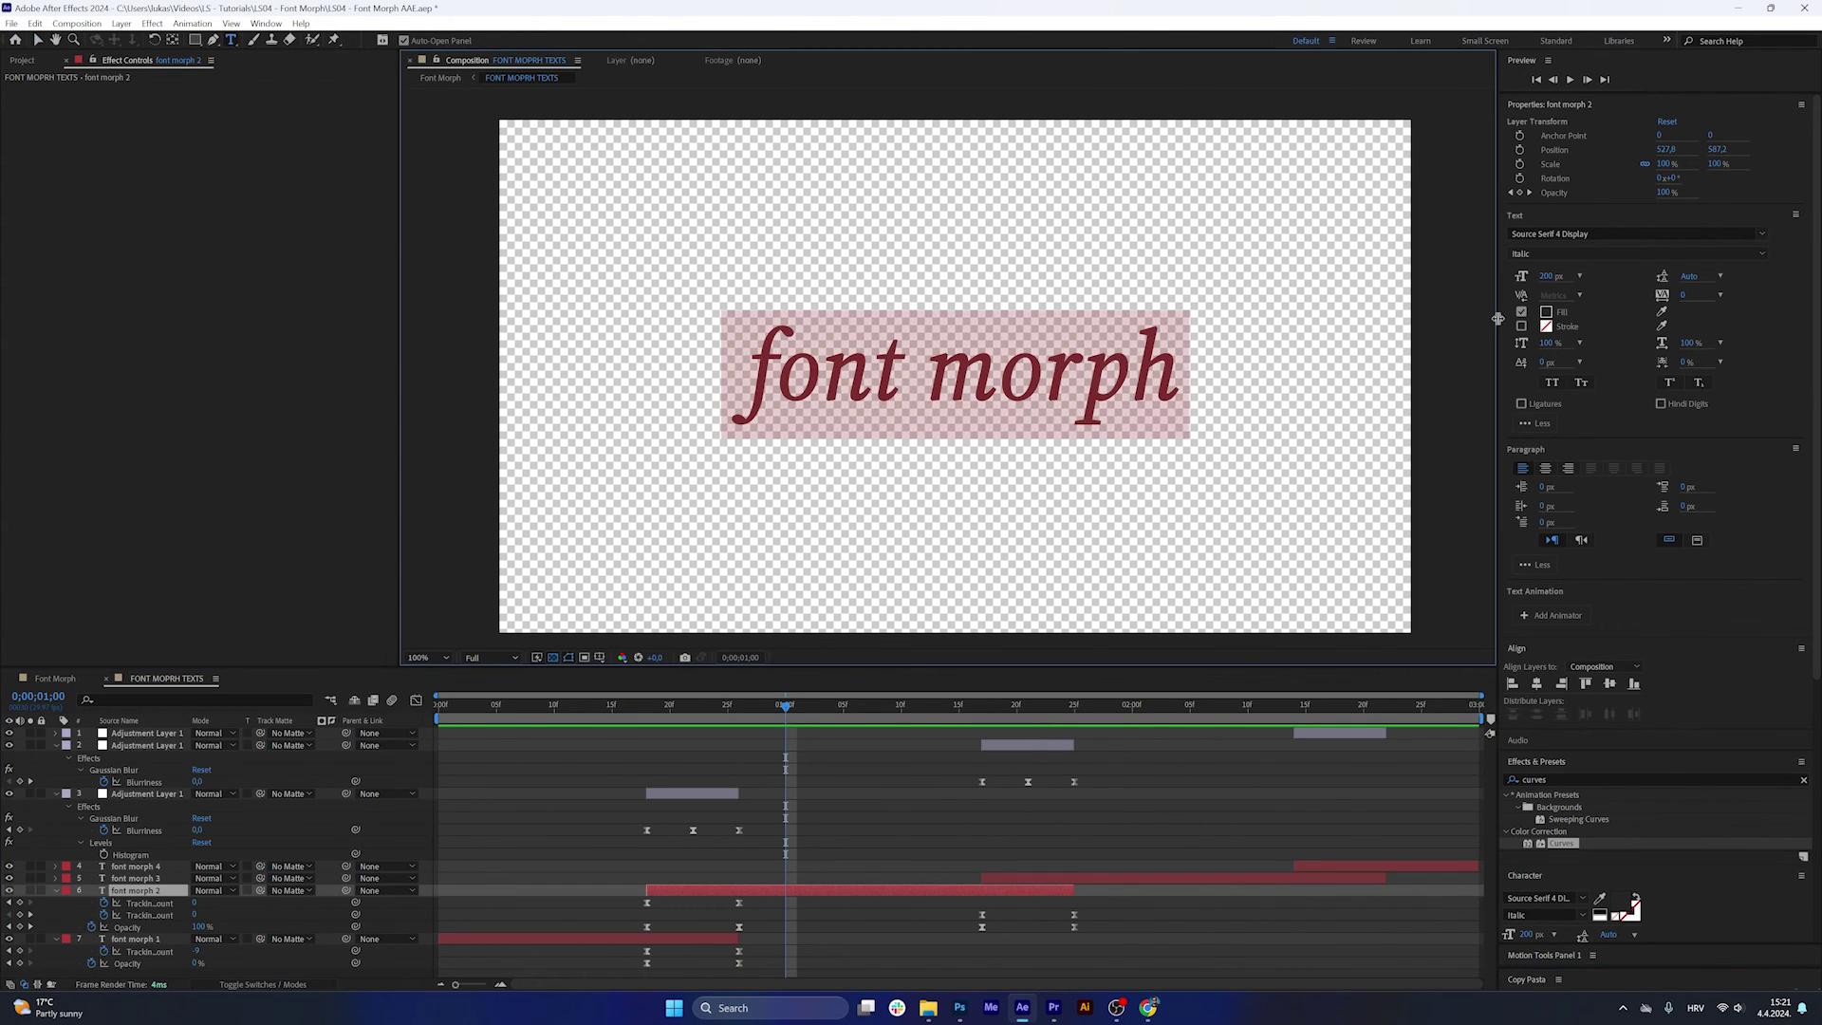
left_click(1546, 312)
left_click_drag(1167, 506, 1171, 474)
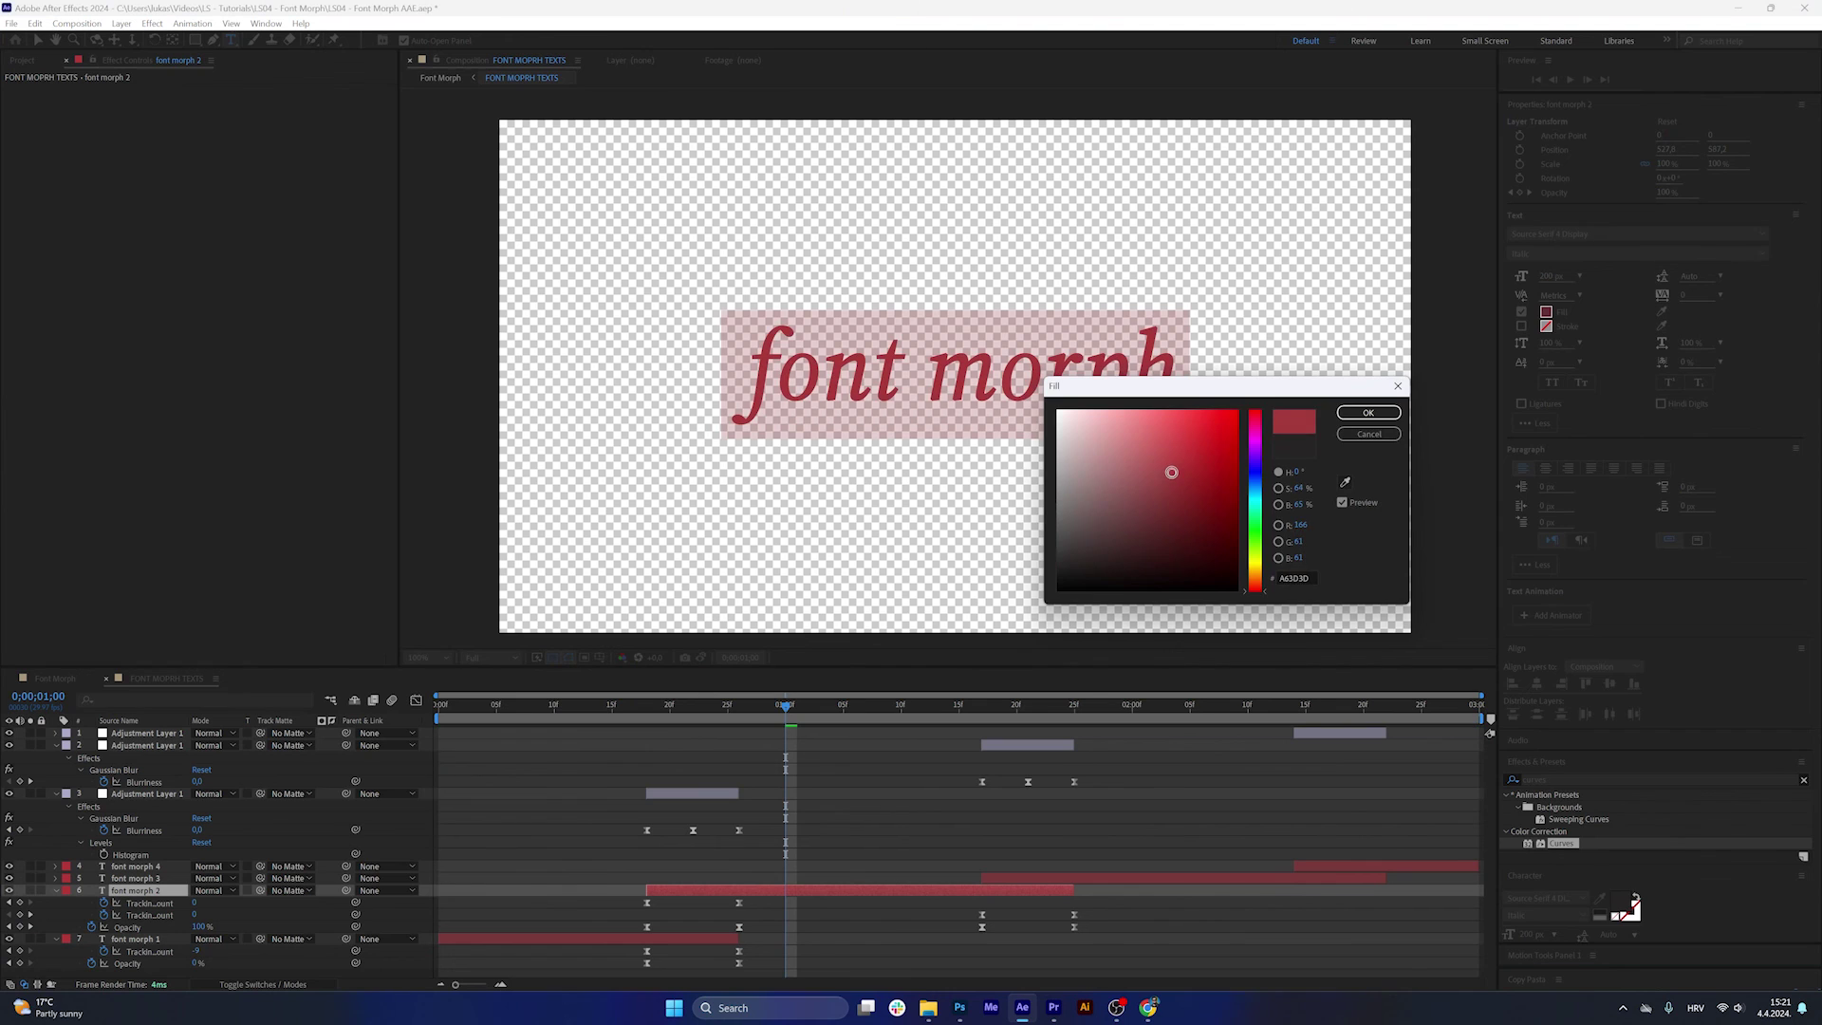
key("Return")
Apply the Fill effect to the first morph's adjustment layer, checking the blended text at 0;00;00;22.
left_click(809, 778)
left_click_drag(738, 706, 695, 763)
key("period")
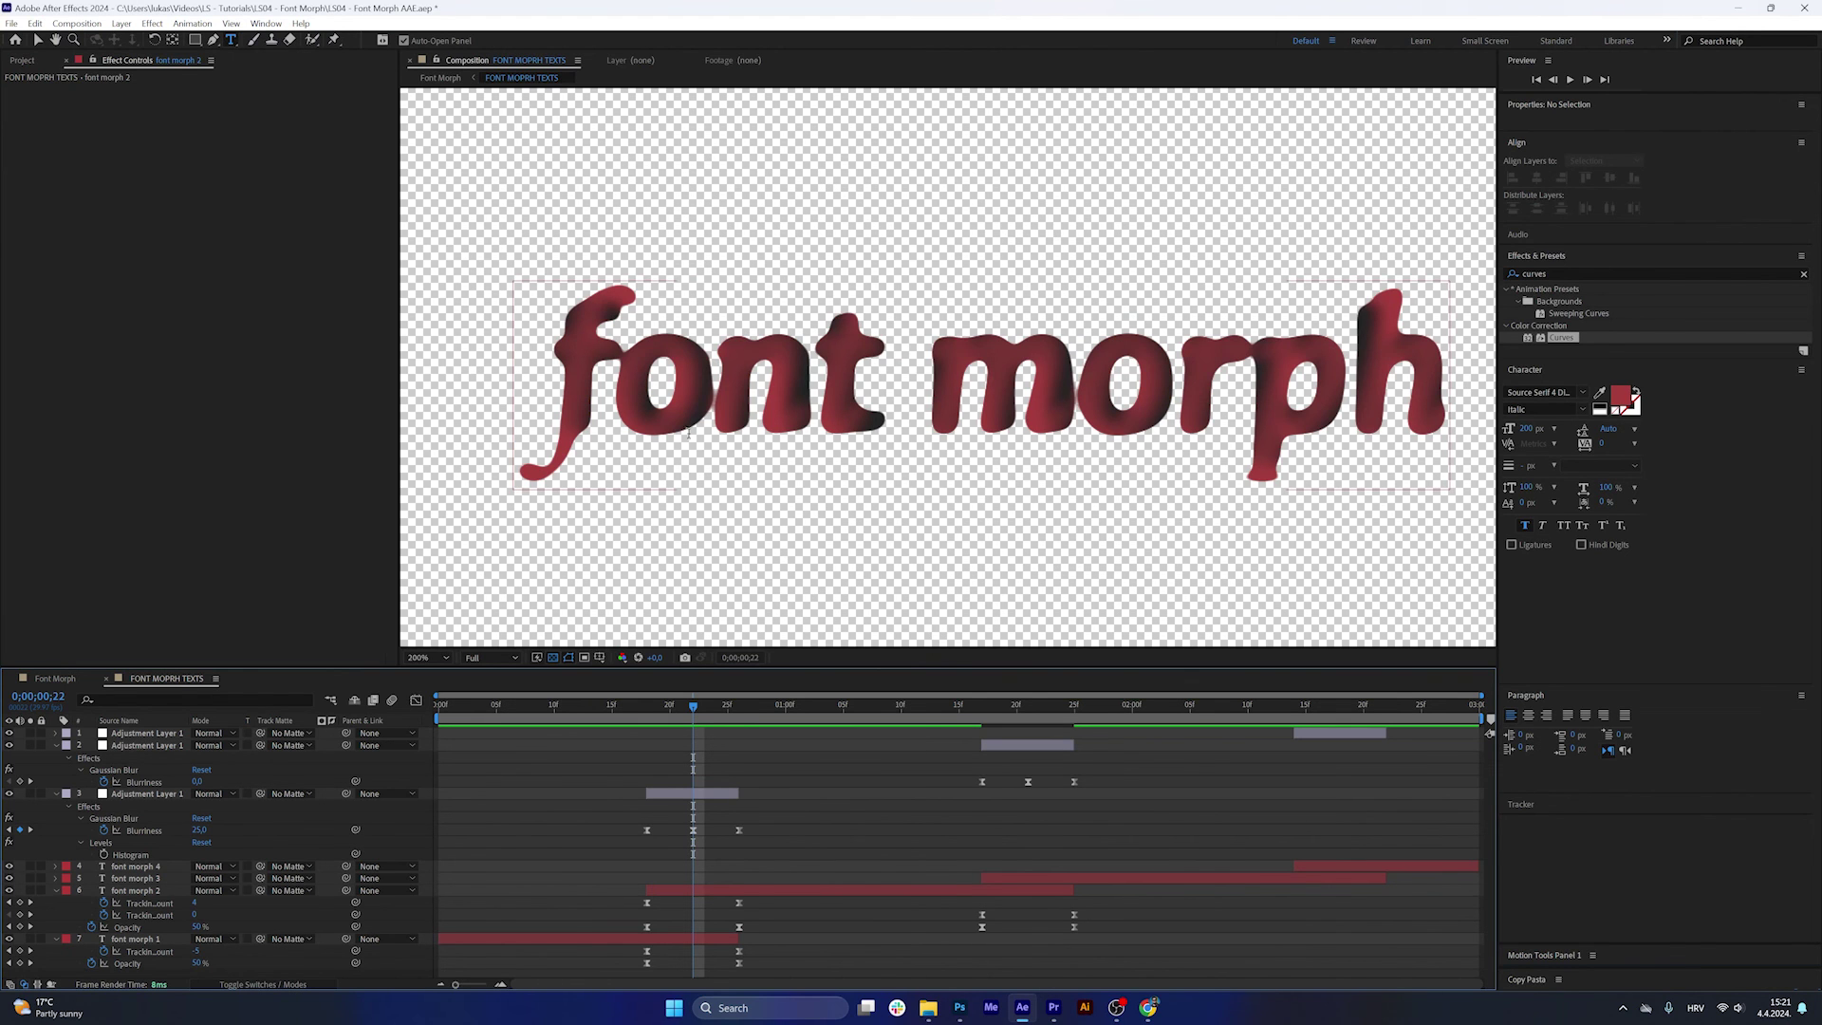
key("ctrl+5")
type("fill")
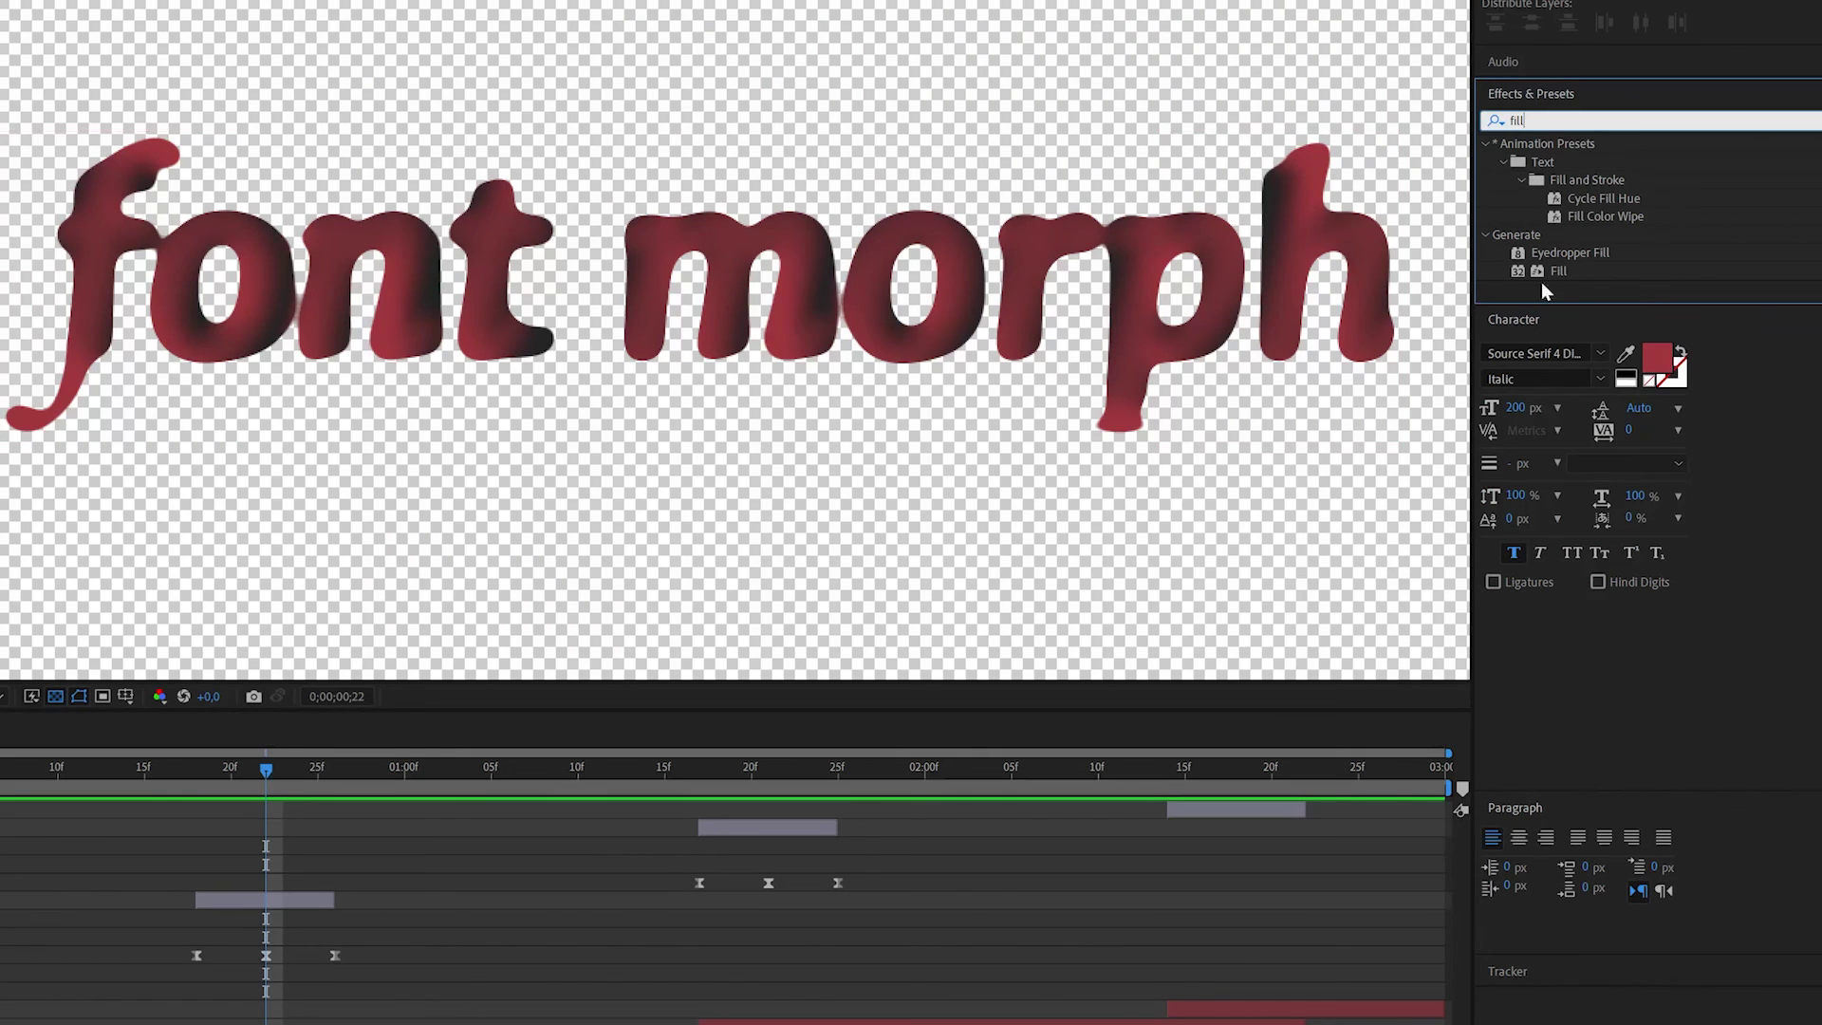
left_click_drag(1567, 275, 296, 909)
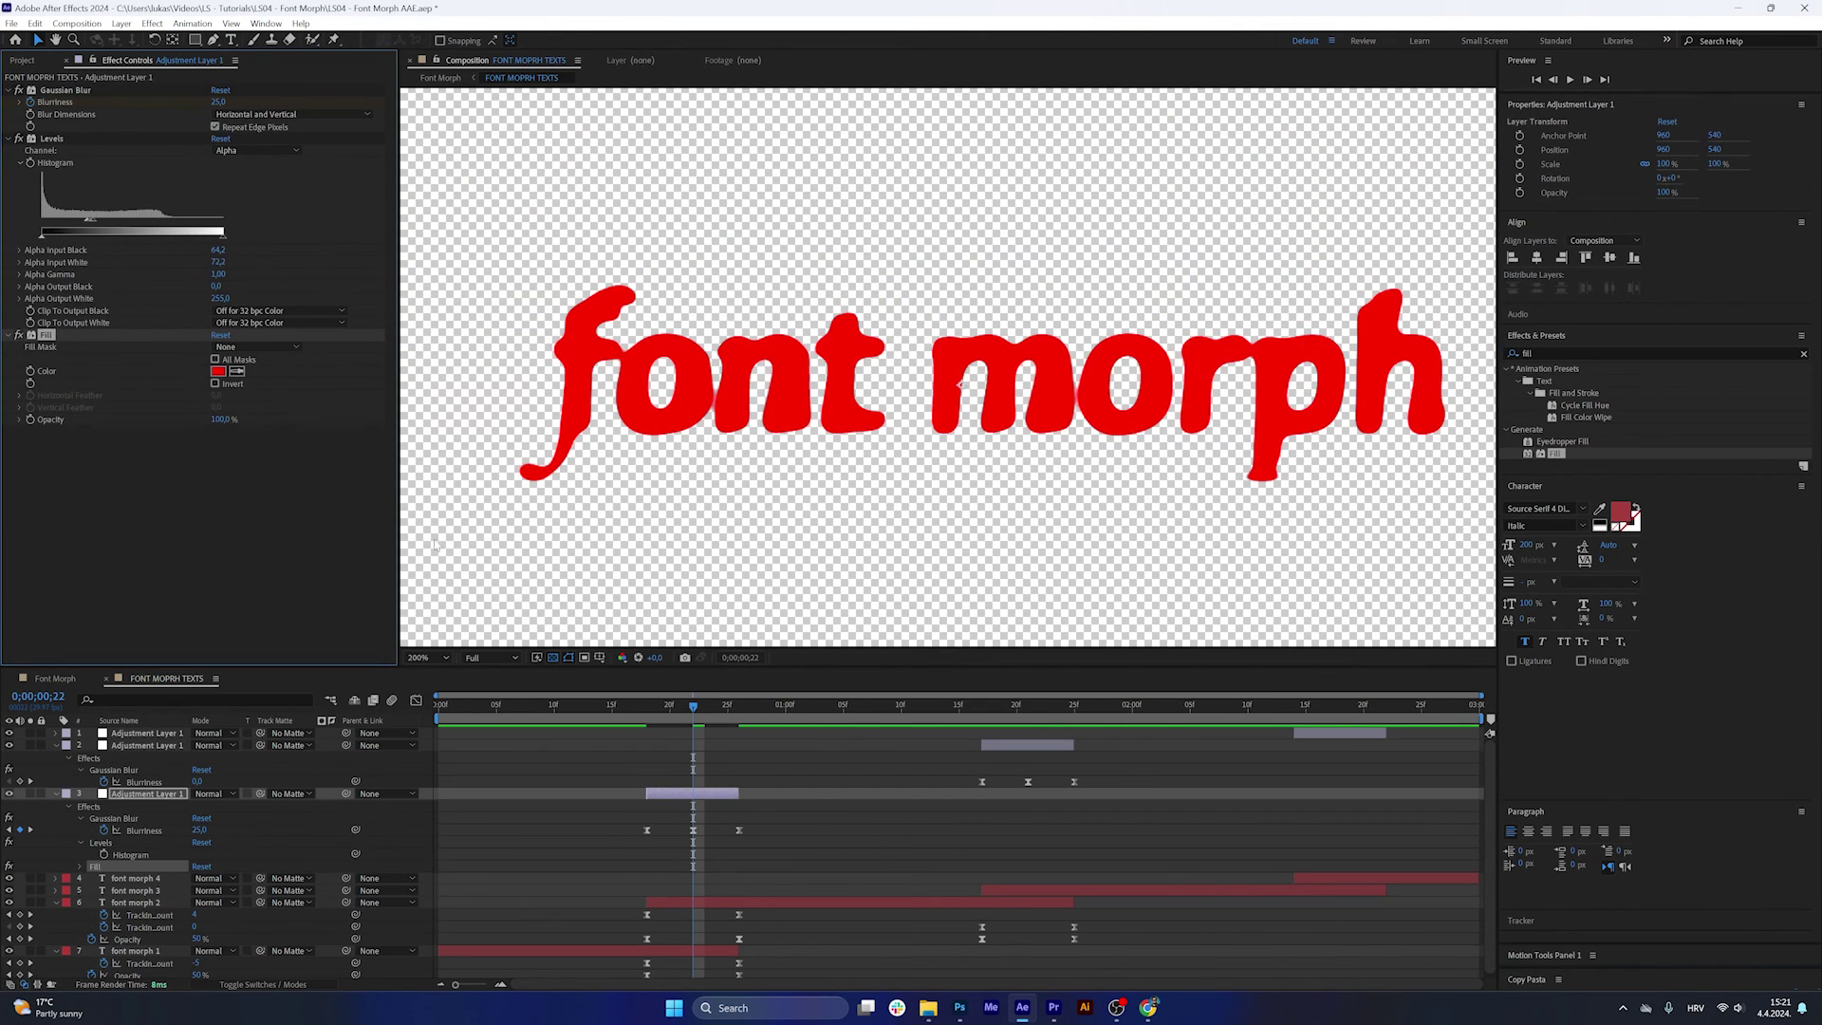
Match the Fill colour to the red text, keyframe it, and move that keyframe to the end of the first morph's adjustment layer.
left_click(1620, 513)
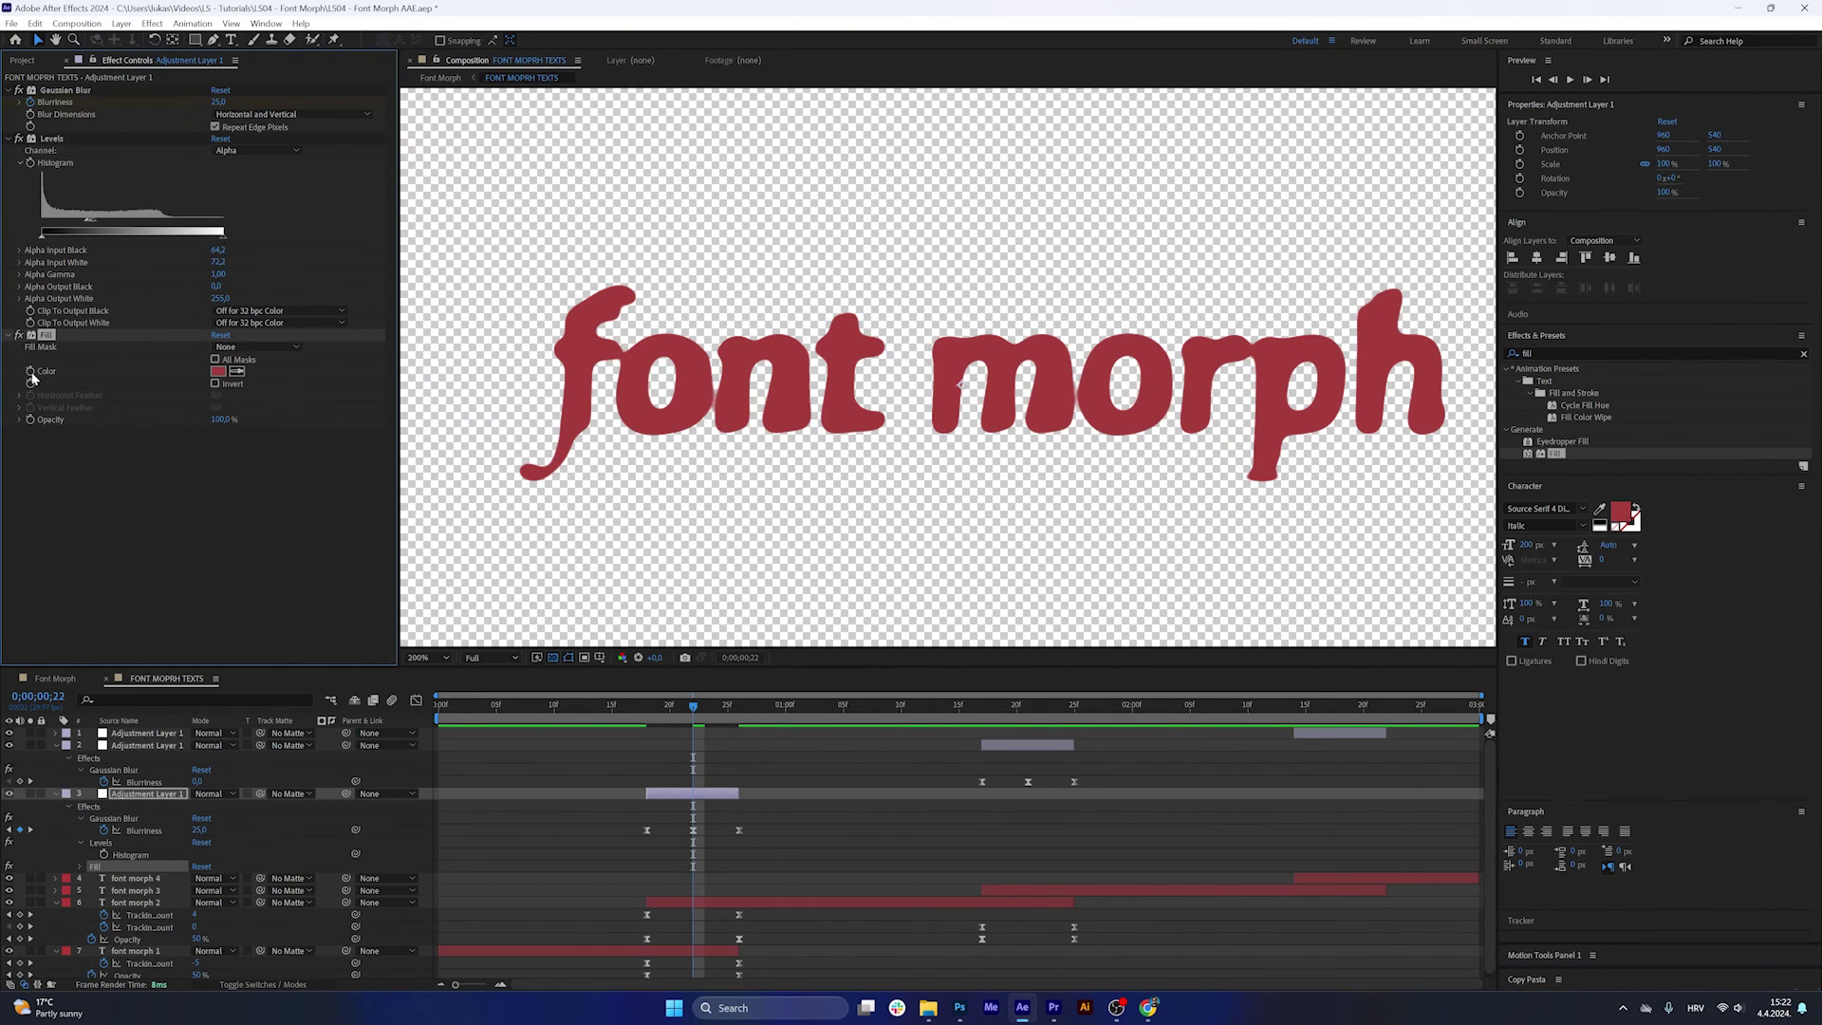
key("u")
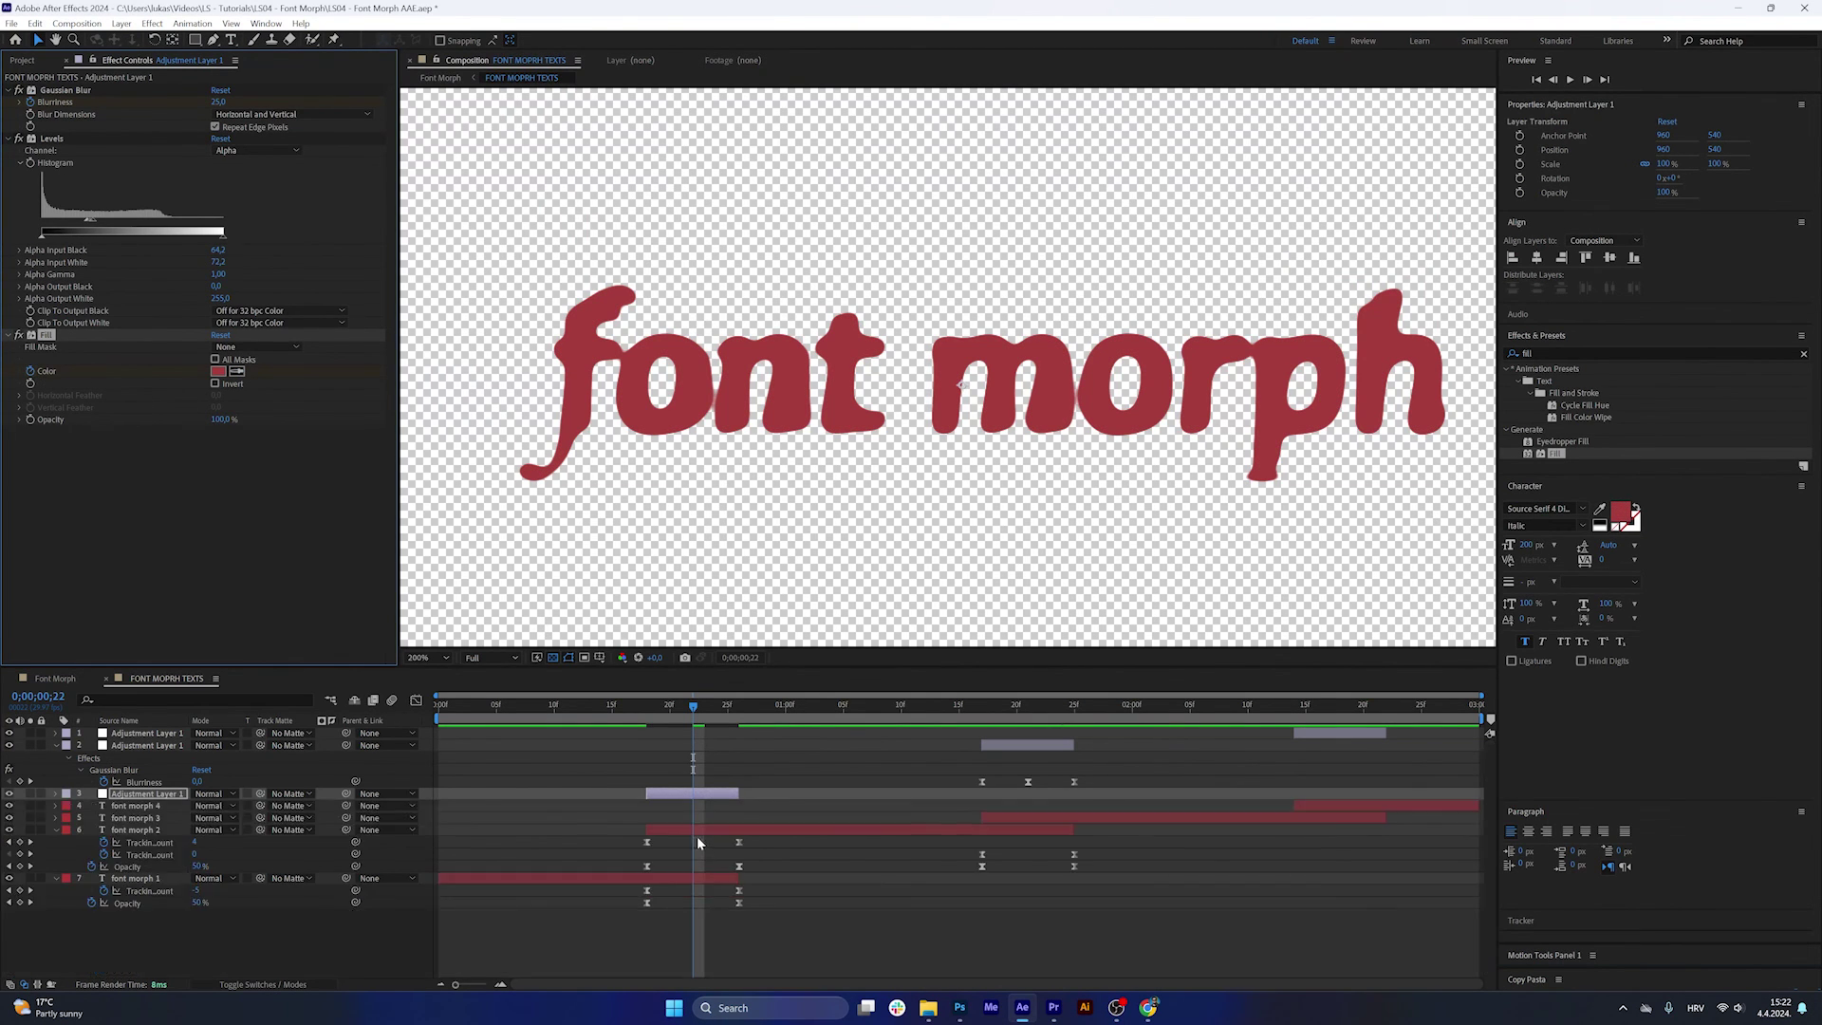
key("u")
left_click_drag(695, 841, 738, 843)
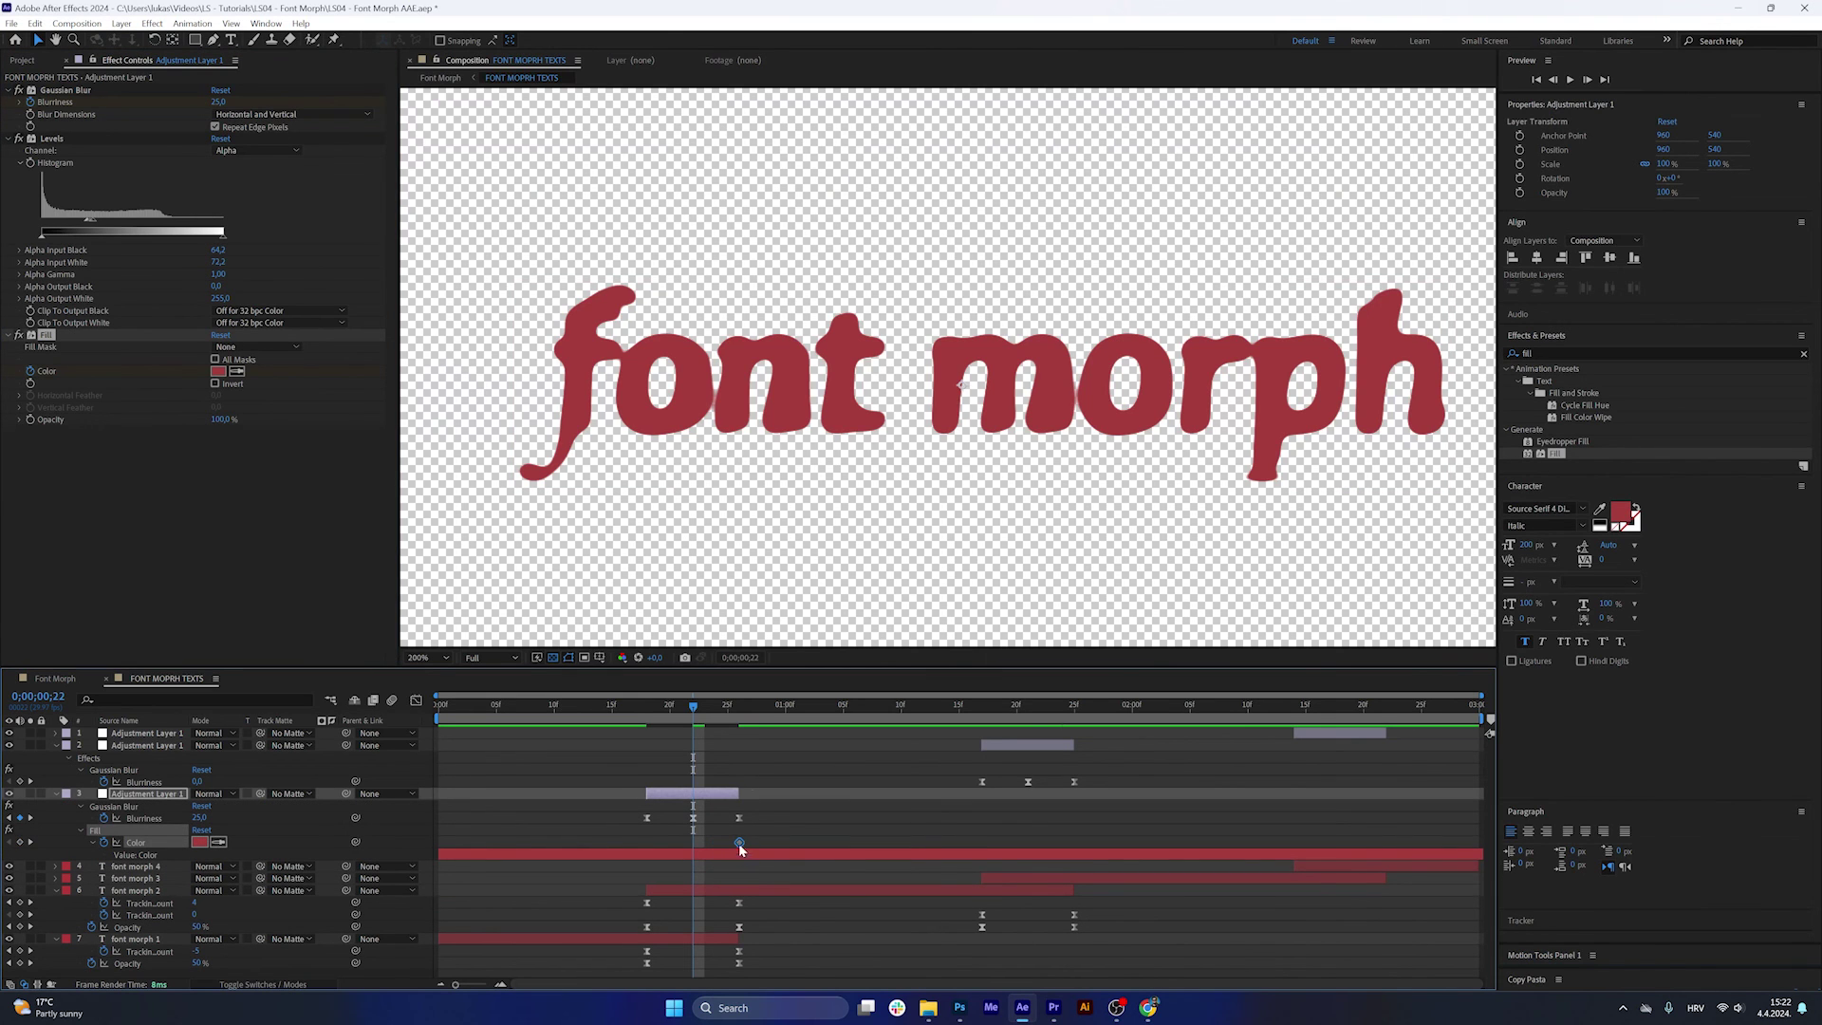
Copy the hex code of the font morph 1 text's dark colour and check its look at 0;00;00;15.
key("j")
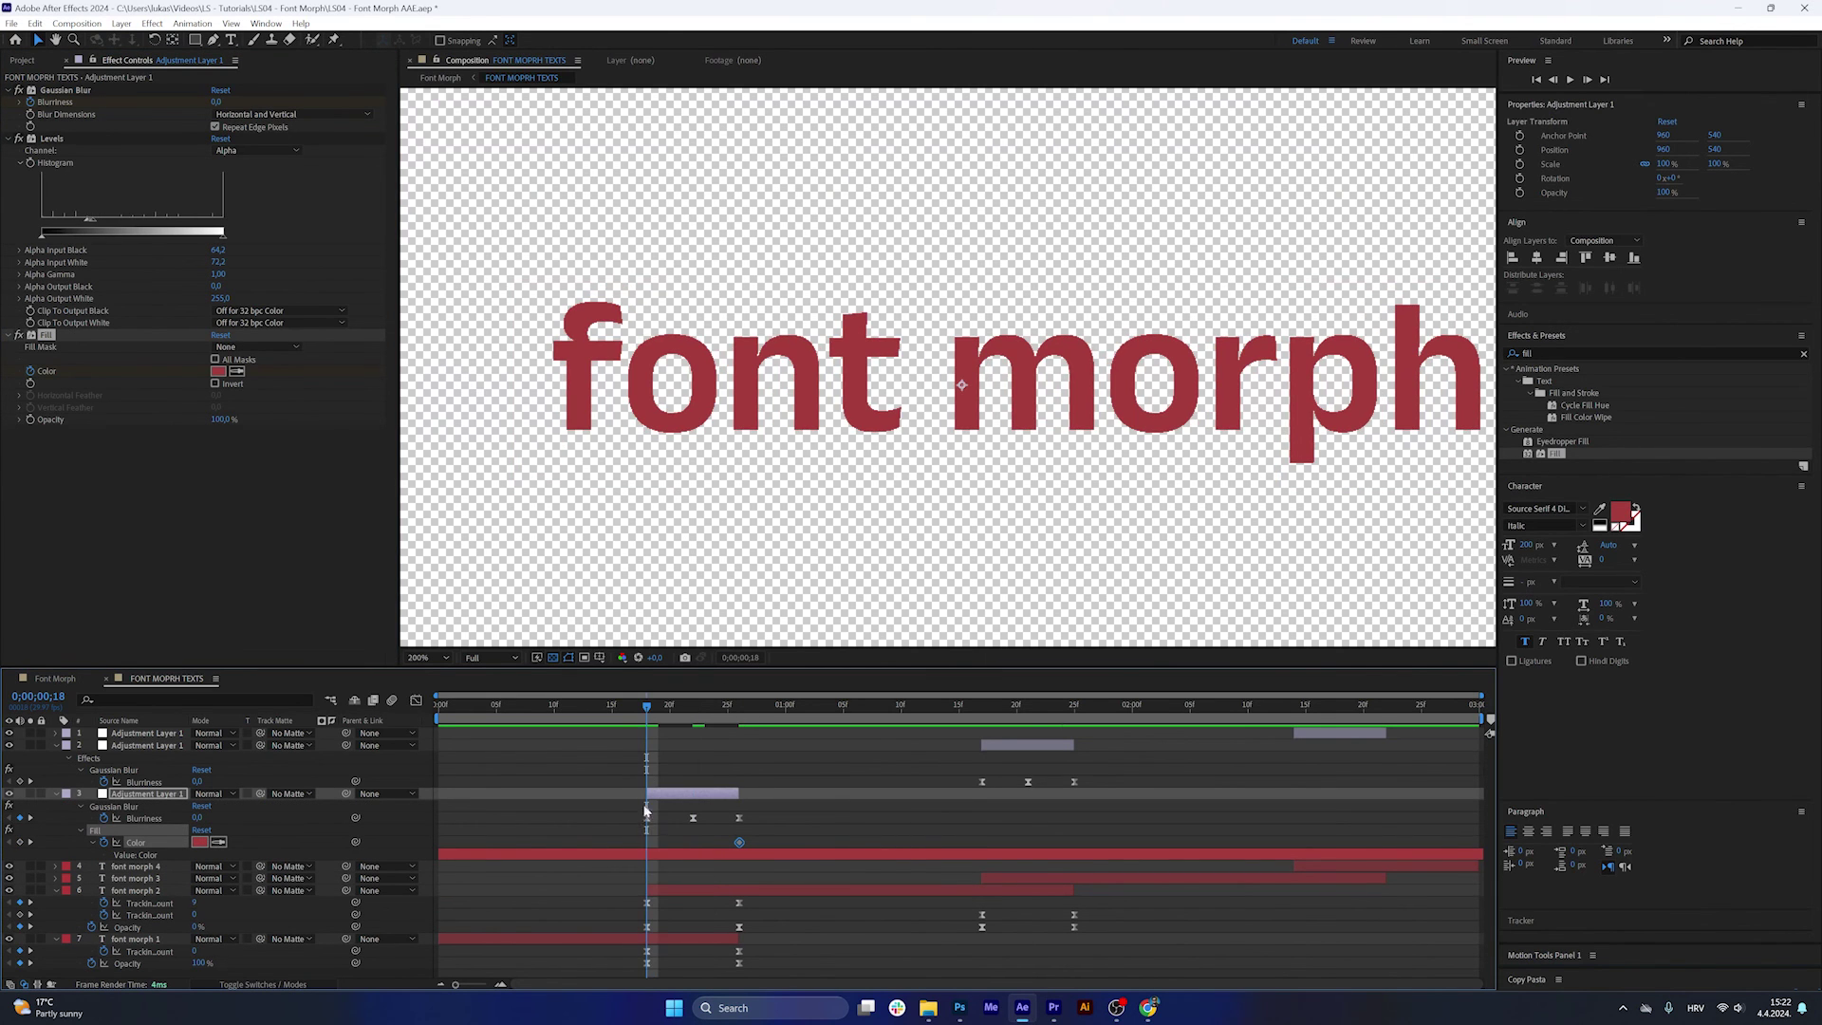
left_click(631, 939)
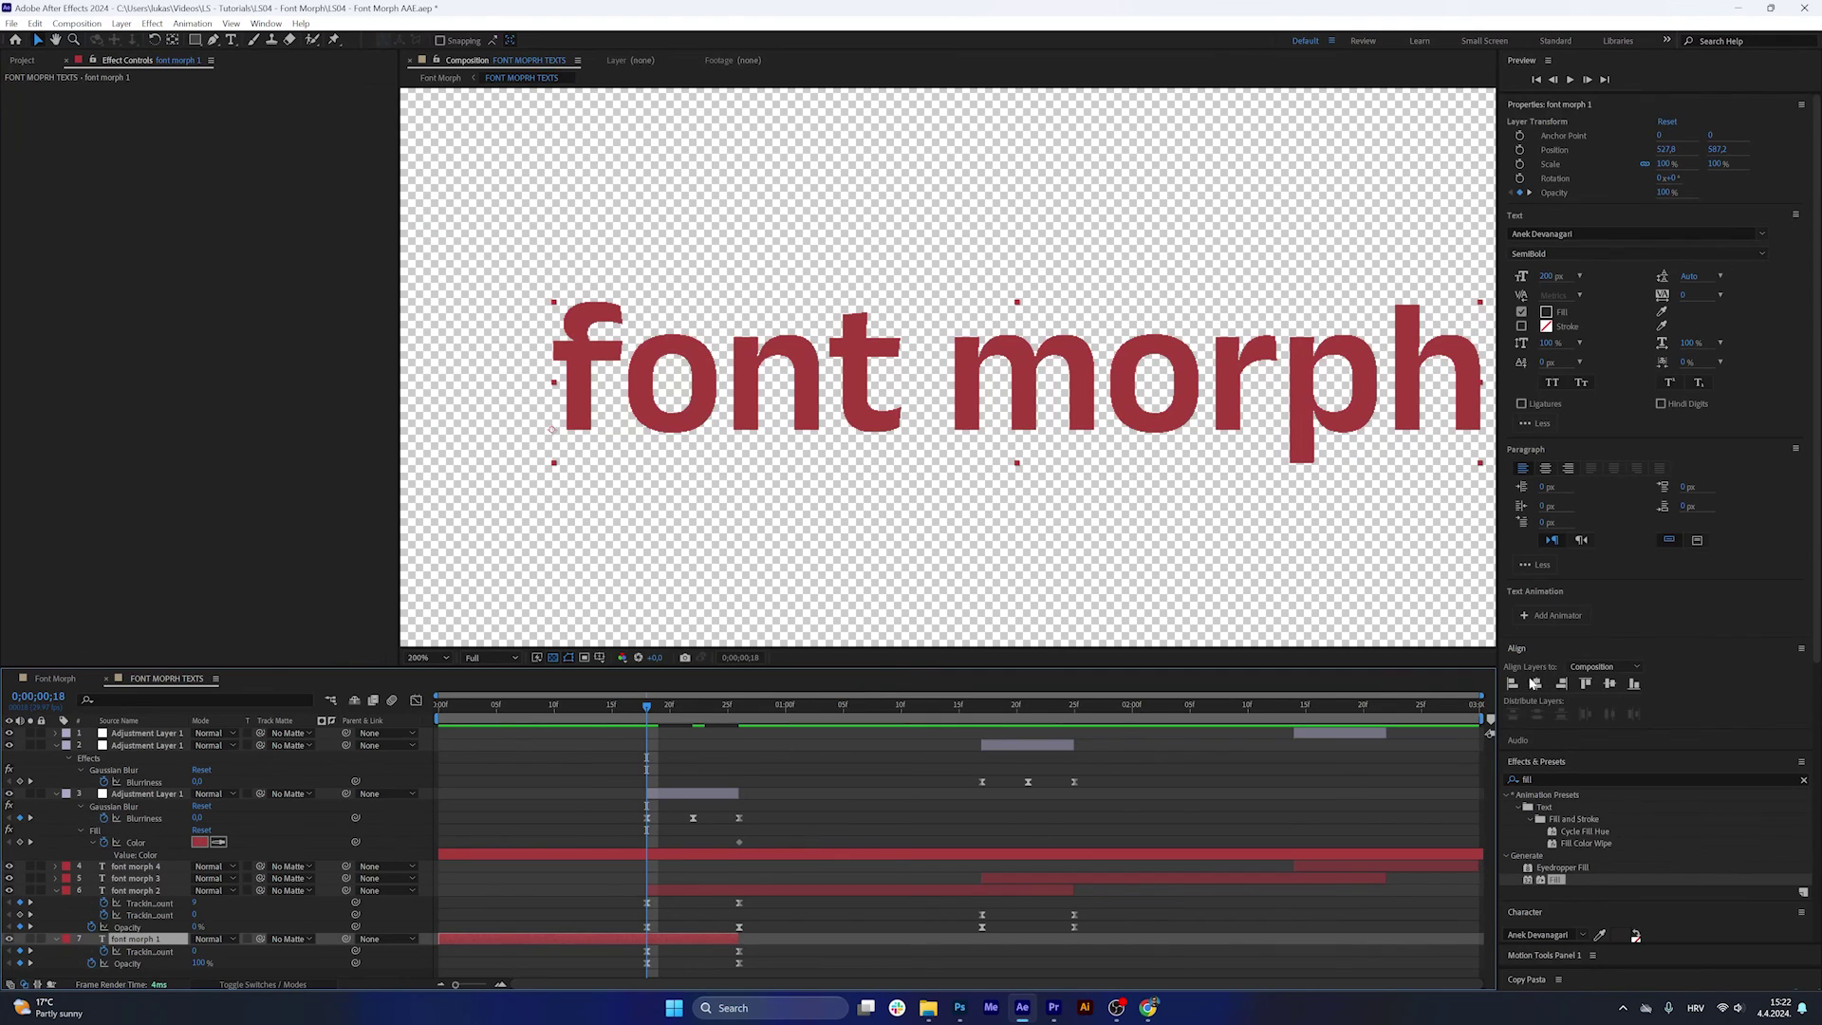
scroll(1530, 683, "down", 4)
left_click(1619, 600)
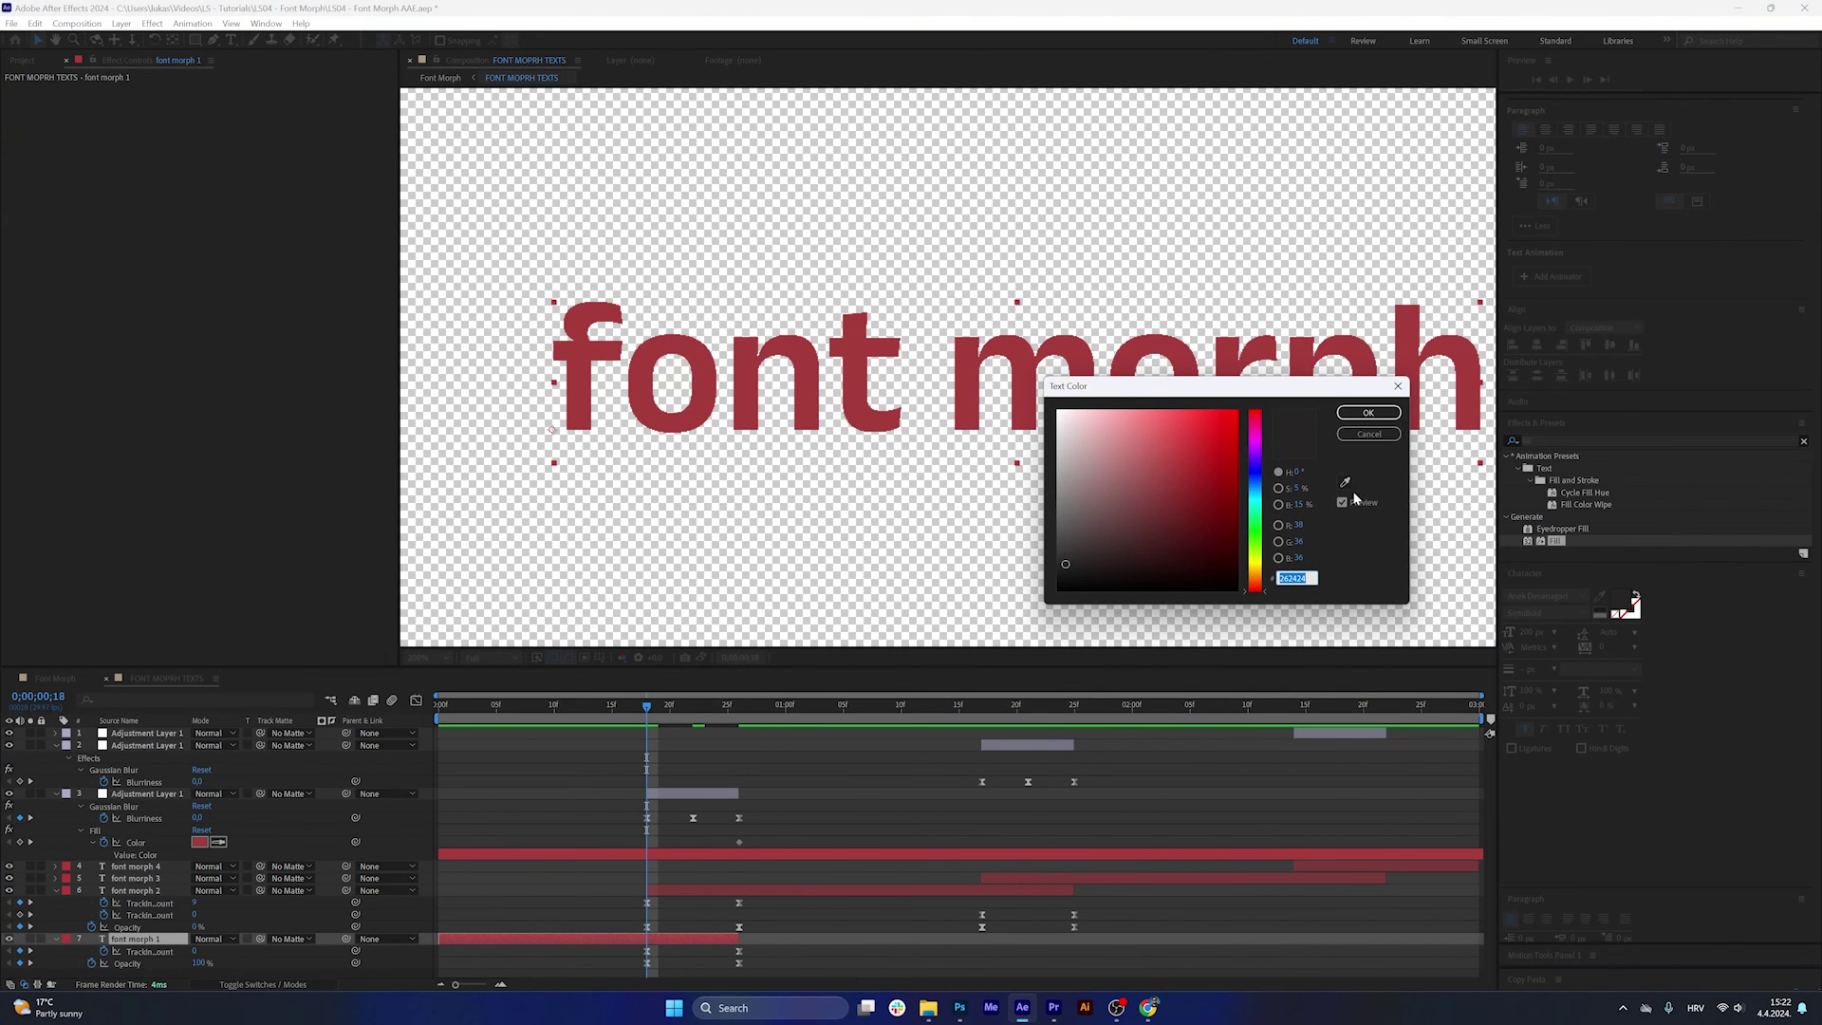
left_click(1368, 412)
key("Page_Up")
key("Page_Up")
key("Page_Up")
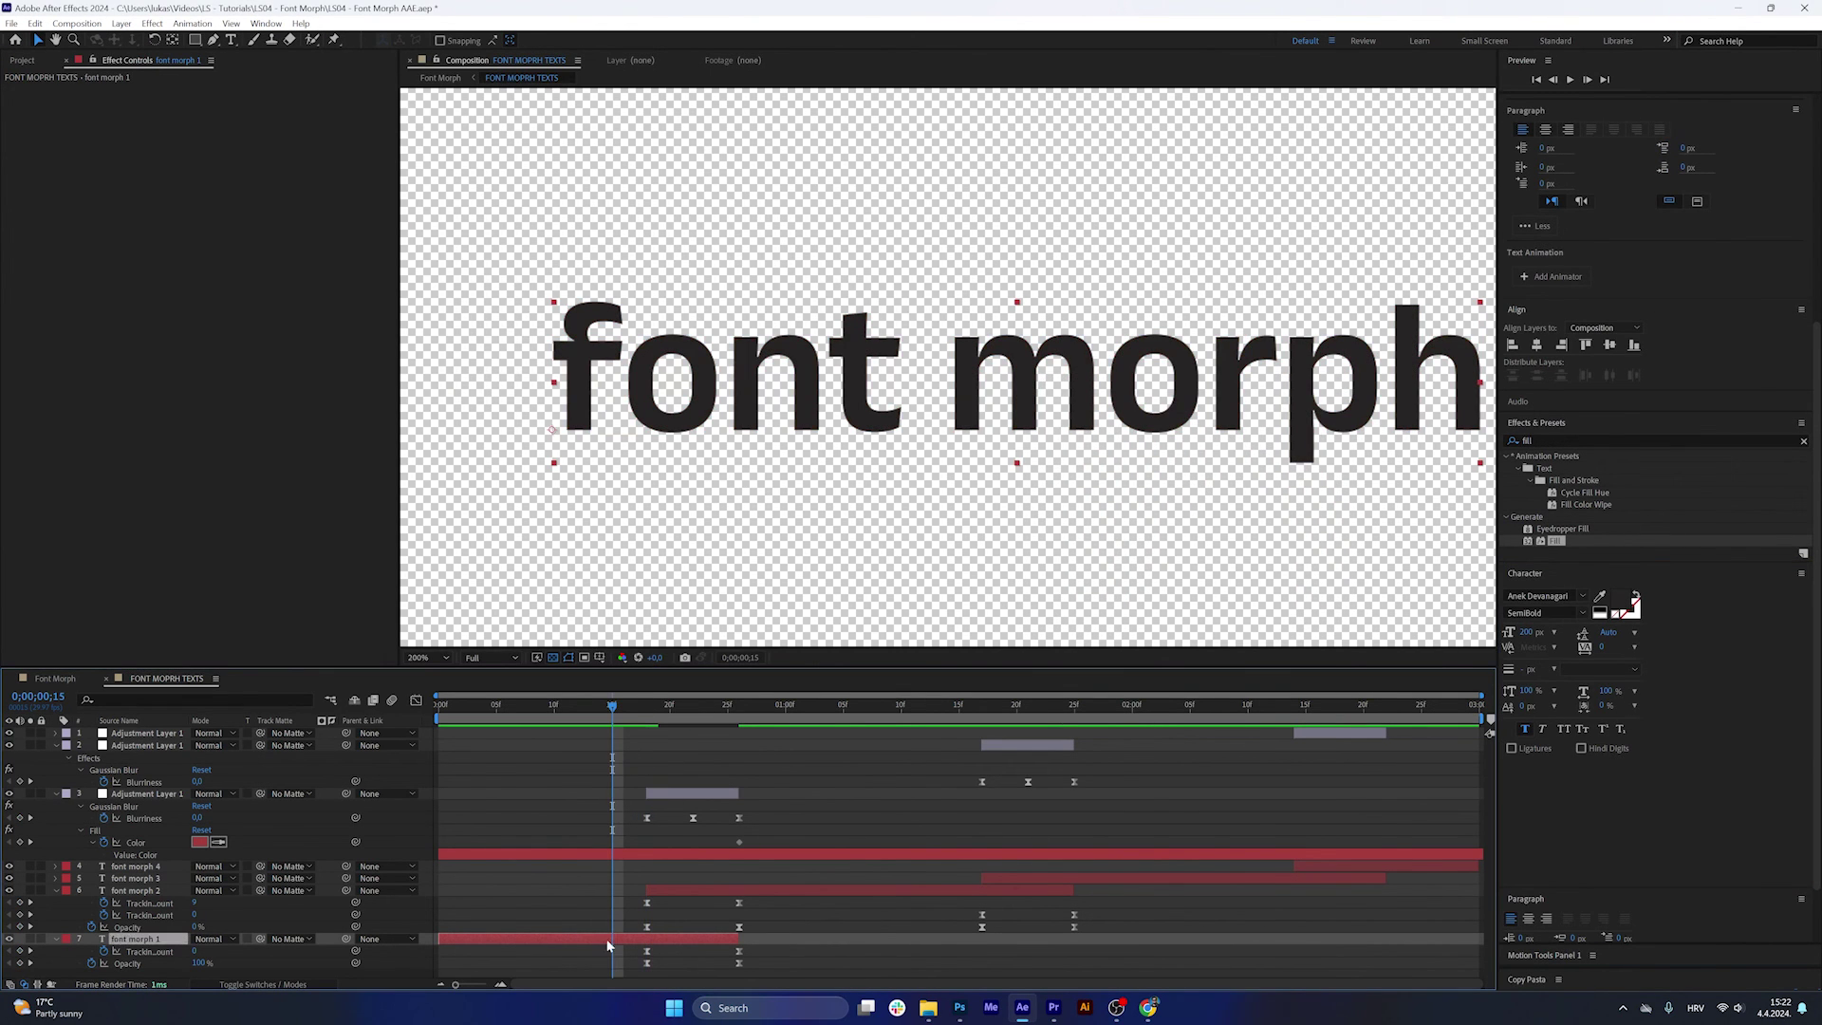
Keyframe the first adjustment layer's Fill colour as 262424 at 0;00;00;18.
left_click(651, 705)
left_click(683, 793)
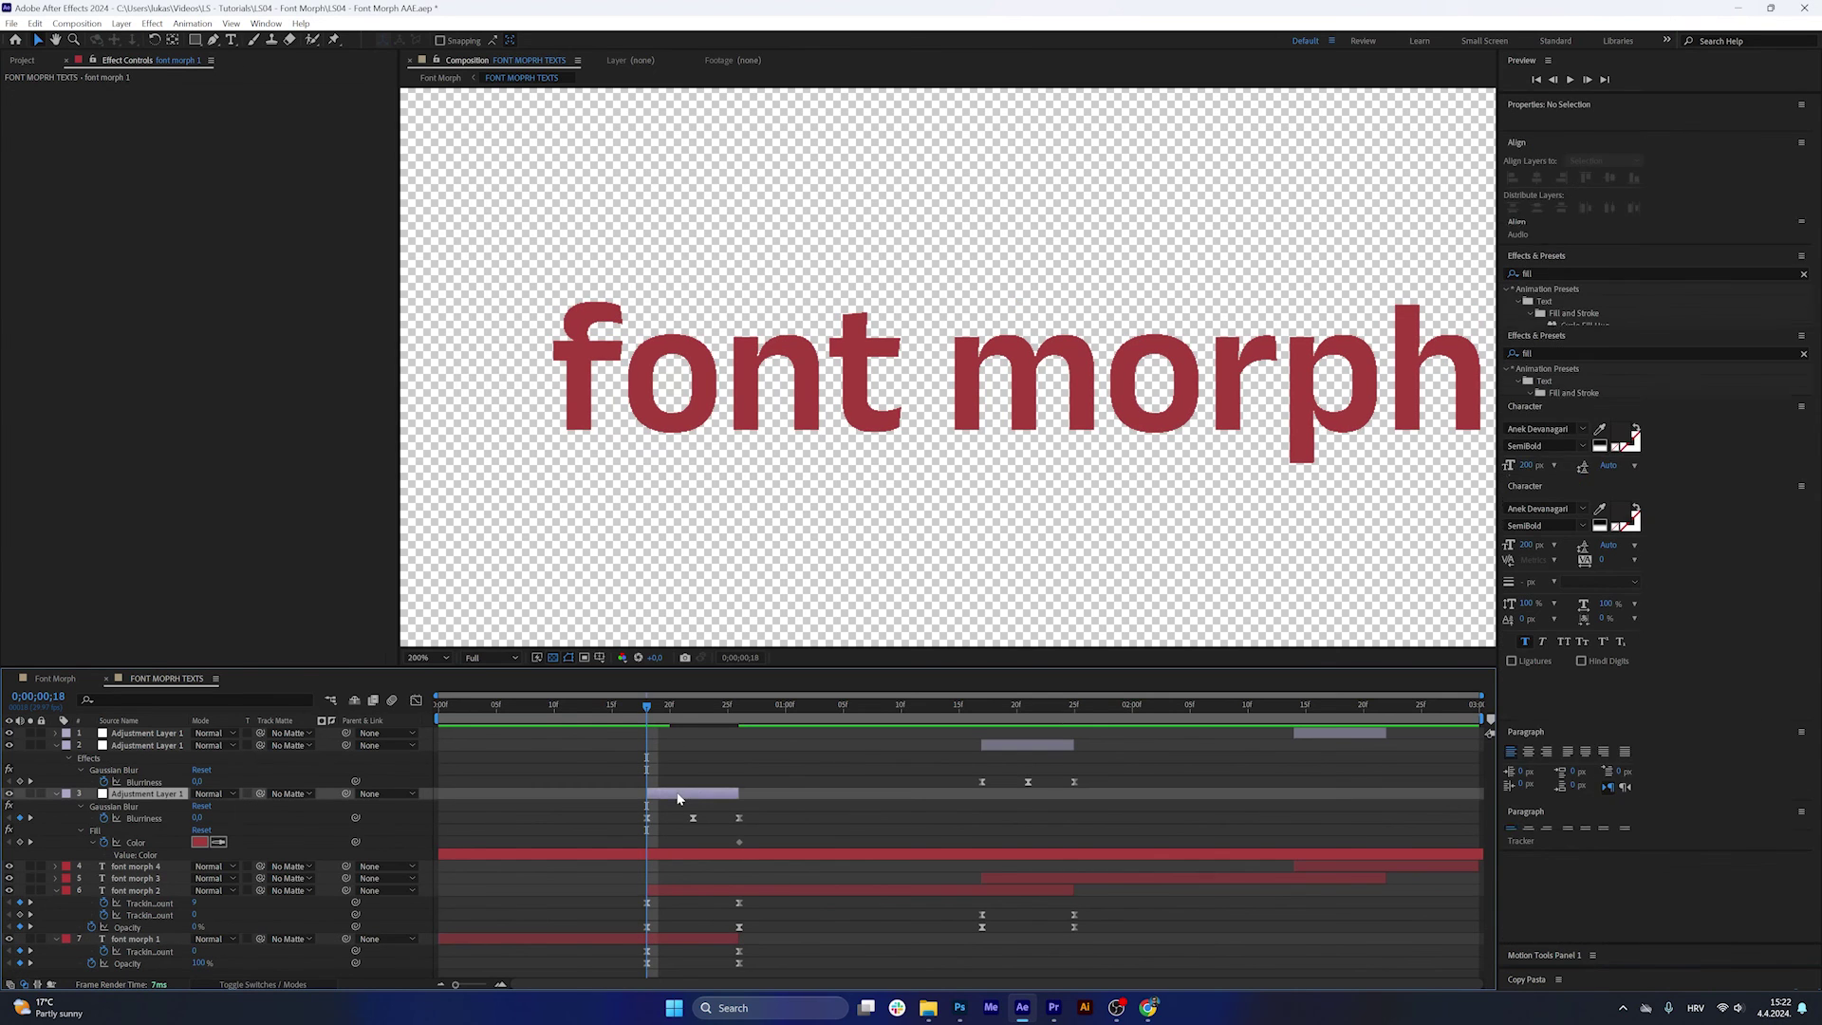
left_click(218, 371)
left_click(1129, 550)
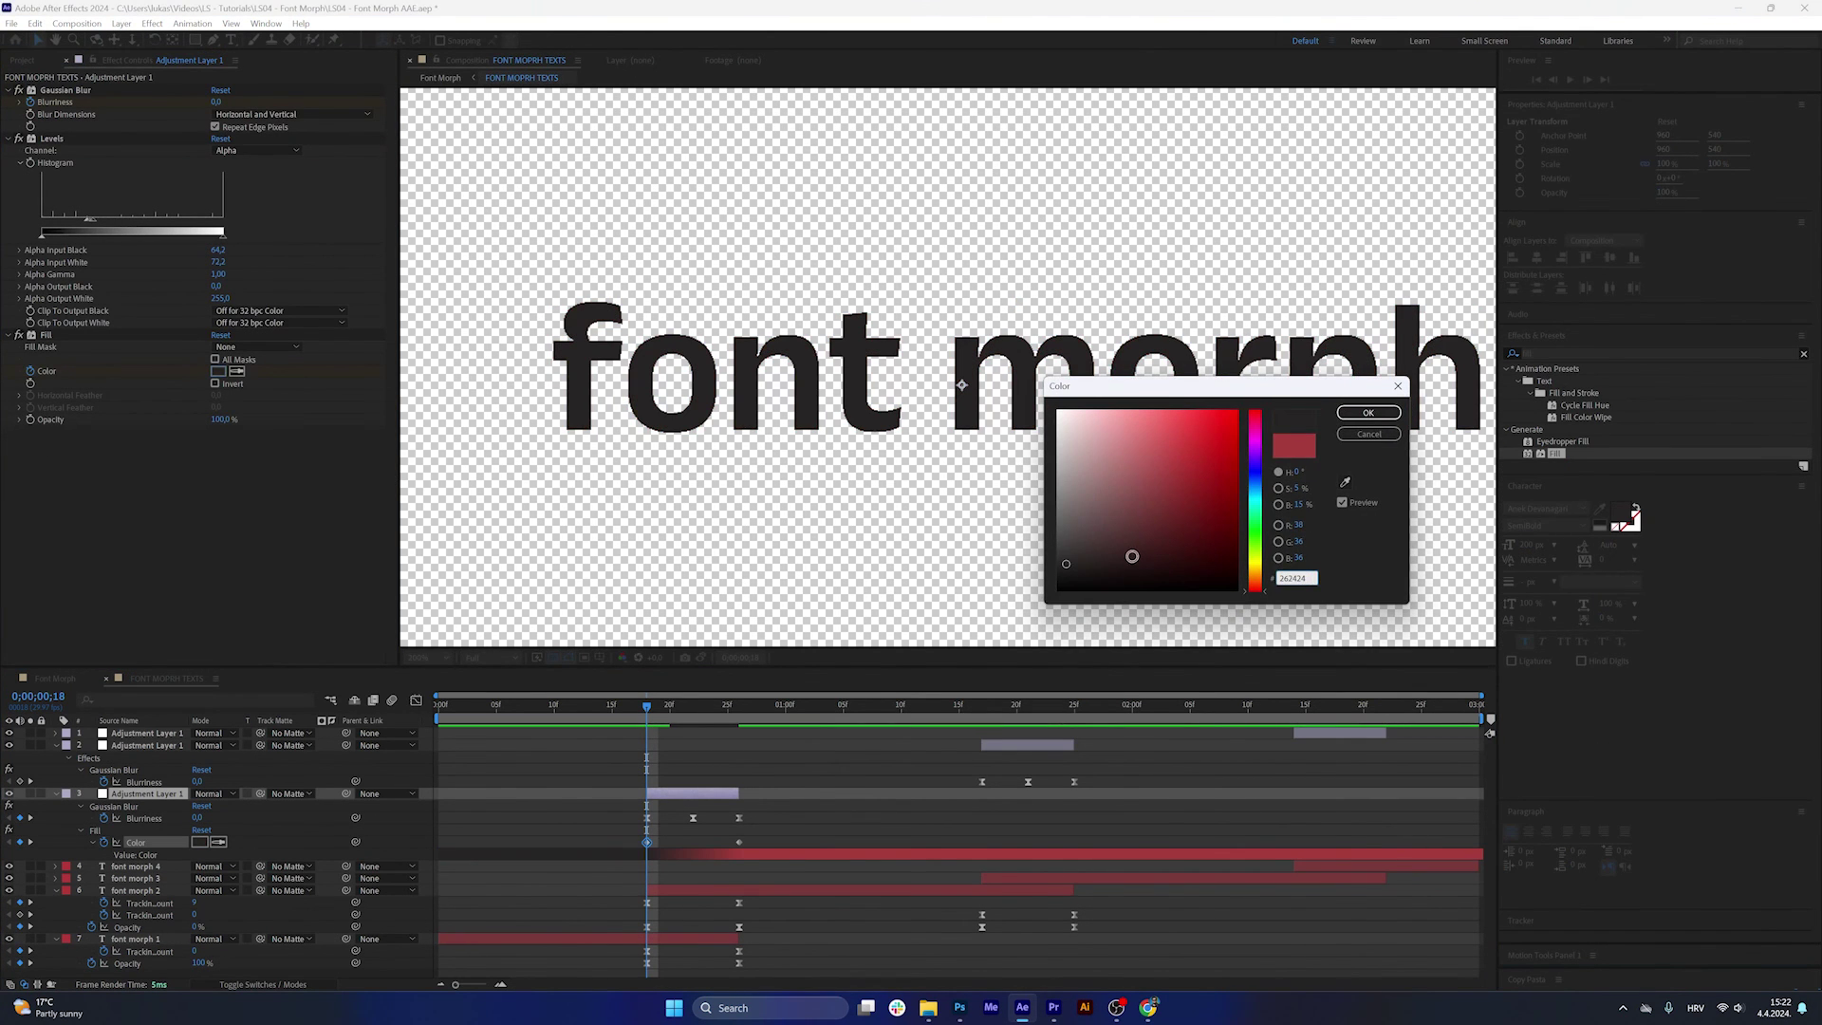
left_click(1368, 413)
Copy the animated Fill effect from the first morph's adjustment layer to the second morph's adjustment layer at 0;00;01;21.
left_click_drag(650, 714, 1029, 743)
left_click(1013, 747)
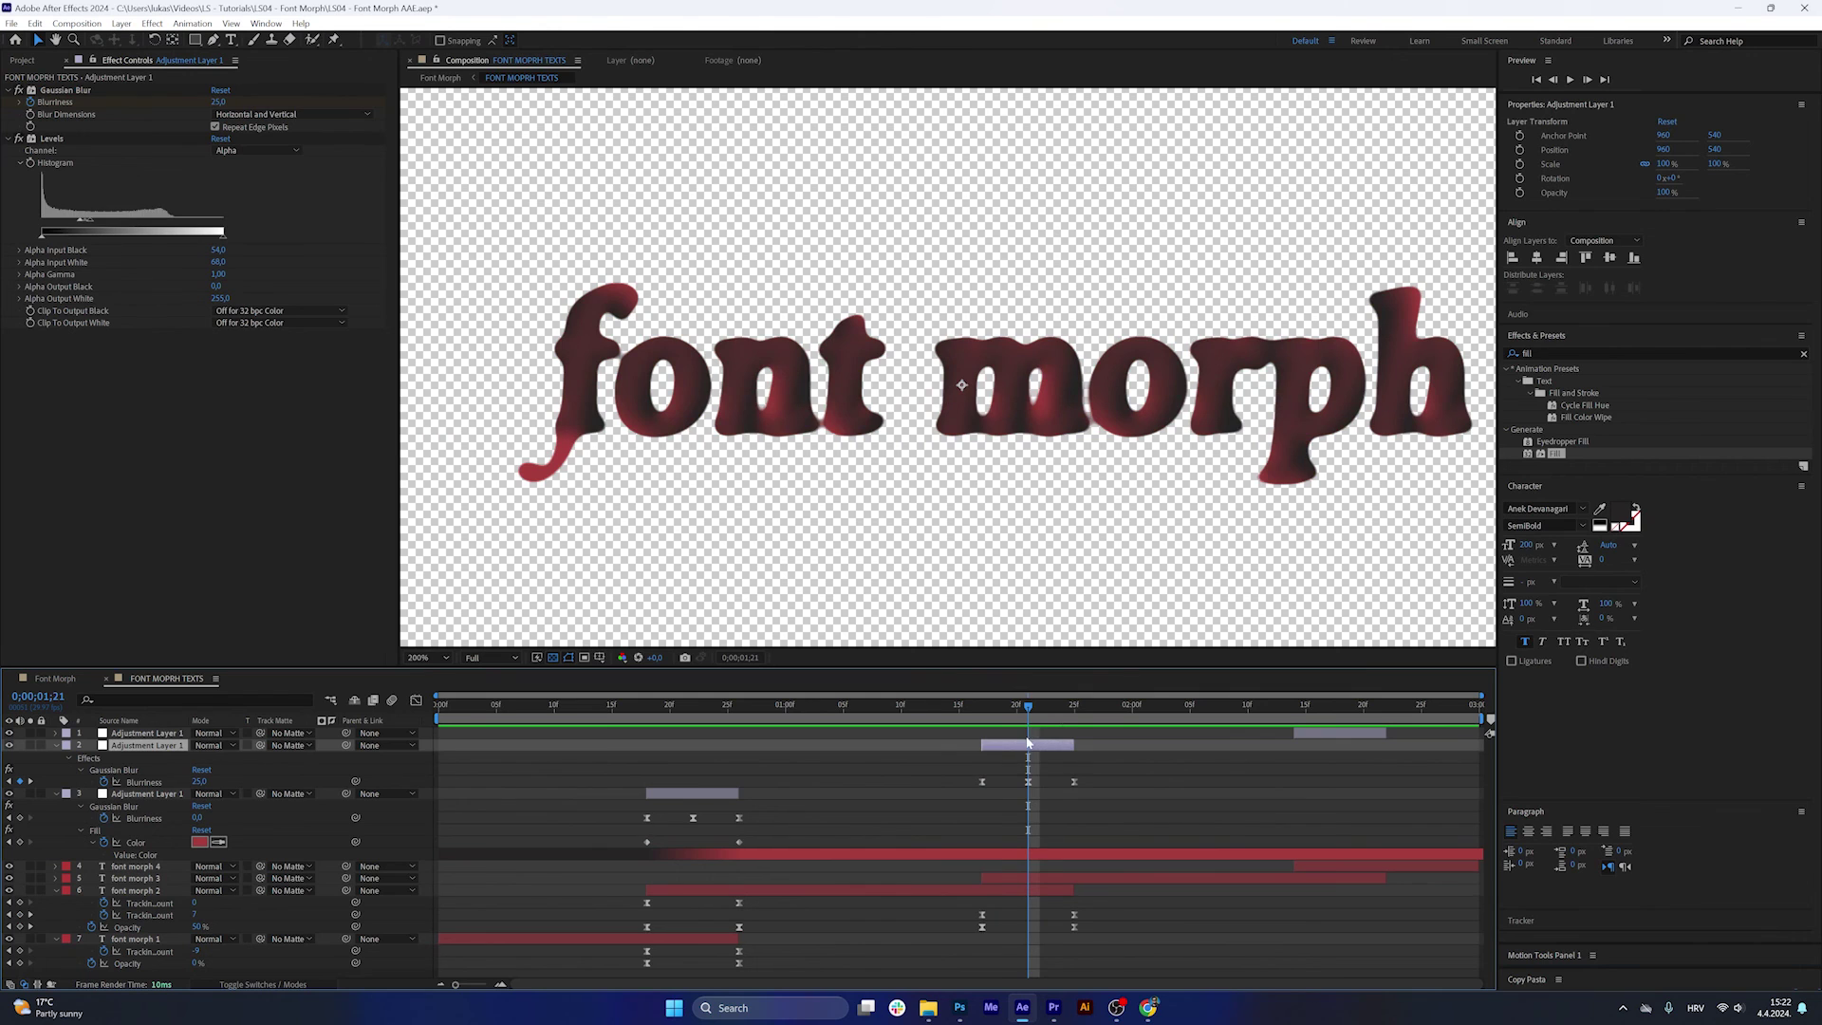
left_click(666, 793)
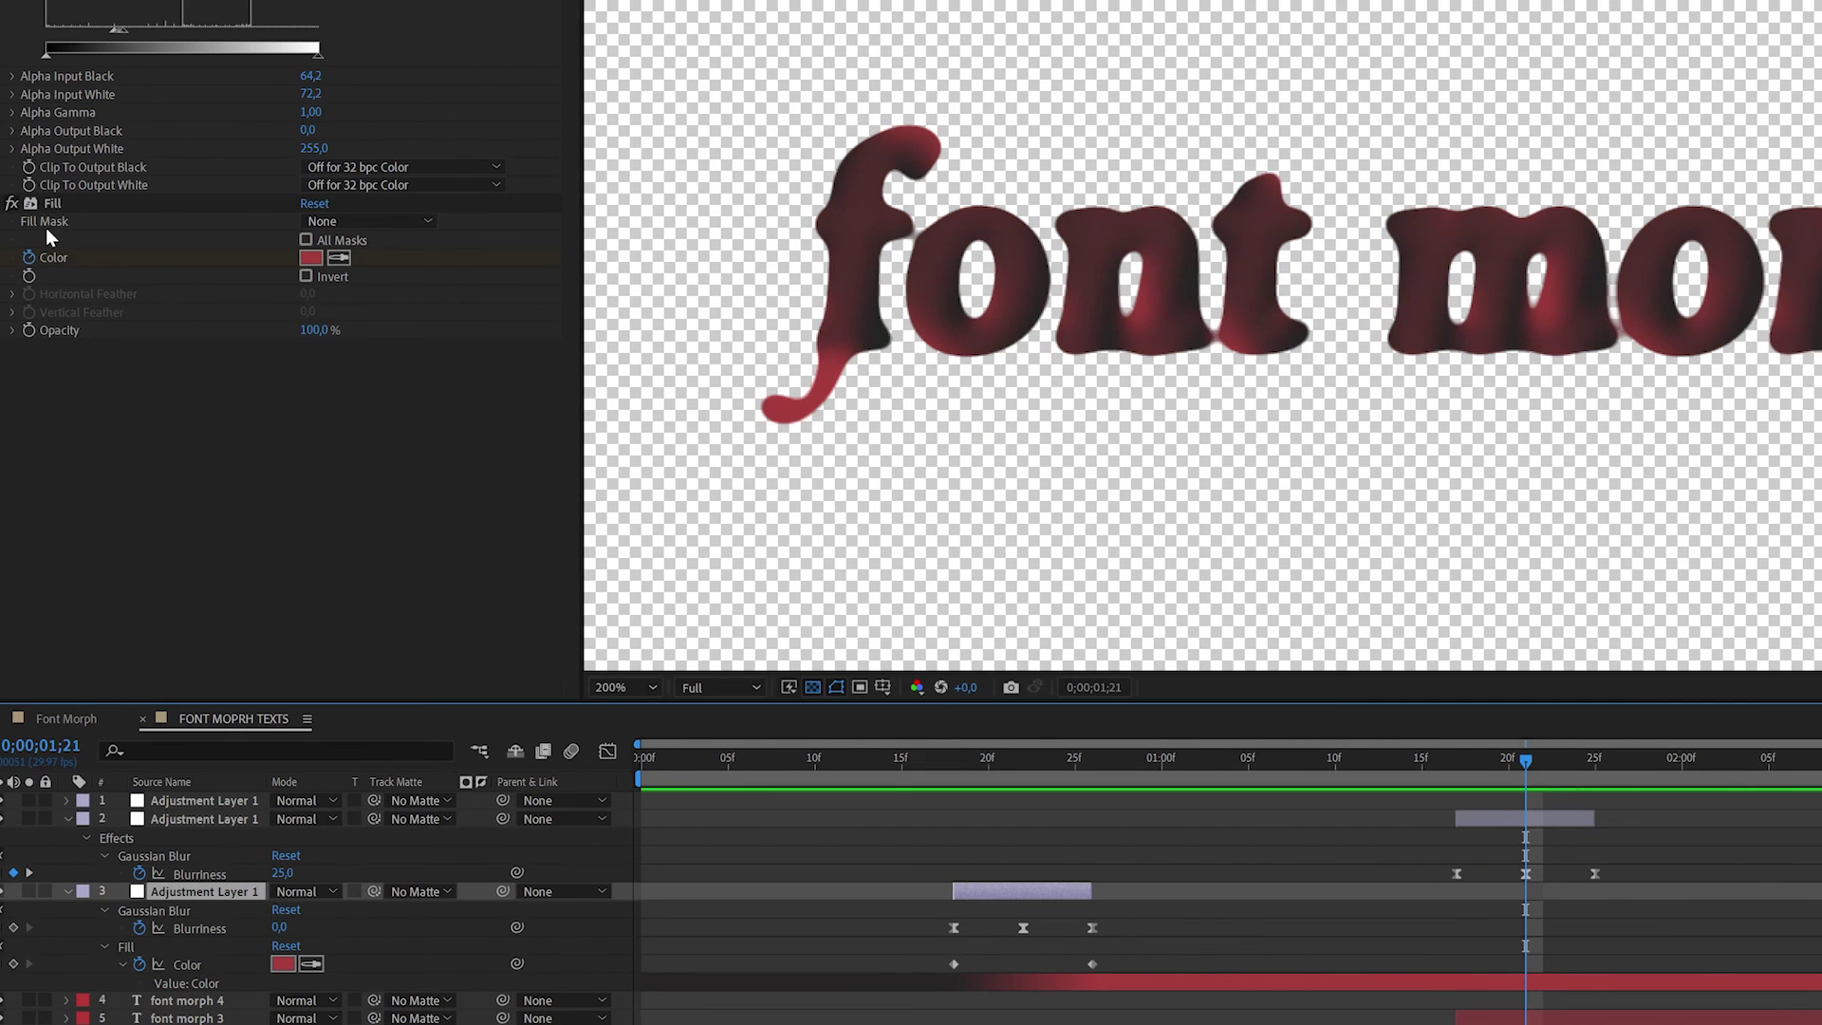
left_click(282, 307)
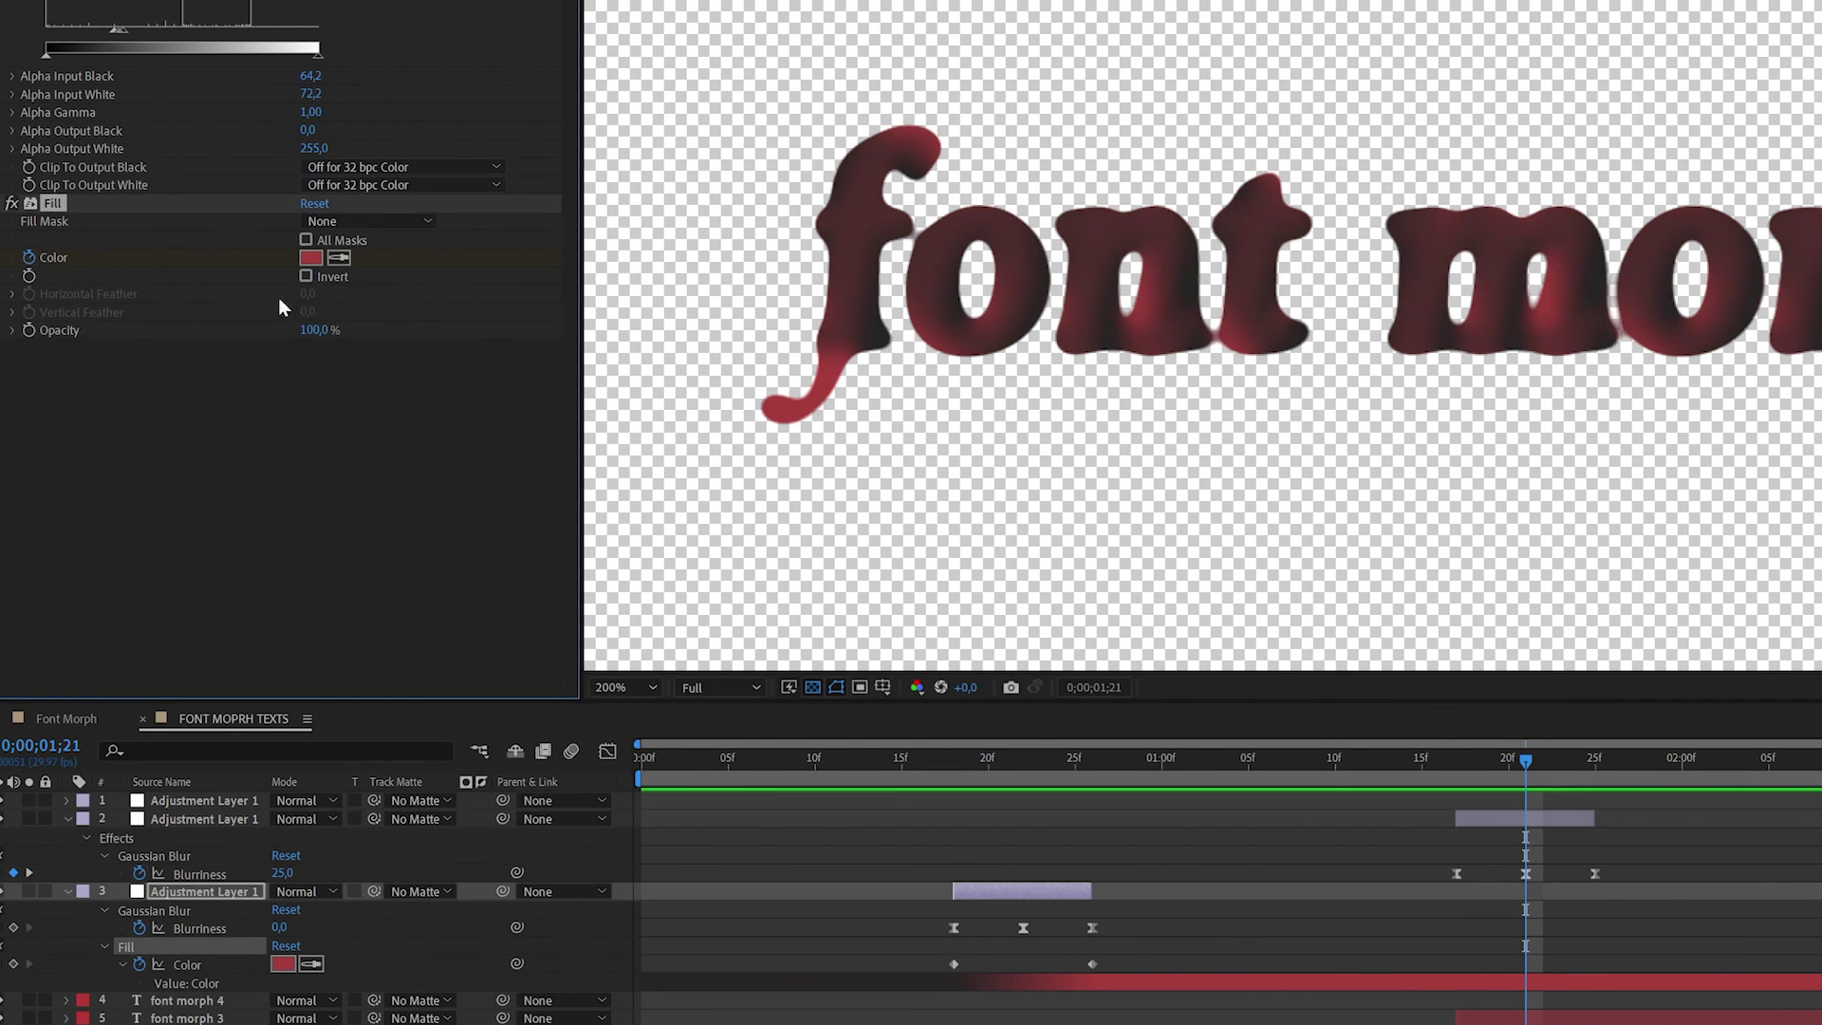
left_click(1520, 809)
key("ctrl+v")
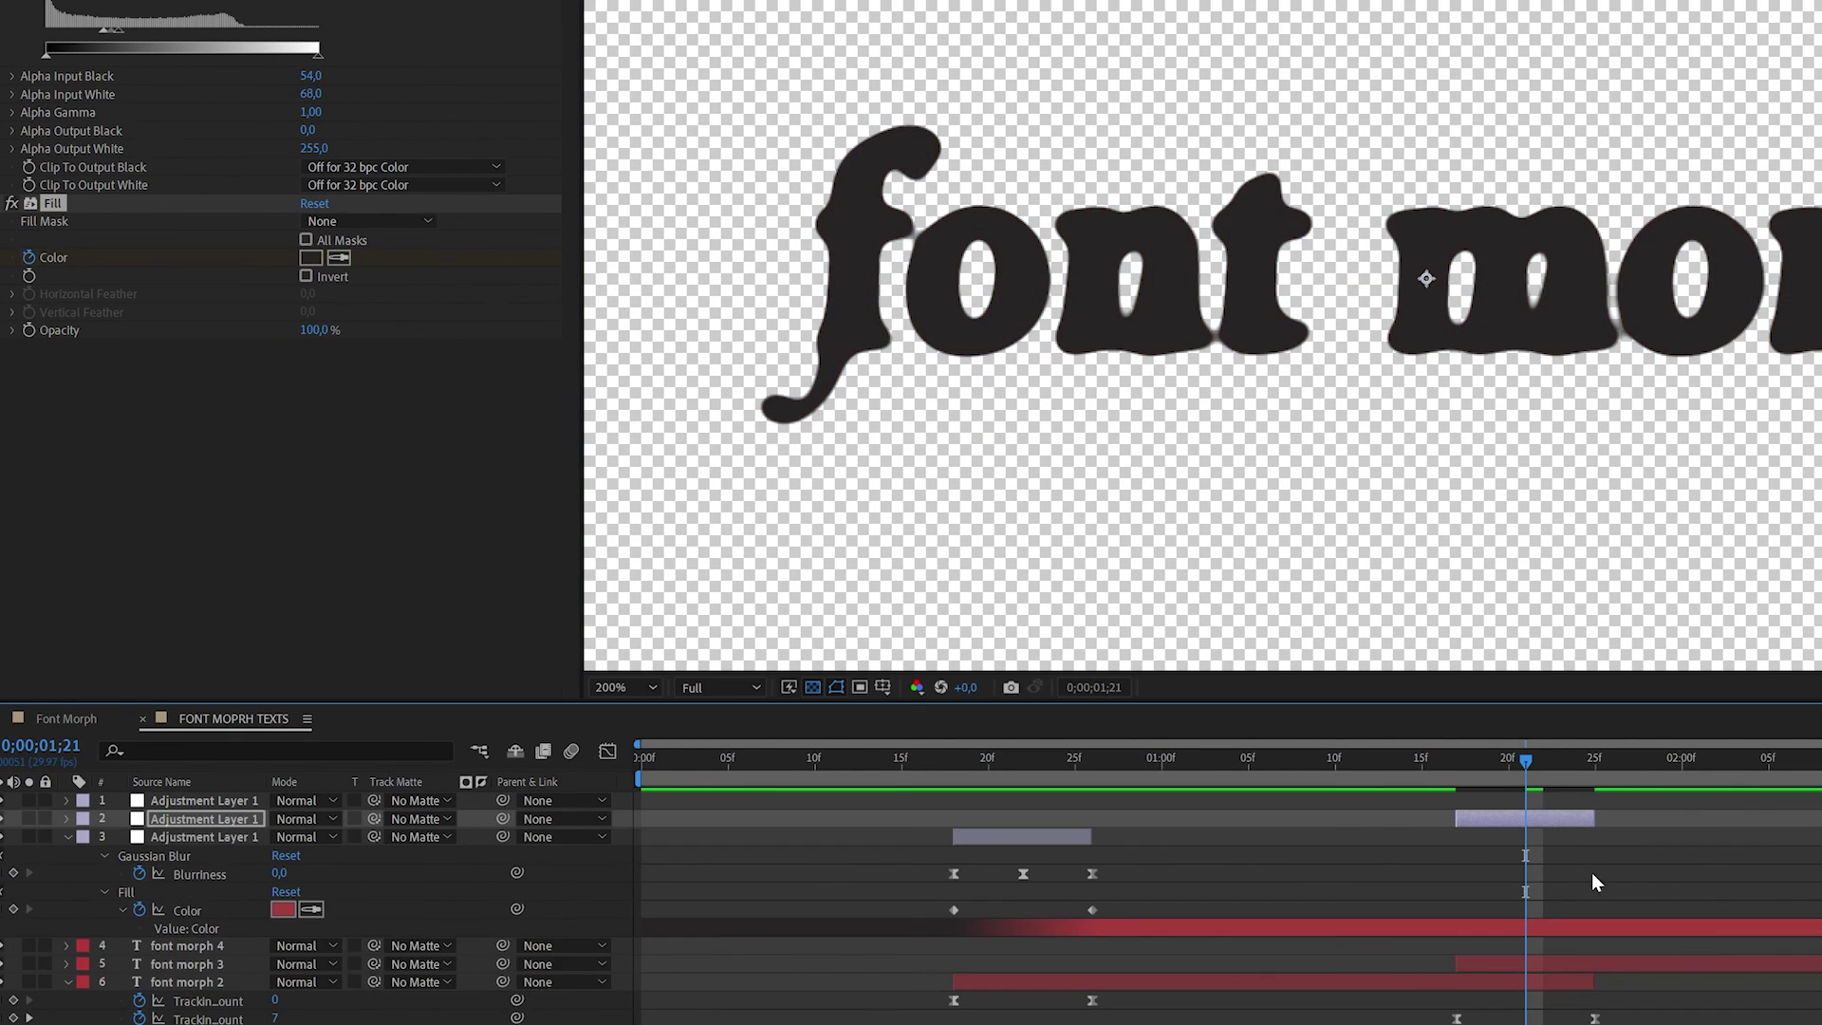
Place the copied Fill's red keyframe at 0;00;01;17 and its dark one at the adjustment layer's end, then return to the Font Morph composition.
left_click_drag(1526, 947, 1449, 956)
left_click_drag(788, 738, 787, 738)
left_click(744, 487)
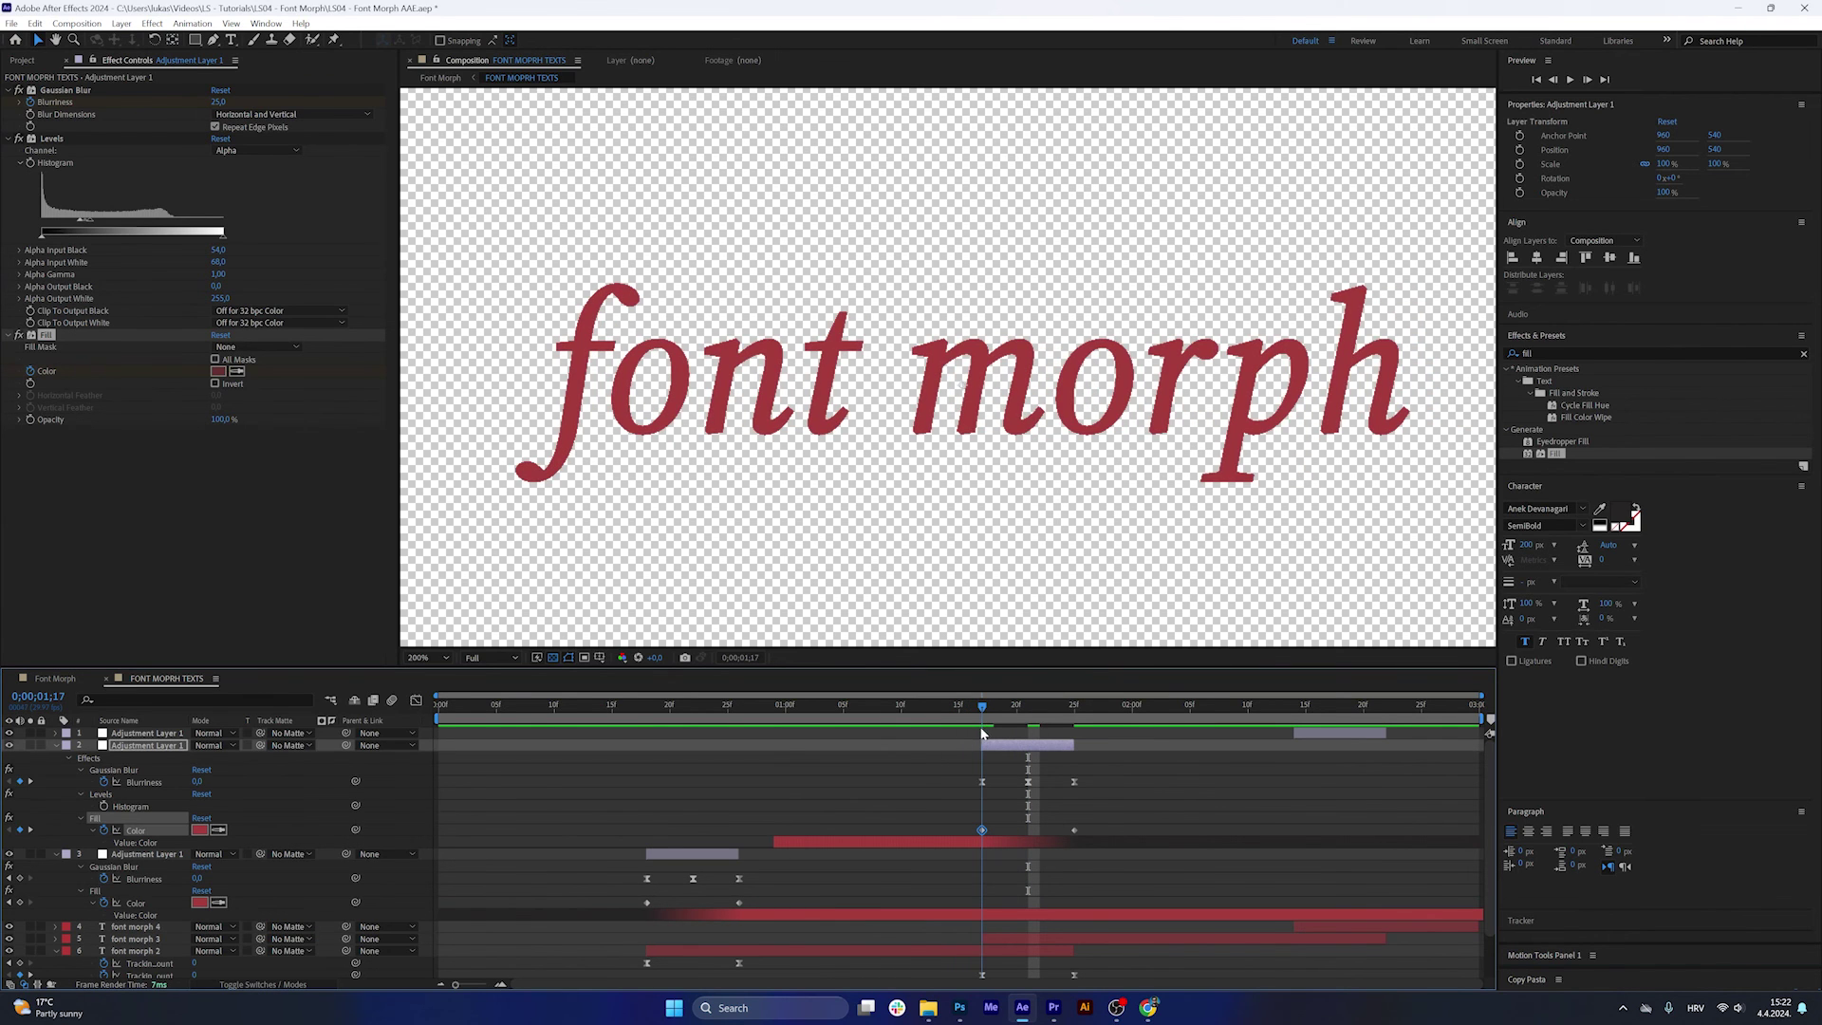
left_click_drag(982, 734, 1086, 744)
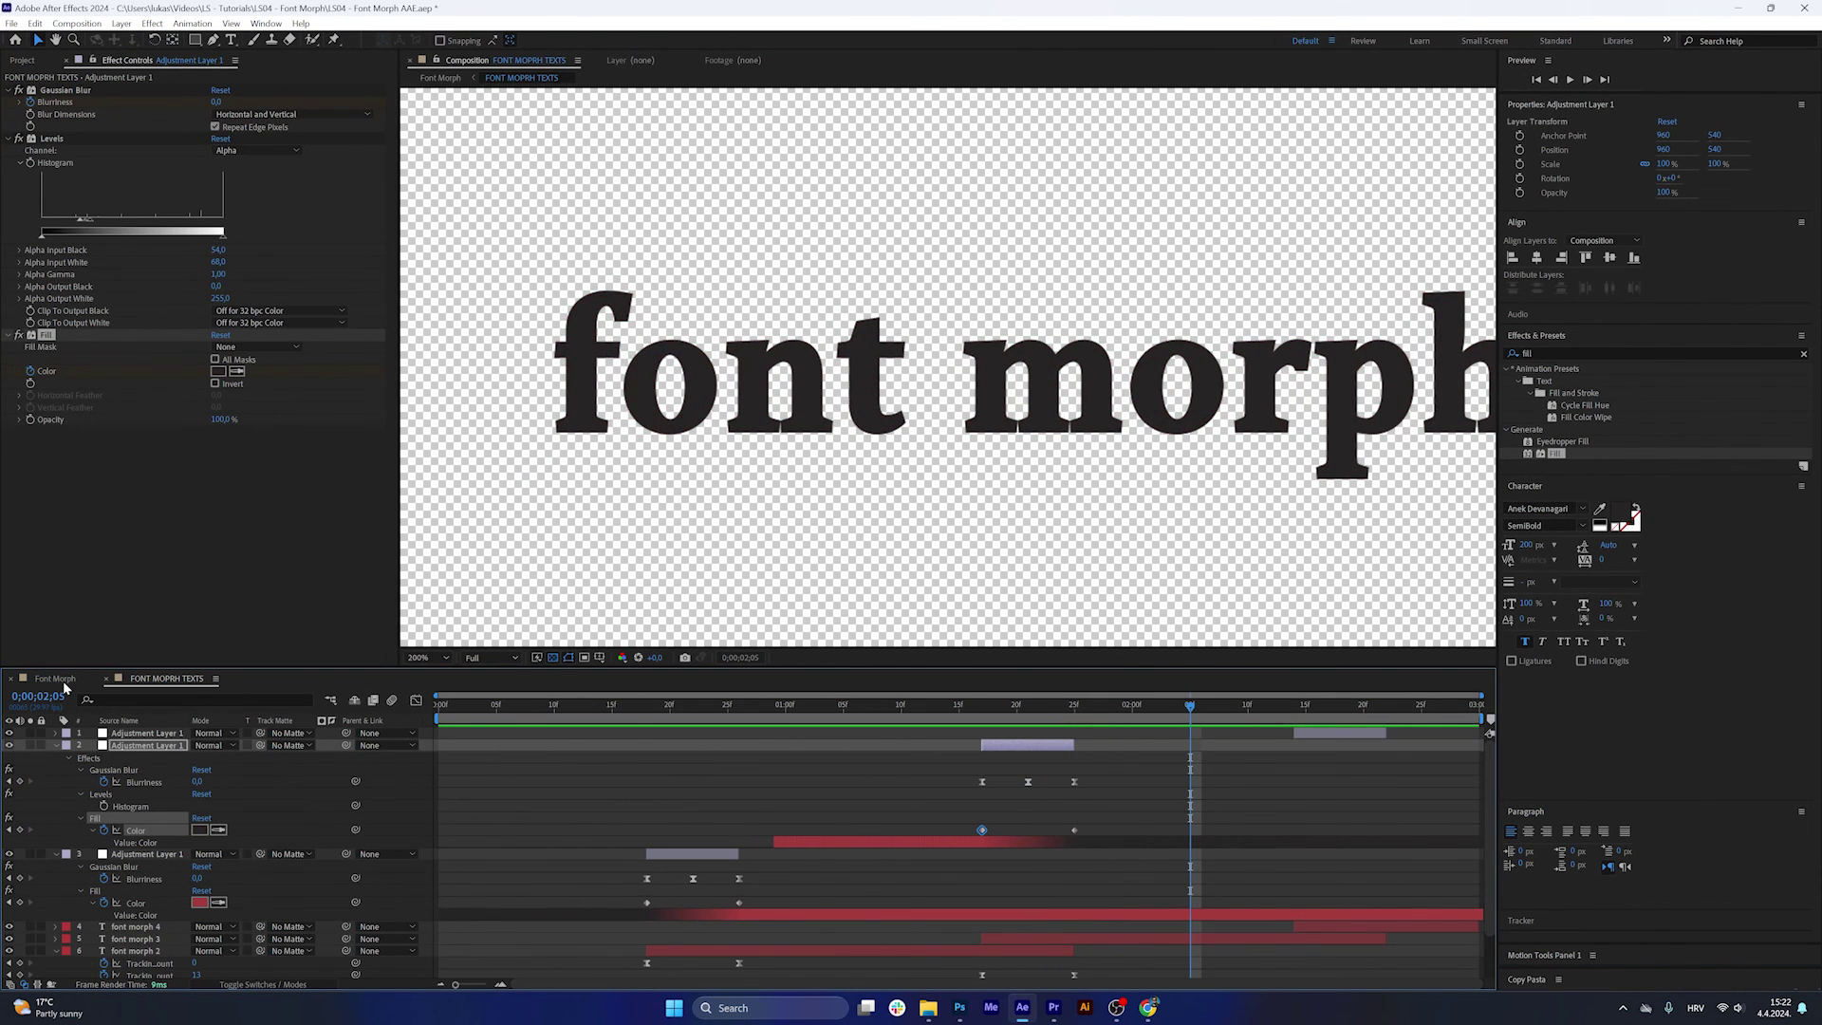
left_click(57, 678)
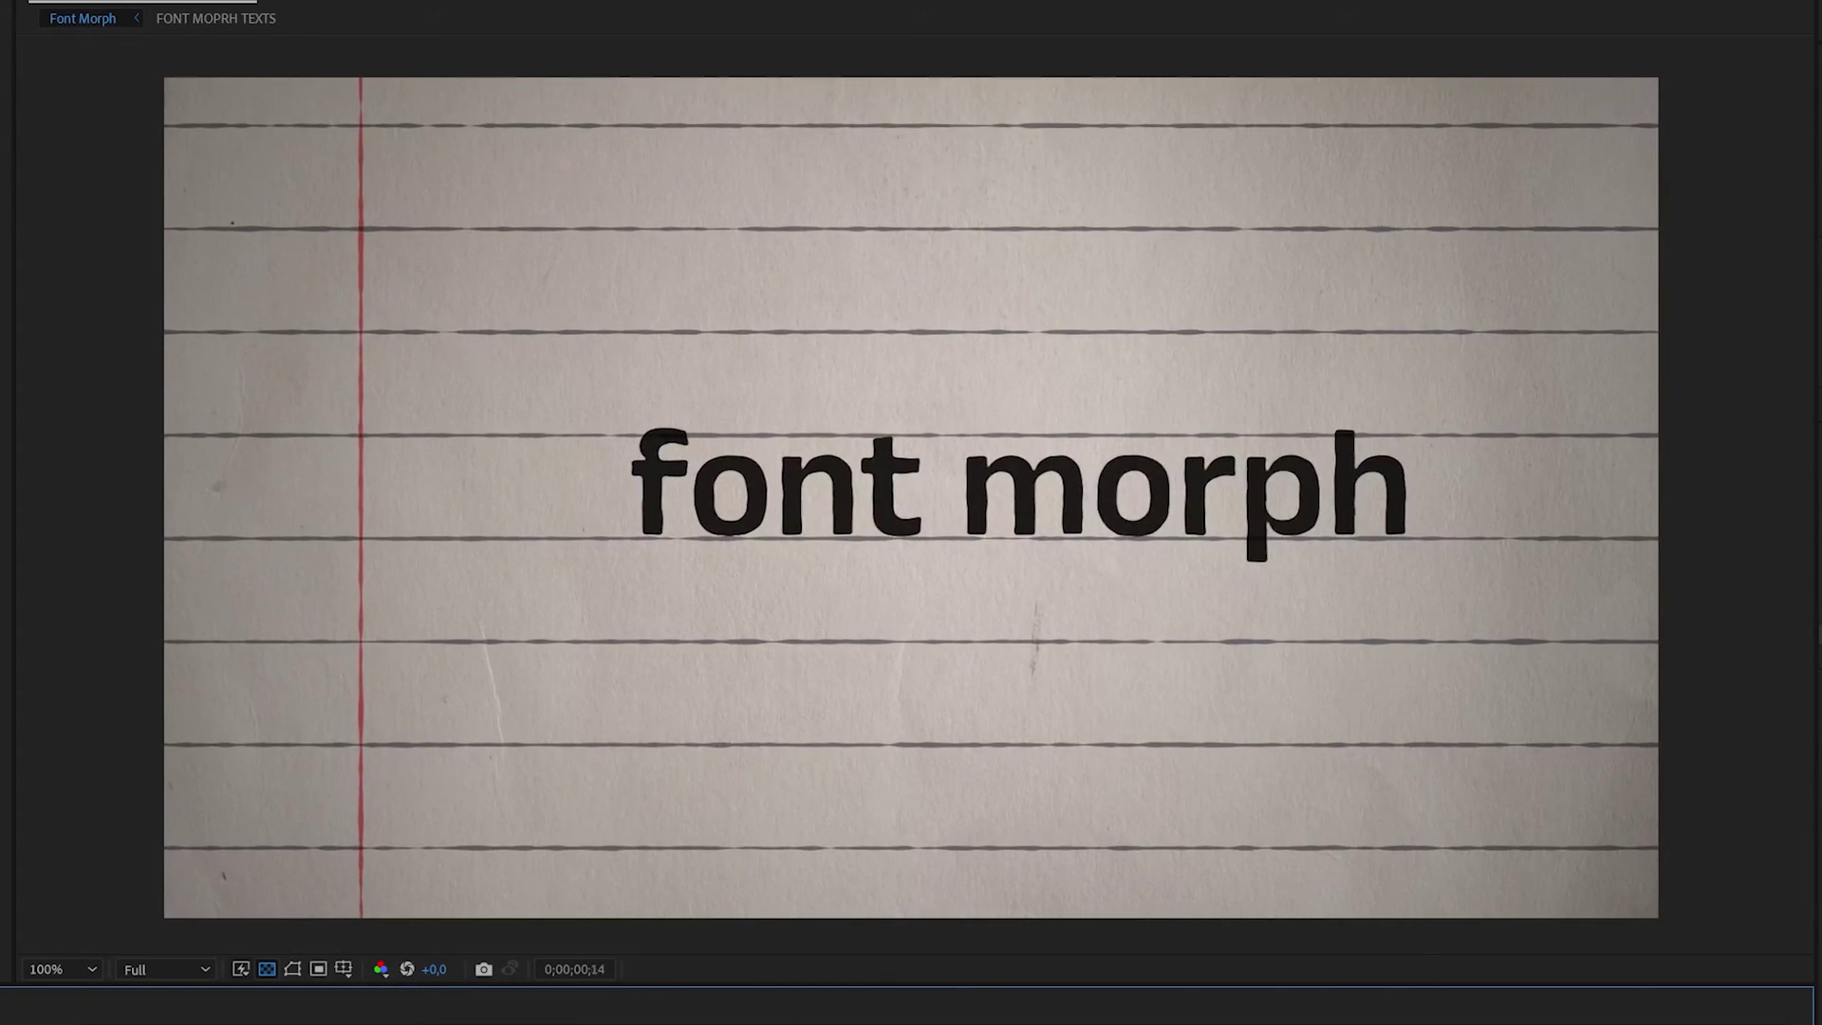